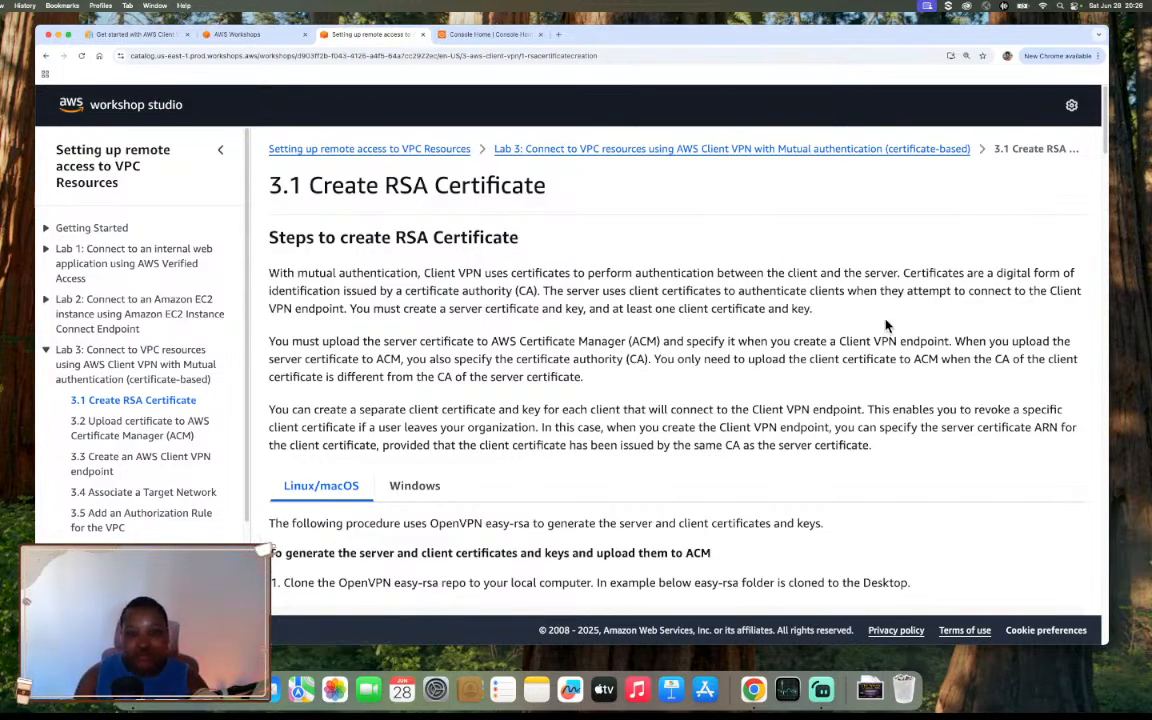
# Find the easy-rsa clone instructions for Linux/macOS and open Terminal
pyautogui.scroll(-3, 889, 320)
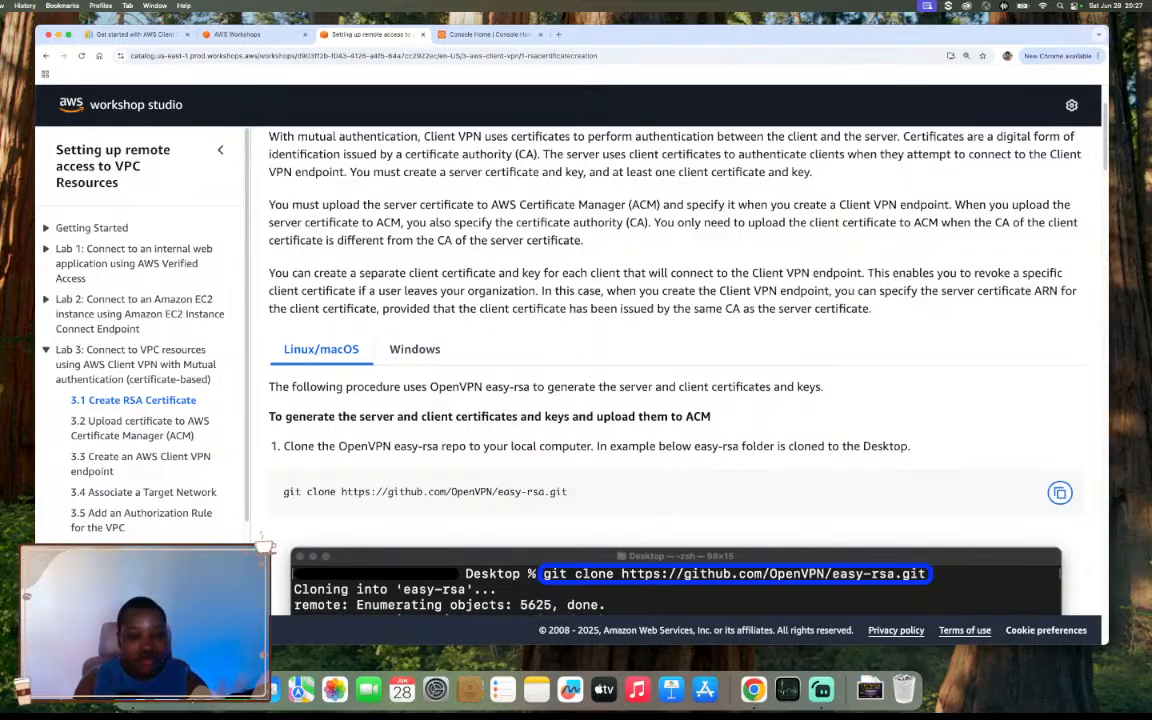
pyautogui.press('F4')
pyautogui.write('ter')
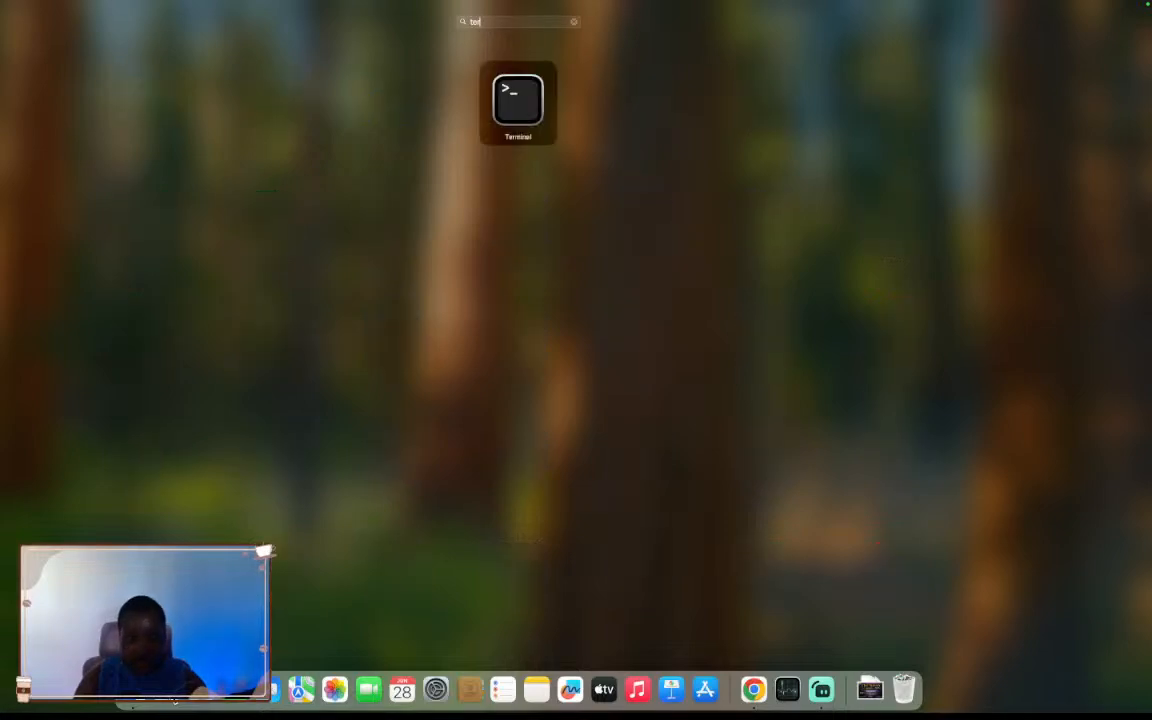
pyautogui.press('Return')
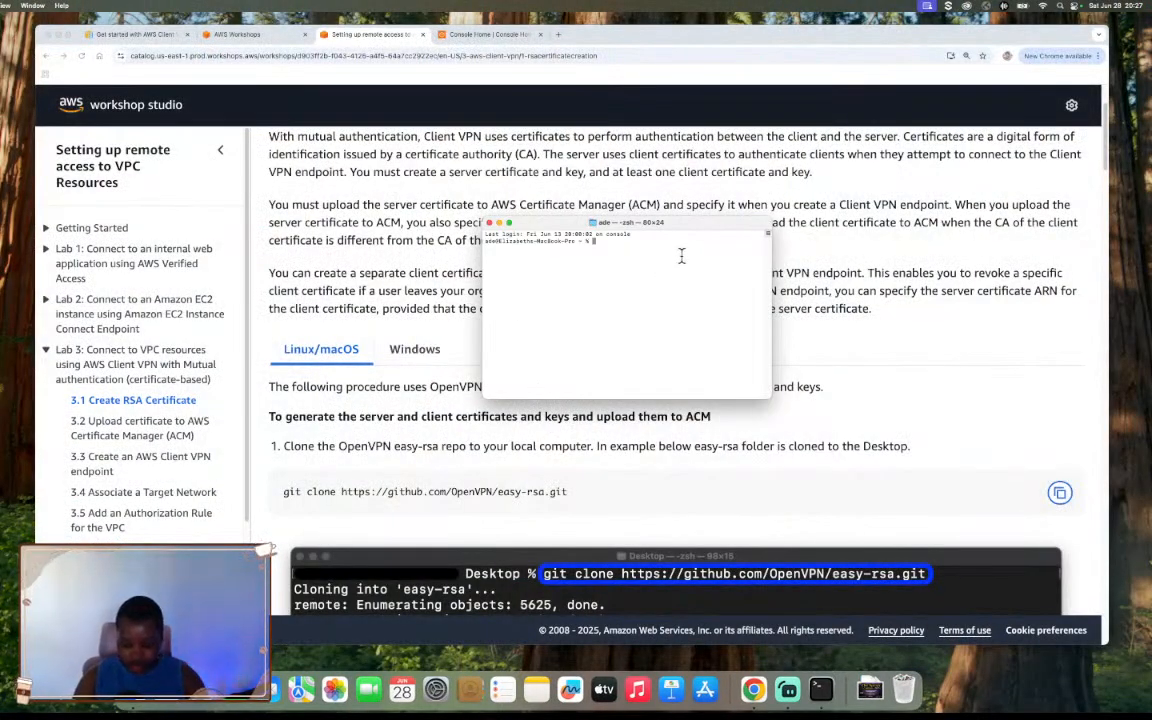
# Enlarge the Terminal text and move its window clear of the clone command's copy control
pyautogui.press('super+plus')
pyautogui.press('super+plus')
pyautogui.press('super+plus')
pyautogui.press('super+plus')
pyautogui.press('super+plus')
pyautogui.press('super+plus')
pyautogui.press('super+plus')
pyautogui.press('super+plus')
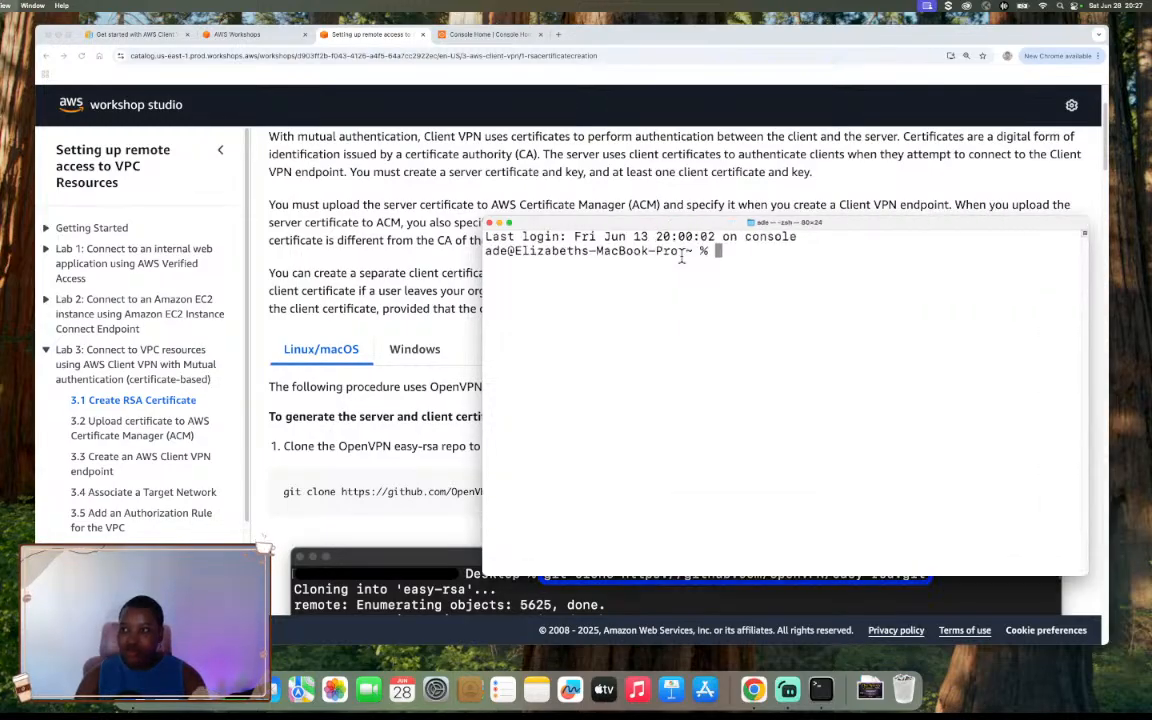
pyautogui.press('super+plus')
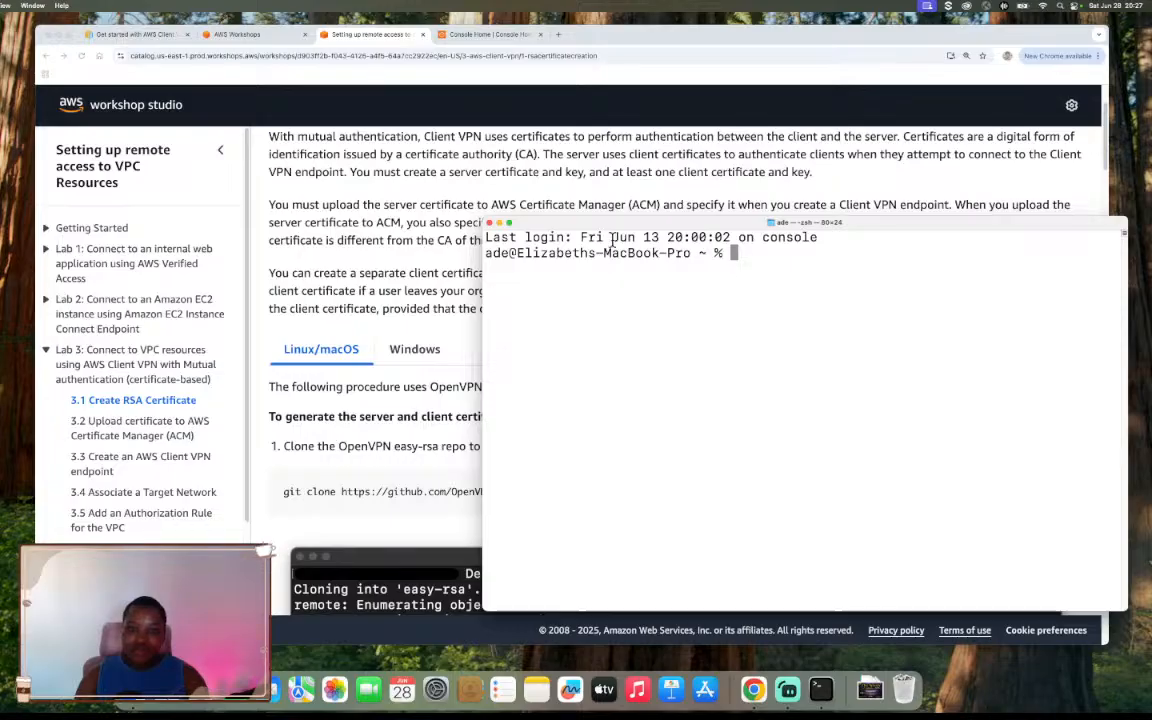
pyautogui.moveTo(579, 224); pyautogui.dragTo(30, 416)
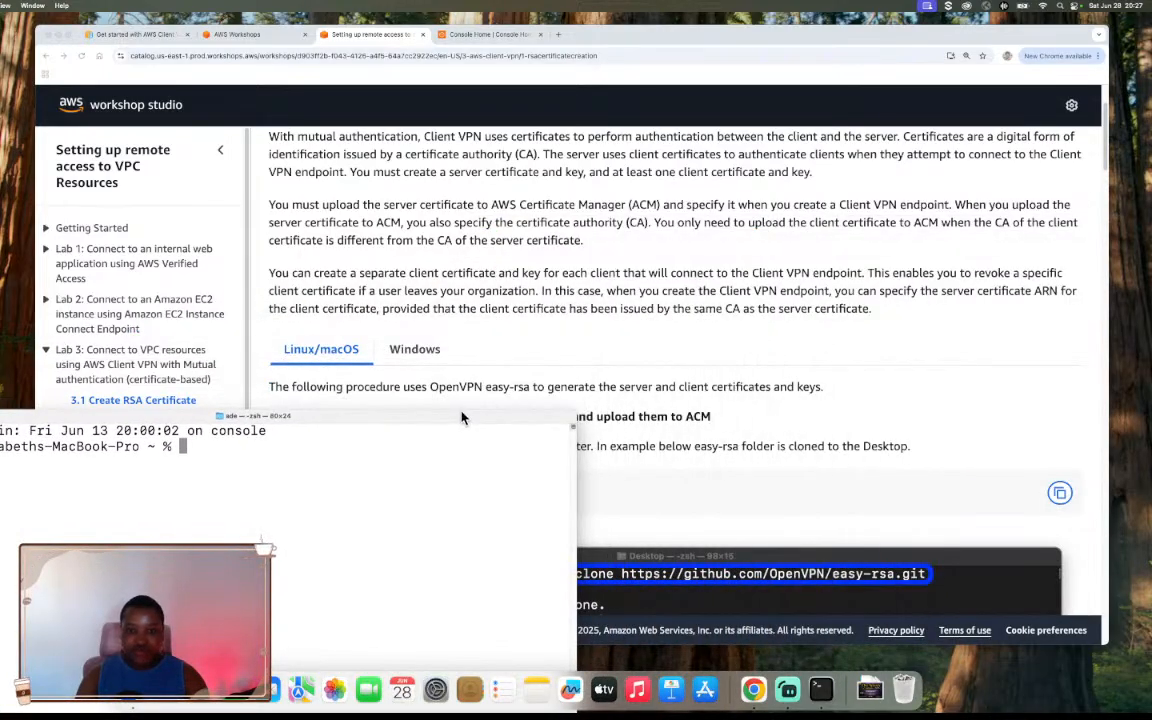
pyautogui.click(722, 476)
pyautogui.click(1059, 492)
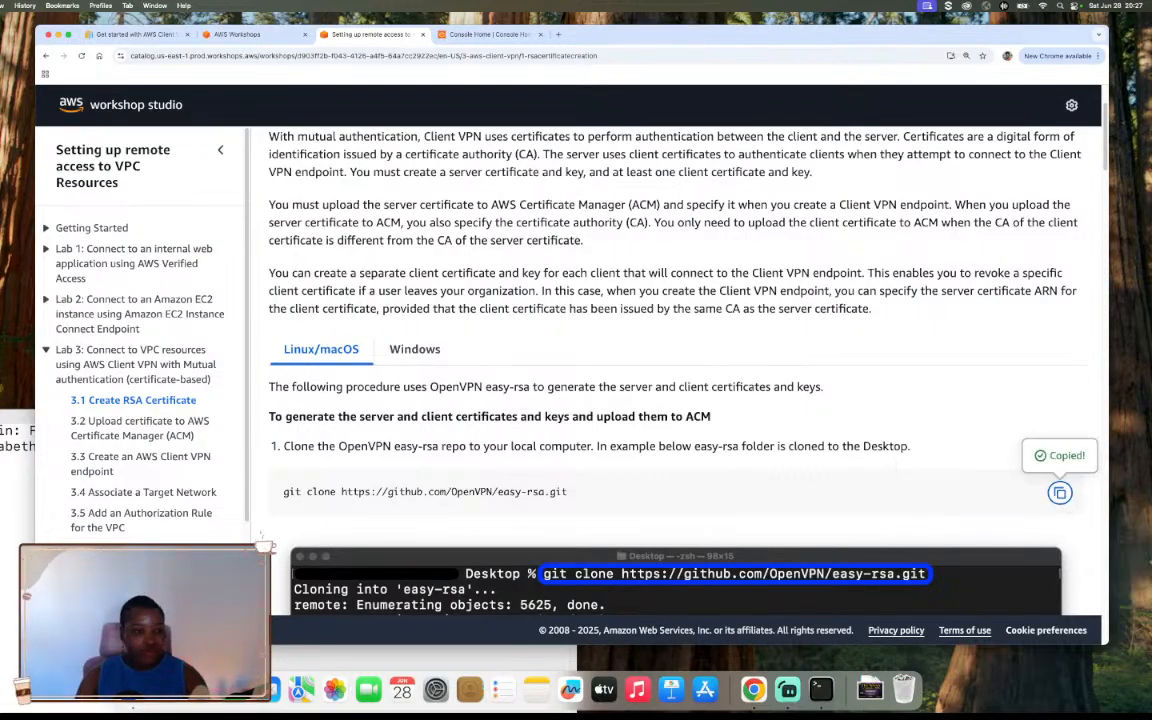
pyautogui.click(16, 470)
pyautogui.moveTo(245, 415); pyautogui.dragTo(260, 355)
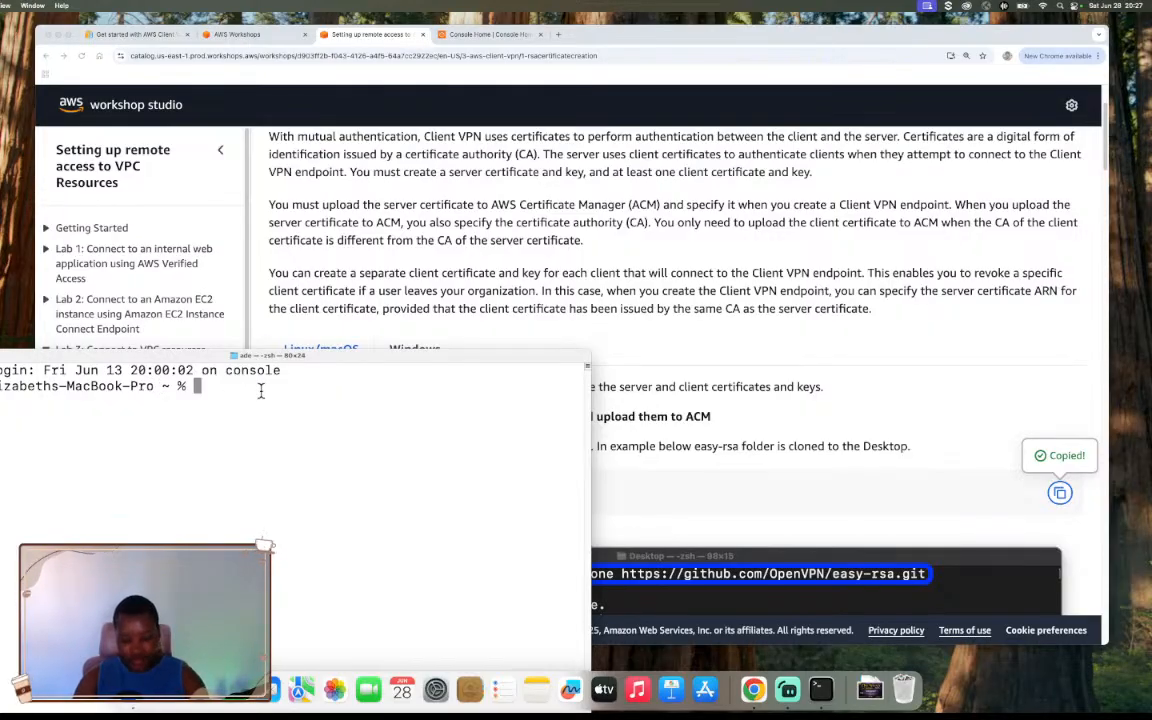
pyautogui.press('super+v')
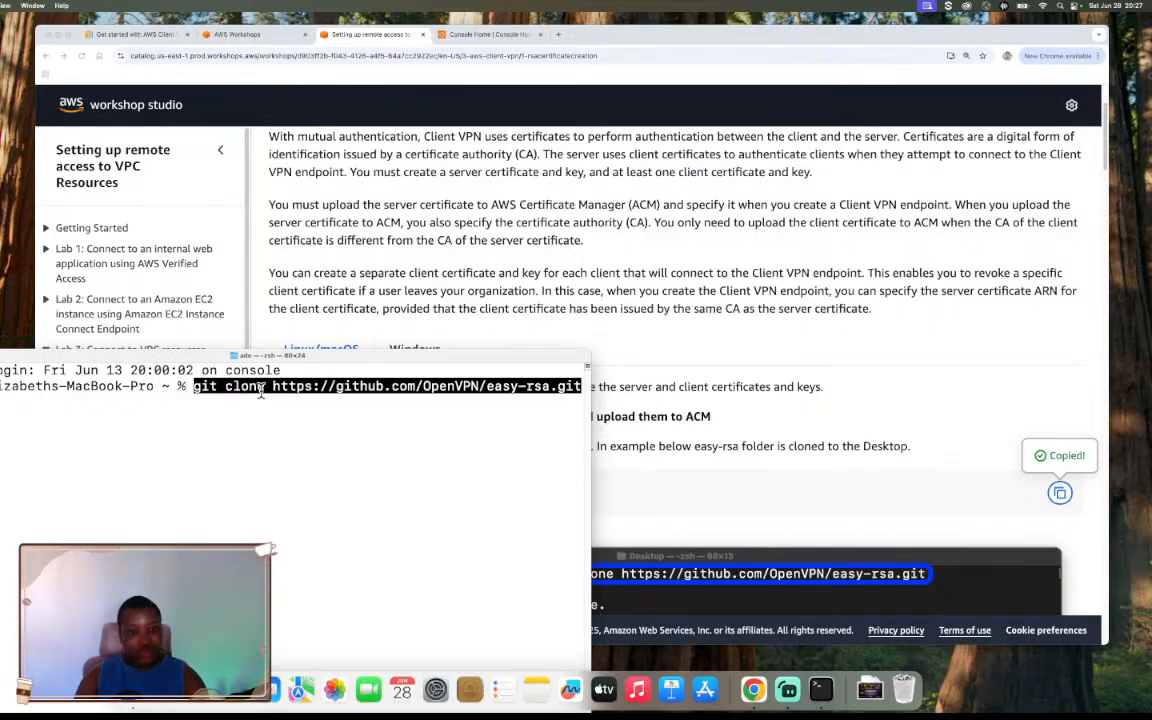
pyautogui.press('Return')
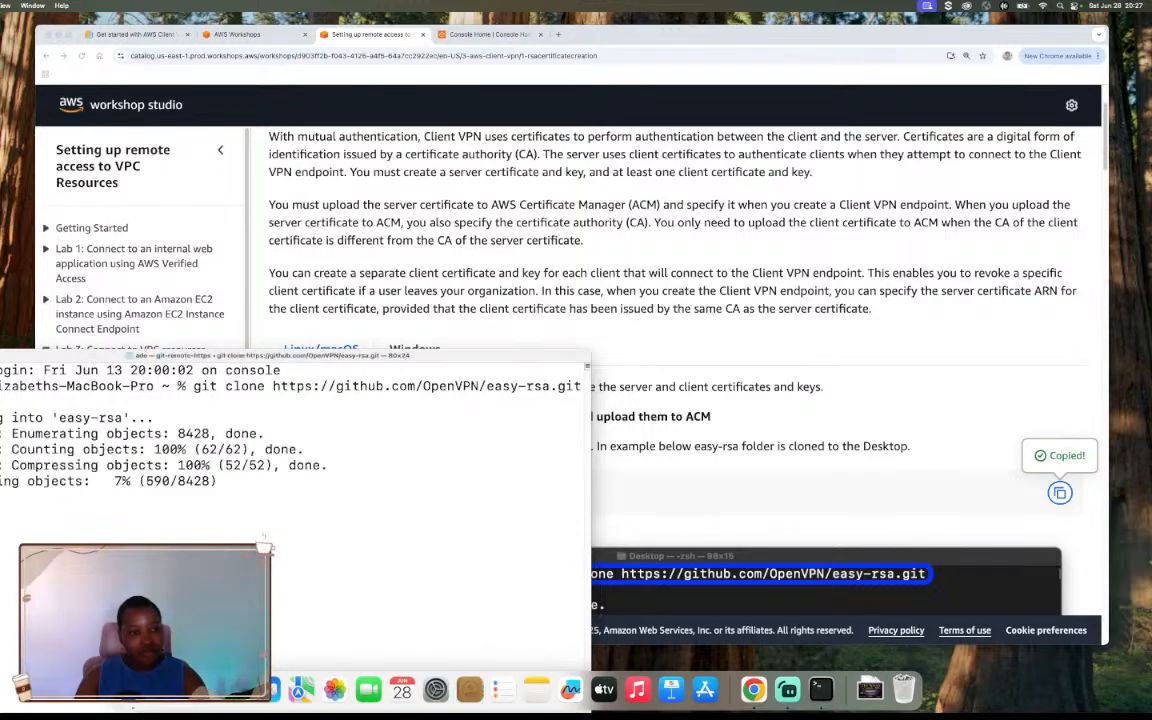
# Change to the easy-rsa/easyrsa3 folder in Terminal with the workshop's step 2 command
pyautogui.moveTo(490, 360); pyautogui.dragTo(449, 395)
pyautogui.scroll(3, 707, 321)
pyautogui.scroll(-6, 728, 329)
pyautogui.scroll(-10, 727, 331)
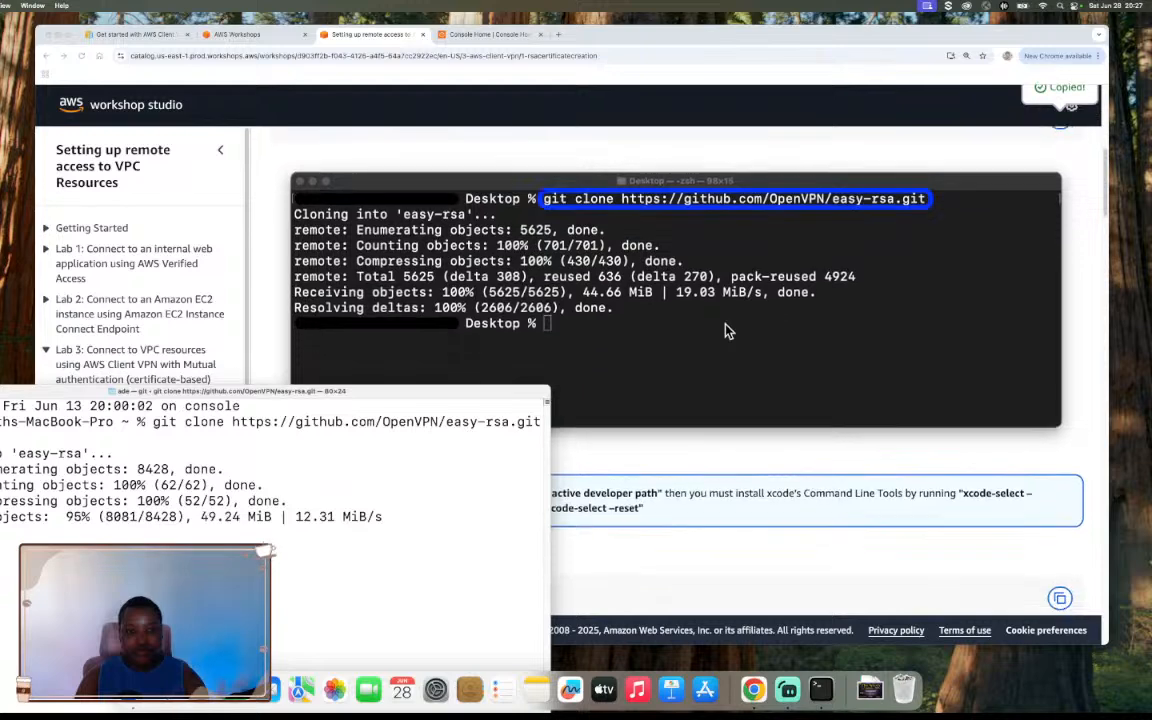
pyautogui.scroll(-5, 727, 331)
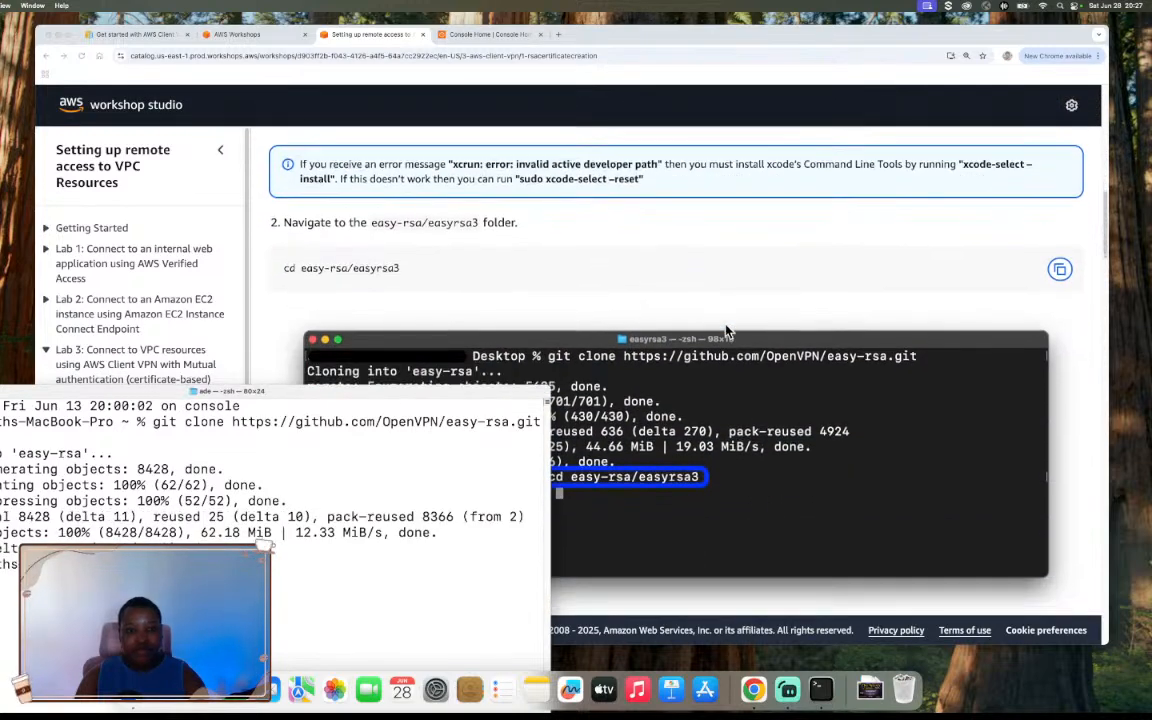
pyautogui.scroll(-2, 727, 331)
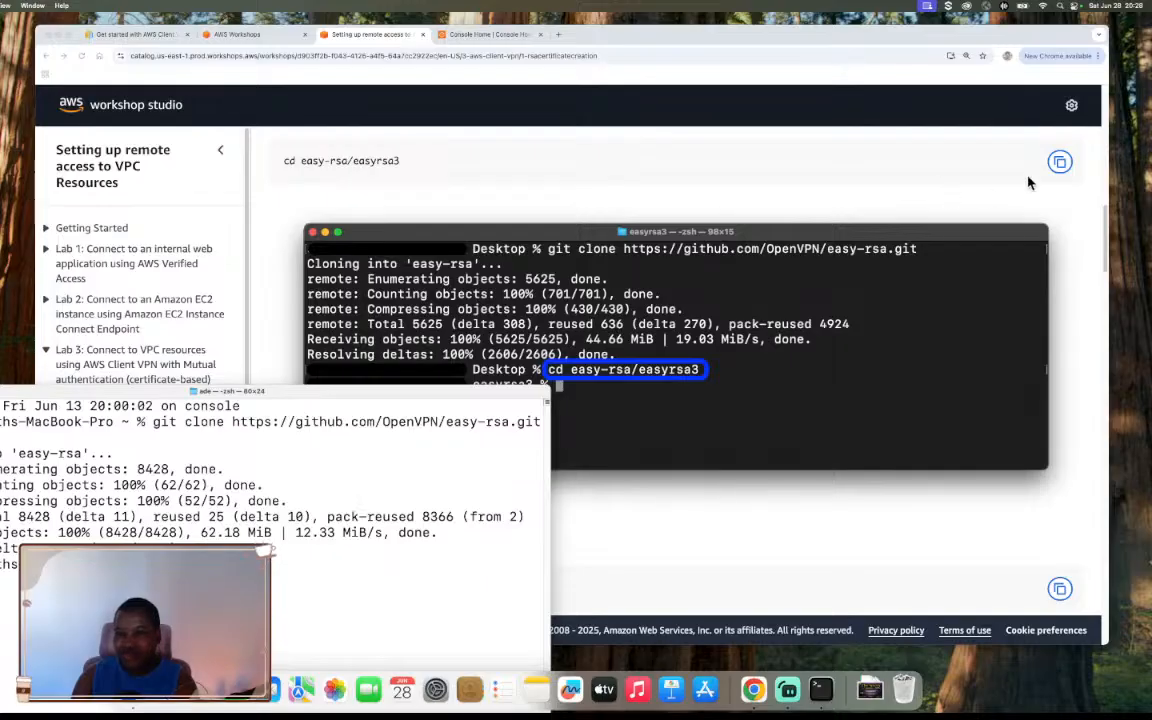
pyautogui.click(1057, 161)
pyautogui.click(1058, 161)
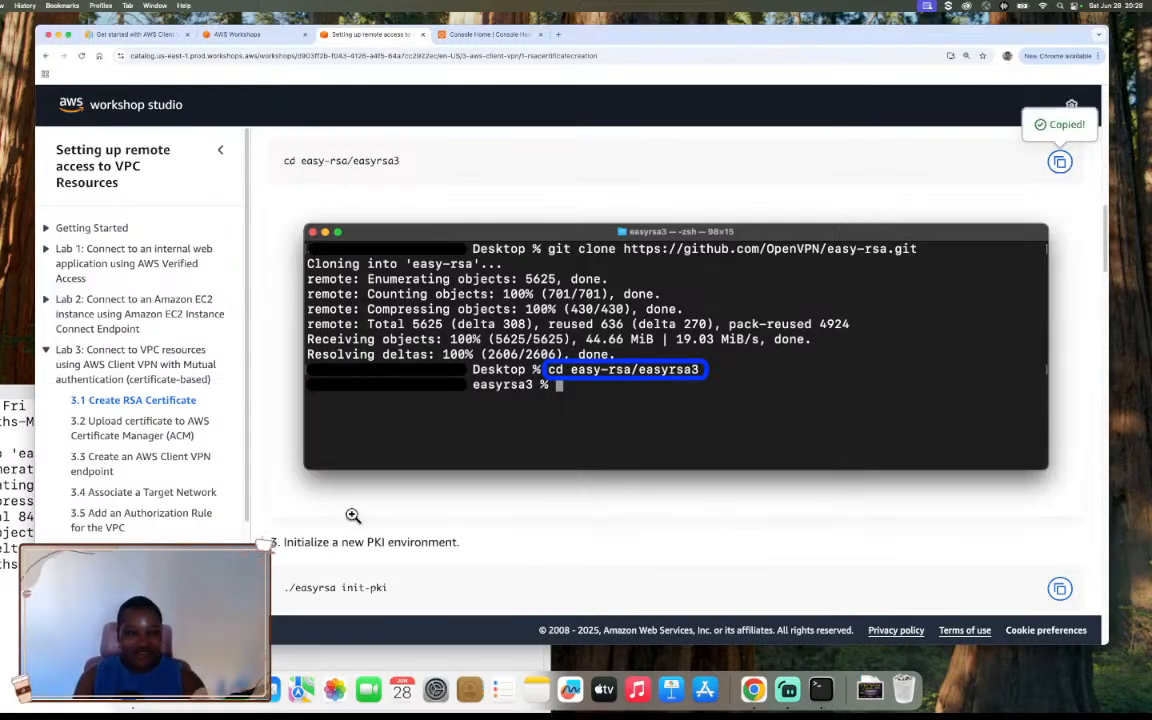
pyautogui.click(3, 625)
pyautogui.press('super+v')
pyautogui.press('Return')
# Initialize a new PKI environment by running ./easyrsa init-pki, and reposition the Terminal window to show its full output
pyautogui.scroll(-5, 686, 349)
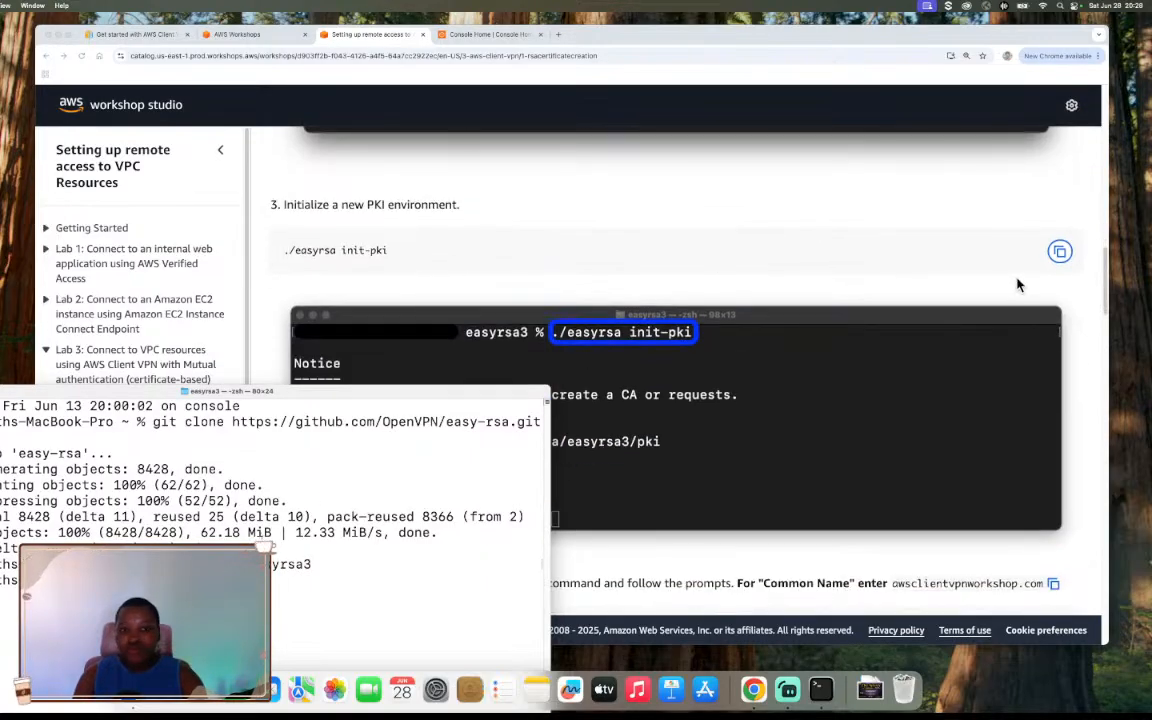
pyautogui.click(1060, 253)
pyautogui.click(1060, 253)
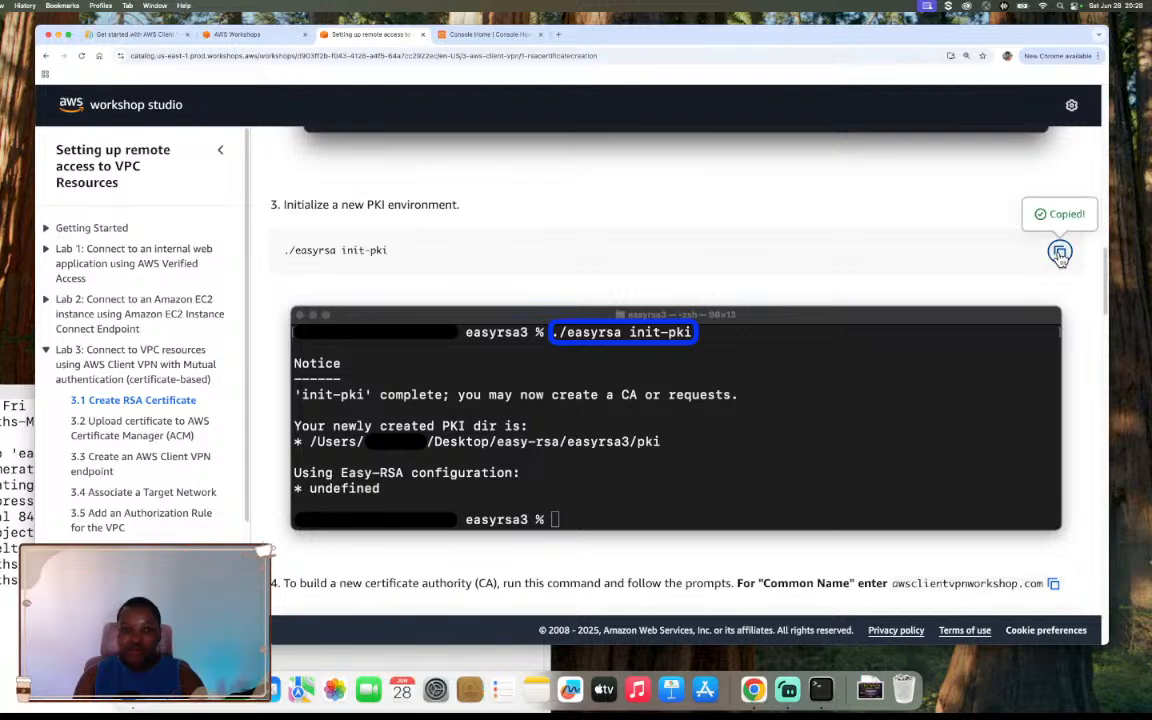
pyautogui.click(4, 604)
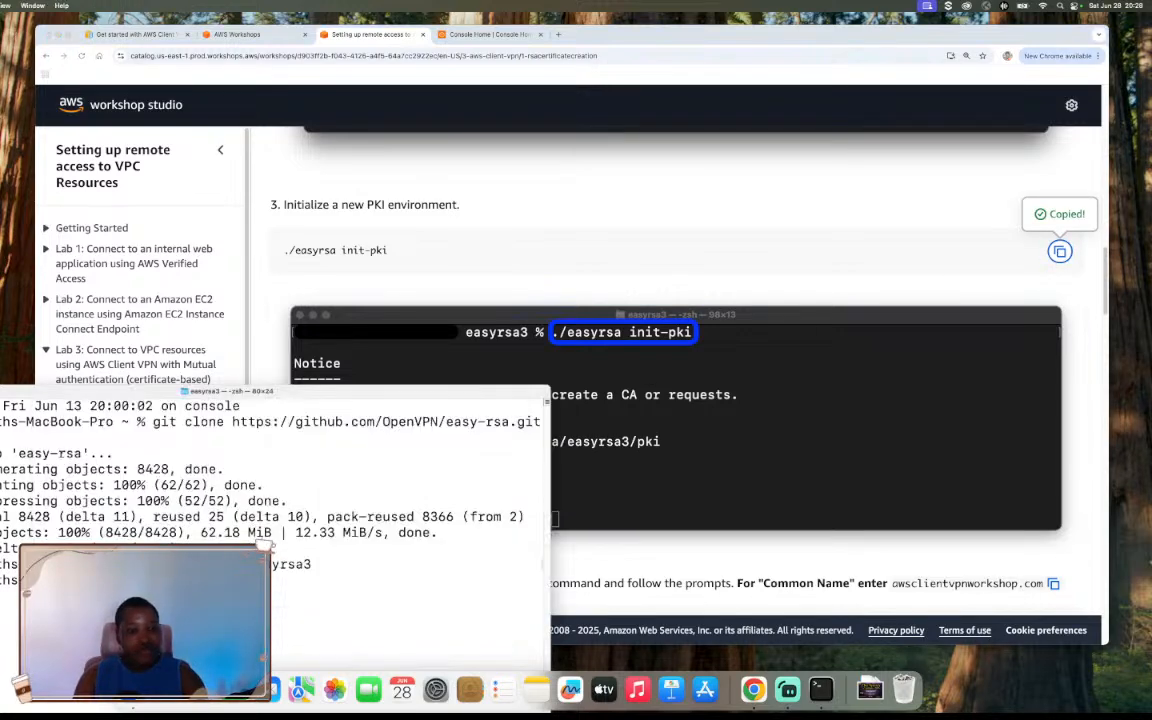
pyautogui.press('super+v')
pyautogui.press('Return')
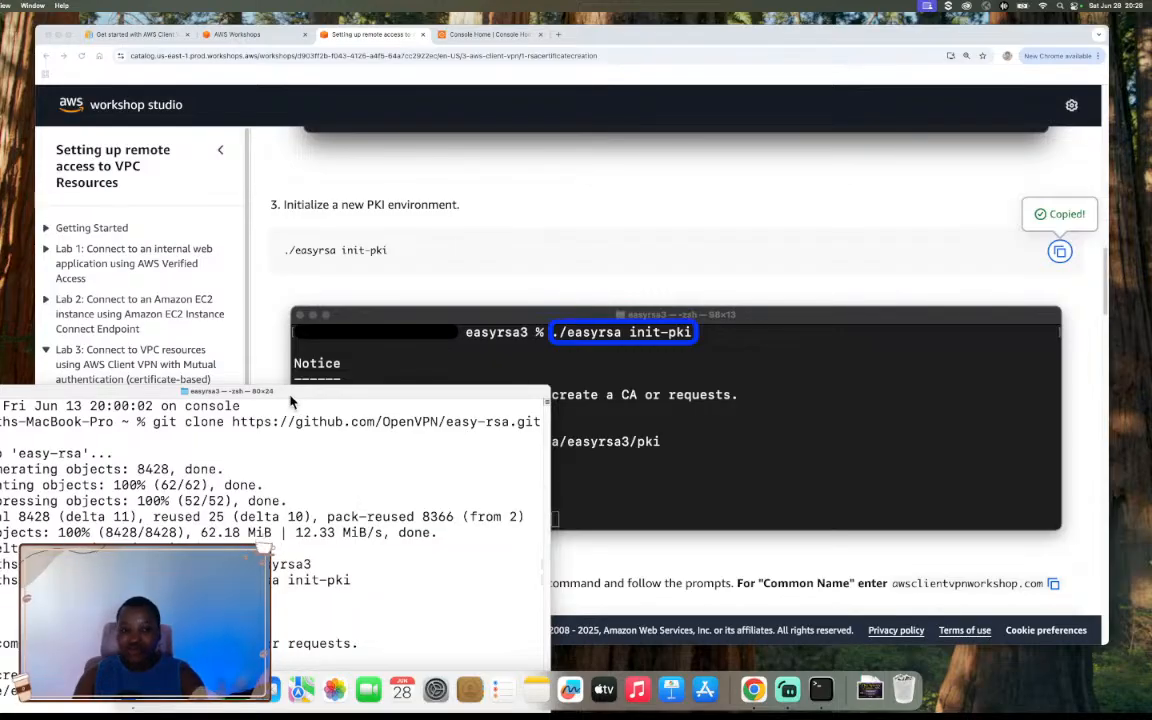
pyautogui.moveTo(292, 396); pyautogui.dragTo(287, 127)
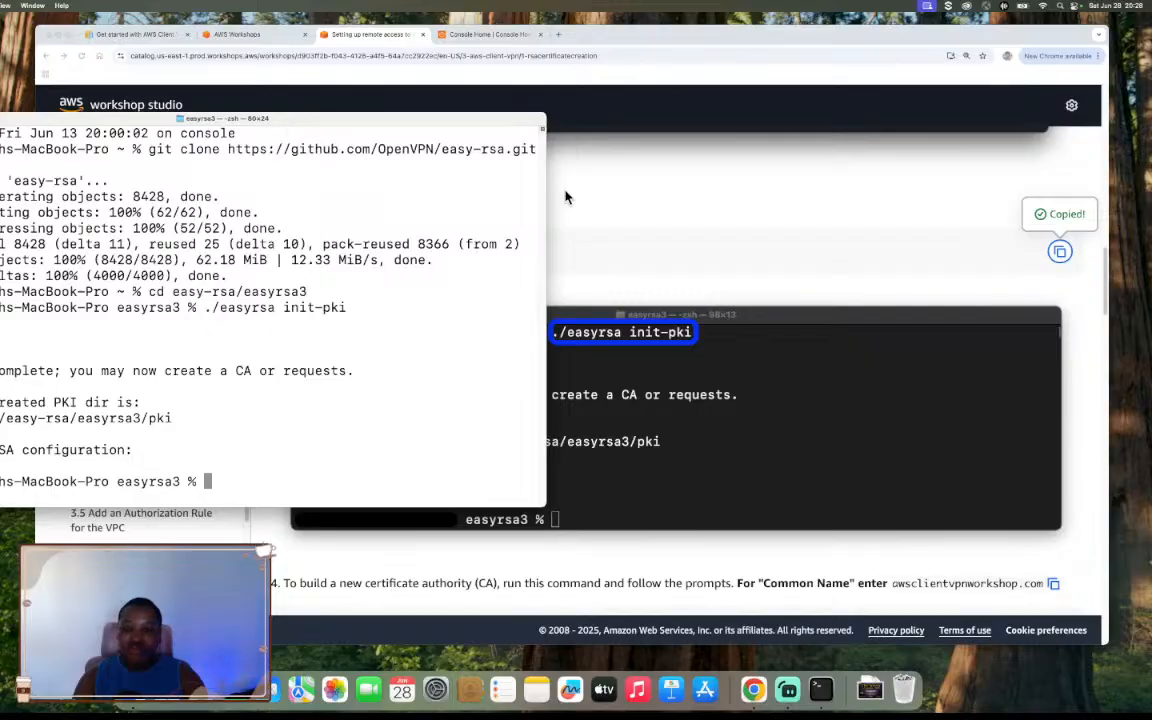
# Start building a new certificate authority by running ./easyrsa build-ca nopass from the workshop's step 4
pyautogui.click(860, 215)
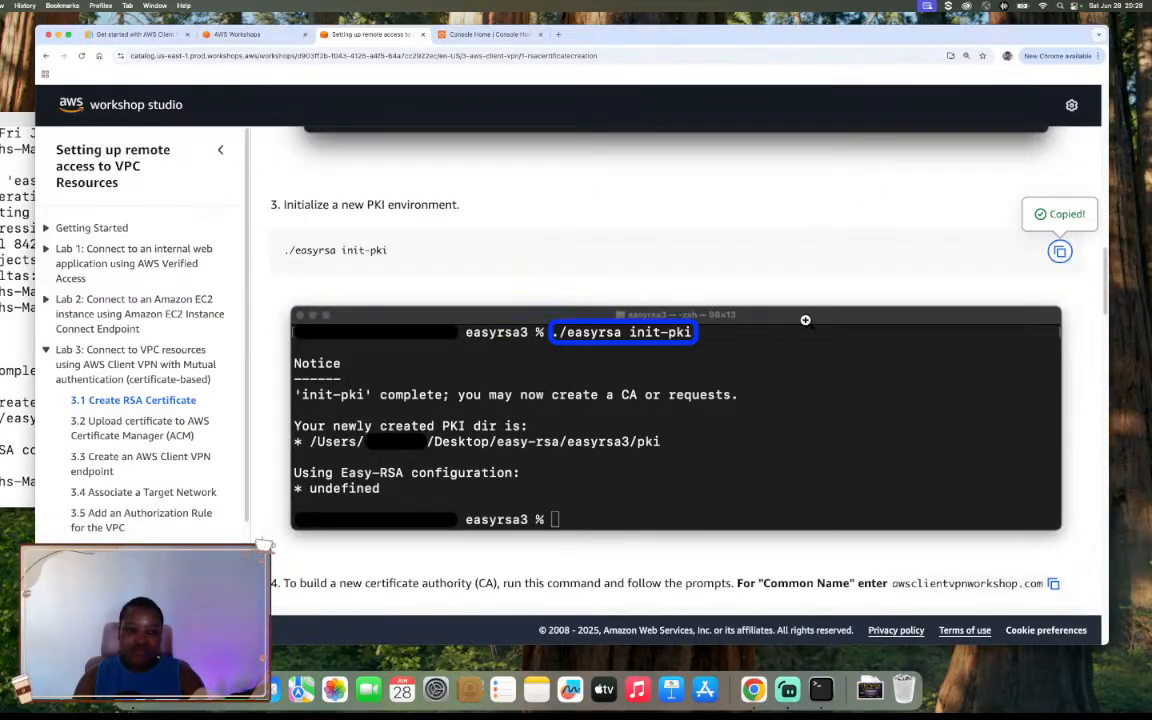
pyautogui.scroll(-5, 818, 345)
pyautogui.scroll(-2, 818, 354)
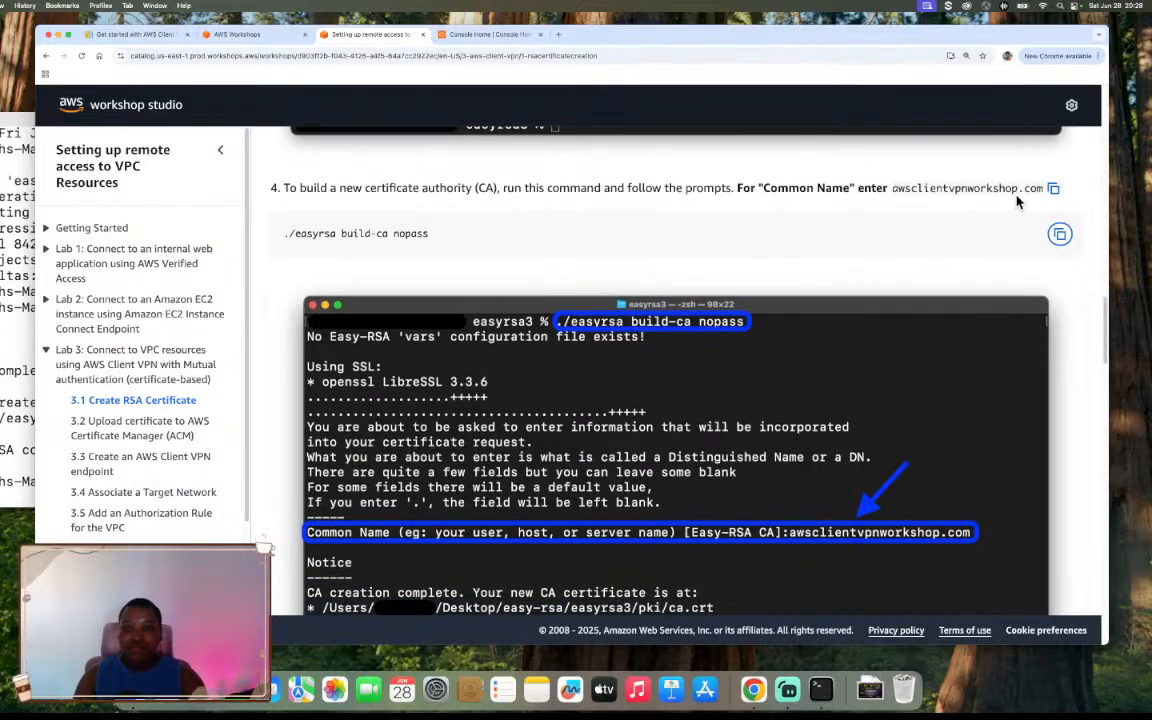
pyautogui.click(1060, 238)
pyautogui.click(5, 197)
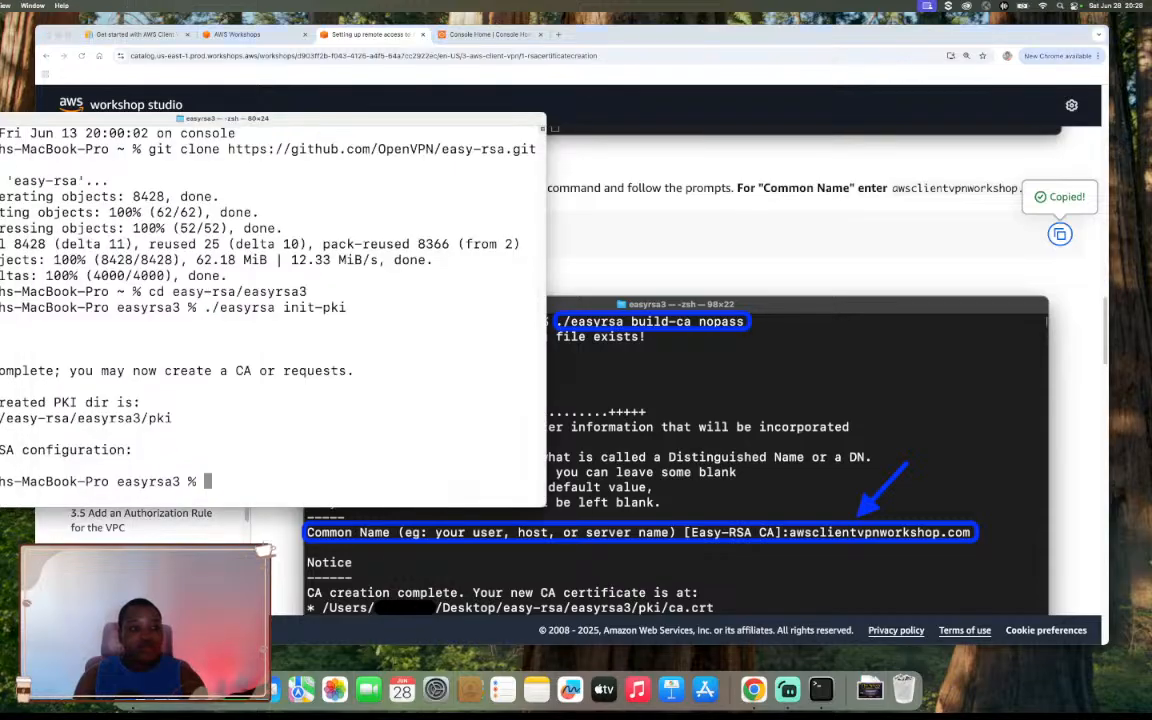
pyautogui.press('super+v')
pyautogui.press('Return')
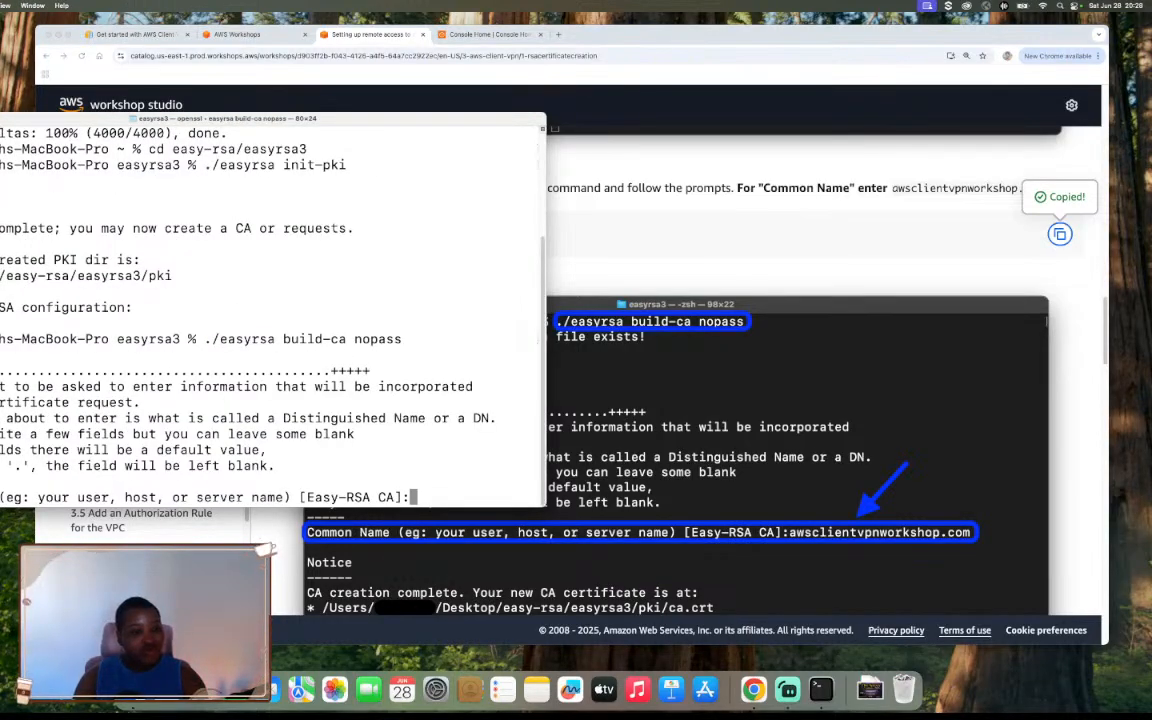
# Copy awsclientvpnworkshop.com from the workshop page and submit it as the certificate authority's Common Name
pyautogui.click(912, 176)
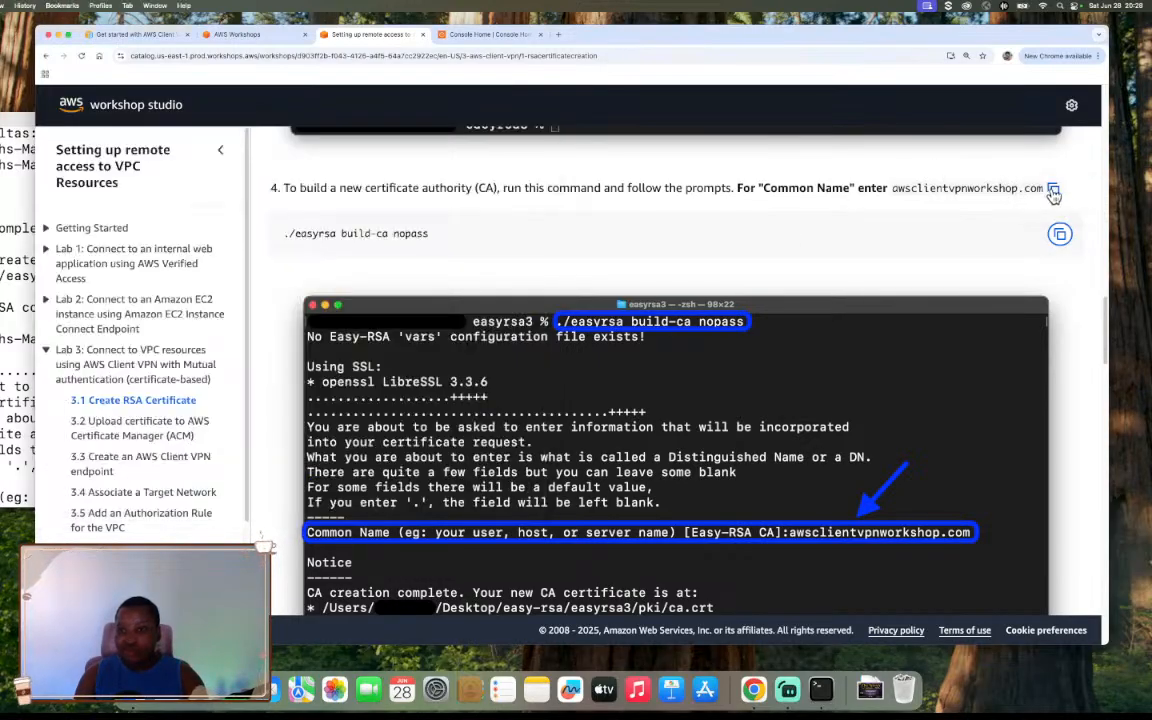
pyautogui.click(1053, 190)
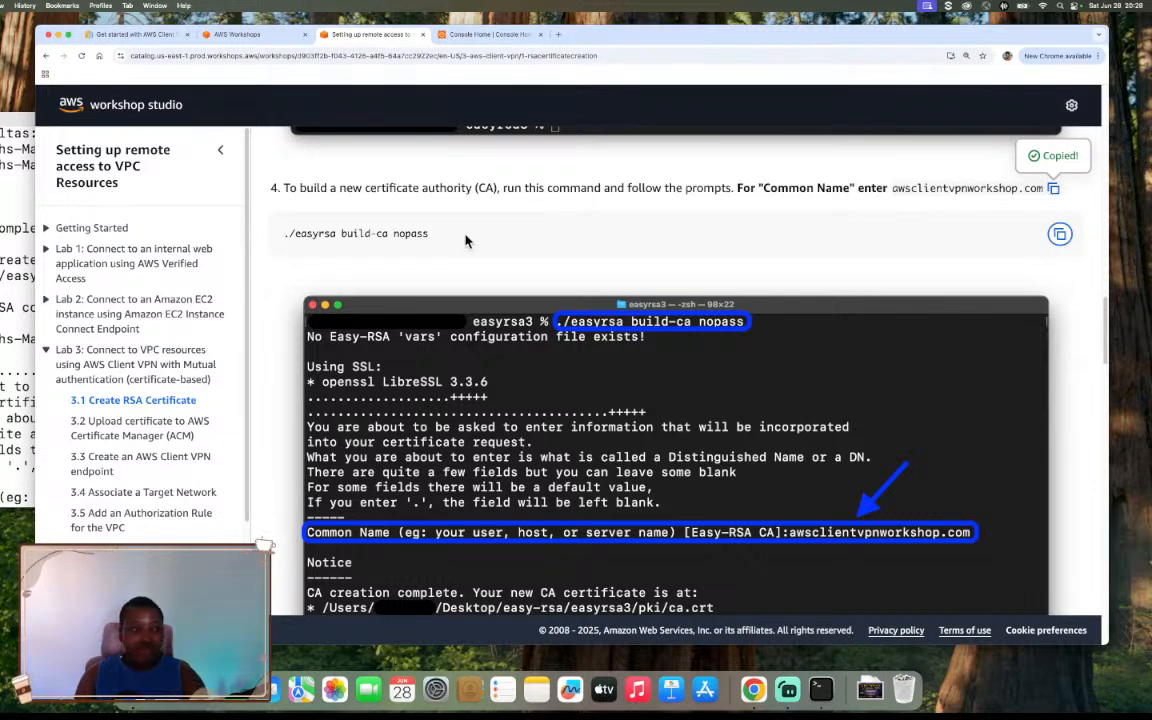
pyautogui.press('super+Tab')
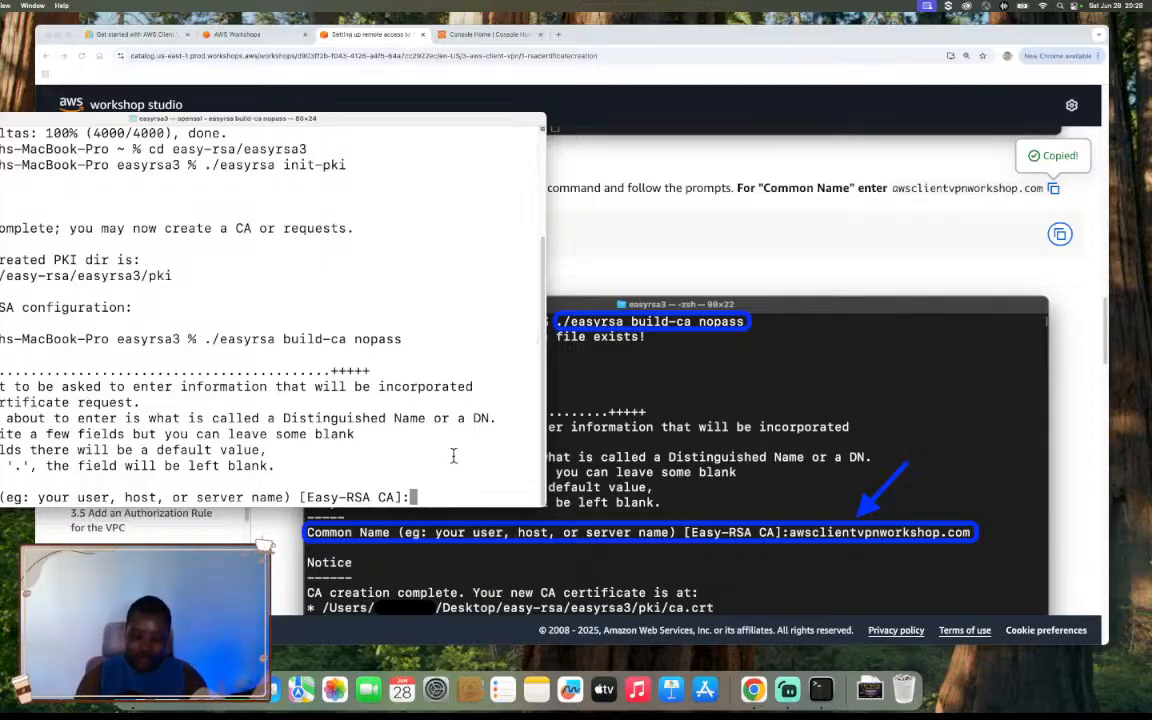
pyautogui.press('super+v')
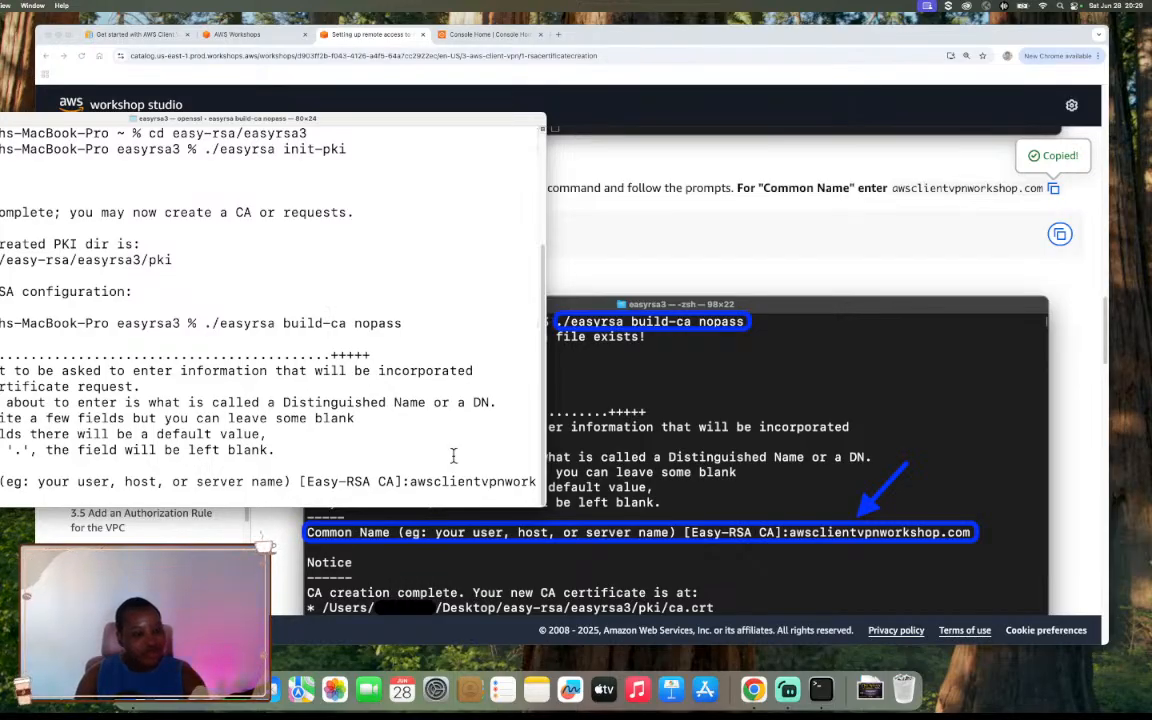
pyautogui.press('Return')
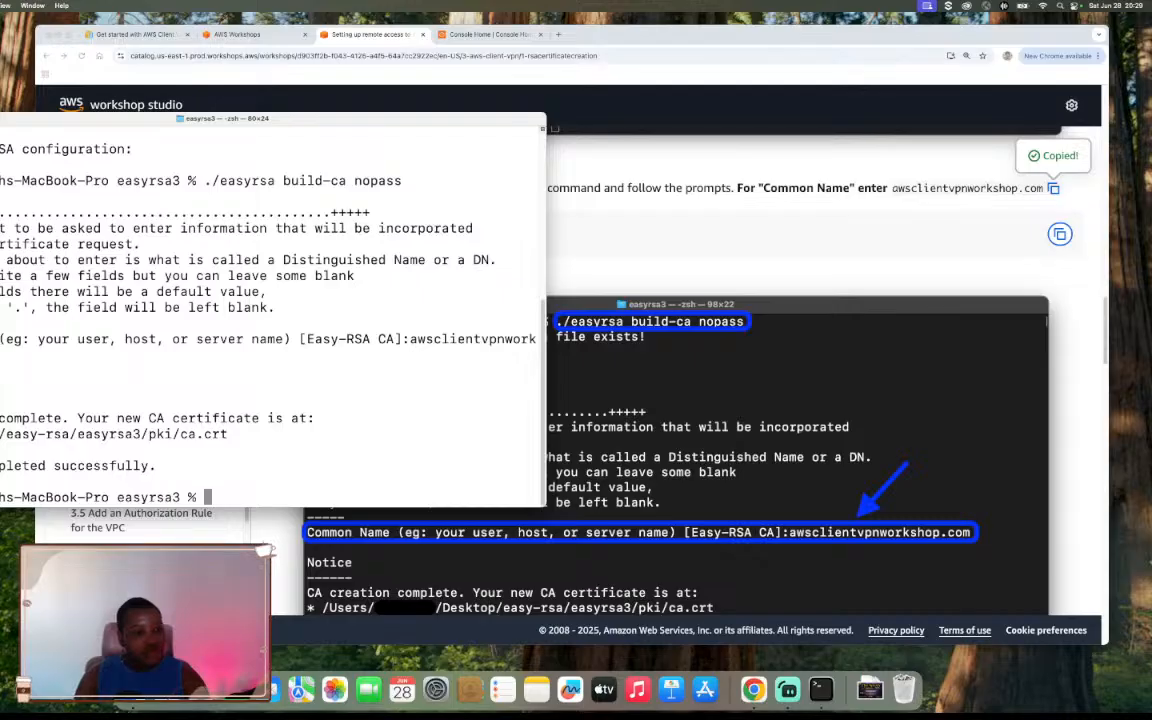
# Run the workshop's step 5 command ./easyrsa build-server-full awsclientvpnworkshop.com nopass in Terminal to start generating the server certificate and key
pyautogui.click(890, 298)
pyautogui.scroll(-5, 904, 384)
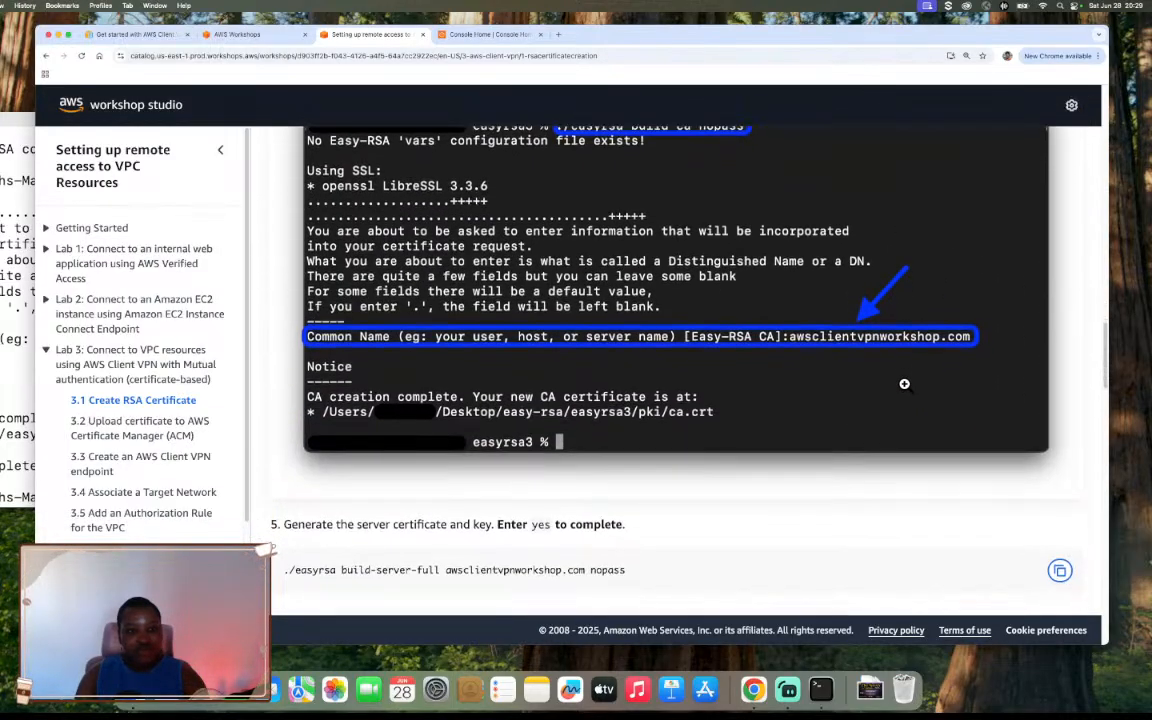
pyautogui.scroll(-7, 904, 384)
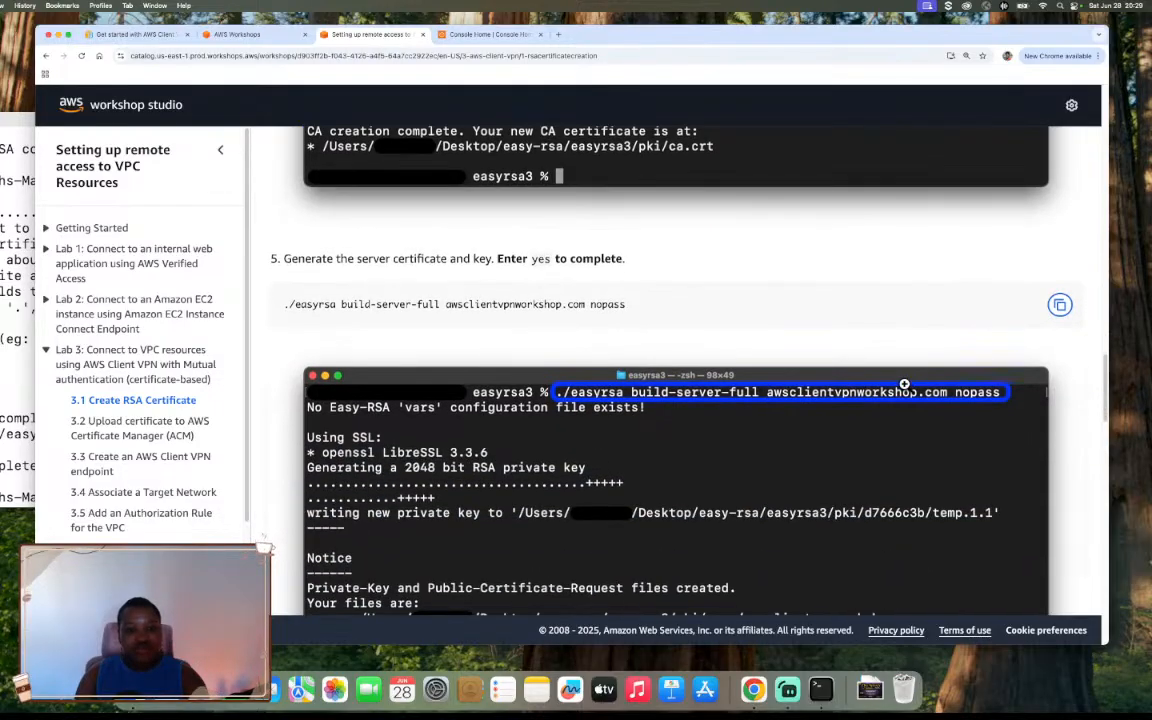
pyautogui.scroll(-2, 1006, 332)
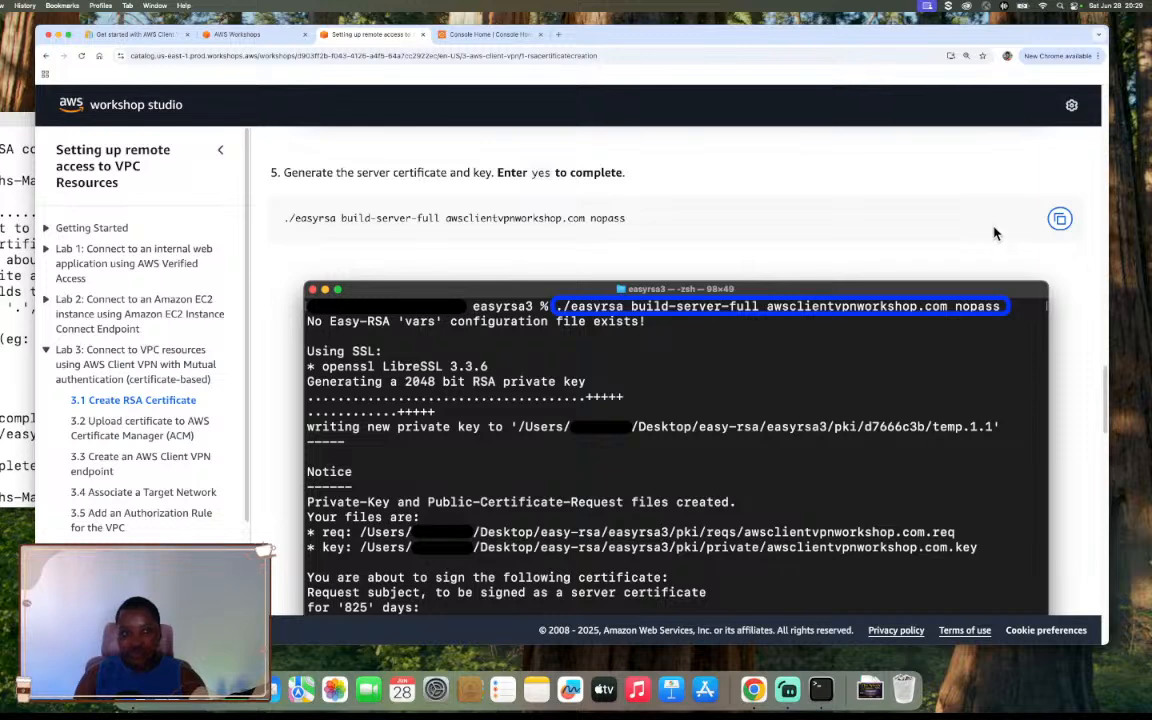
pyautogui.click(1059, 218)
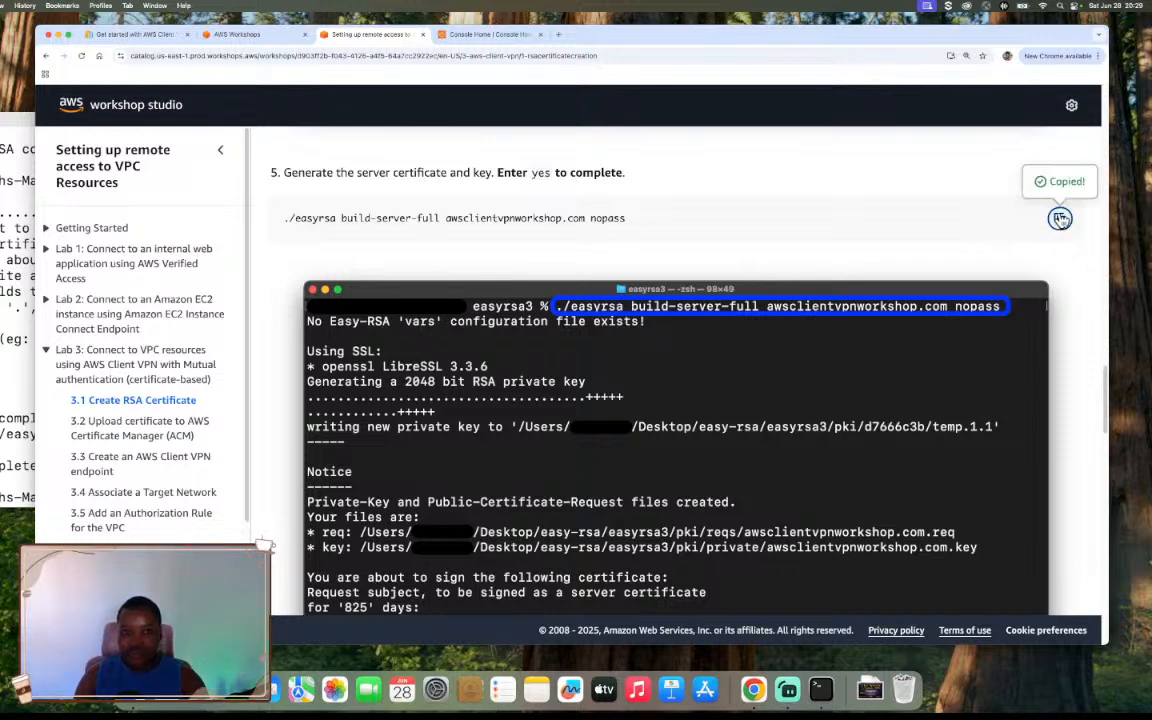
pyautogui.click(3, 268)
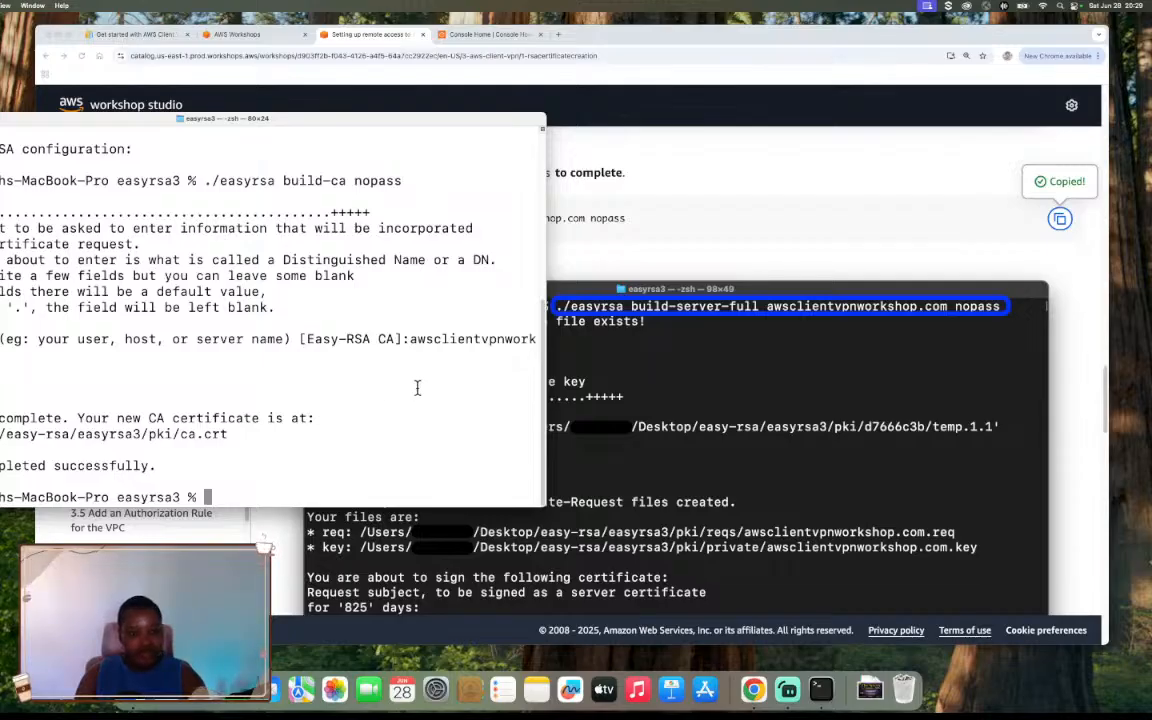
pyautogui.press('super+v')
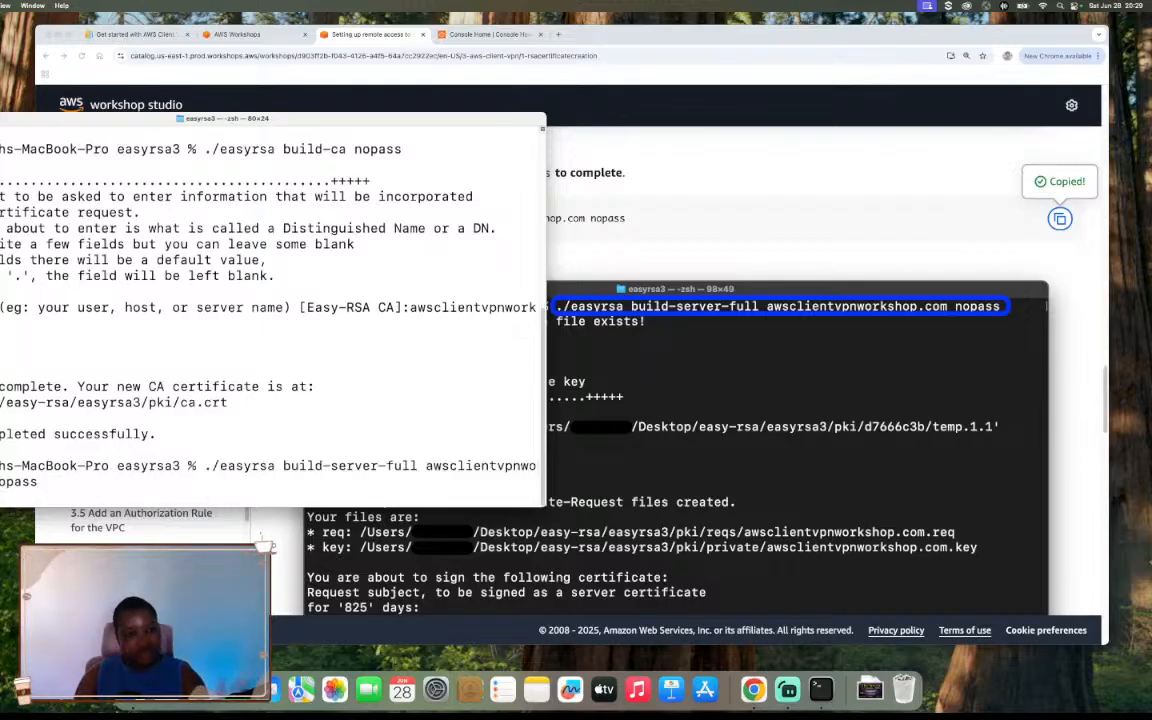
pyautogui.press('Return')
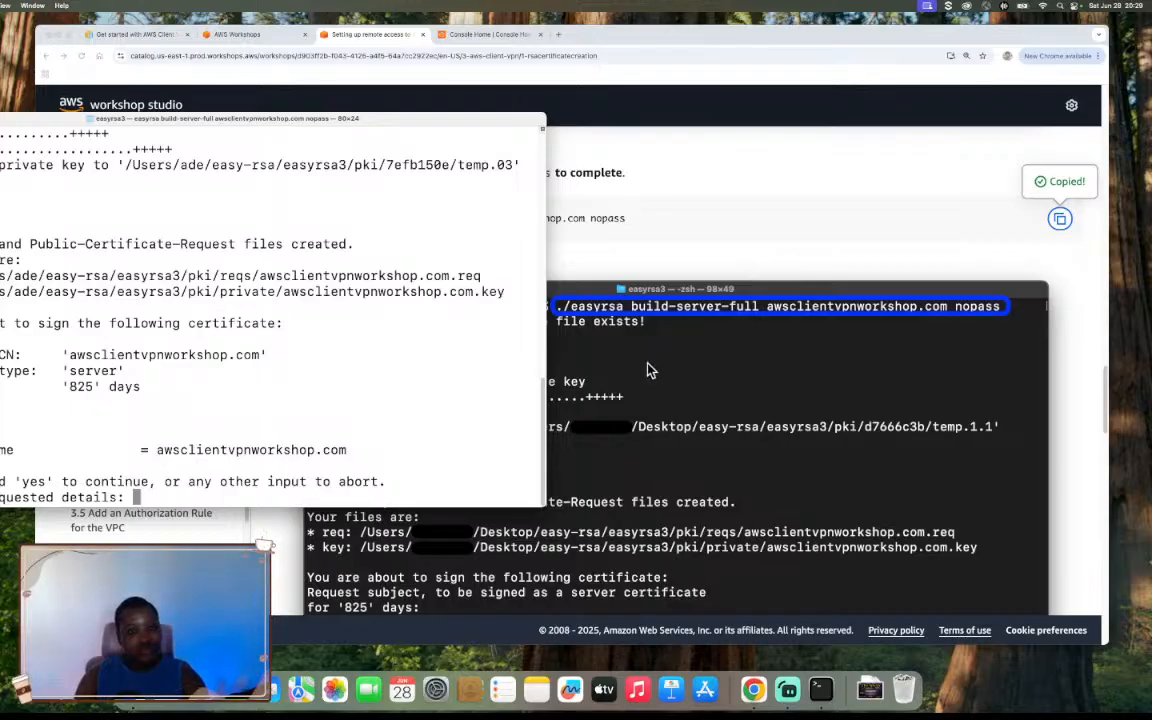
# Check the workshop's step 5 instructions, and confirm the server certificate signing request in Terminal with yes
pyautogui.scroll(1, 689, 350)
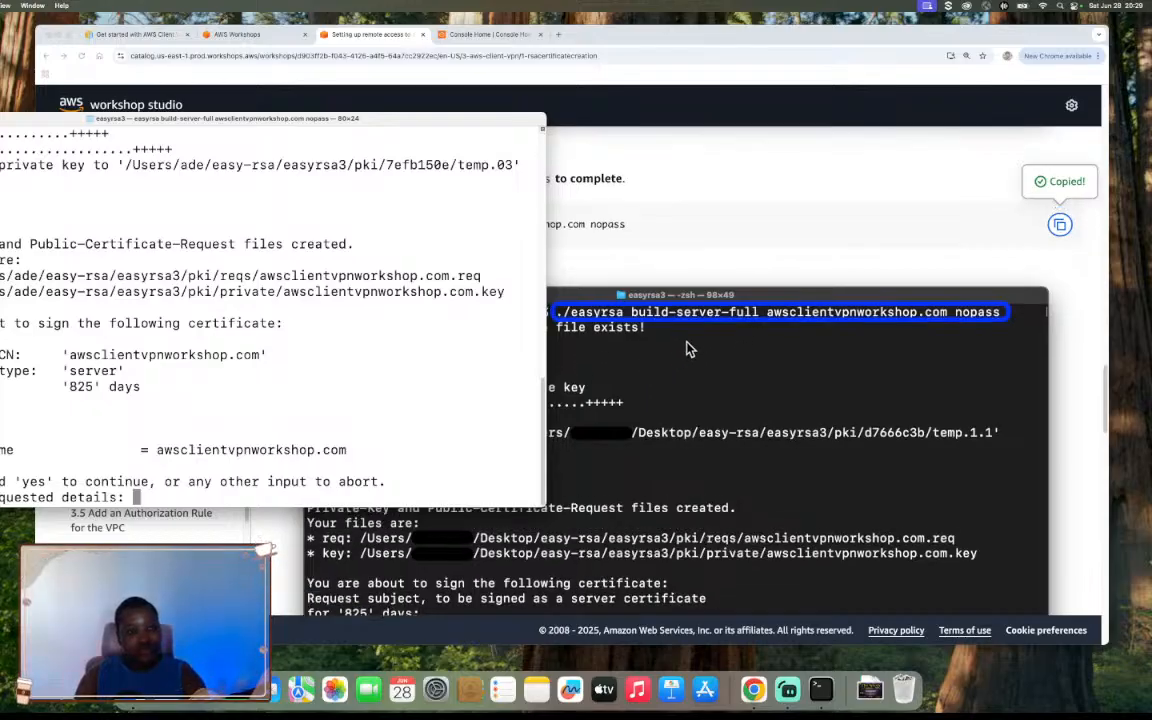
pyautogui.scroll(-1, 702, 354)
pyautogui.scroll(-3, 700, 356)
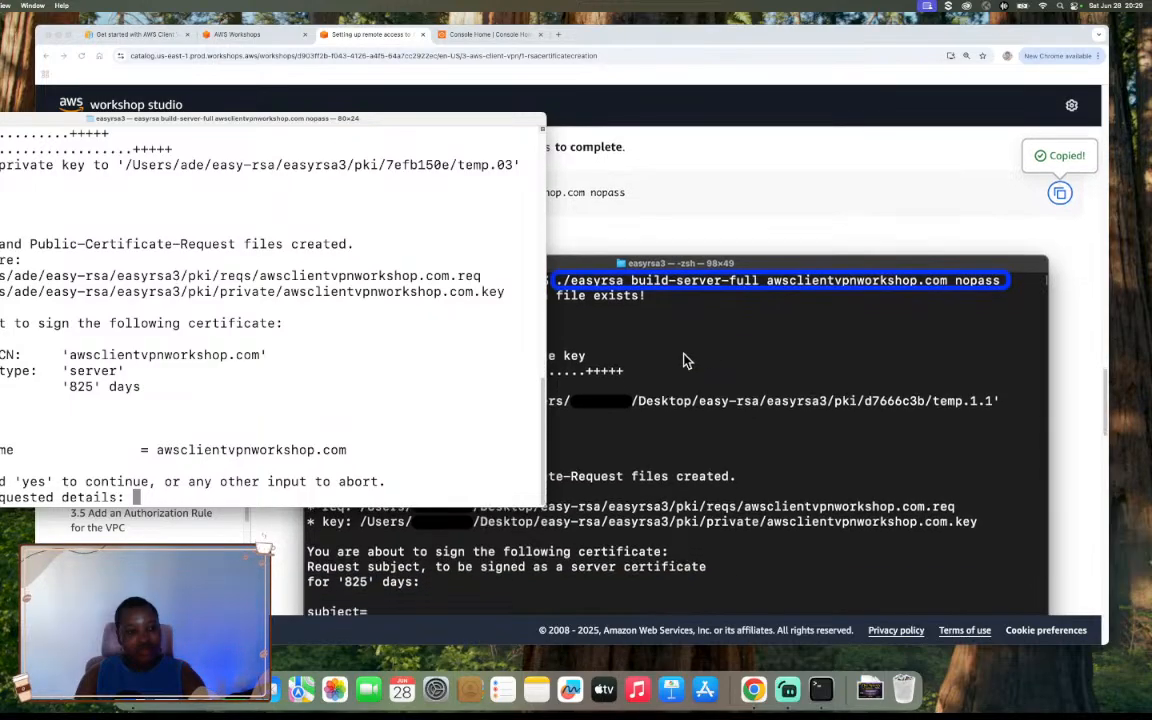
pyautogui.click(617, 296)
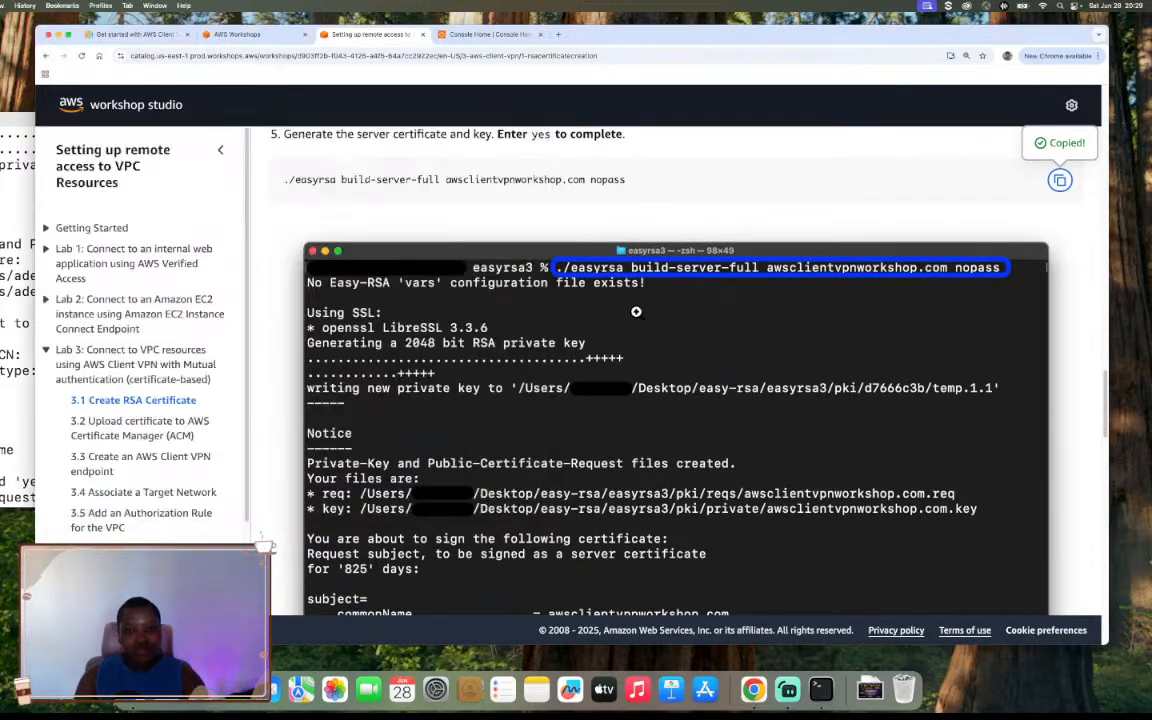
pyautogui.scroll(-10, 666, 334)
pyautogui.scroll(-10, 666, 334)
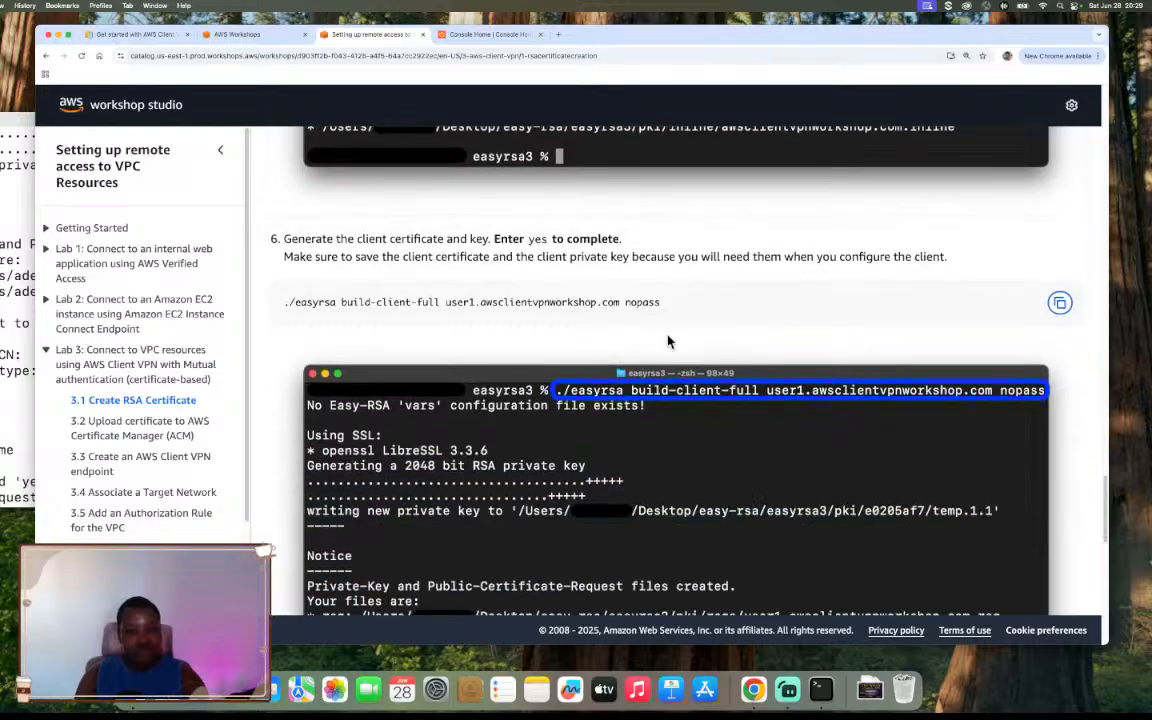
pyautogui.click(16, 310)
pyautogui.write('yes')
pyautogui.press('Return')
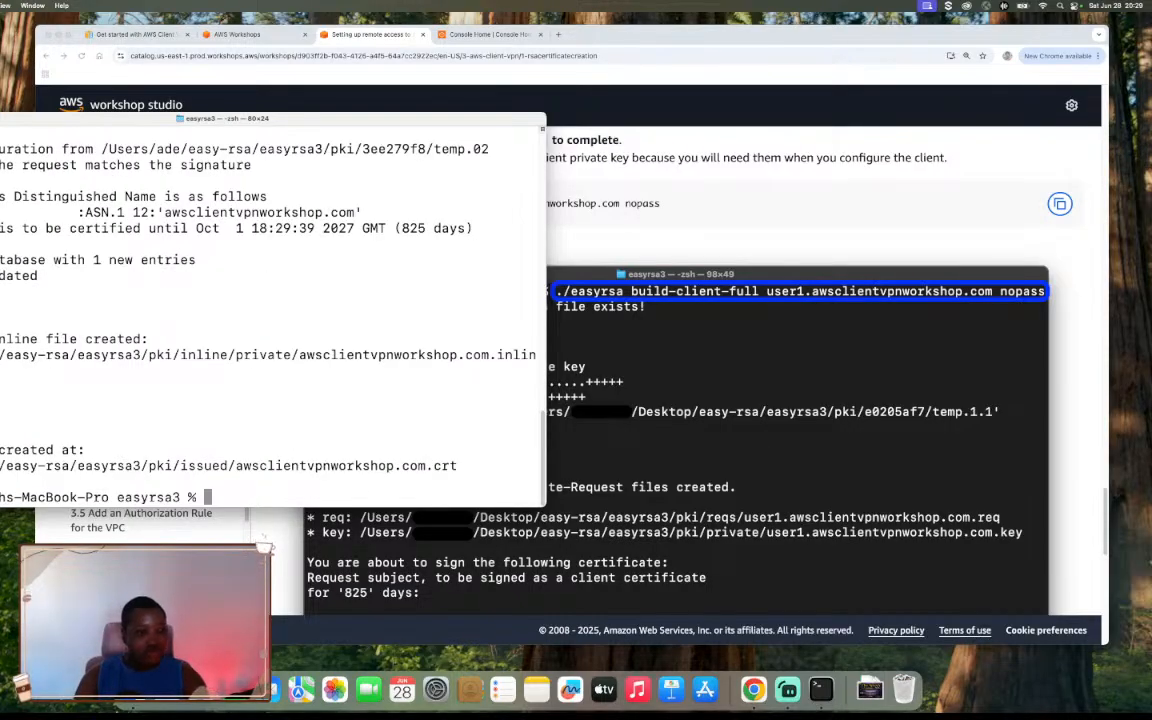
# Read through the workshop's client certificate instructions in step 6 and continue to page 3.2, Upload certificate to AWS Certificate Manager (ACM)
pyautogui.click(711, 231)
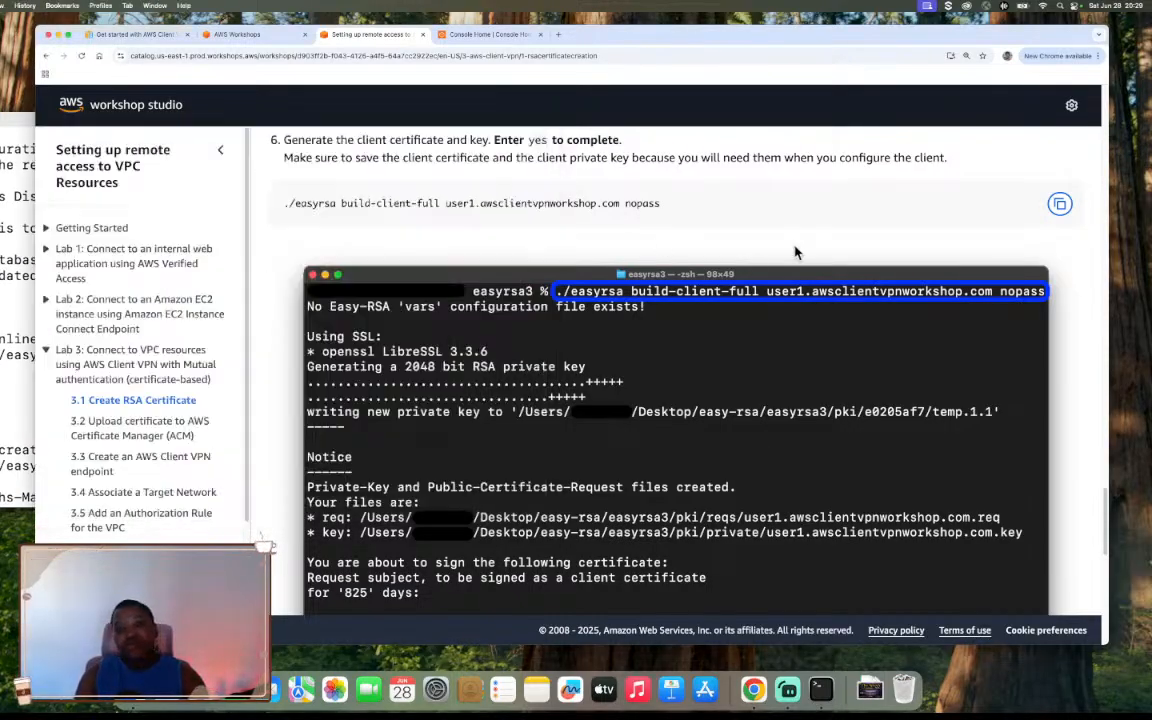
pyautogui.scroll(-5, 598, 391)
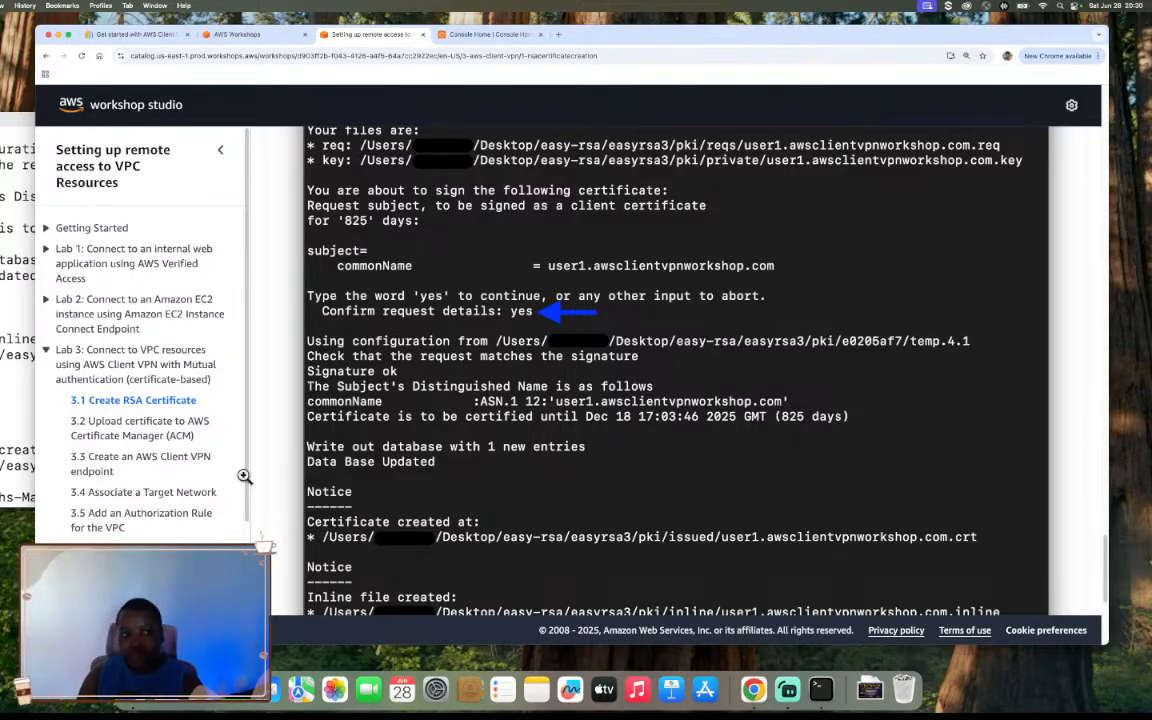
pyautogui.scroll(1, 573, 457)
pyautogui.scroll(-5, 573, 457)
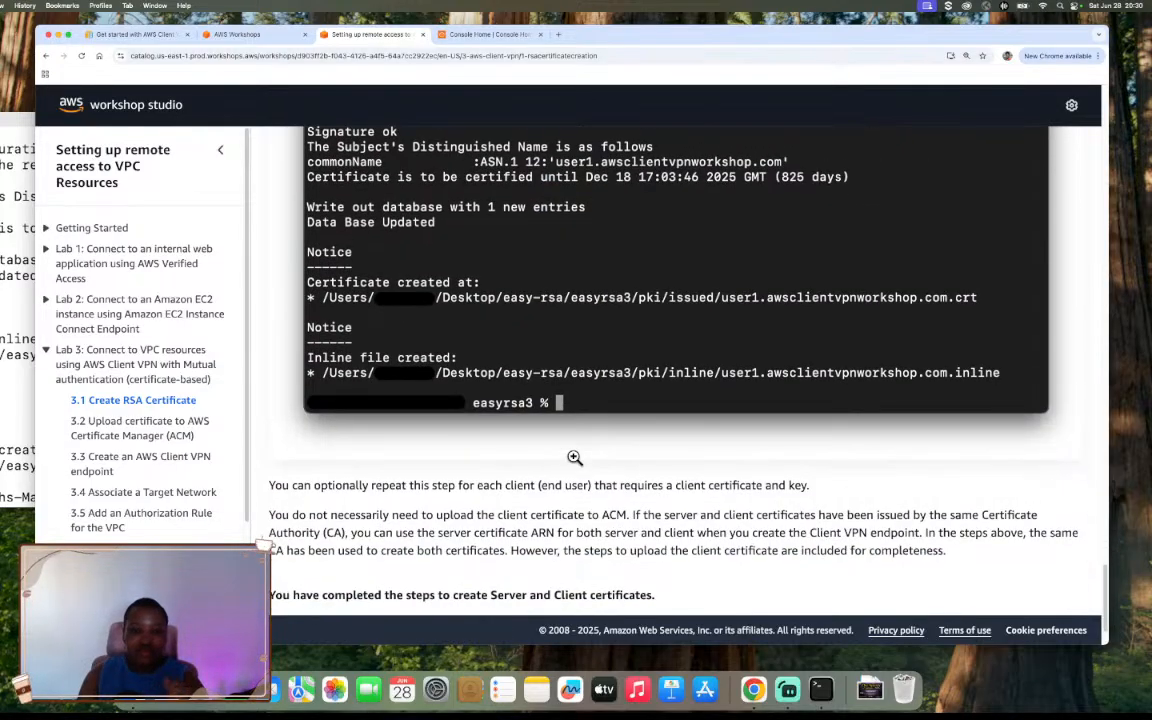
pyautogui.scroll(-2, 574, 457)
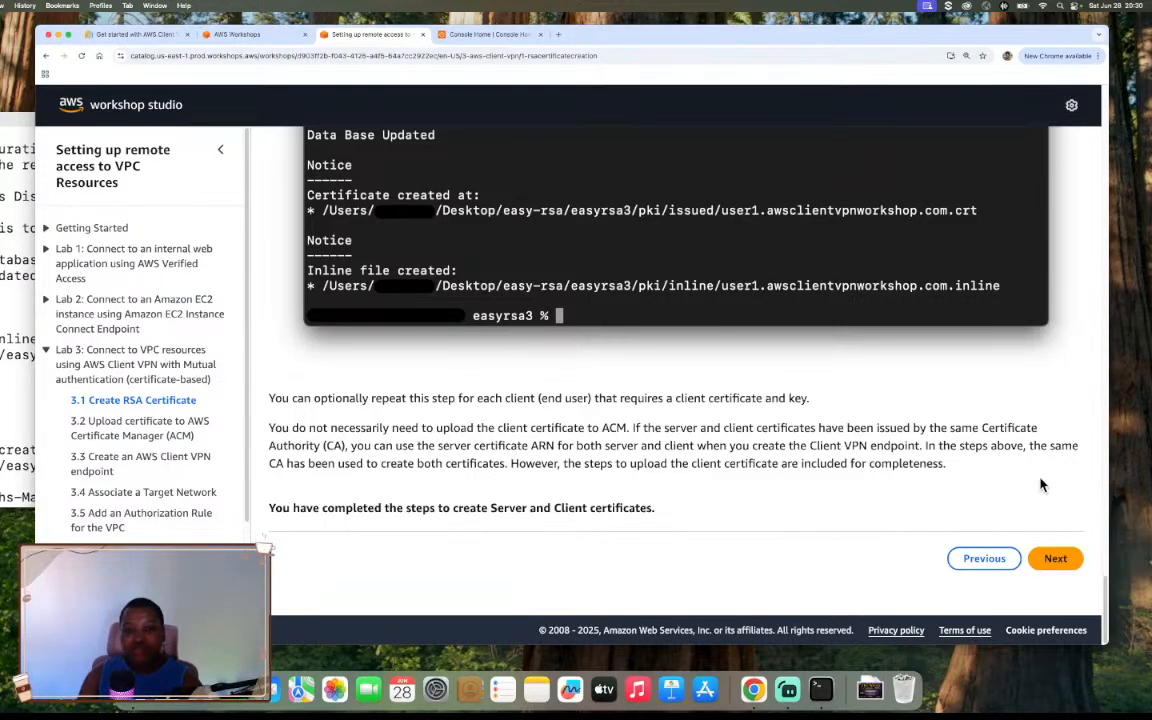
pyautogui.click(1053, 560)
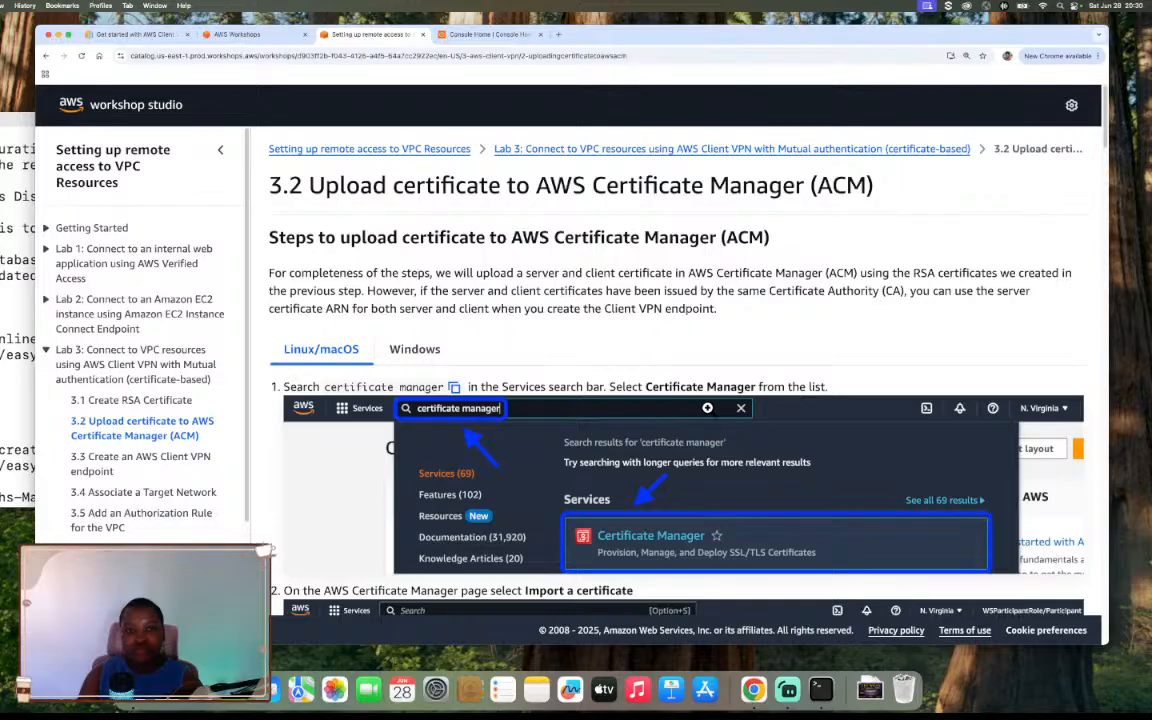
# Switch to the AWS console, search for acm, and open the Certificate Manager service
pyautogui.click(488, 34)
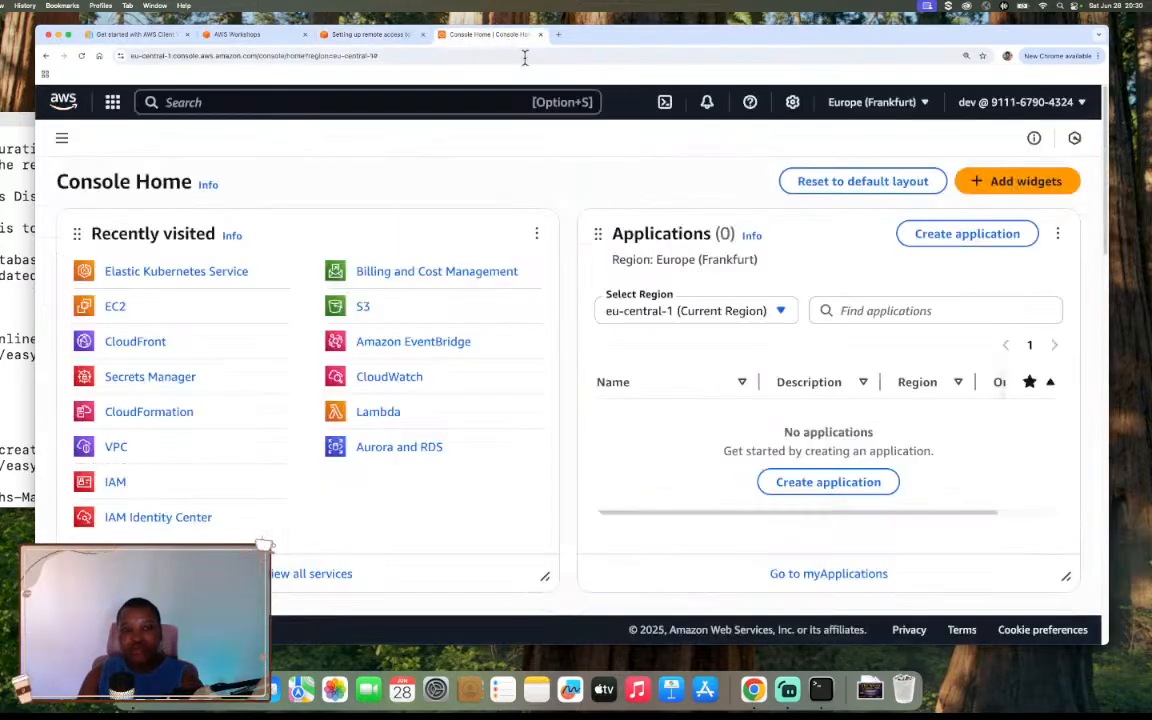
pyautogui.click(432, 100)
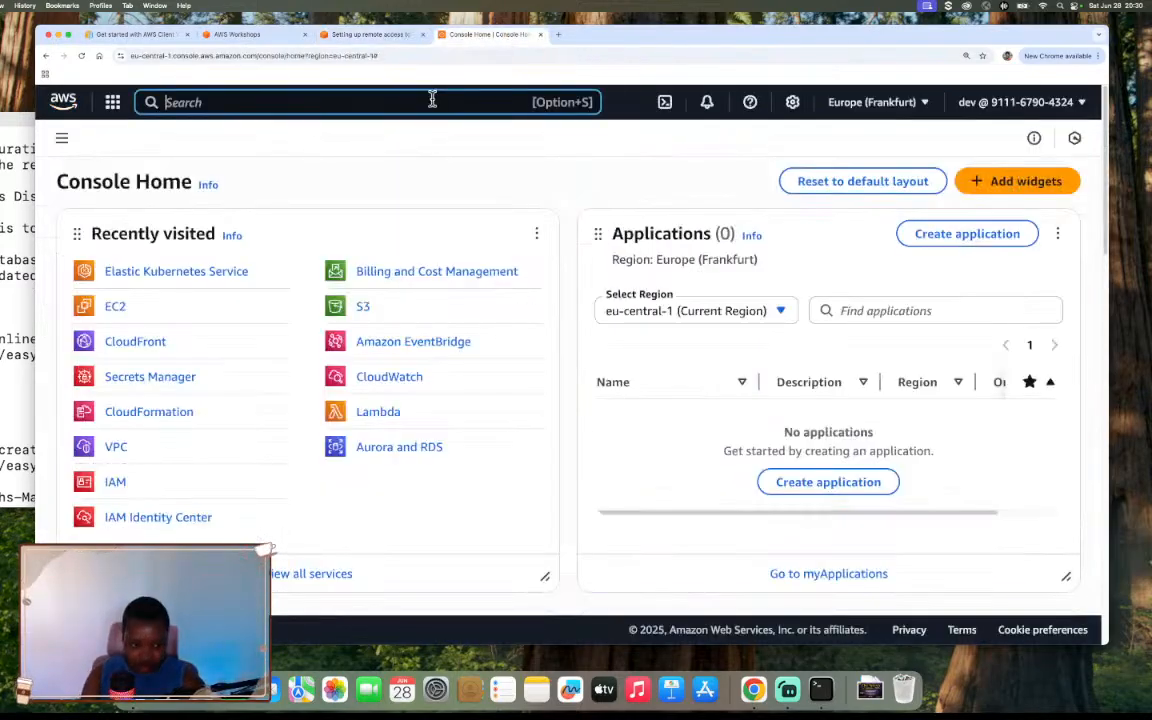
pyautogui.write('acm-PCA')
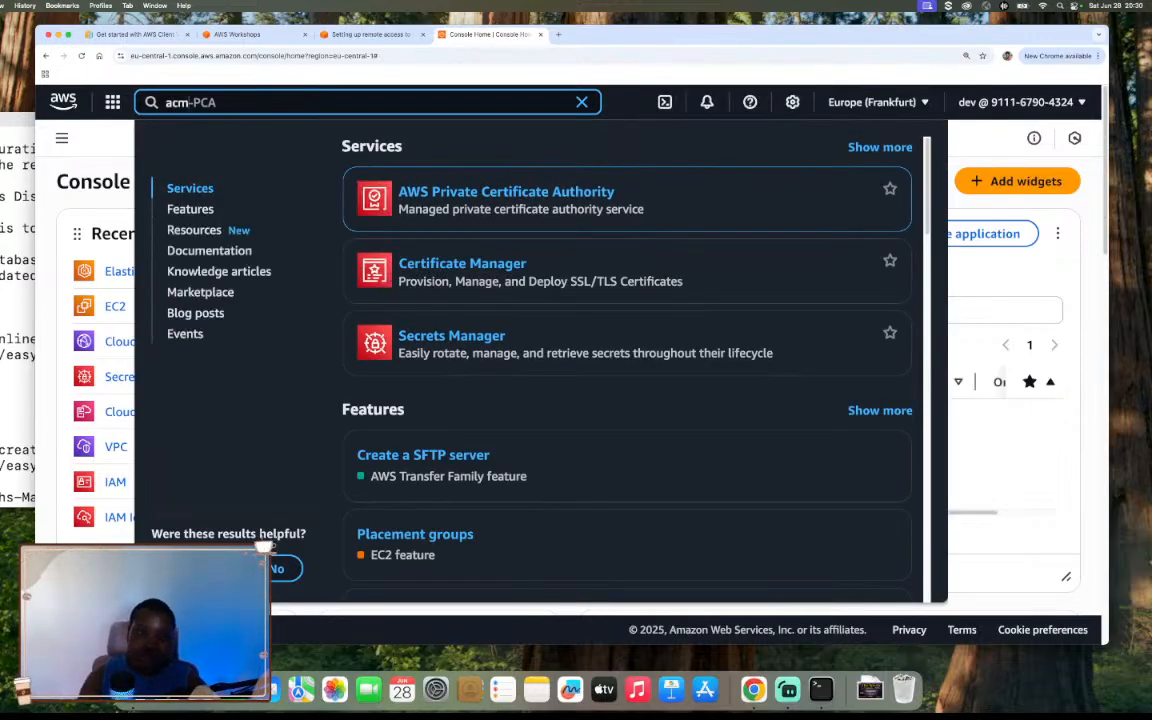
pyautogui.click(492, 268)
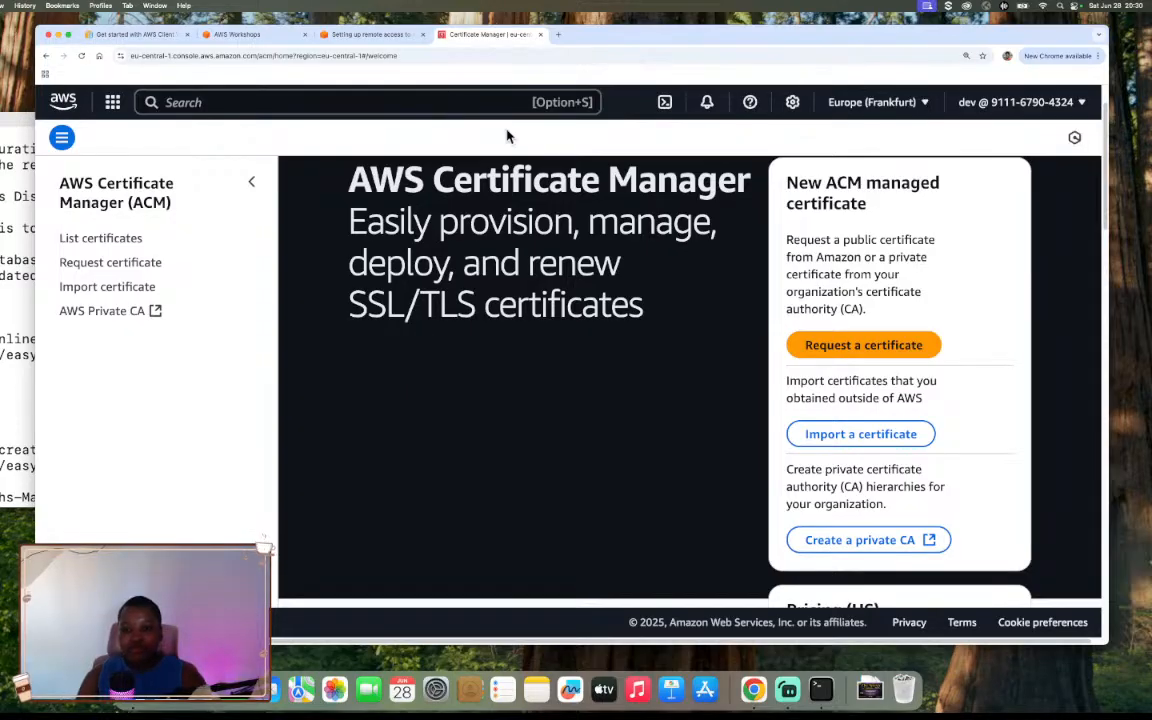
# Read steps 2 and 3 of workshop page 3.2, and open the Import a certificate form in AWS Certificate Manager
pyautogui.click(360, 35)
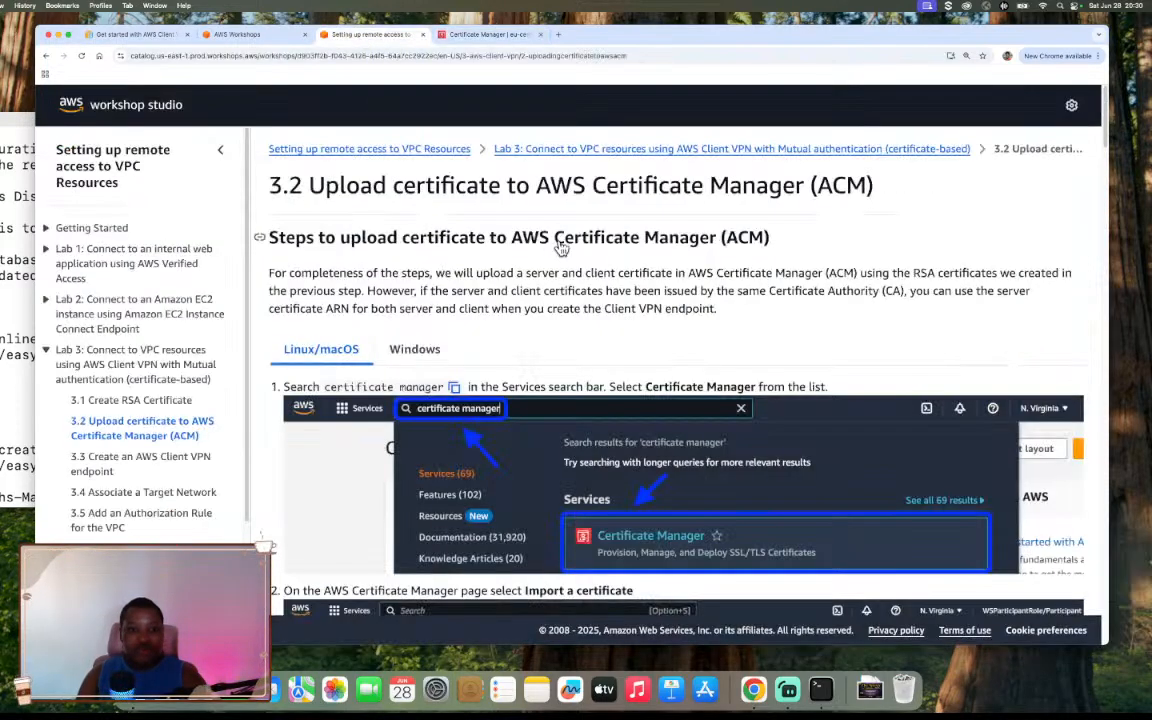
pyautogui.scroll(-5, 561, 242)
pyautogui.scroll(-3, 561, 242)
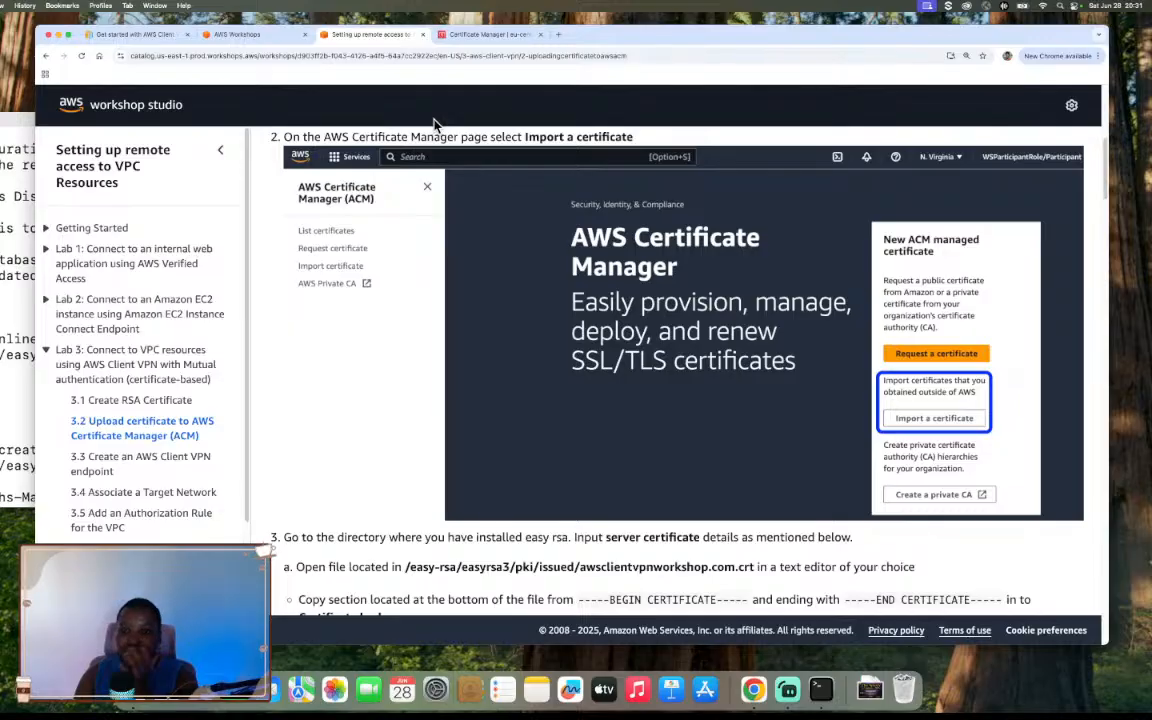
pyautogui.scroll(-8, 521, 213)
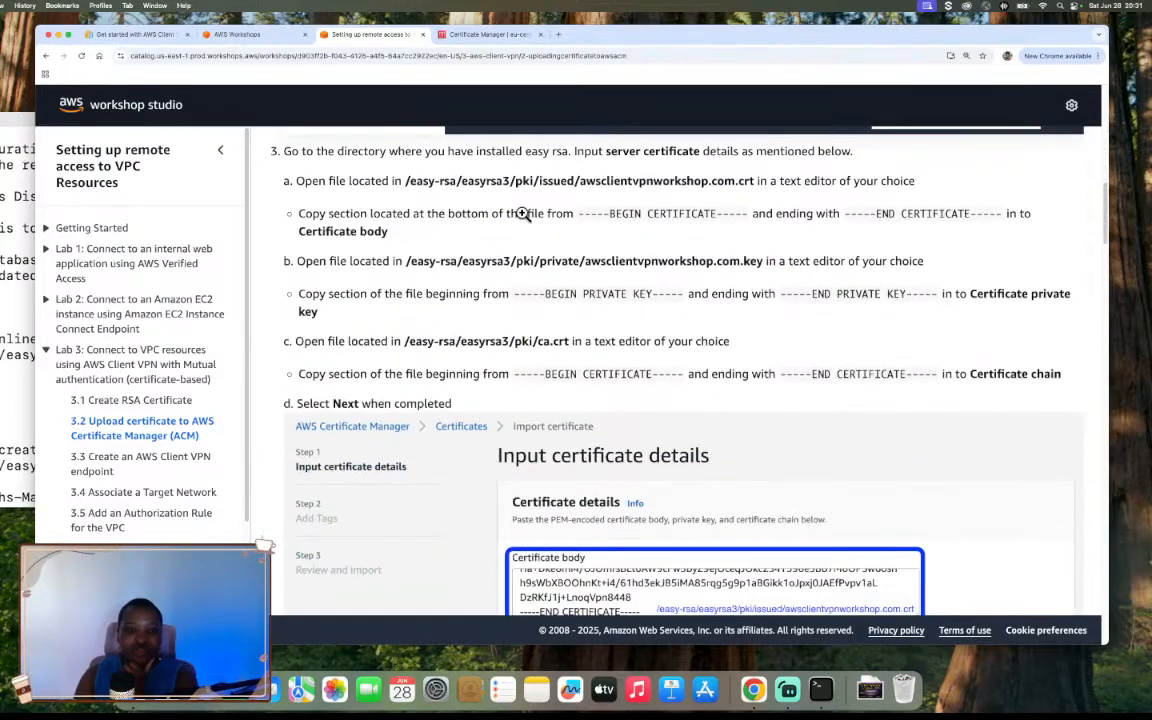
pyautogui.scroll(1, 522, 213)
pyautogui.scroll(-1, 524, 219)
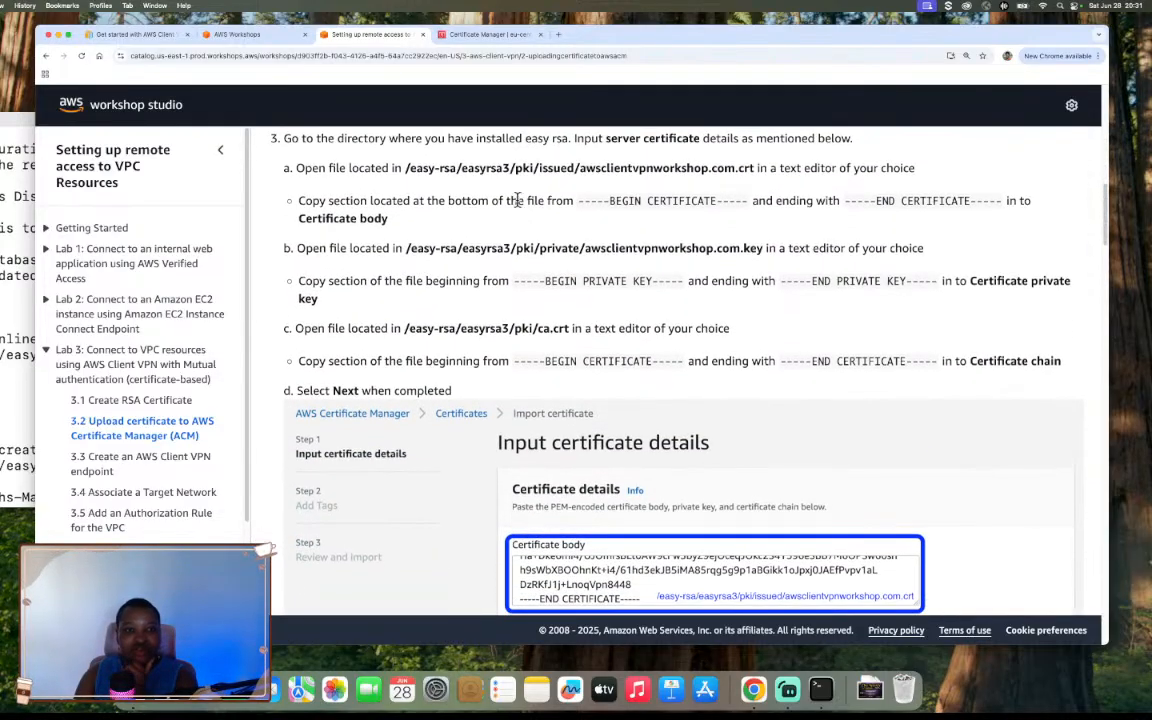
pyautogui.click(488, 35)
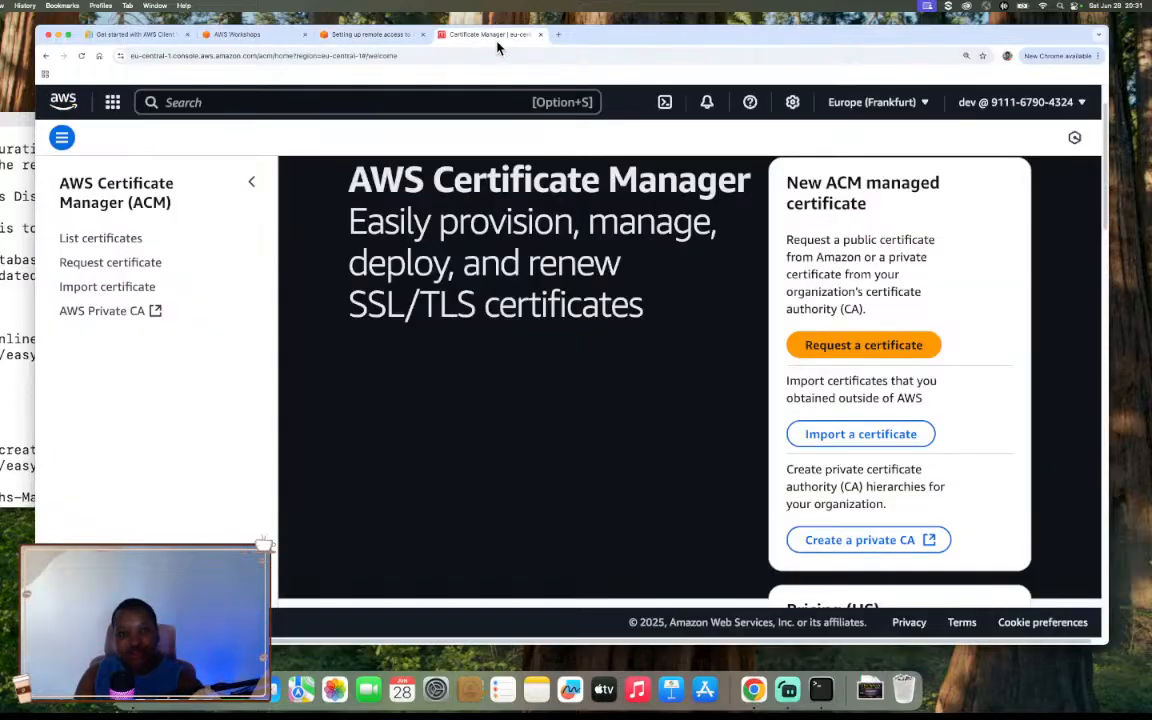
pyautogui.click(860, 434)
pyautogui.scroll(-1, 789, 378)
pyautogui.scroll(3, 789, 378)
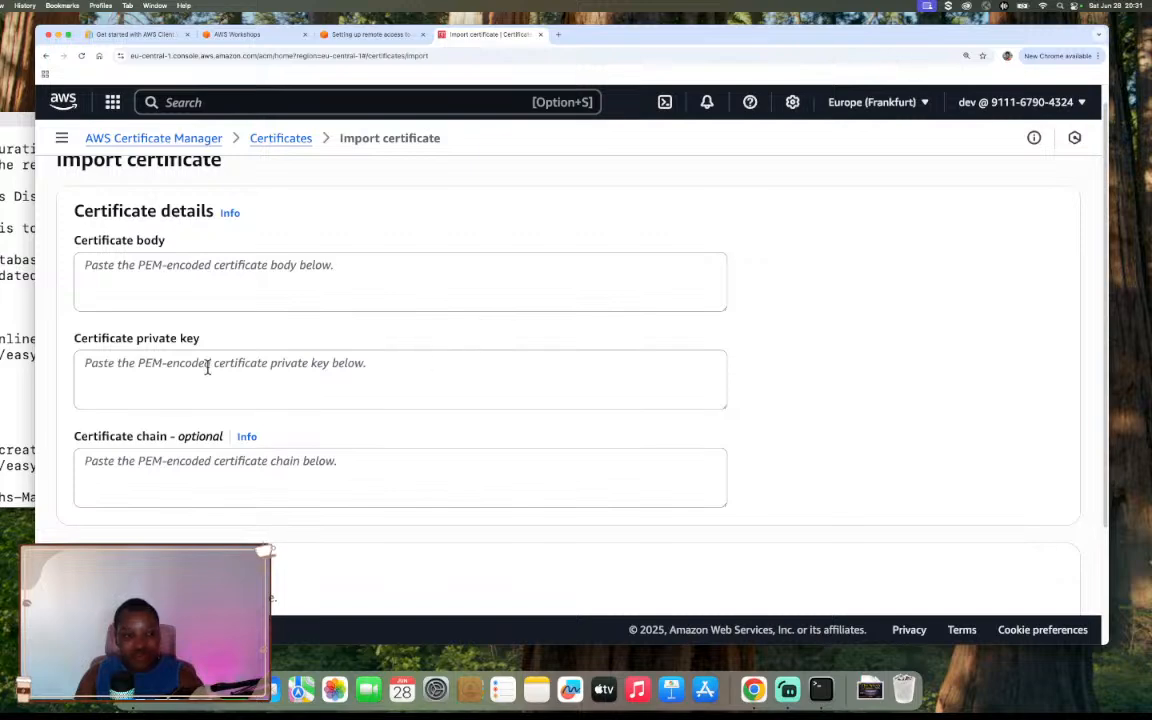
pyautogui.scroll(-1, 258, 450)
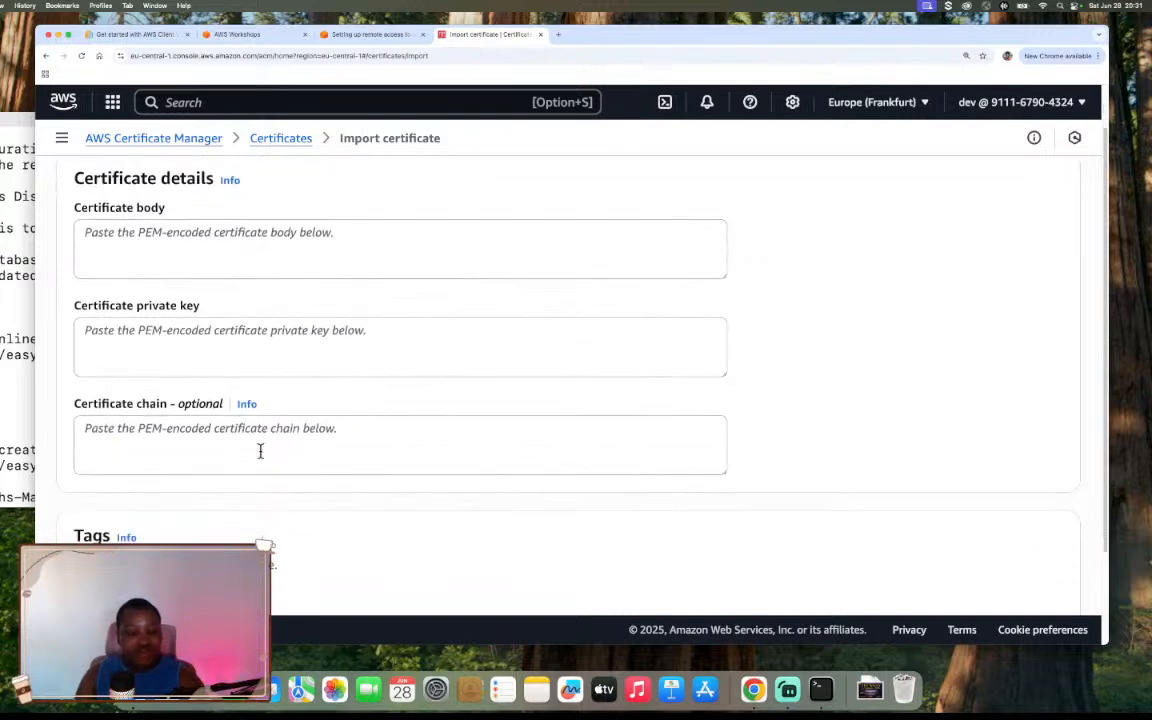
# Check in workshop step 3 which section of the issued server certificate file goes into the Certificate body
pyautogui.click(6, 190)
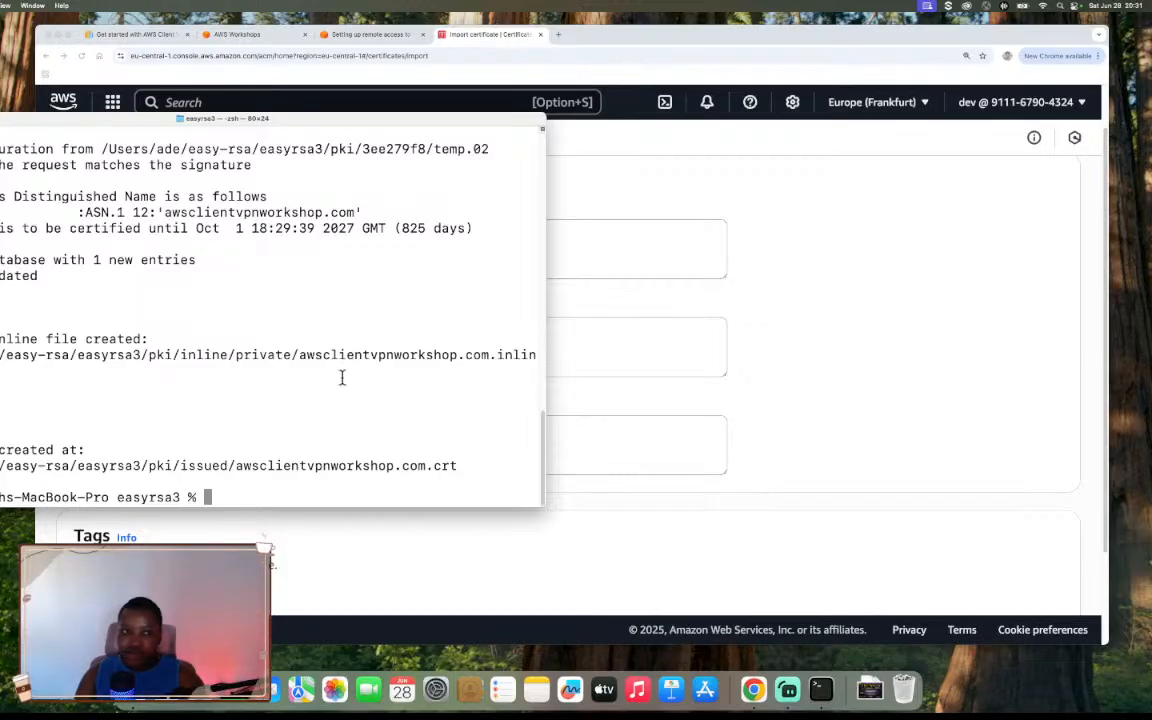
pyautogui.click(378, 36)
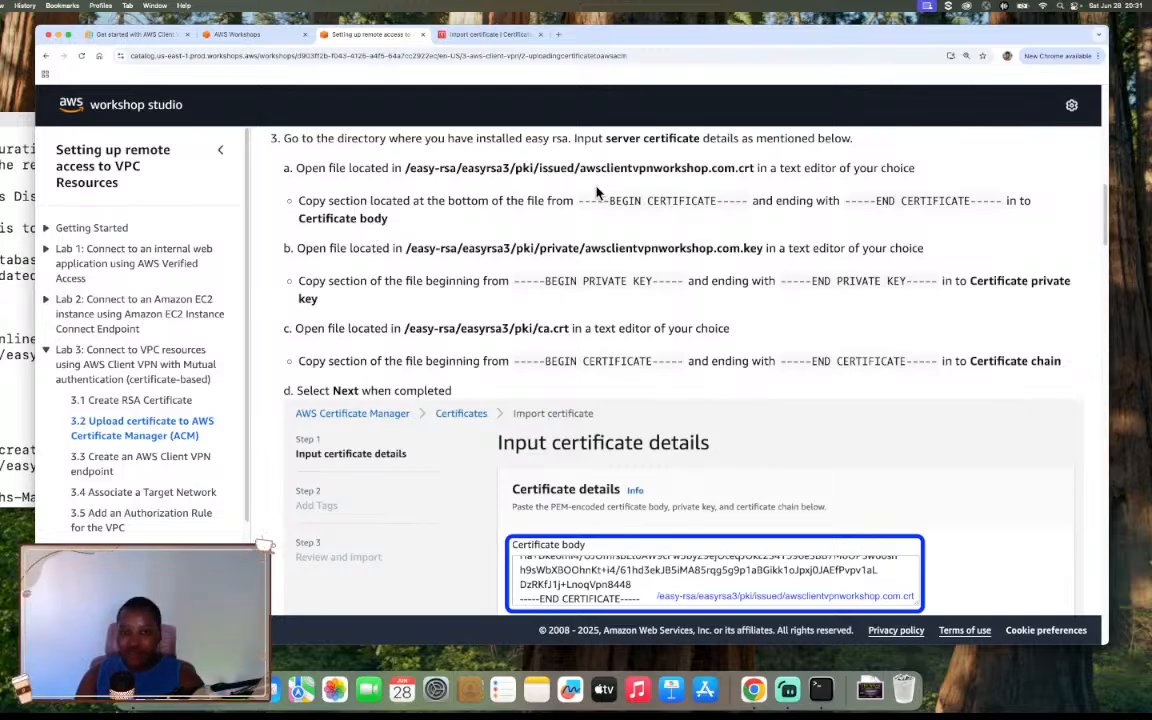
pyautogui.moveTo(579, 201); pyautogui.dragTo(749, 210)
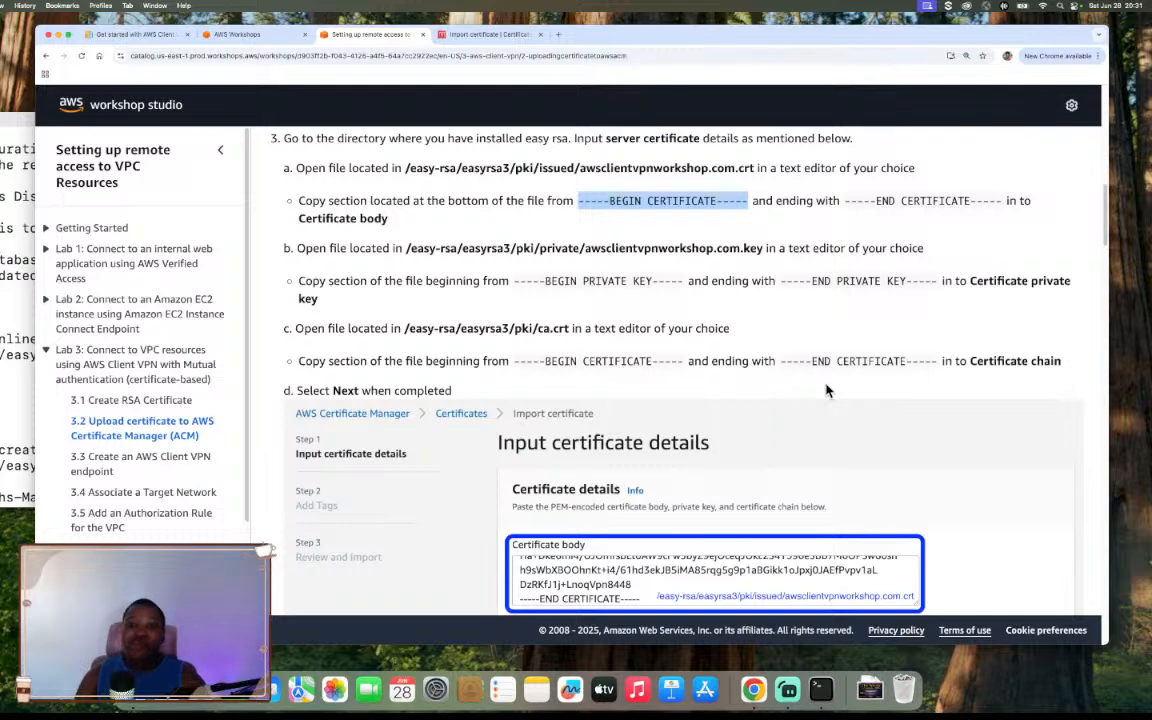
# In Terminal, change to the easy-rsa/easyrsa3/pki/issued directory under the home folder and list its files
pyautogui.click(32, 394)
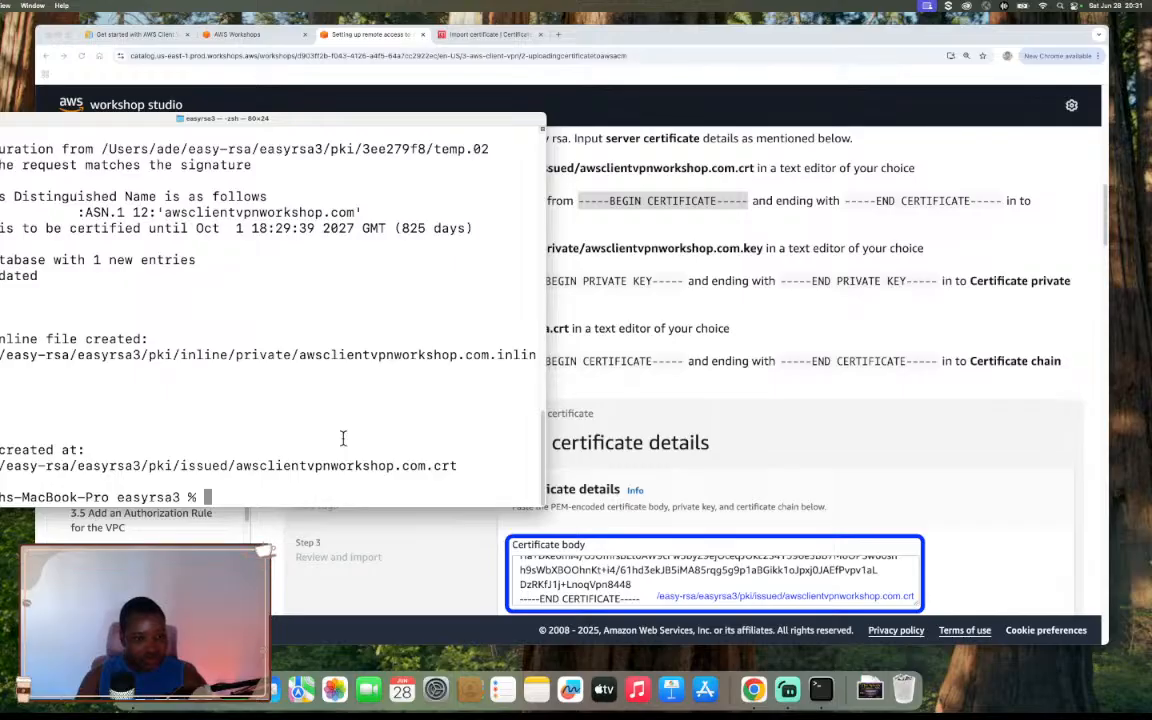
pyautogui.moveTo(2, 466); pyautogui.dragTo(235, 466)
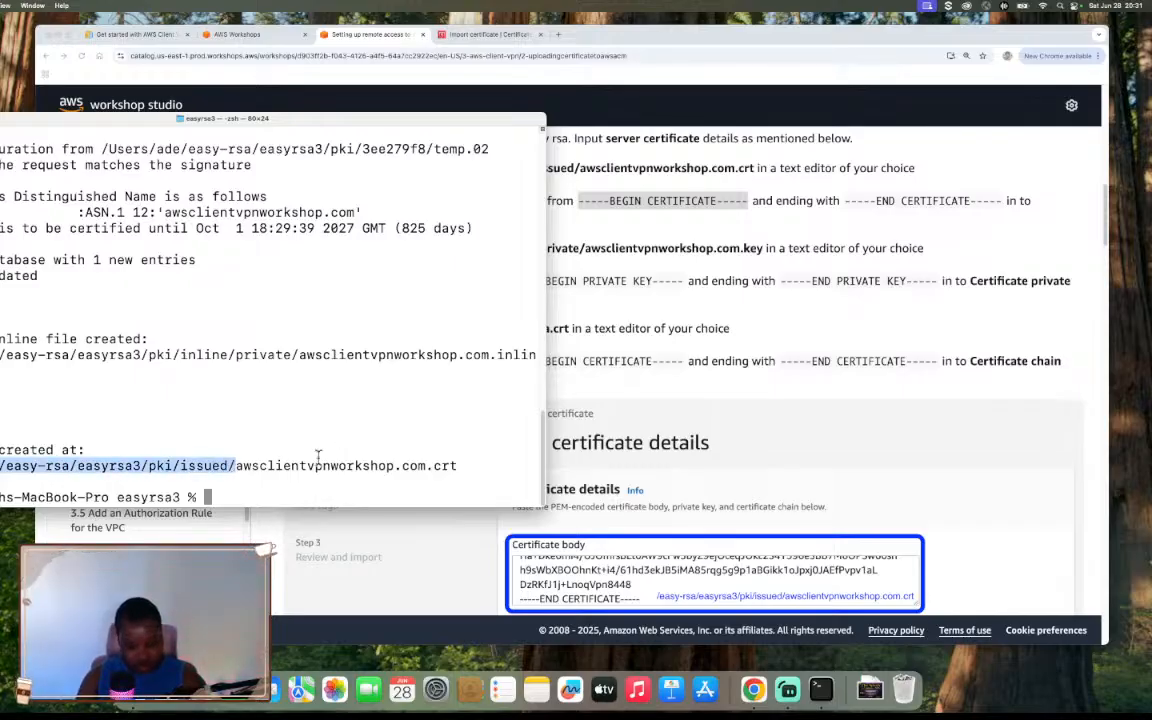
pyautogui.click(320, 474)
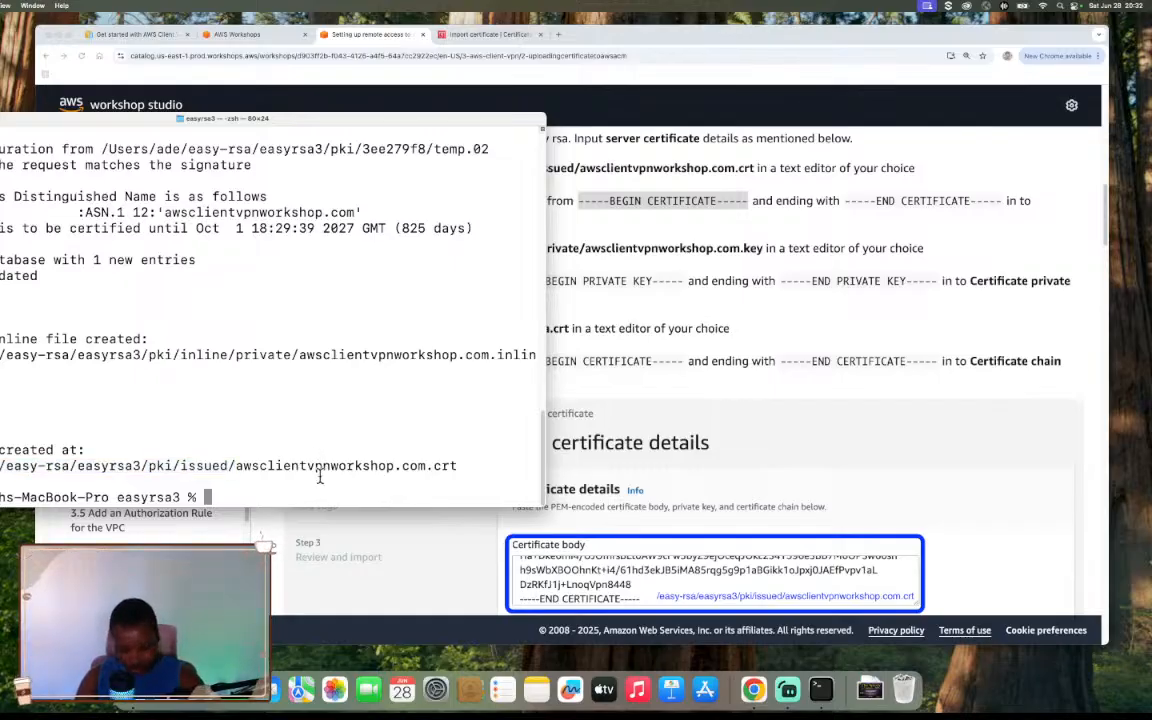
pyautogui.write('cd')
pyautogui.write('/Users/ade/easy-rsa/easyrsa3/pki/issued/')
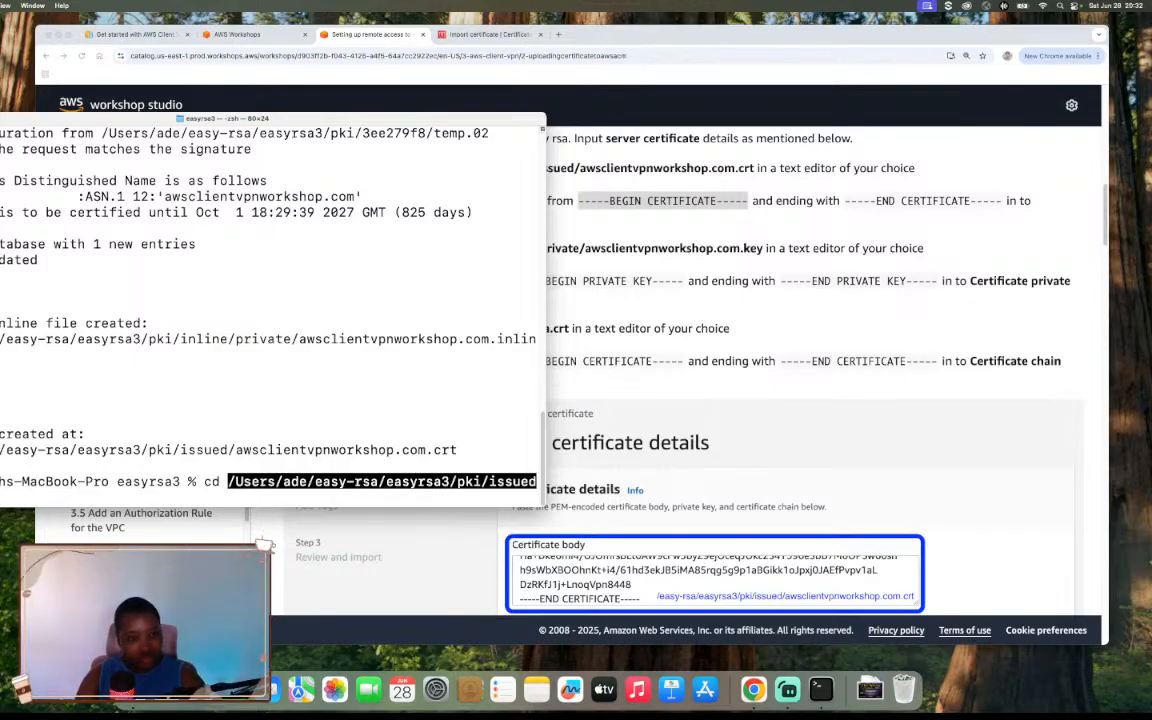
pyautogui.press('Return')
pyautogui.write('ls')
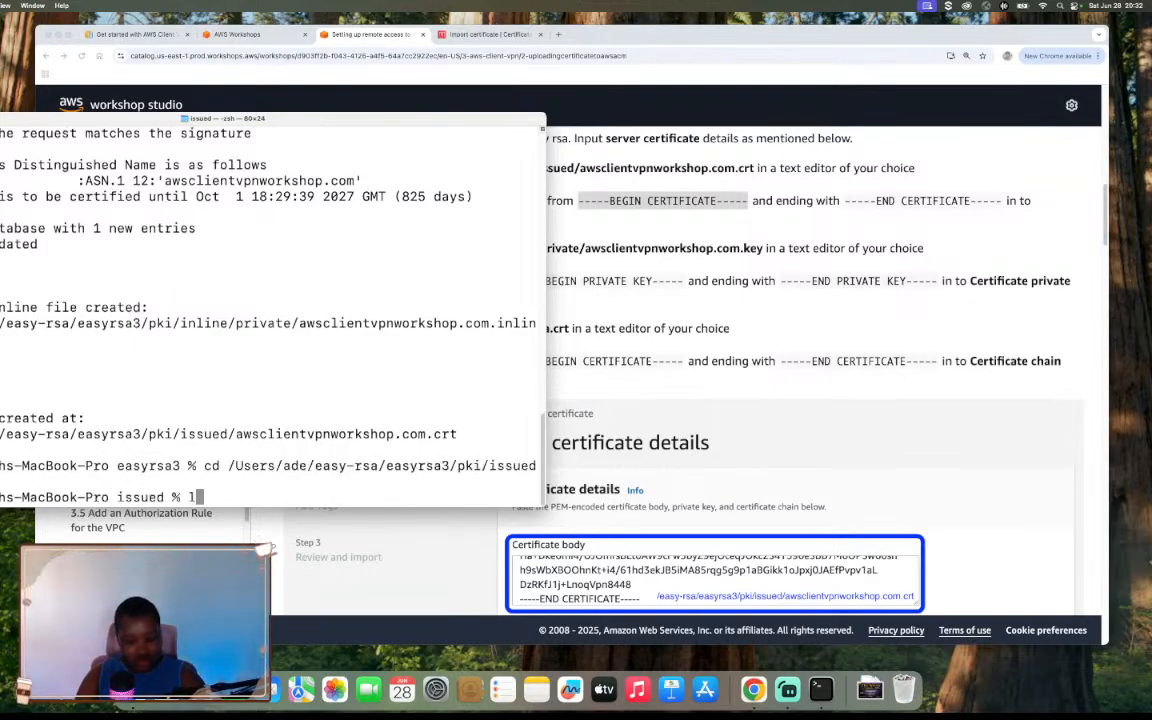
pyautogui.press('Return')
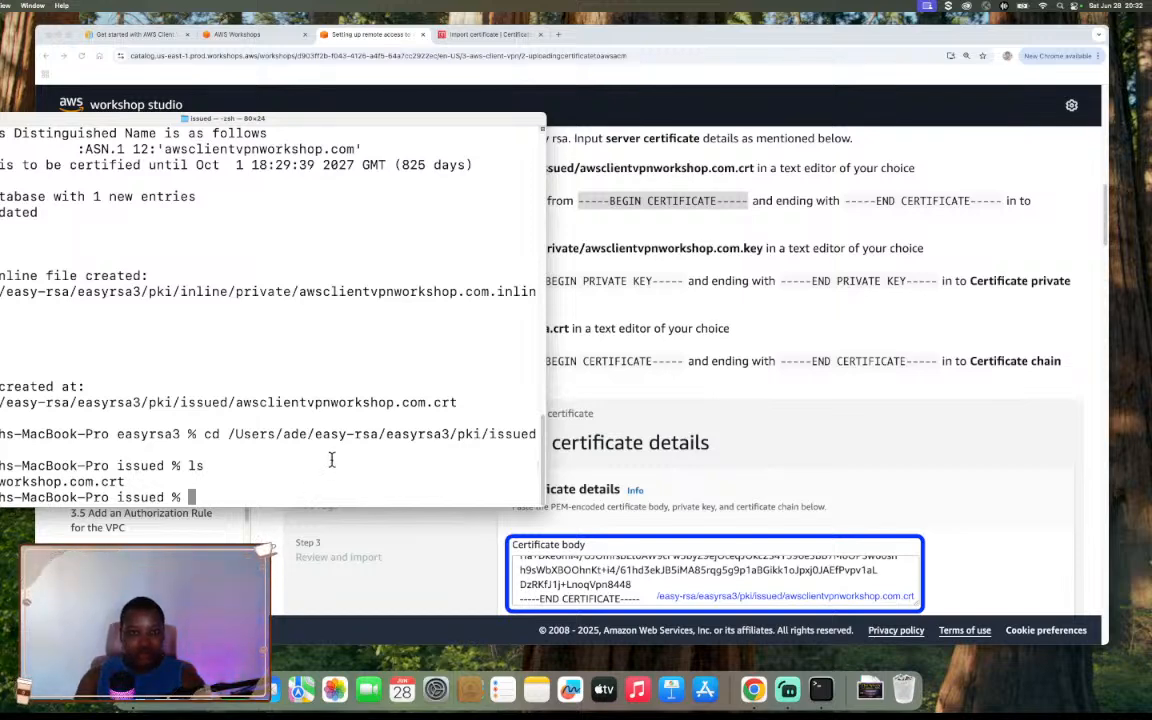
# Go up one level to the pki directory in Terminal and list its contents
pyautogui.moveTo(469, 129); pyautogui.dragTo(512, 168)
pyautogui.write('cd ..')
pyautogui.press('Return')
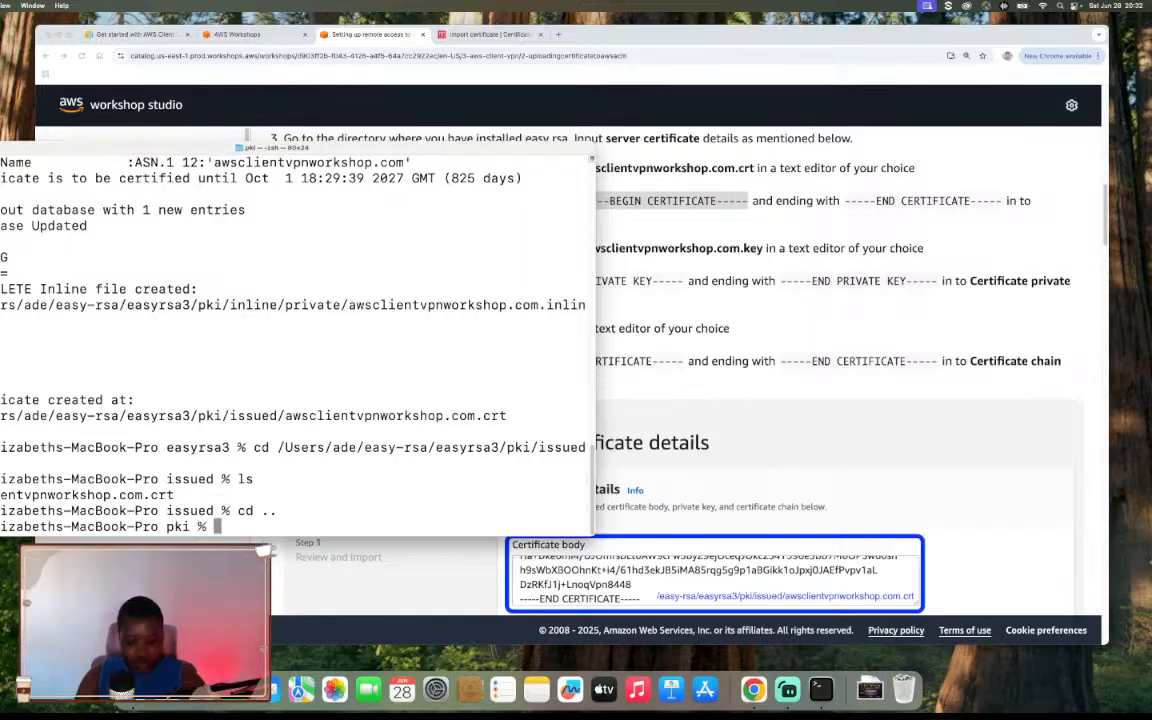
pyautogui.write('ls')
pyautogui.press('Return')
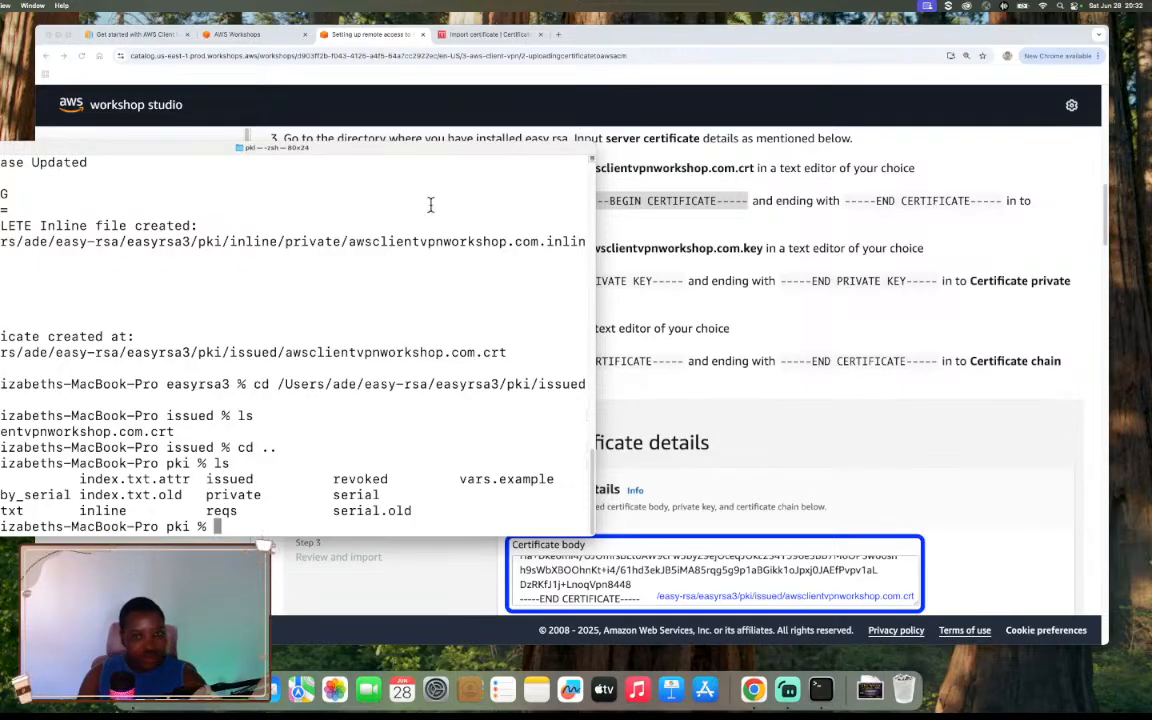
# Copy the path /easy-rsa/easyrsa3/pki/issued/awsclientvpnworkshop.com.crt from workshop step 3a, and return Terminal to the home directory with a cleared screen
pyautogui.moveTo(469, 159); pyautogui.dragTo(466, 207)
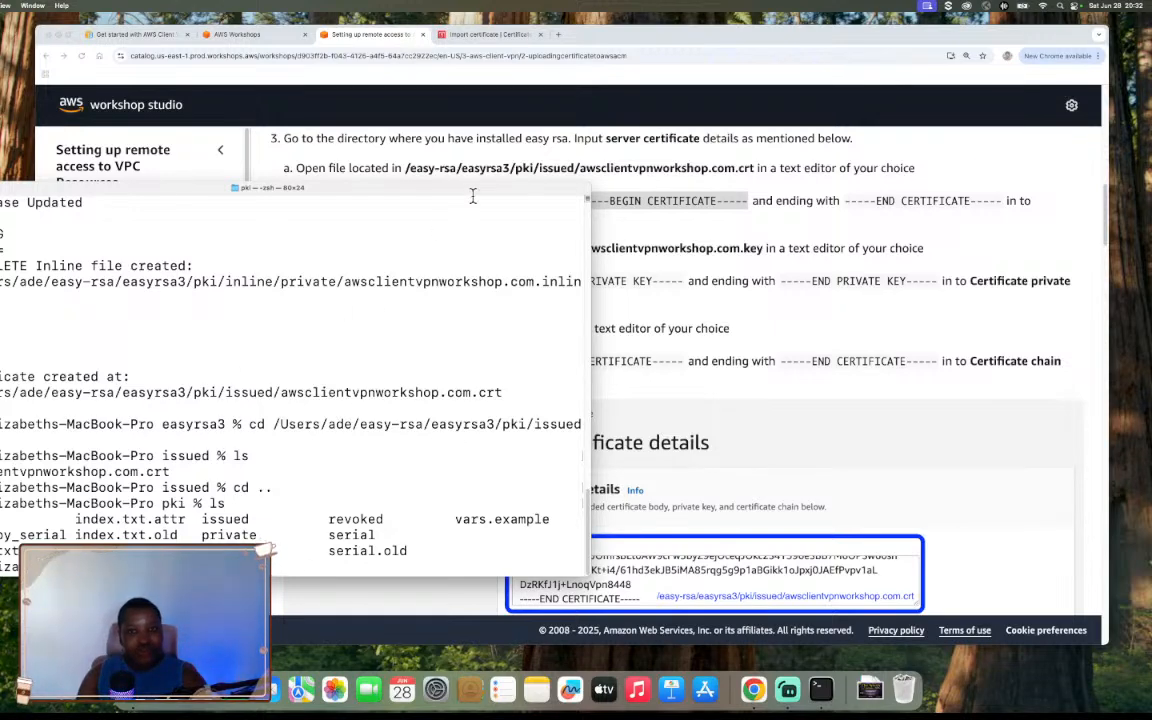
pyautogui.click(411, 172)
pyautogui.moveTo(405, 168); pyautogui.dragTo(757, 168)
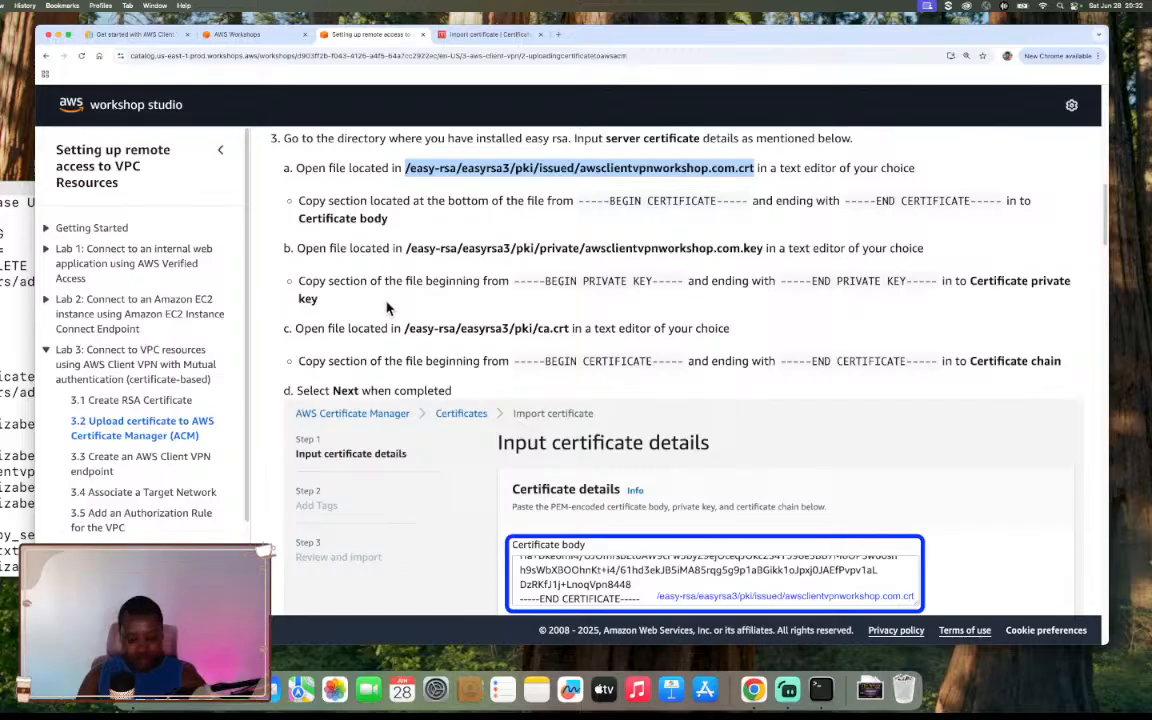
pyautogui.press('super+c')
pyautogui.press('super+Tab')
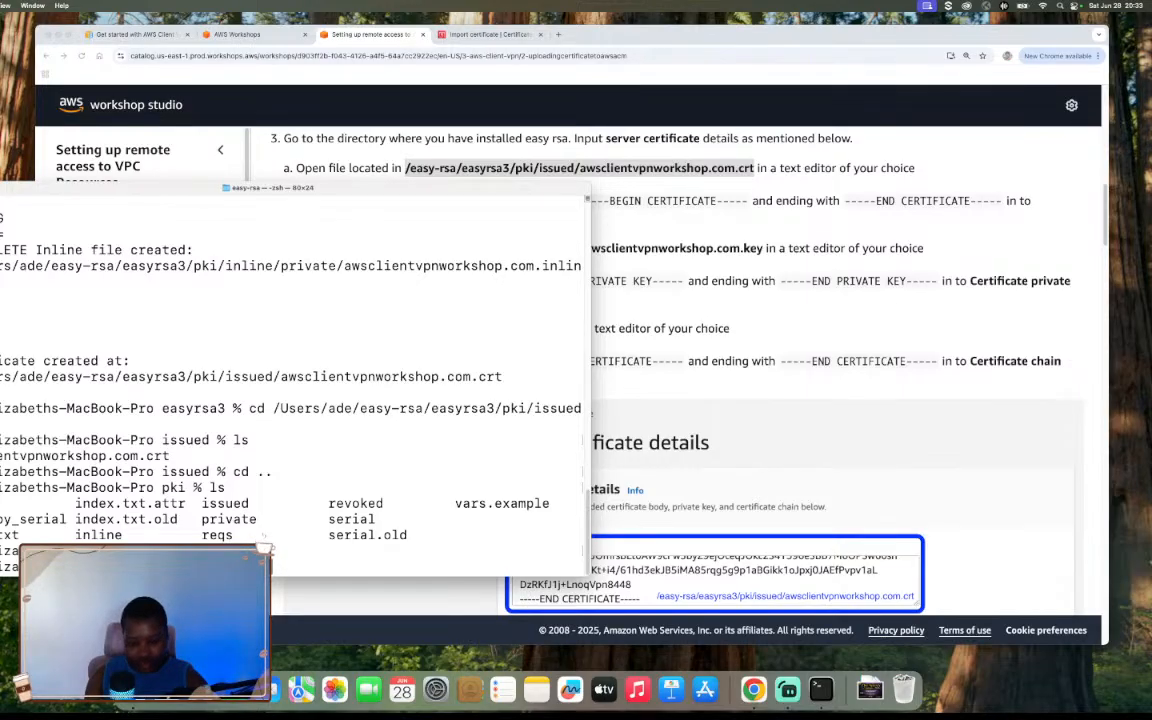
pyautogui.press('Return')
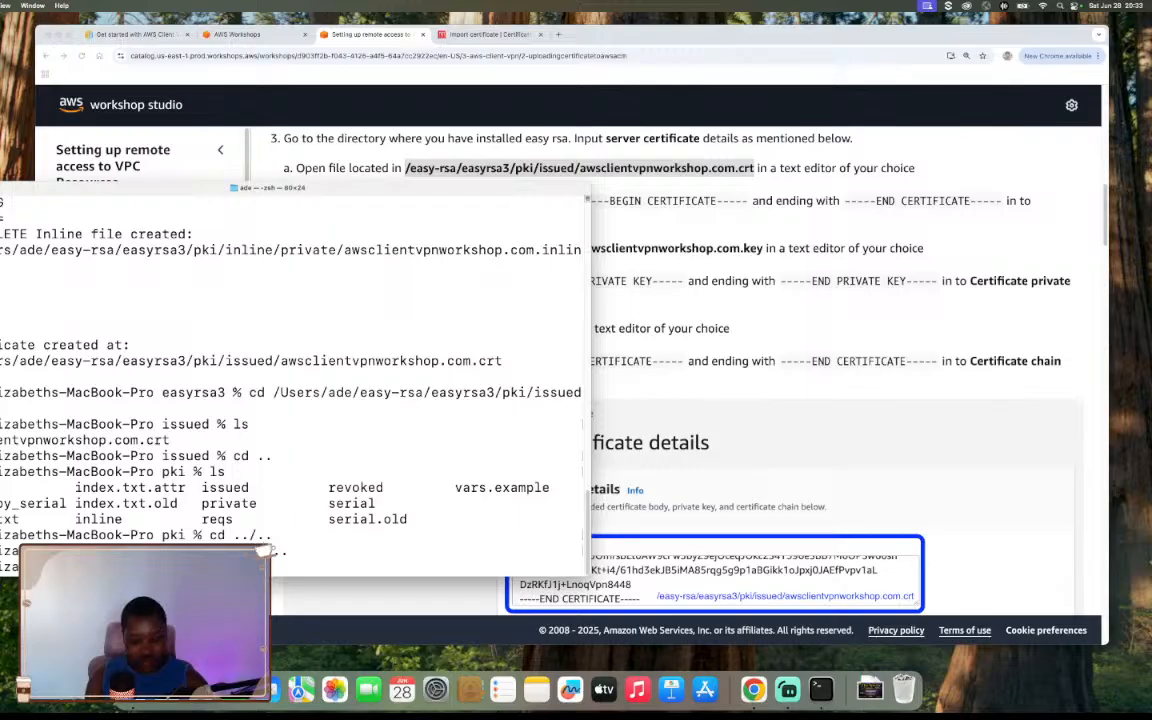
pyautogui.press('super+k')
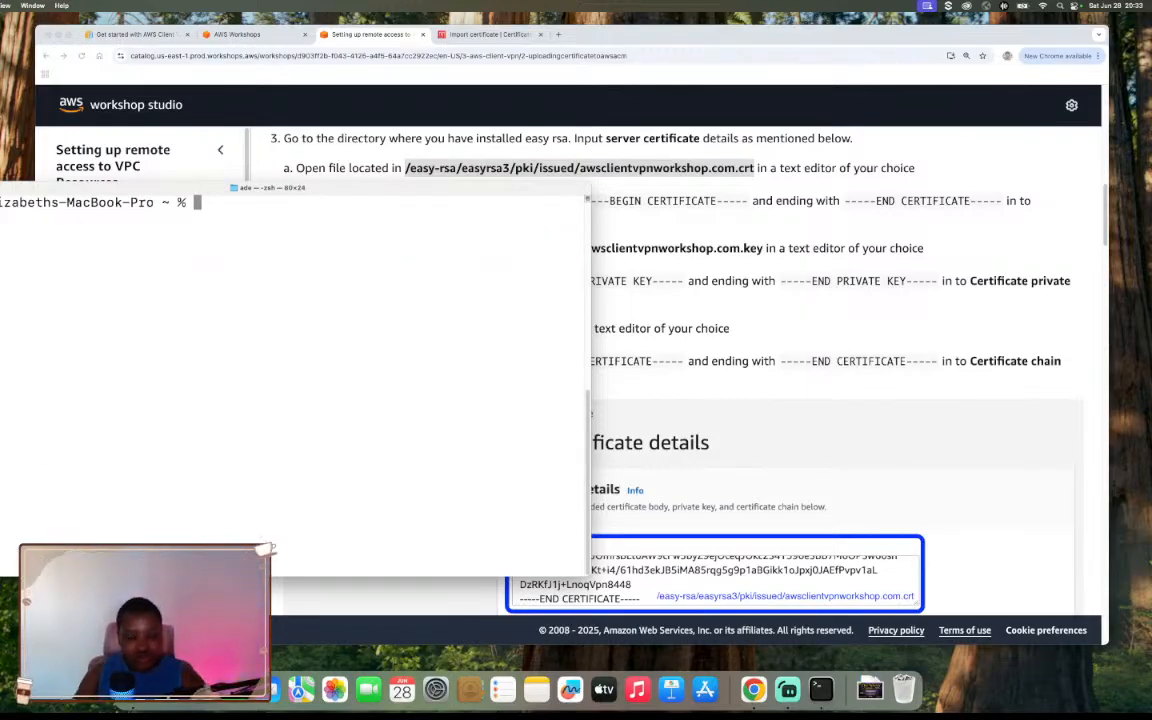
# Try to open /easy-rsa/easyrsa3/pki/issued/awsclientvpnworkshop.com.crt in the nano editor using the copied path
pyautogui.write('nano')
pyautogui.press('super+v')
pyautogui.press('Return')
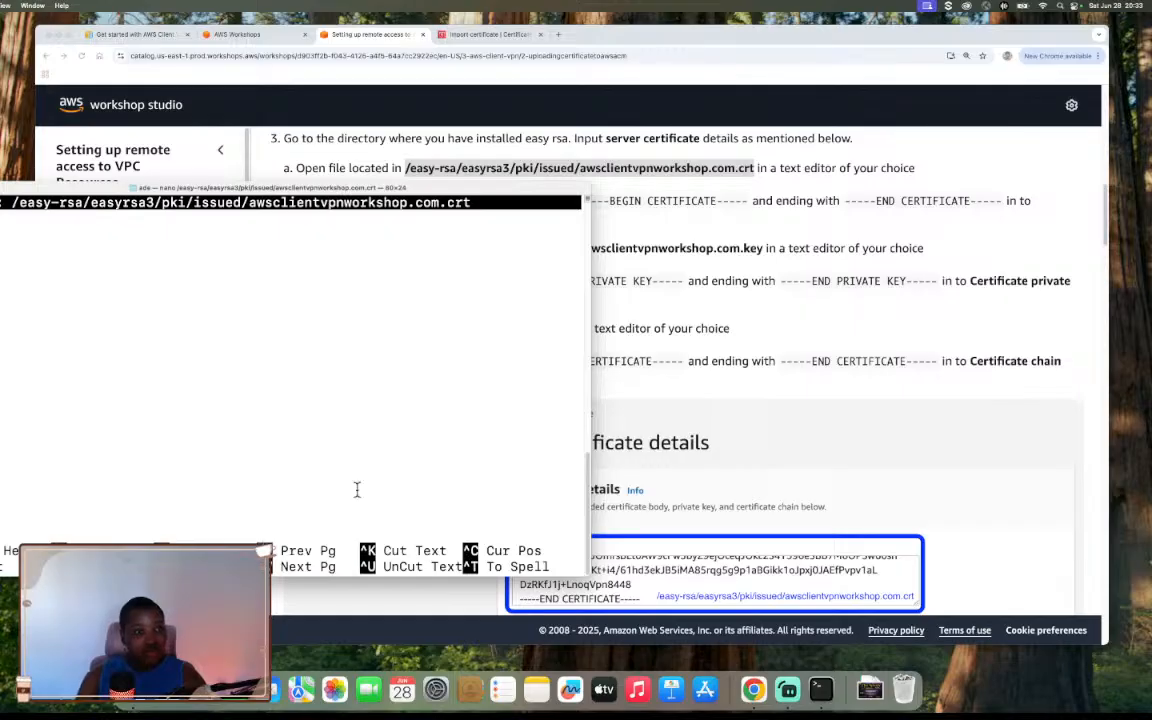
pyautogui.hotkey('ctrl', 'x')
pyautogui.scroll(5, 150, 475)
pyautogui.scroll(-5, 150, 475)
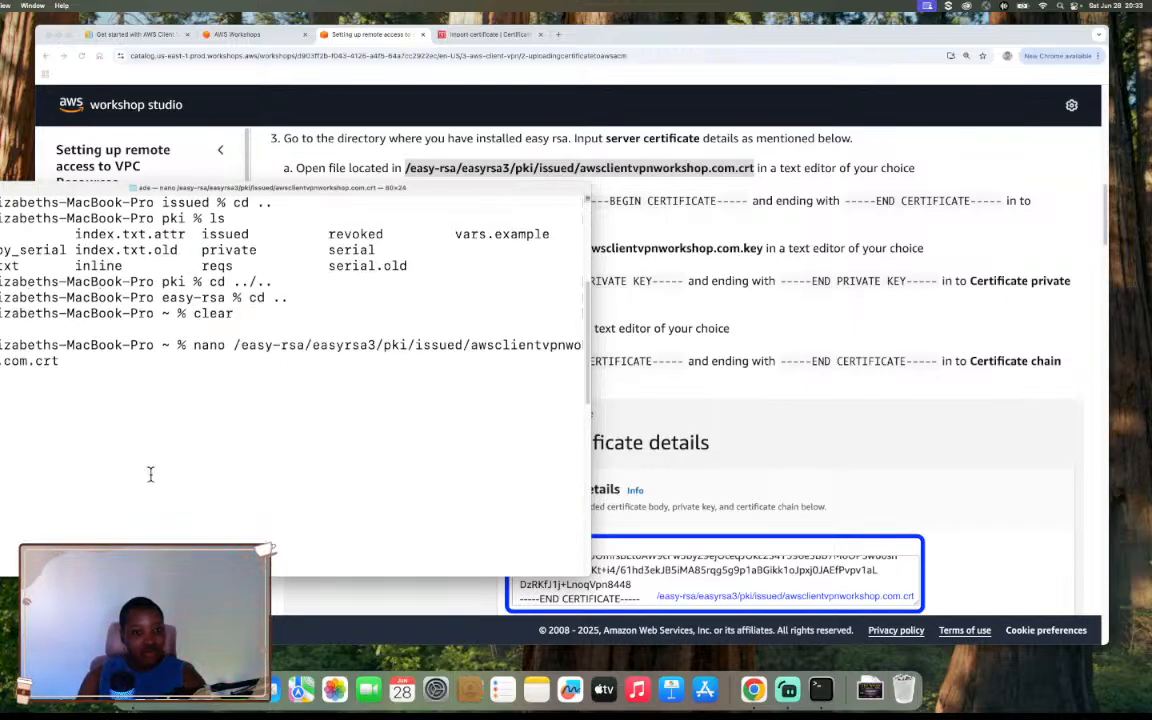
pyautogui.press('Return')
pyautogui.scroll(-5, 150, 474)
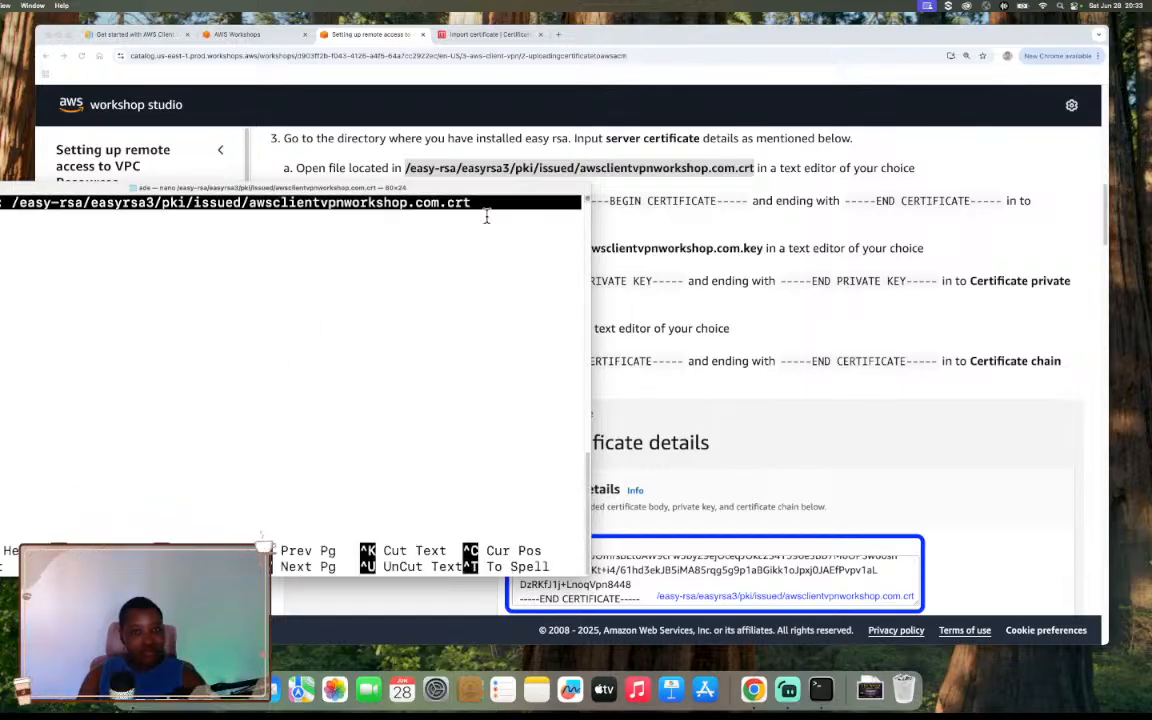
# Examine the contents of the certificate file open in nano, and exit the editor
pyautogui.moveTo(420, 187); pyautogui.dragTo(497, 211)
pyautogui.moveTo(453, 290); pyautogui.dragTo(491, 373)
pyautogui.click(355, 263)
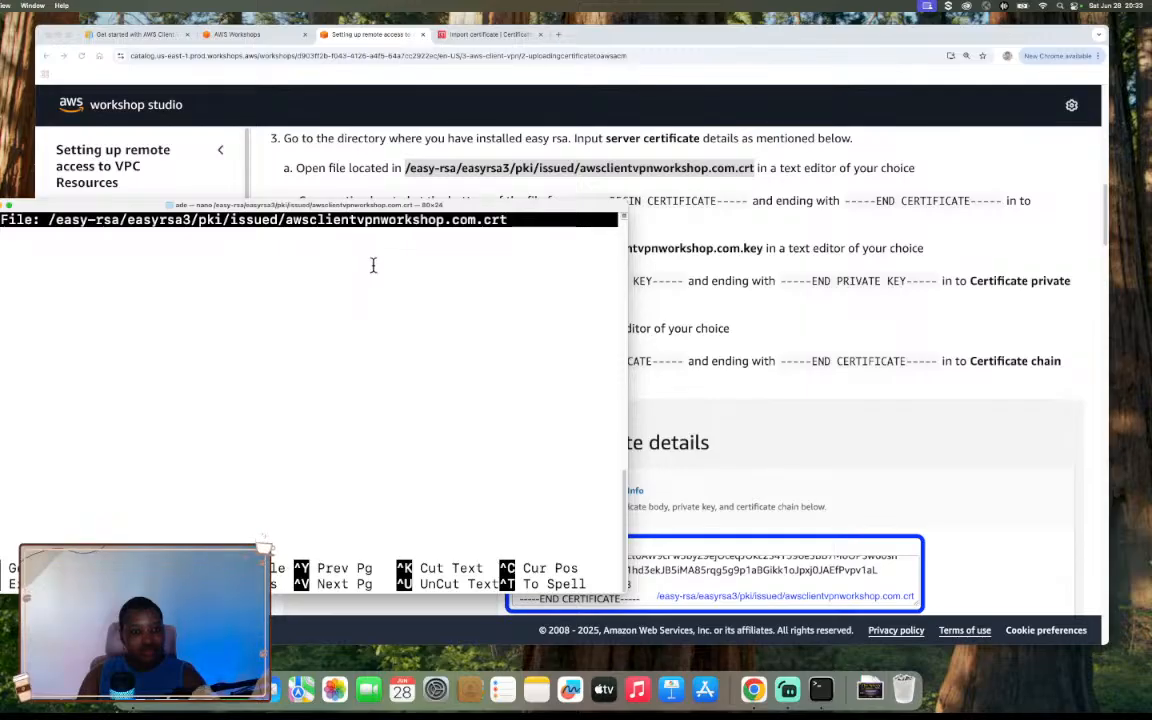
pyautogui.scroll(5, 370, 262)
pyautogui.scroll(-4, 390, 275)
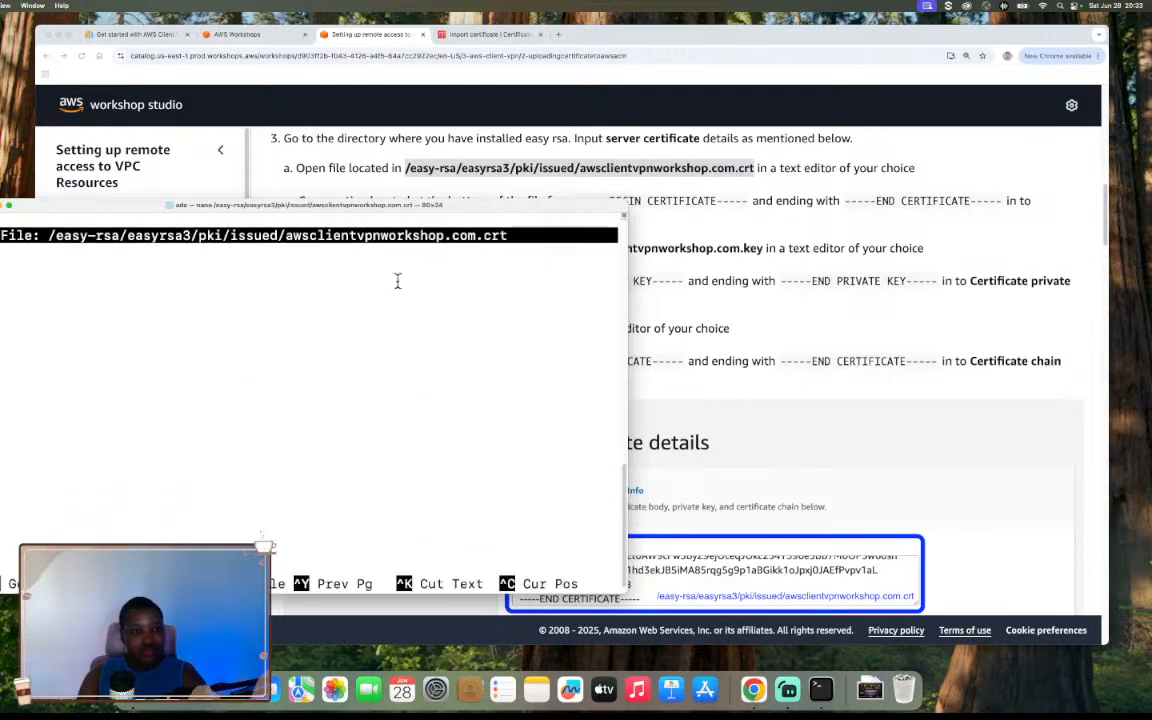
pyautogui.moveTo(397, 281); pyautogui.dragTo(345, 324)
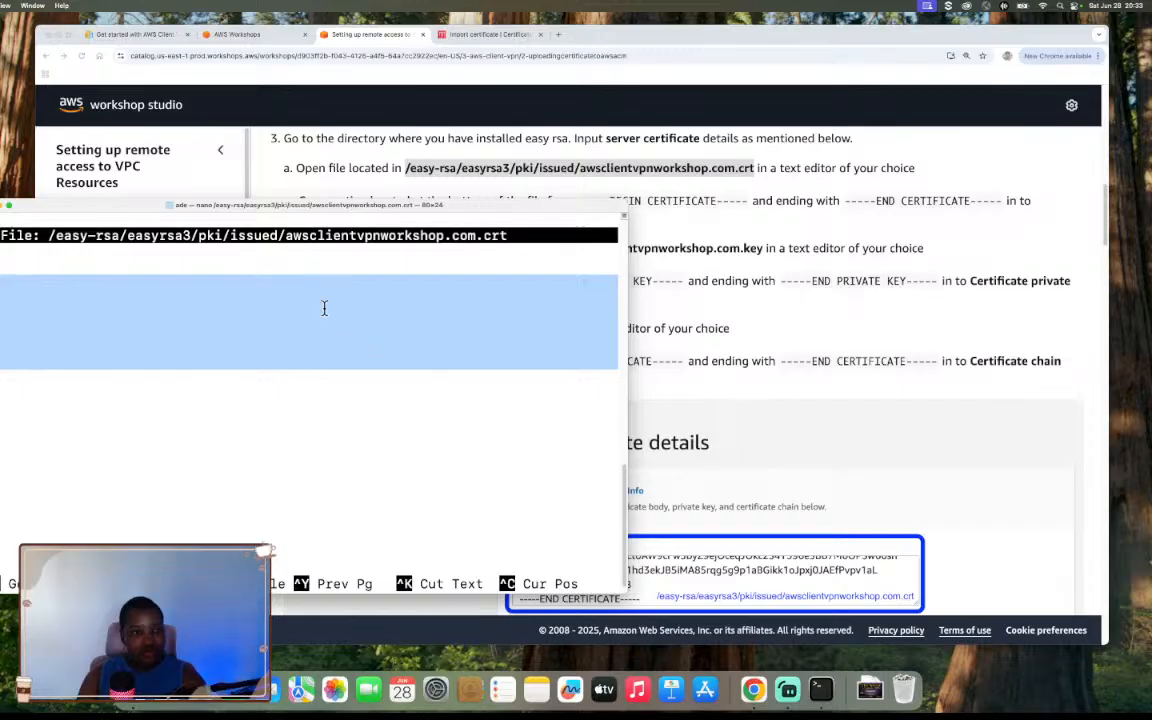
pyautogui.click(274, 265)
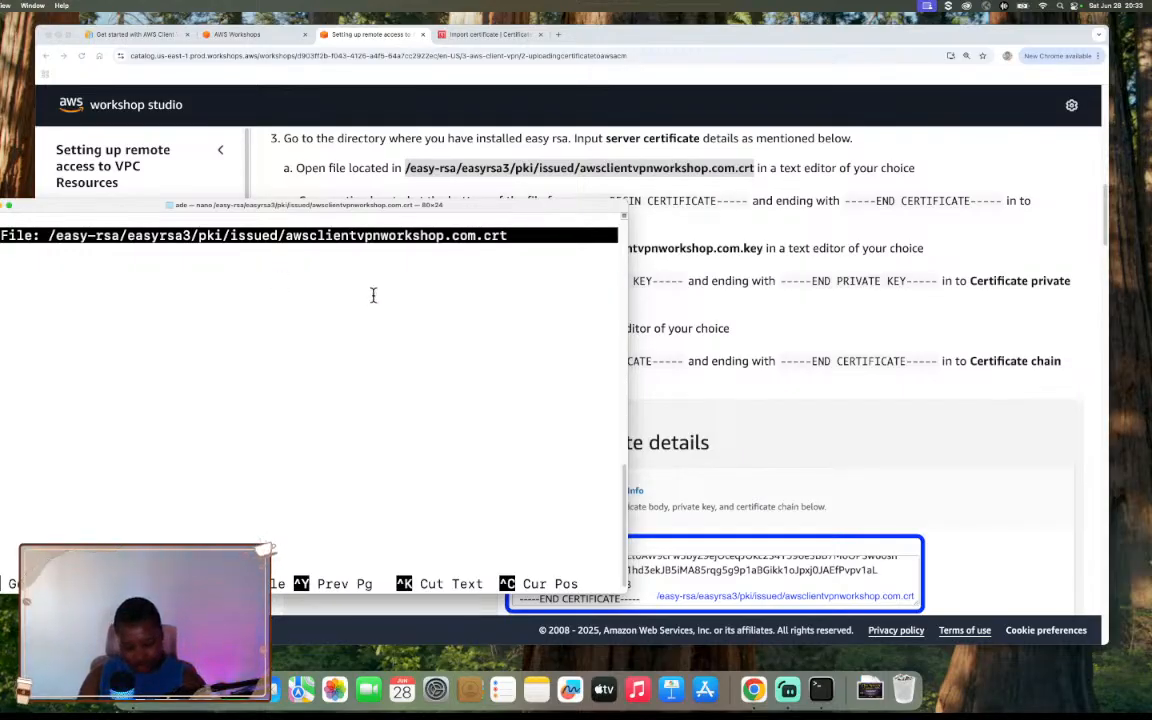
pyautogui.hotkey('ctrl', 'x')
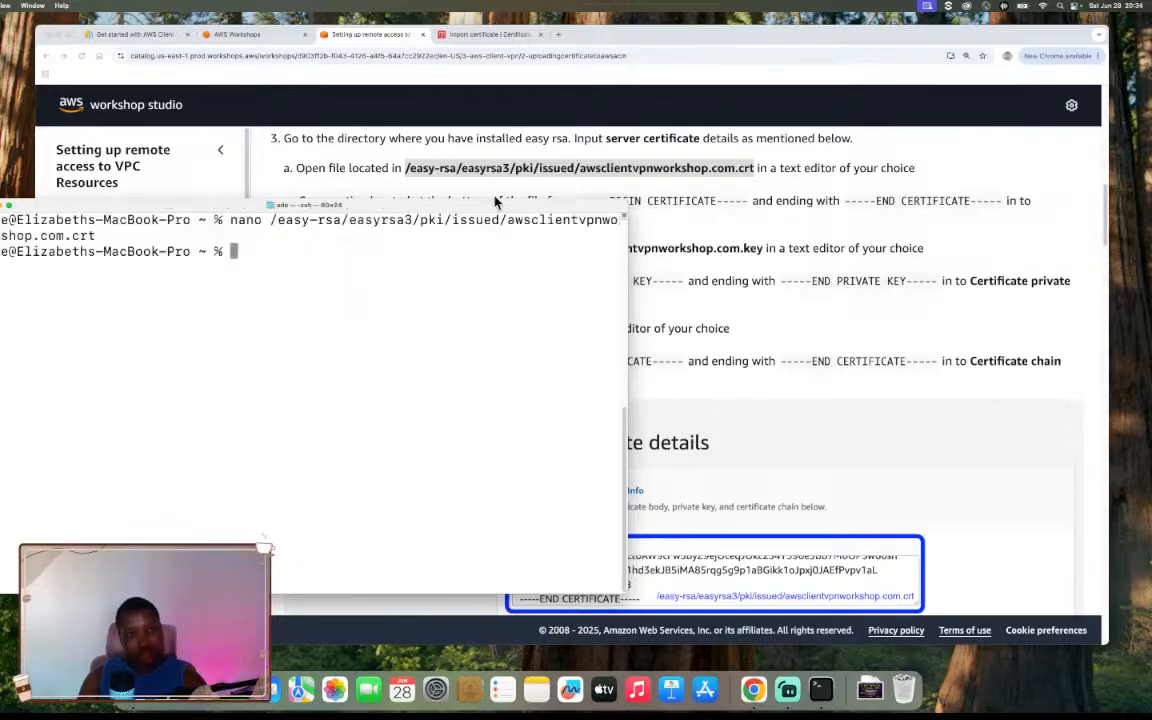
pyautogui.rightClick(519, 312)
pyautogui.click(498, 286)
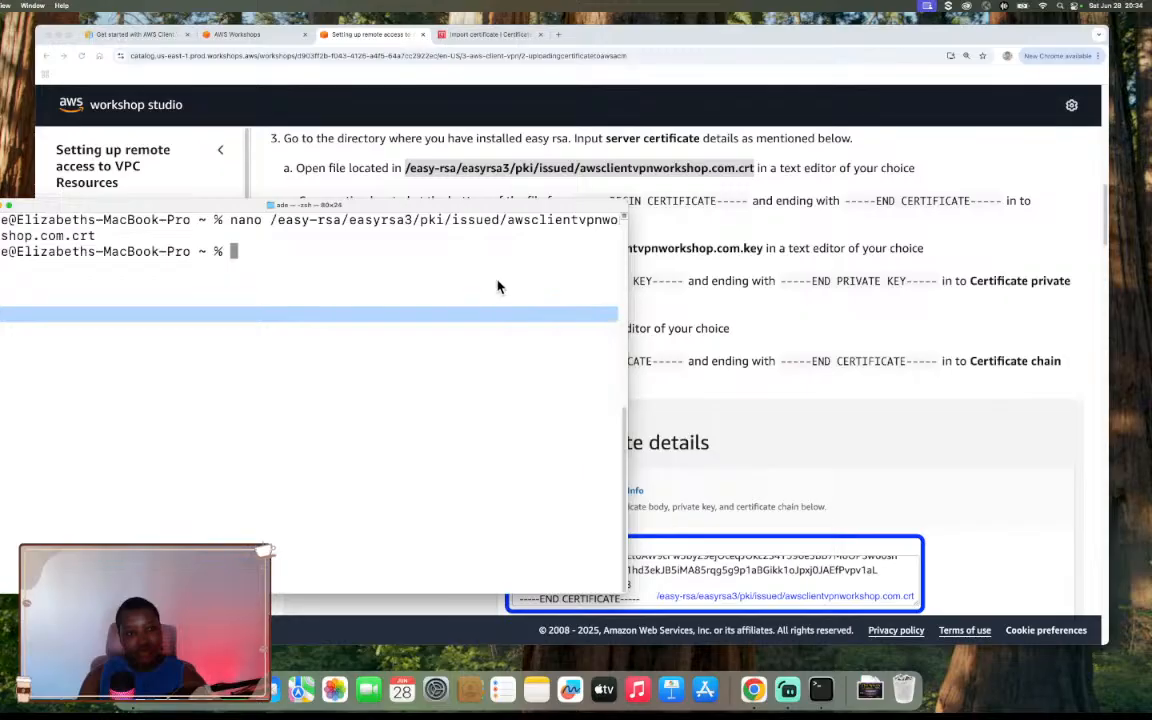
pyautogui.click(342, 257)
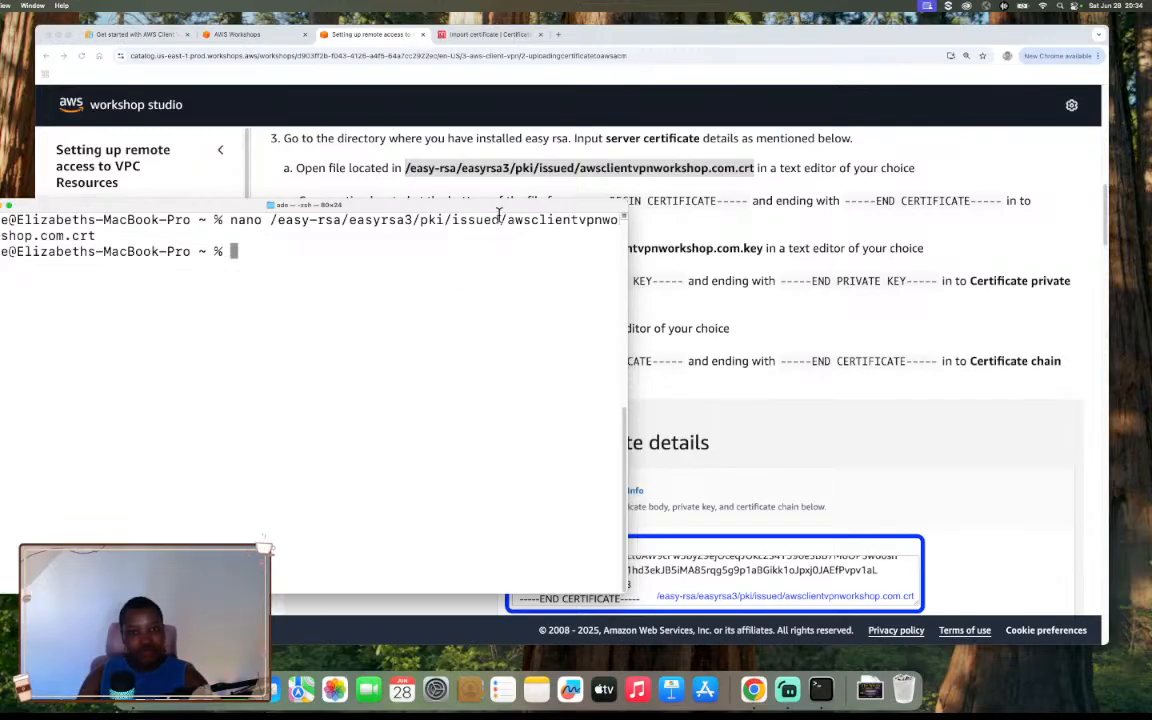
pyautogui.moveTo(497, 207); pyautogui.dragTo(466, 243)
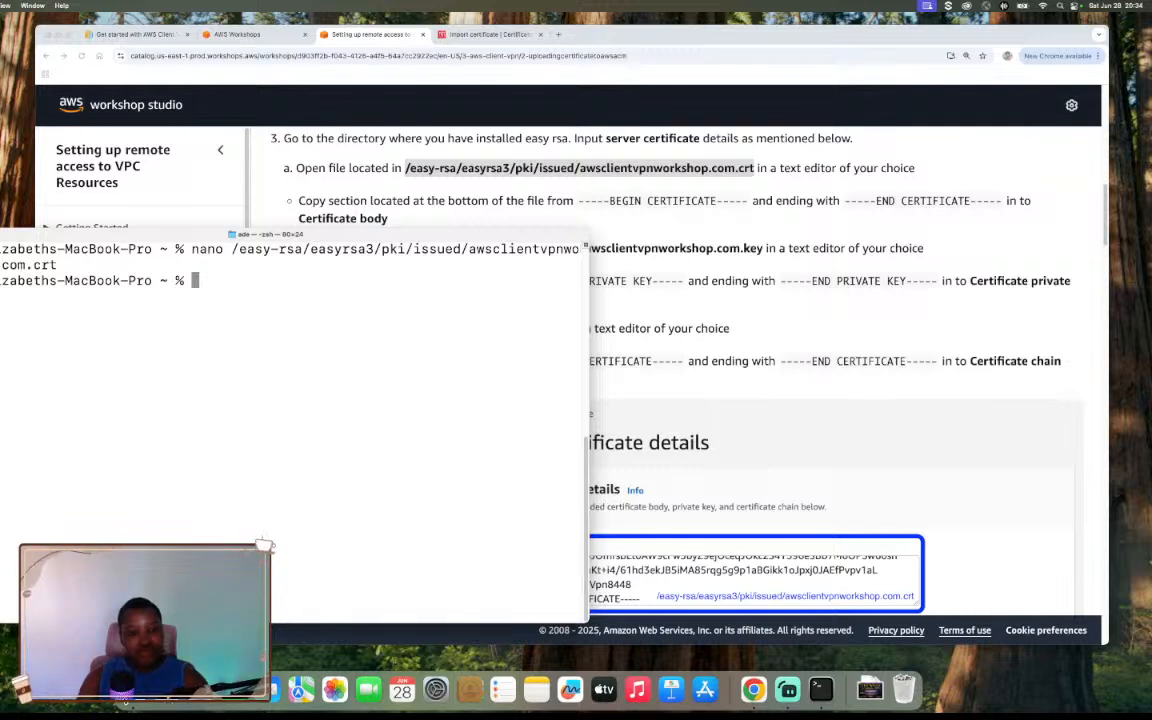
# In Finder, browse from the home folder to easy-rsa/easyrsa3/pki/issued and select the file awsclientvpnworkshop.com.crt
pyautogui.click(140, 695)
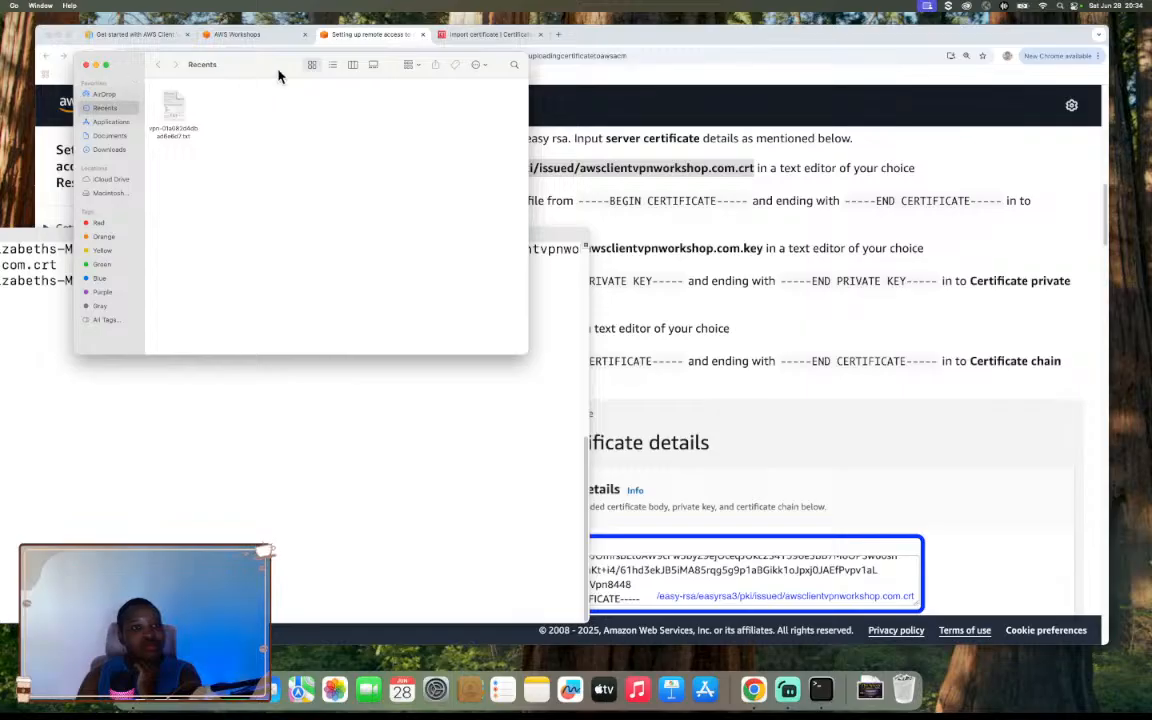
pyautogui.click(25, 8)
pyautogui.click(13, 8)
pyautogui.click(13, 8)
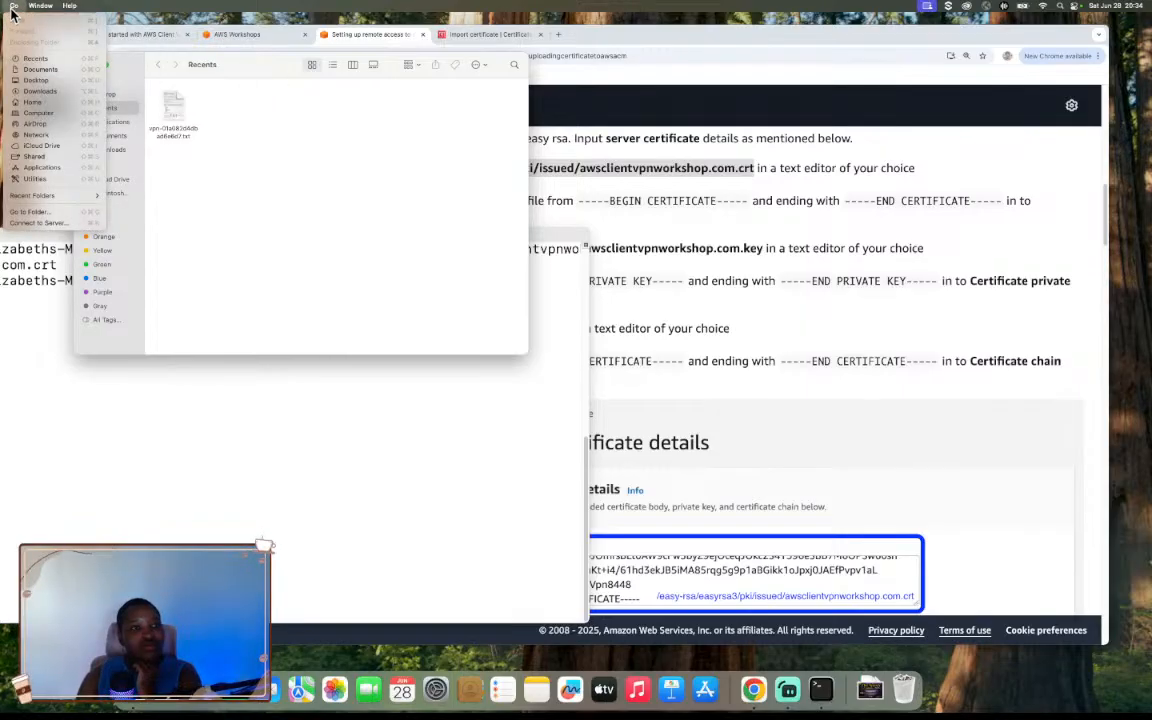
pyautogui.click(48, 101)
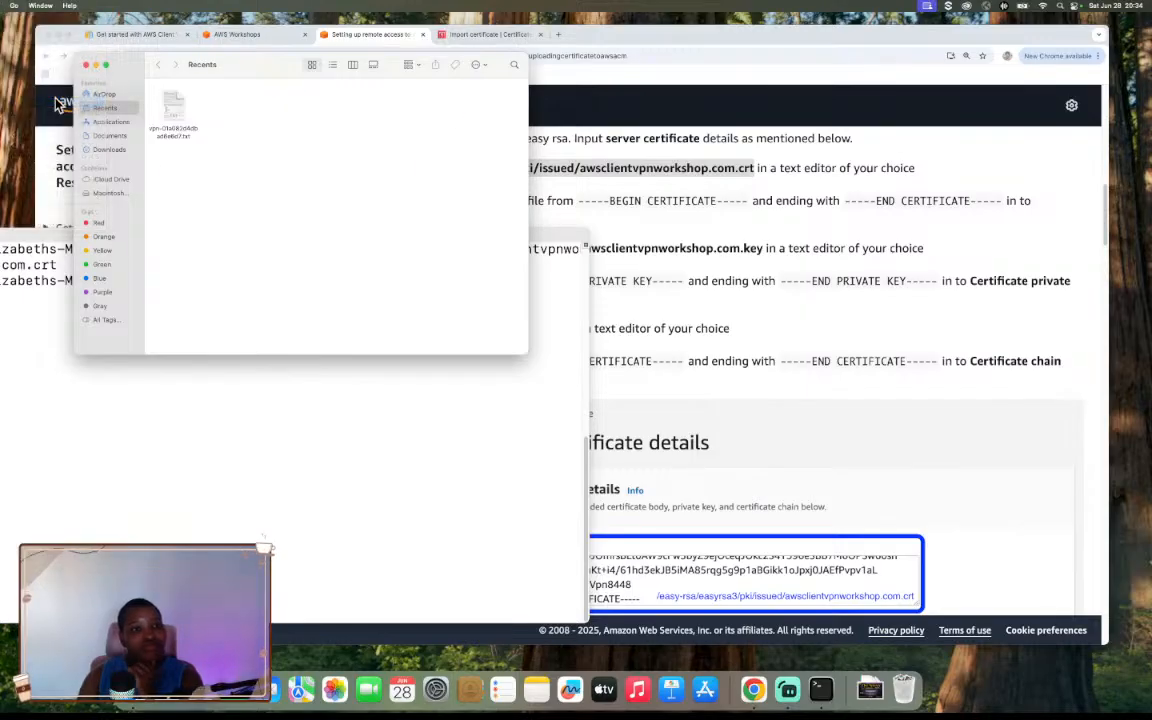
pyautogui.doubleClick(340, 160)
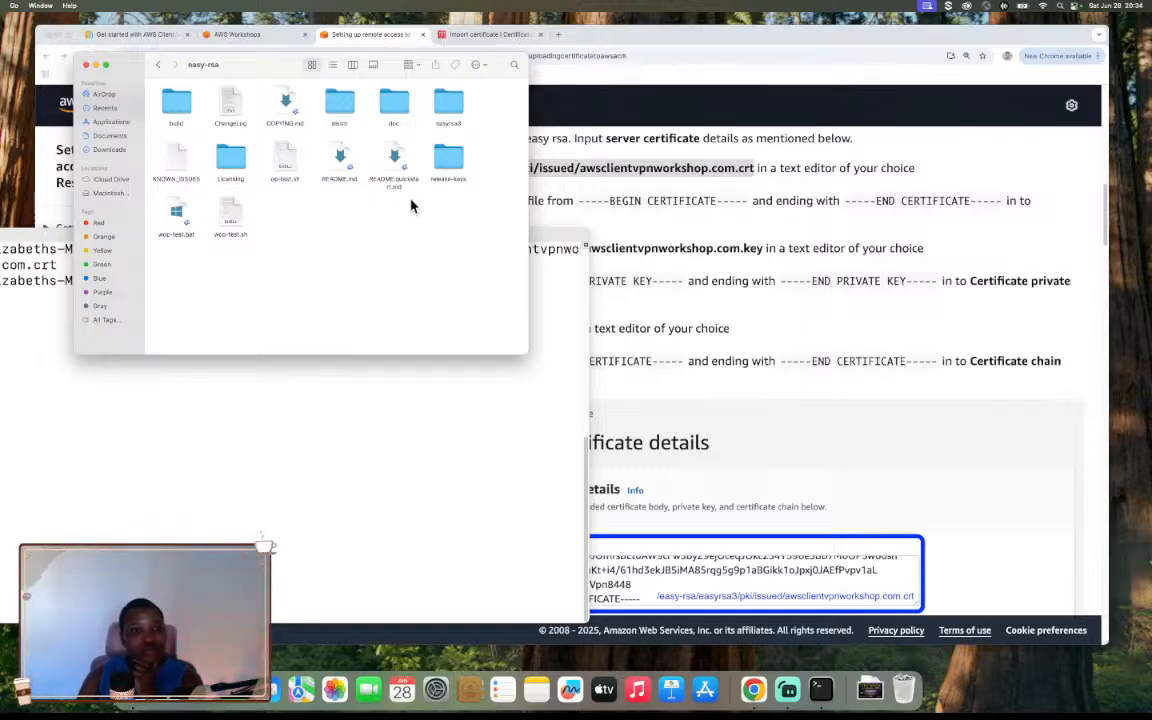
pyautogui.doubleClick(449, 112)
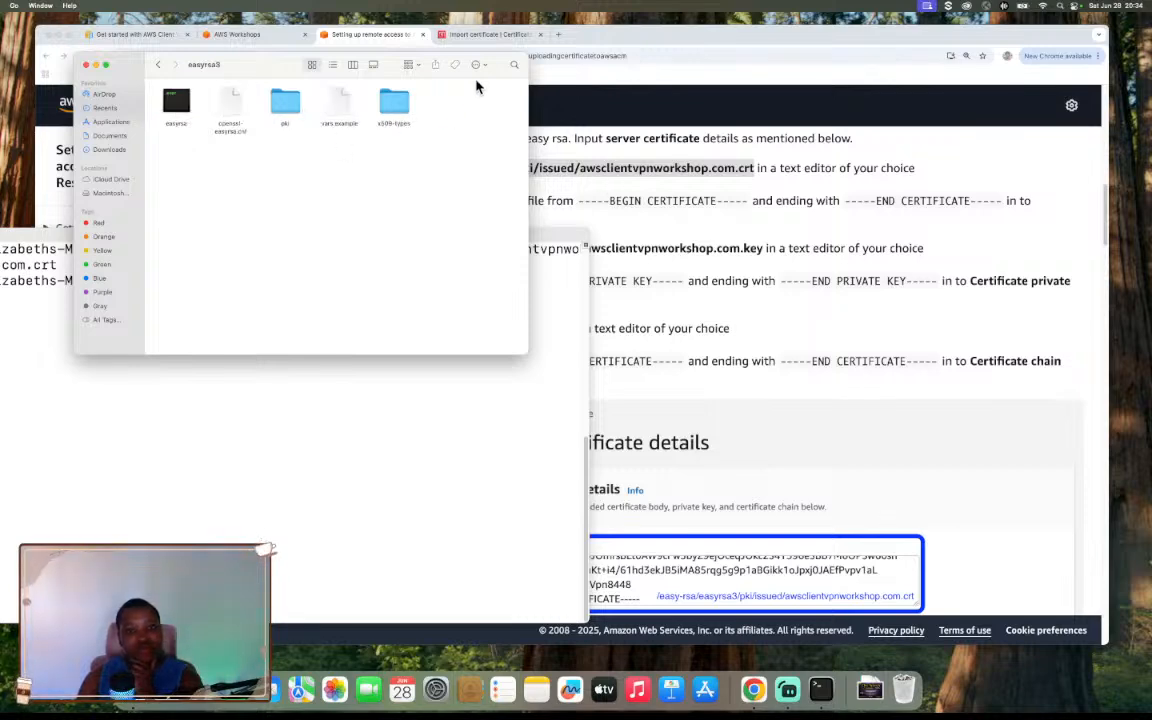
pyautogui.doubleClick(284, 103)
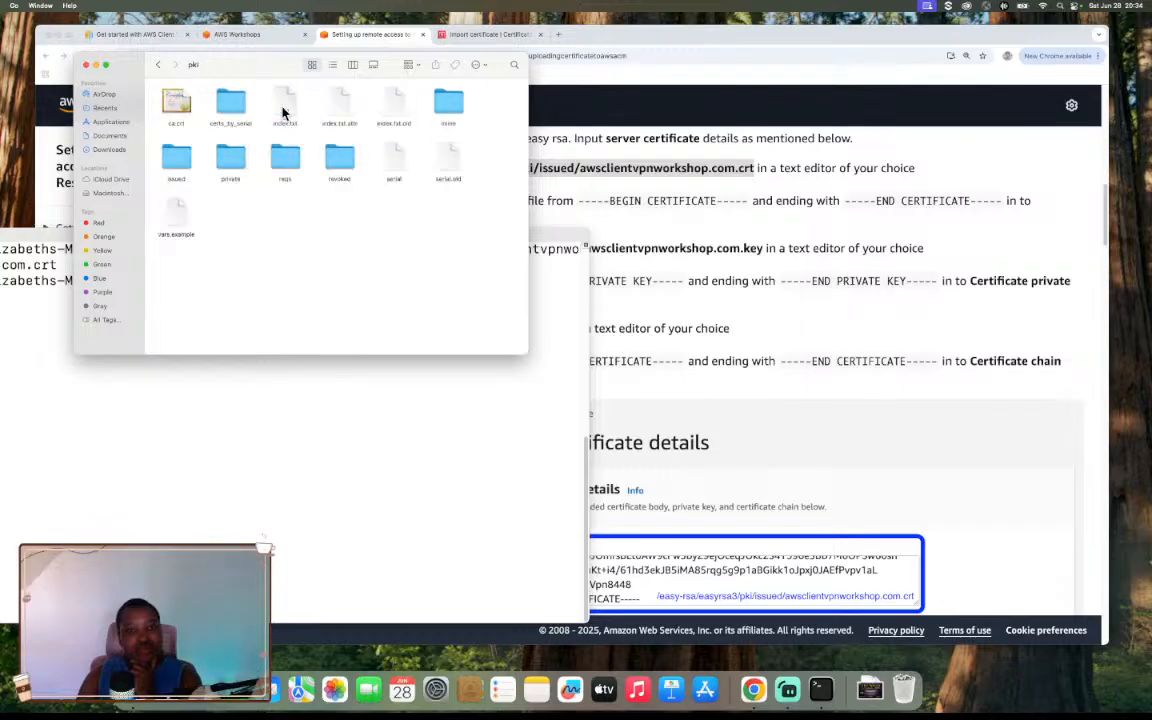
pyautogui.doubleClick(178, 160)
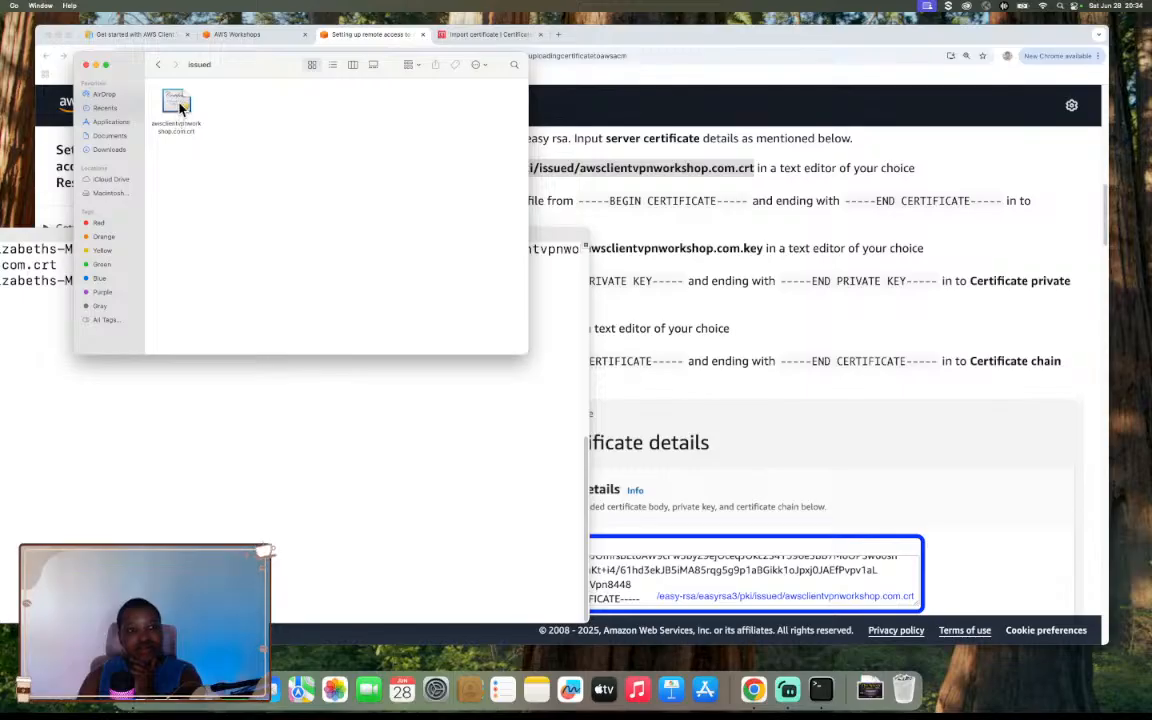
pyautogui.click(182, 107)
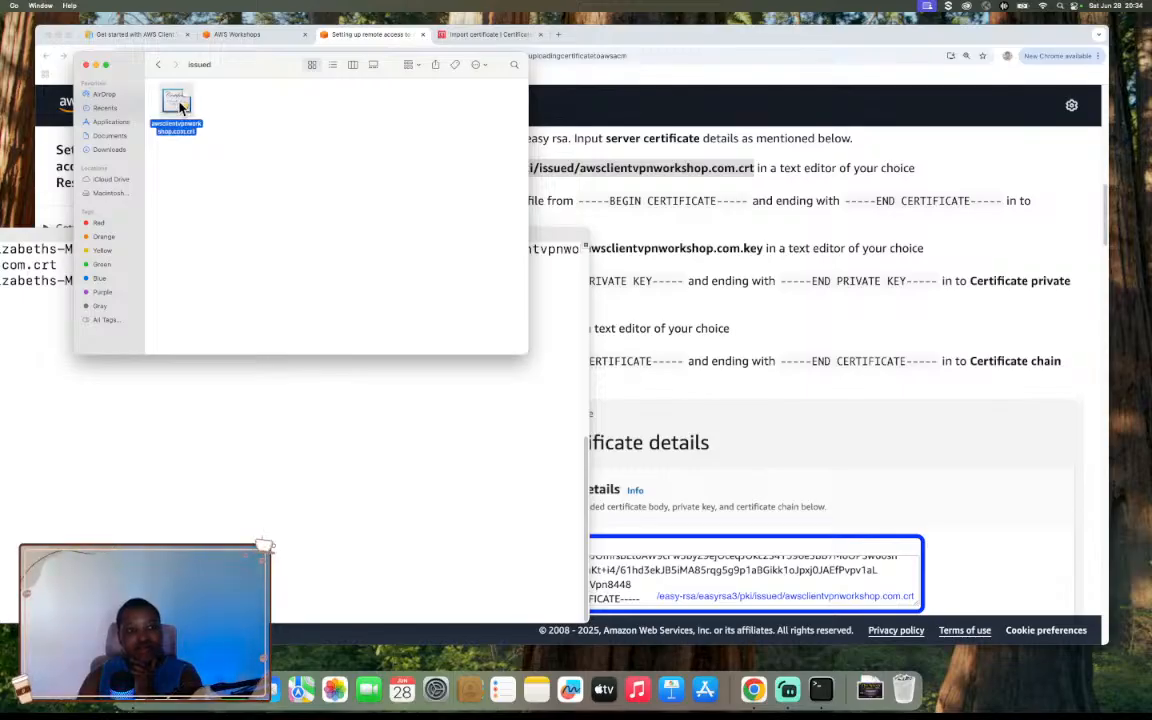
# Open awsclientvpnworkshop.com.crt from the issued folder in TextEdit, and make TextEdit the application that always opens this file
pyautogui.doubleClick(182, 107)
pyautogui.click(489, 272)
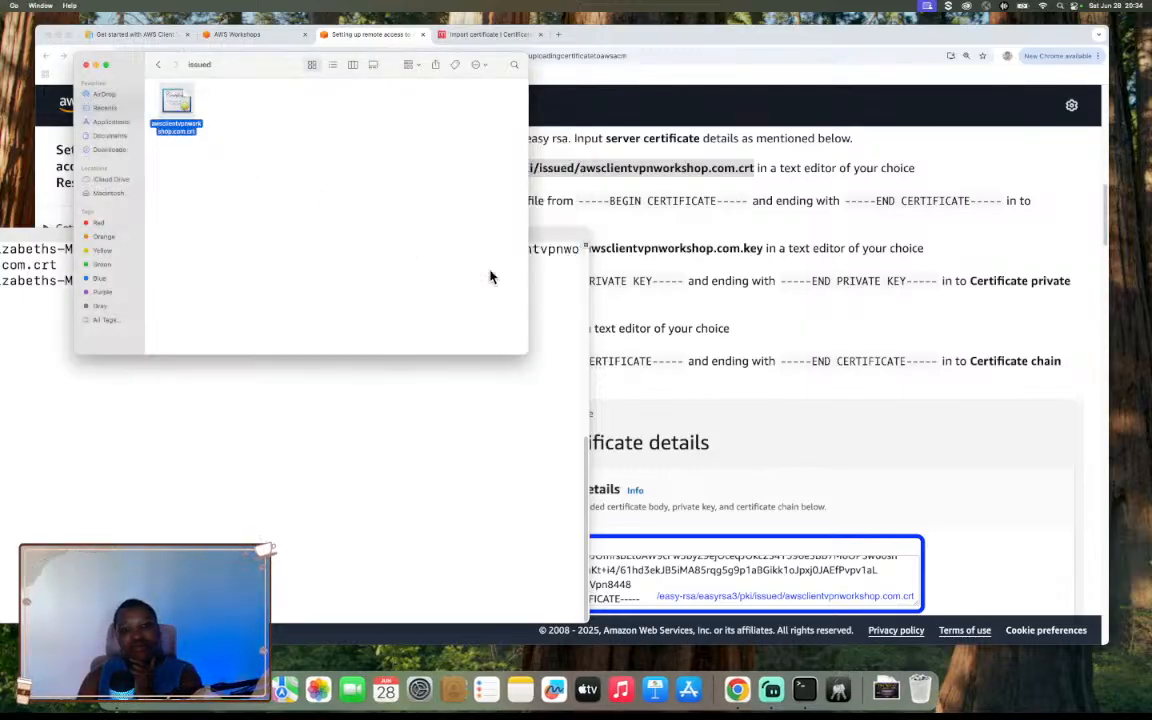
pyautogui.rightClick(183, 113)
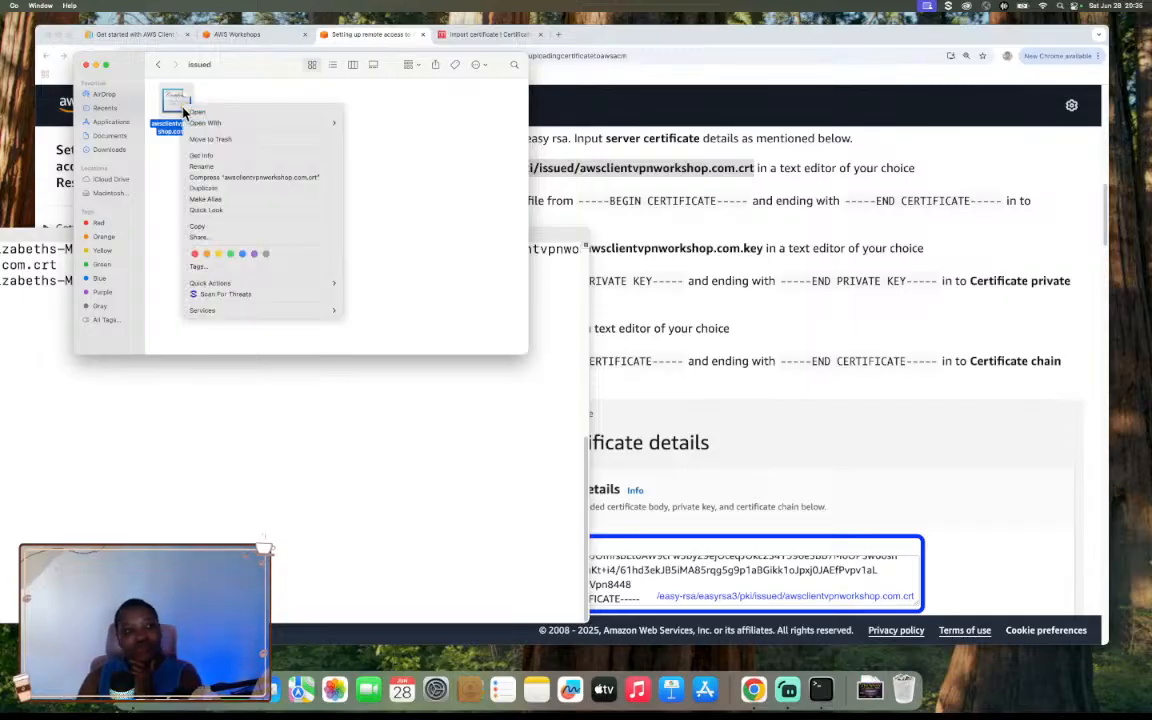
pyautogui.moveTo(205, 122)
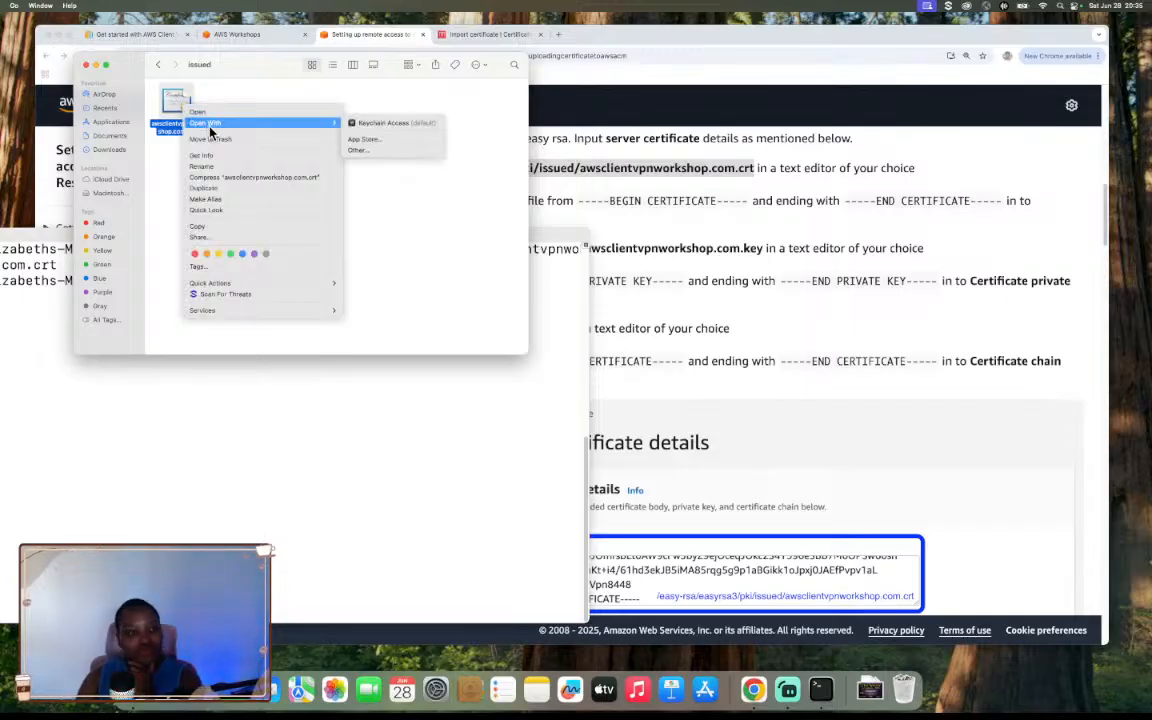
pyautogui.click(357, 151)
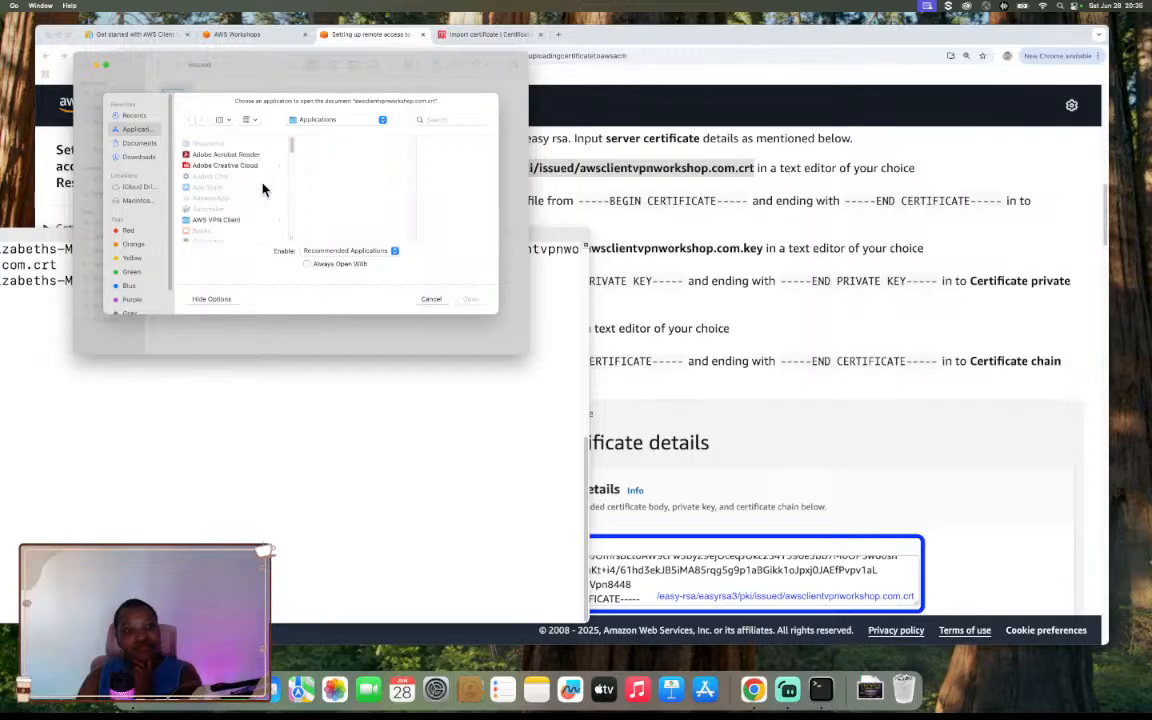
pyautogui.scroll(-10, 268, 185)
pyautogui.scroll(-5, 268, 176)
pyautogui.scroll(3, 239, 182)
pyautogui.click(211, 170)
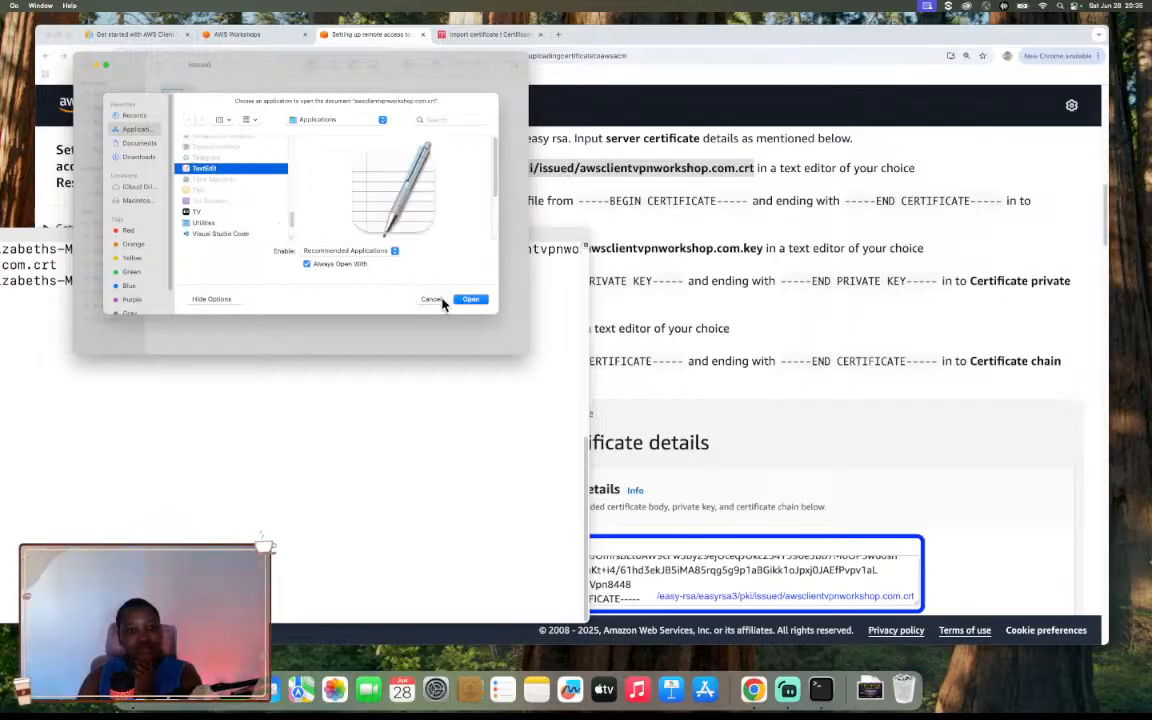
pyautogui.click(472, 300)
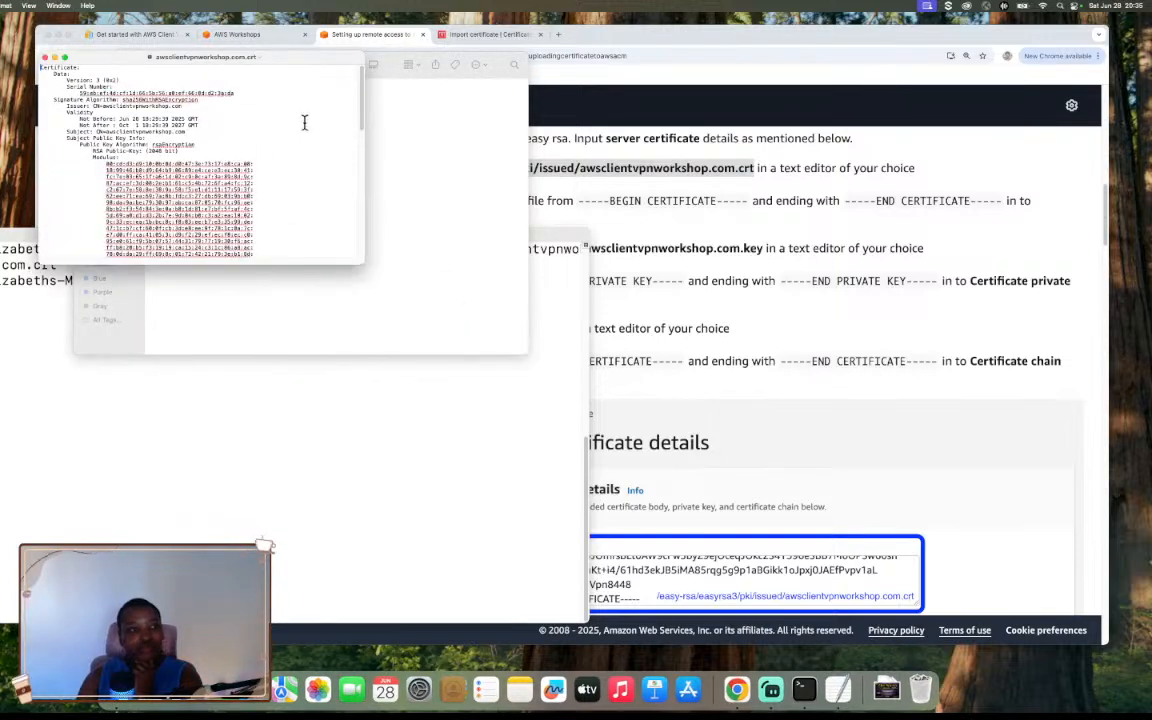
# Enlarge the certificate text and its window, and copy the section from BEGIN CERTIFICATE through END CERTIFICATE
pyautogui.scroll(-10, 304, 122)
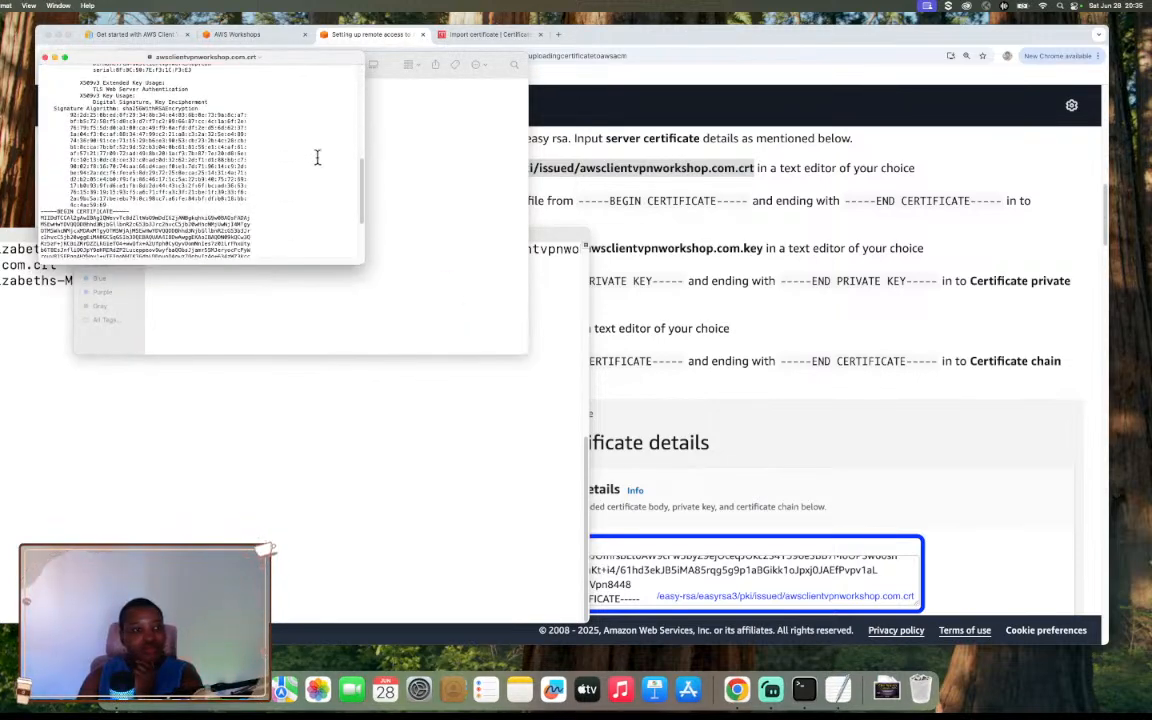
pyautogui.moveTo(288, 57); pyautogui.dragTo(413, 224)
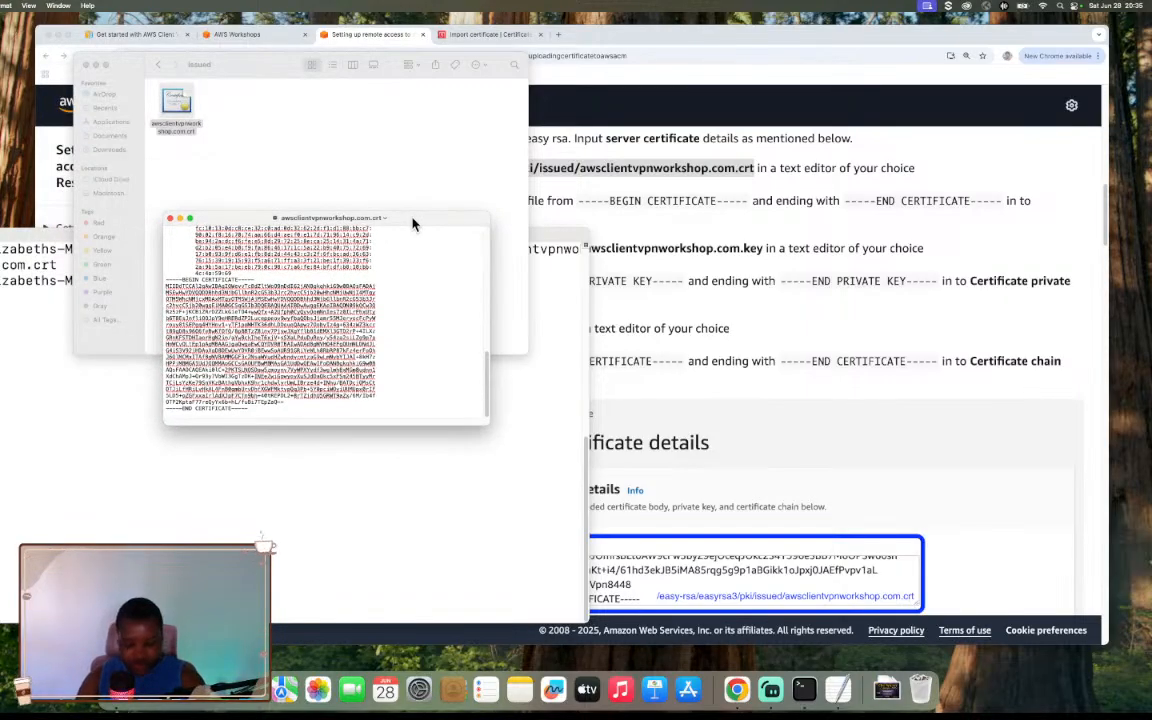
pyautogui.press('super+plus')
pyautogui.press('super+plus')
pyautogui.press('super+plus')
pyautogui.press('super+plus')
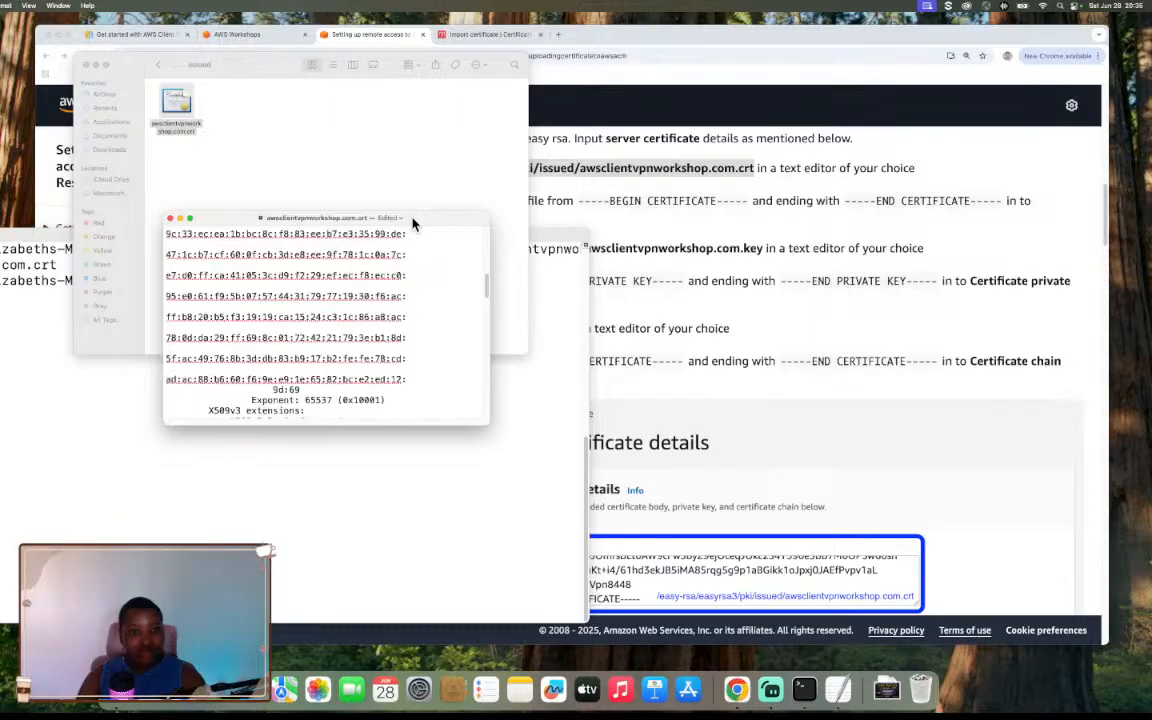
pyautogui.moveTo(489, 424); pyautogui.dragTo(655, 549)
pyautogui.scroll(-10, 650, 476)
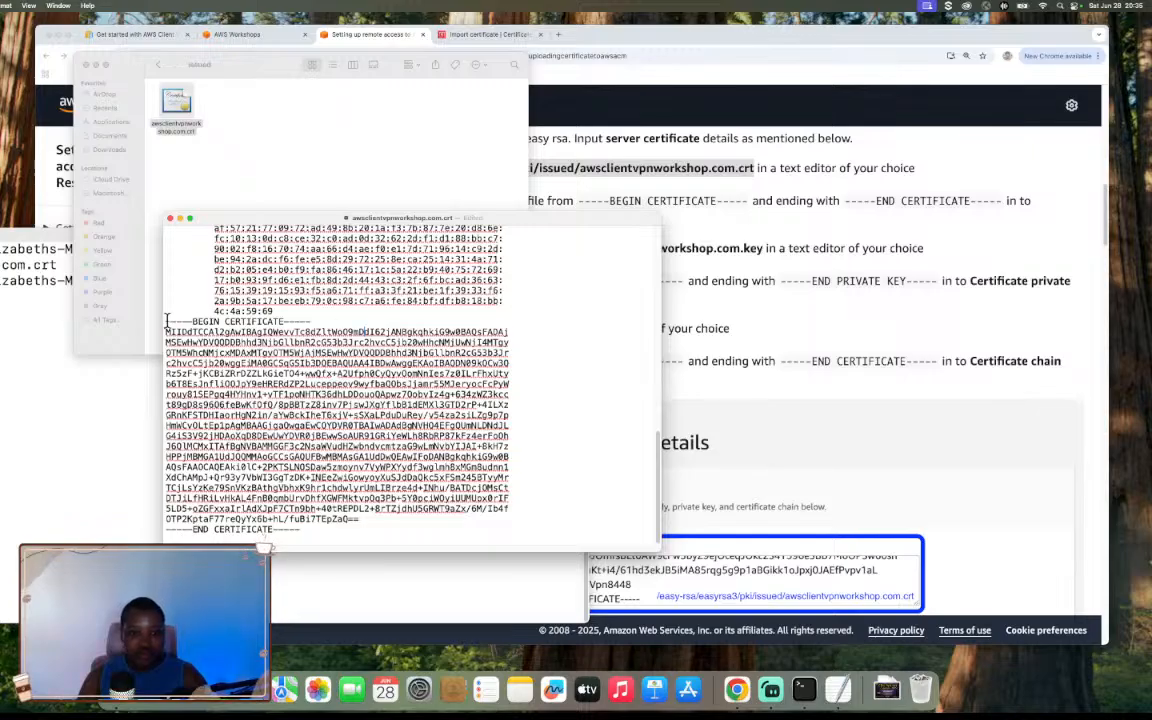
pyautogui.moveTo(166, 320); pyautogui.dragTo(316, 527)
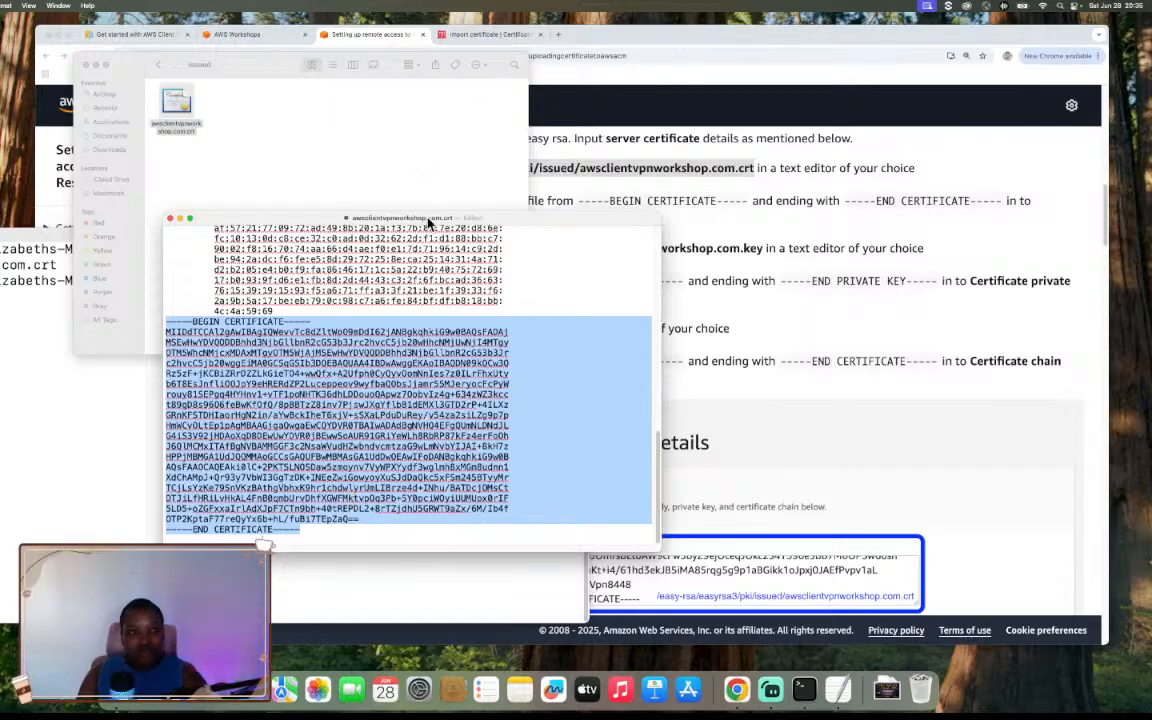
pyautogui.moveTo(496, 220); pyautogui.dragTo(235, 265)
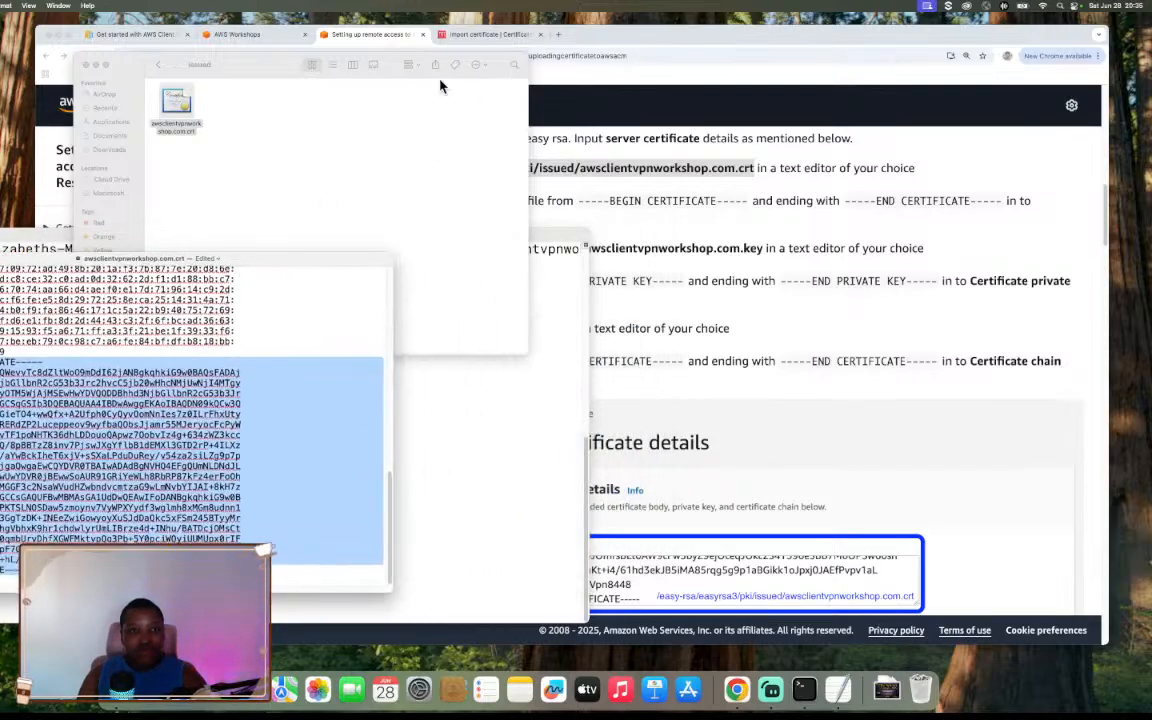
# Paste the copied certificate section into the Certificate body of the AWS Certificate Manager import form
pyautogui.click(497, 36)
pyautogui.click(342, 236)
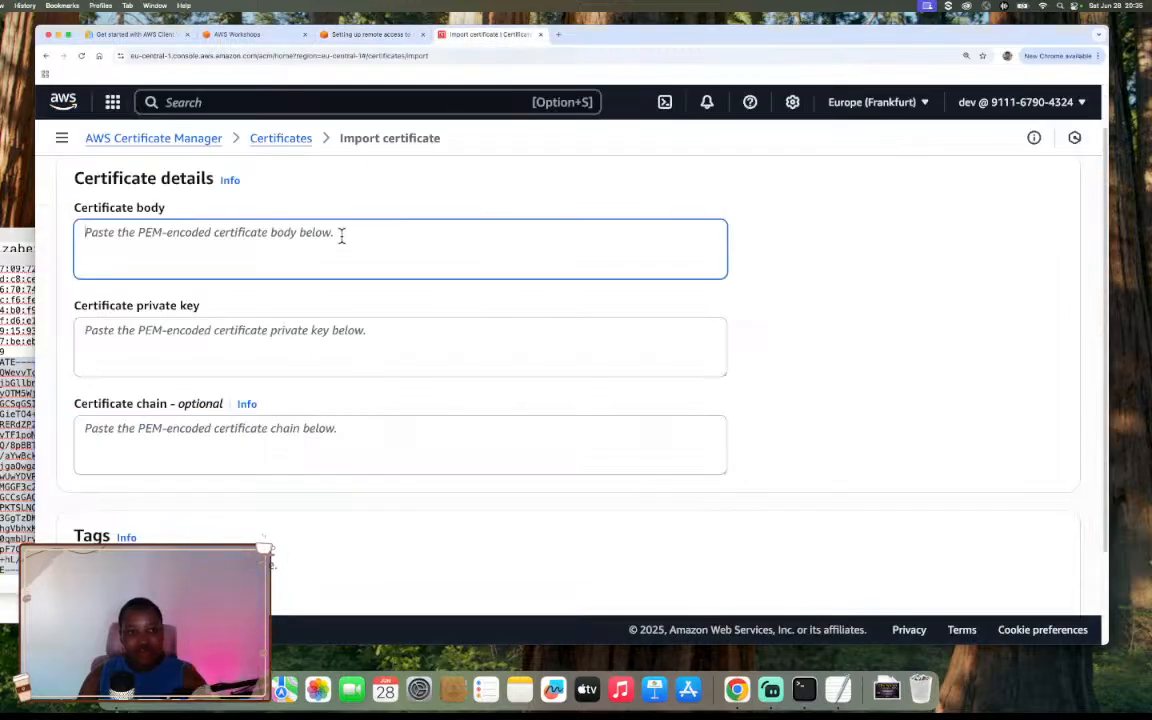
pyautogui.press('super+v')
pyautogui.click(762, 224)
pyautogui.scroll(10, 570, 251)
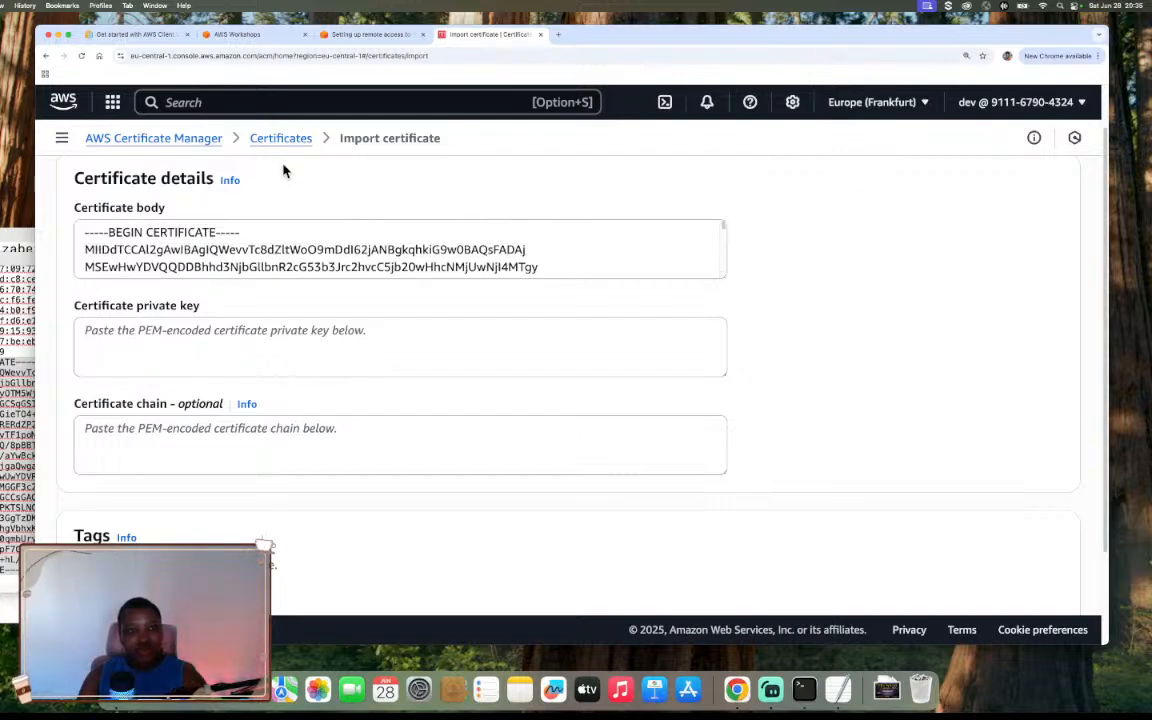
# Set the certificate text window aside and open the pki/private folder in Finder
pyautogui.click(12, 266)
pyautogui.moveTo(35, 262); pyautogui.dragTo(132, 332)
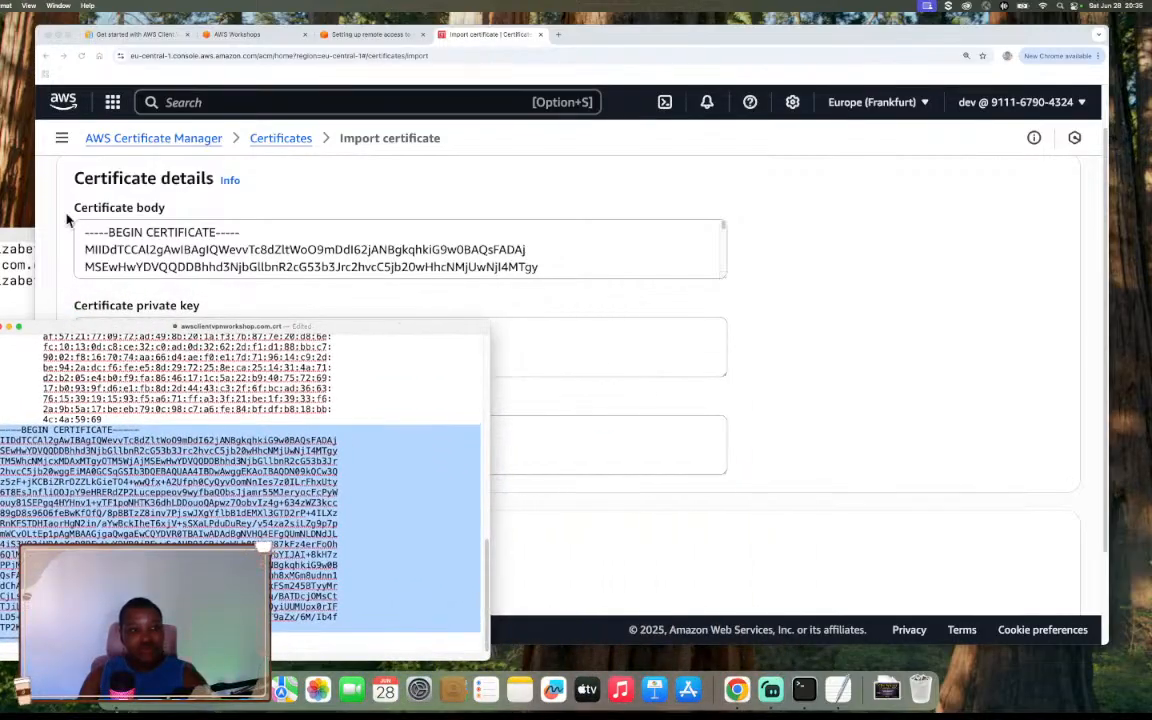
pyautogui.click(133, 695)
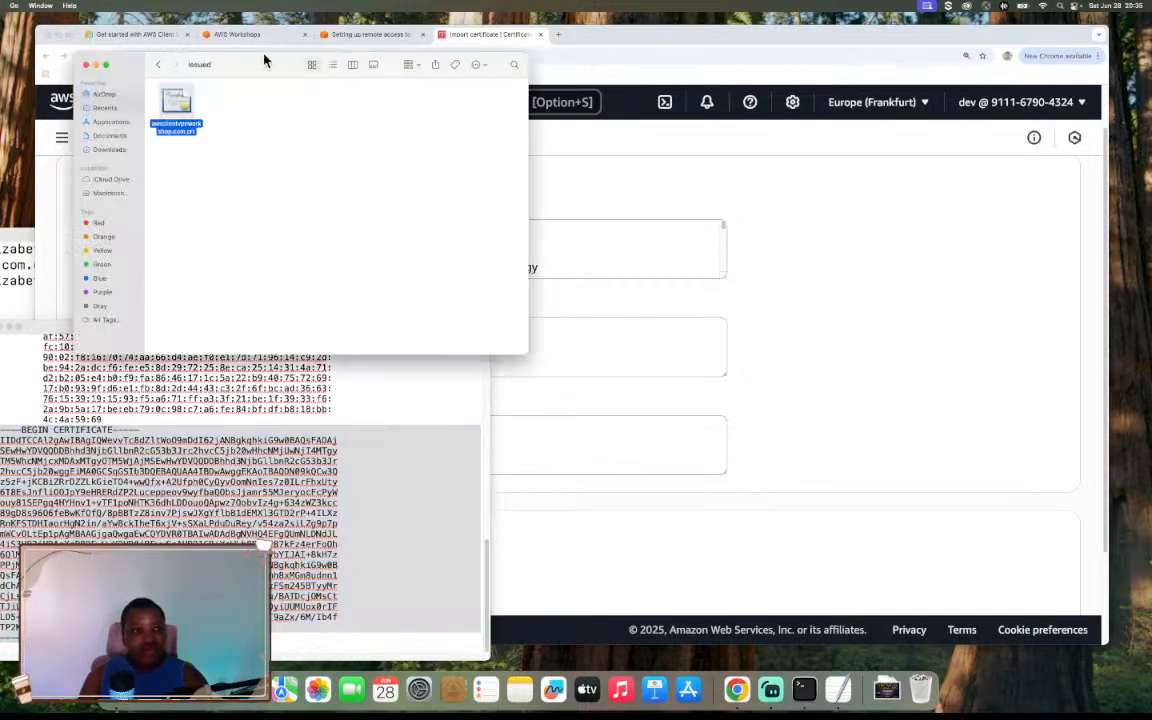
pyautogui.click(247, 141)
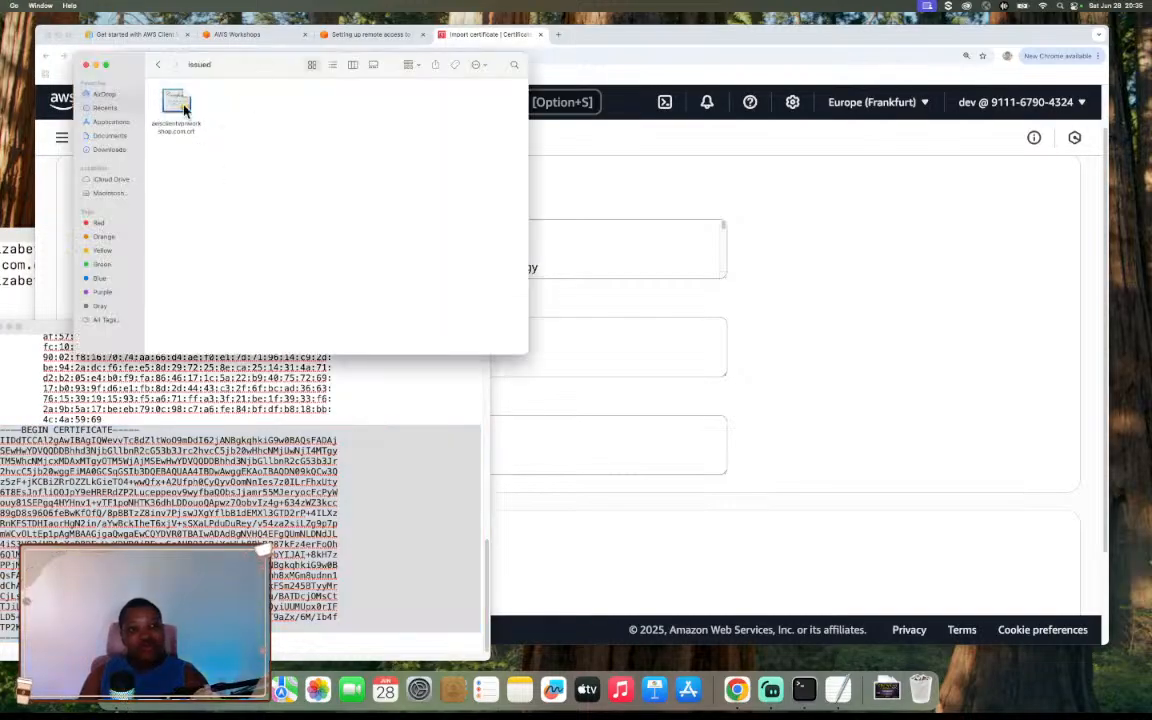
pyautogui.click(157, 64)
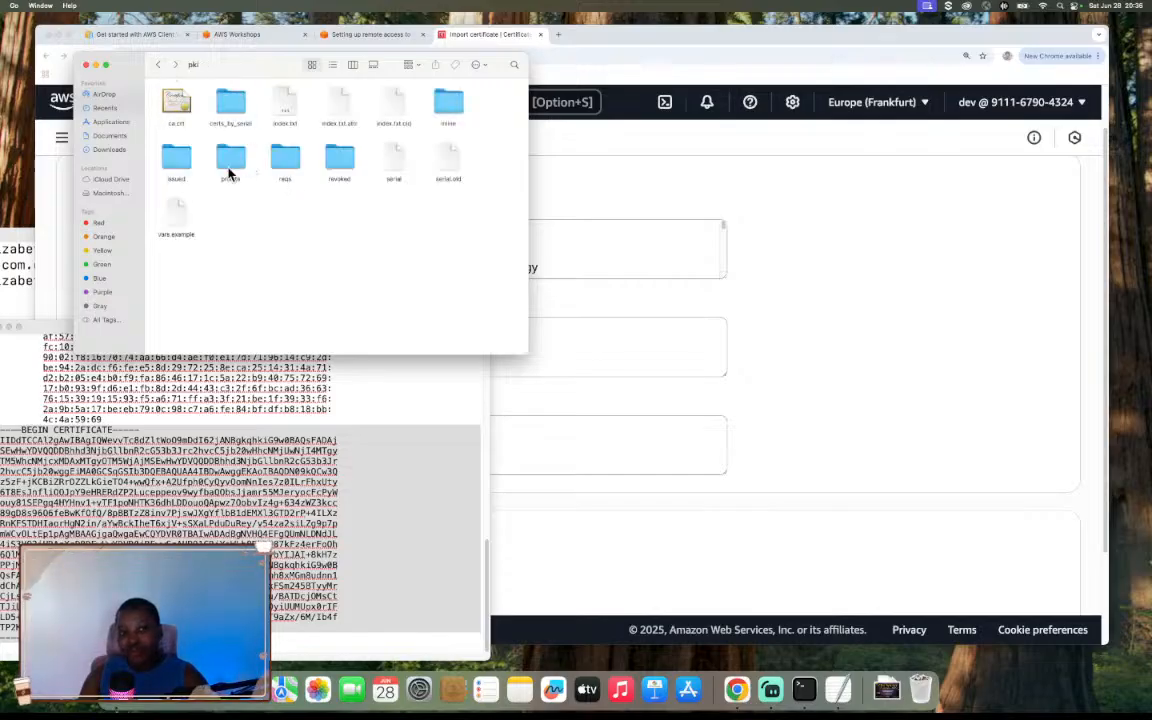
pyautogui.moveTo(278, 59); pyautogui.dragTo(208, 61)
pyautogui.doubleClick(160, 148)
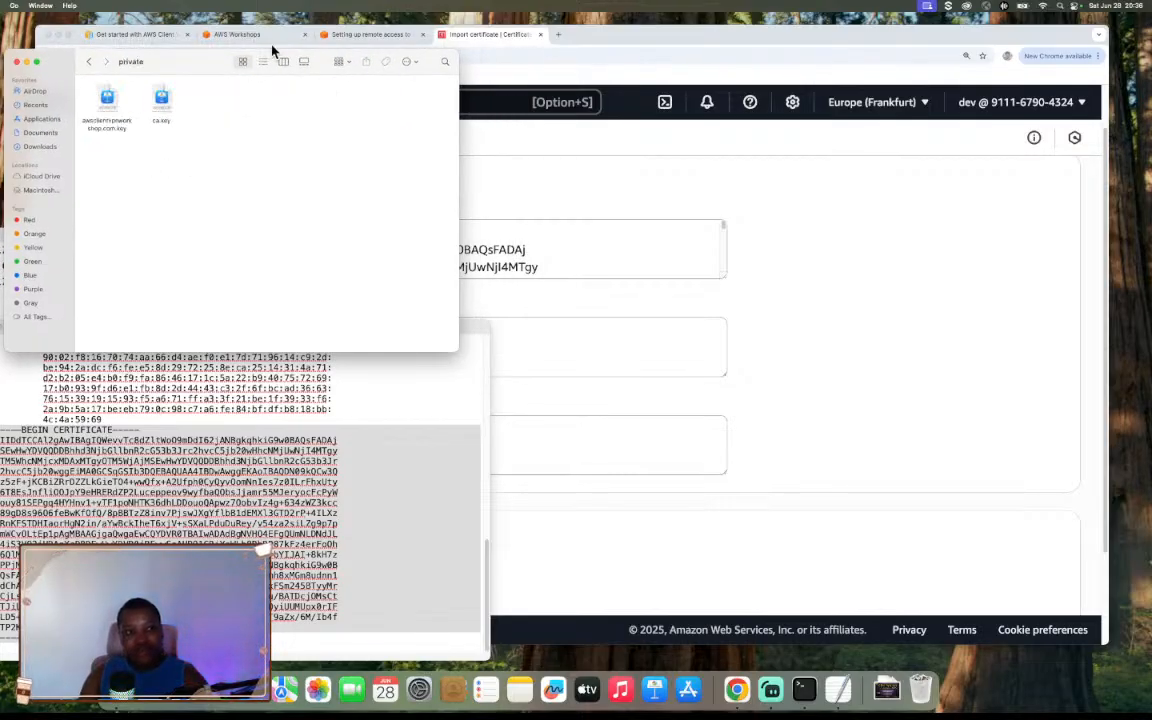
pyautogui.moveTo(226, 65); pyautogui.dragTo(157, 70)
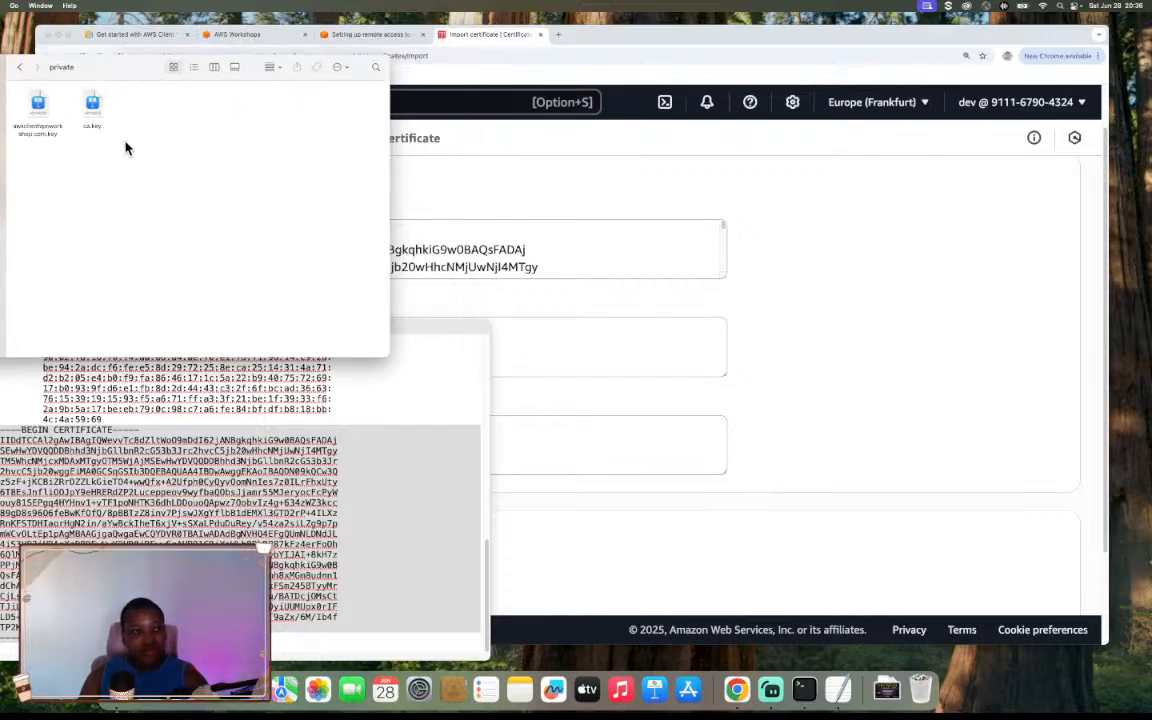
# Open awsclientvpnworkshop.com.key in TextEdit, and make TextEdit the application that always opens this file
pyautogui.rightClick(33, 112)
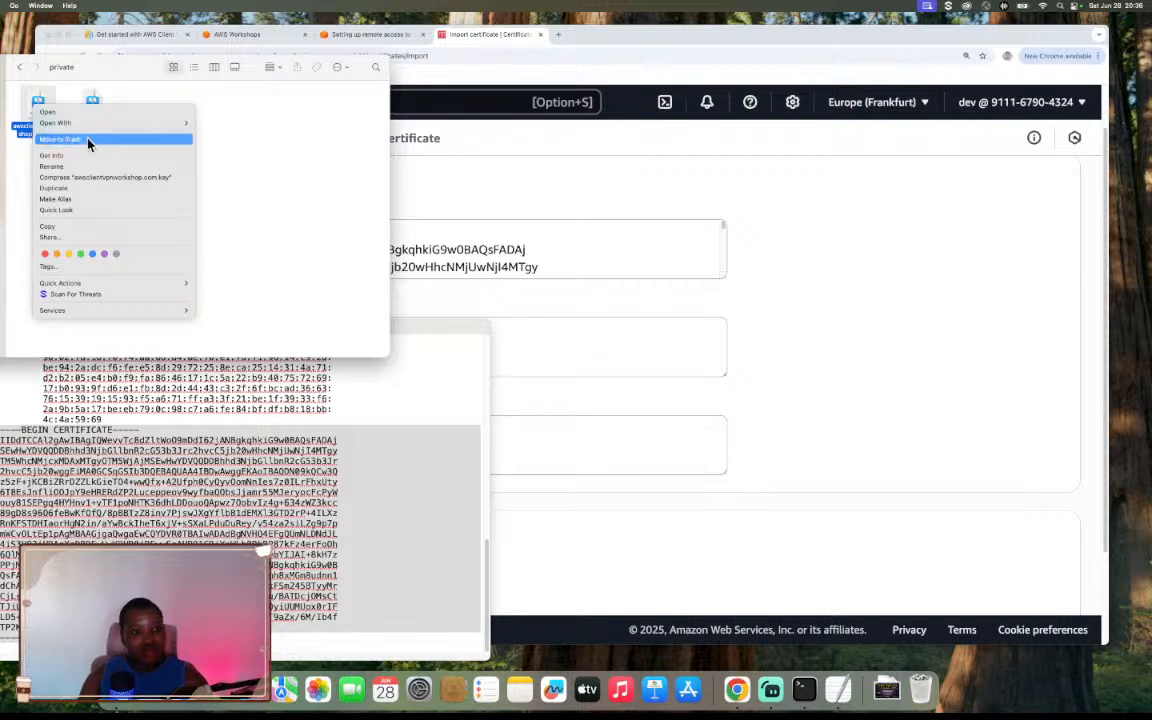
pyautogui.moveTo(100, 123)
pyautogui.click(207, 149)
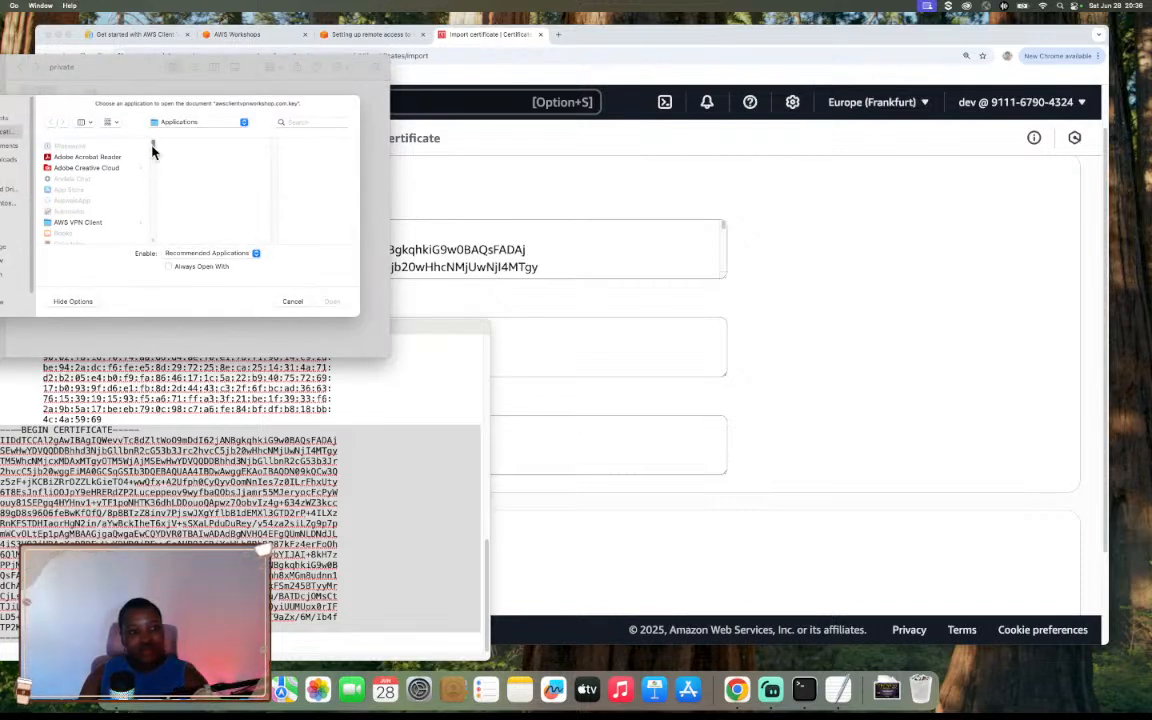
pyautogui.moveTo(153, 148); pyautogui.dragTo(155, 243)
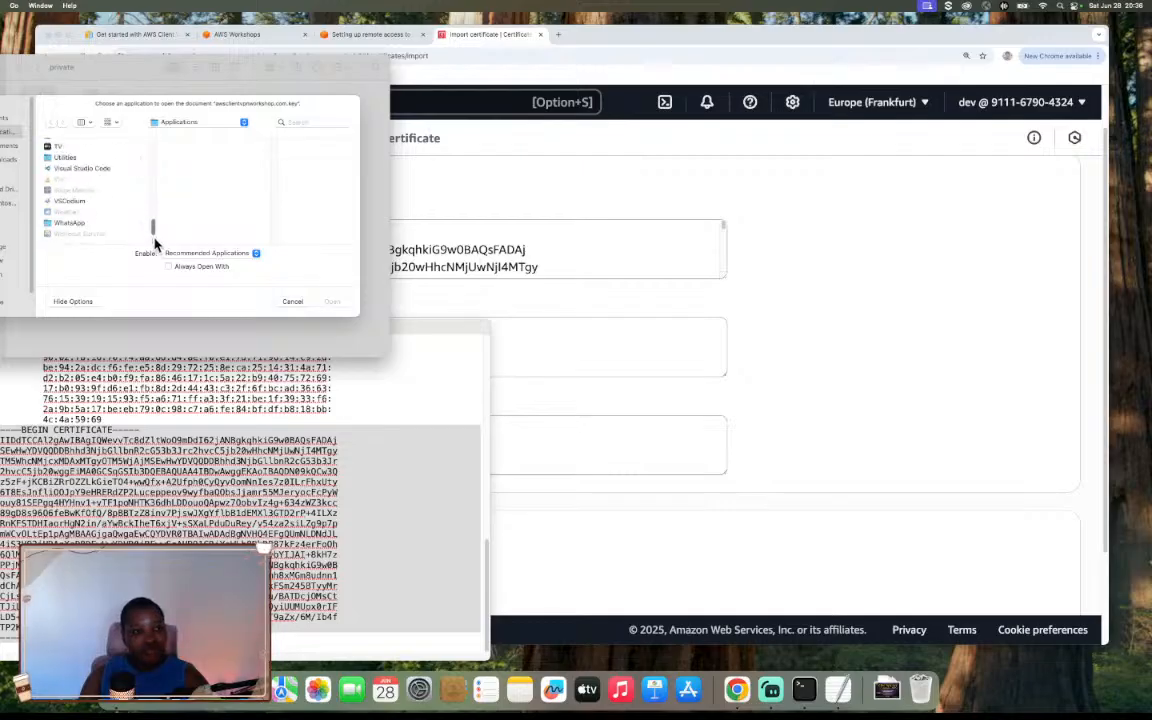
pyautogui.press('t')
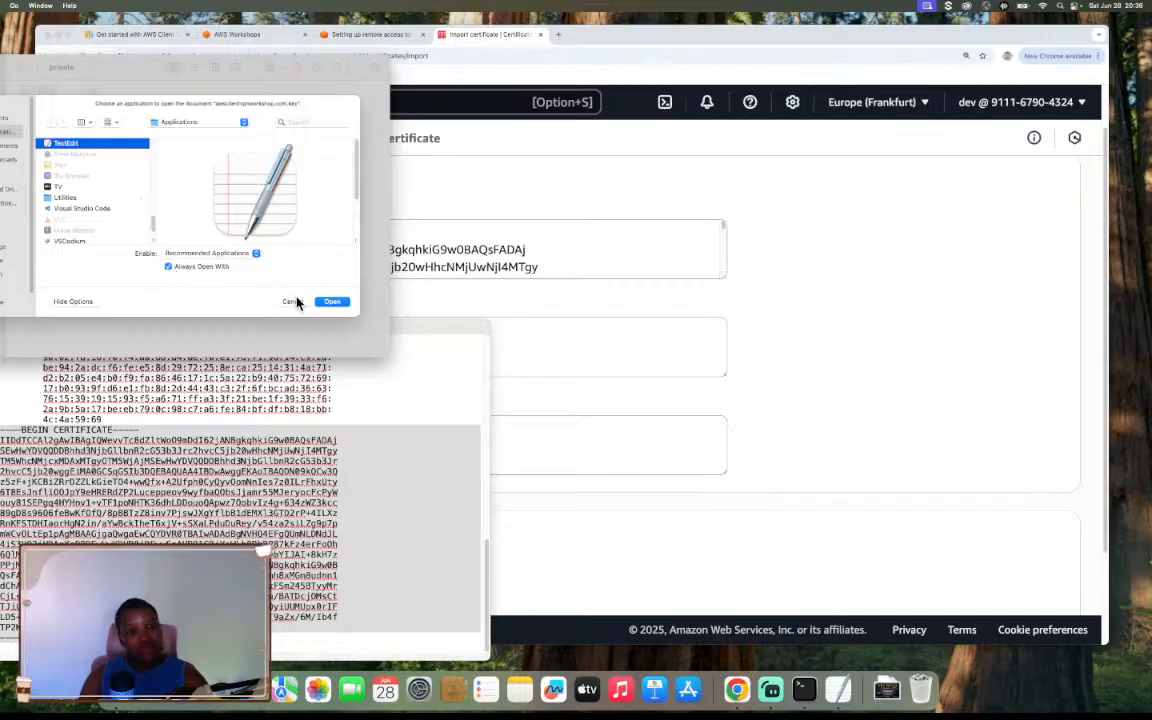
pyautogui.click(331, 301)
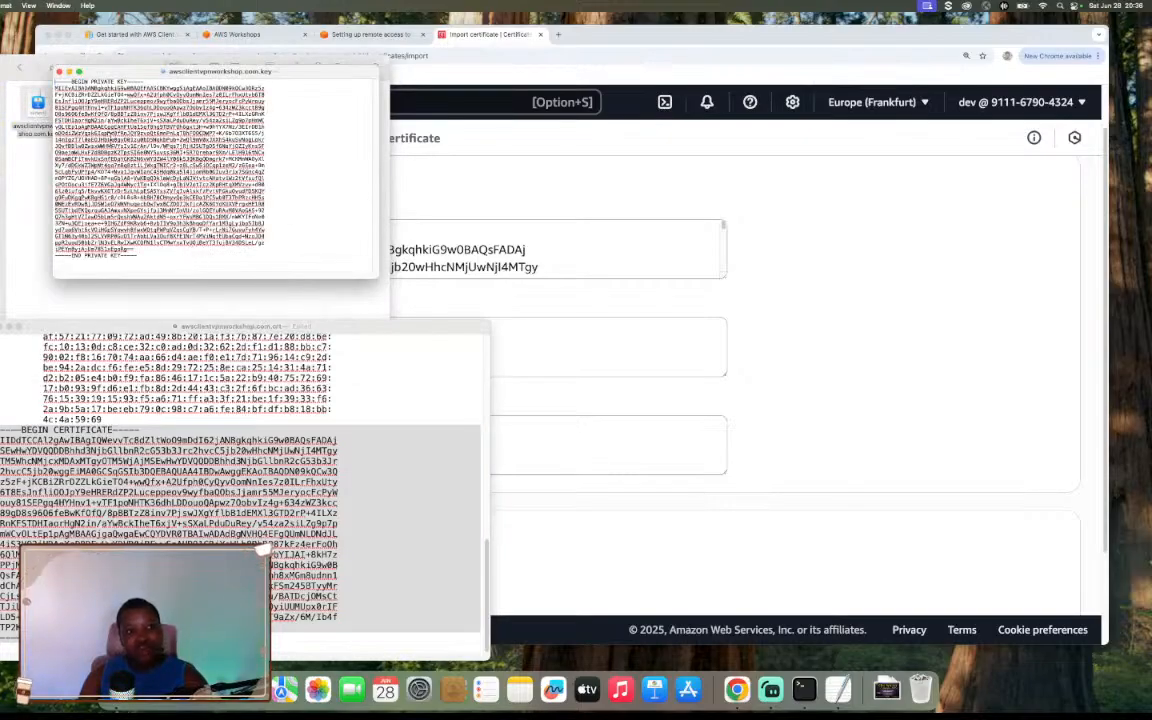
# Copy the section from BEGIN PRIVATE KEY through END PRIVATE KEY into the import form's Certificate private key
pyautogui.moveTo(54, 83); pyautogui.dragTo(165, 257)
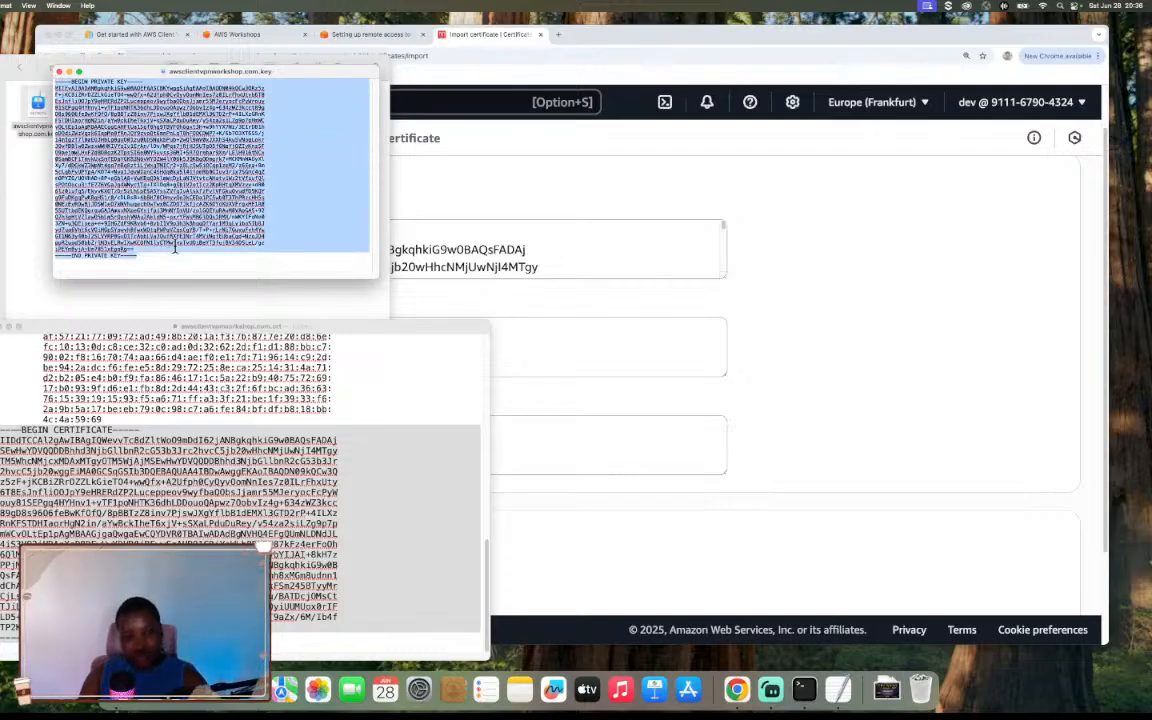
pyautogui.click(529, 348)
pyautogui.click(522, 334)
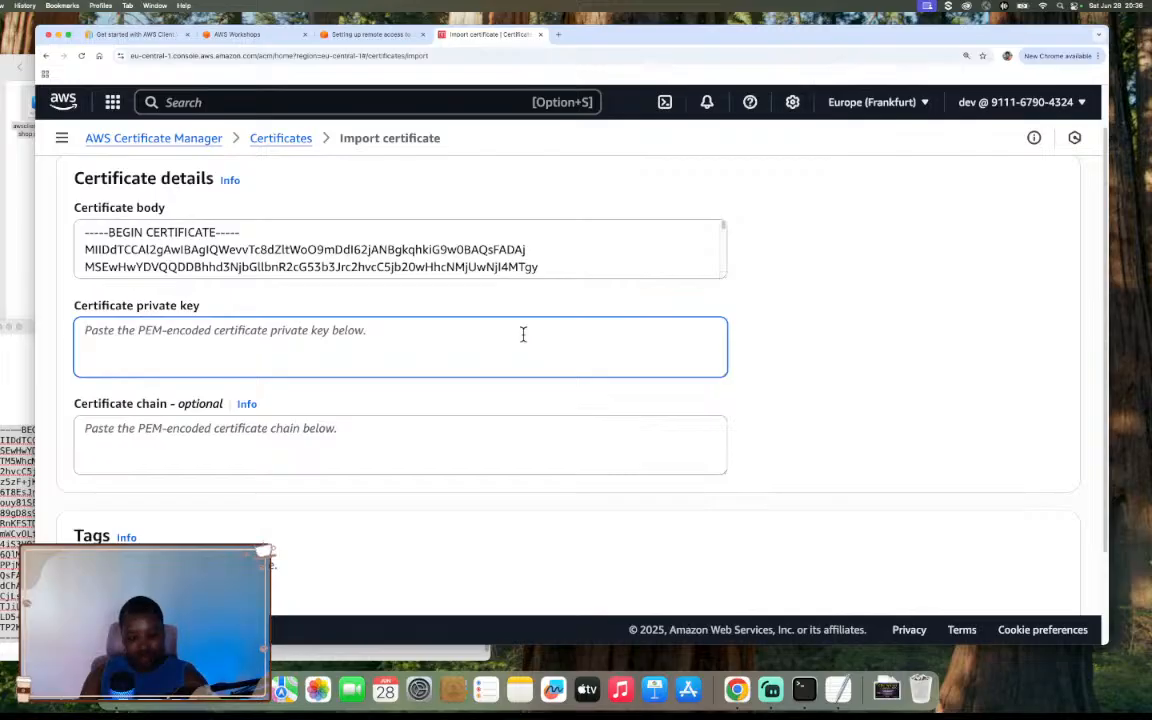
pyautogui.press('super+v')
# Check the workshop instructions for the certificate chain file, and return to the easyrsa3 pki folder in Finder
pyautogui.click(352, 38)
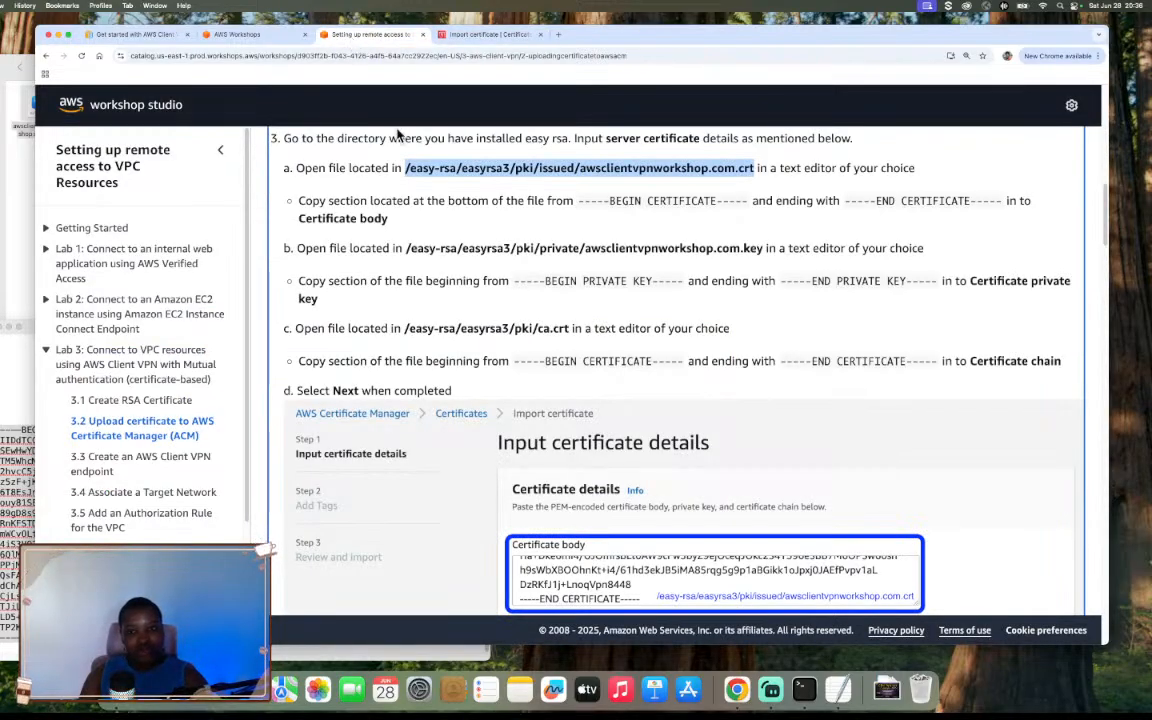
pyautogui.click(497, 38)
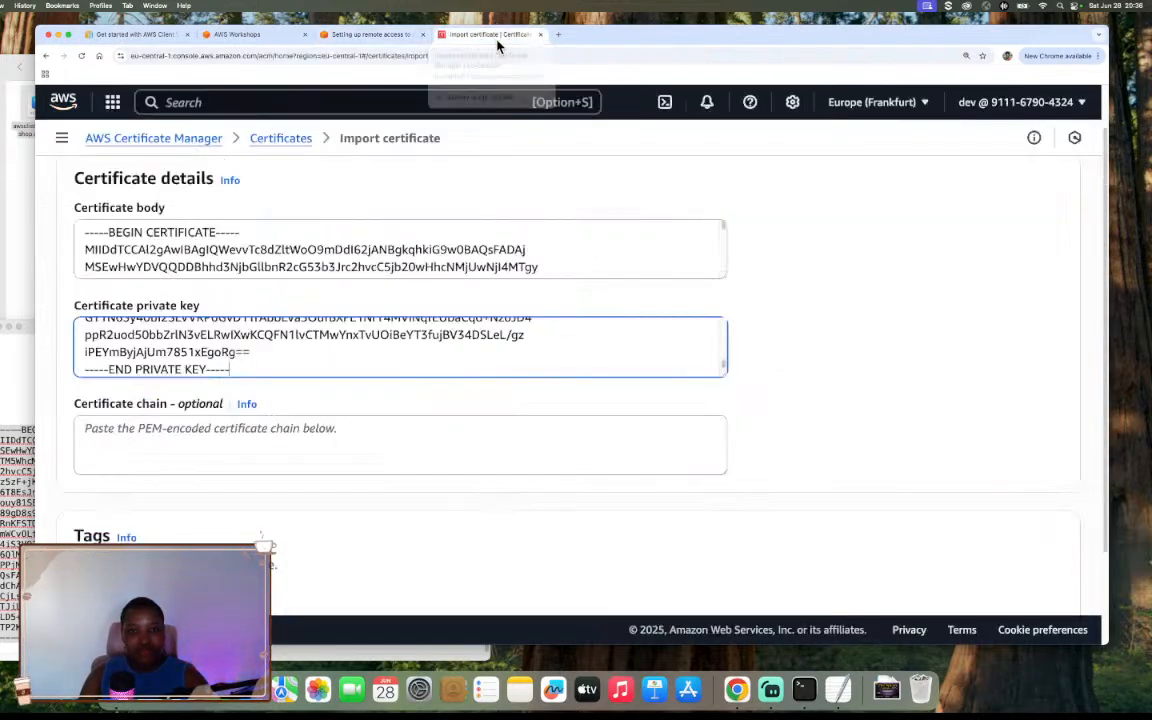
pyautogui.click(27, 166)
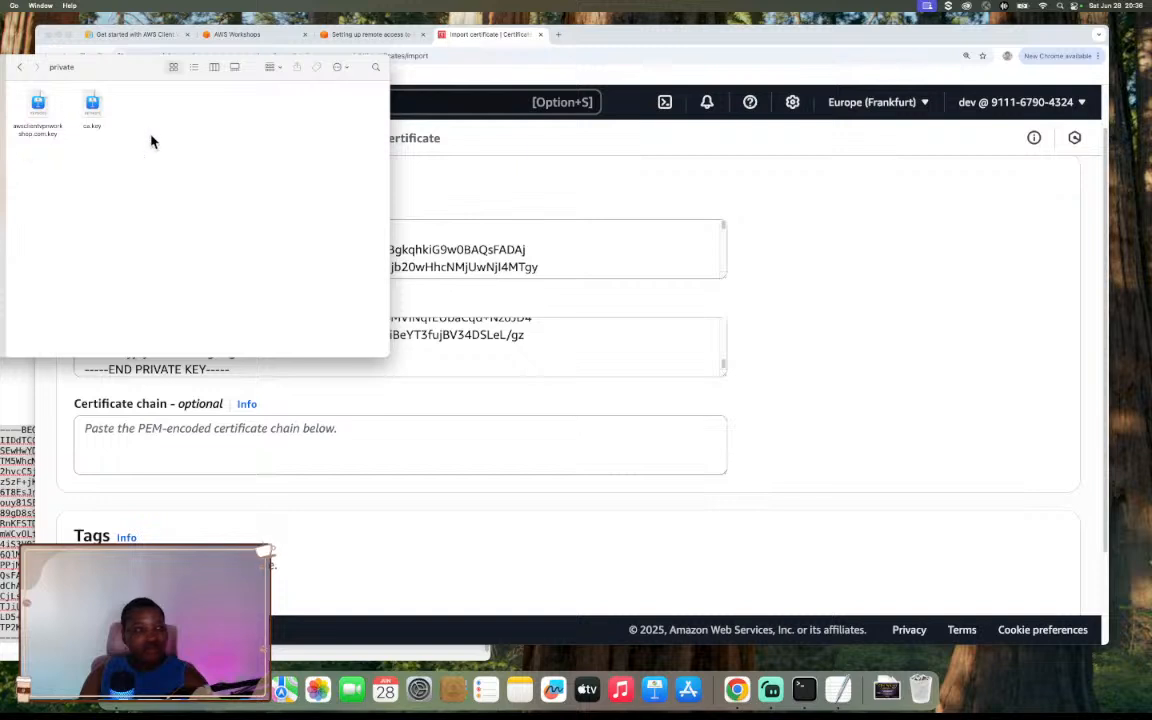
pyautogui.click(19, 68)
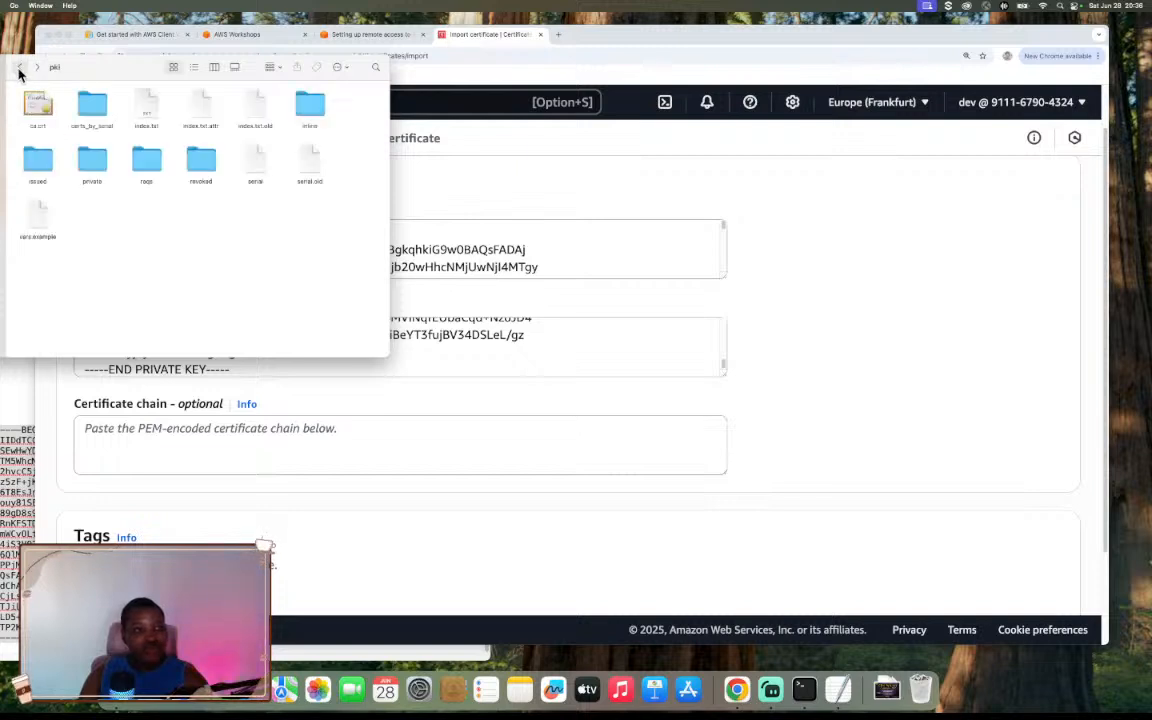
pyautogui.click(19, 68)
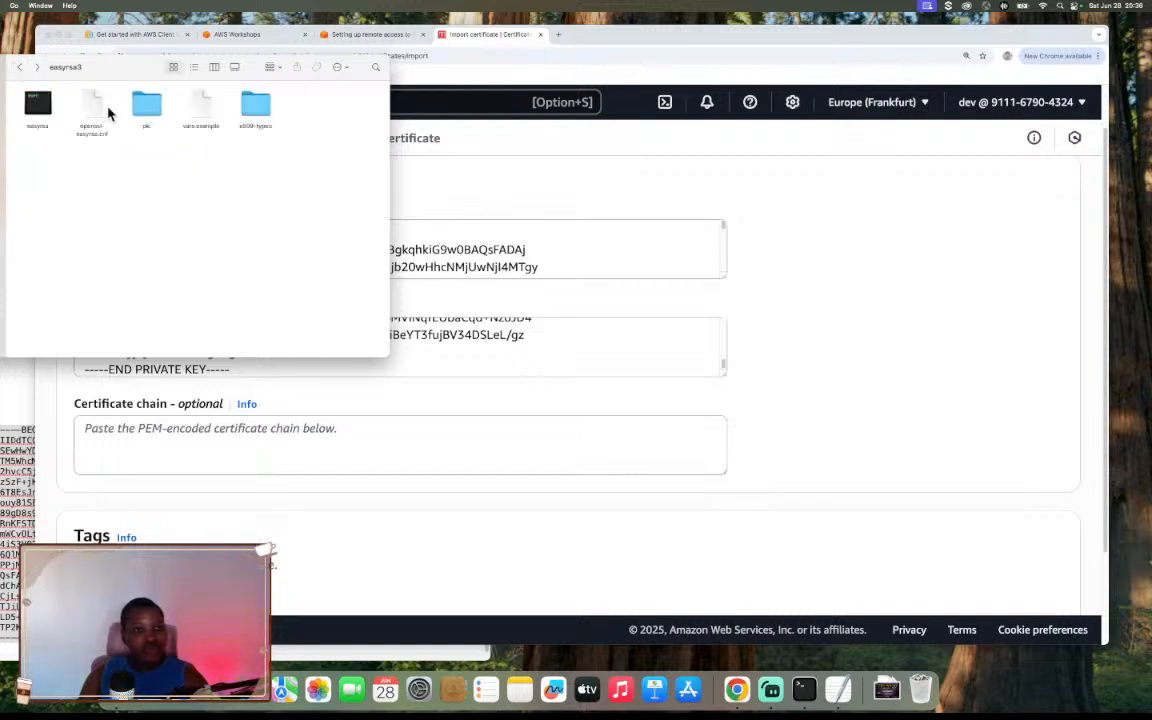
pyautogui.doubleClick(143, 118)
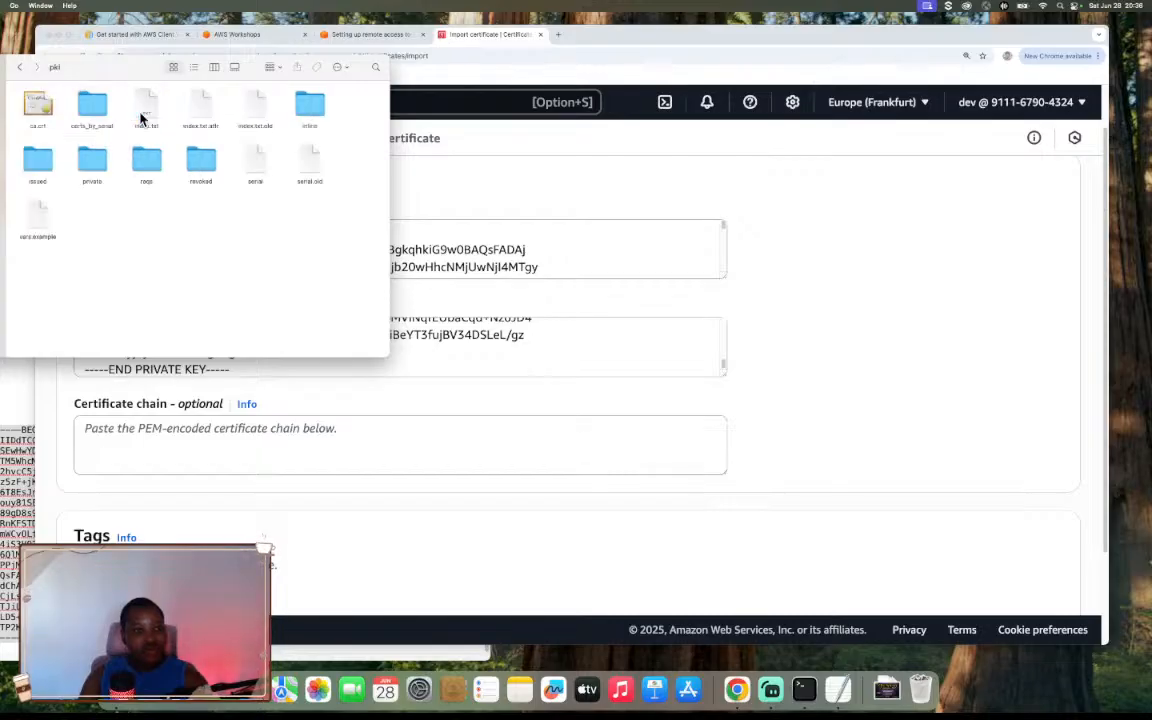
pyautogui.click(36, 106)
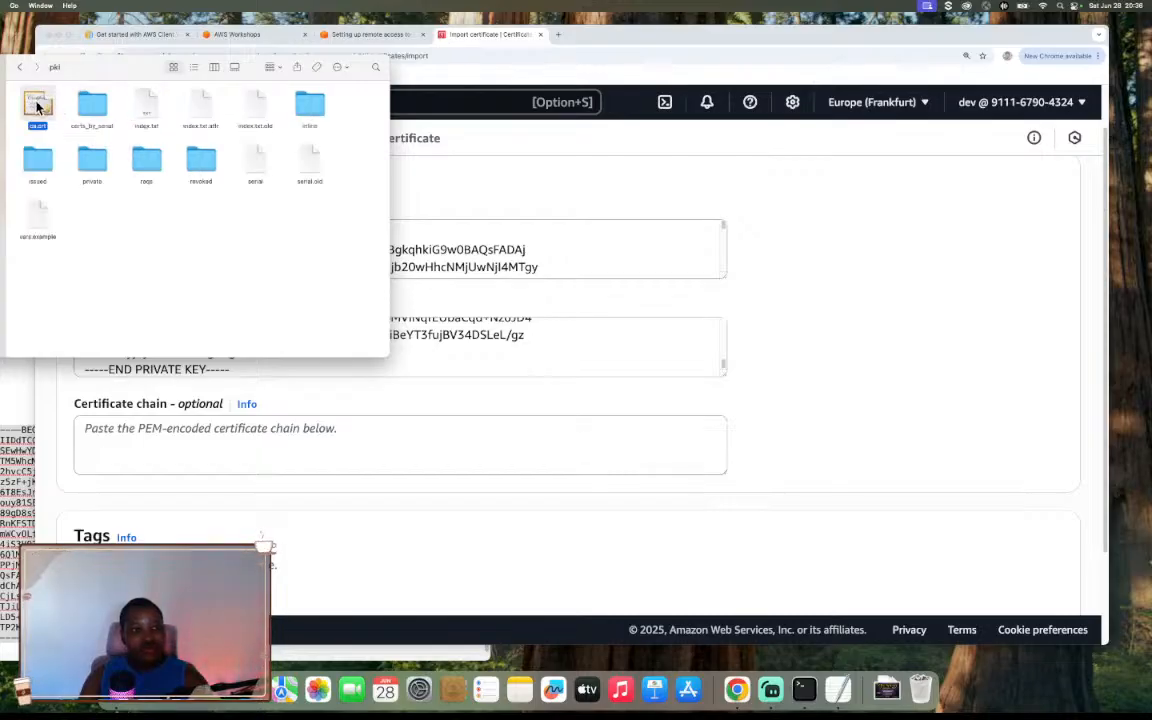
pyautogui.doubleClick(36, 106)
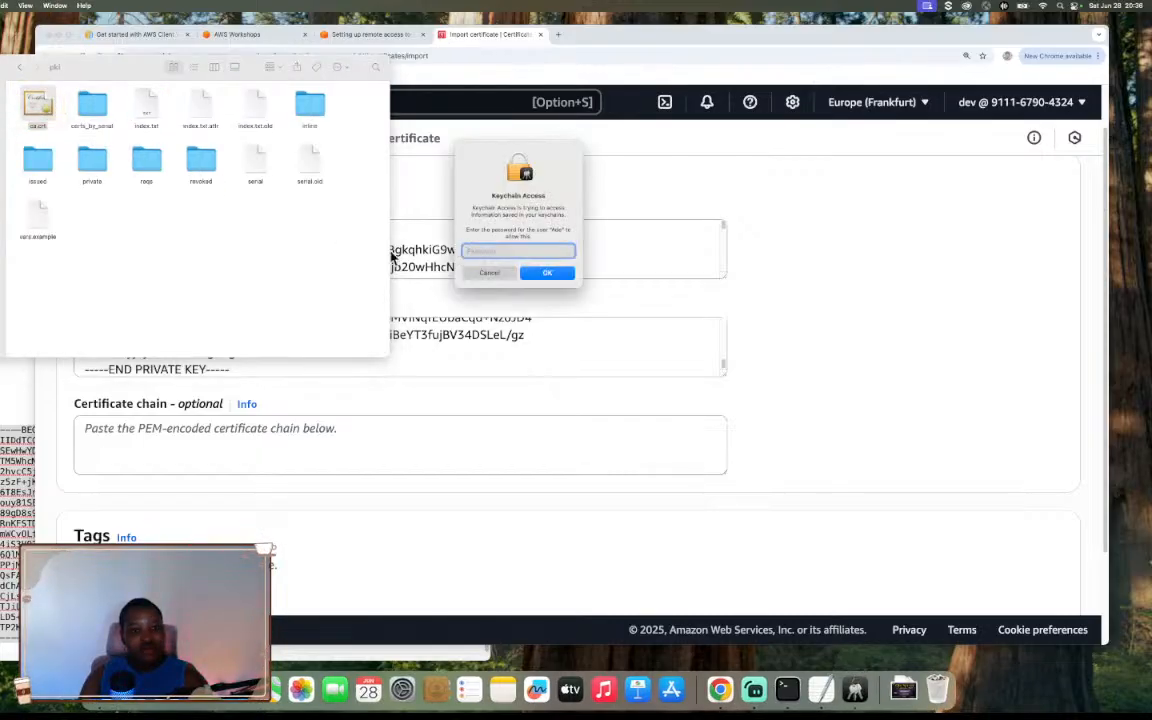
pyautogui.click(489, 272)
# Open ca.crt in TextEdit, making TextEdit the application that always opens this file
pyautogui.rightClick(40, 102)
pyautogui.moveTo(86, 119)
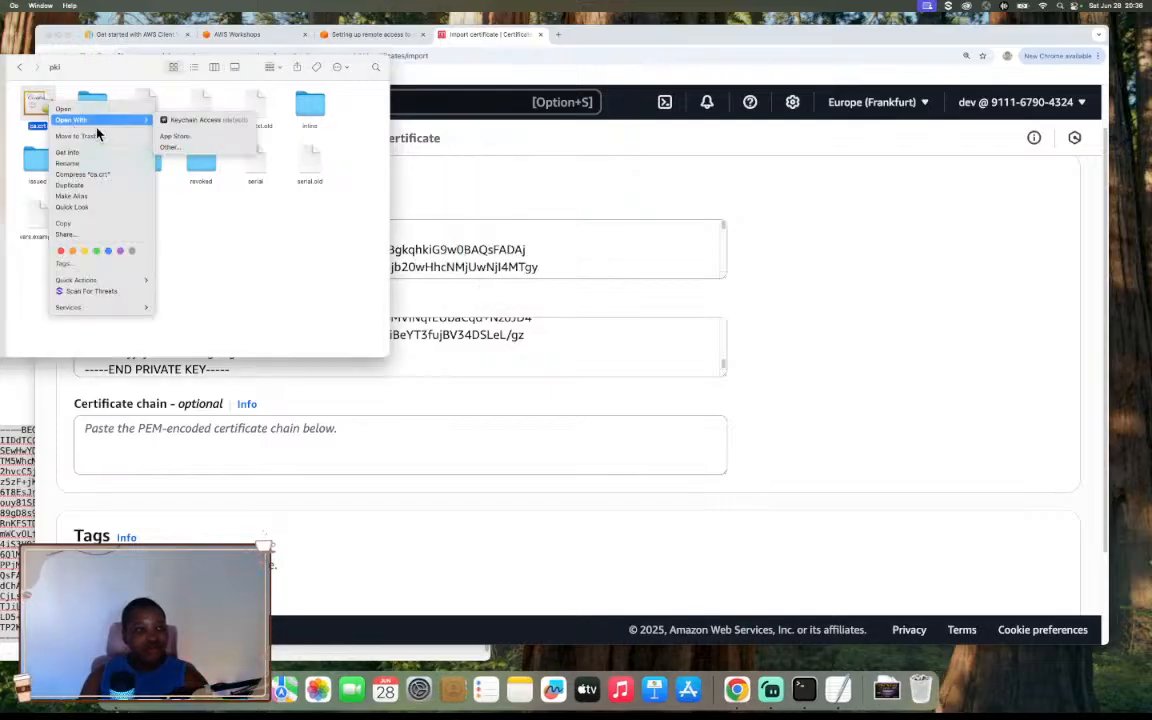
pyautogui.click(170, 147)
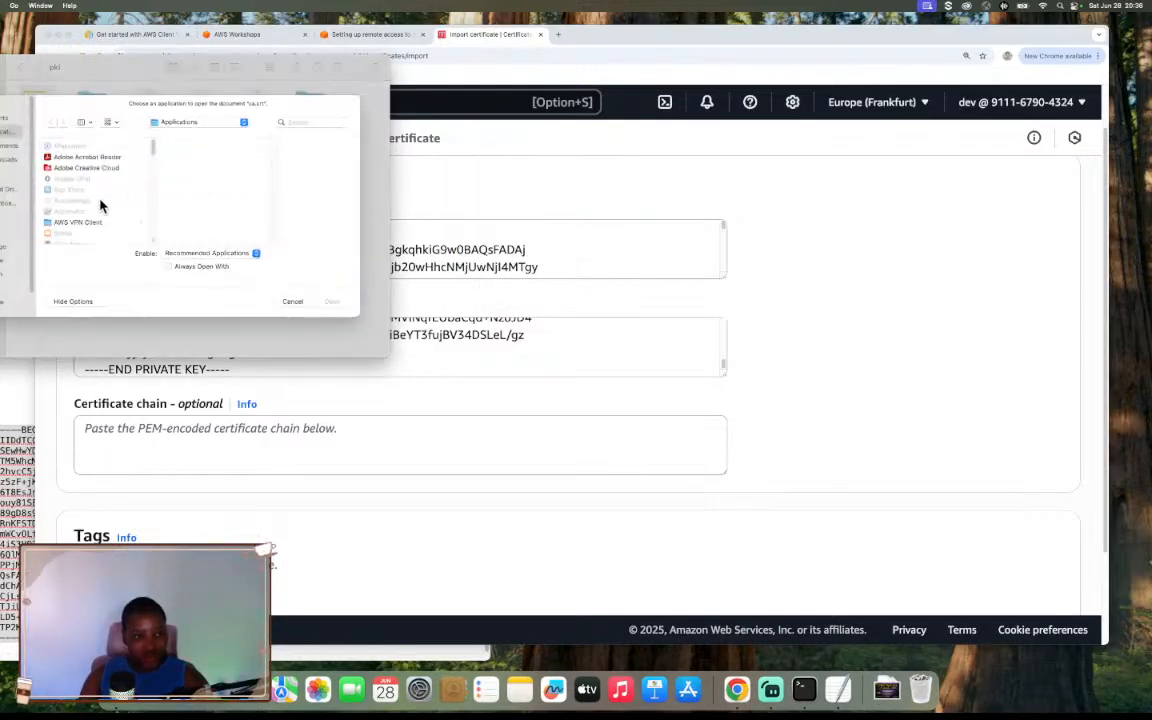
pyautogui.press('t')
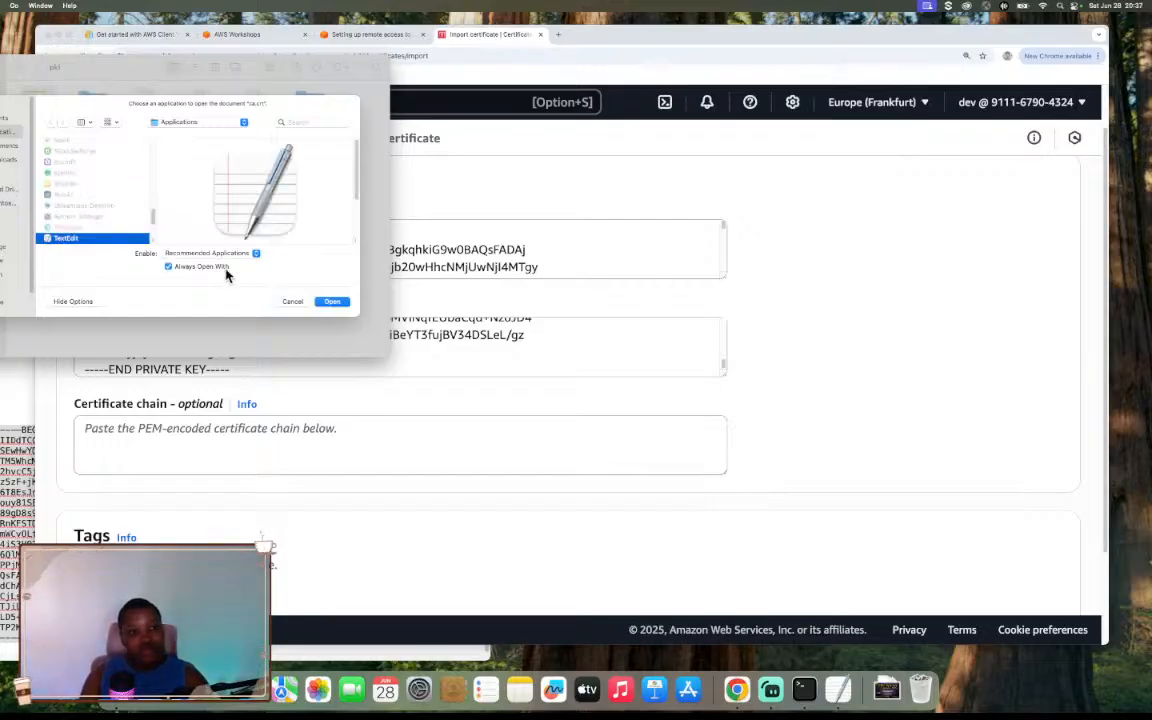
pyautogui.click(322, 301)
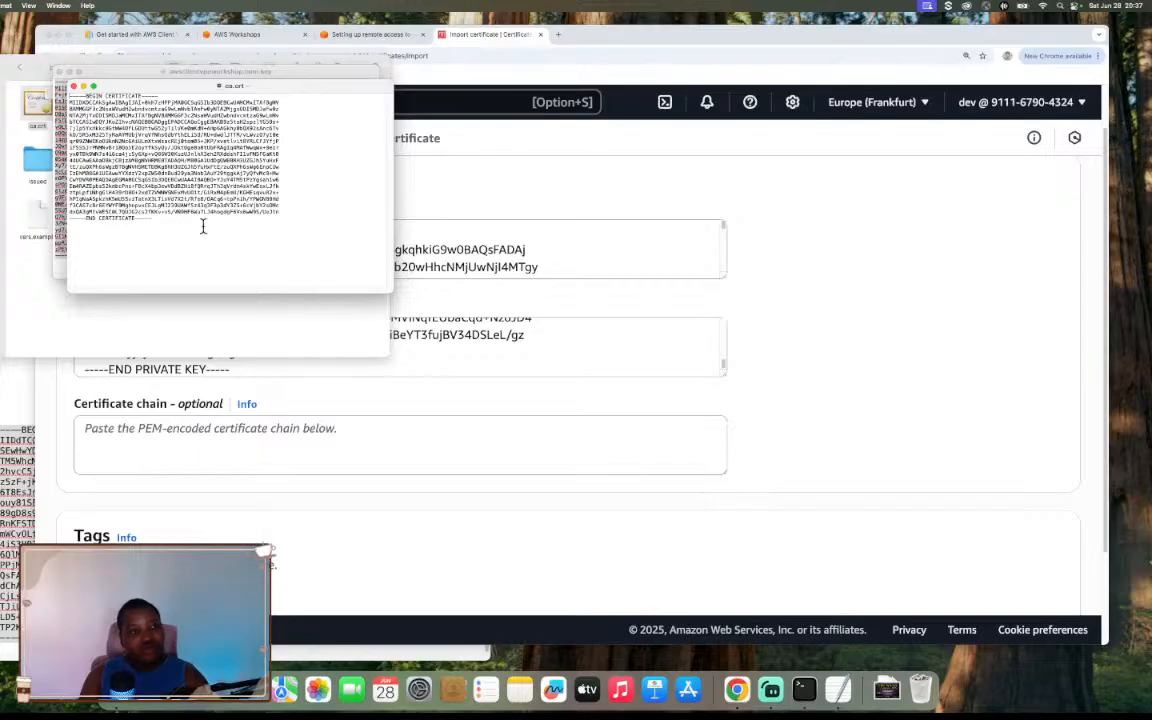
# Copy the entire contents of ca.crt into the import form's Certificate chain
pyautogui.press('super+a')
pyautogui.press('super+a')
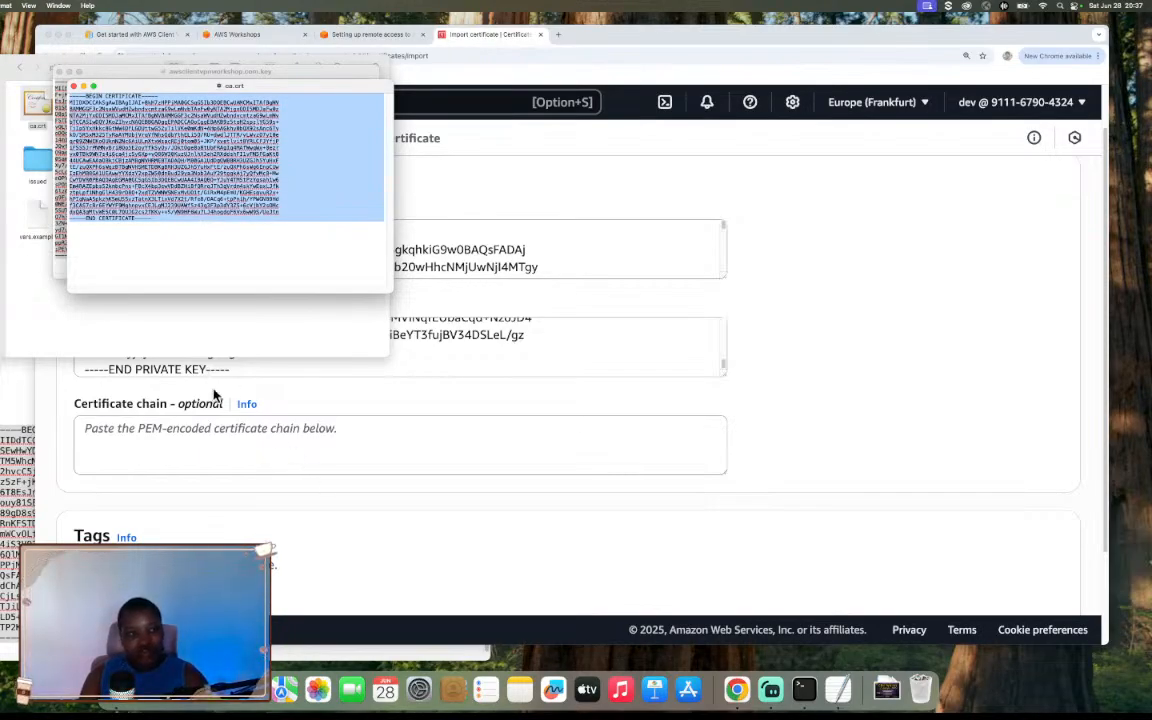
pyautogui.click(253, 453)
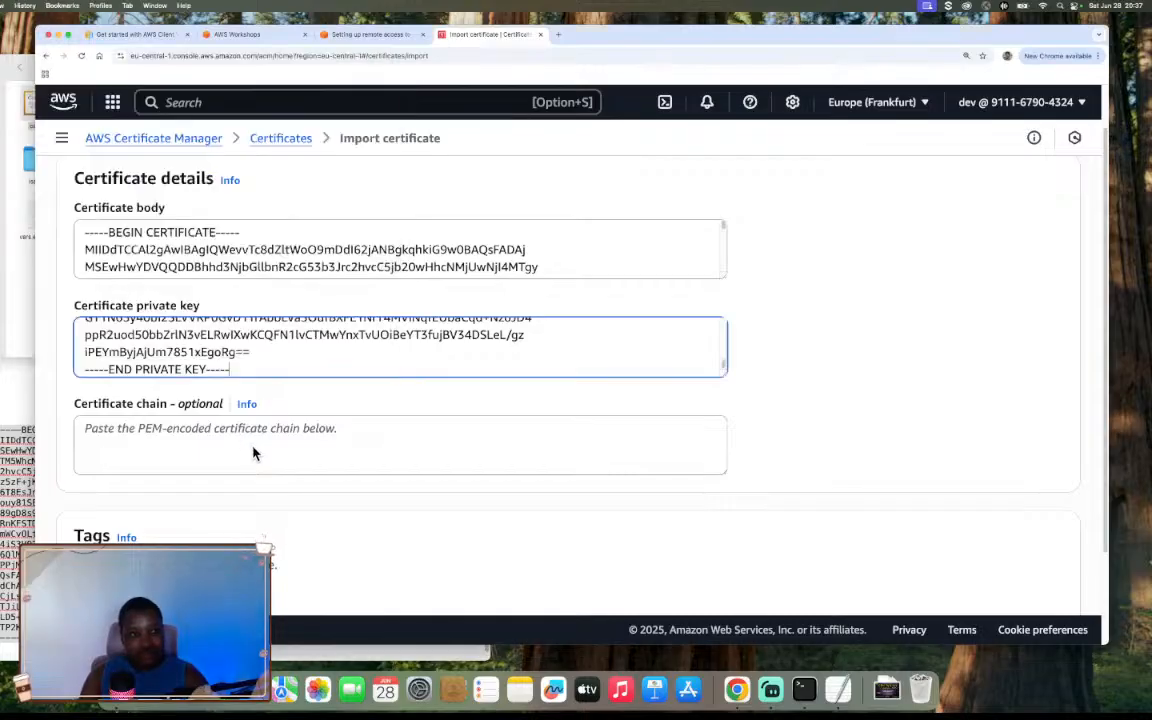
pyautogui.click(252, 445)
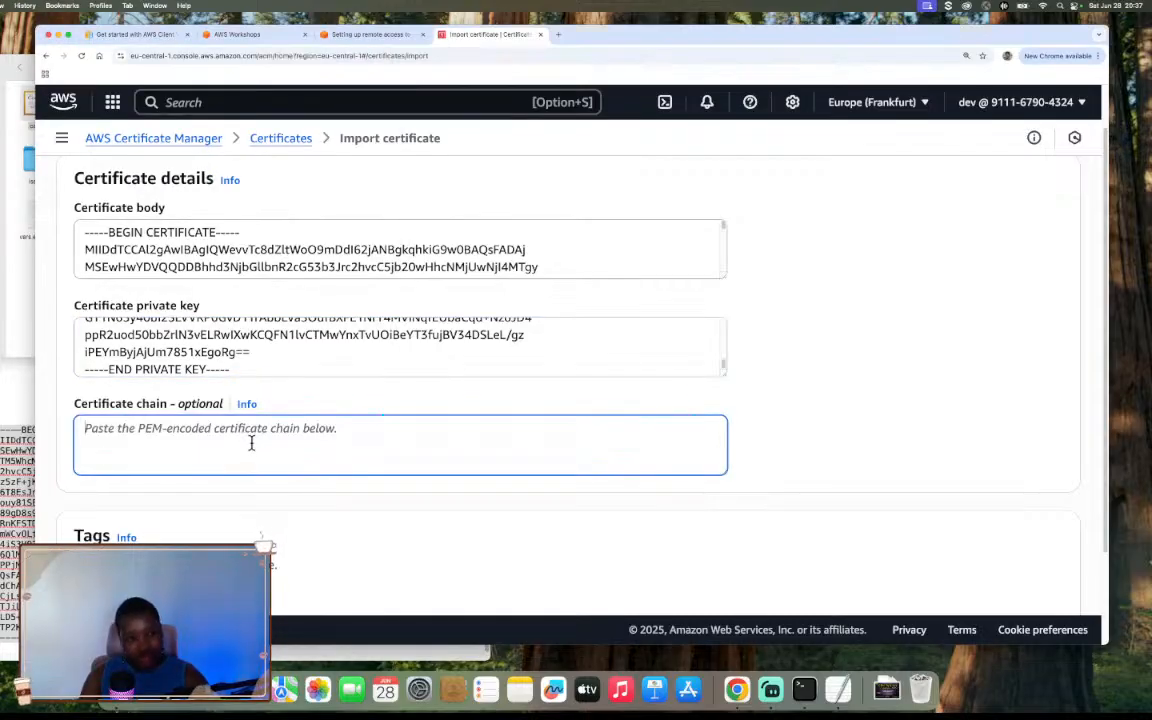
pyautogui.press('super+v')
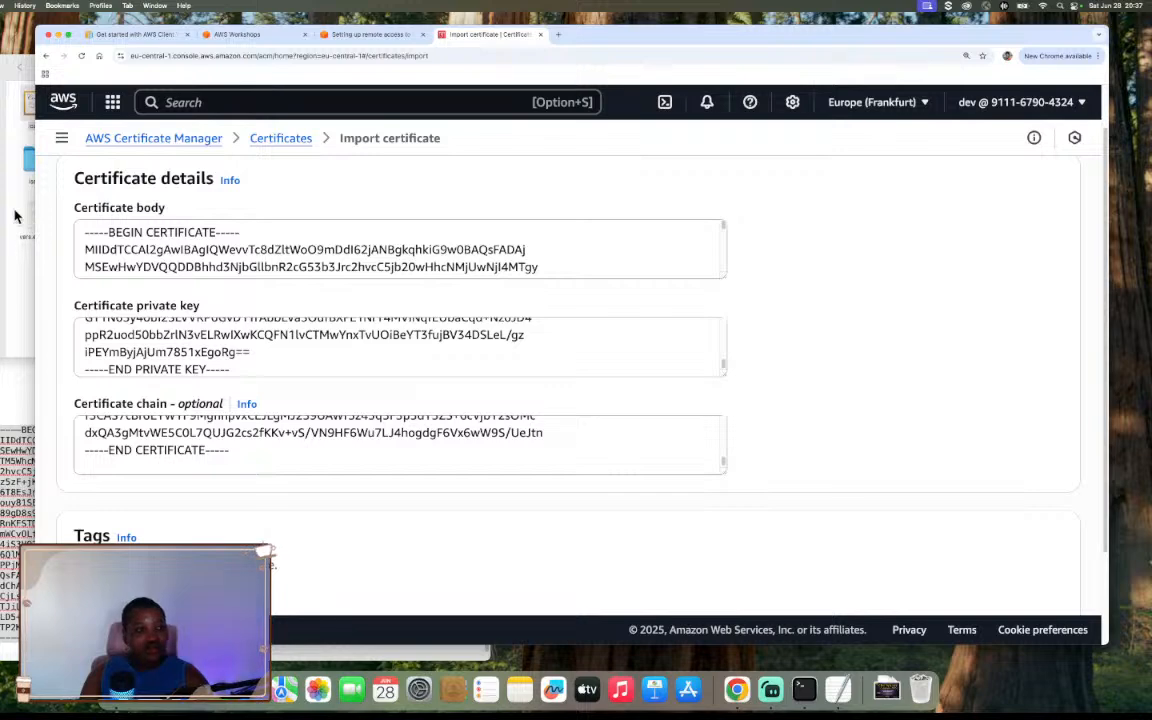
# Close the pki Finder window and the open certificate and private key text windows
pyautogui.click(15, 238)
pyautogui.press('super+w')
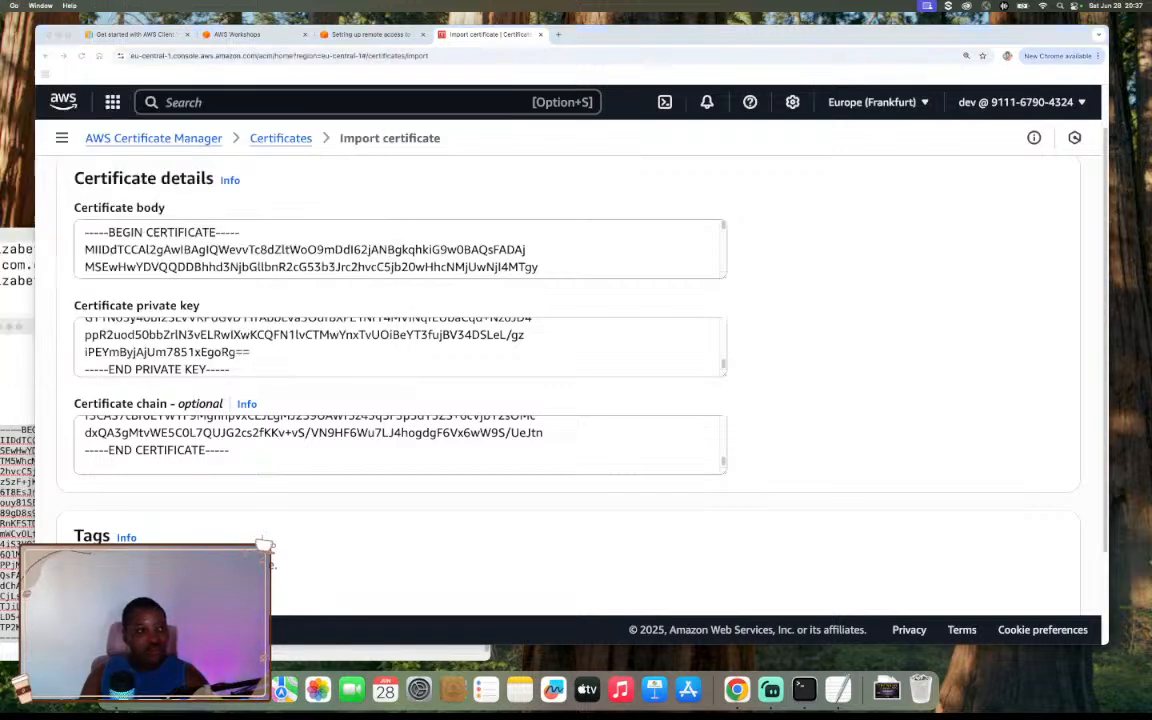
pyautogui.click(7, 343)
pyautogui.click(3, 327)
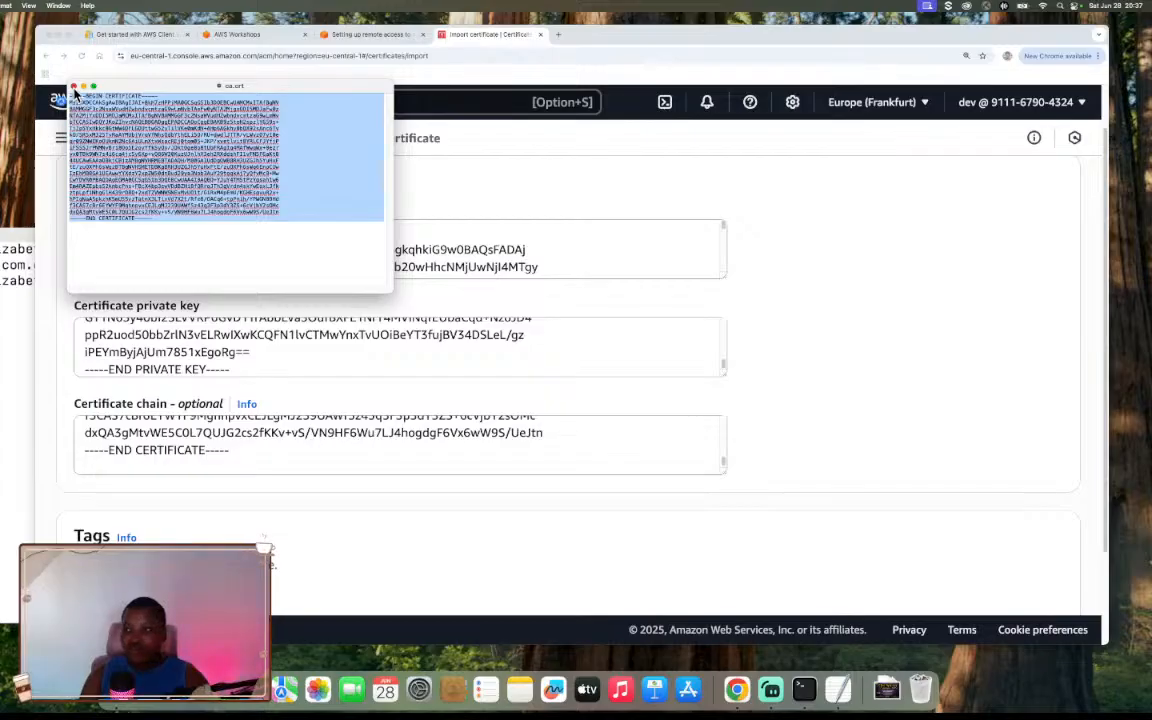
pyautogui.click(74, 87)
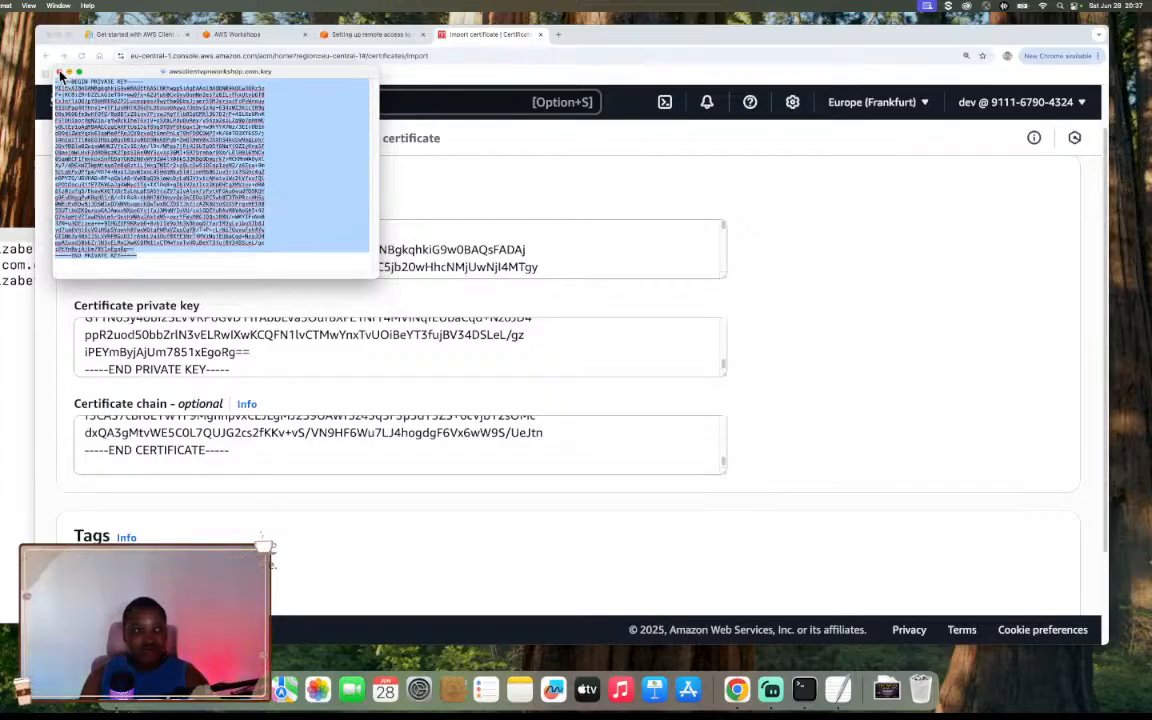
pyautogui.click(59, 73)
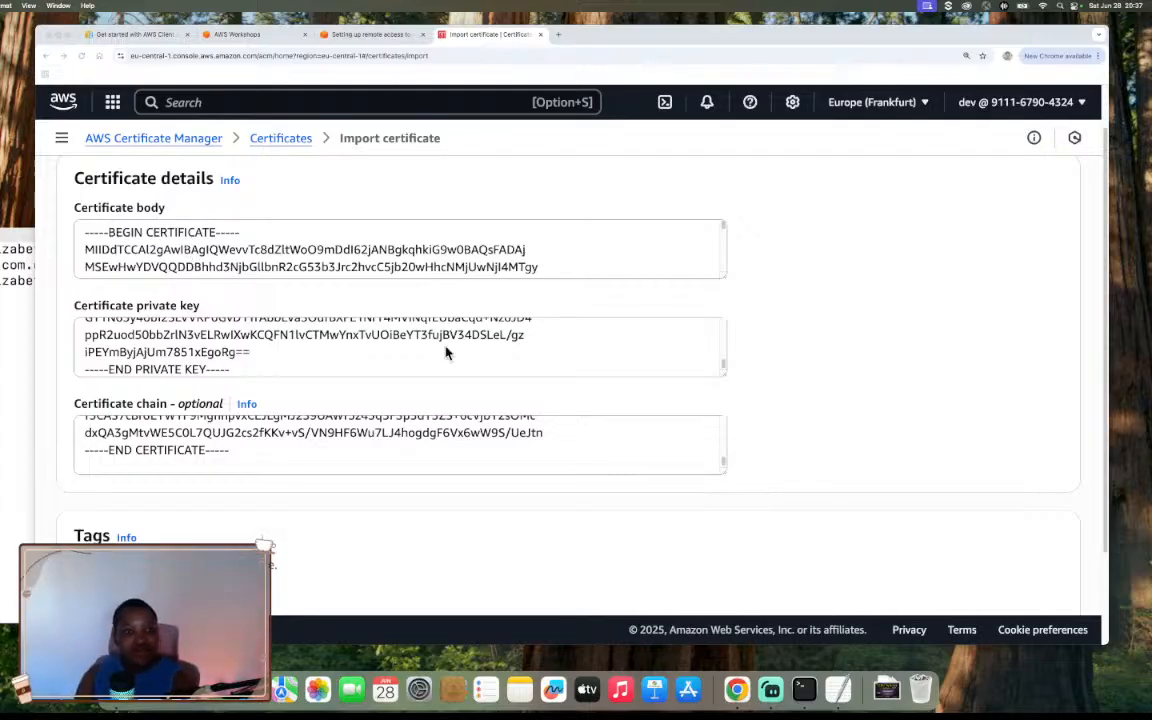
# Import the server certificate without adding any tags
pyautogui.scroll(-1, 446, 352)
pyautogui.scroll(-3, 810, 360)
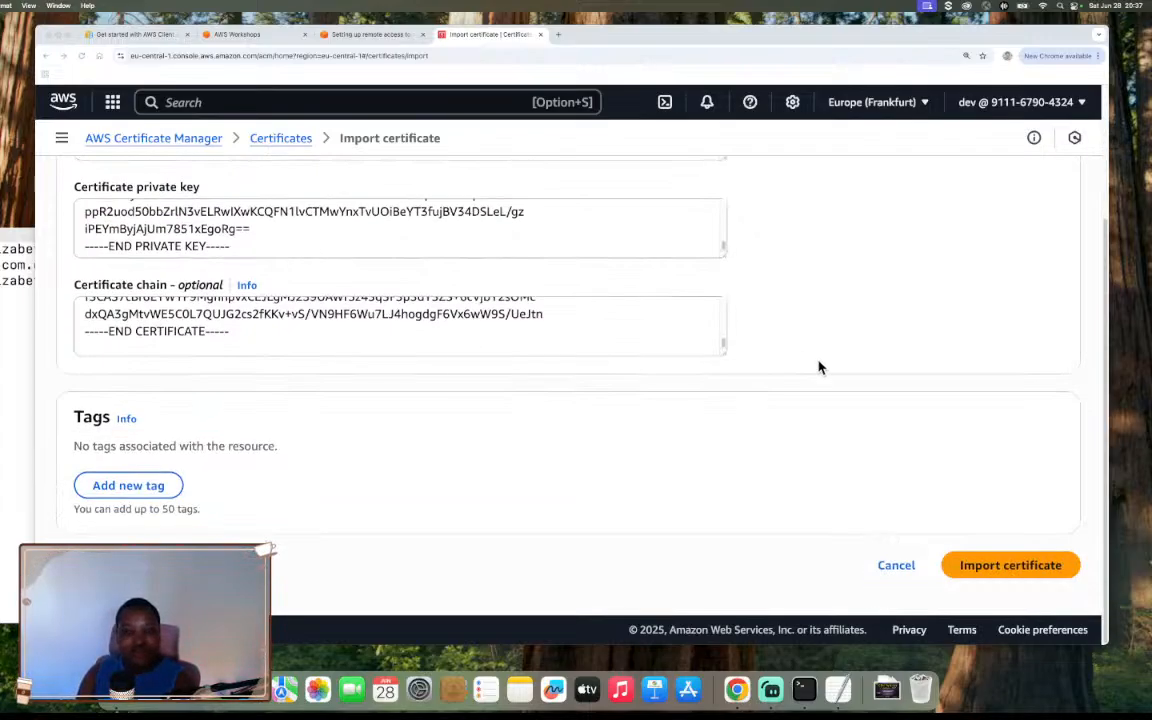
pyautogui.click(1009, 569)
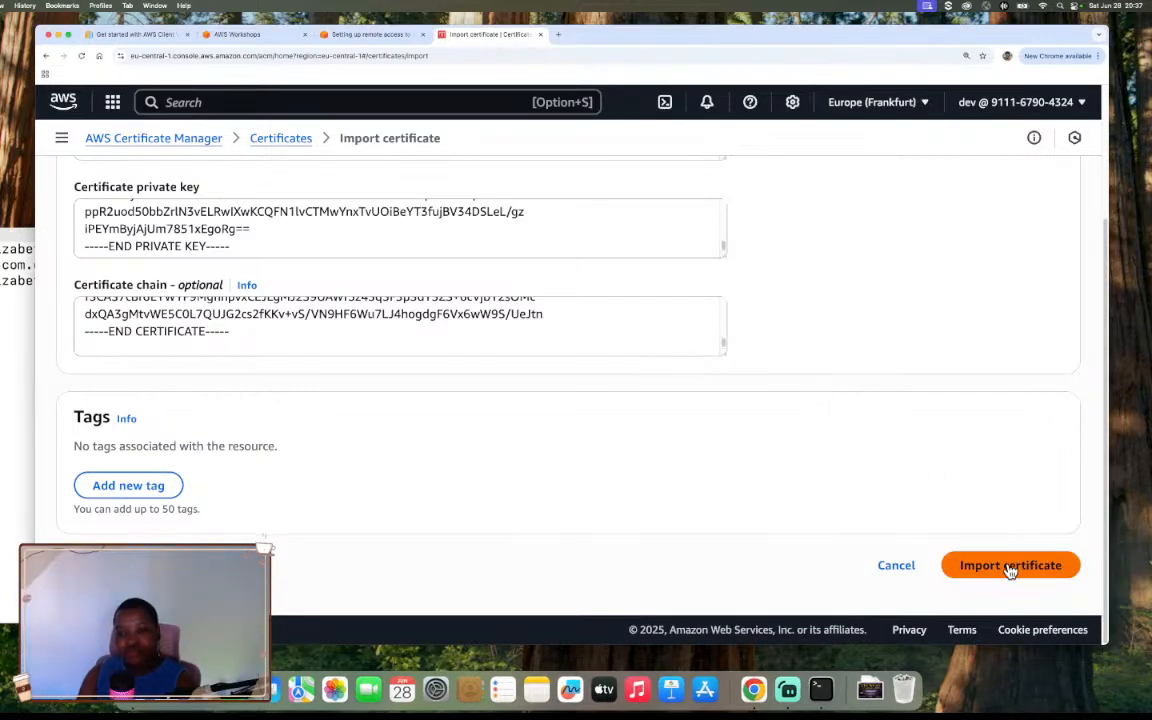
pyautogui.click(1009, 567)
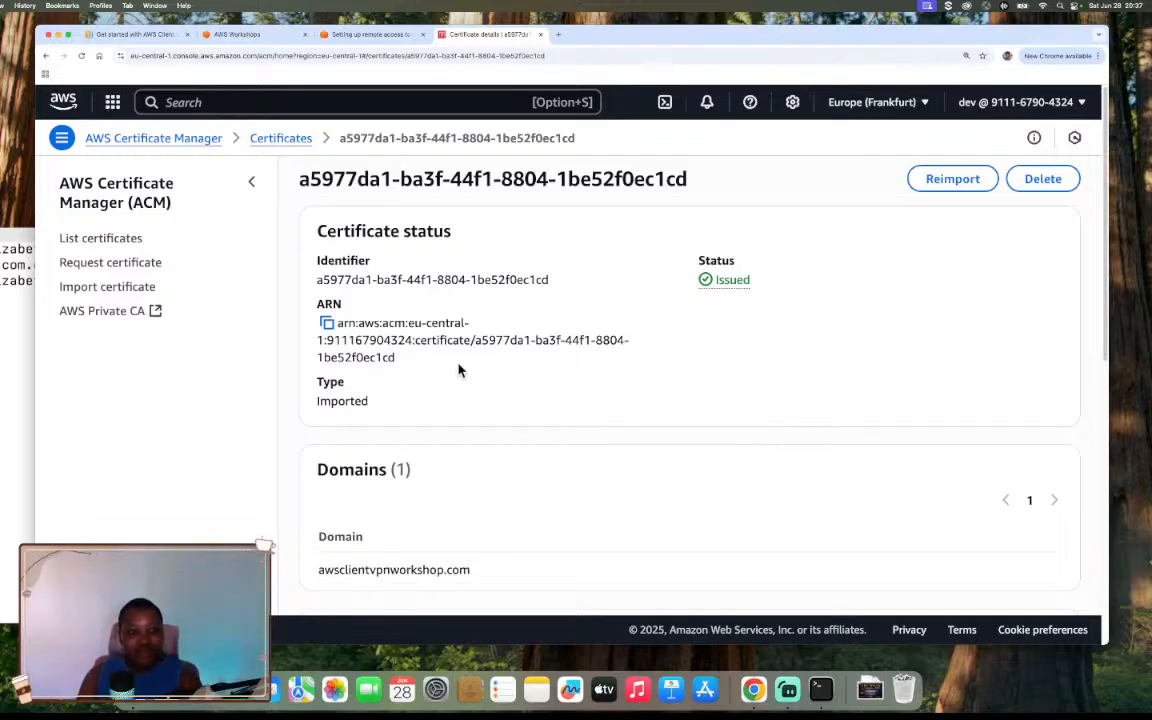
# Examine the imported certificate's status, domain, public key info and other details
pyautogui.scroll(-5, 459, 370)
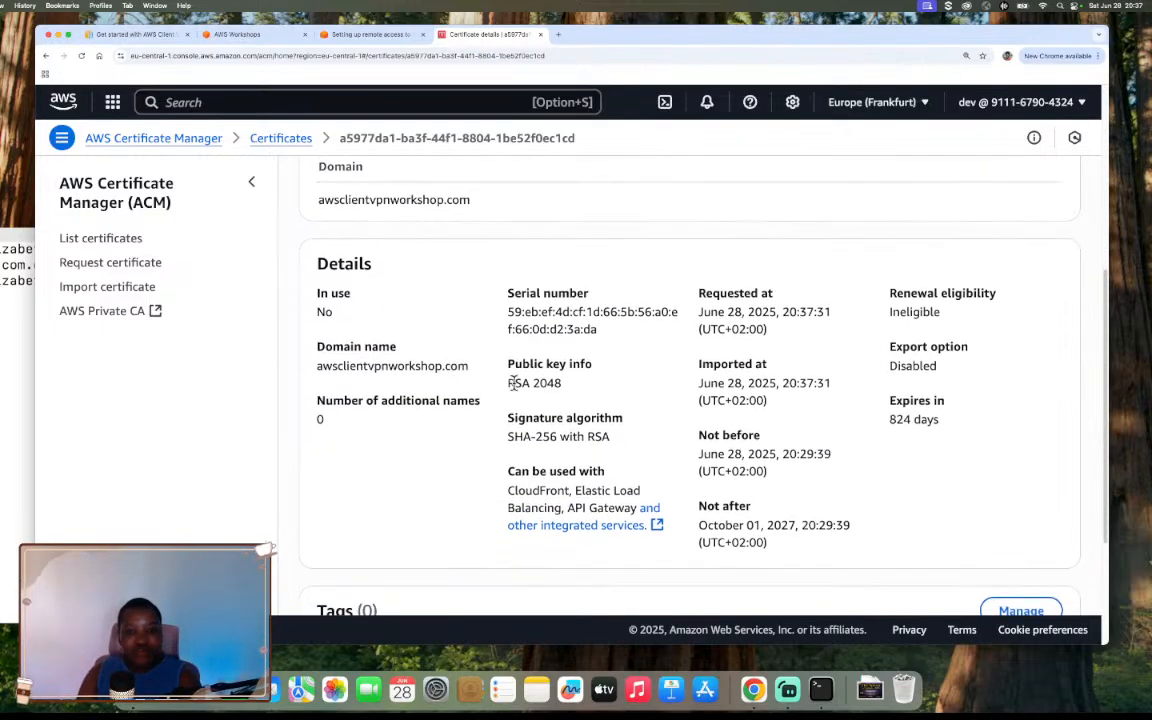
pyautogui.moveTo(510, 384); pyautogui.dragTo(563, 385)
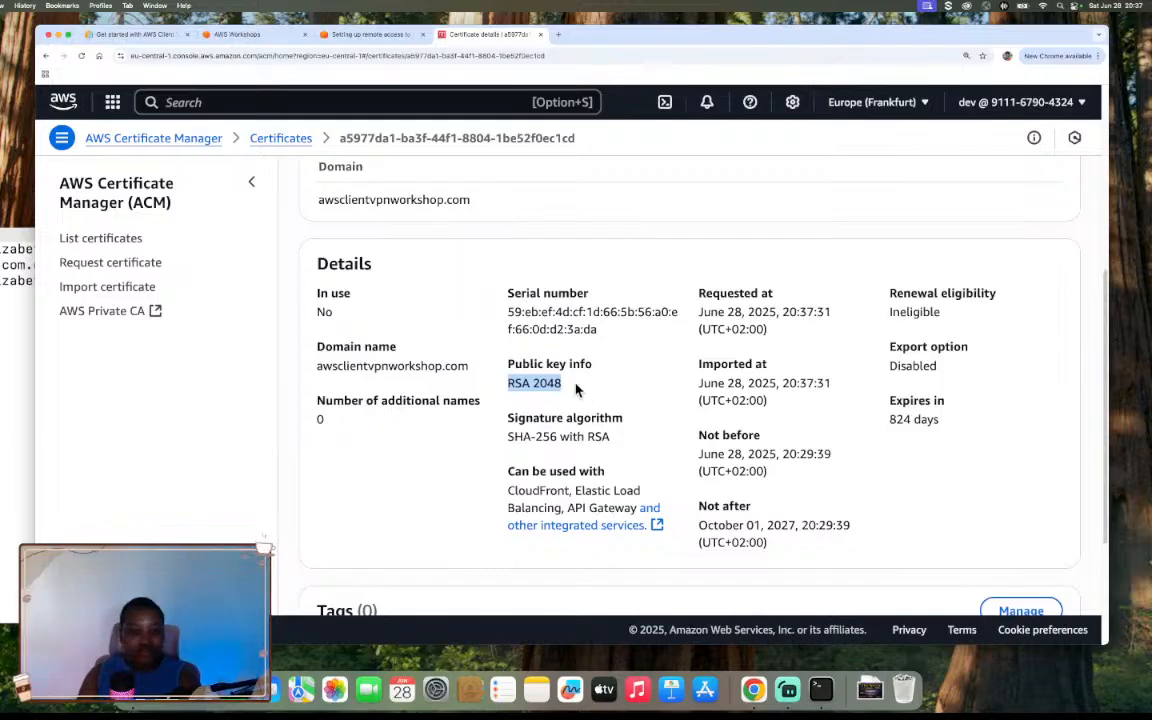
pyautogui.scroll(-4, 580, 392)
pyautogui.scroll(10, 575, 390)
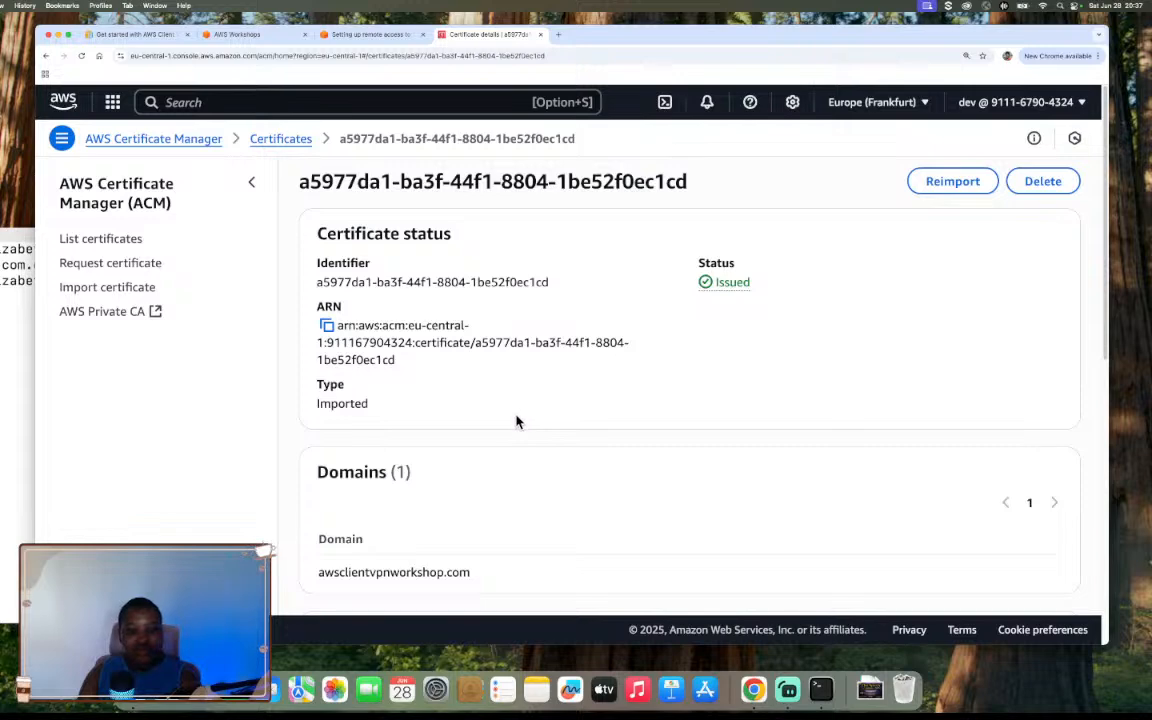
pyautogui.scroll(-2, 515, 420)
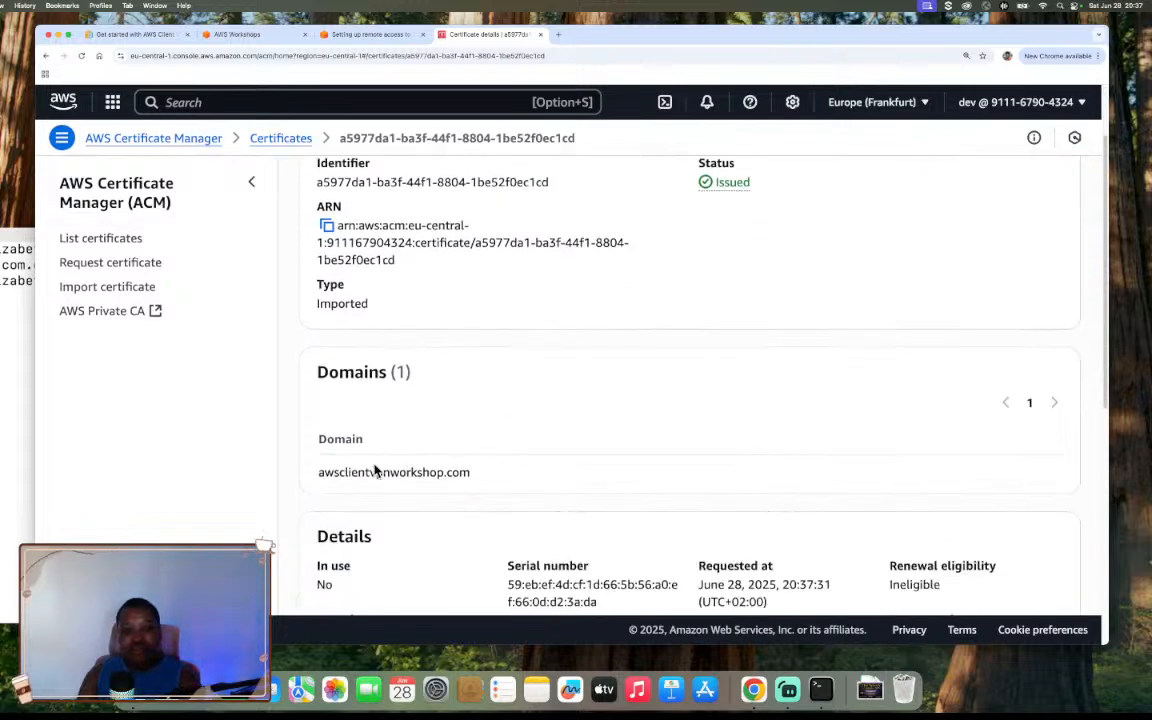
pyautogui.scroll(-1, 374, 469)
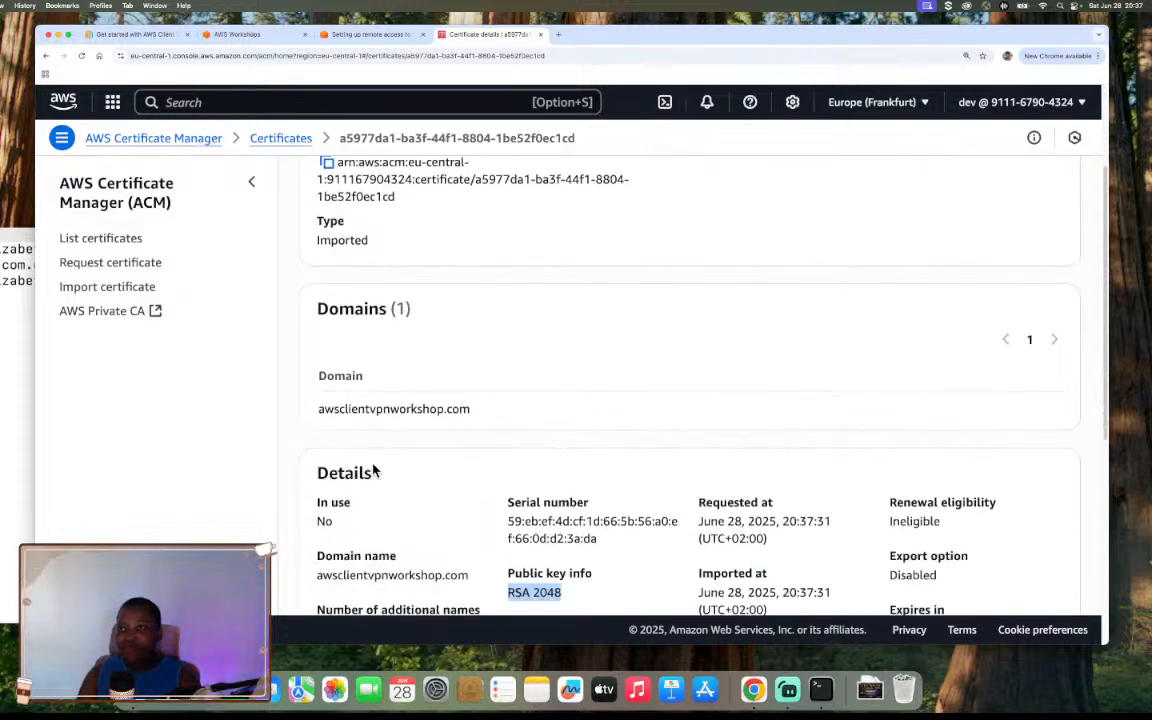
pyautogui.moveTo(318, 414); pyautogui.dragTo(470, 414)
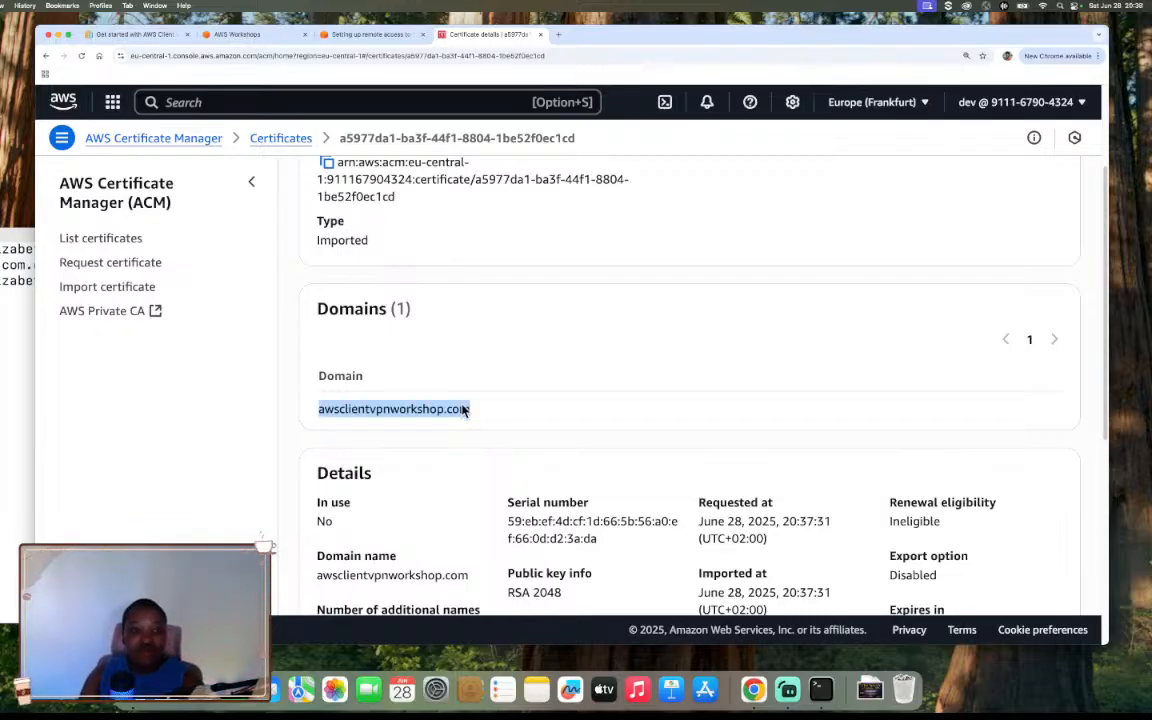
pyautogui.click(337, 366)
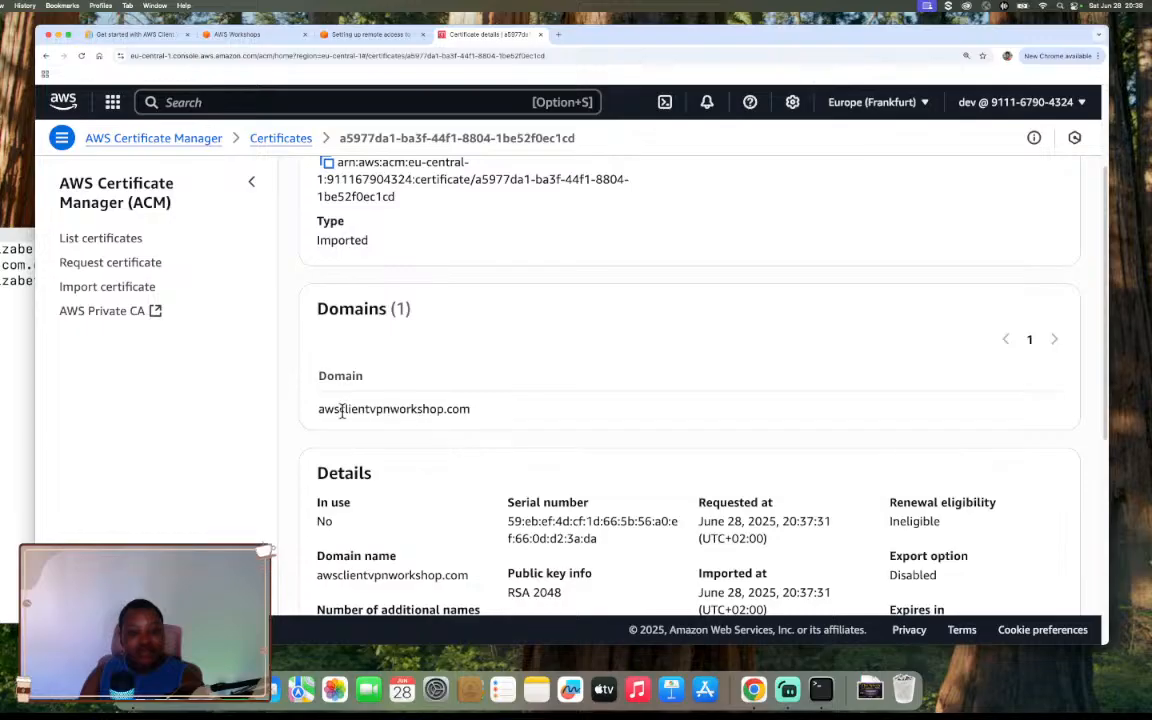
pyautogui.moveTo(319, 413); pyautogui.dragTo(481, 419)
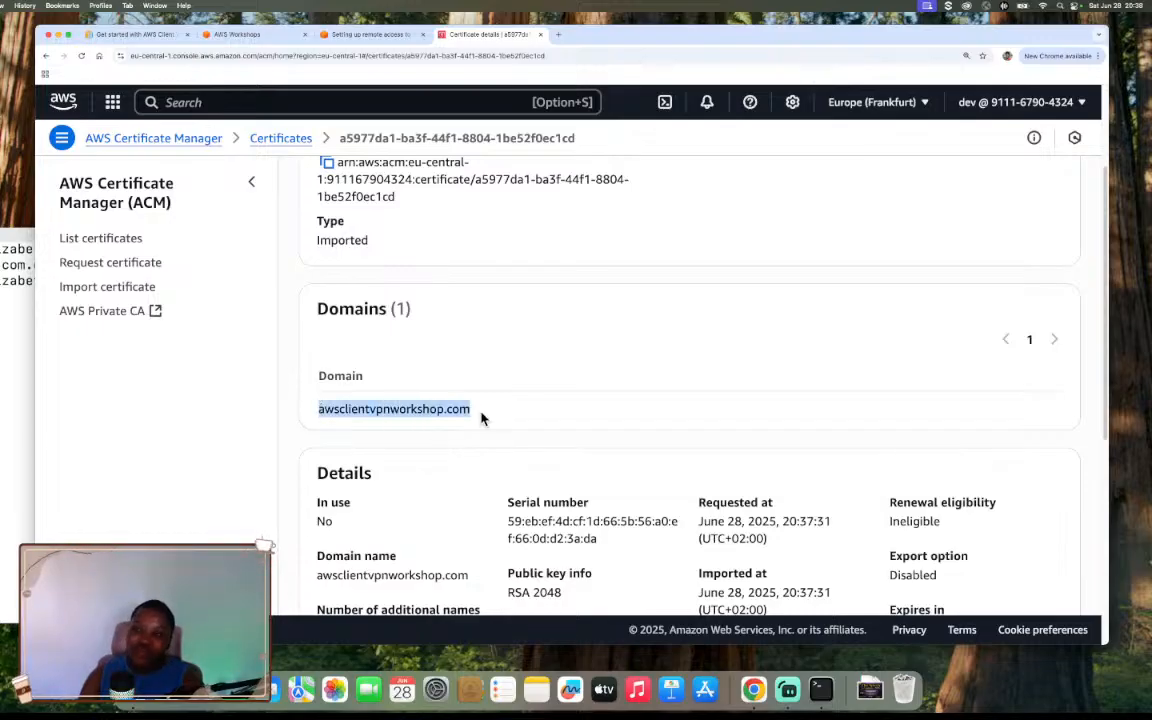
pyautogui.scroll(-3, 295, 320)
pyautogui.scroll(5, 296, 321)
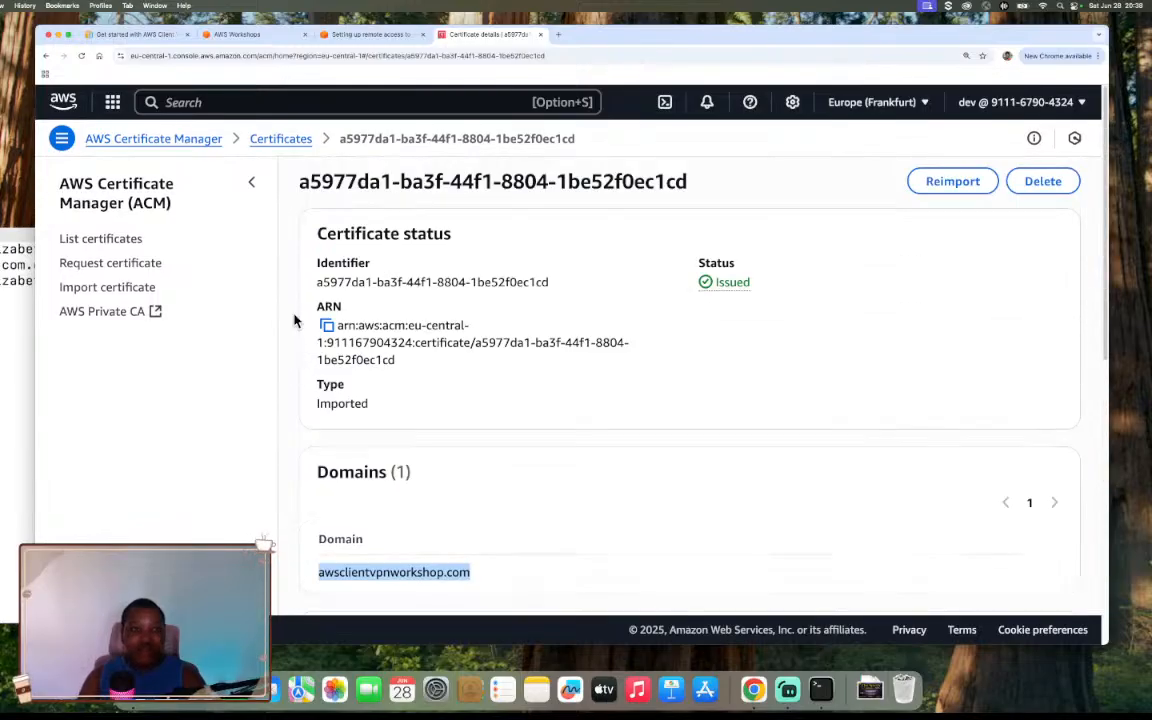
# View the list of certificates, and read on in workshop Lab 3.2 to the client certificate import instructions
pyautogui.click(298, 146)
pyautogui.moveTo(768, 338); pyautogui.dragTo(657, 345)
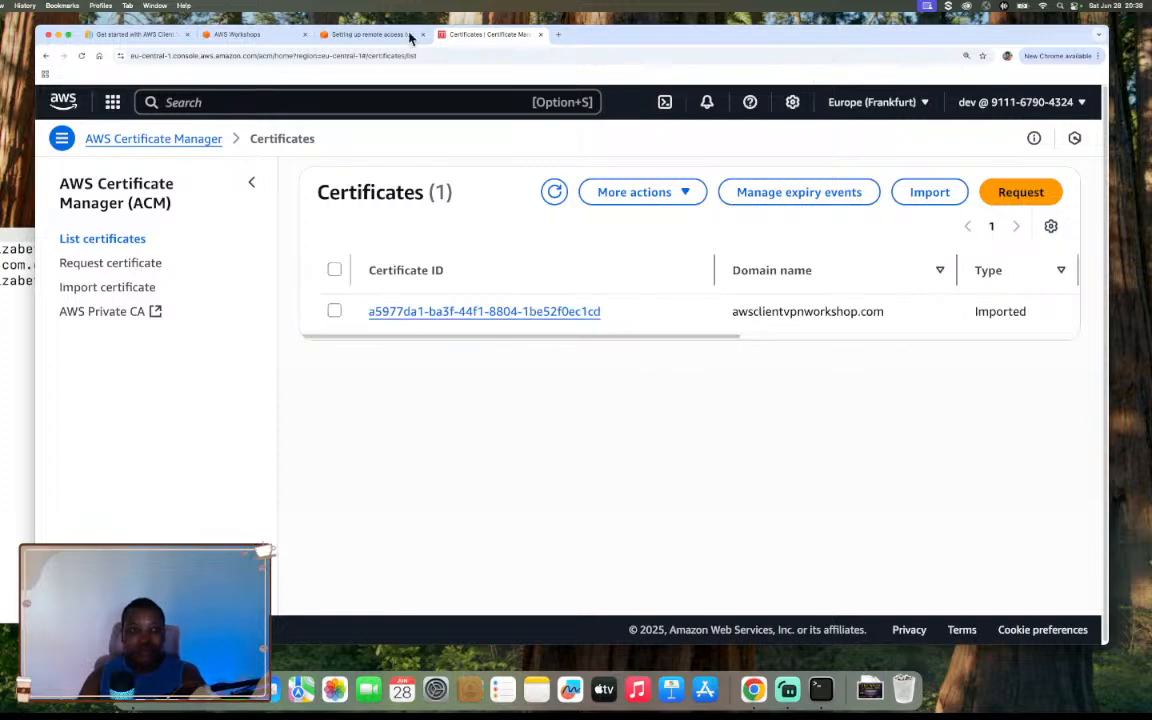
pyautogui.click(365, 34)
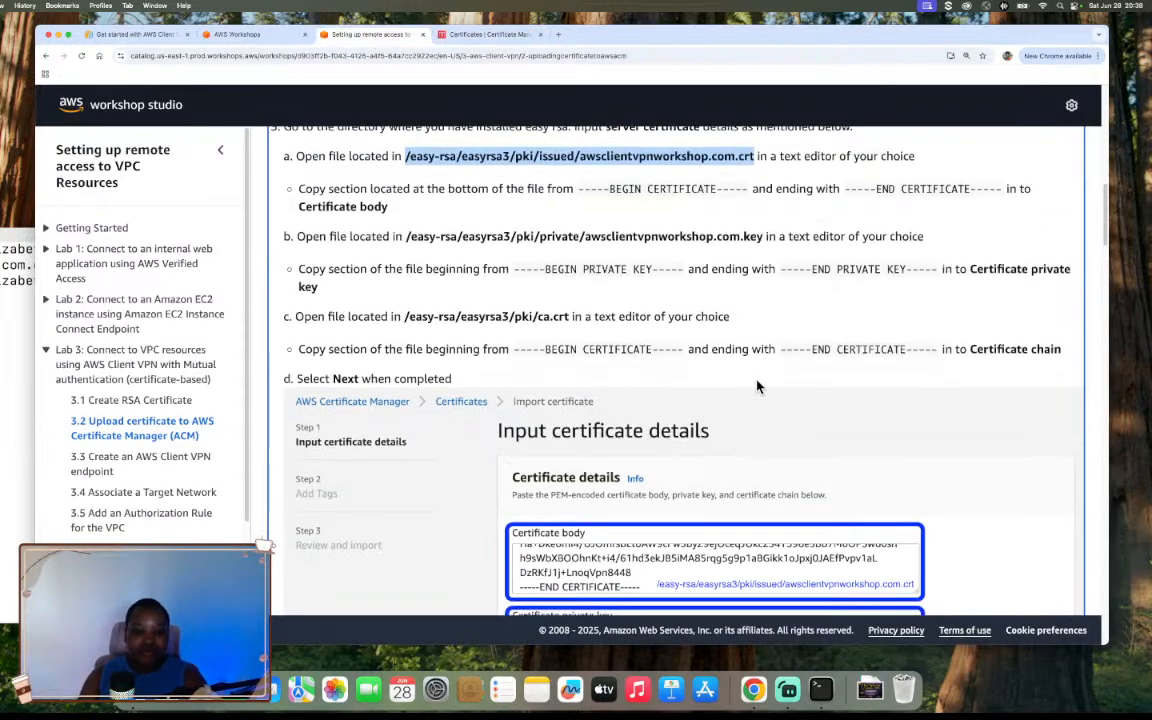
pyautogui.scroll(-15, 757, 386)
pyautogui.scroll(-5, 757, 381)
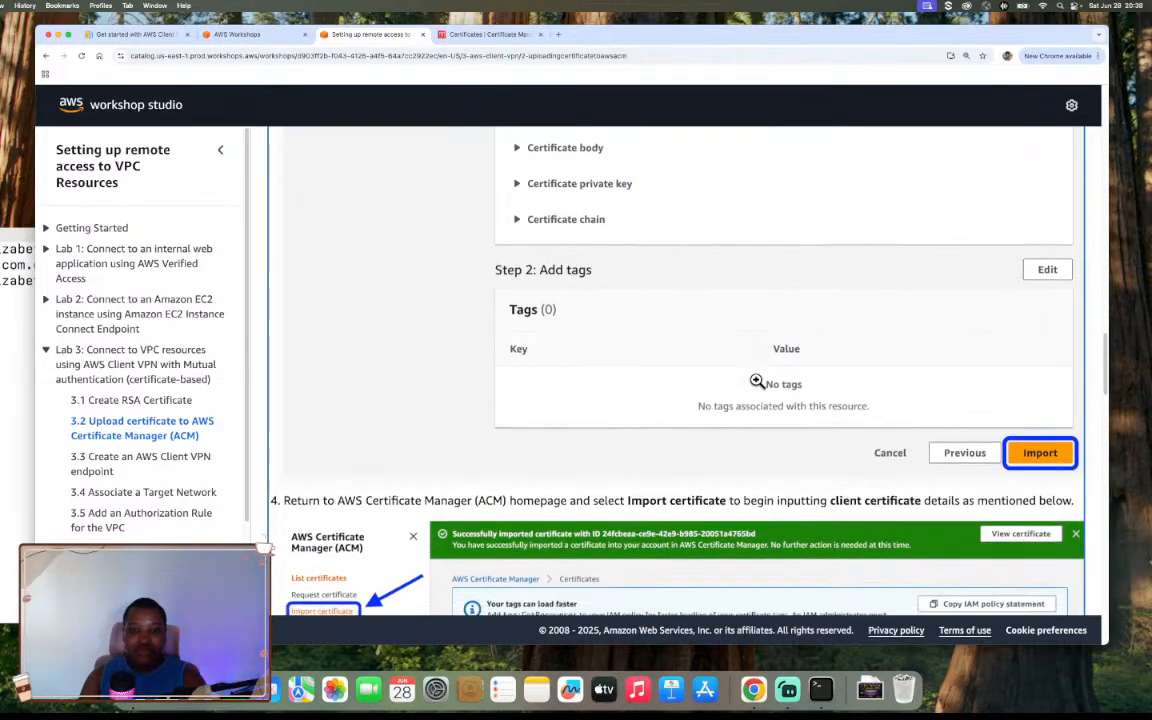
# Review the workshop's instructions for importing the server certificate and starting the client certificate import
pyautogui.scroll(-3, 757, 381)
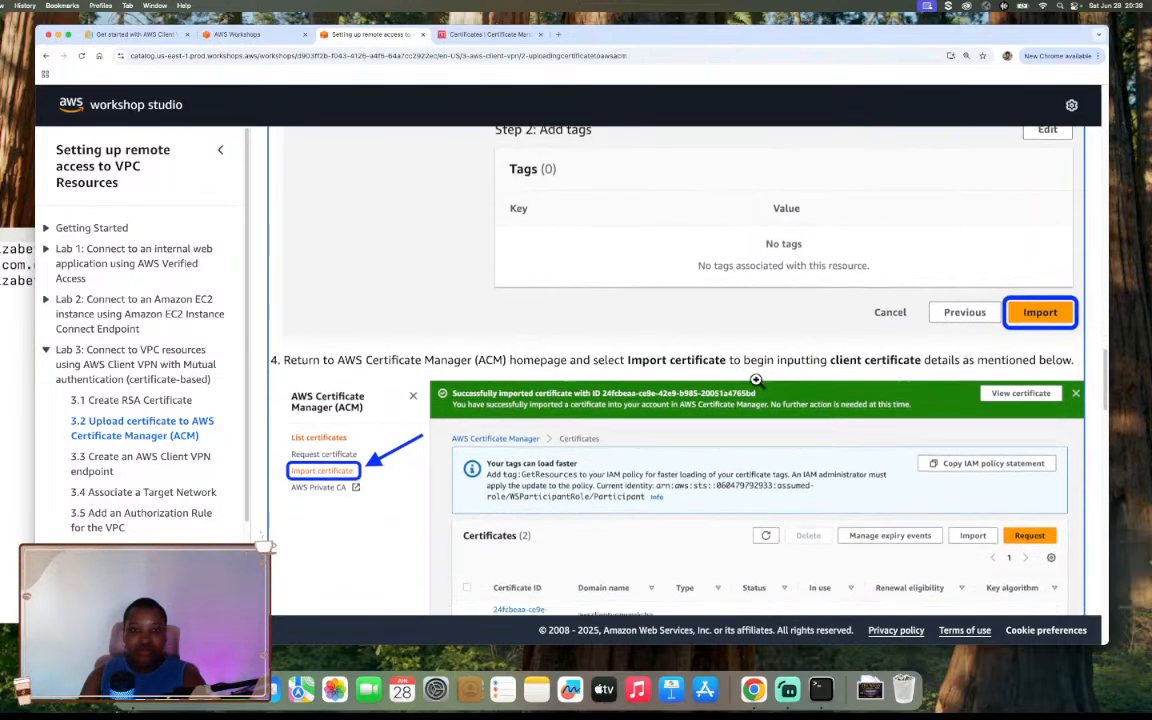
pyautogui.scroll(7, 757, 381)
pyautogui.scroll(3, 757, 381)
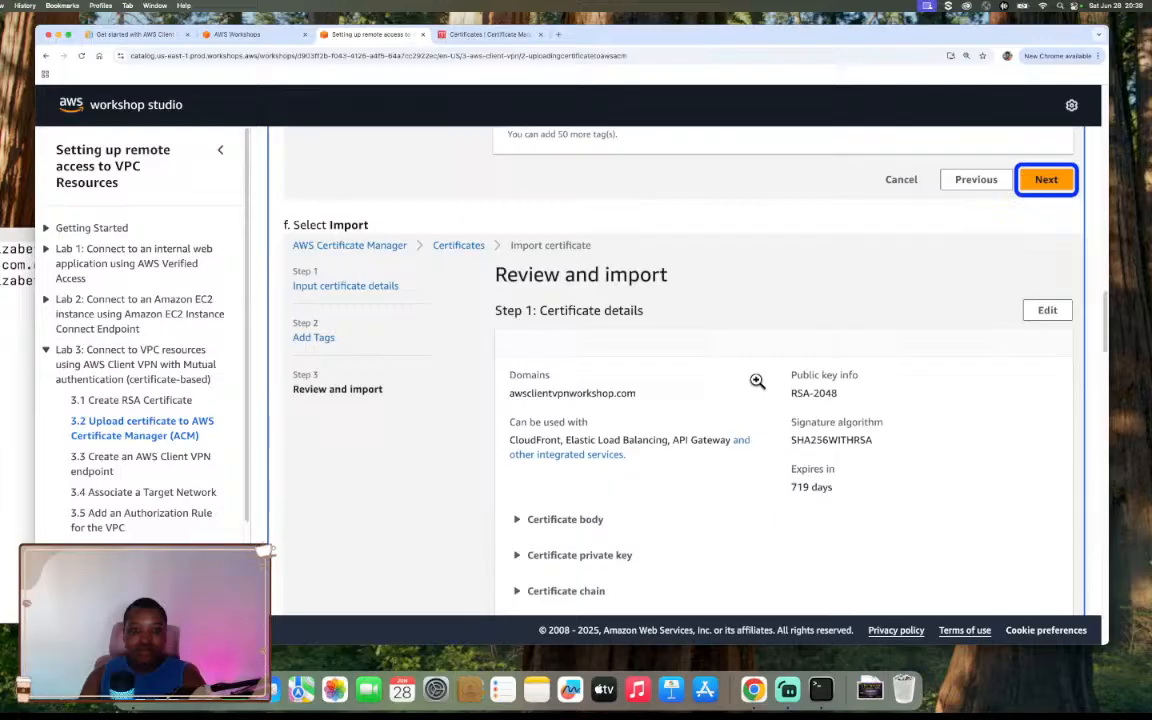
pyautogui.scroll(-9, 757, 381)
pyautogui.scroll(-3, 757, 381)
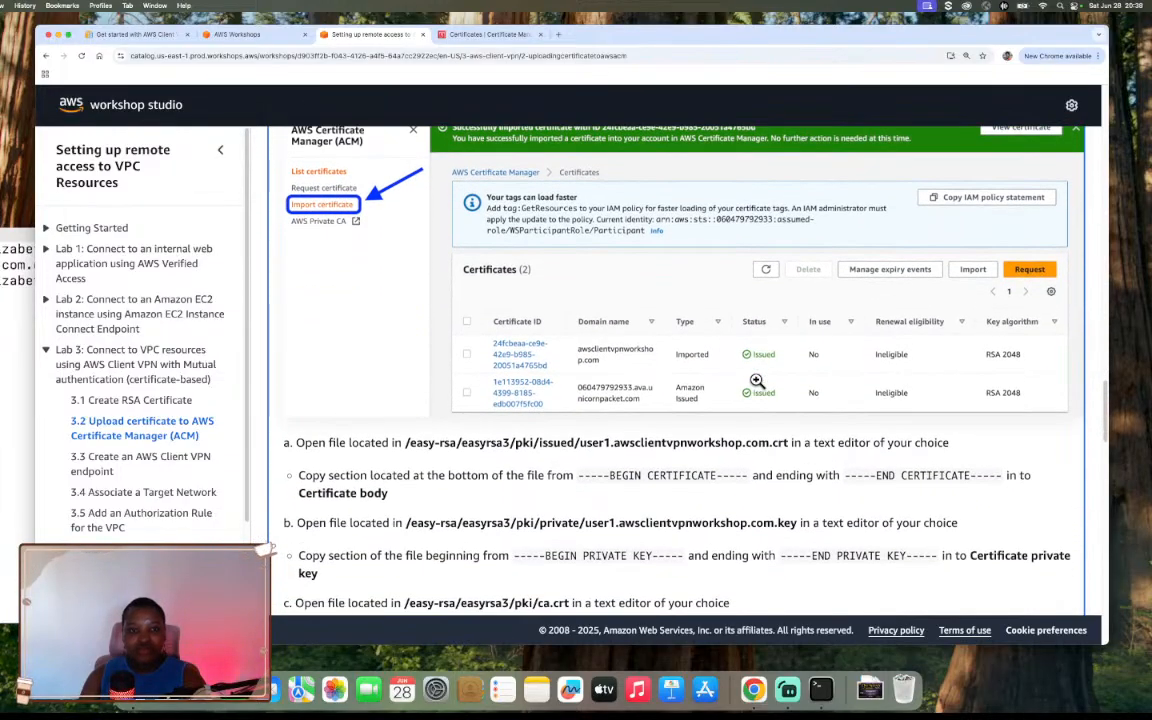
pyautogui.scroll(3, 757, 381)
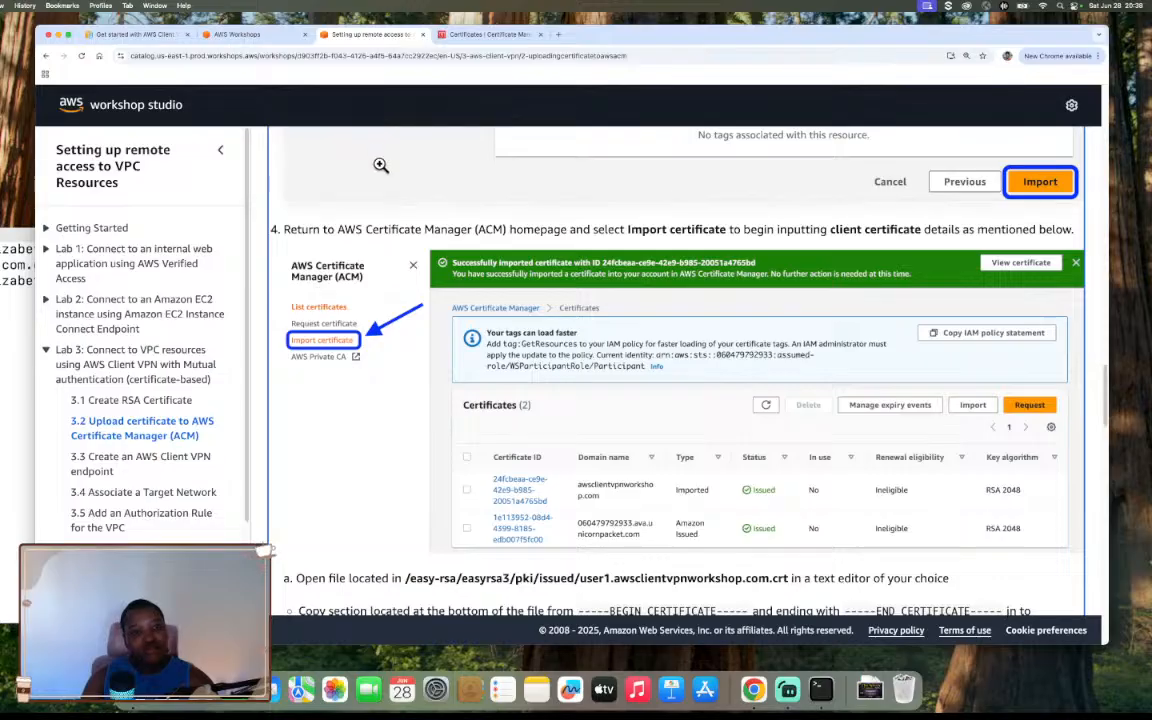
pyautogui.scroll(-2, 376, 158)
pyautogui.scroll(10, 379, 165)
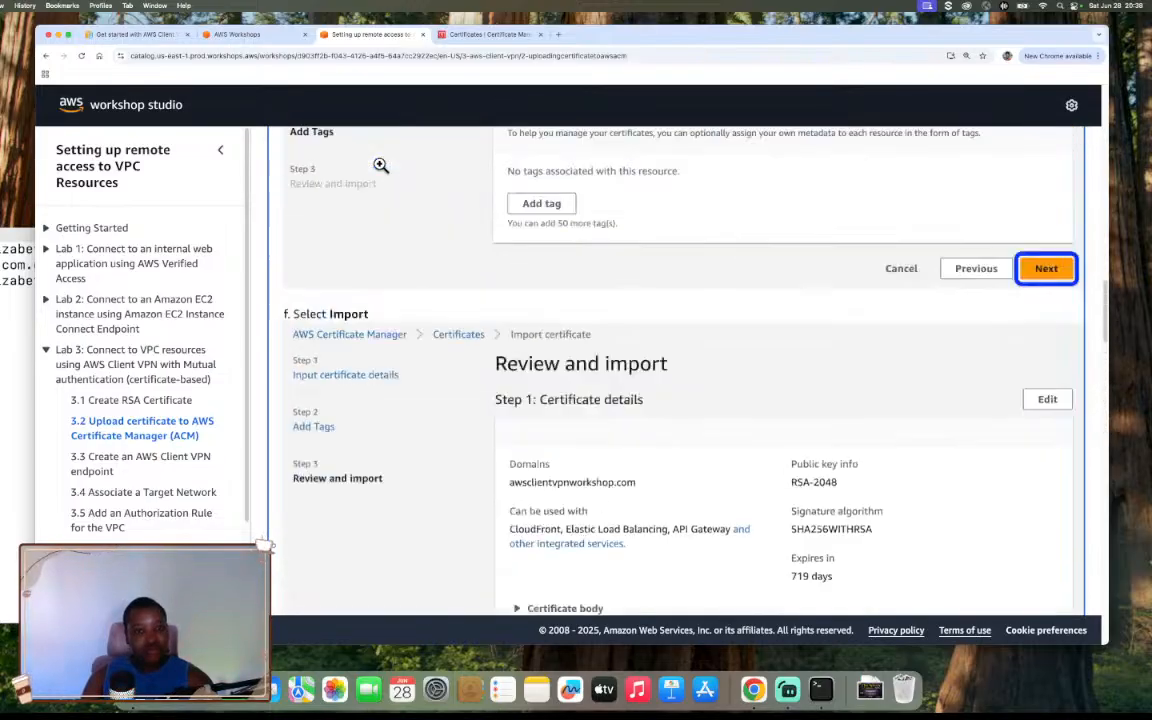
pyautogui.scroll(-3, 379, 163)
pyautogui.scroll(-20, 379, 163)
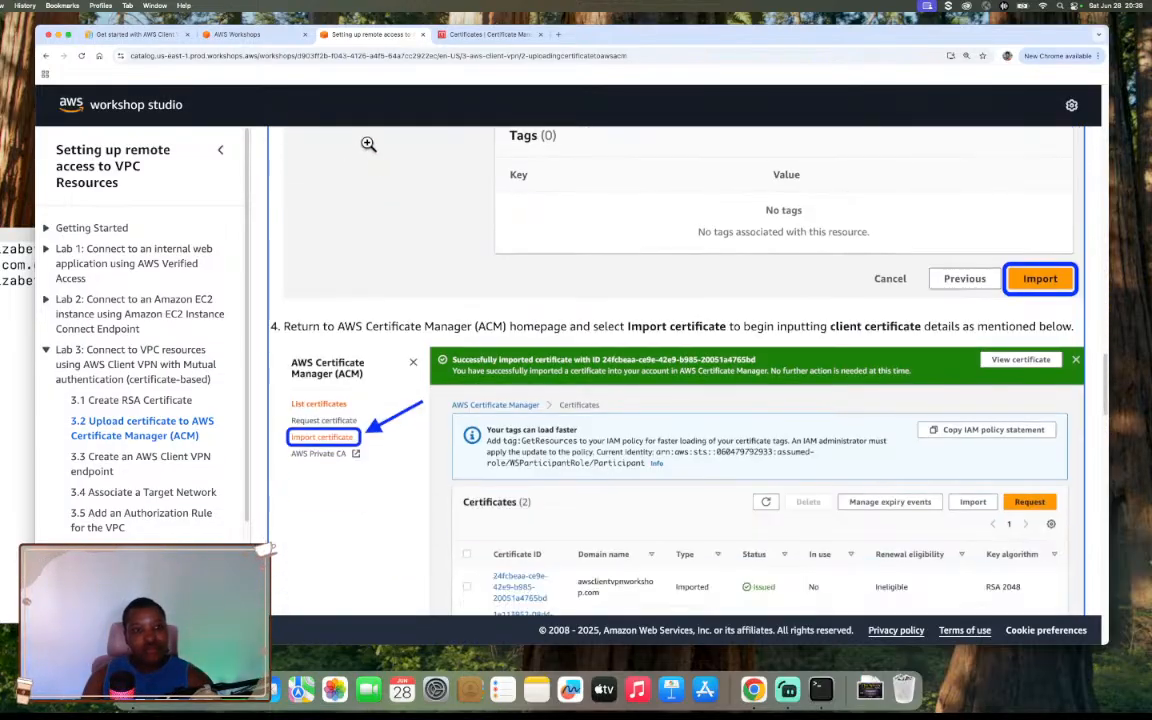
# Open a blank certificate import form in AWS Certificate Manager and look over its fields
pyautogui.click(487, 34)
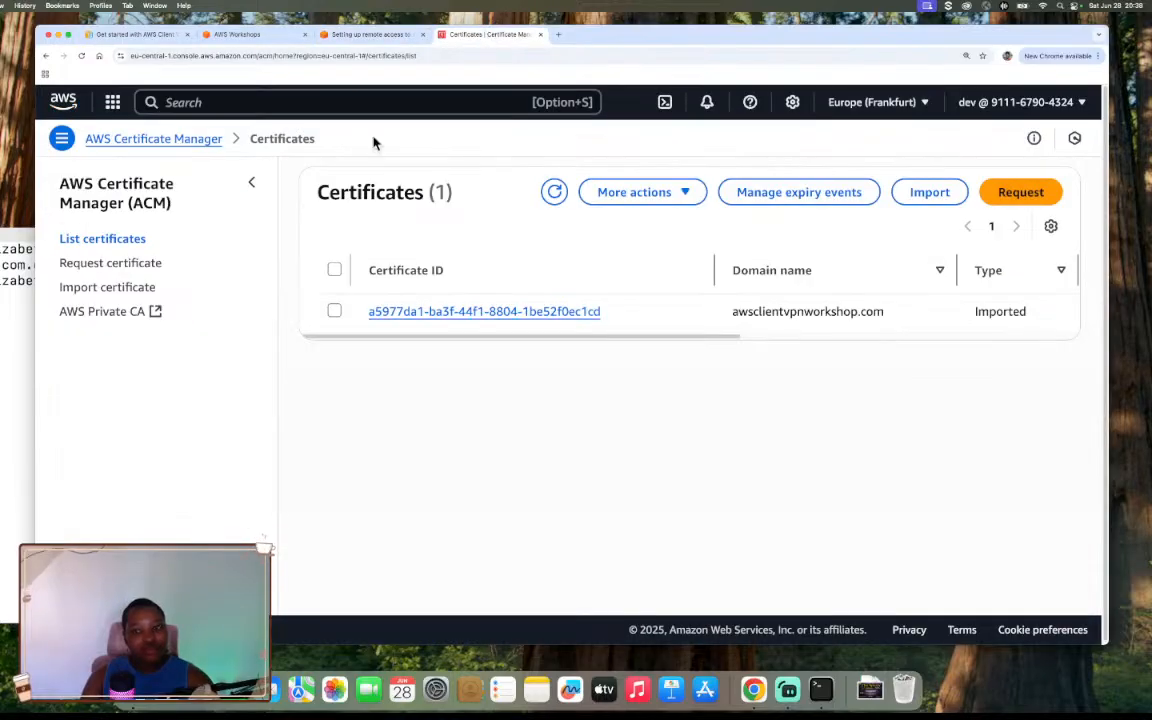
pyautogui.click(160, 138)
pyautogui.click(141, 293)
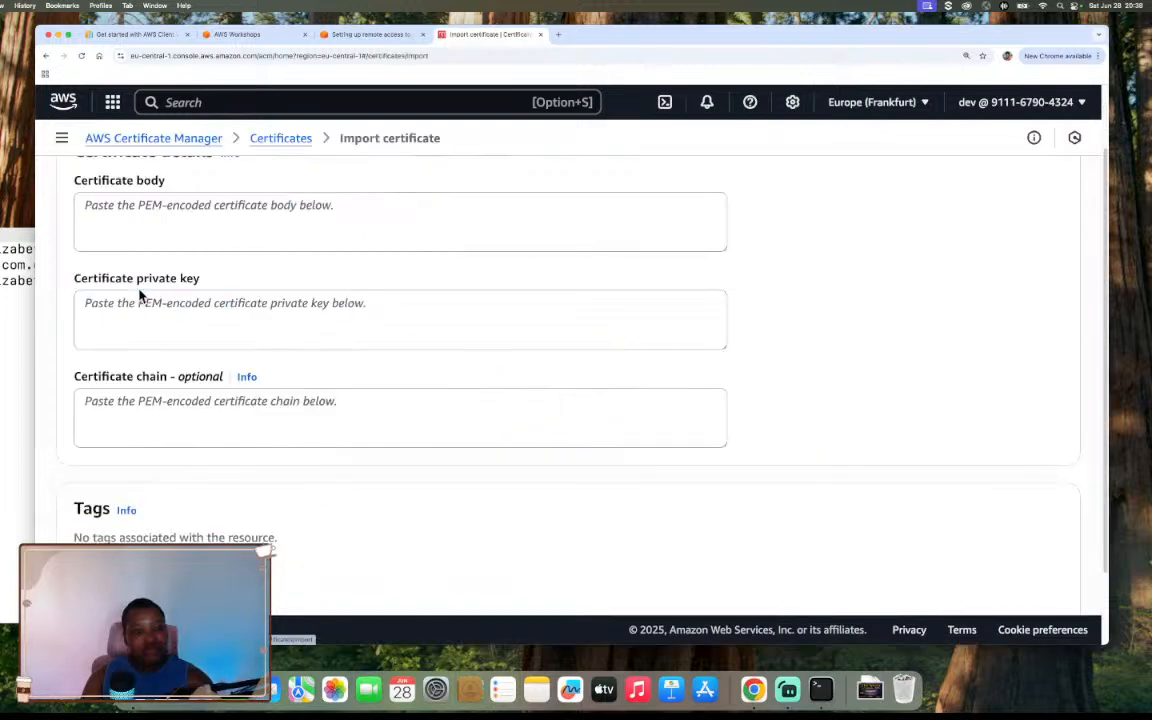
pyautogui.scroll(-2, 237, 211)
pyautogui.scroll(4, 237, 212)
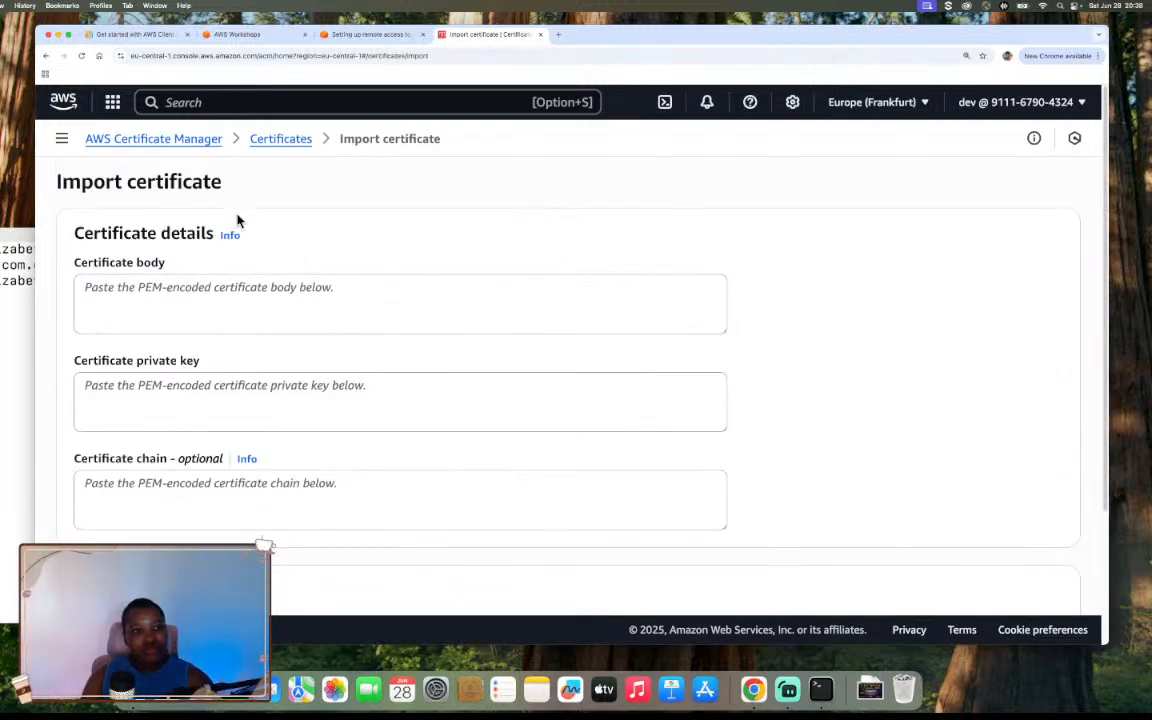
pyautogui.scroll(-3, 237, 220)
pyautogui.scroll(3, 237, 218)
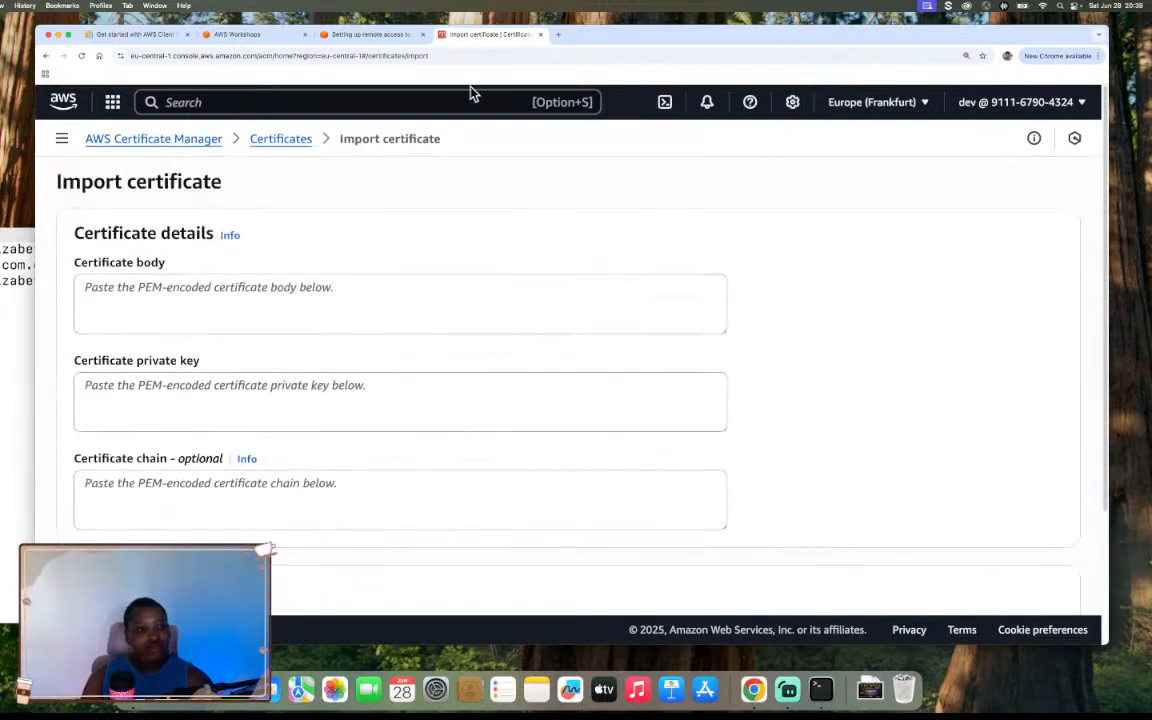
# Read in workshop Lab 3.2 which user1 certificate, private key and CA files the client certificate import requires
pyautogui.click(372, 35)
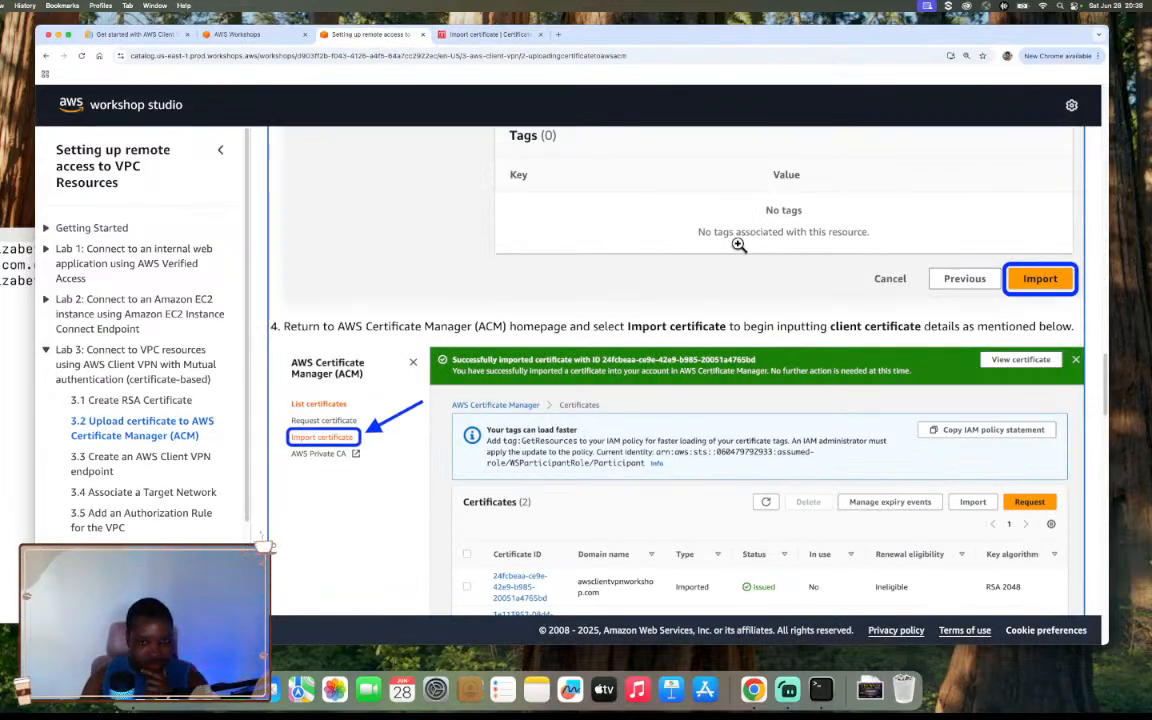
pyautogui.scroll(-5, 738, 241)
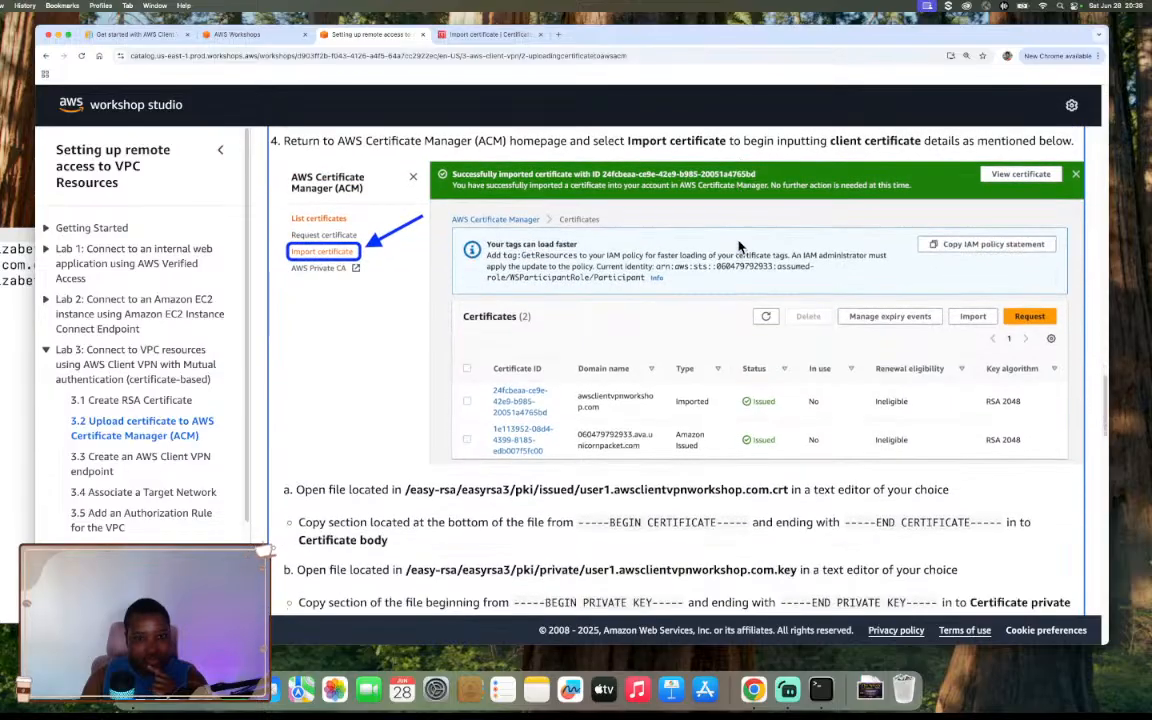
pyautogui.scroll(-2, 738, 245)
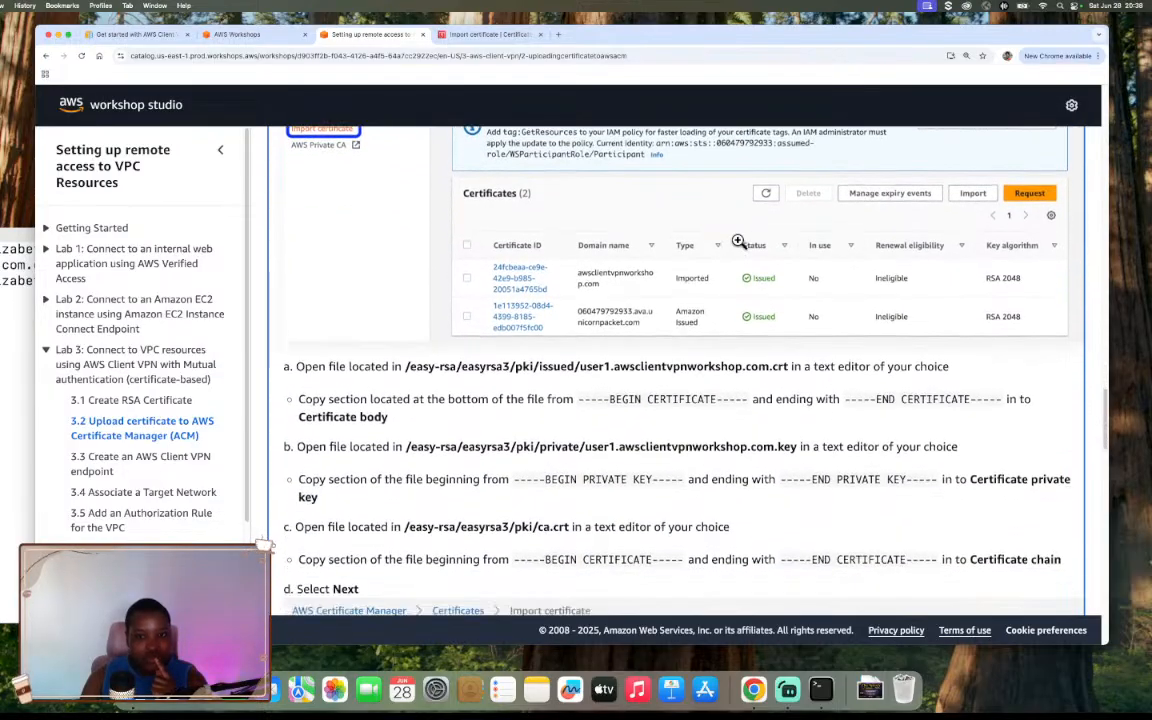
pyautogui.scroll(-3, 738, 241)
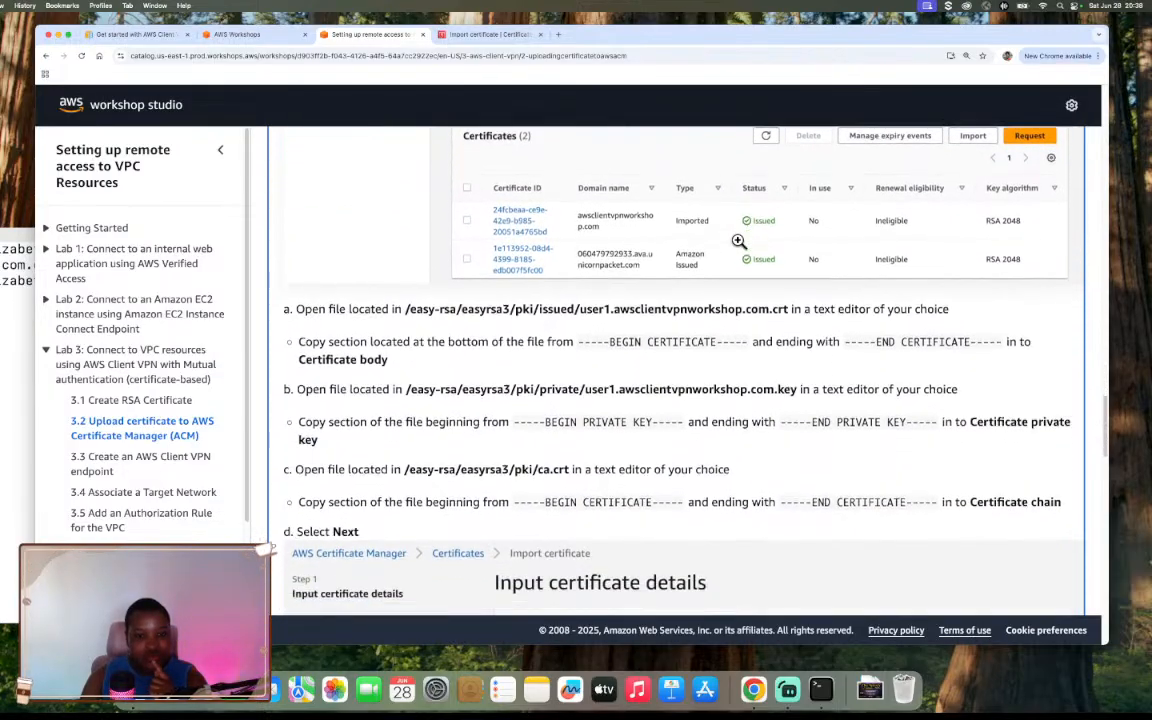
pyautogui.scroll(-9, 738, 241)
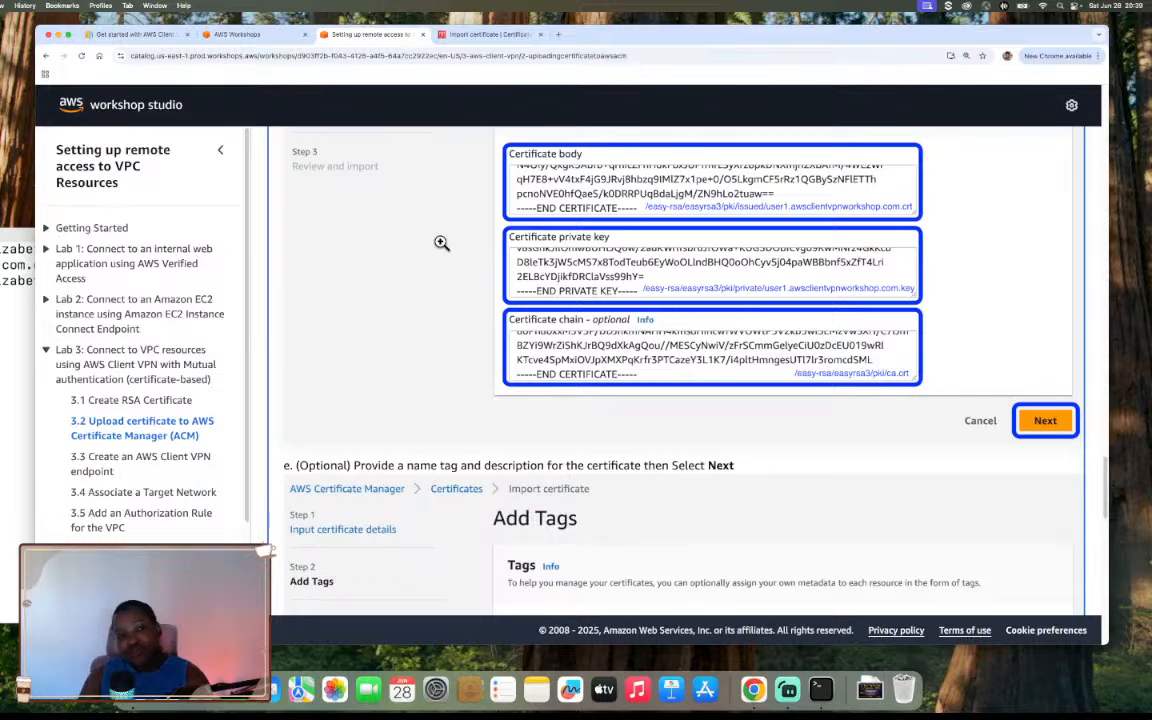
pyautogui.scroll(-1, 441, 243)
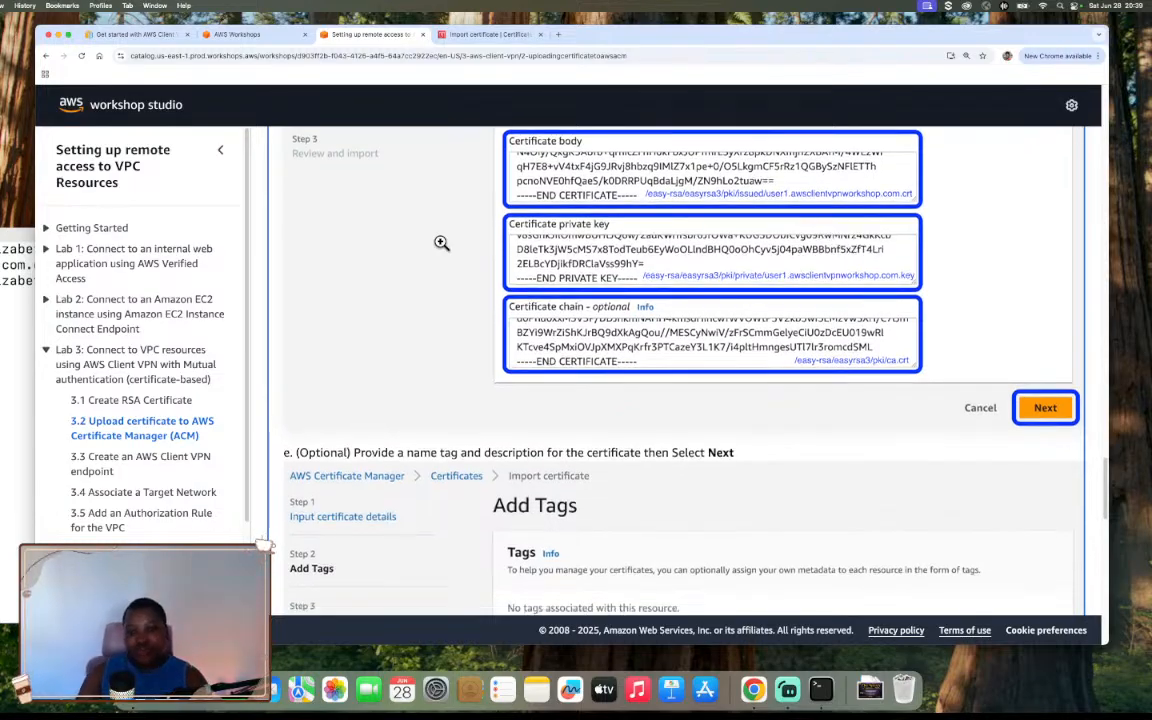
pyautogui.scroll(-1, 441, 243)
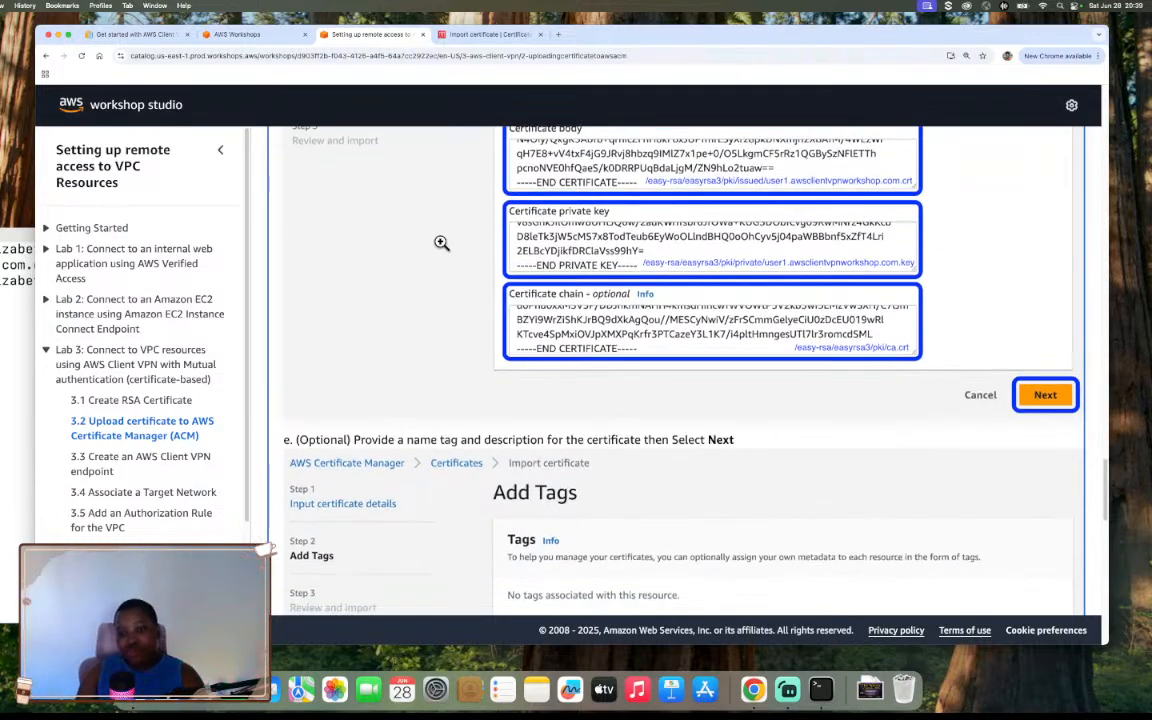
pyautogui.scroll(-2, 441, 243)
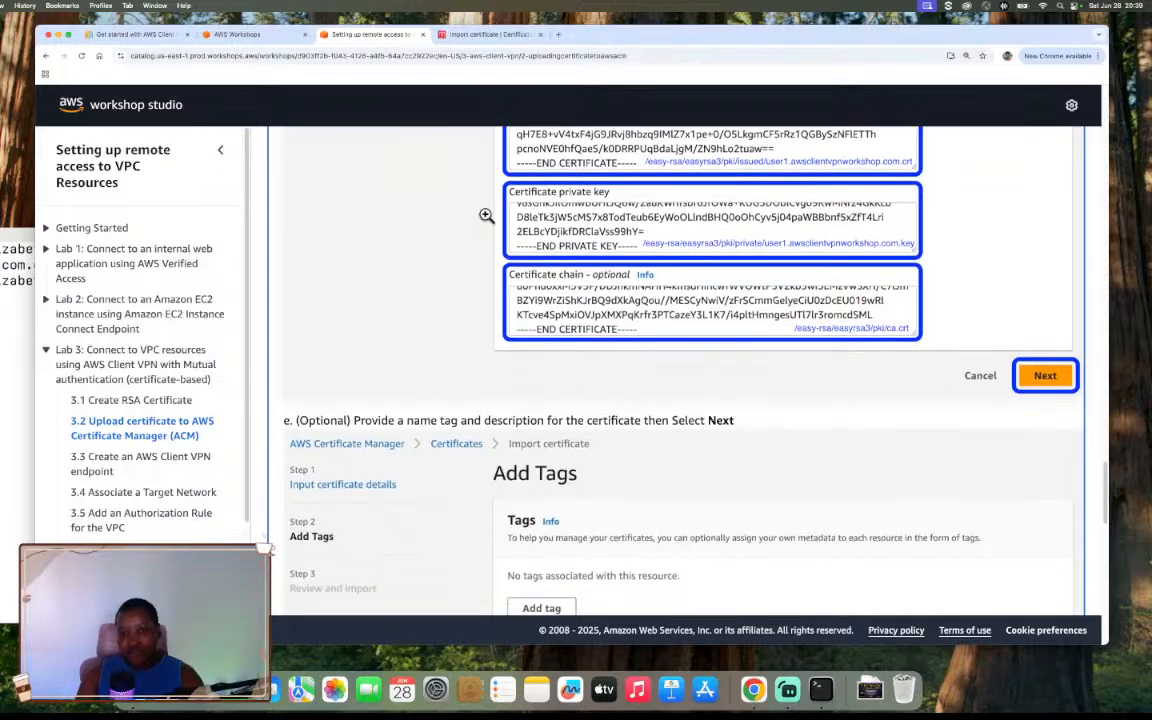
pyautogui.scroll(-8, 450, 216)
pyautogui.scroll(15, 449, 213)
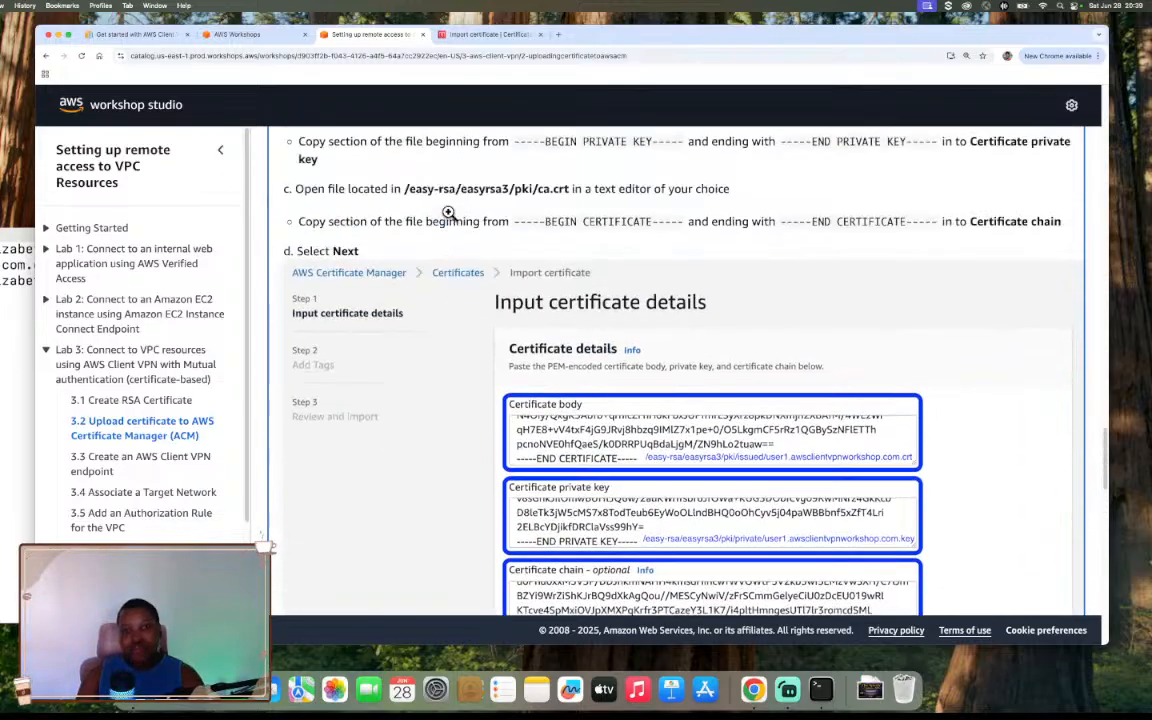
pyautogui.scroll(4, 449, 213)
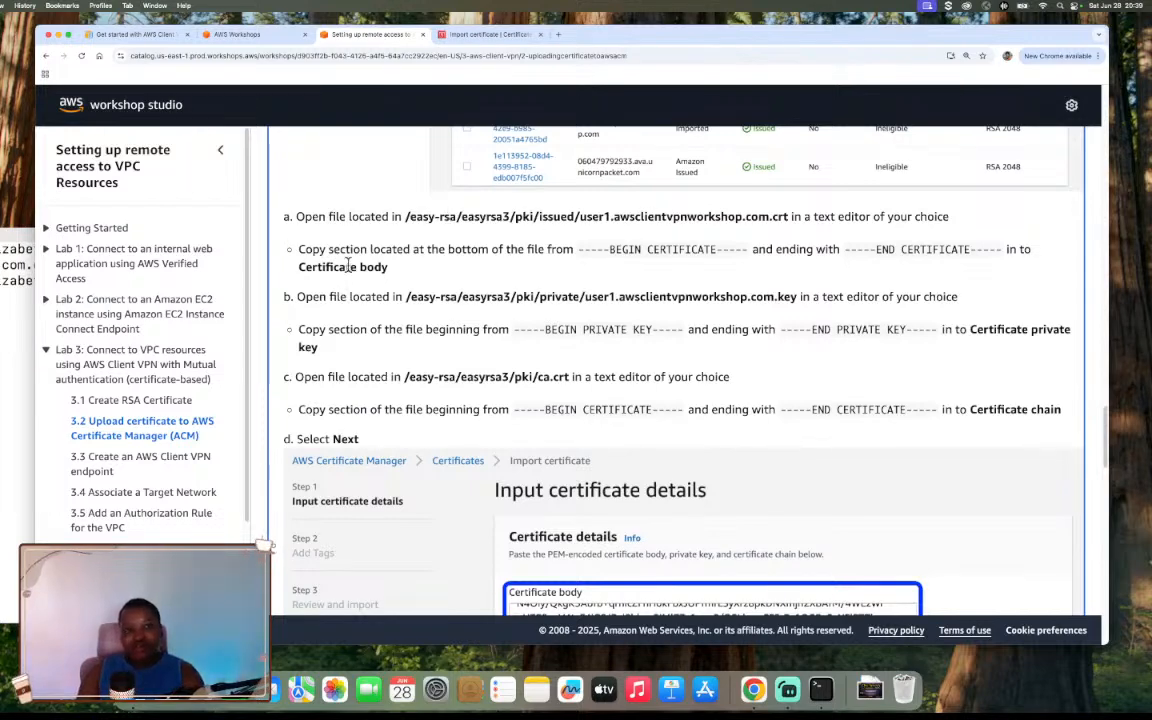
pyautogui.scroll(-1, 358, 251)
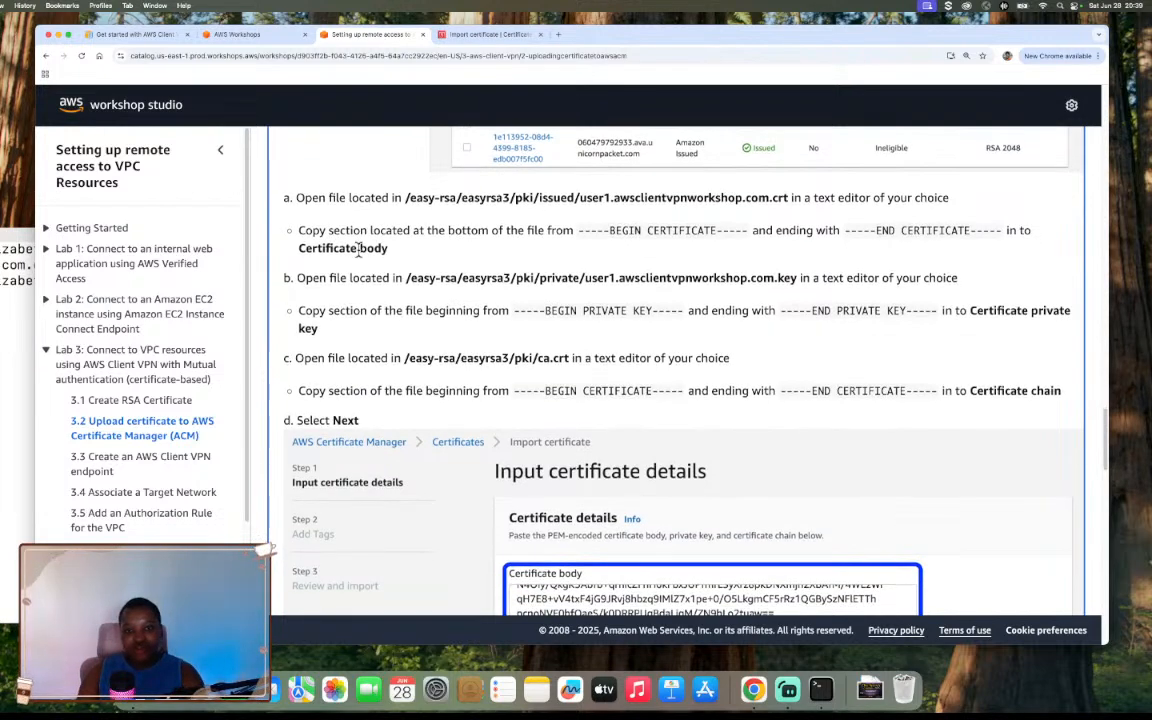
pyautogui.scroll(3, 358, 251)
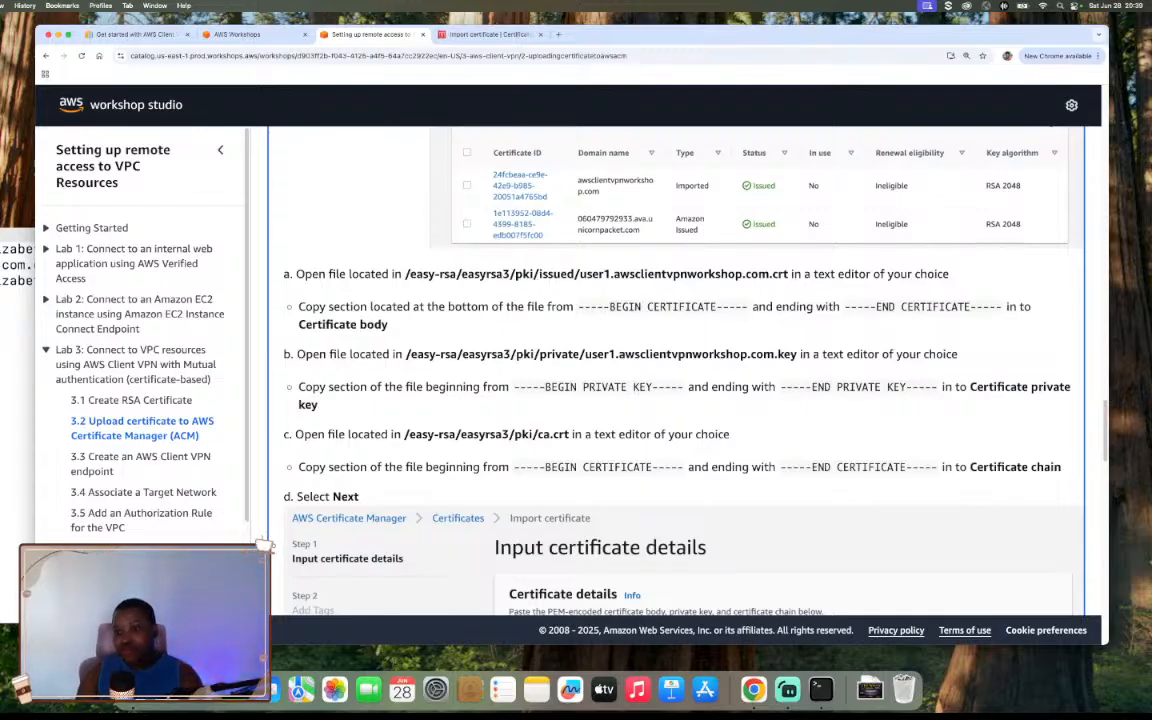
# Compare the client import instructions with the earlier server ones, and check the closing steps of Lab 3.2
pyautogui.scroll(2, 966, 430)
pyautogui.scroll(-10, 968, 422)
pyautogui.scroll(8, 968, 420)
pyautogui.scroll(6, 968, 420)
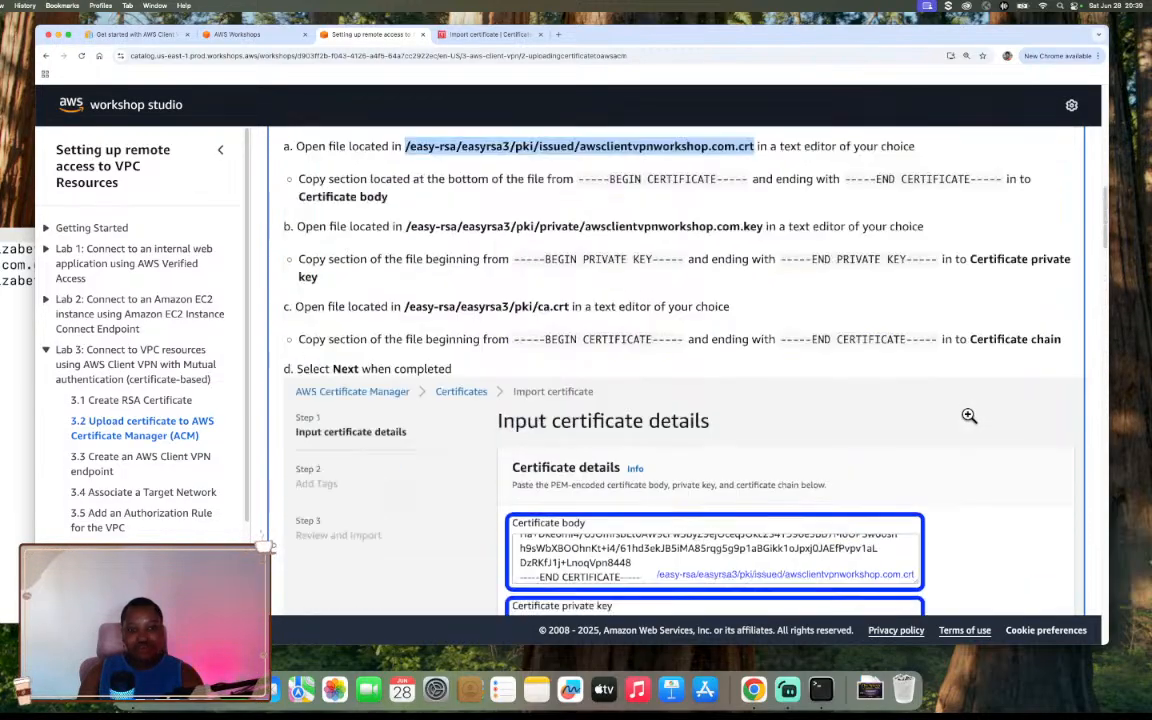
pyautogui.scroll(3, 968, 418)
pyautogui.scroll(10, 968, 420)
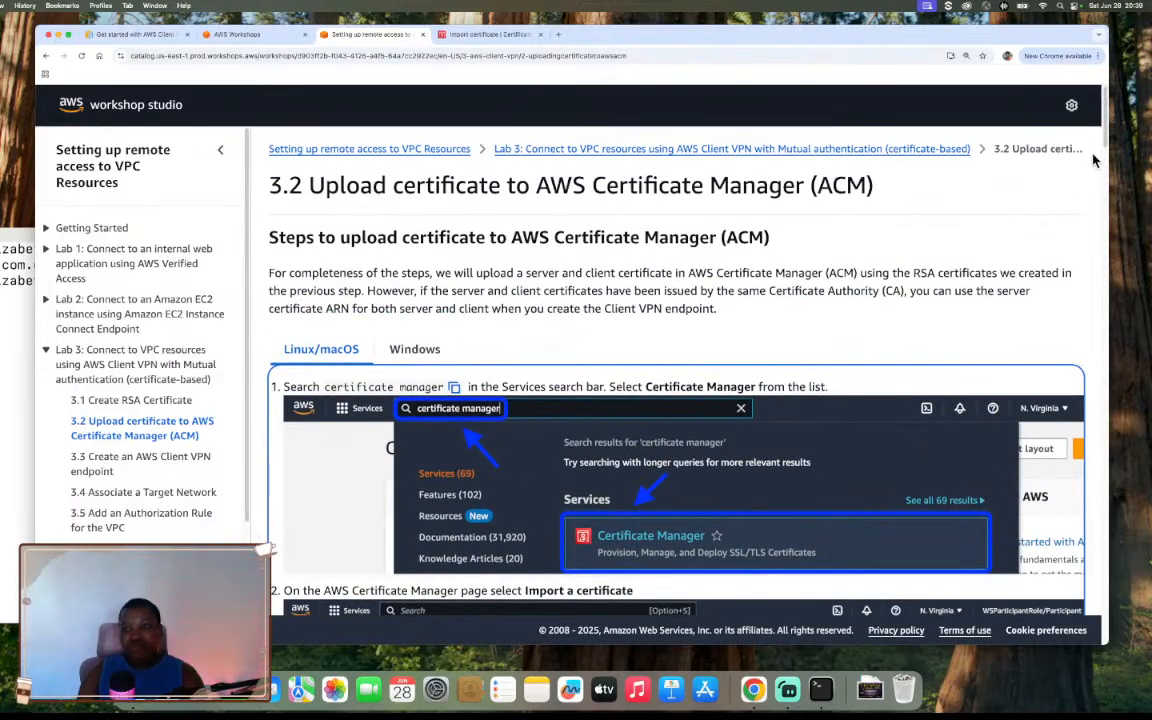
pyautogui.moveTo(1102, 140); pyautogui.dragTo(1084, 642)
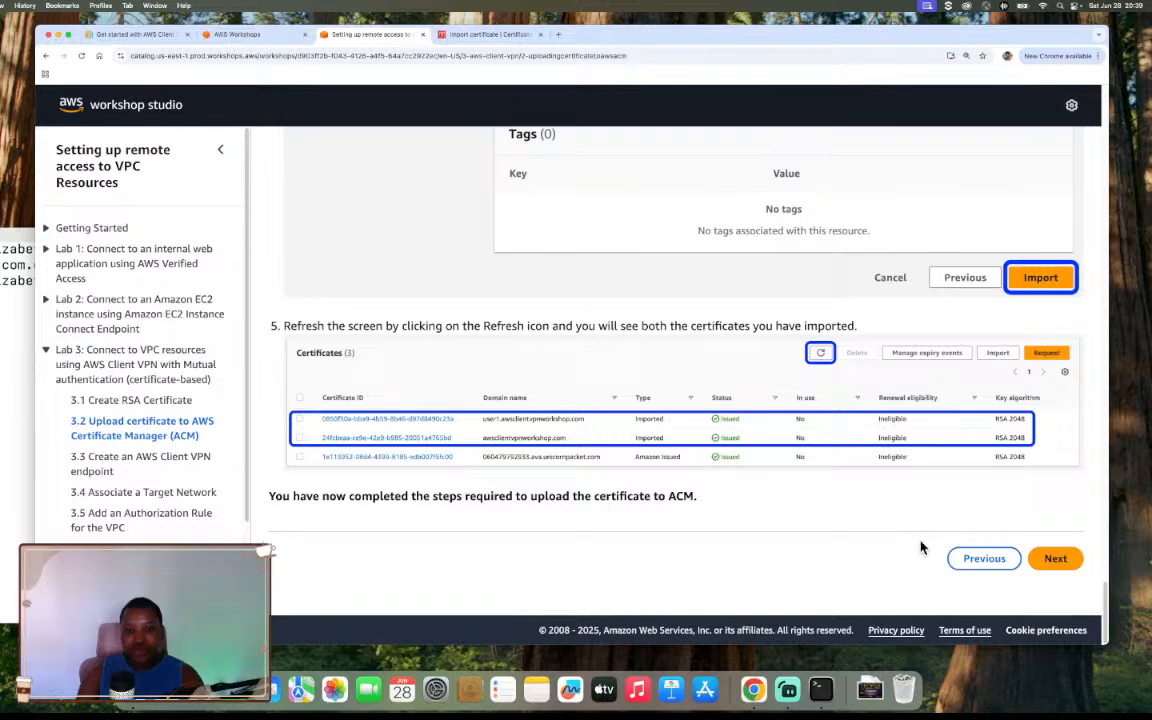
# Continue to workshop Lab 3.3 and review the Client VPN endpoint's settings, client IPv4 CIDR and first creation steps
pyautogui.click(1056, 559)
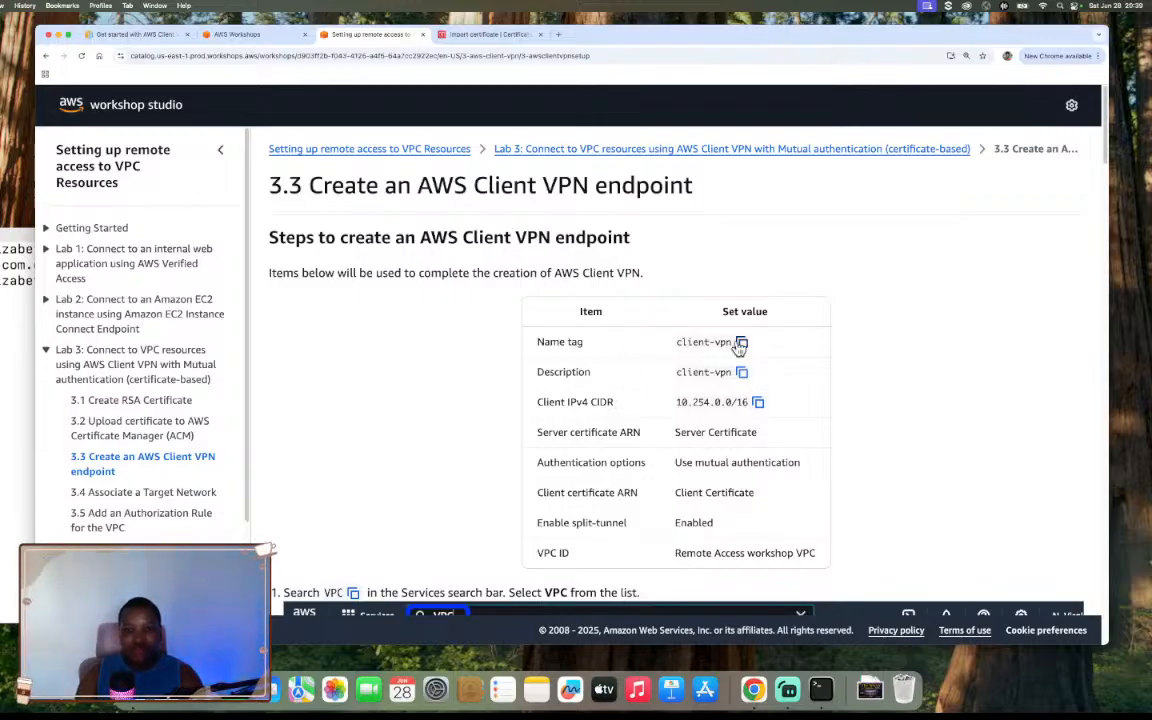
pyautogui.scroll(-1, 738, 342)
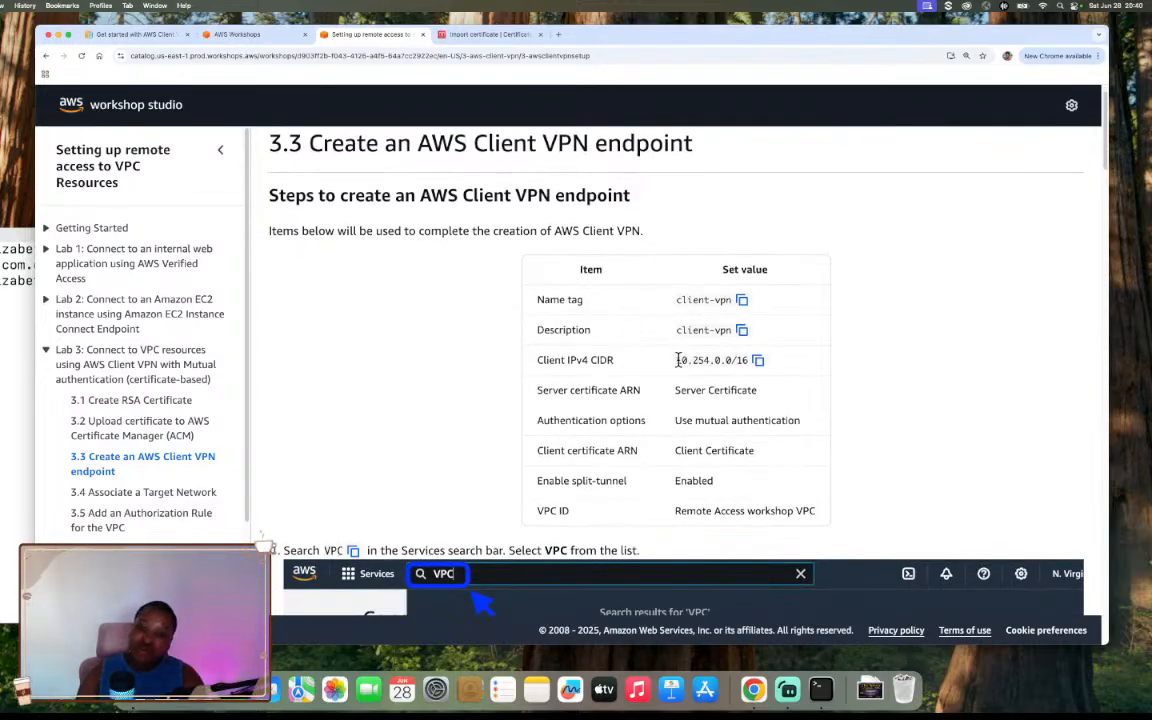
pyautogui.moveTo(677, 360); pyautogui.dragTo(750, 364)
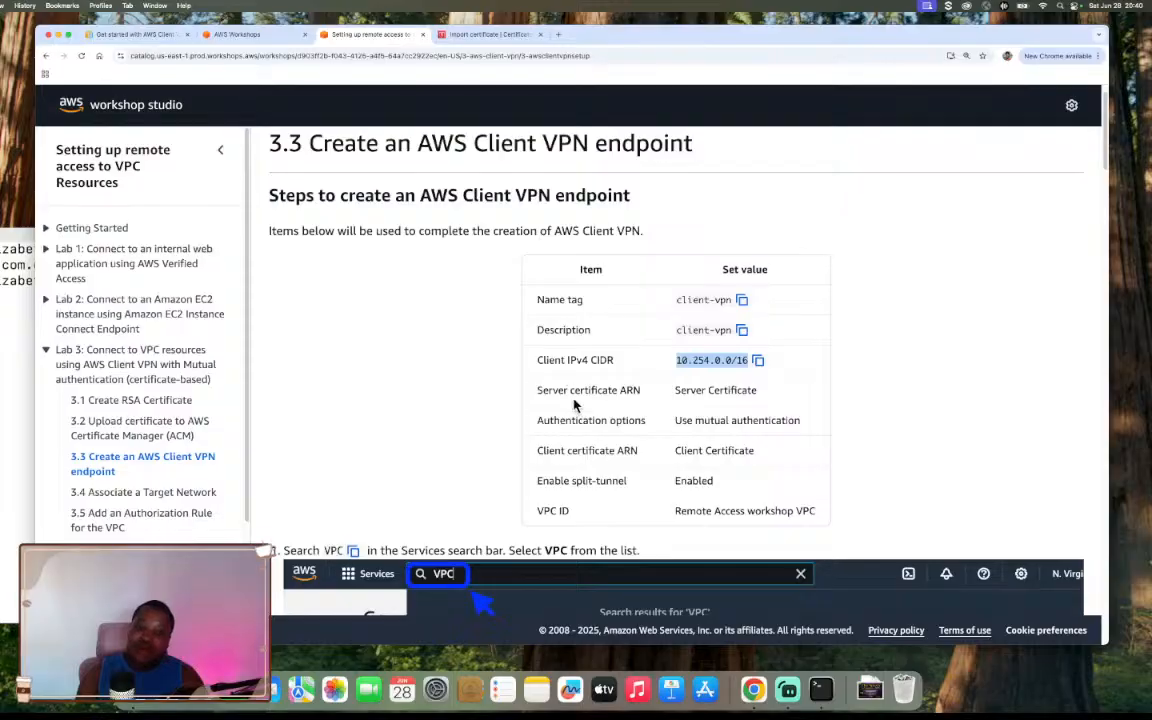
pyautogui.scroll(-10, 572, 395)
pyautogui.scroll(-3, 568, 391)
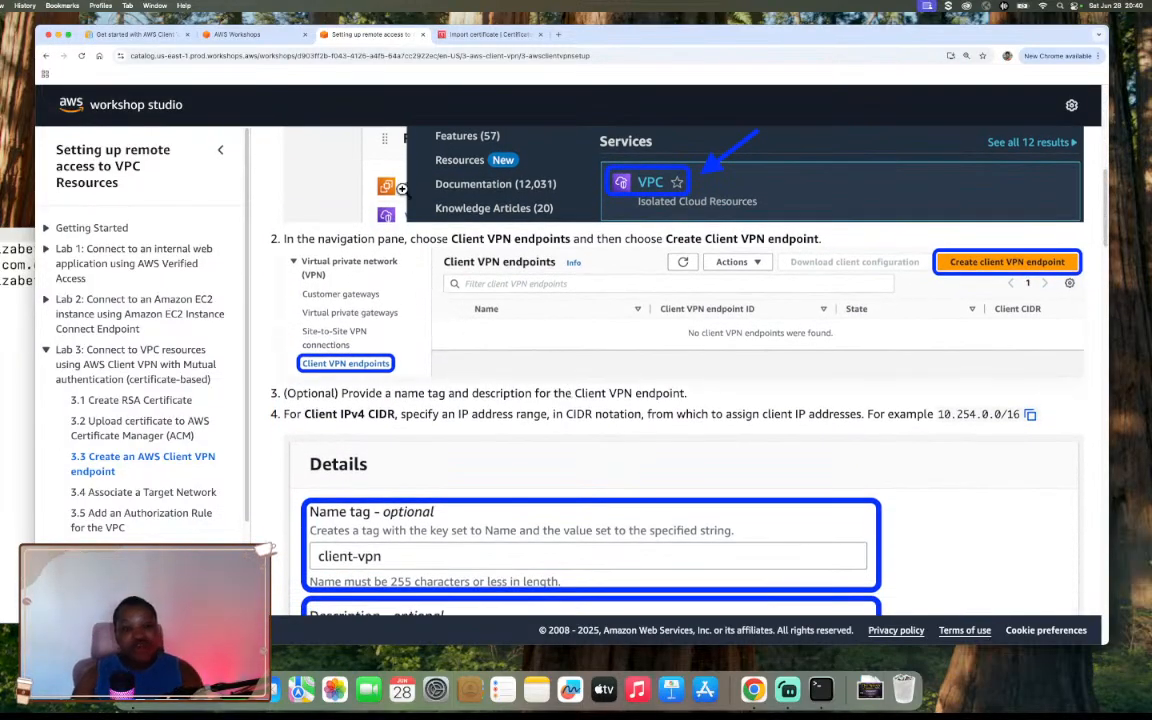
# Switch to the AWS console, search for vpc and open the VPC service
pyautogui.click(482, 36)
pyautogui.click(340, 105)
pyautogui.write('vpc')
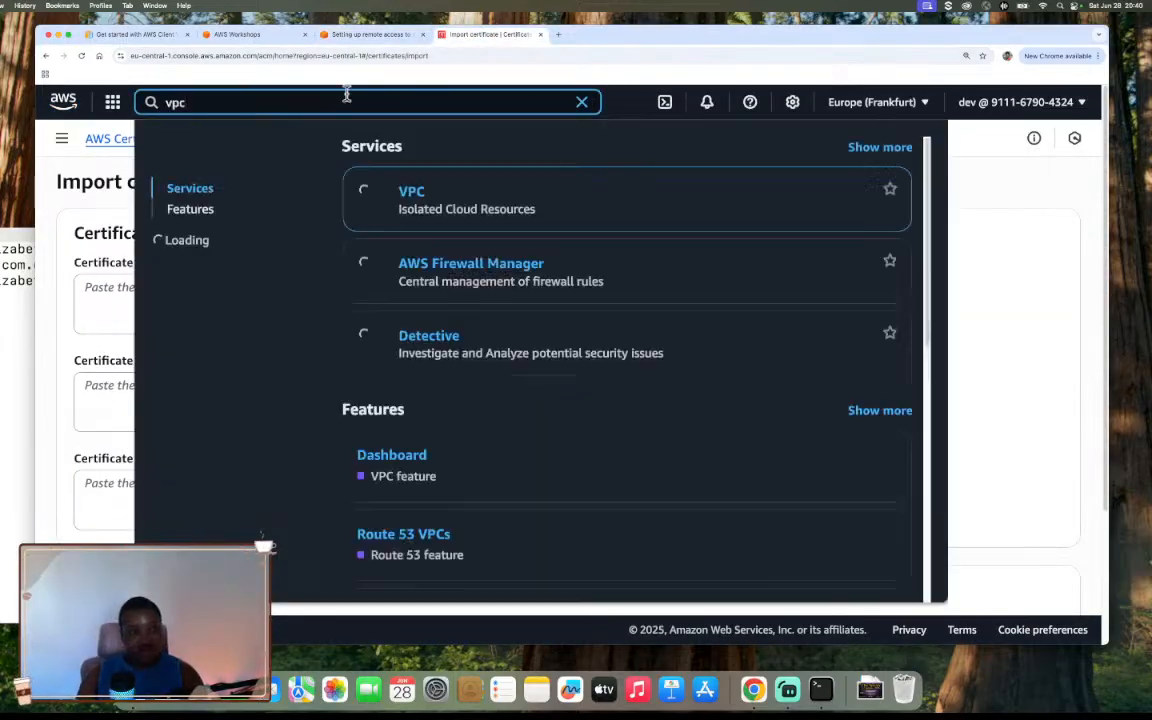
pyautogui.click(410, 193)
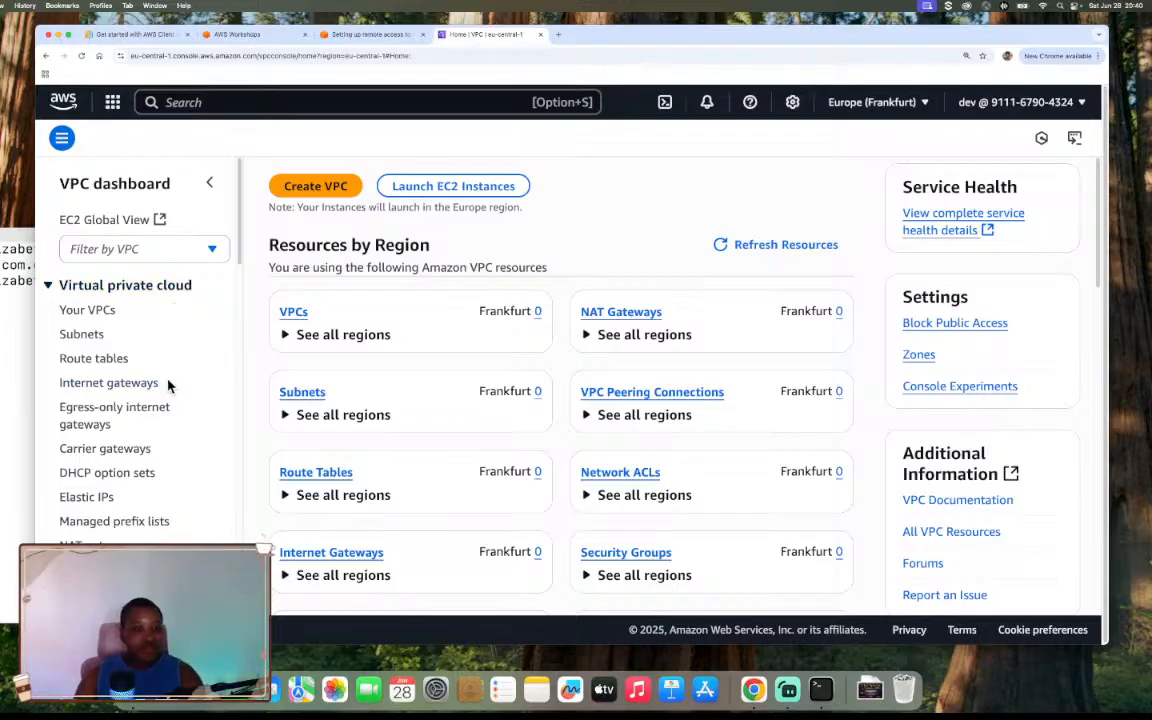
# Find the Virtual private network (VPN) section of the VPC console and open its Client VPN endpoints page
pyautogui.scroll(-2, 165, 385)
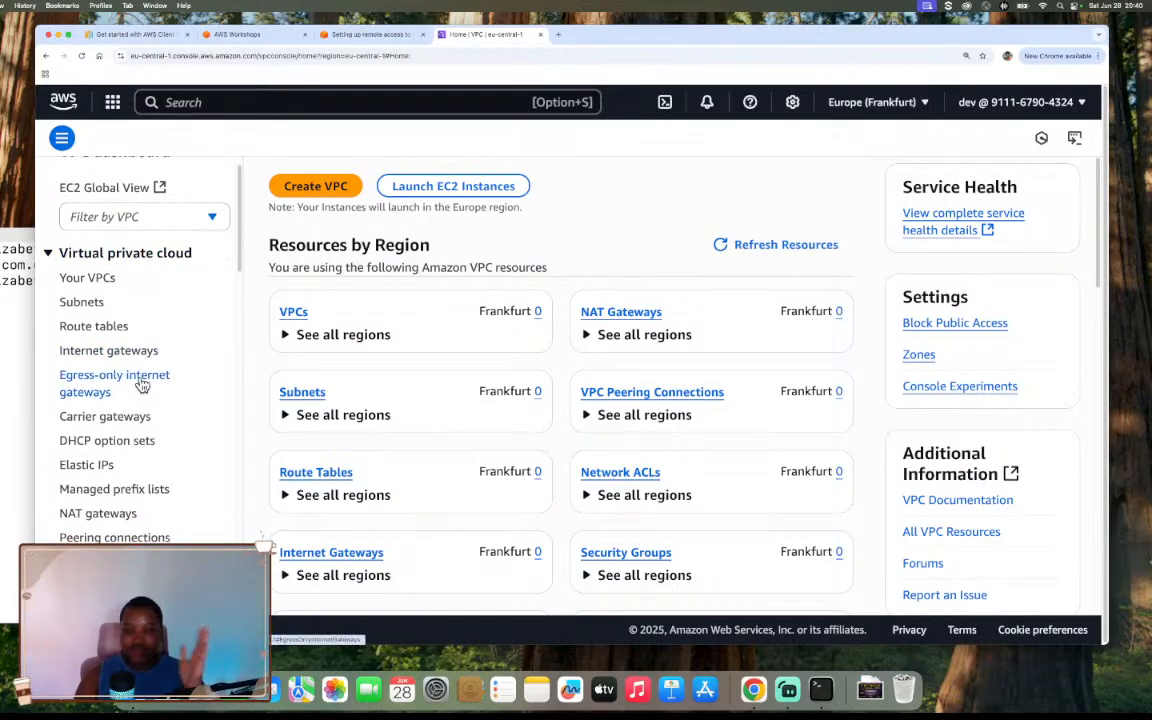
pyautogui.scroll(-10, 142, 385)
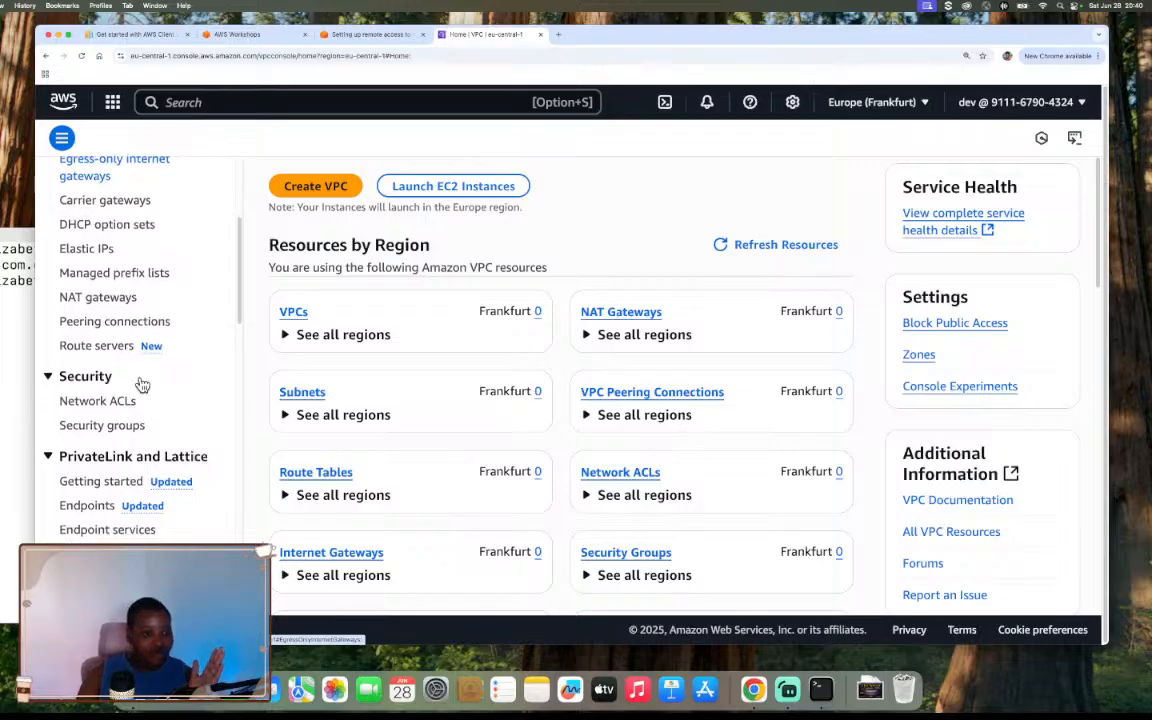
pyautogui.scroll(-8, 142, 385)
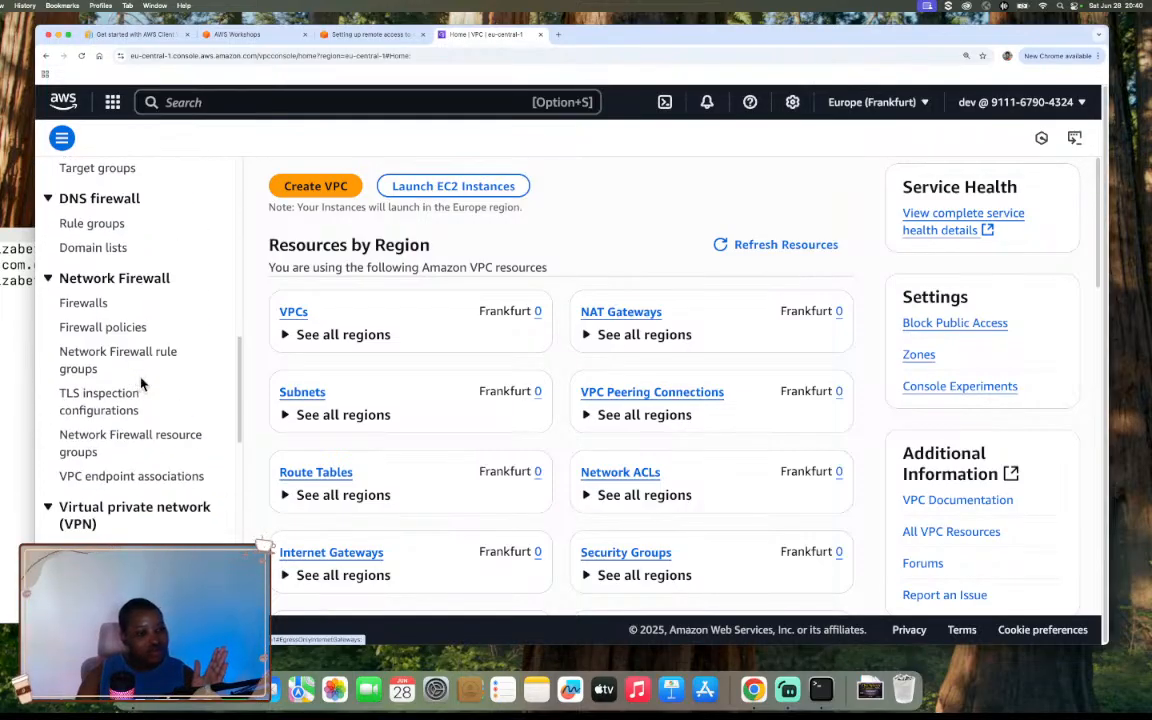
pyautogui.scroll(-2, 142, 383)
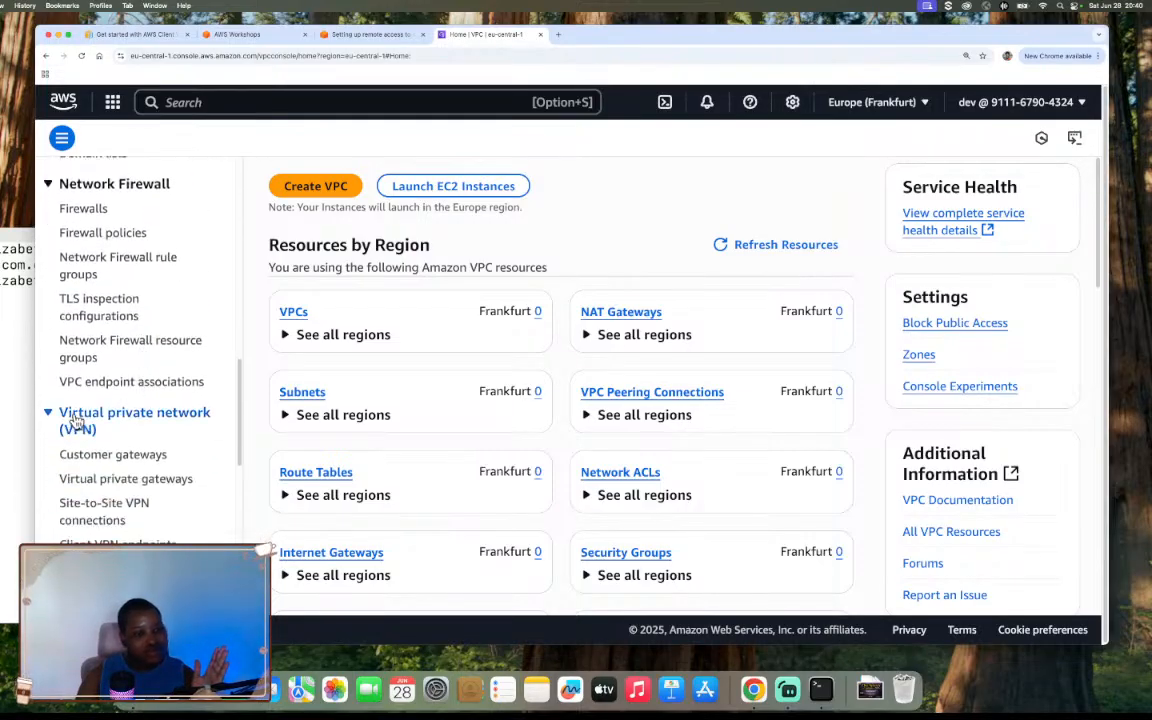
pyautogui.scroll(-3, 110, 440)
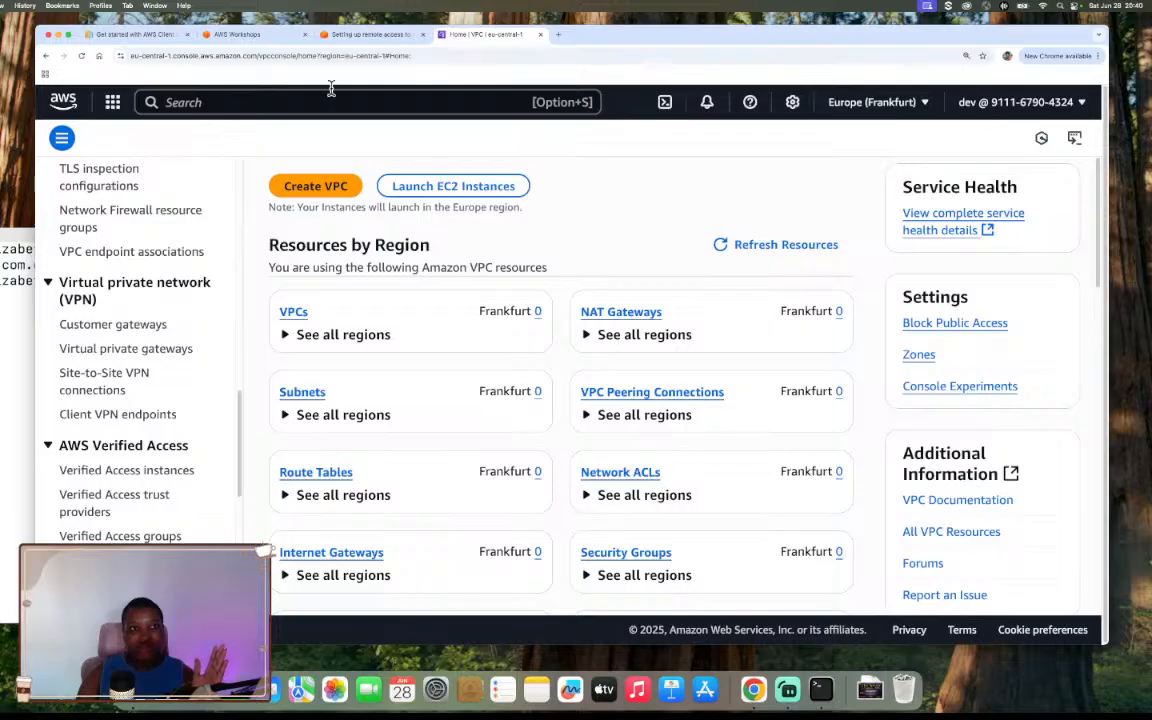
pyautogui.scroll(-8, 180, 394)
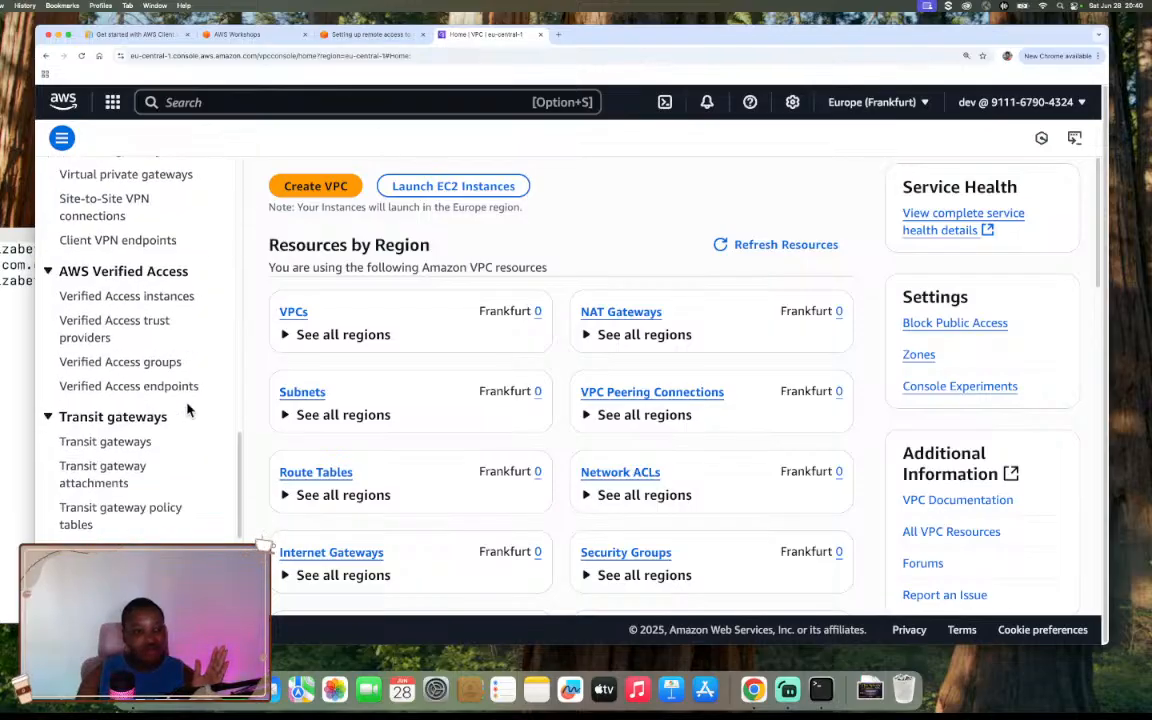
pyautogui.scroll(20, 187, 408)
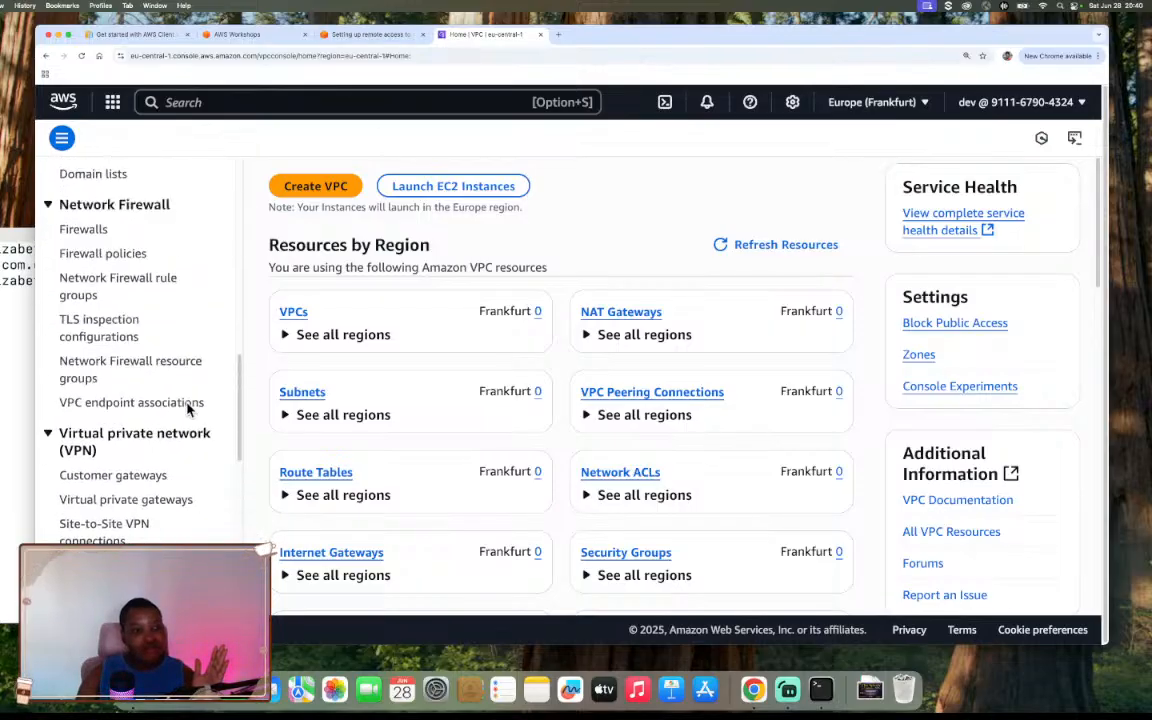
pyautogui.scroll(2, 188, 410)
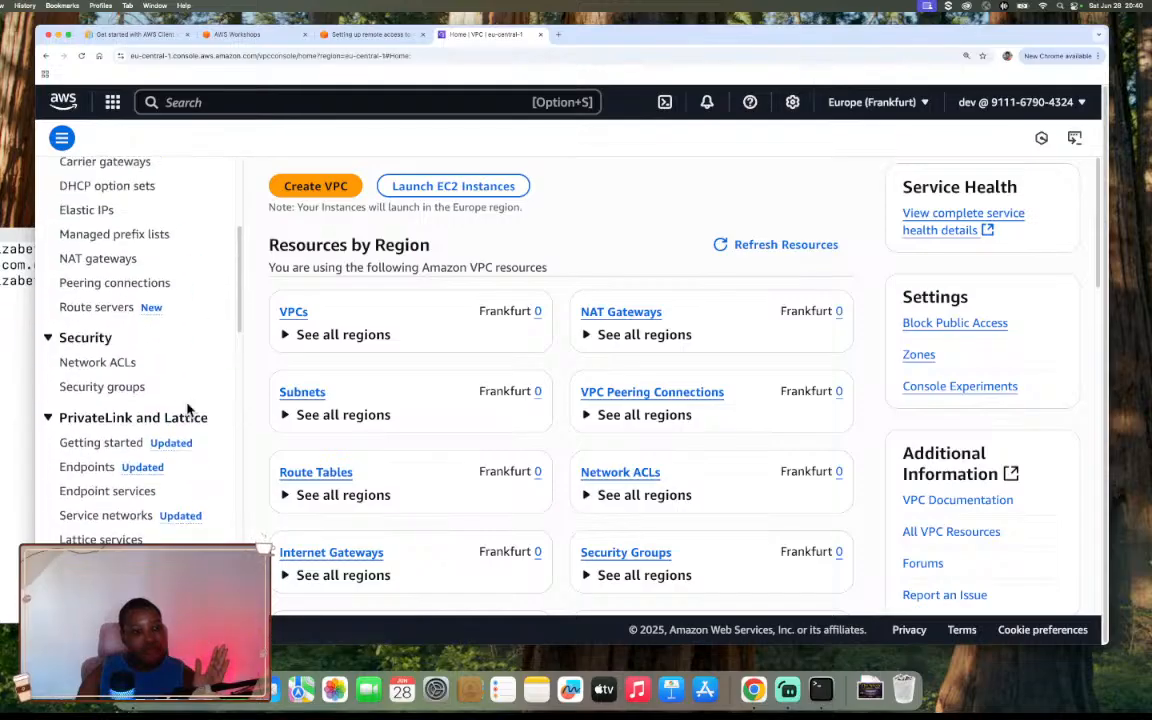
pyautogui.scroll(-1, 188, 410)
pyautogui.scroll(-1, 188, 410)
pyautogui.scroll(4, 188, 410)
pyautogui.scroll(-10, 188, 410)
pyautogui.scroll(-5, 188, 410)
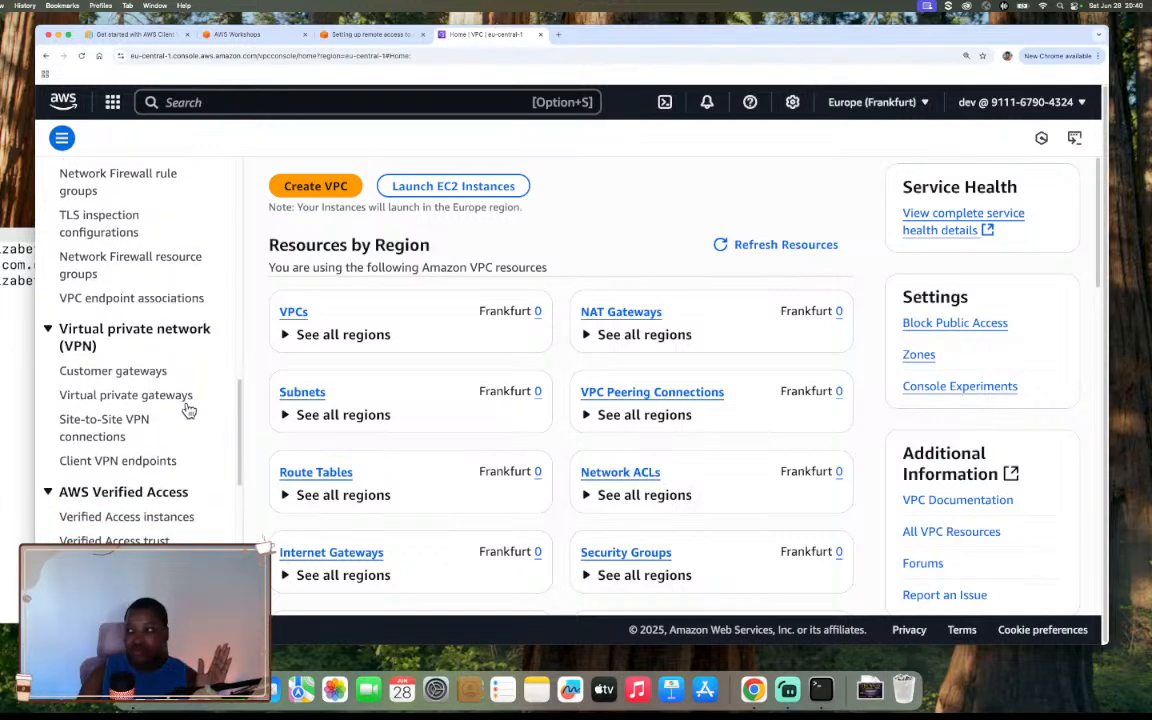
pyautogui.click(140, 462)
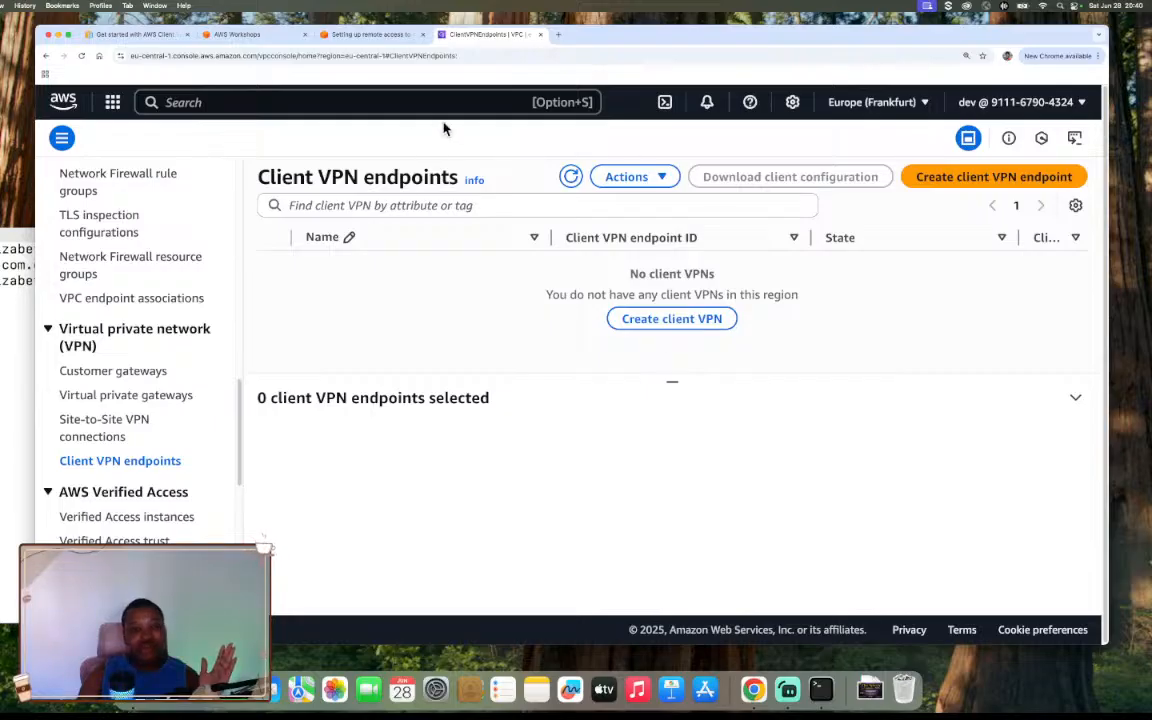
# Check the example endpoint details in the workshop, and move the Client VPN endpoints page into its own narrower browser window beside it
pyautogui.click(402, 38)
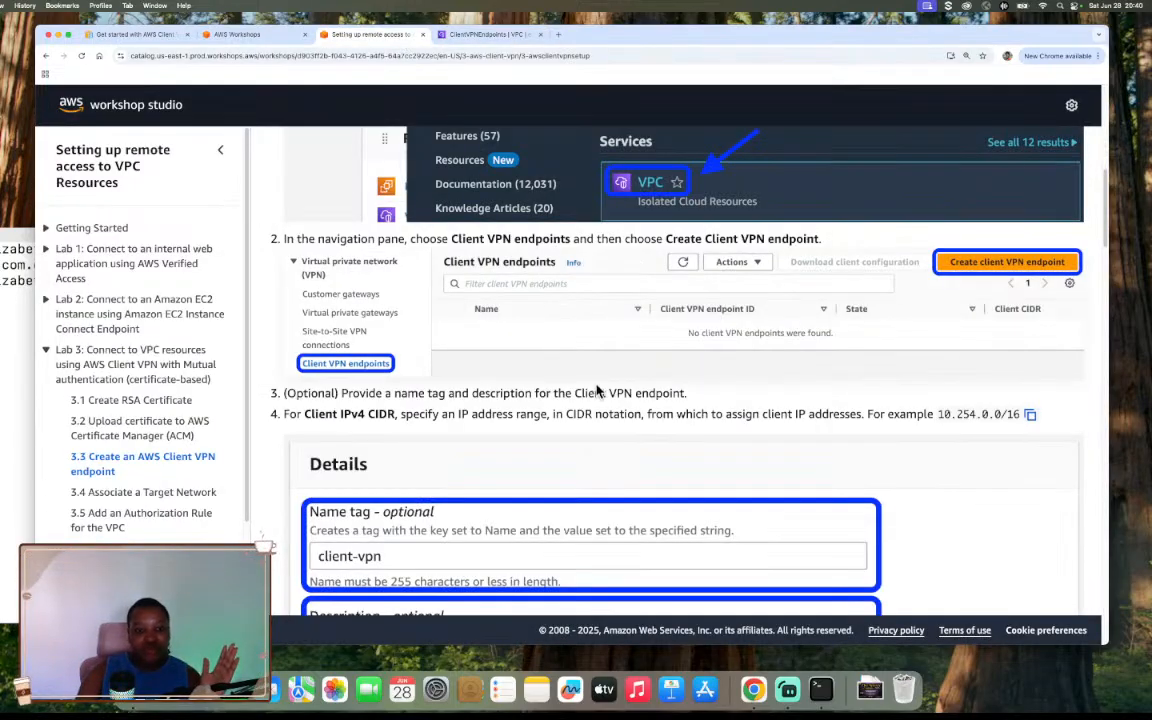
pyautogui.scroll(-3, 651, 346)
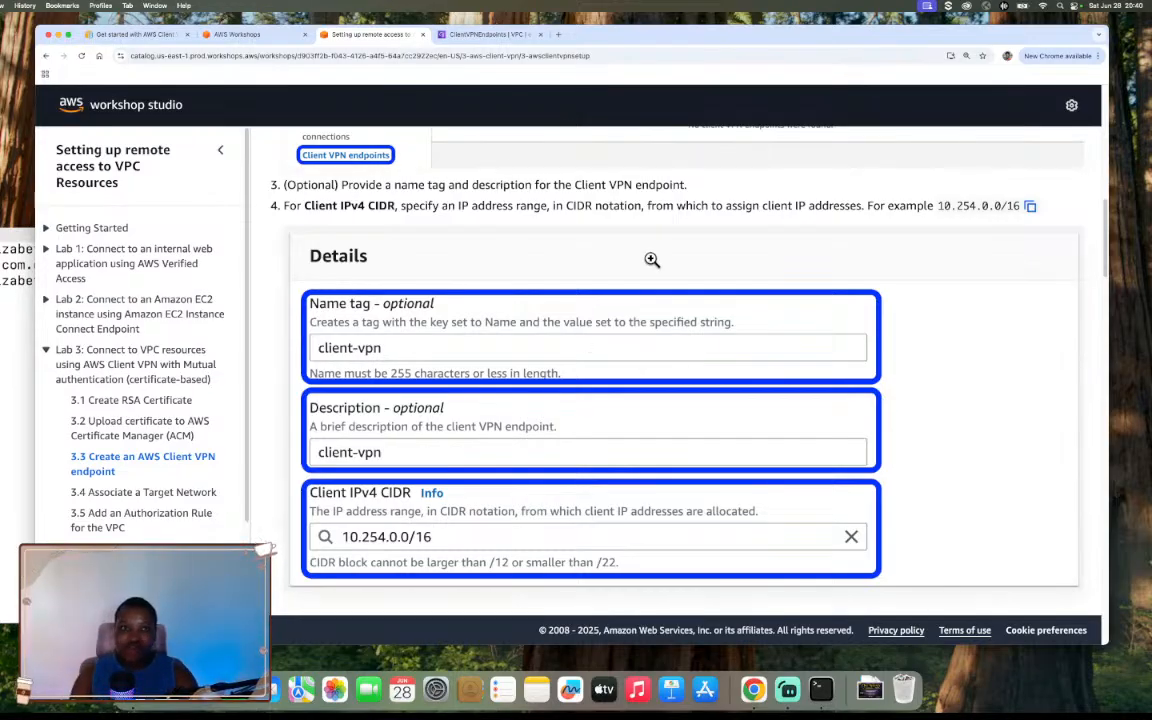
pyautogui.rightClick(458, 35)
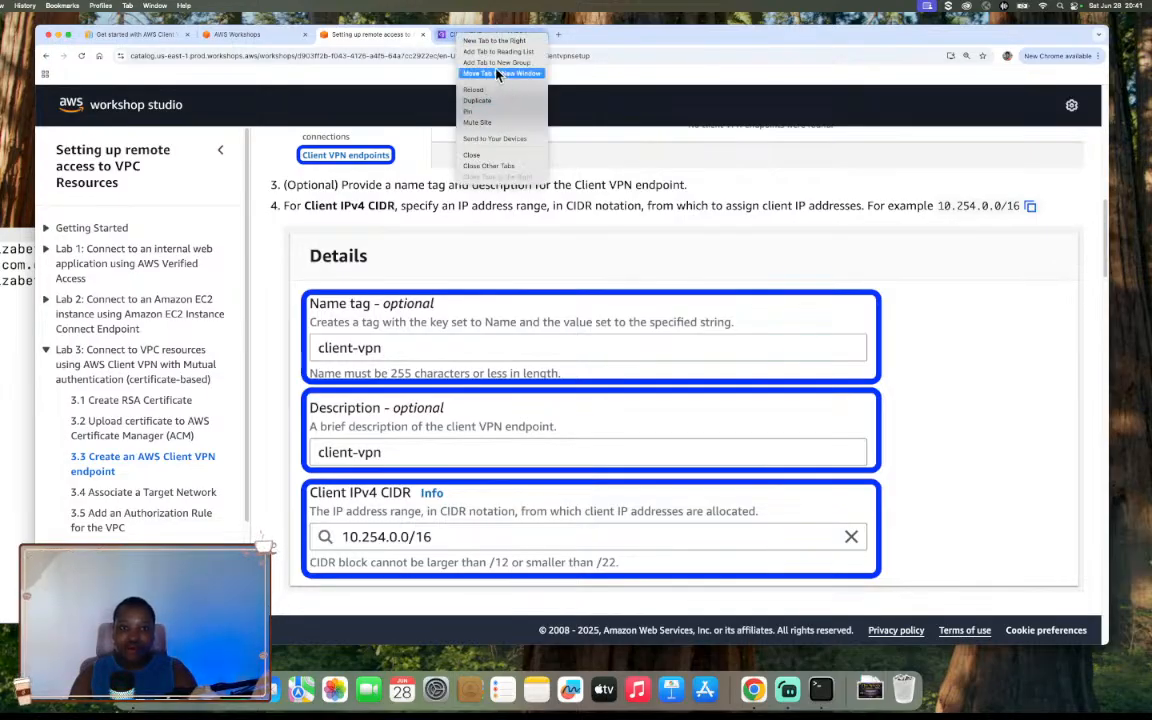
pyautogui.click(450, 40)
pyautogui.moveTo(450, 36); pyautogui.dragTo(455, 91)
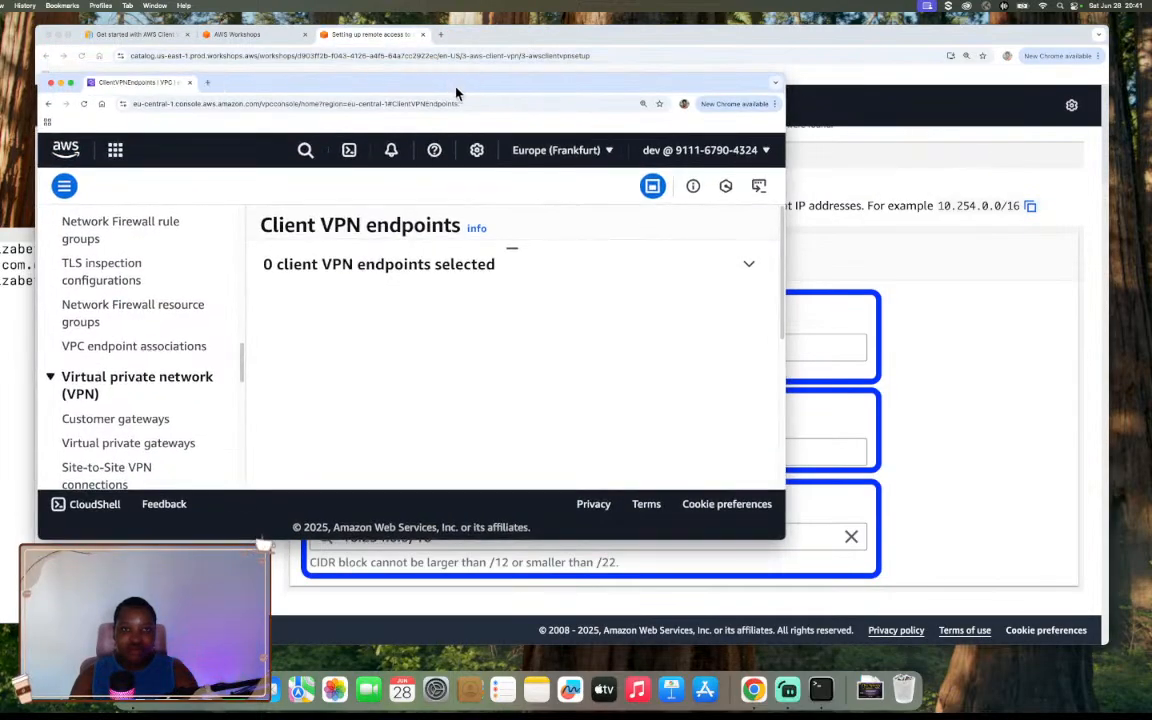
pyautogui.moveTo(226, 74); pyautogui.dragTo(604, 44)
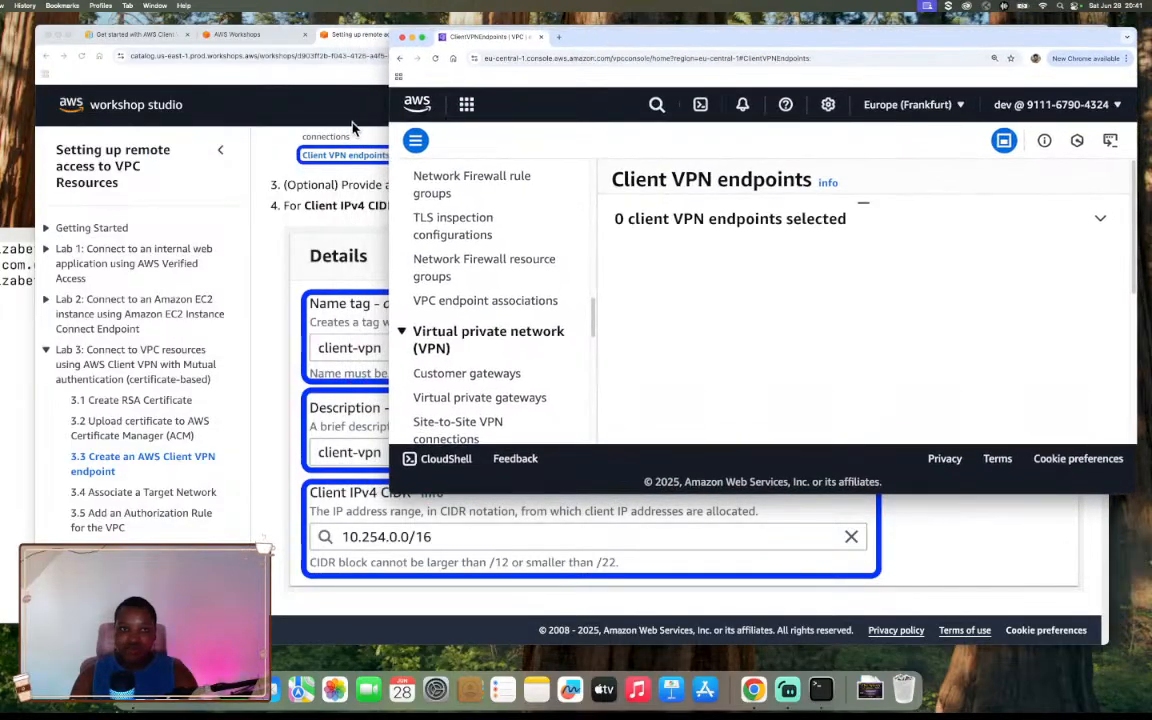
pyautogui.moveTo(389, 157); pyautogui.dragTo(597, 157)
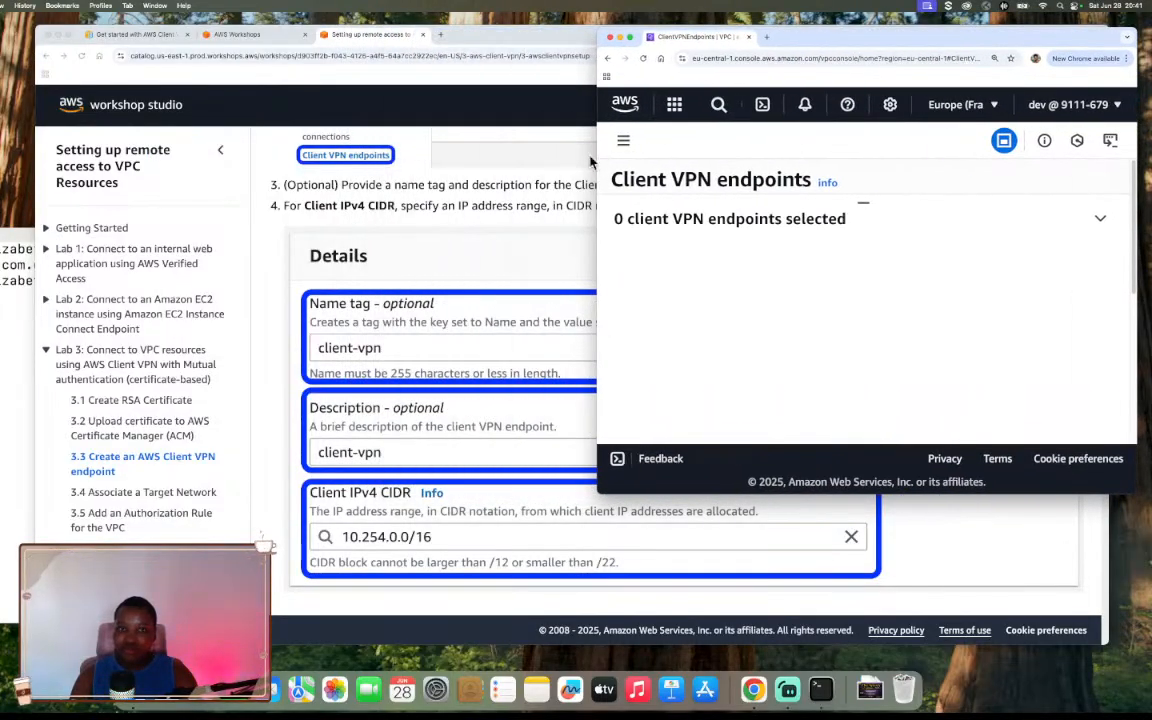
# Collapse the workshop's lab outline and resize both browser windows so instructions and console sit side by side at equal height
pyautogui.click(383, 148)
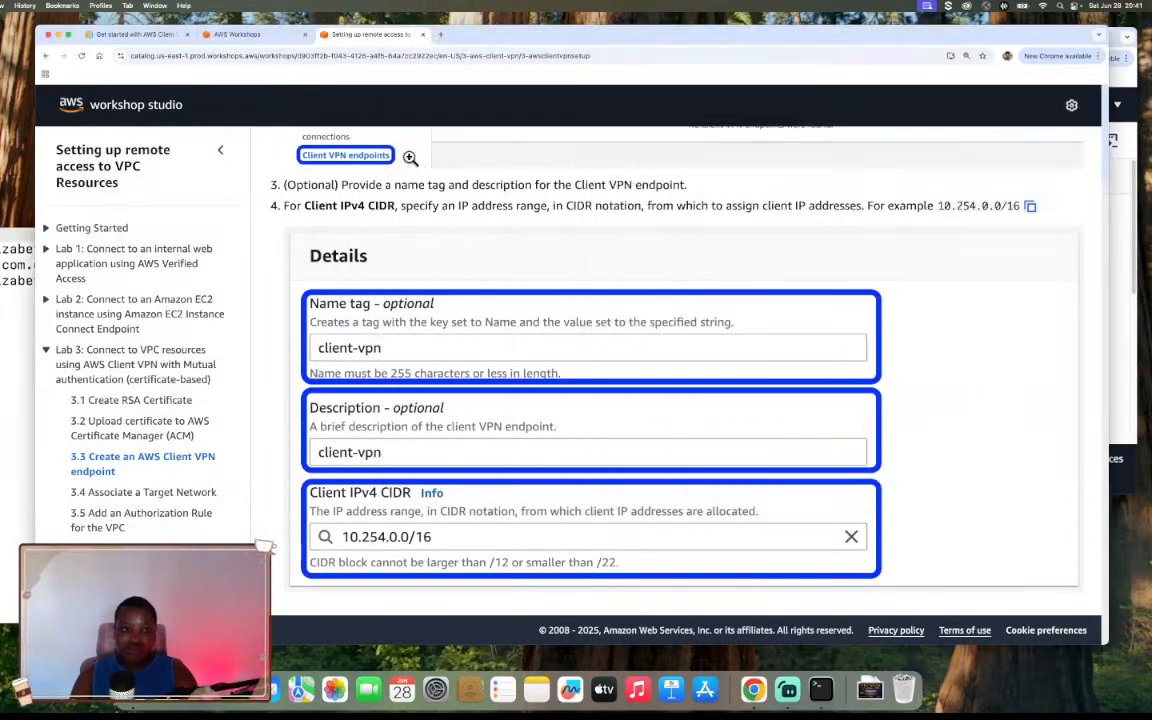
pyautogui.click(220, 154)
pyautogui.moveTo(1106, 174); pyautogui.dragTo(650, 177)
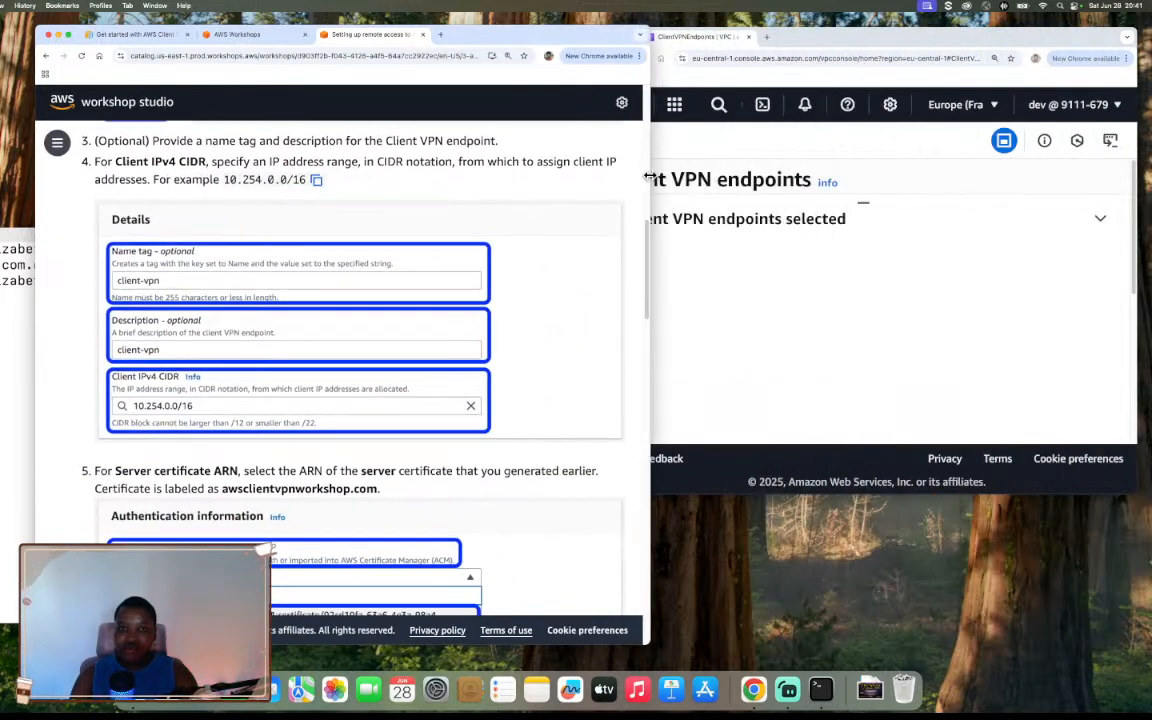
pyautogui.click(740, 239)
pyautogui.moveTo(596, 225); pyautogui.dragTo(650, 236)
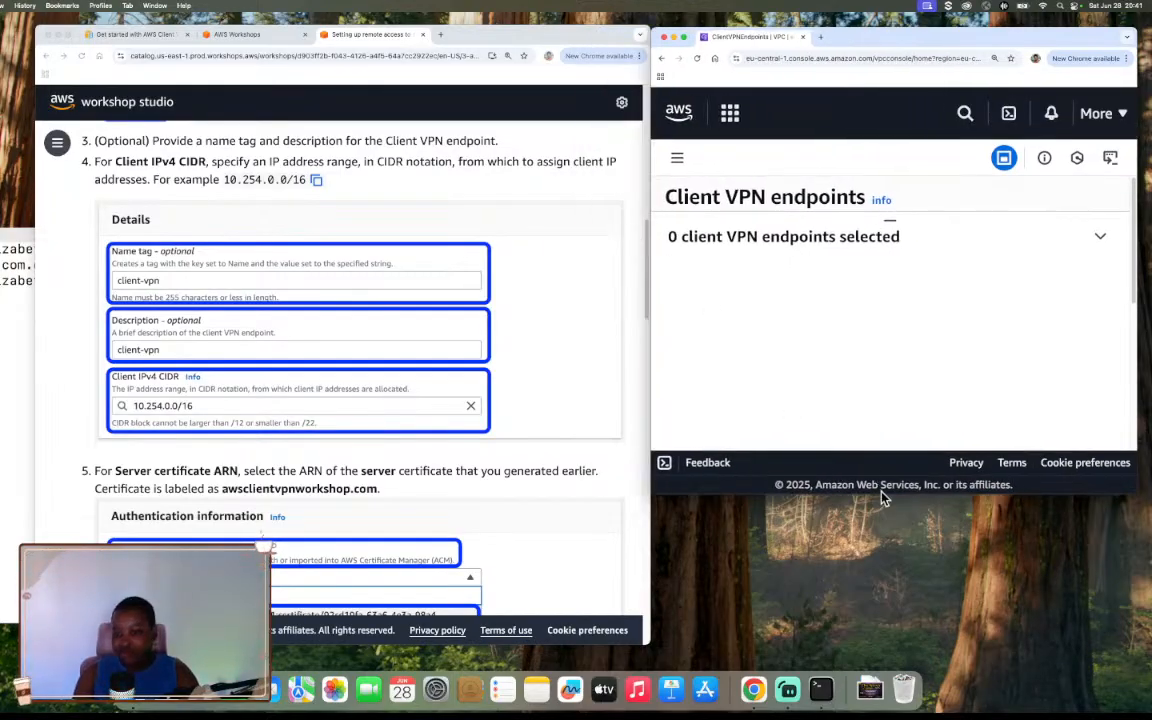
pyautogui.moveTo(877, 494); pyautogui.dragTo(868, 645)
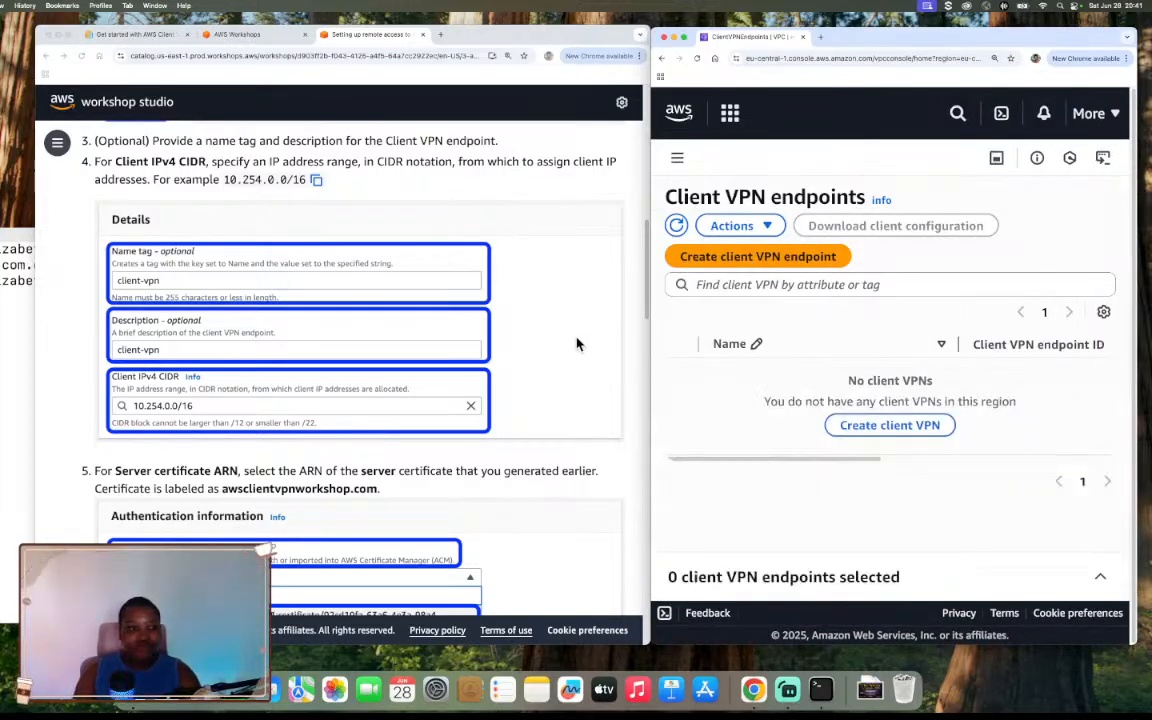
# Review workshop steps 1 to 4 and start creating a Client VPN endpoint in the console
pyautogui.scroll(-5, 399, 249)
pyautogui.scroll(6, 399, 249)
pyautogui.scroll(5, 399, 249)
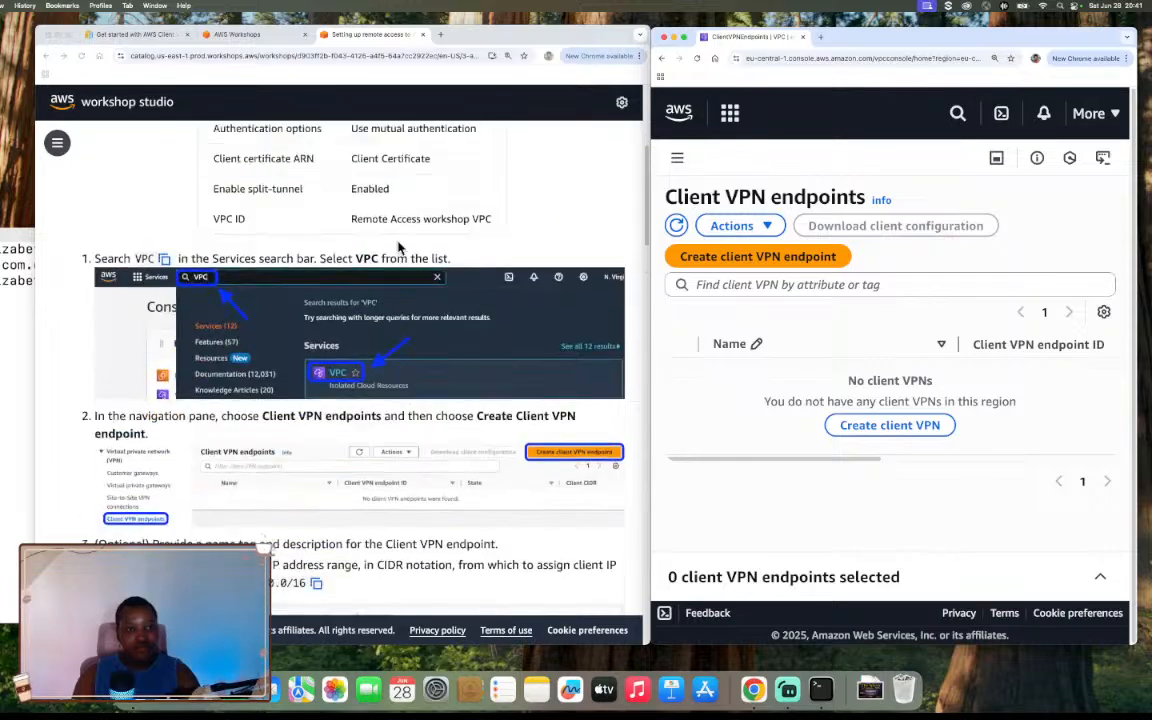
pyautogui.scroll(-2, 399, 249)
pyautogui.scroll(-3, 399, 249)
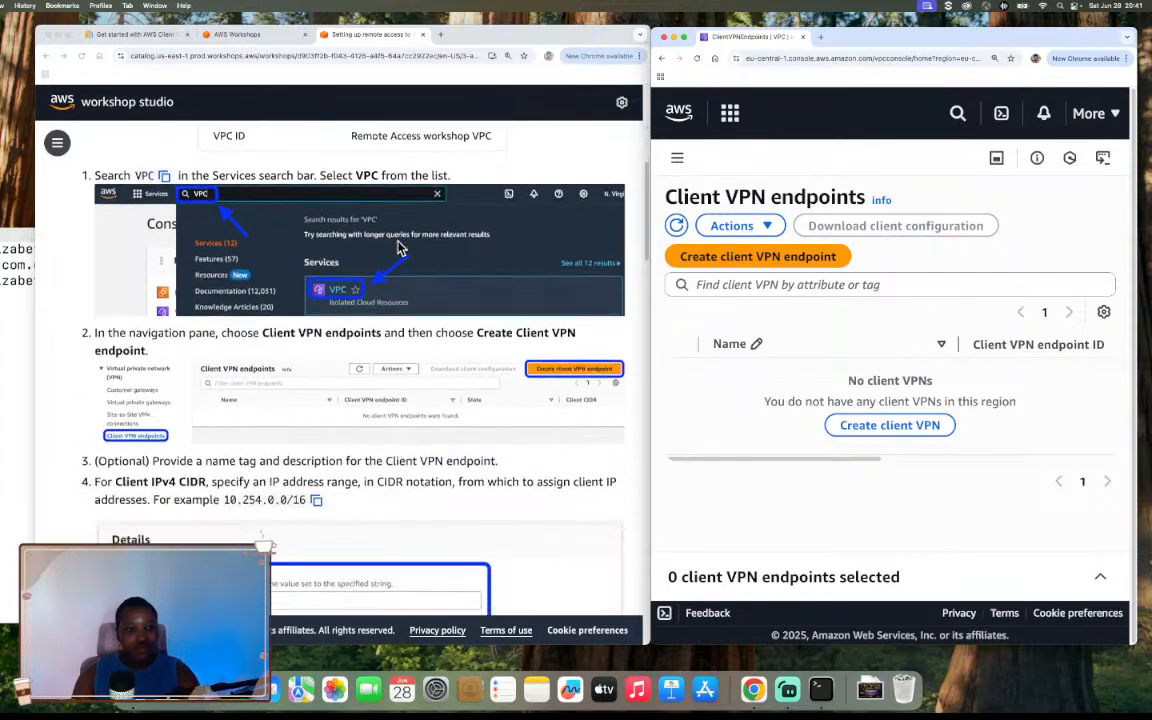
pyautogui.scroll(-1, 399, 249)
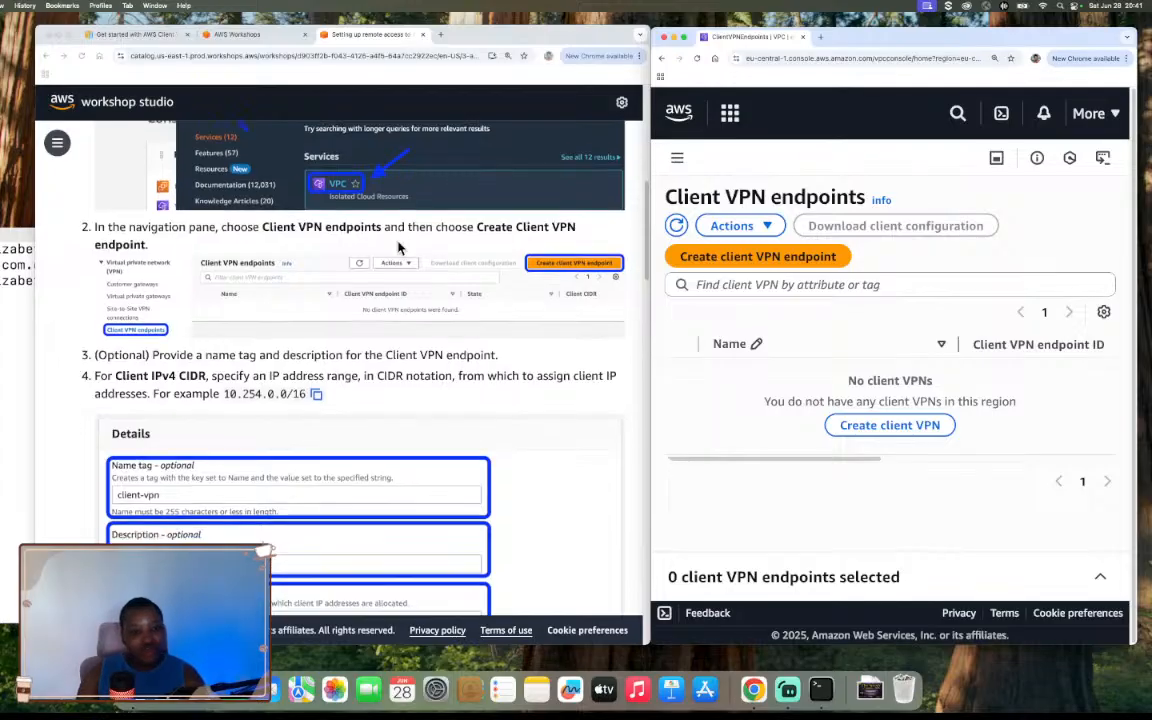
pyautogui.click(767, 258)
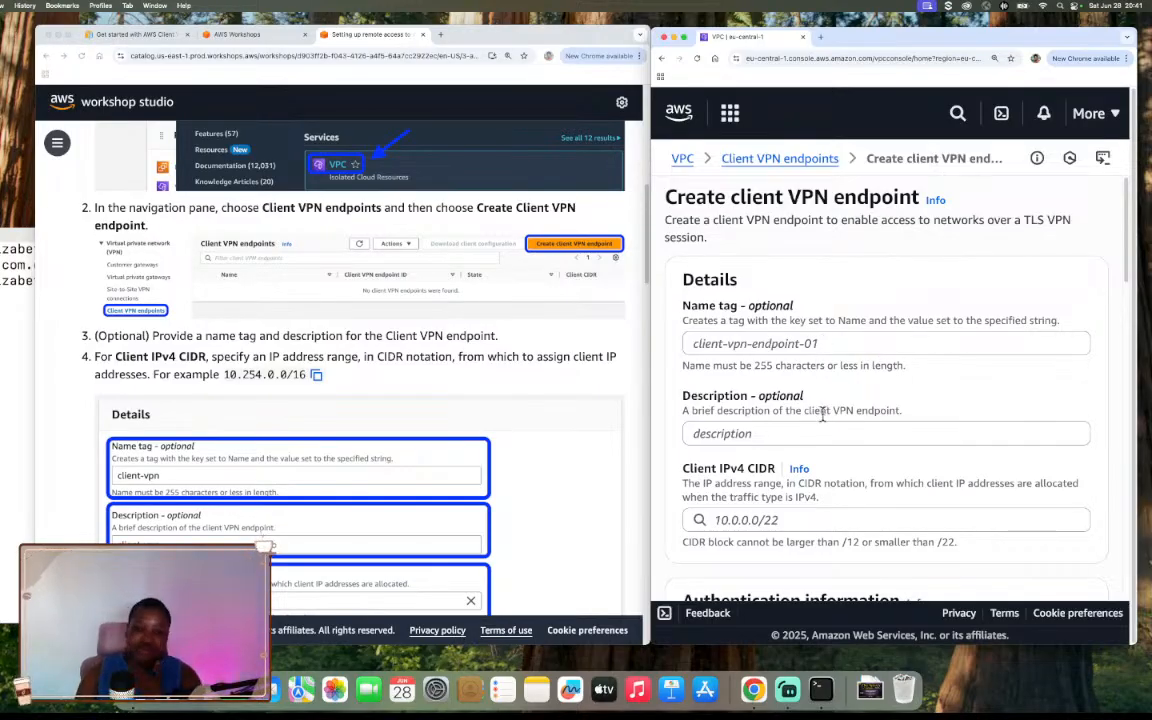
# Enter client-vpn as both the name tag and the description of the new endpoint
pyautogui.click(834, 343)
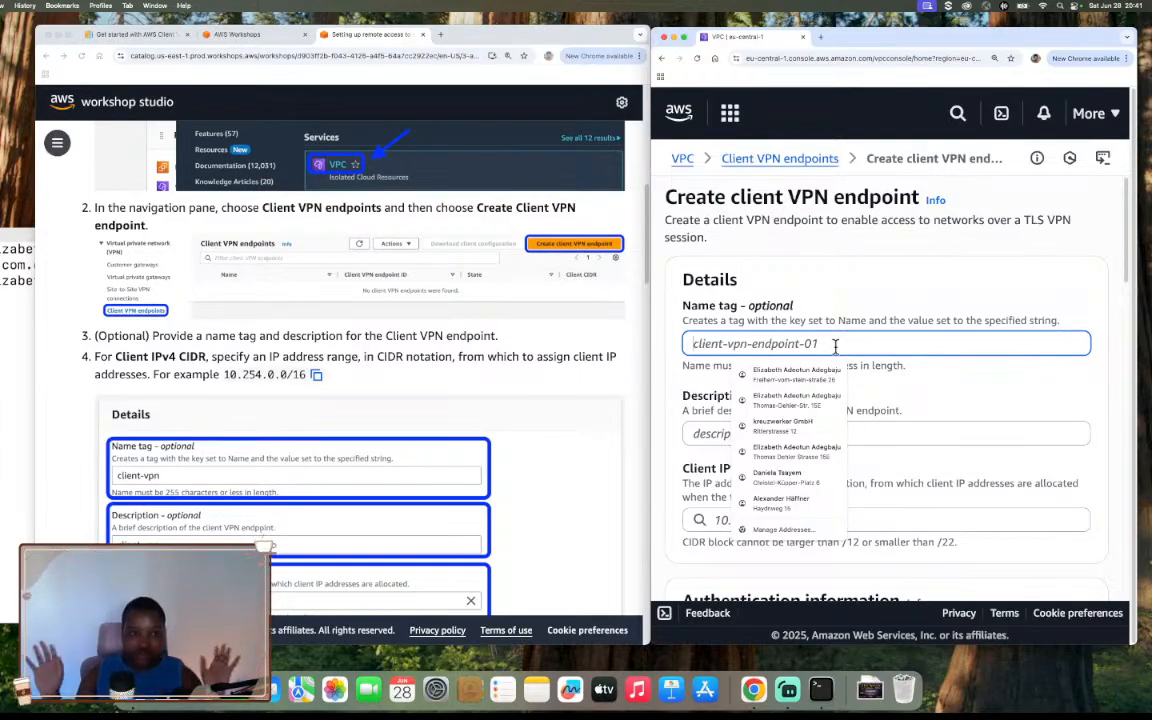
pyautogui.write('client')
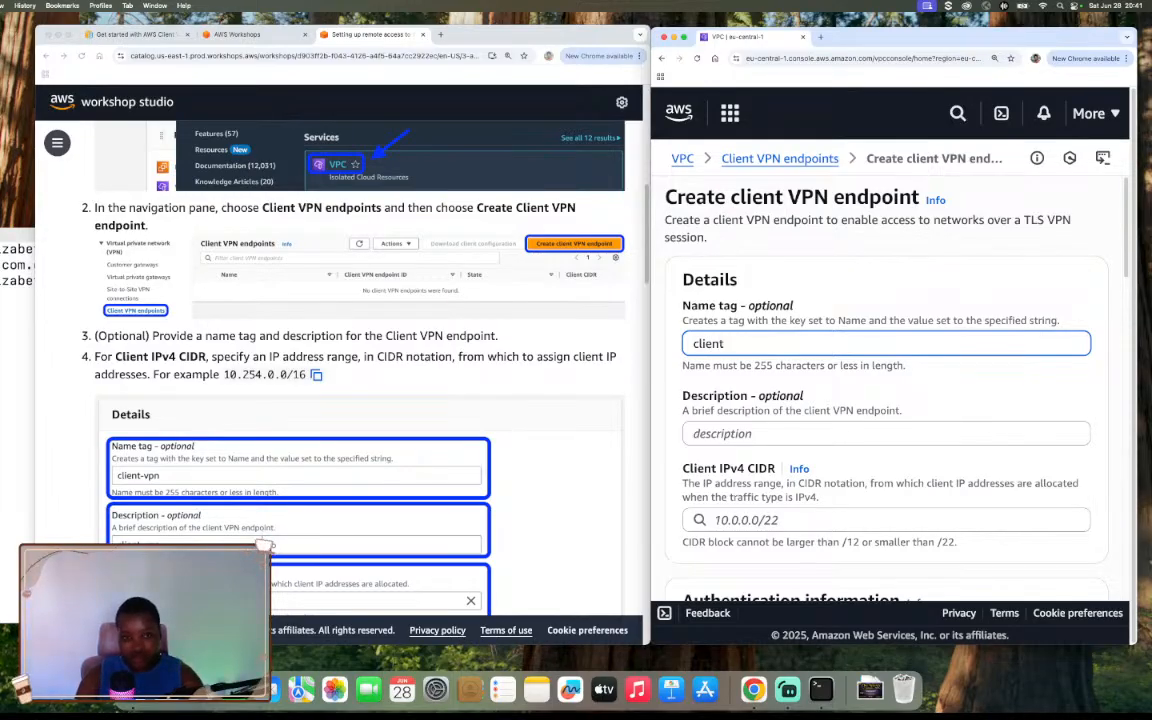
pyautogui.write('-vpn')
pyautogui.press('Tab')
pyautogui.write('client')
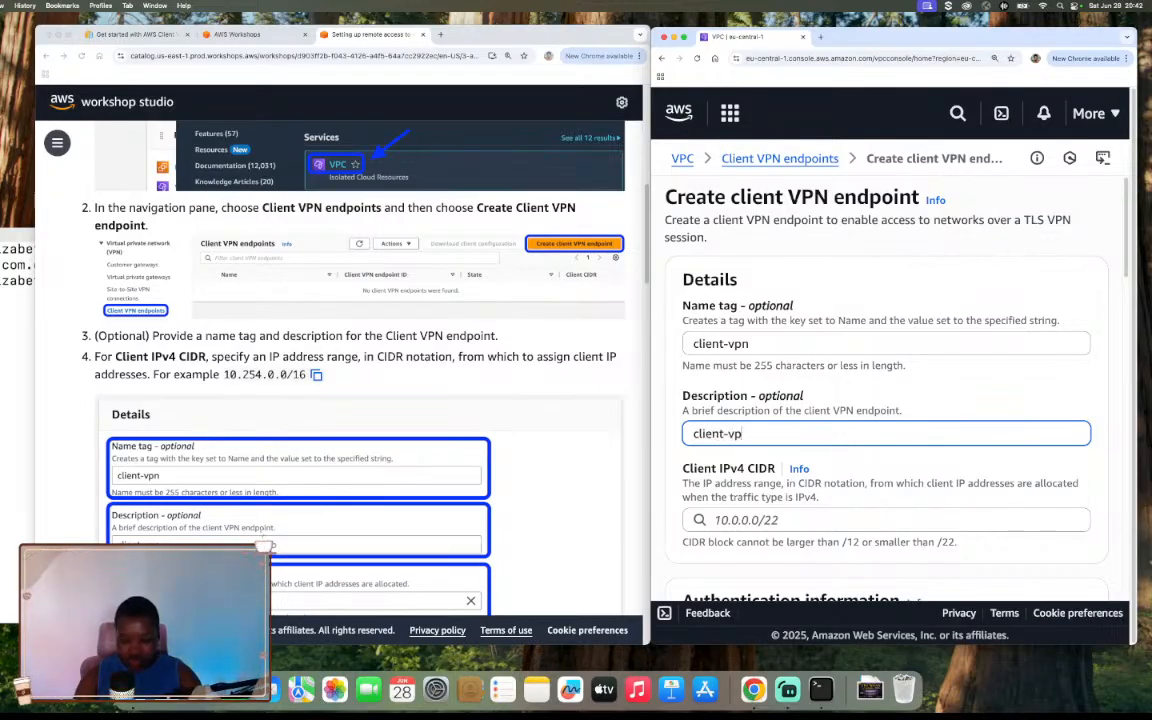
# Copy the example range from workshop step 4 and set the client IPv4 CIDR to 10.254.0.0/16
pyautogui.scroll(-2, 907, 337)
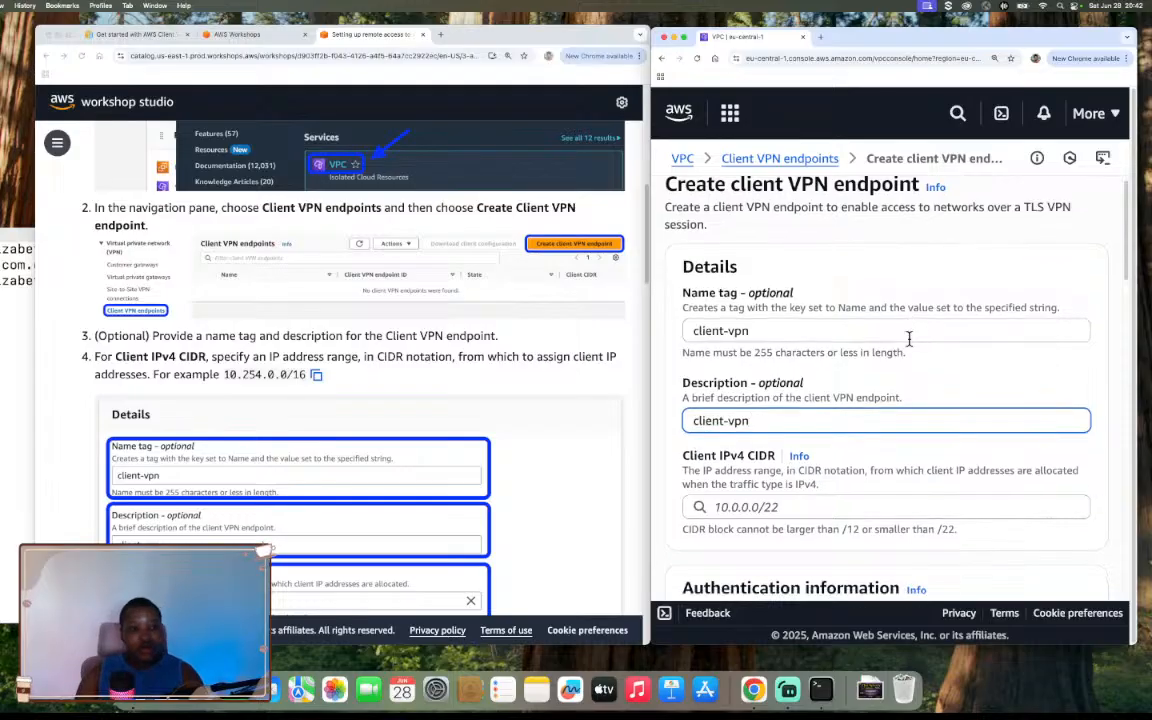
pyautogui.click(316, 376)
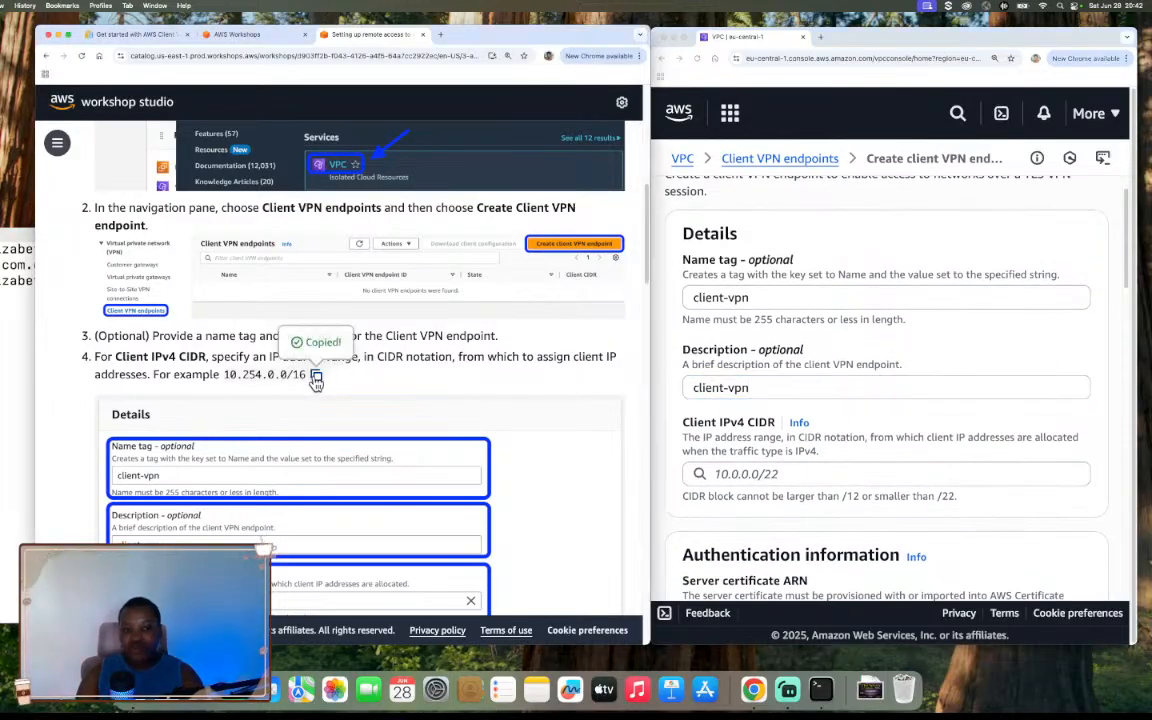
pyautogui.click(752, 473)
pyautogui.press('super+v')
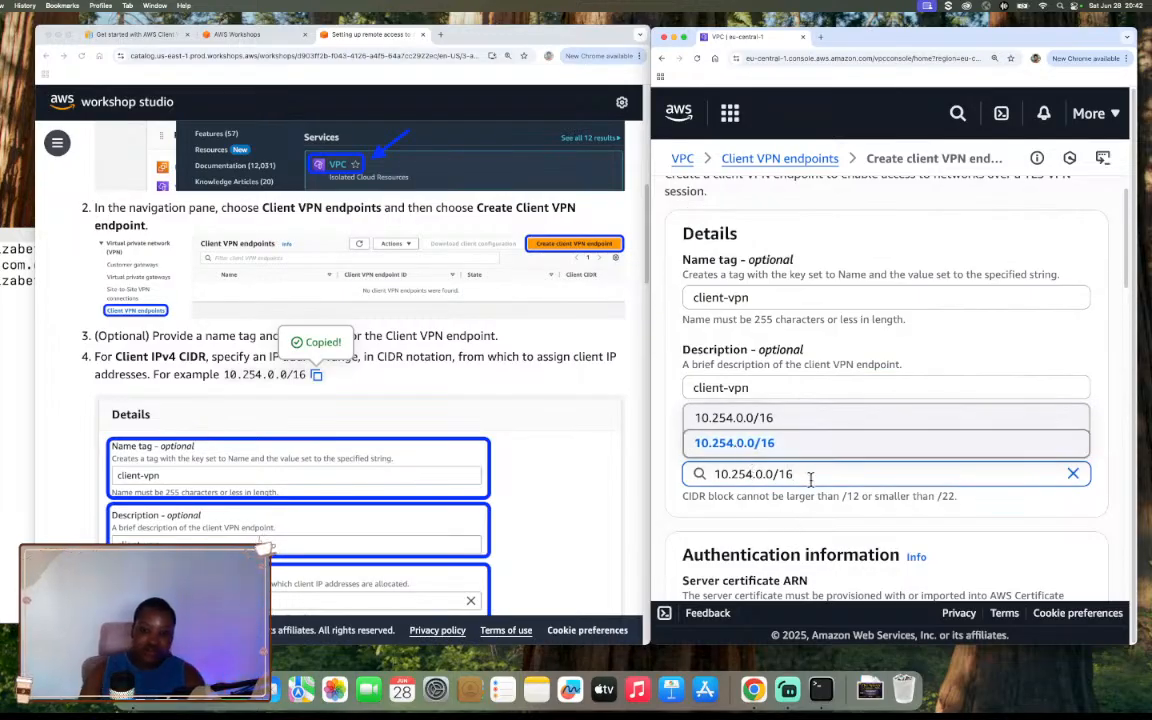
pyautogui.click(764, 518)
# Choose the awsclientvpnworkshop.com certificate as the server certificate ARN and enable mutual authentication
pyautogui.scroll(-1, 840, 463)
pyautogui.scroll(-2, 840, 463)
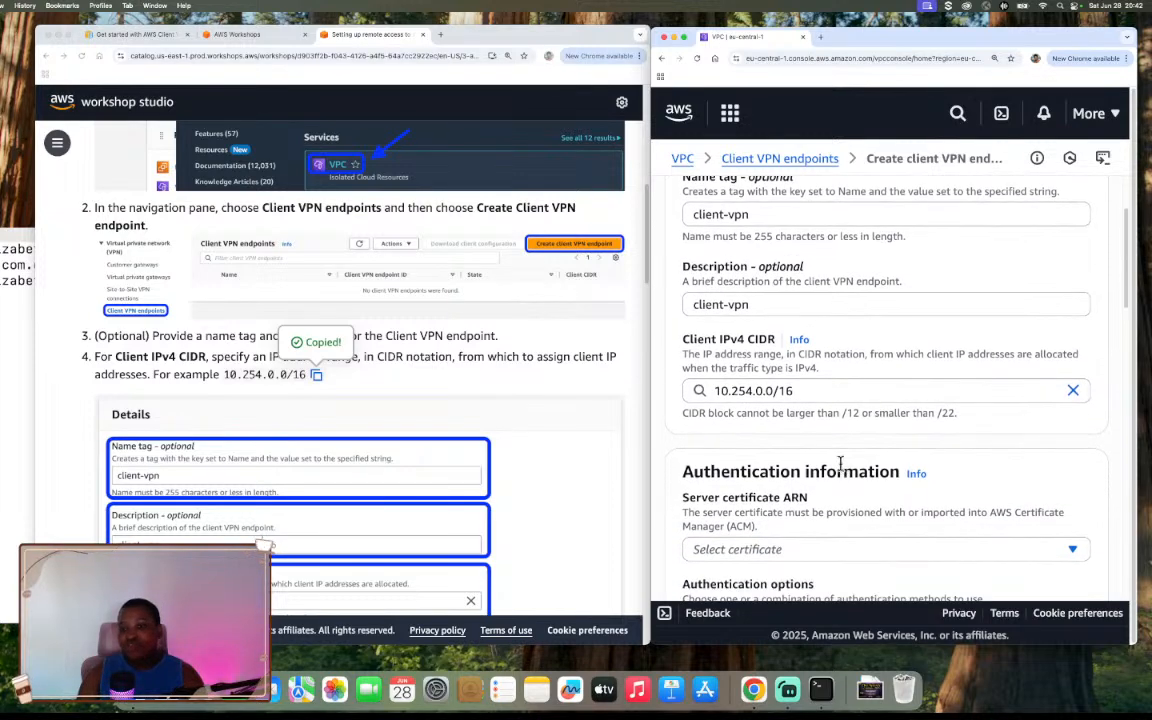
pyautogui.scroll(-1, 840, 470)
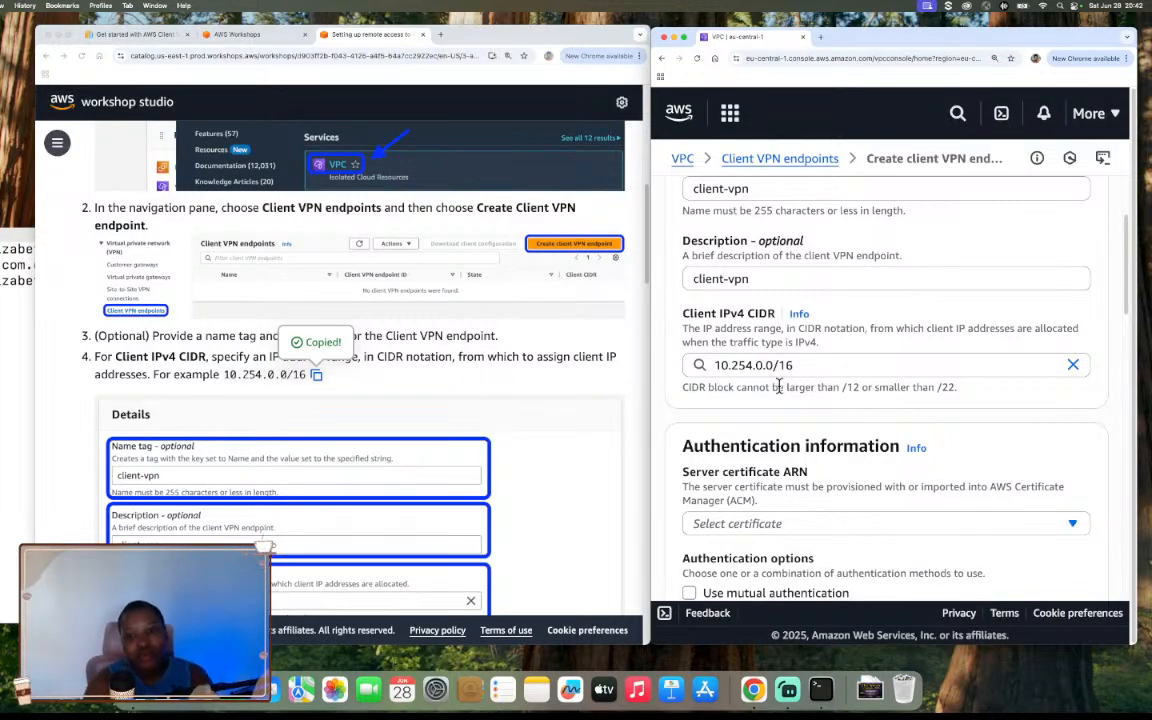
pyautogui.scroll(-3, 790, 400)
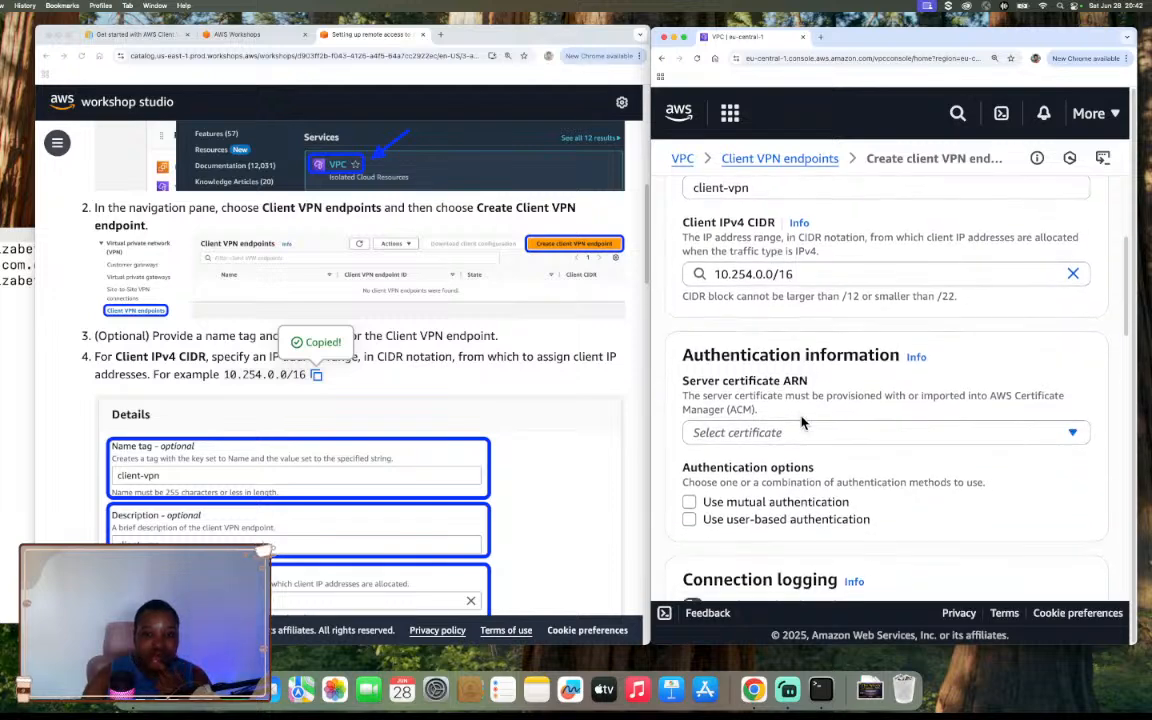
pyautogui.scroll(-3, 803, 423)
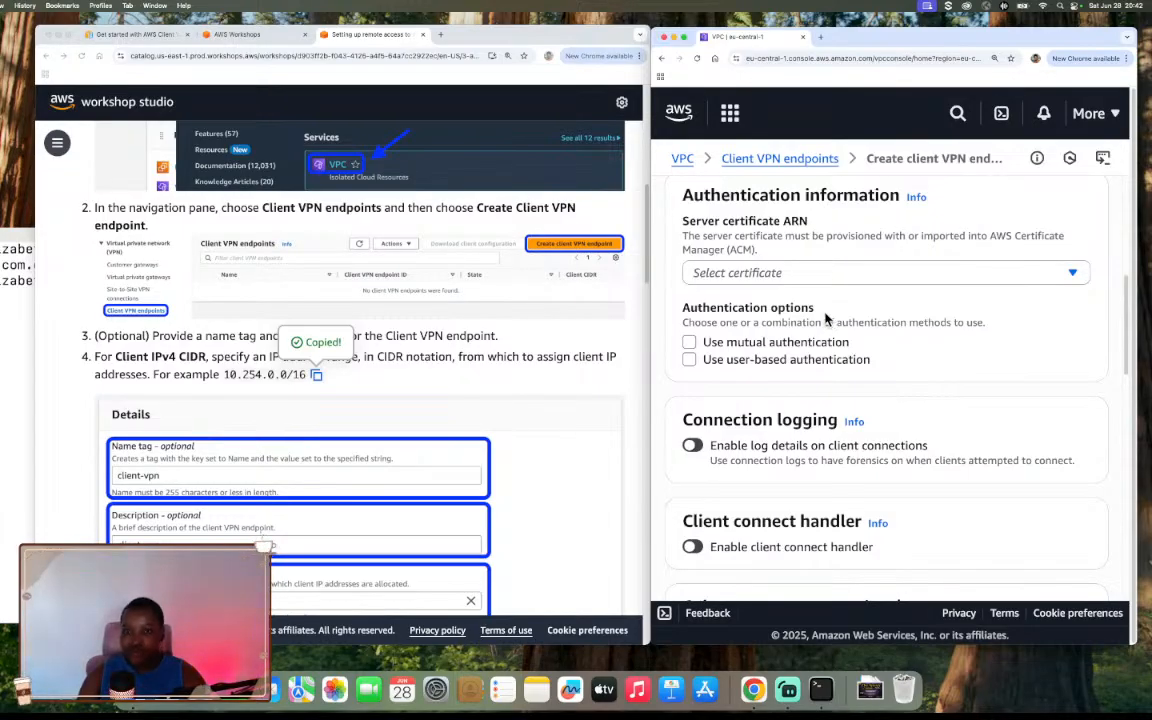
pyautogui.click(826, 274)
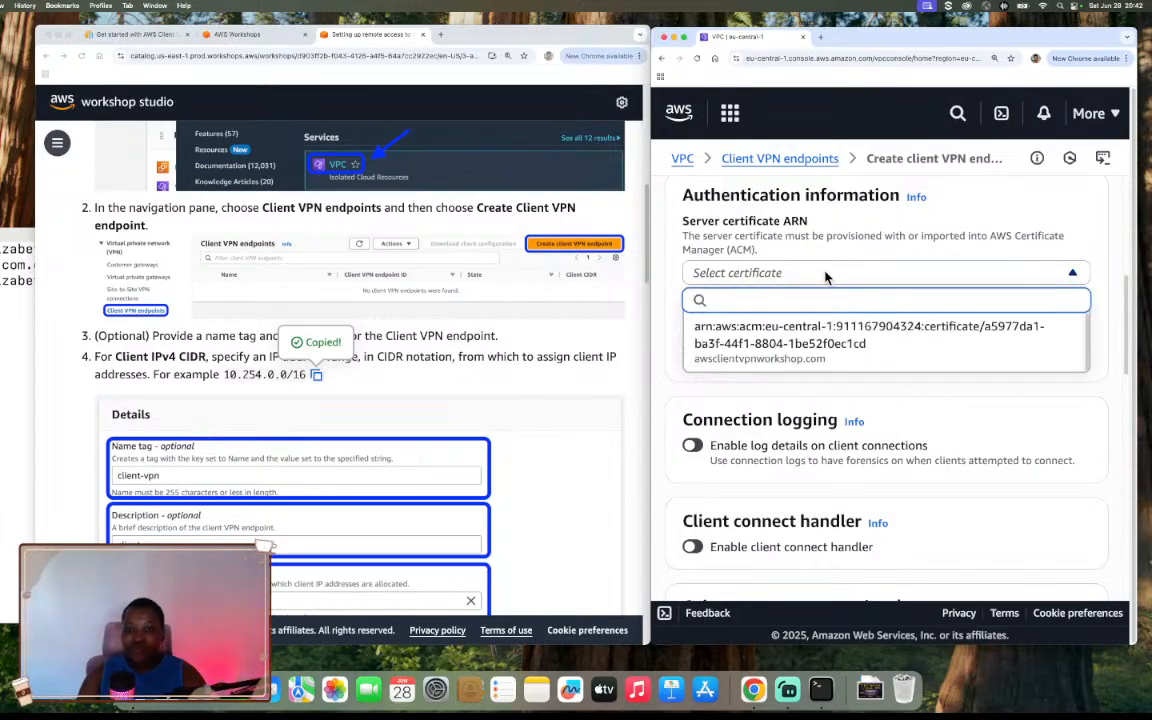
pyautogui.click(846, 358)
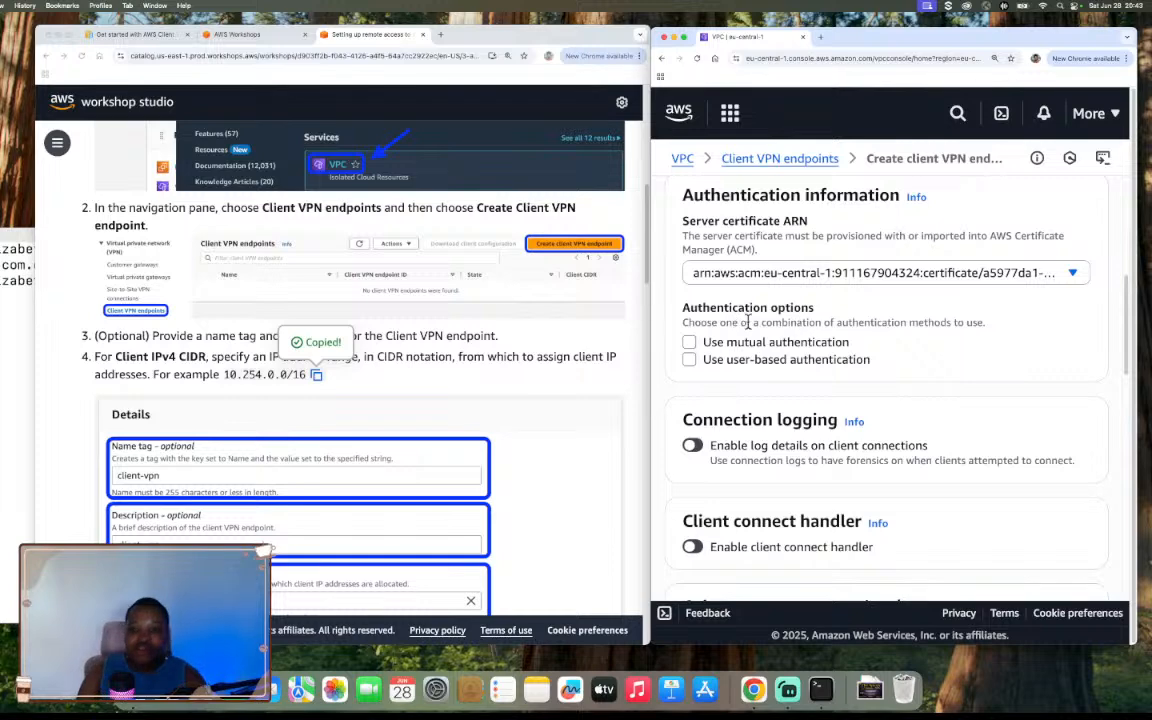
pyautogui.click(689, 342)
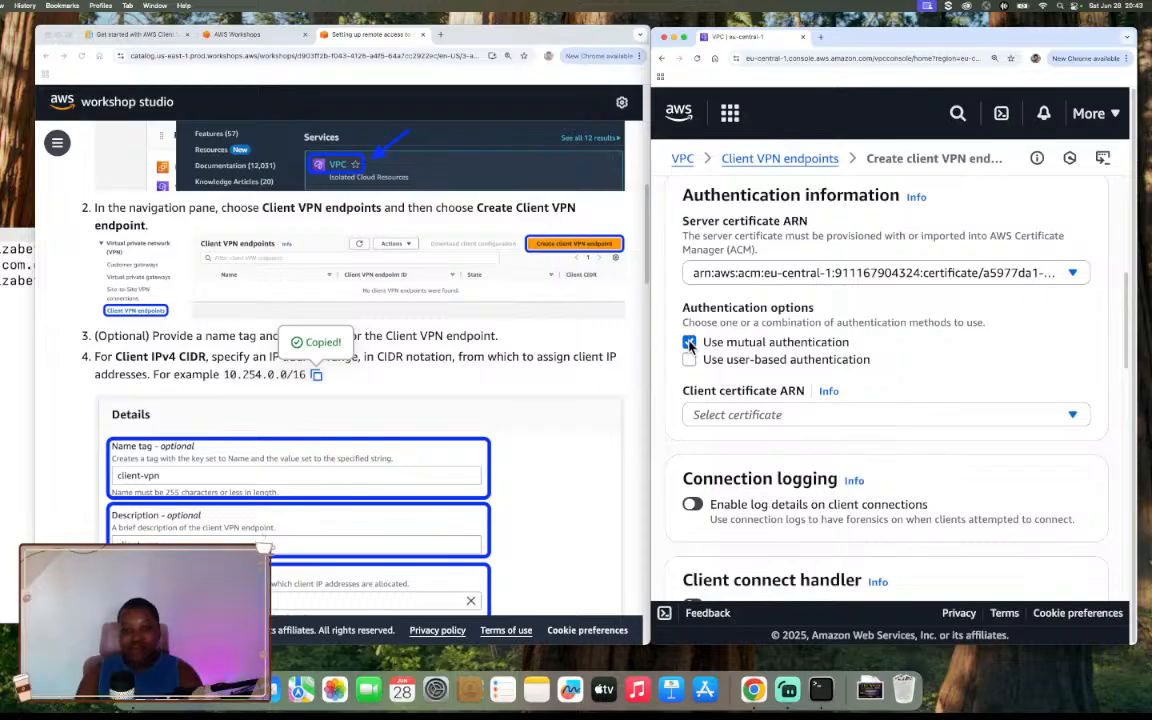
# Explore the client certificate choices and the federated user-based authentication settings, ending with only mutual authentication enabled
pyautogui.click(819, 420)
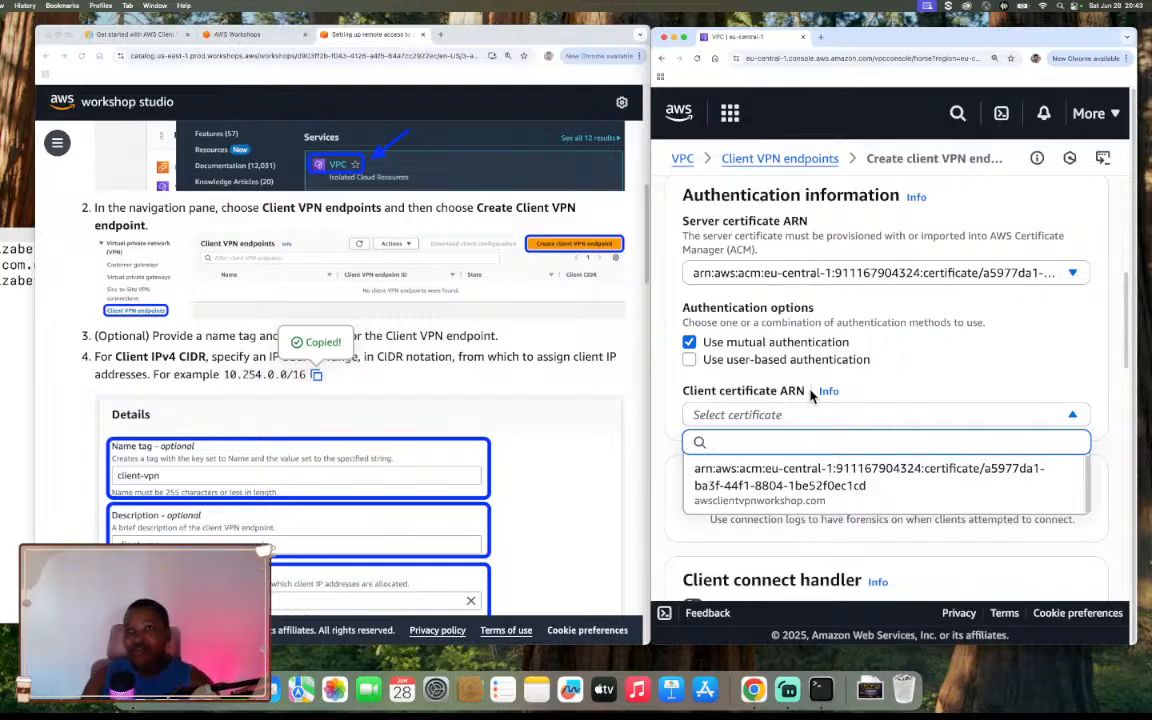
pyautogui.click(740, 372)
pyautogui.click(704, 360)
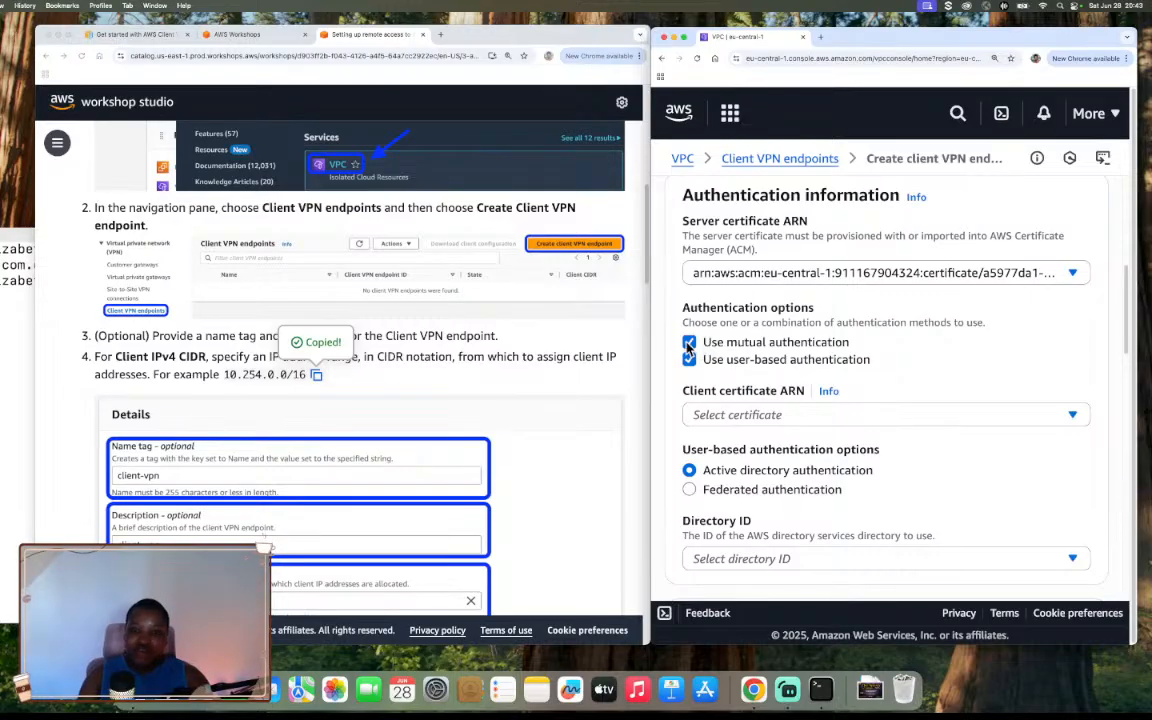
pyautogui.click(690, 342)
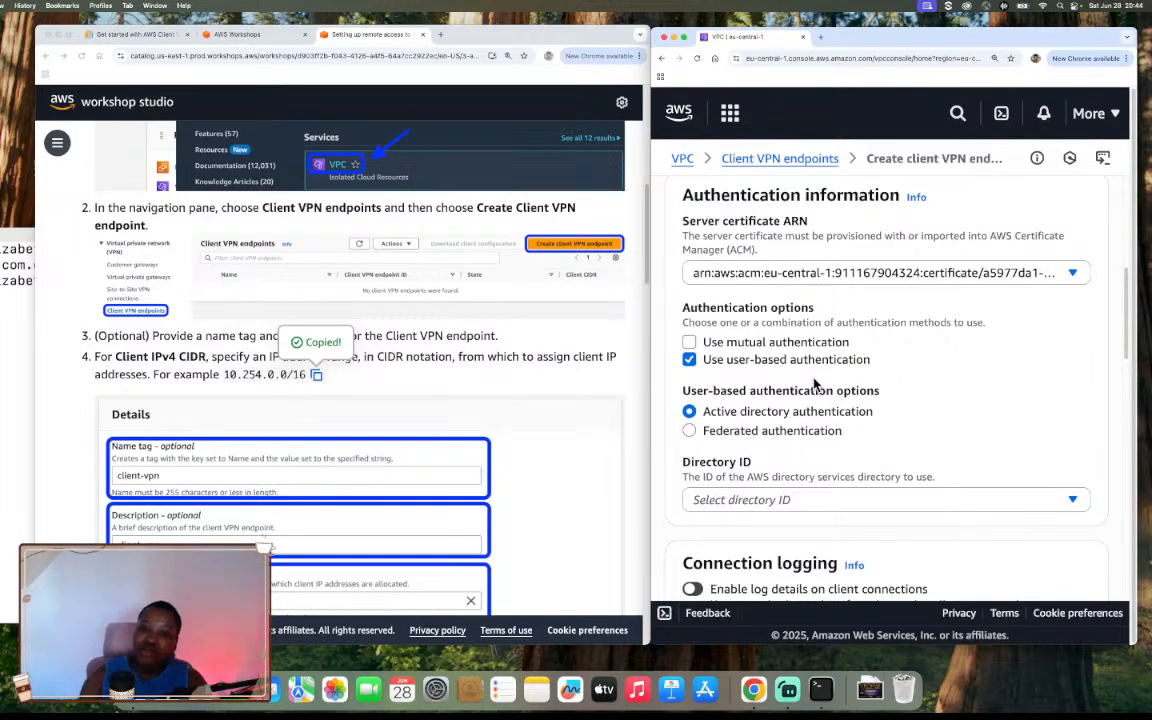
pyautogui.click(689, 431)
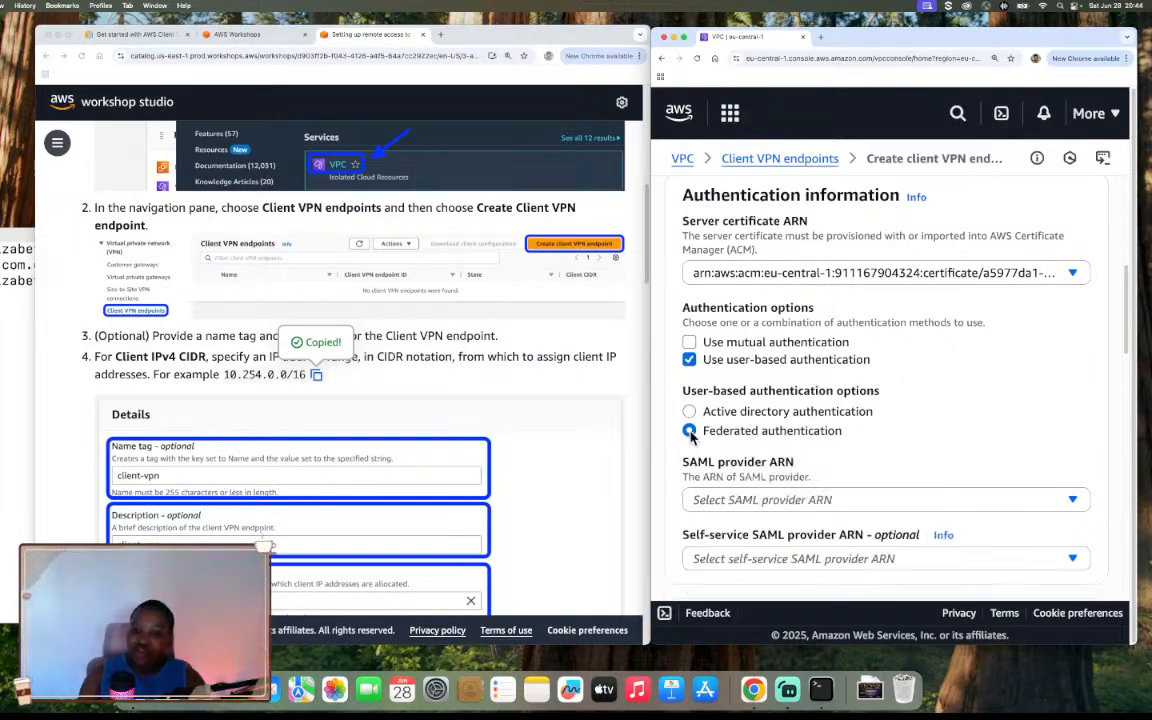
pyautogui.click(738, 500)
pyautogui.click(893, 463)
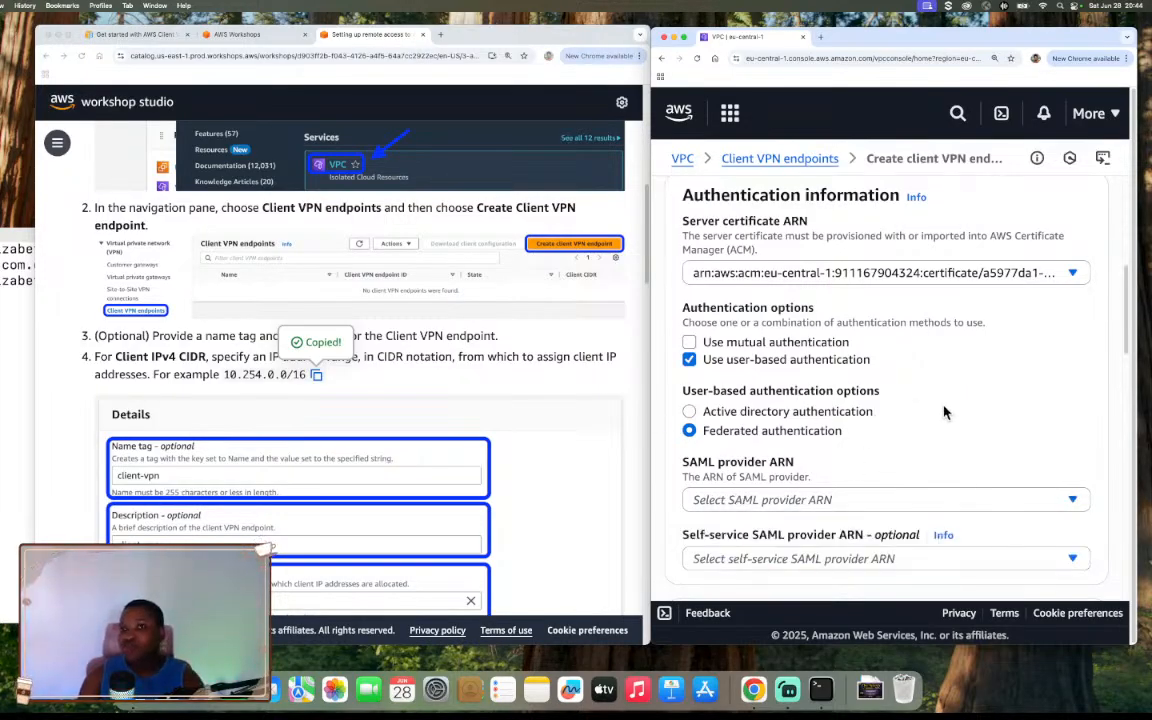
pyautogui.scroll(-1, 936, 408)
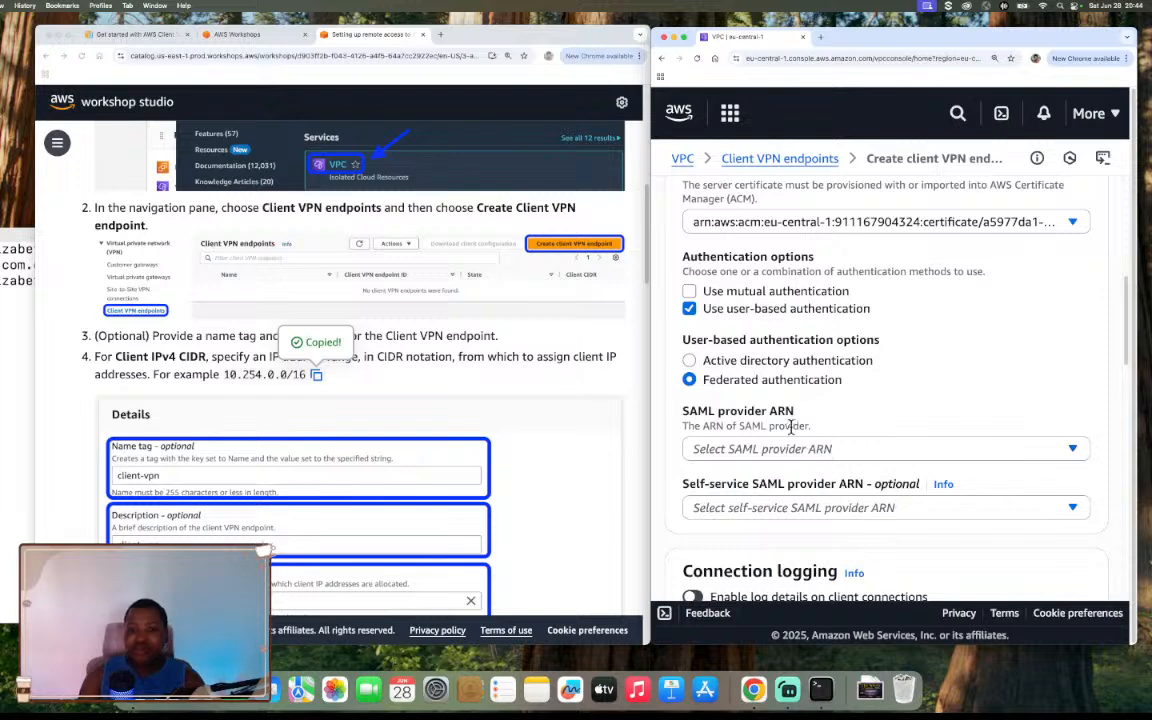
pyautogui.click(689, 292)
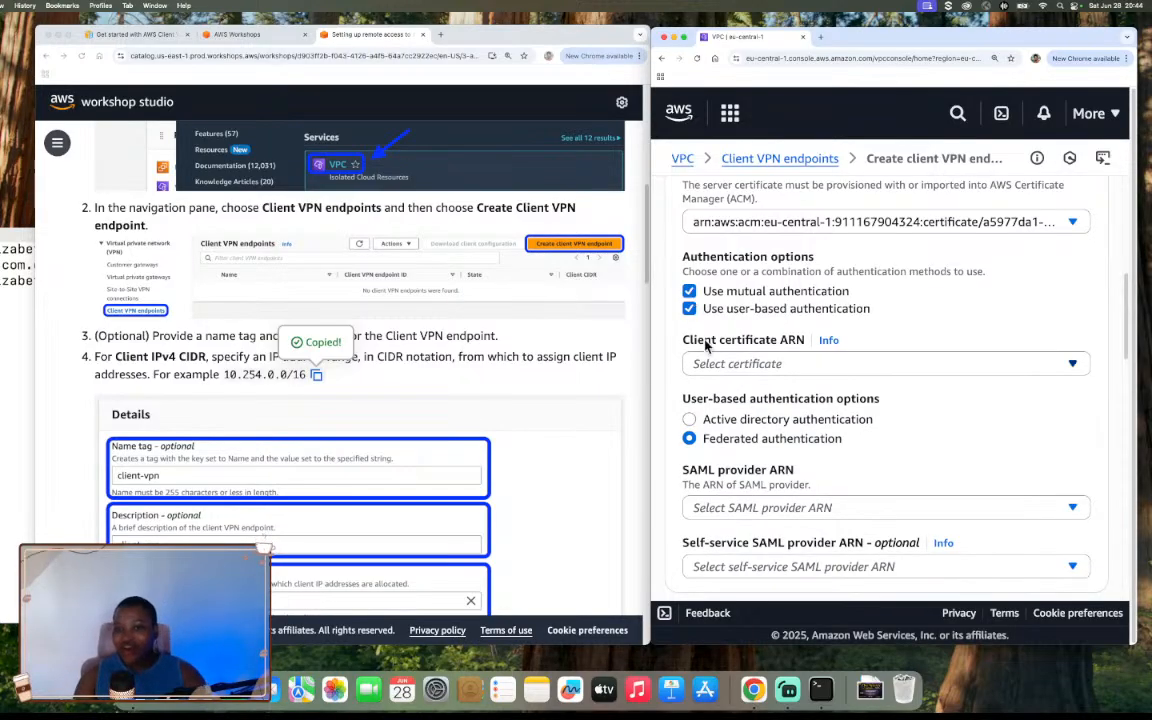
pyautogui.click(689, 309)
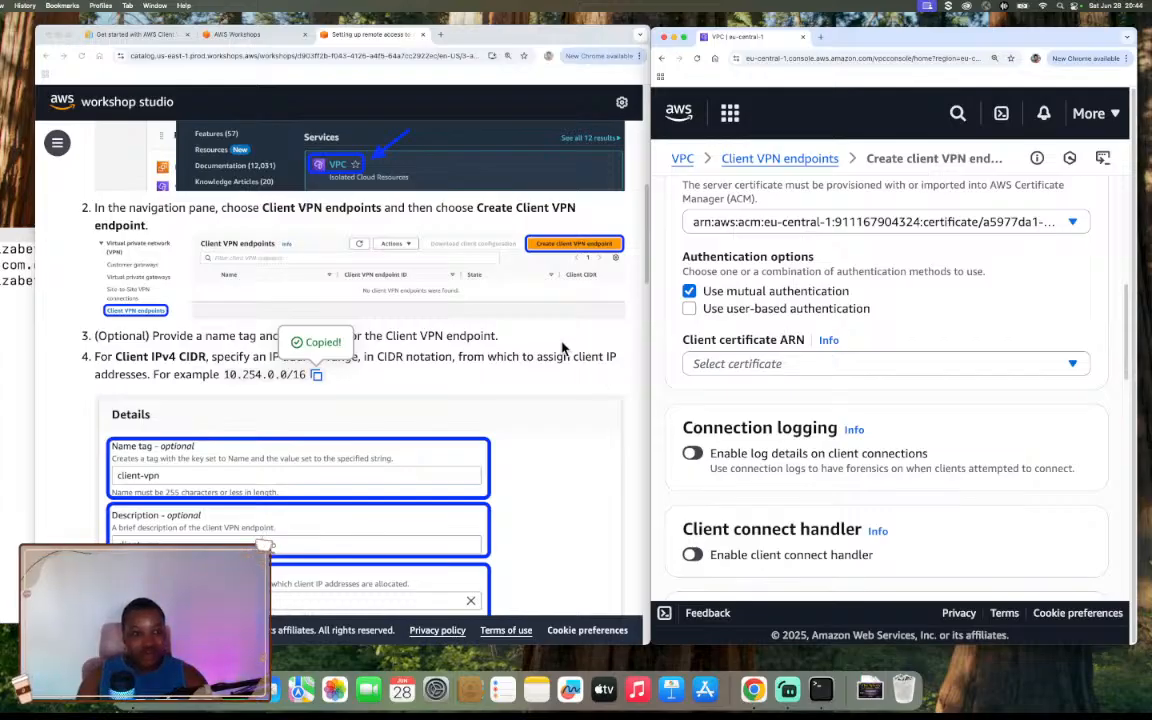
# Switch to the terminal and change the working directory to easy-rsa/easyrsa3
pyautogui.click(16, 323)
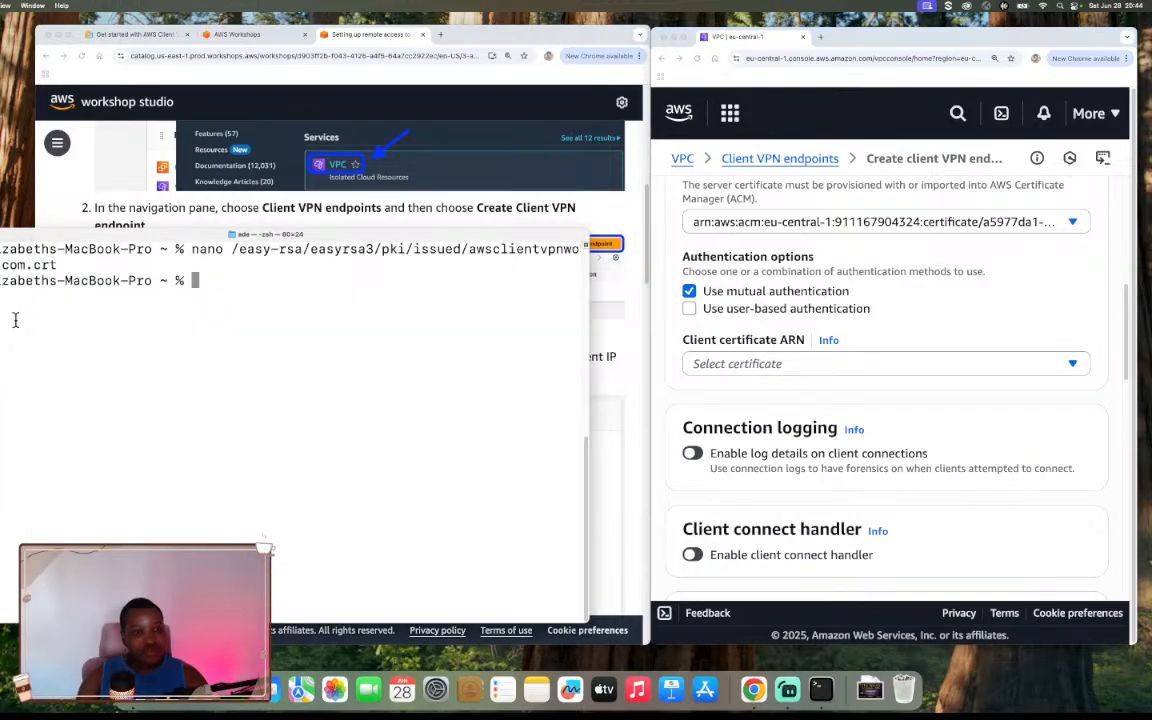
pyautogui.press('Up')
pyautogui.hotkey('ctrl', 'u')
pyautogui.write('cd ..')
pyautogui.press('super+v')
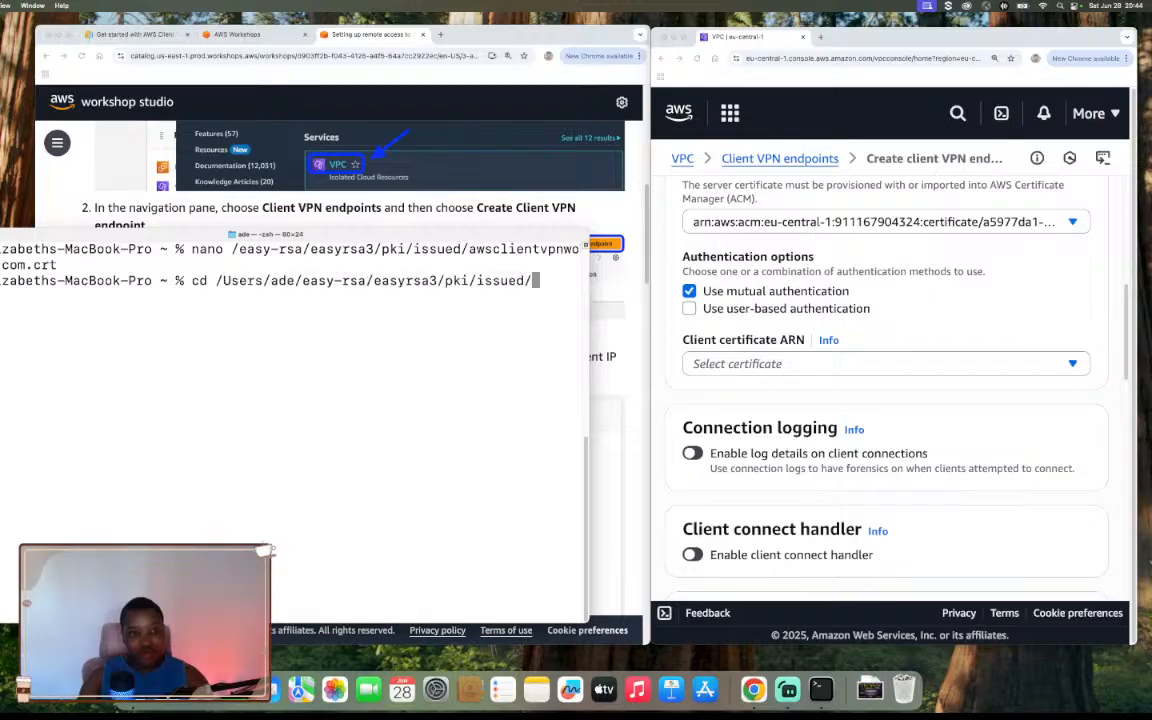
pyautogui.press('Up')
pyautogui.press('Up')
pyautogui.press('Up')
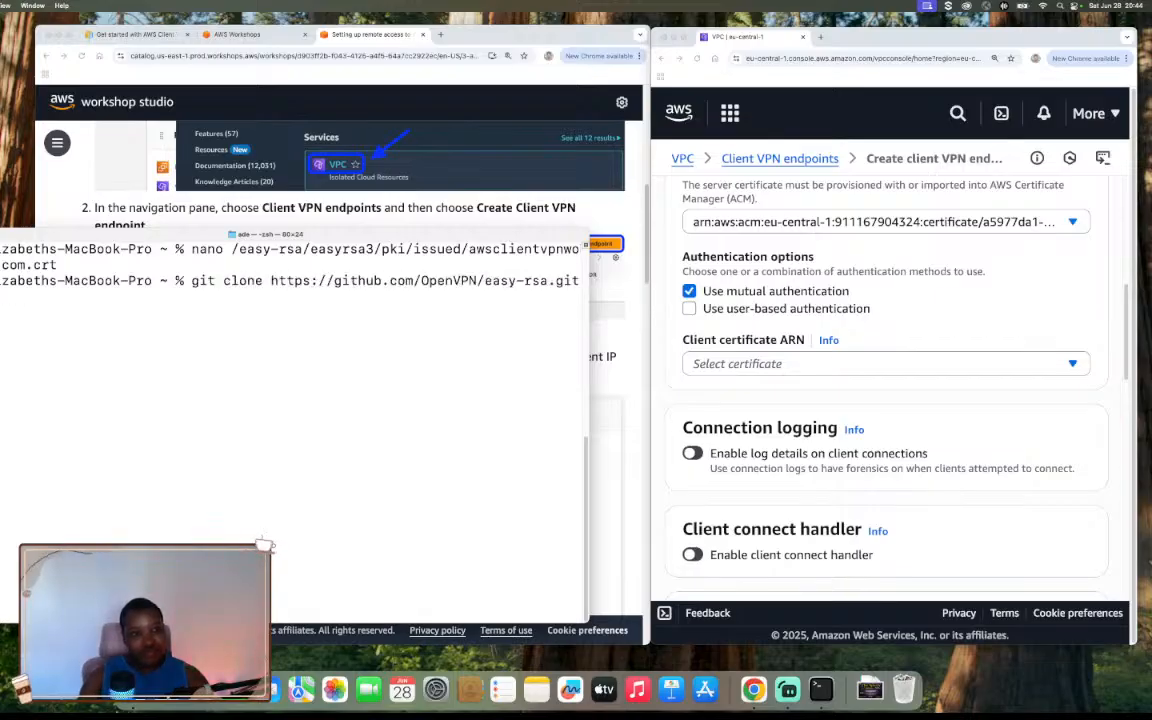
pyautogui.press('Down')
pyautogui.press('Return')
pyautogui.press('Up')
pyautogui.hotkey('ctrl', 'u')
pyautogui.write('clear')
pyautogui.press('Up')
pyautogui.press('Up')
pyautogui.press('Up')
pyautogui.press('Up')
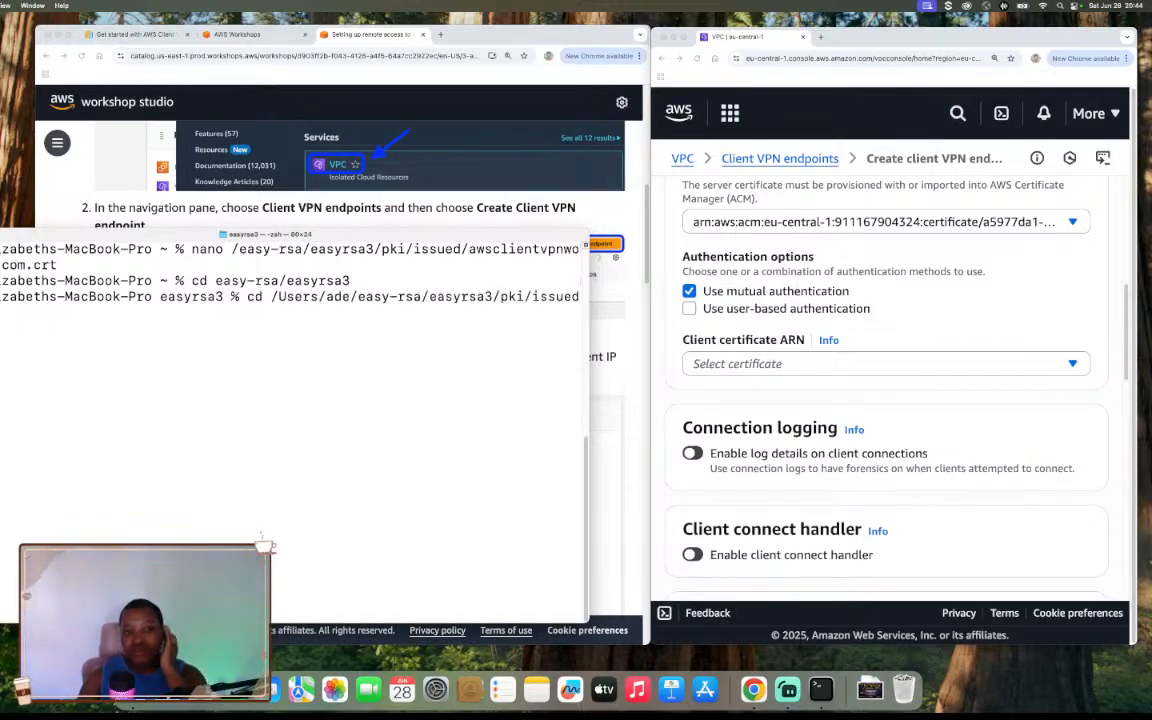
# Return to the workshop in the browser, expand its lab outline and open section 3.1 Create RSA Certificate
pyautogui.click(67, 168)
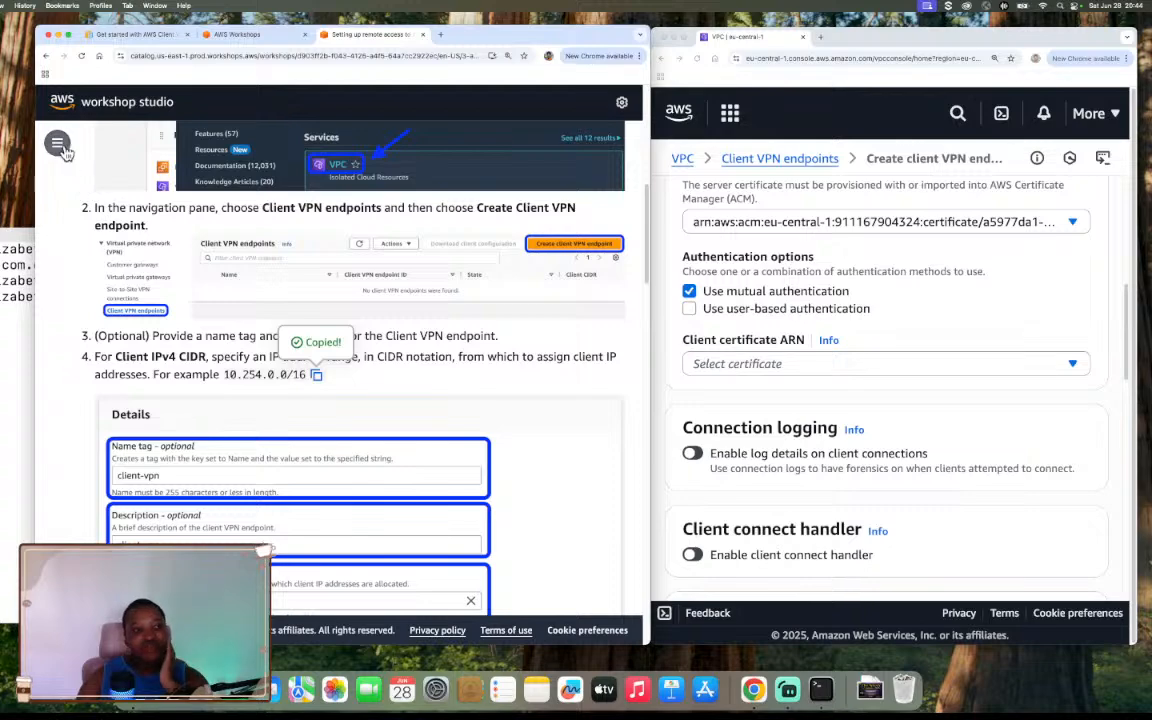
pyautogui.click(58, 144)
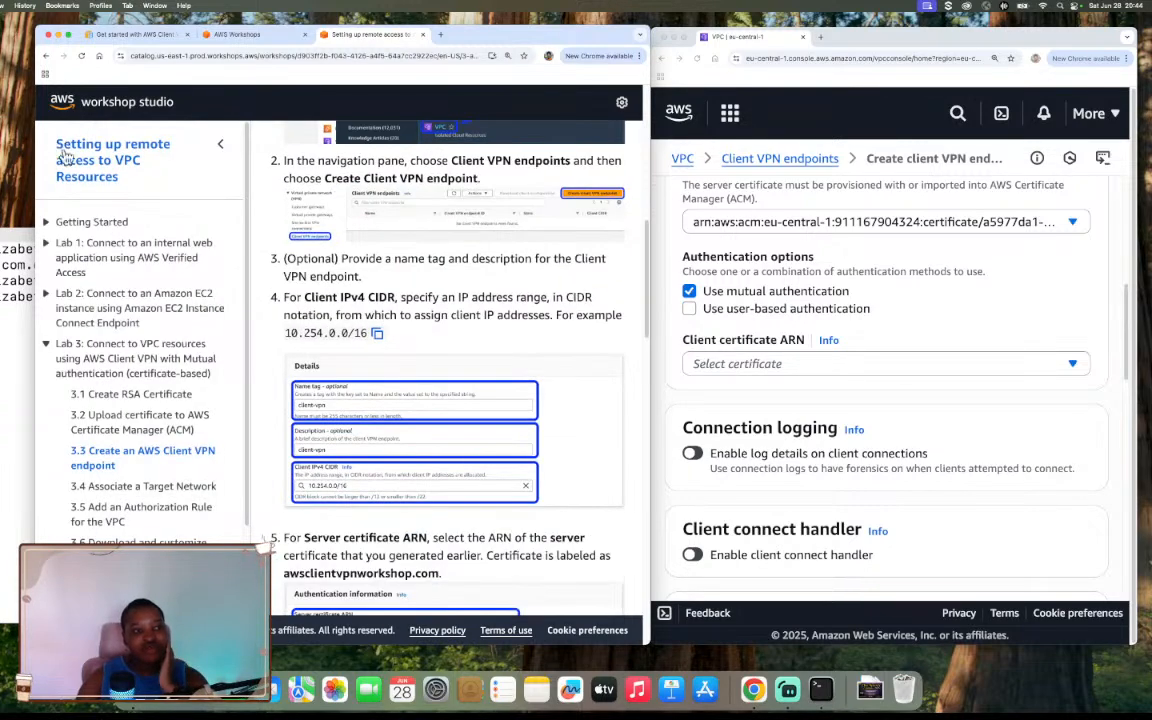
pyautogui.click(147, 397)
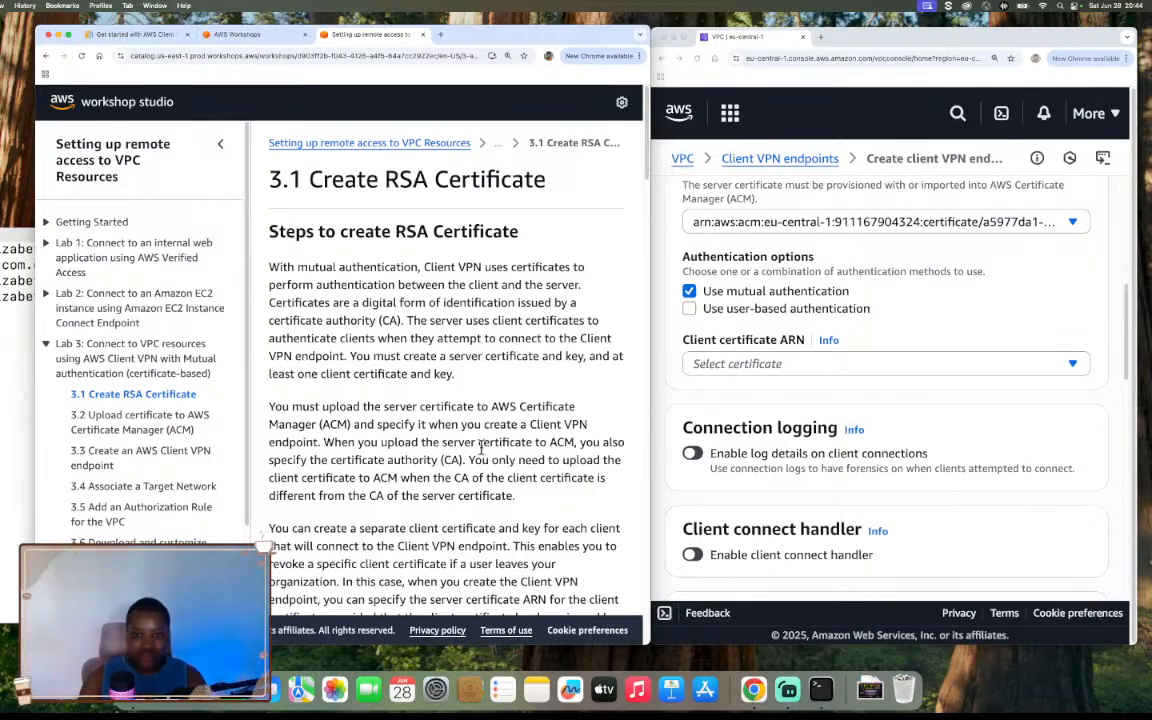
# Find step 6 on generating the client certificate and key, and copy its easyrsa build-client-full command
pyautogui.scroll(-3, 481, 448)
pyautogui.scroll(-5, 483, 452)
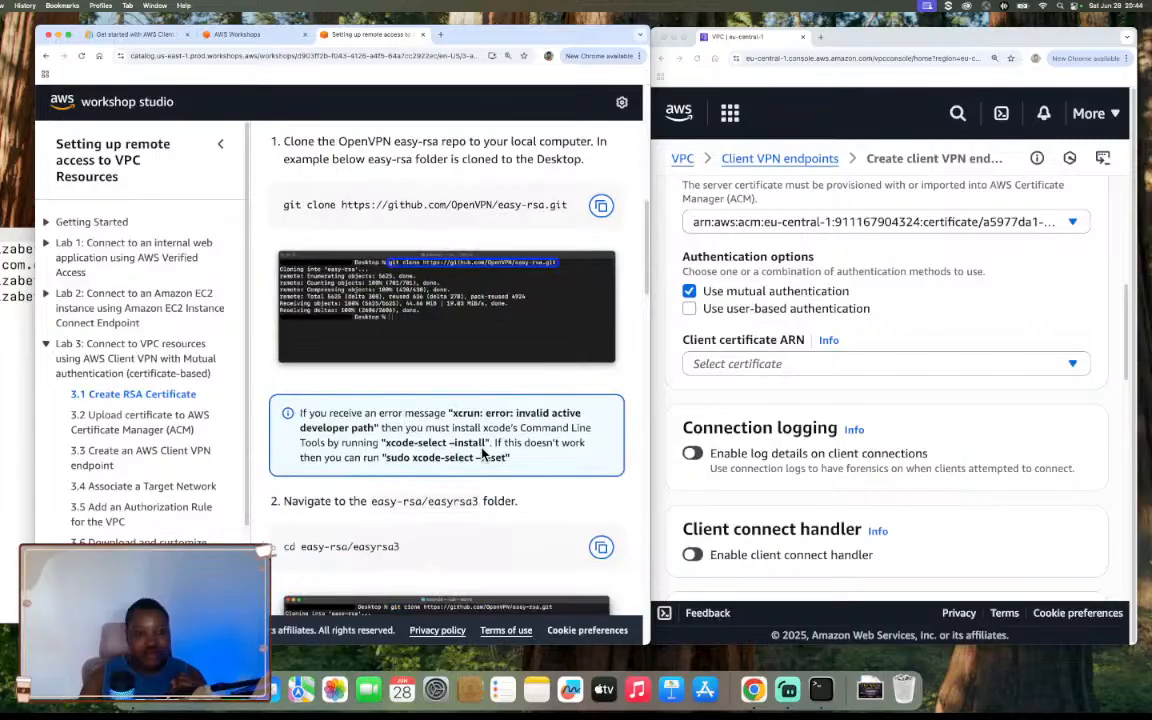
pyautogui.scroll(-15, 481, 455)
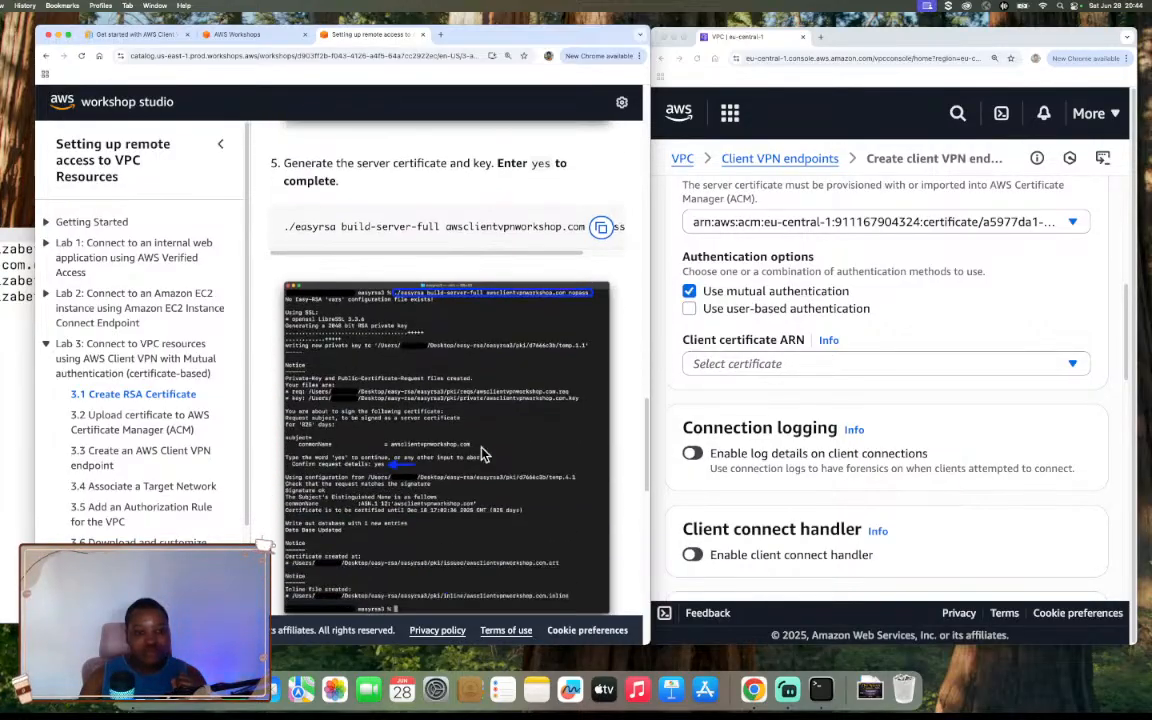
pyautogui.scroll(-5, 481, 455)
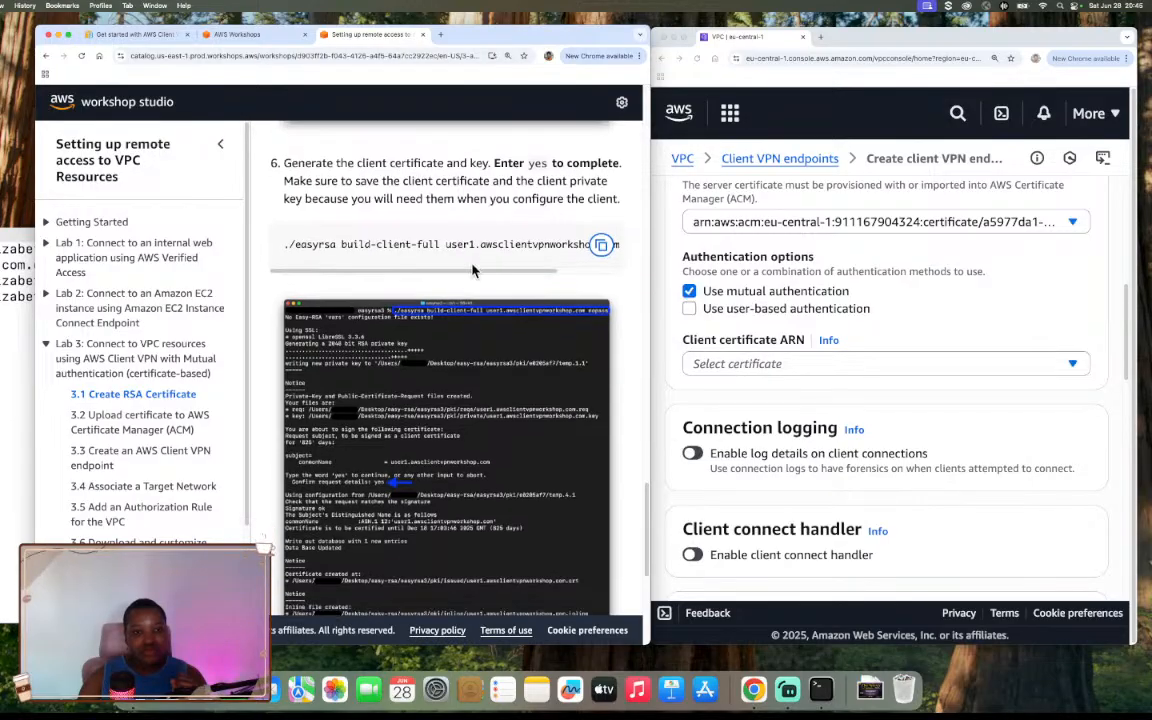
pyautogui.scroll(4, 472, 266)
pyautogui.scroll(1, 472, 266)
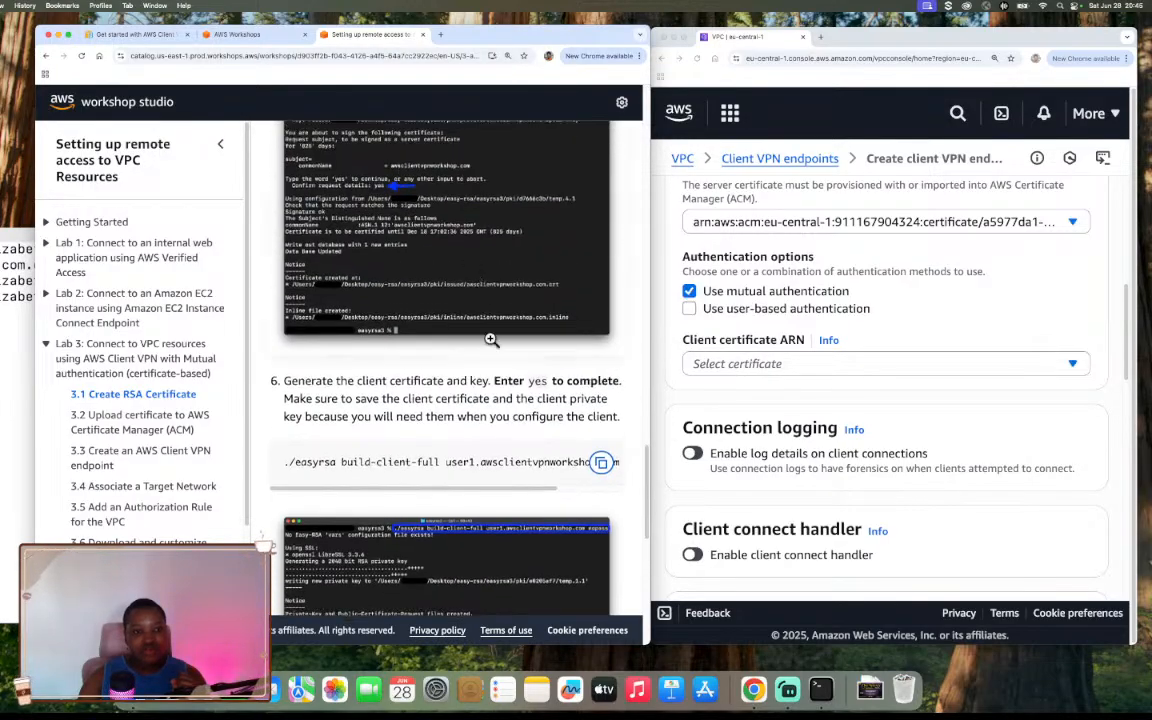
pyautogui.click(601, 464)
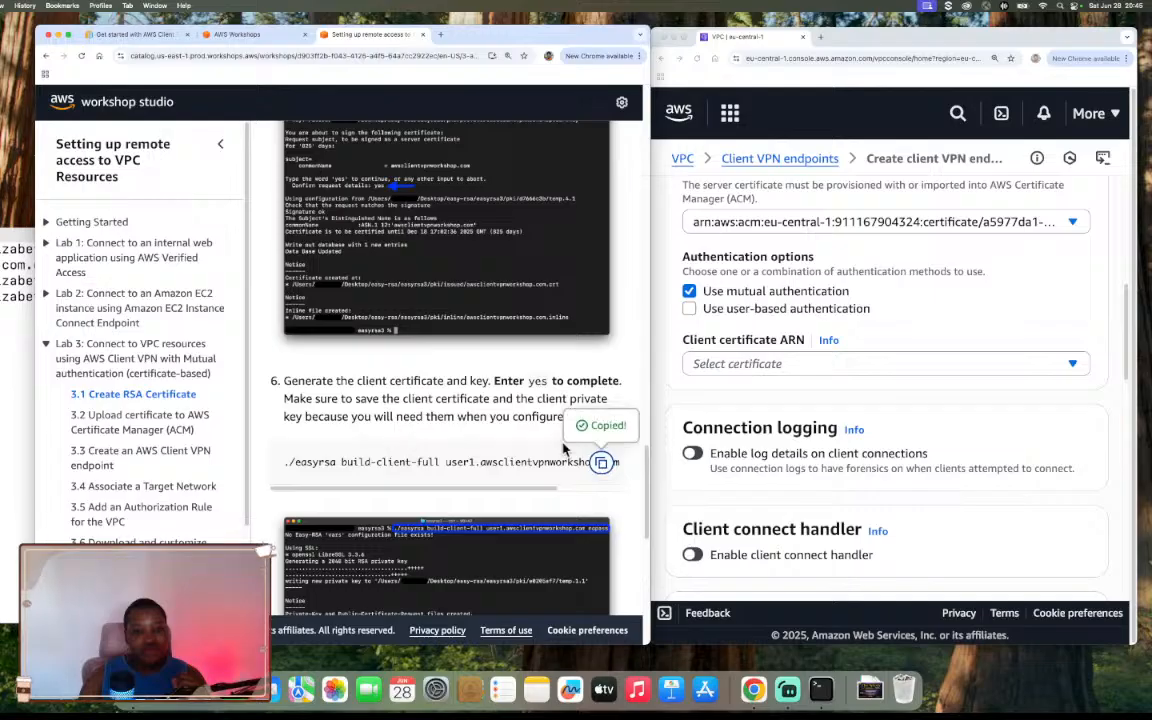
pyautogui.scroll(-3, 590, 450)
pyautogui.scroll(6, 562, 442)
pyautogui.scroll(2, 562, 442)
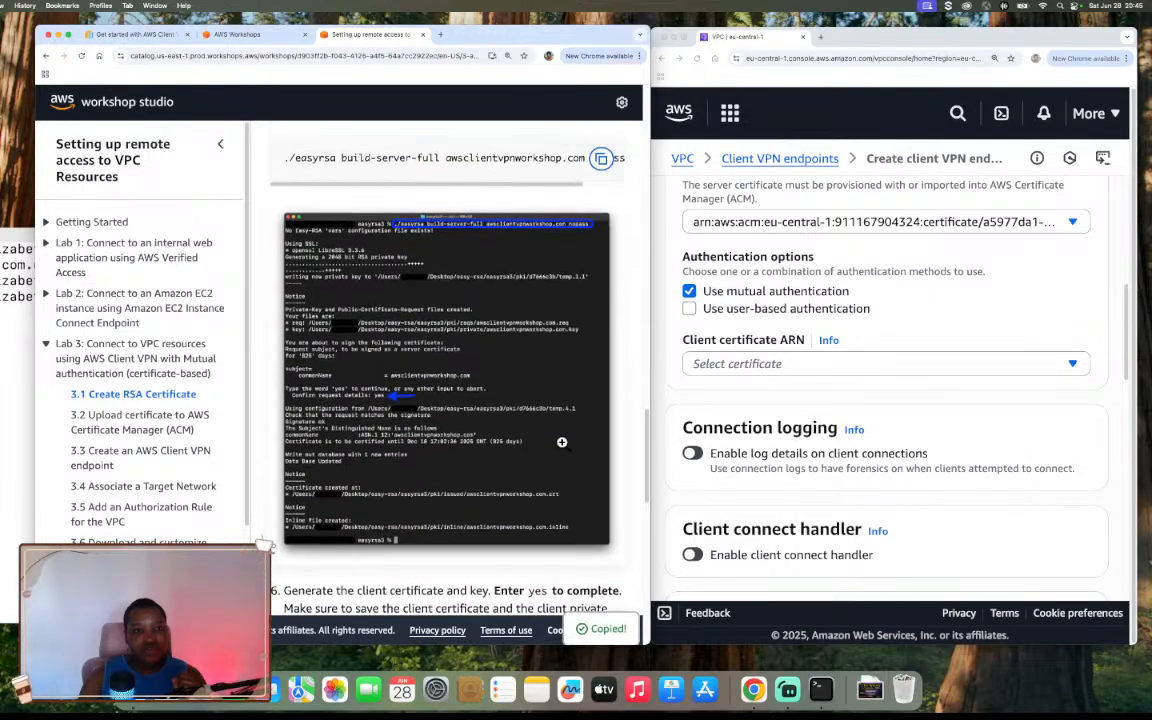
pyautogui.scroll(-5, 562, 442)
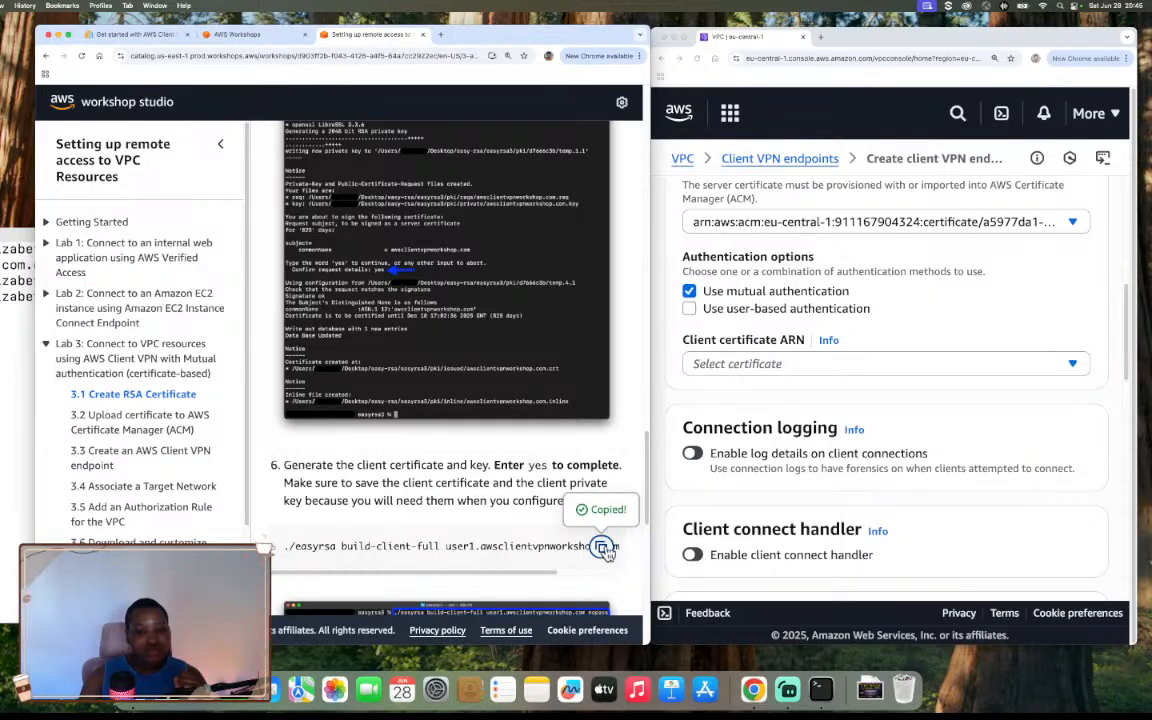
# In the terminal, clear the pending command, run ./easyrsa build-client-full user1.awsclientvpnworkshop.com nopass and confirm the request with yes
pyautogui.click(26, 425)
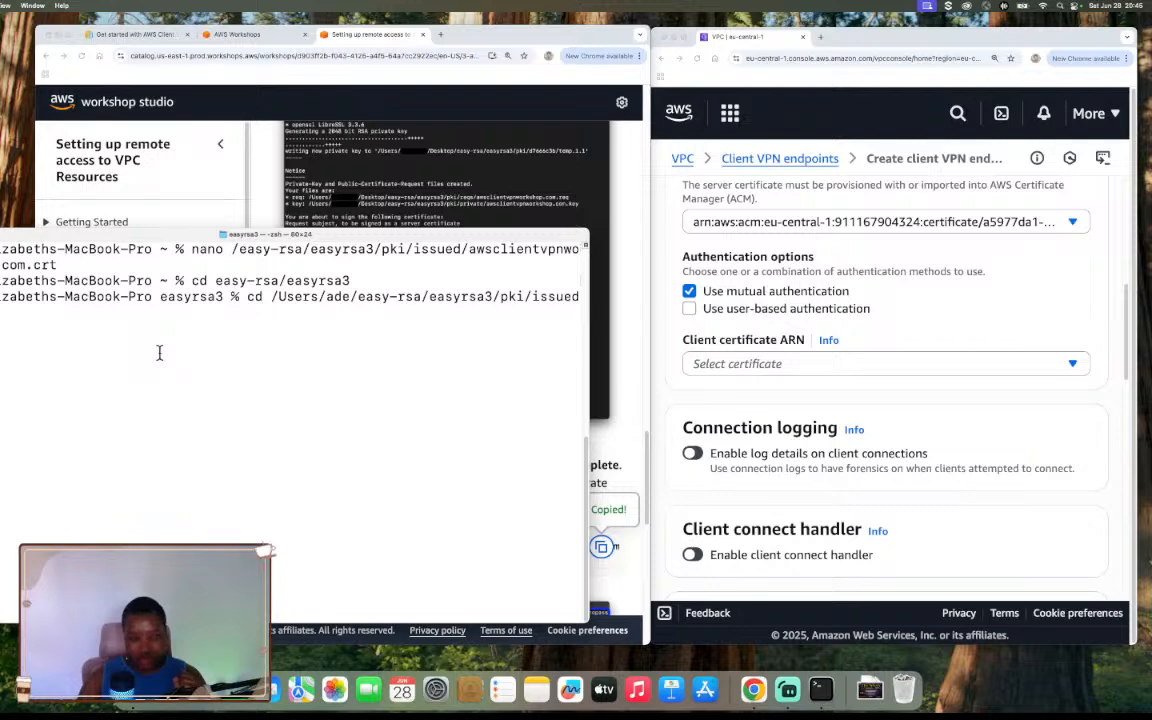
pyautogui.hotkey('ctrl', 'u')
pyautogui.write('ls')
pyautogui.press('BackSpace')
pyautogui.press('BackSpace')
pyautogui.write('clear')
pyautogui.hotkey('ctrl', 'u')
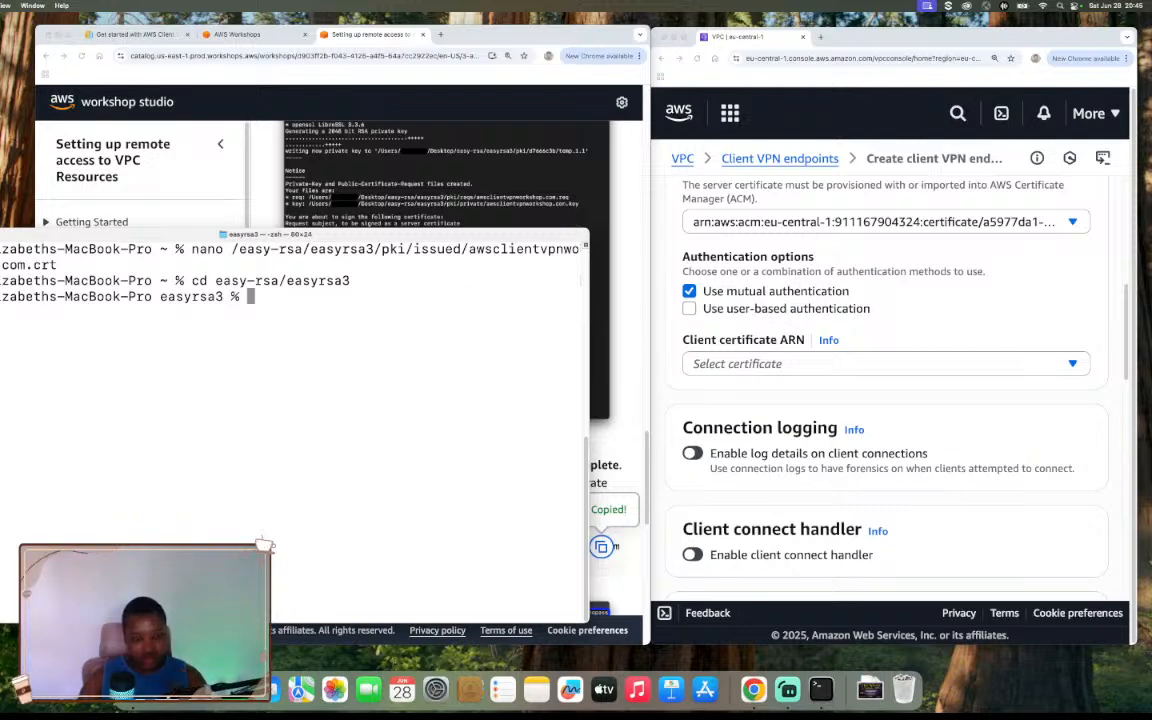
pyautogui.press('super+v')
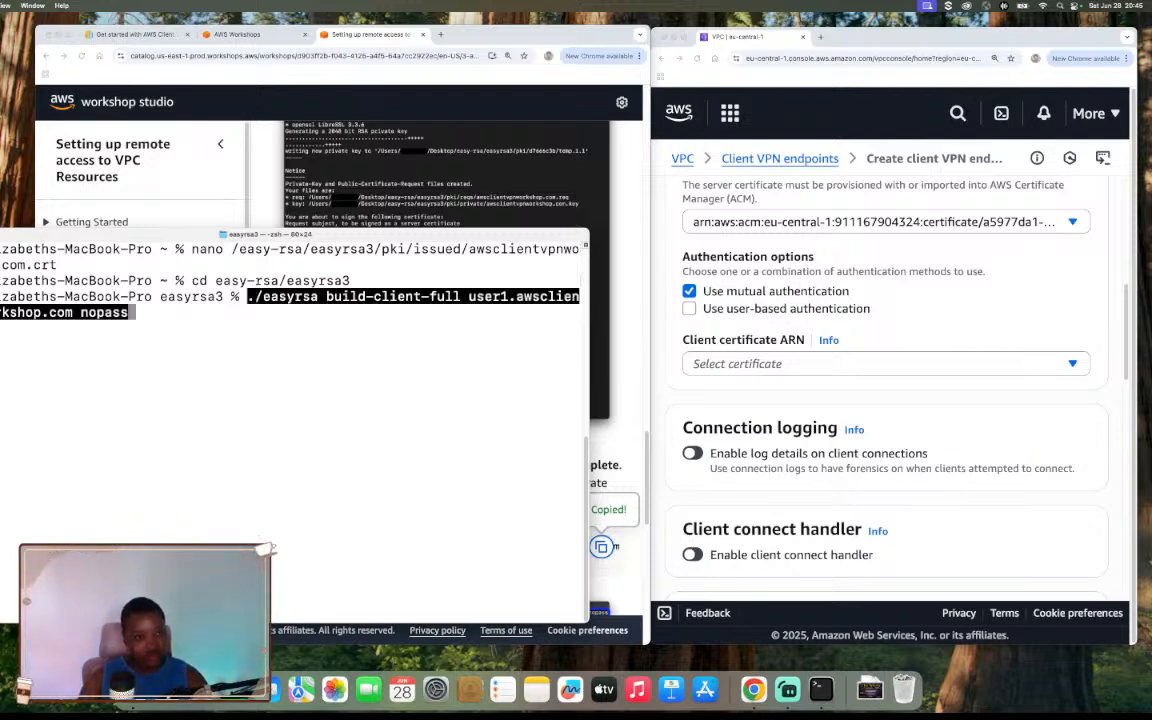
pyautogui.press('Return')
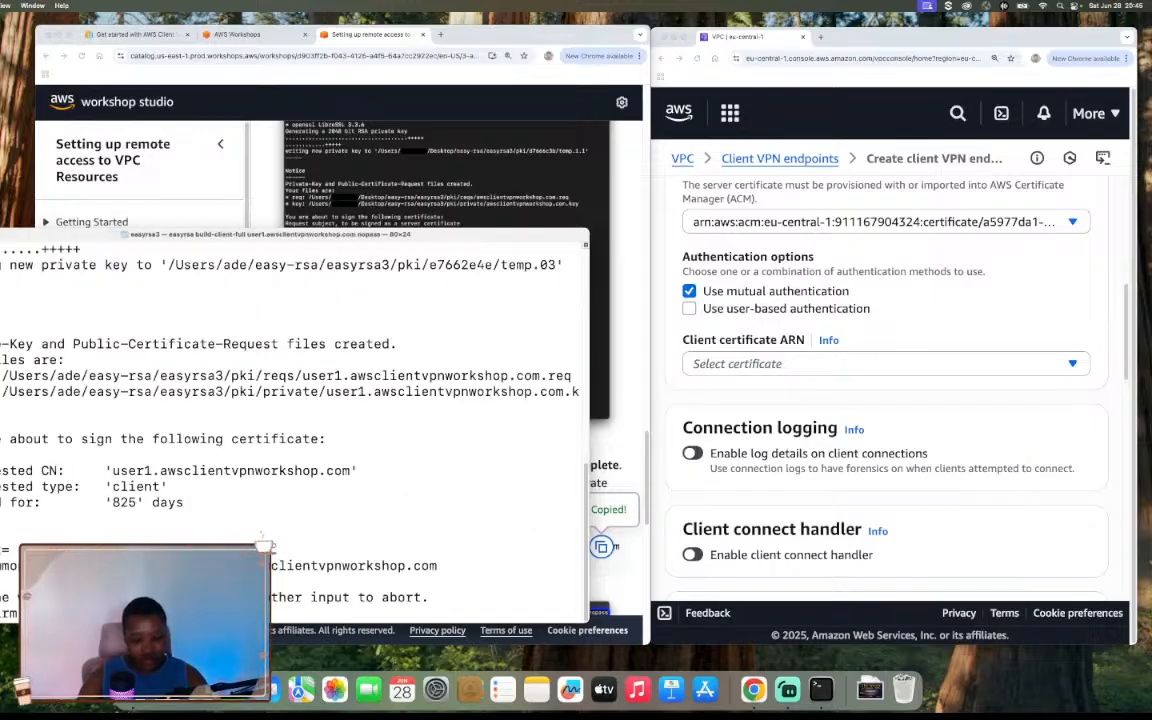
pyautogui.write('yes')
pyautogui.press('Return')
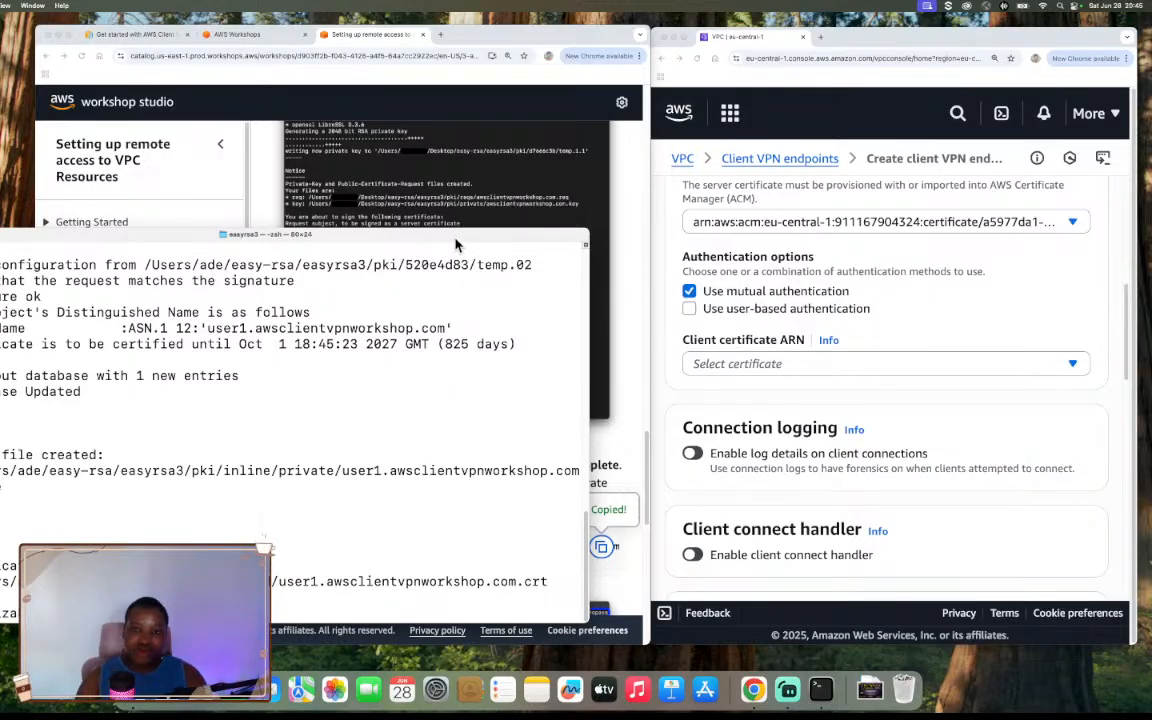
pyautogui.click(564, 190)
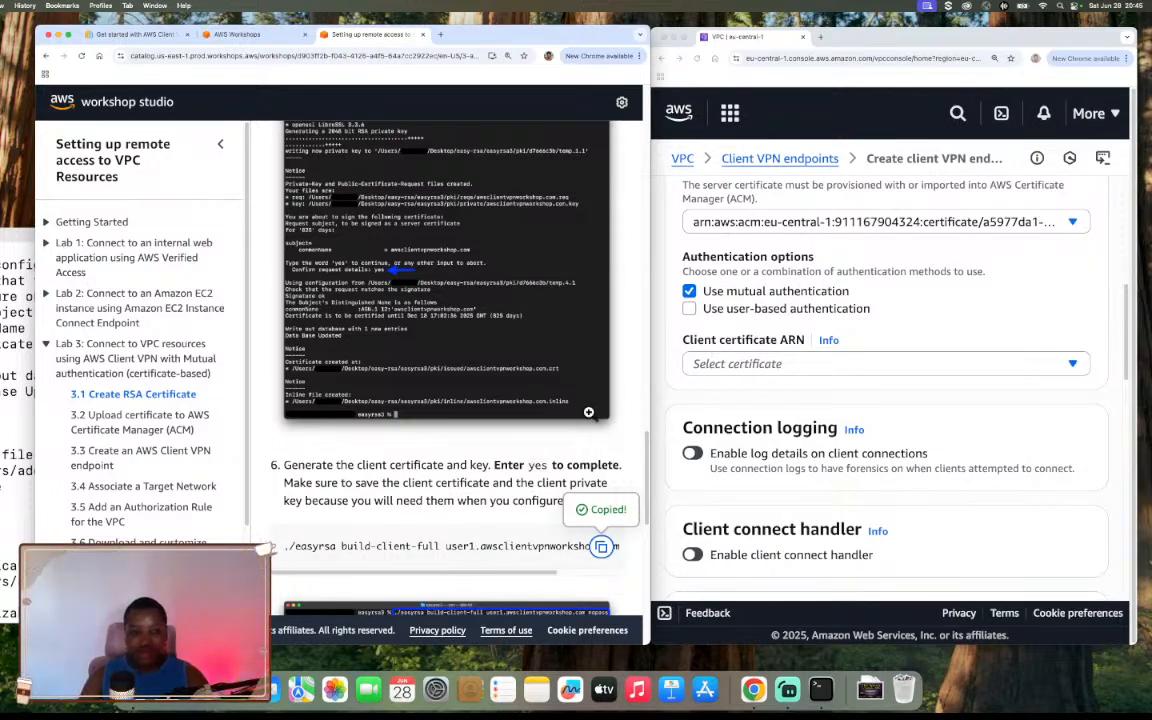
# Finish reading workshop section 3.1, search the AWS console for acm and open Certificate Manager in a new browser tab
pyautogui.scroll(-5, 579, 403)
pyautogui.scroll(-2, 580, 410)
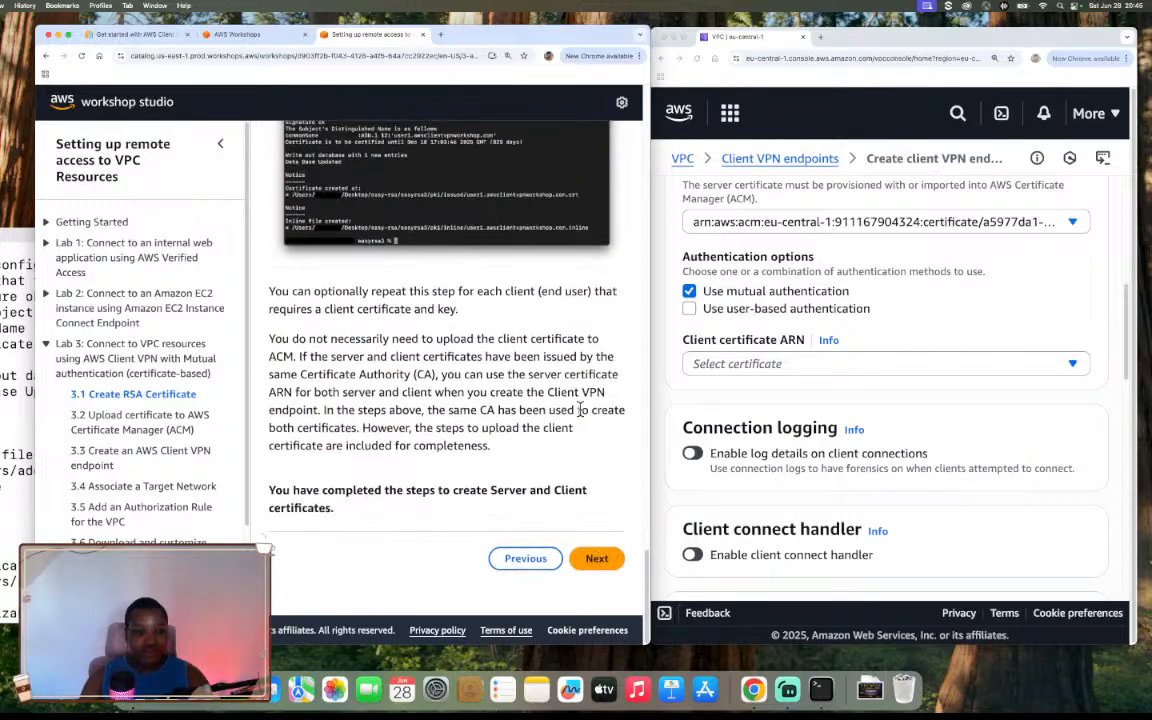
pyautogui.click(826, 120)
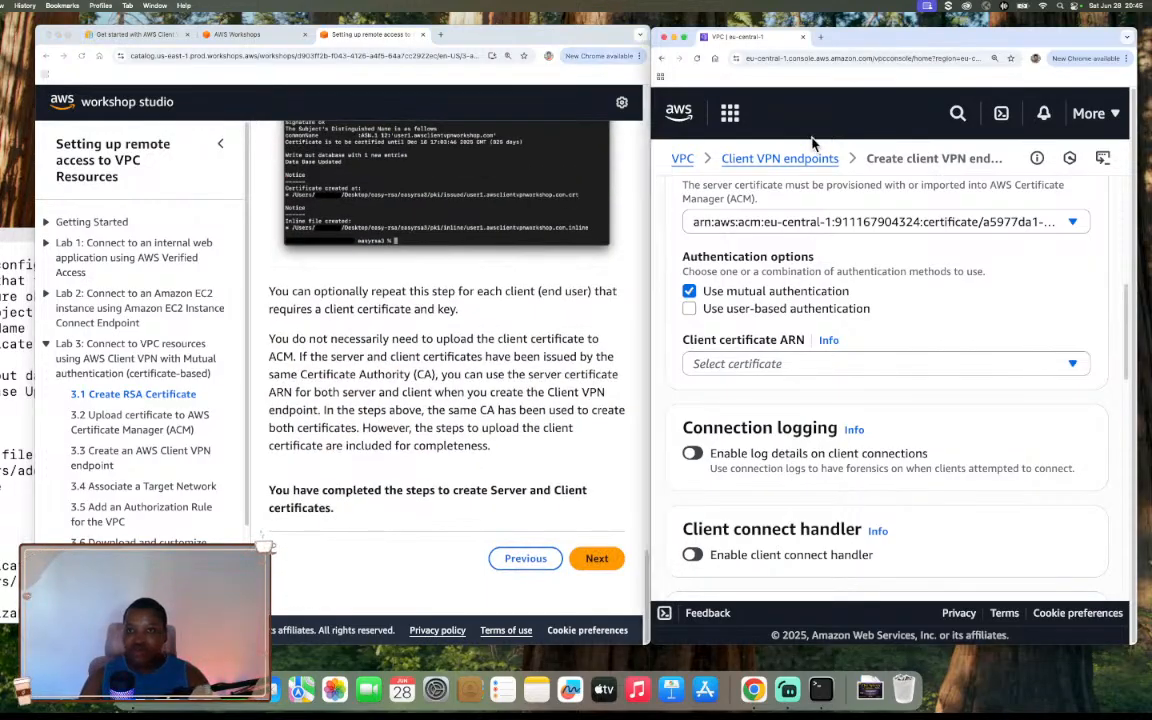
pyautogui.click(957, 114)
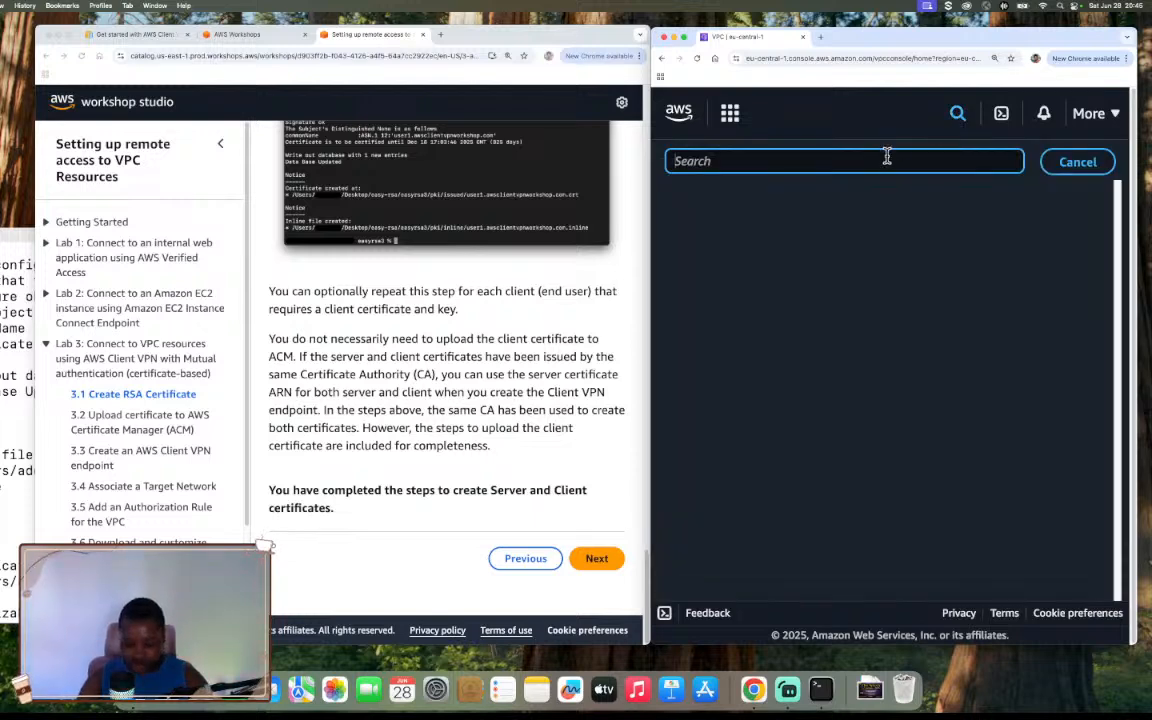
pyautogui.write('acm-PCA')
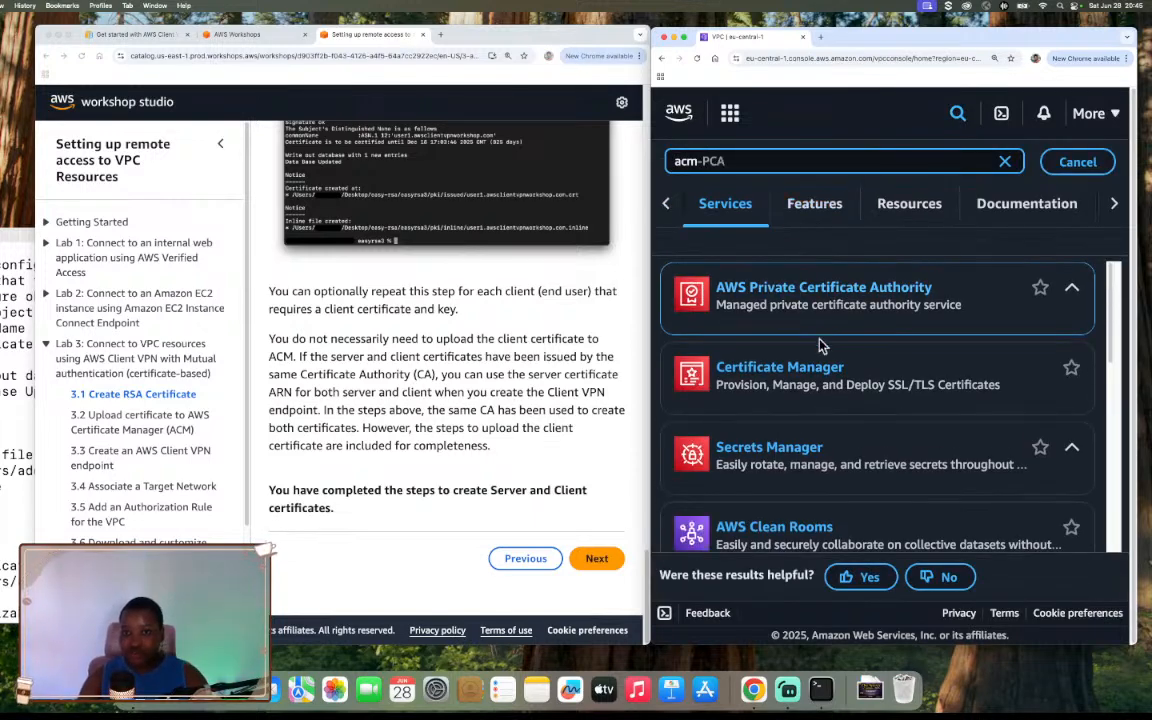
pyautogui.rightClick(810, 368)
pyautogui.click(850, 375)
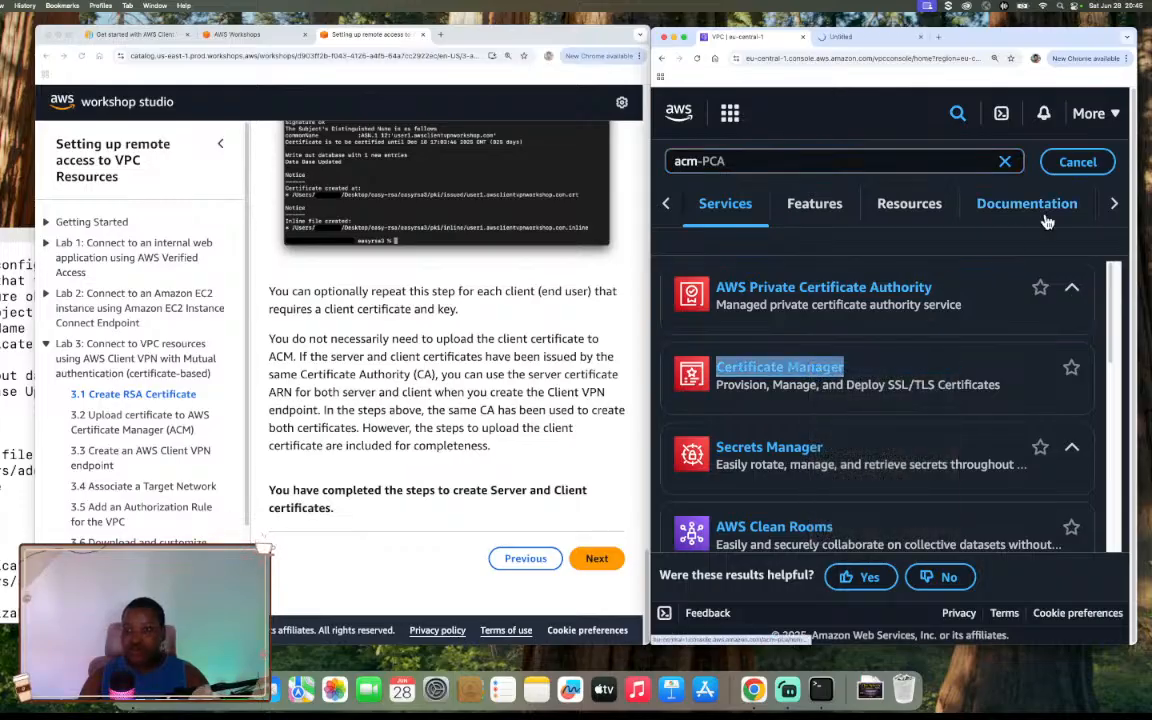
pyautogui.click(1006, 161)
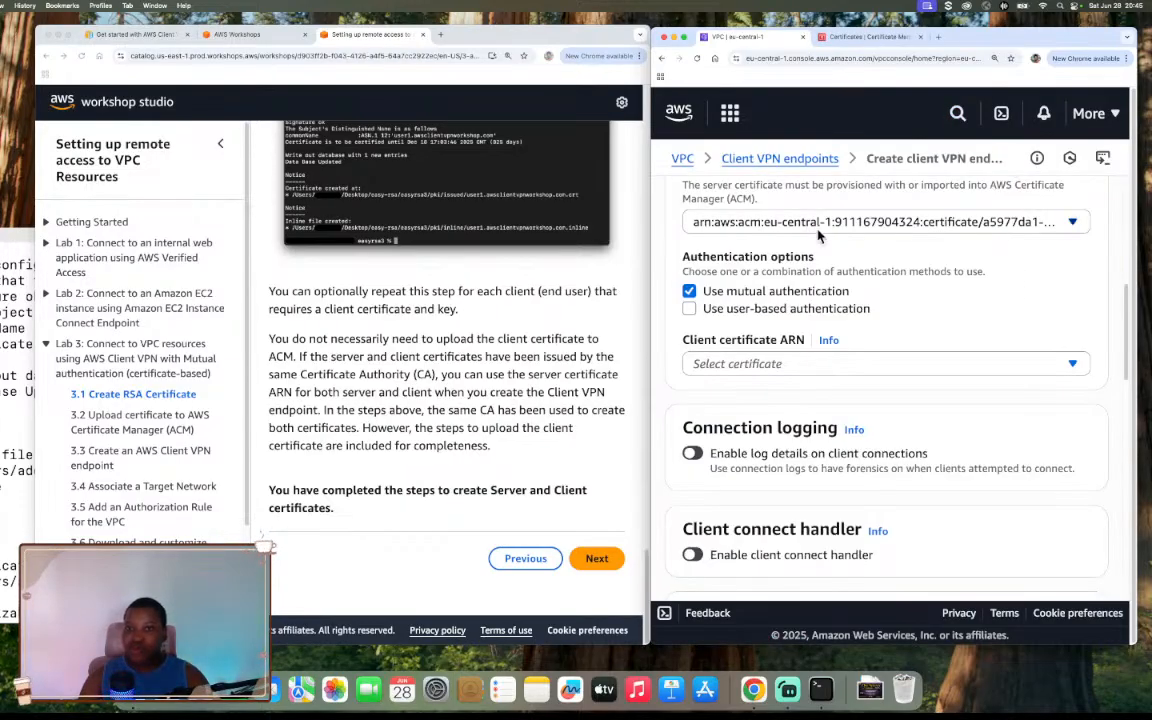
# Switch to the Certificate Manager tab and start importing a certificate, ready to fill in its certificate body
pyautogui.click(889, 38)
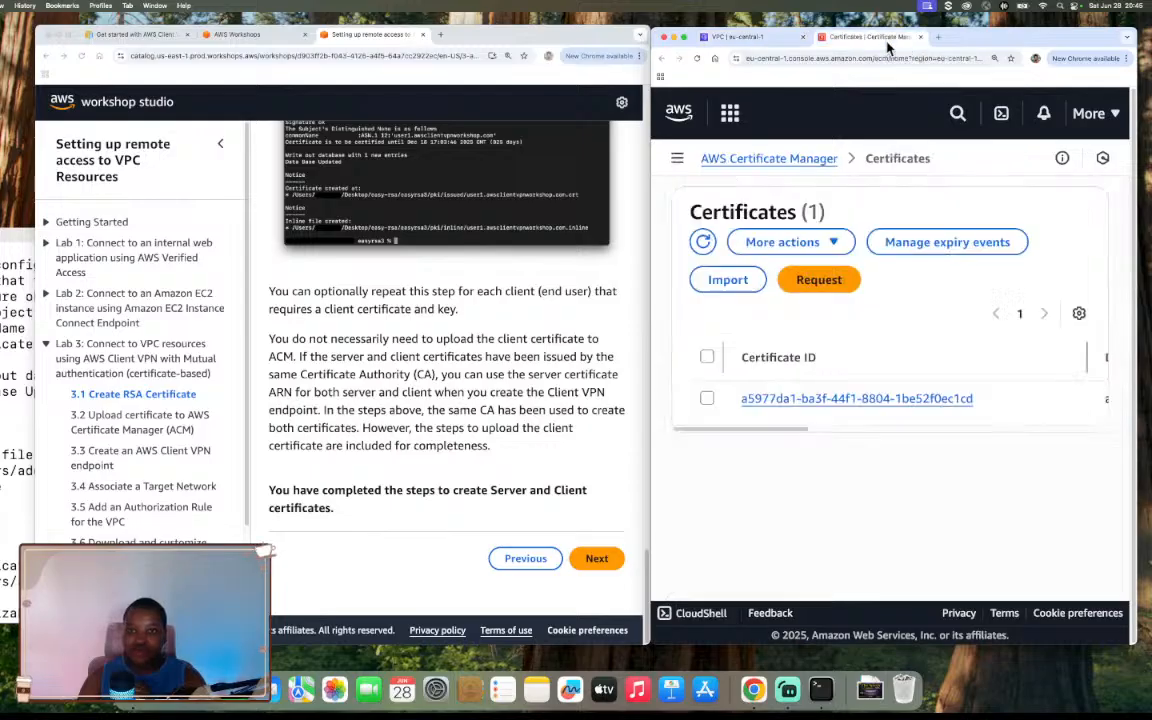
pyautogui.click(740, 279)
pyautogui.click(786, 215)
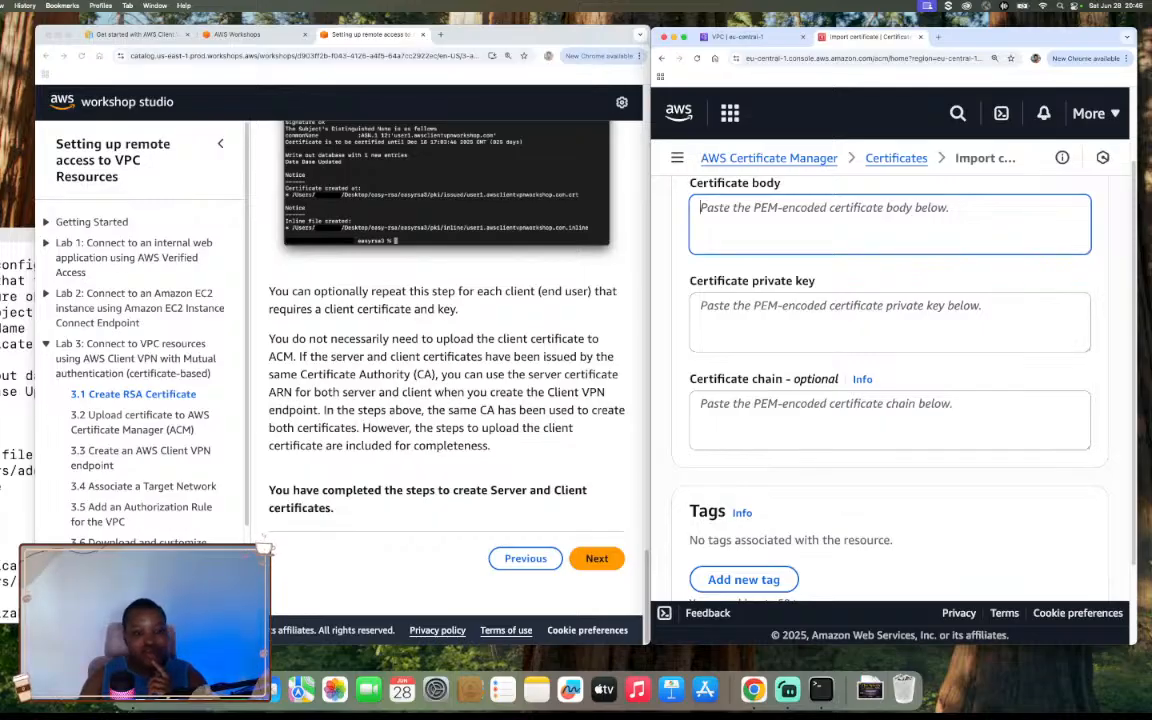
# Switch to Finder and open the easy-rsa/easyrsa3/pki/issued folder inside the home folder
pyautogui.click(135, 688)
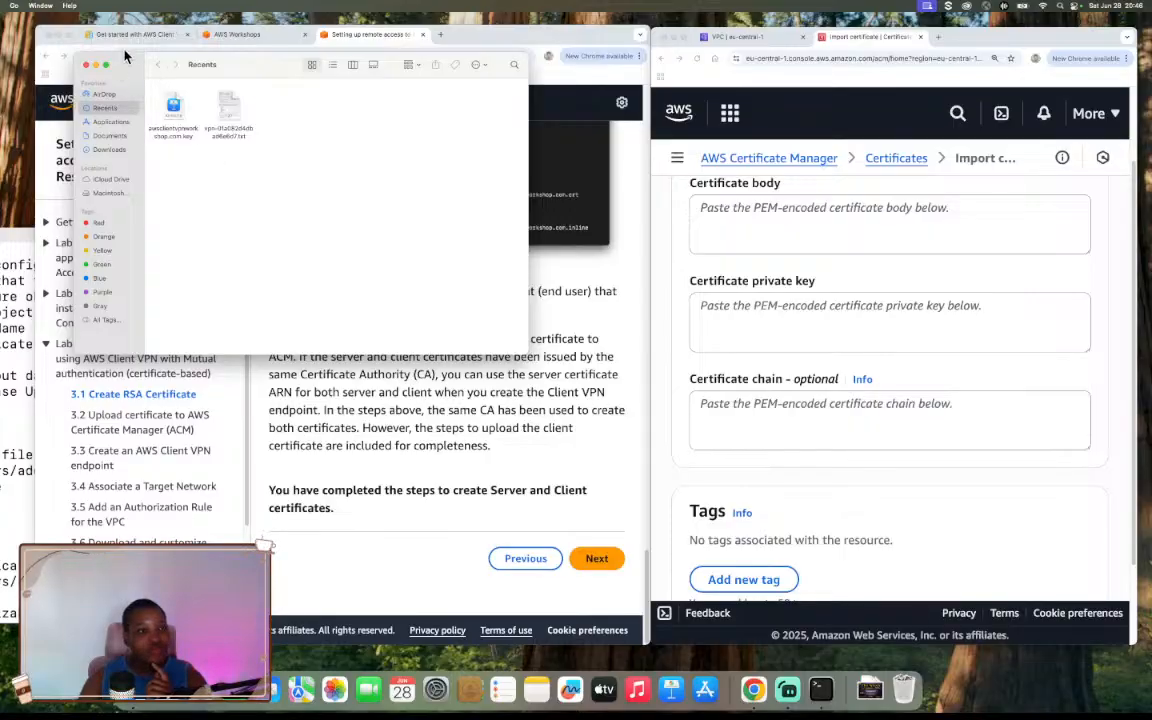
pyautogui.click(14, 7)
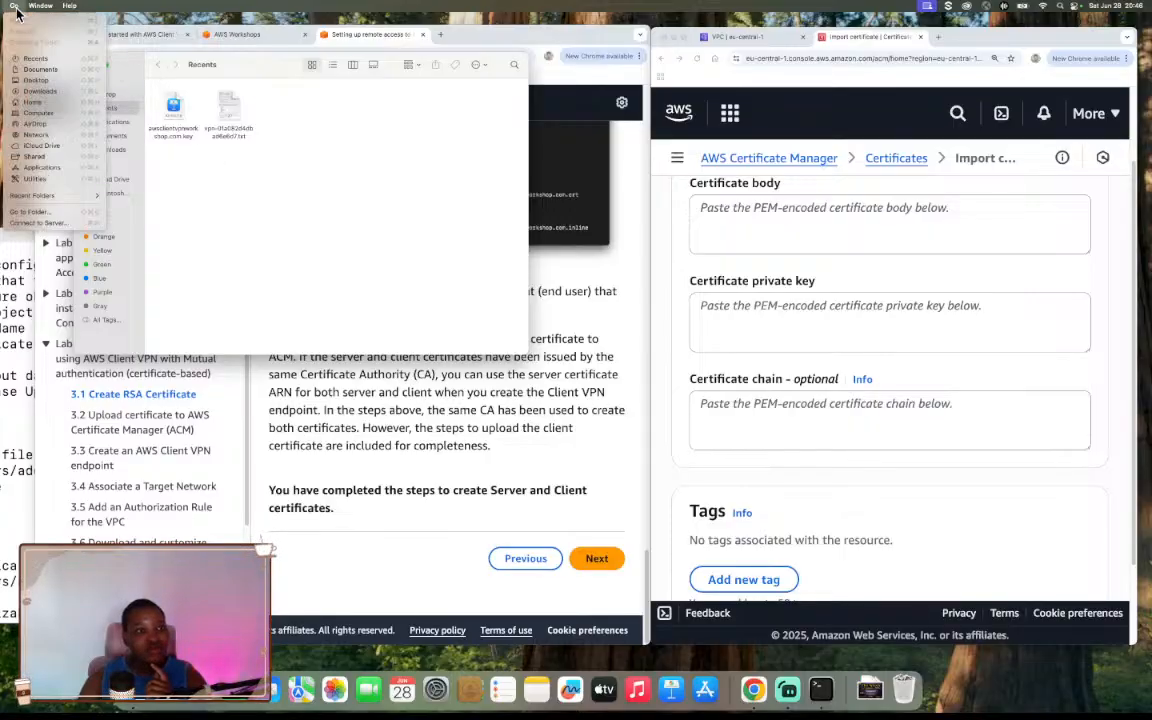
pyautogui.click(36, 103)
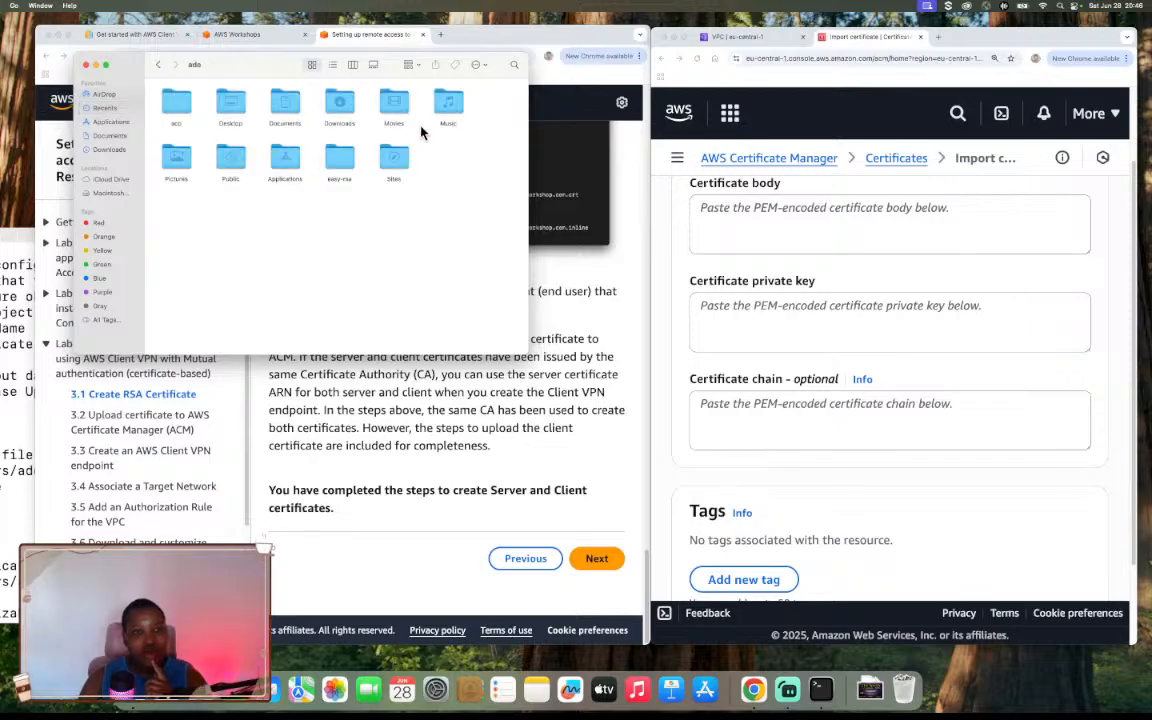
pyautogui.doubleClick(340, 160)
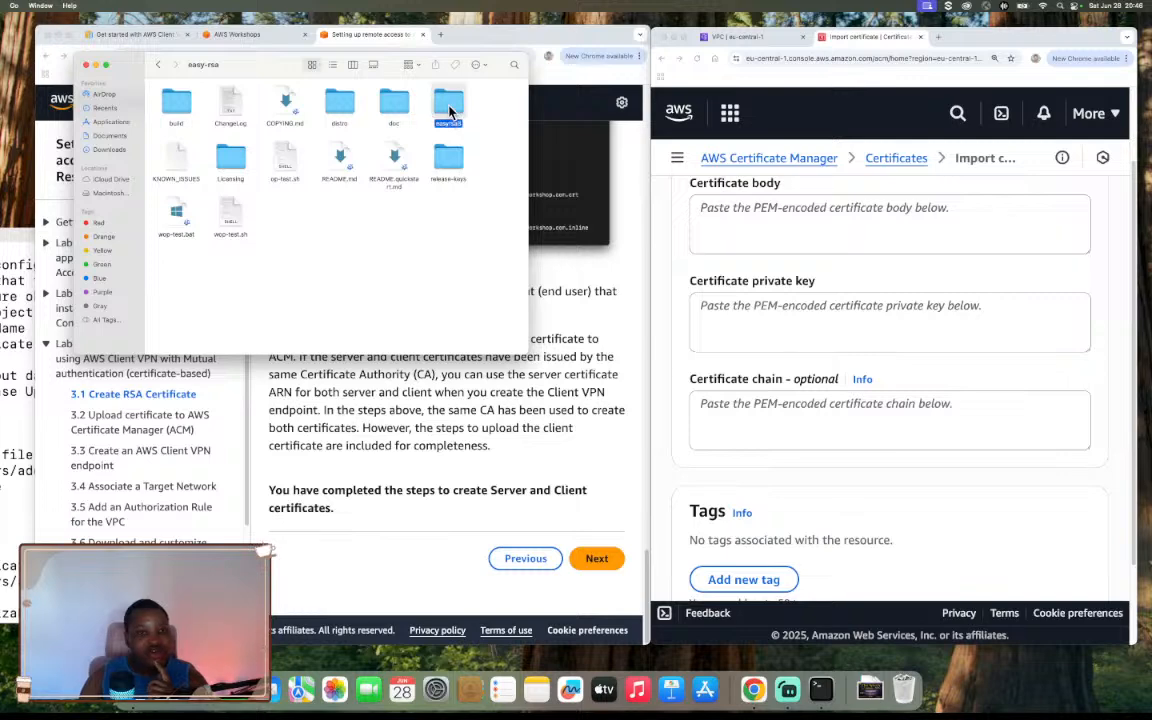
pyautogui.doubleClick(451, 110)
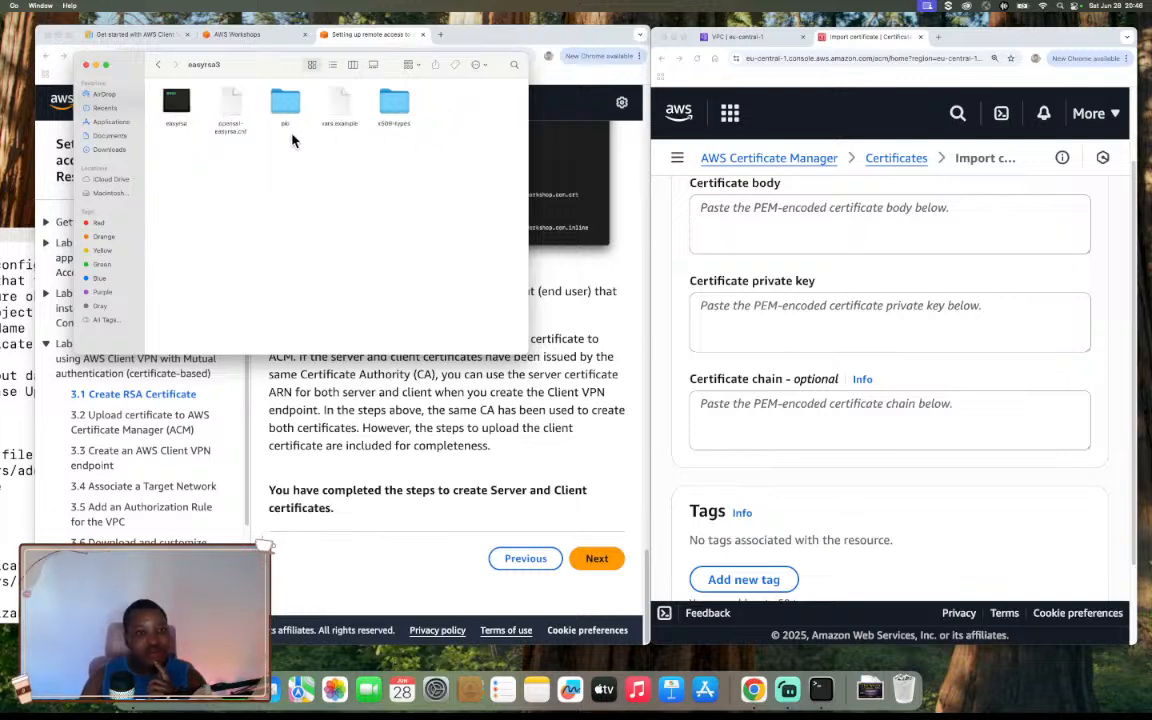
pyautogui.doubleClick(285, 105)
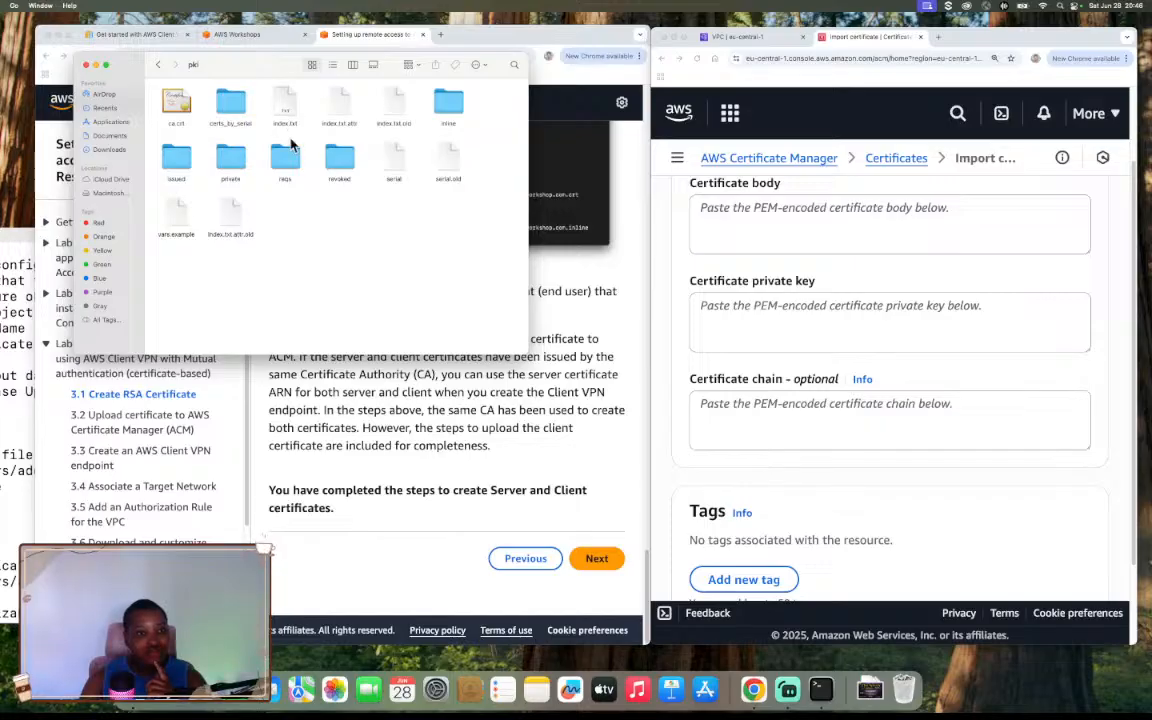
pyautogui.doubleClick(176, 158)
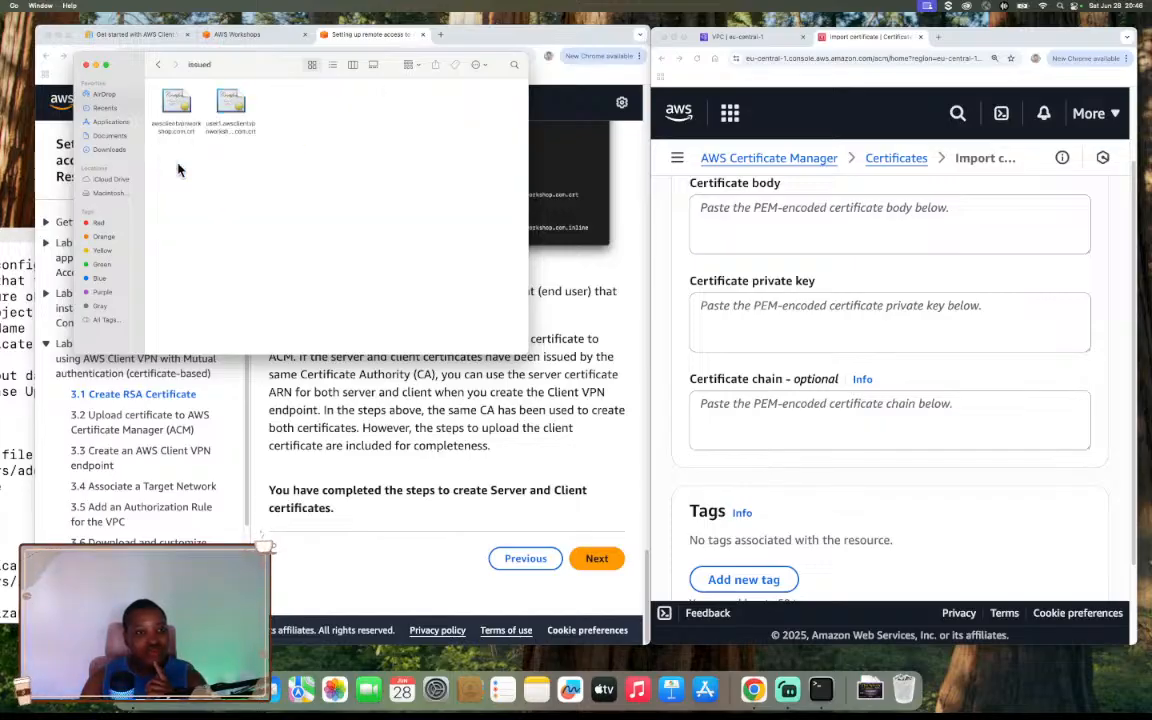
pyautogui.click(232, 101)
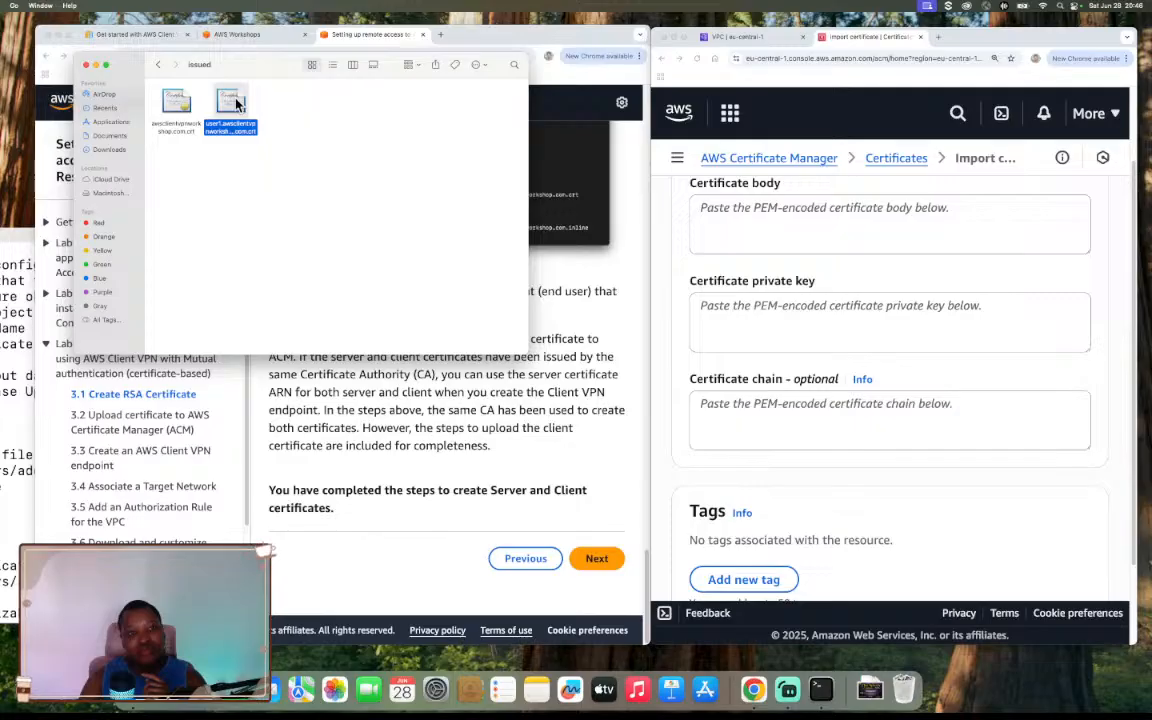
pyautogui.doubleClick(236, 104)
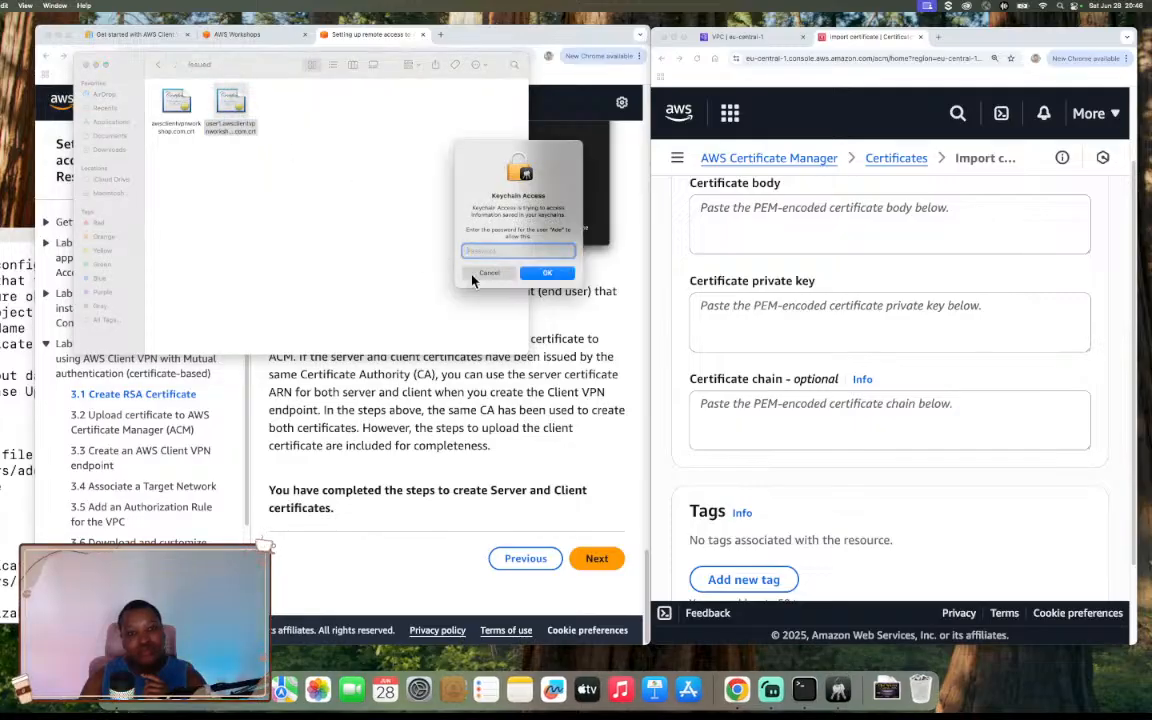
pyautogui.click(489, 273)
# Open user1.awsclientvpnworkshop.com.crt from the issued folder with TextEdit
pyautogui.rightClick(232, 100)
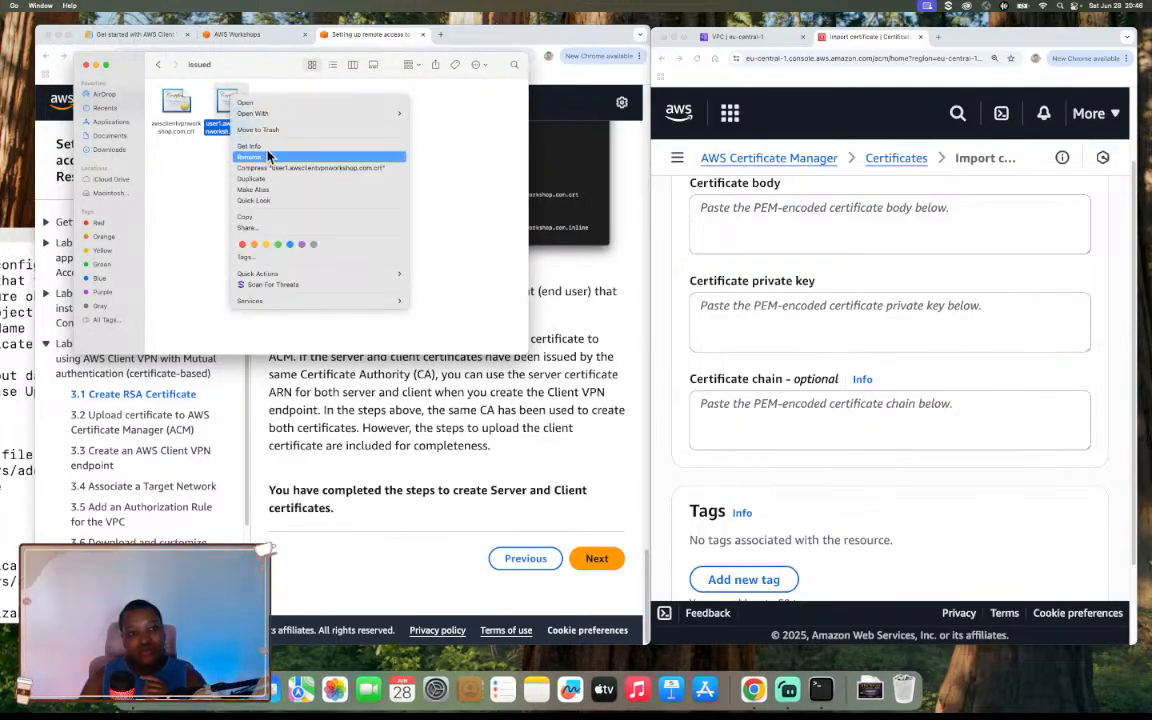
pyautogui.moveTo(297, 118)
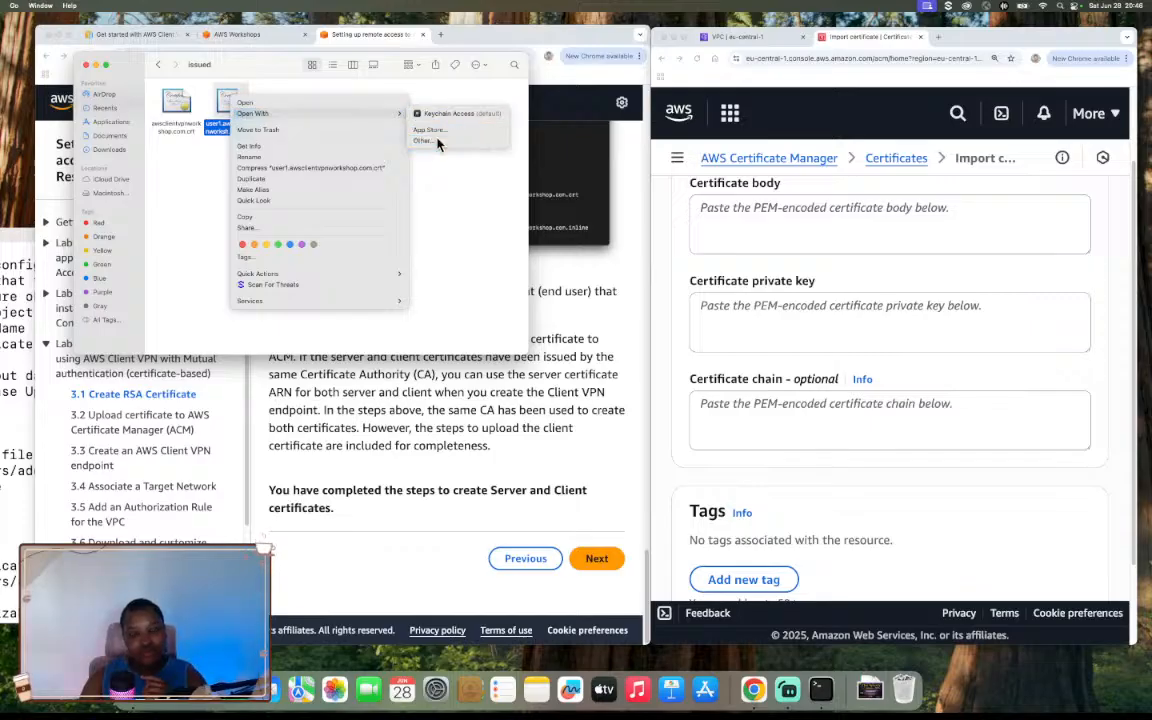
pyautogui.click(438, 142)
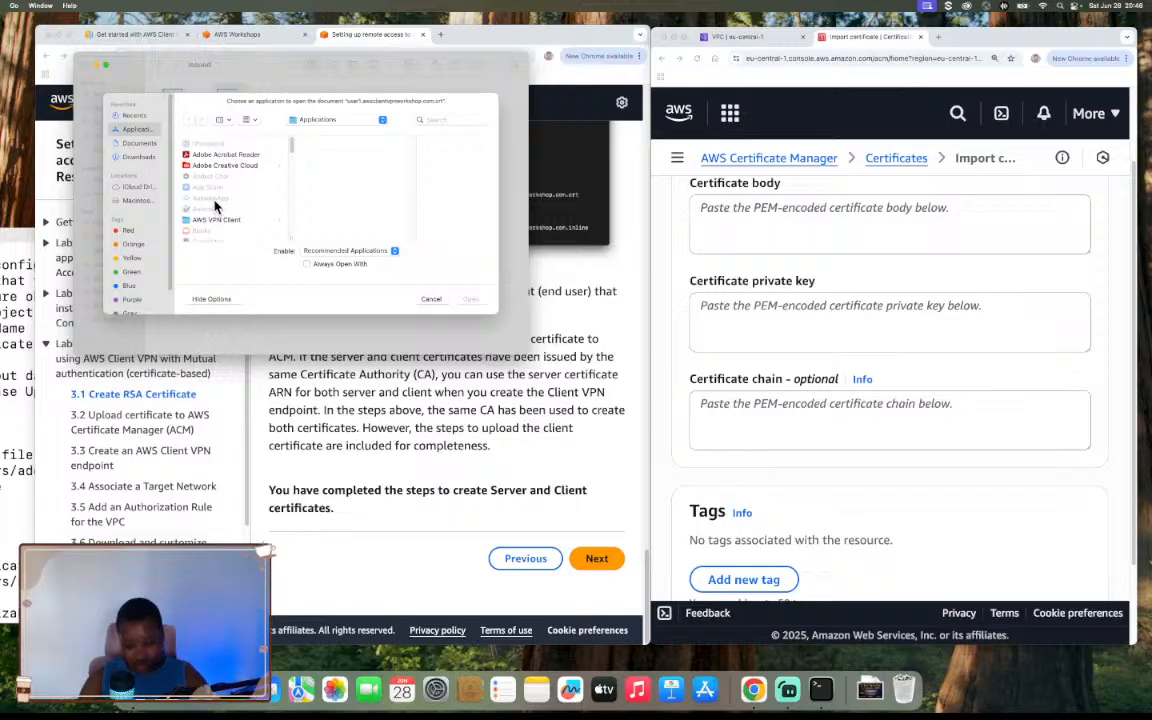
pyautogui.scroll(-5, 214, 205)
pyautogui.click(210, 226)
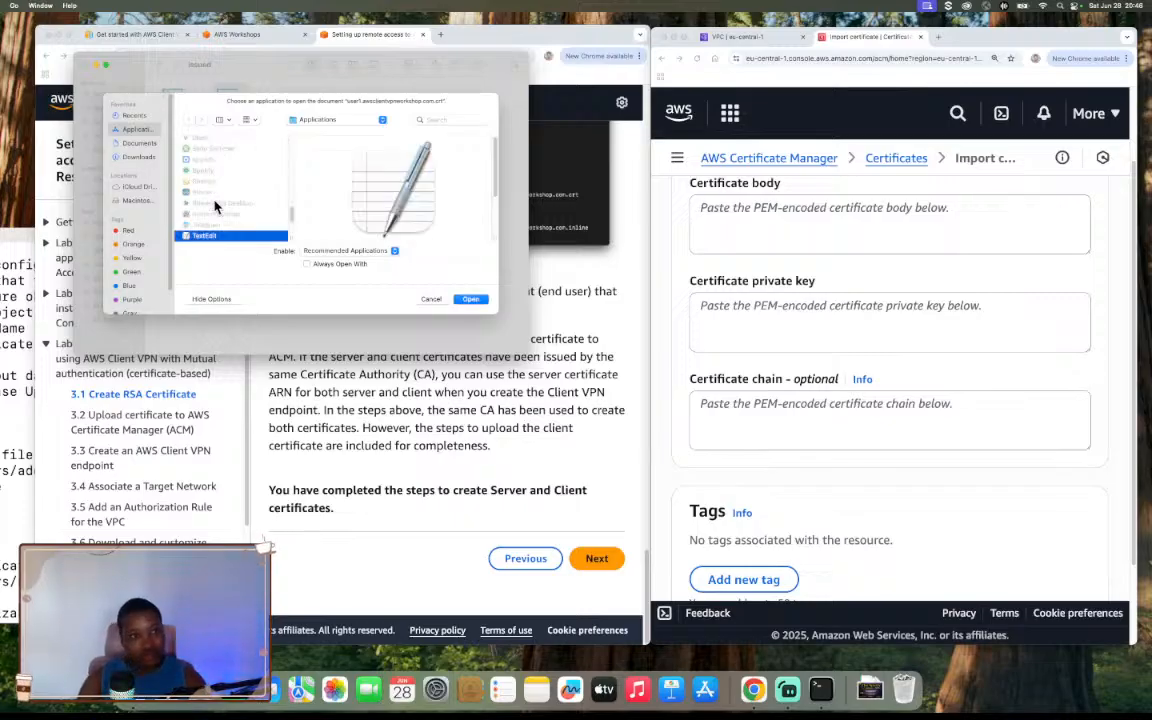
pyautogui.click(470, 299)
# Copy the block from BEGIN CERTIFICATE to END CERTIFICATE, paste it as the import form's certificate body and close the file
pyautogui.scroll(-10, 276, 220)
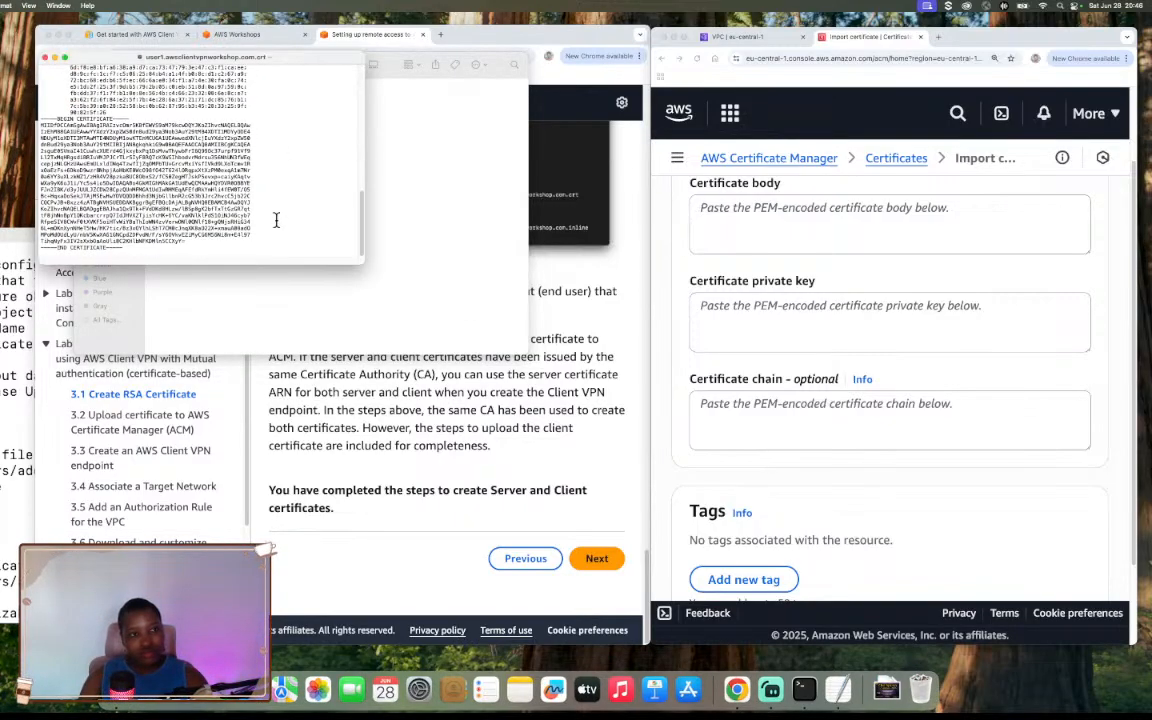
pyautogui.moveTo(40, 117); pyautogui.dragTo(140, 242)
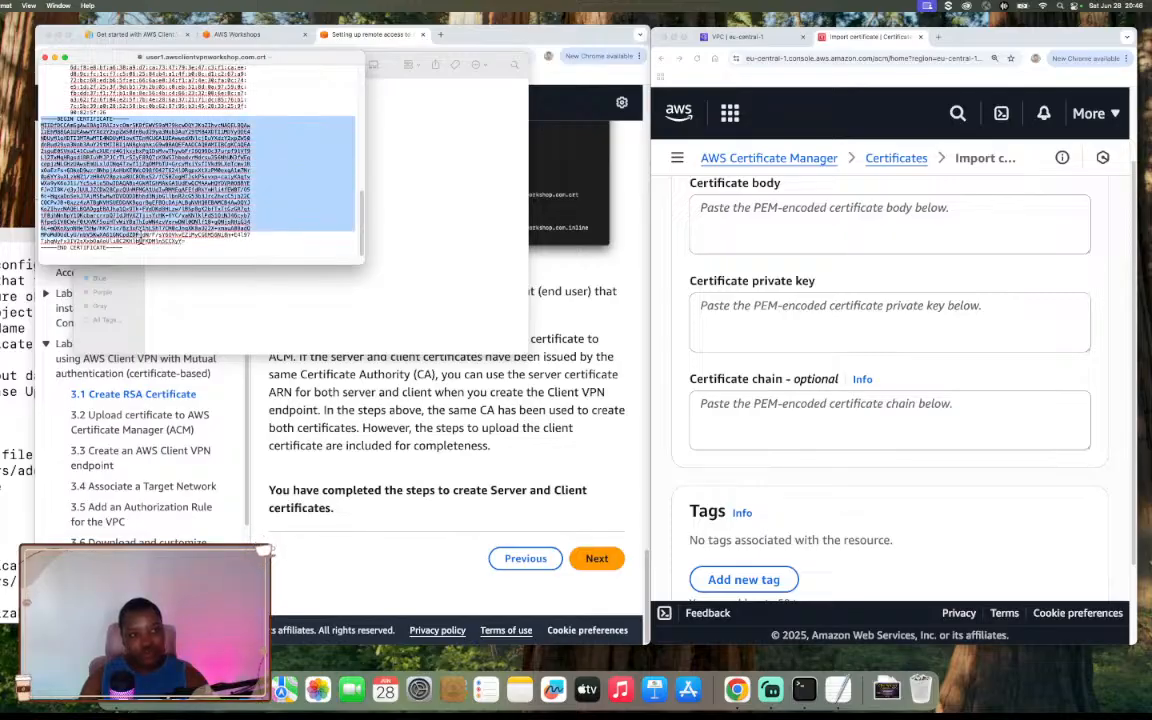
pyautogui.click(836, 207)
pyautogui.press('super+v')
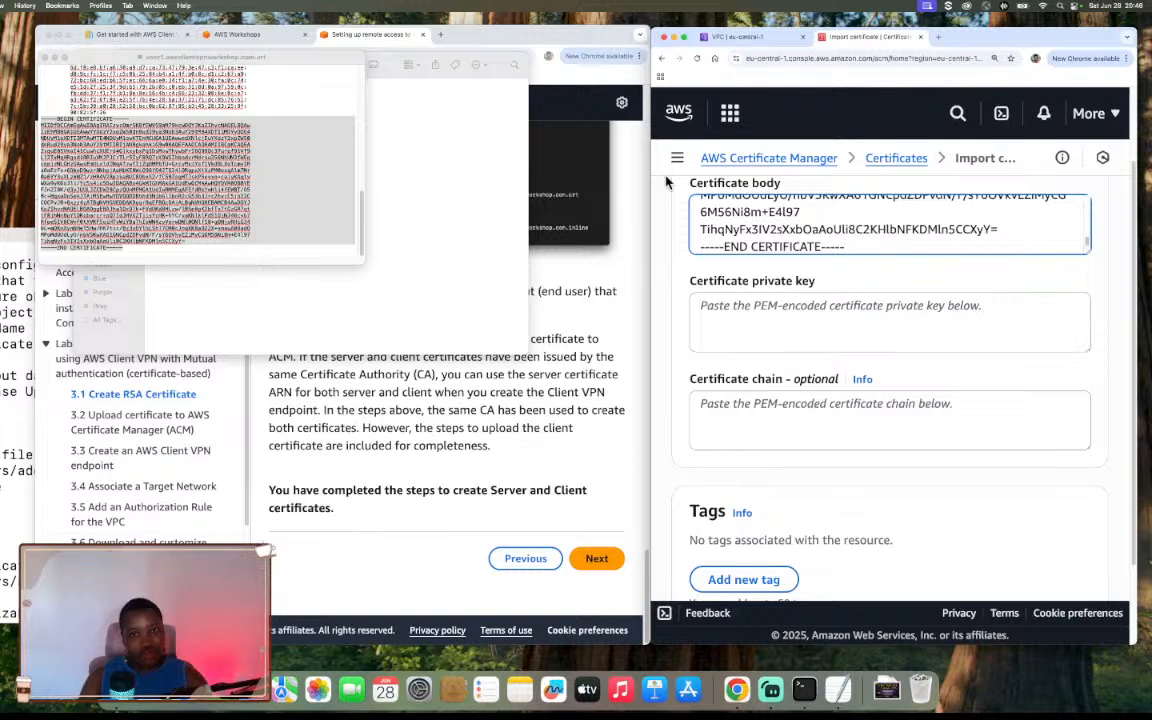
pyautogui.click(46, 58)
# In Finder, go to the pki/private folder and open user1.awsclientvpnworkshop.com.key with TextEdit
pyautogui.click(225, 150)
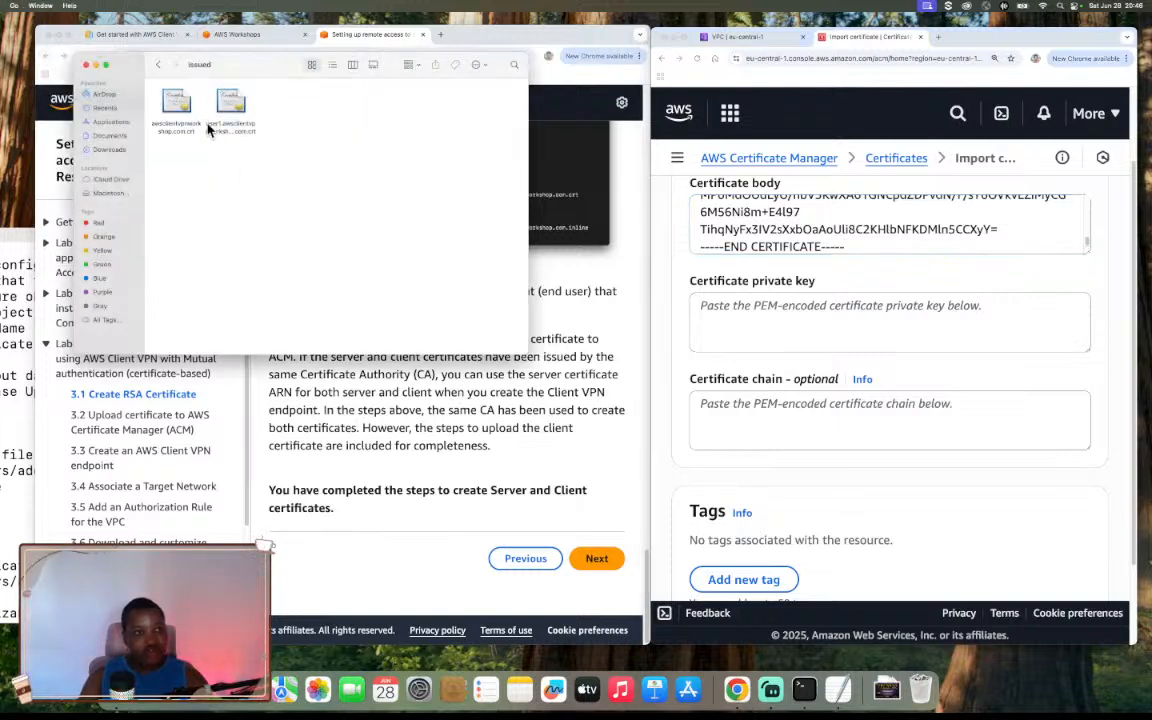
pyautogui.click(158, 66)
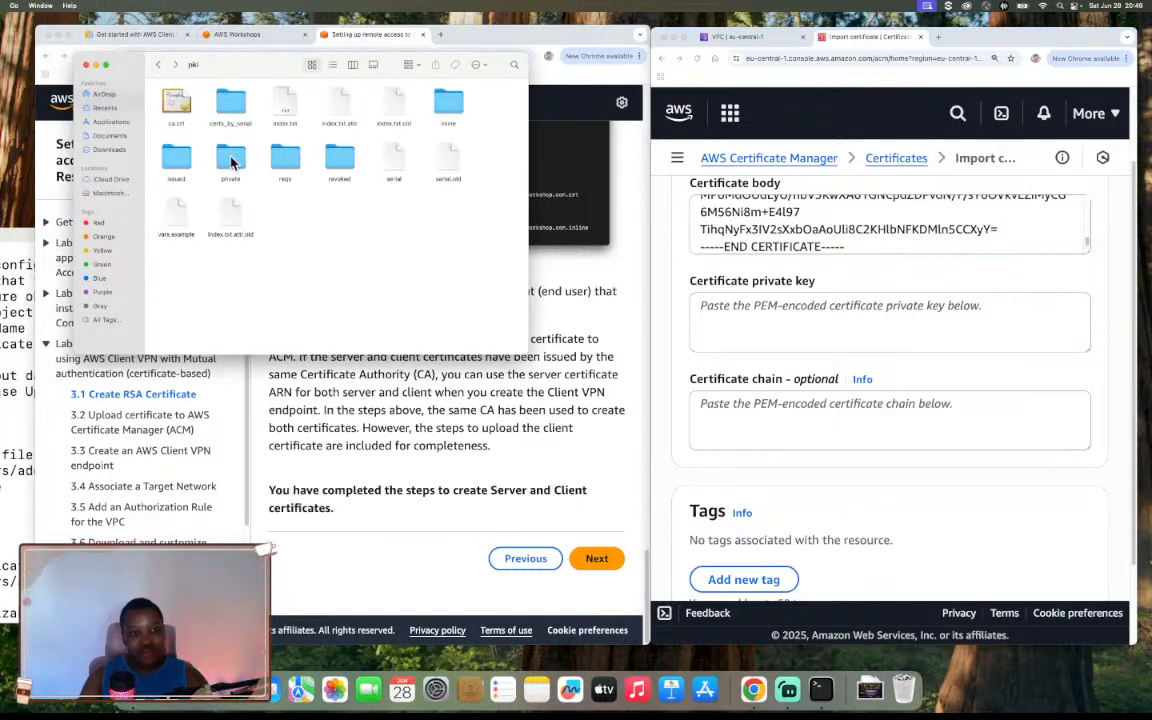
pyautogui.doubleClick(224, 152)
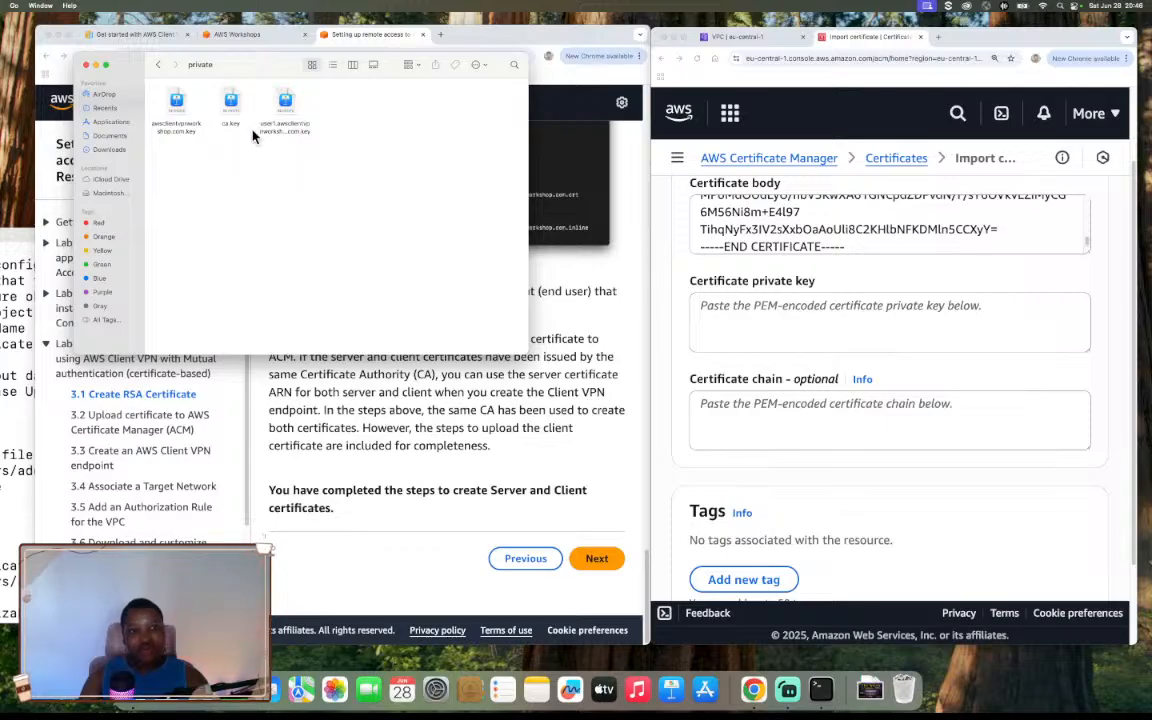
pyautogui.click(284, 103)
pyautogui.rightClick(287, 104)
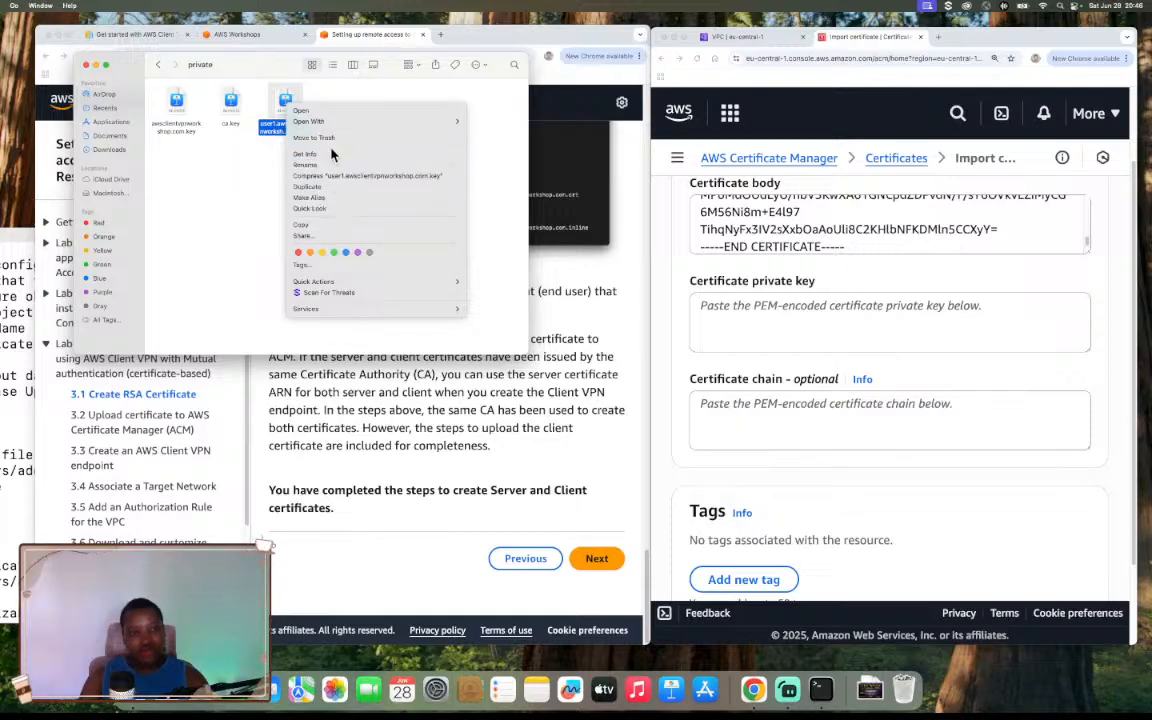
pyautogui.moveTo(308, 121)
pyautogui.click(476, 149)
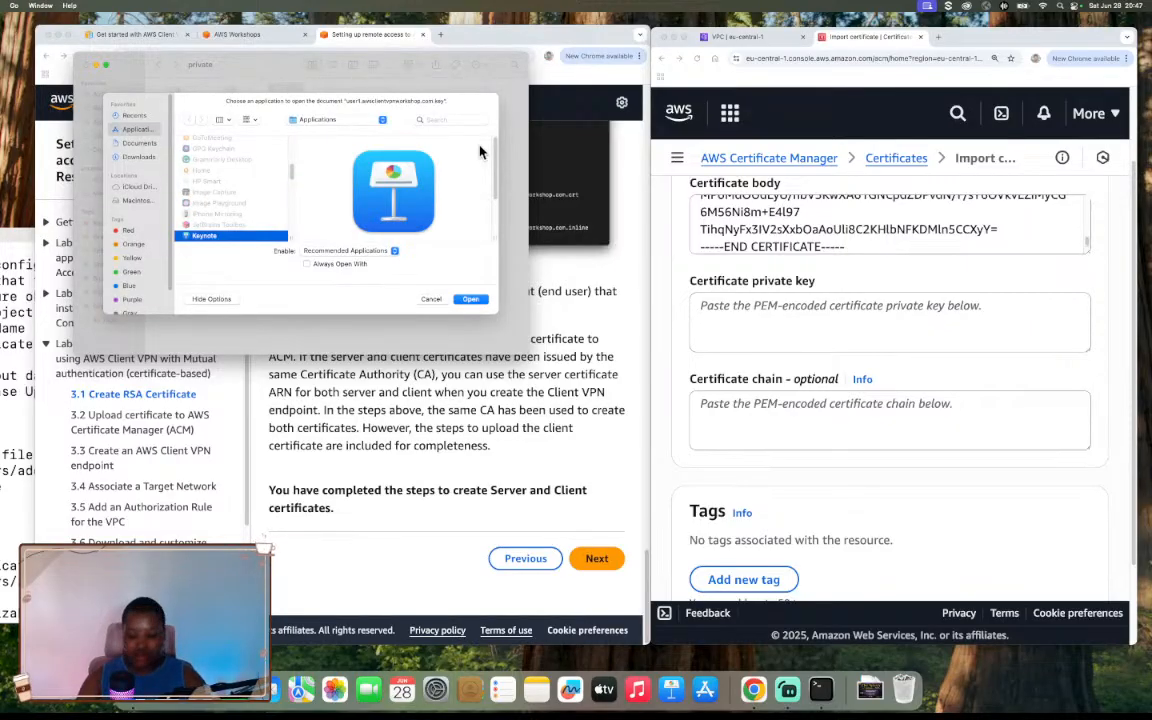
pyautogui.press('t')
pyautogui.press('Return')
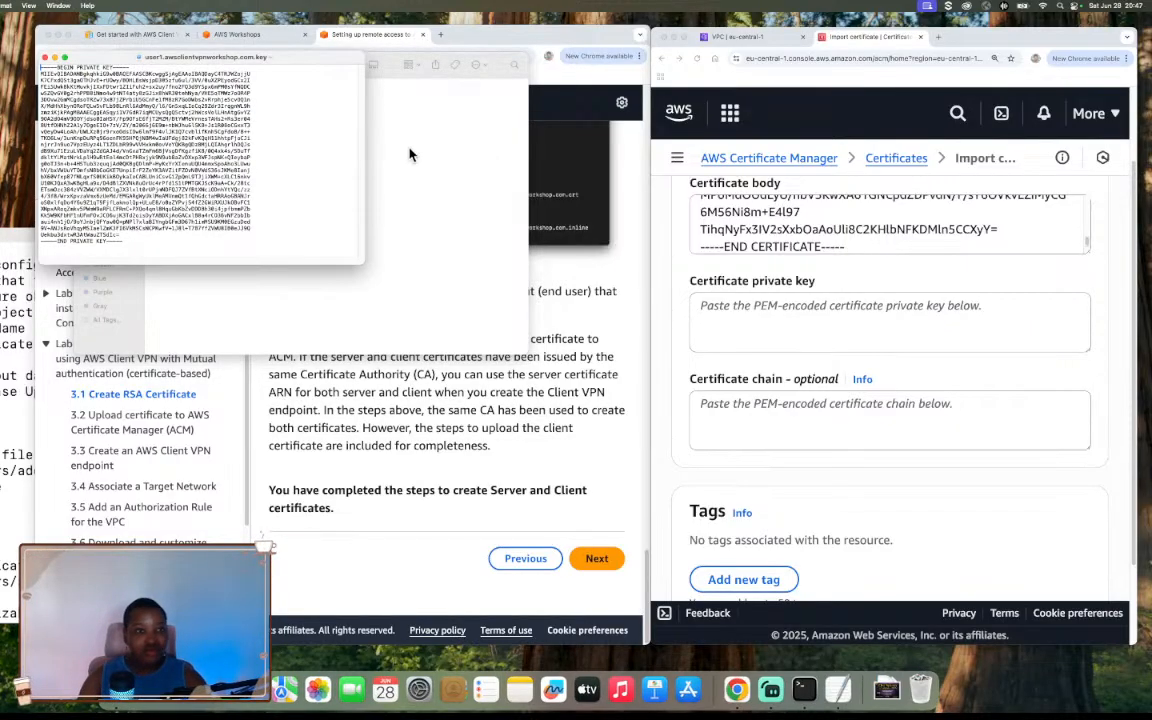
# Copy the entire contents of the key file, paste them as the import form's certificate private key and close the file
pyautogui.press('super+a')
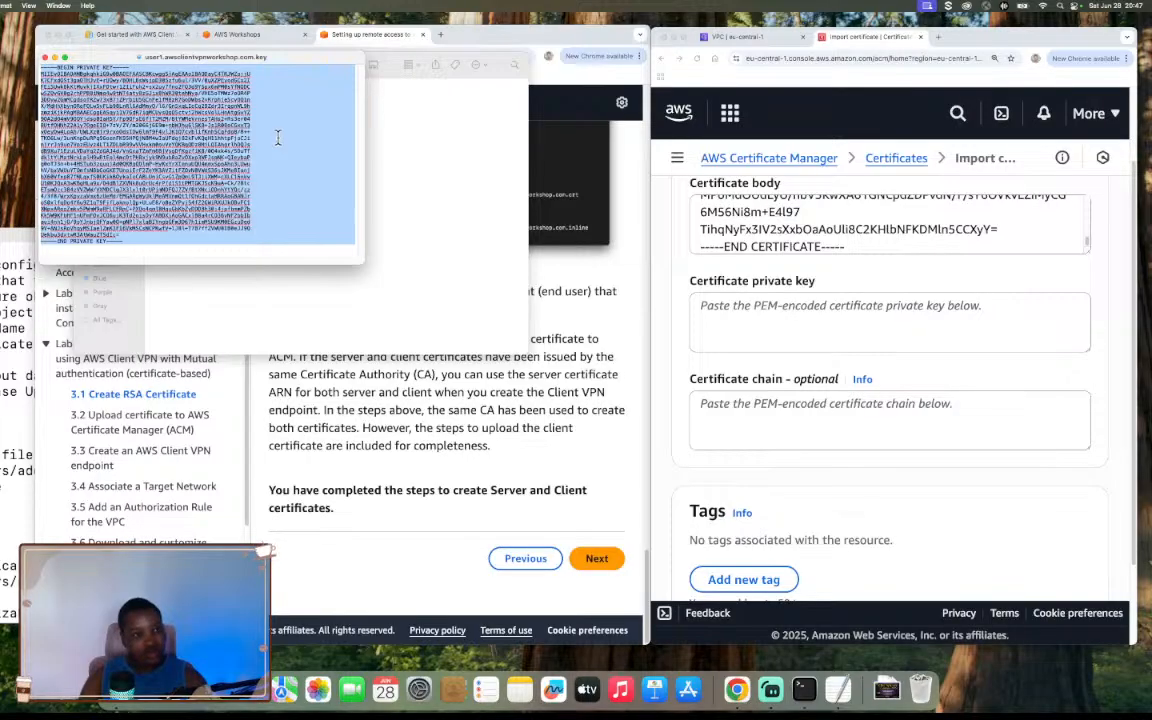
pyautogui.click(673, 276)
pyautogui.click(752, 303)
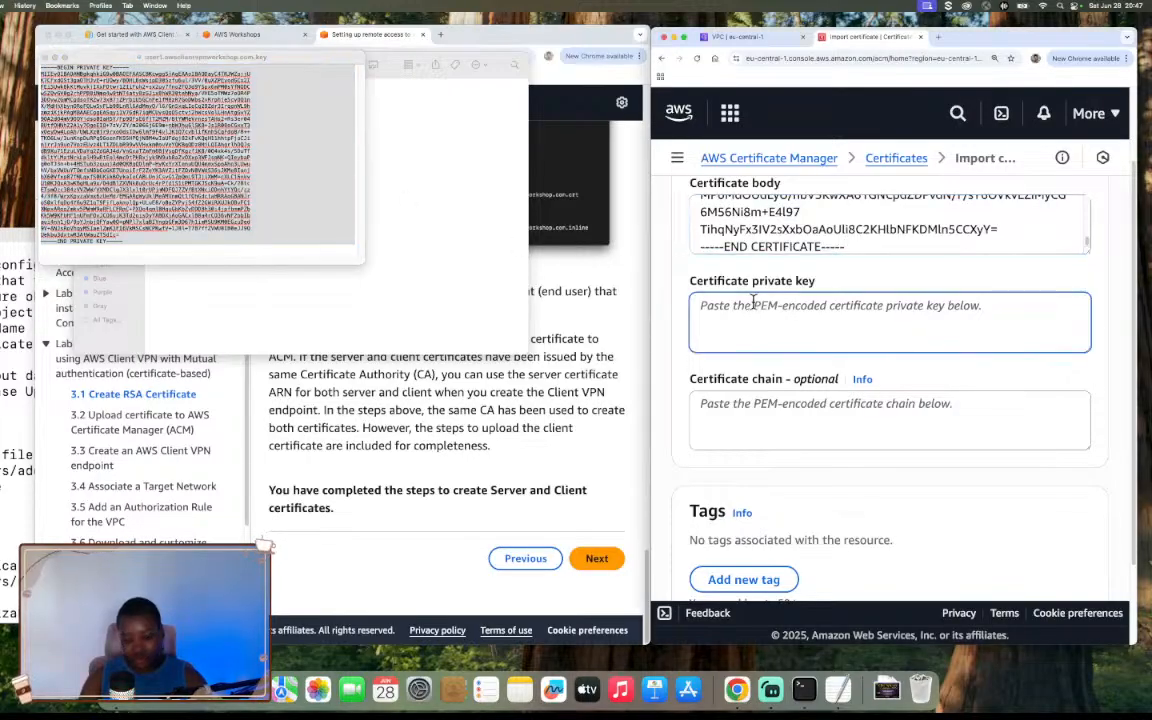
pyautogui.press('super+v')
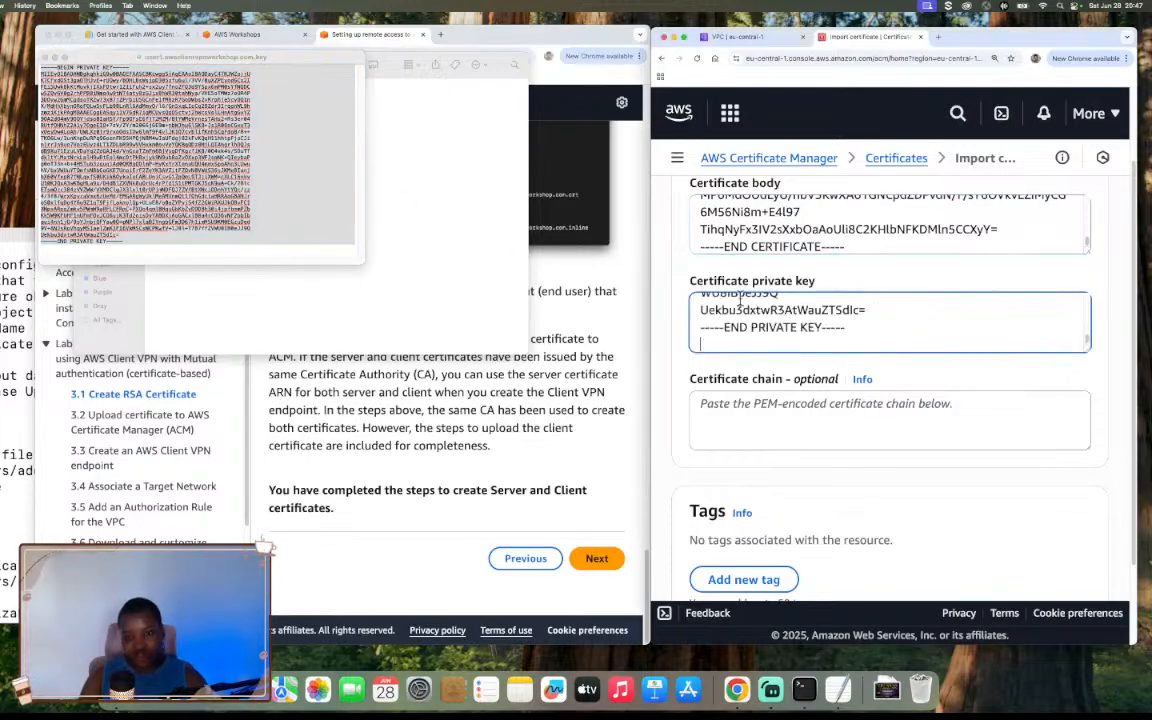
pyautogui.click(45, 60)
# Go back to the pki folder in Finder and open ca.crt with TextEdit
pyautogui.click(323, 250)
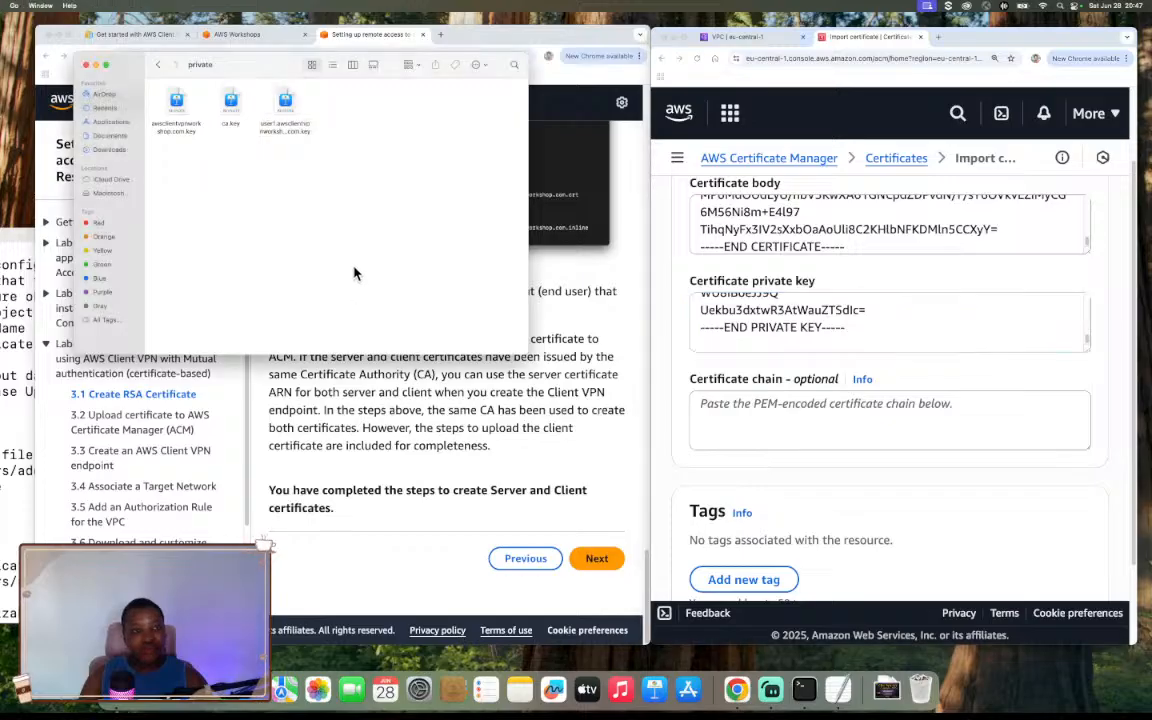
pyautogui.click(159, 65)
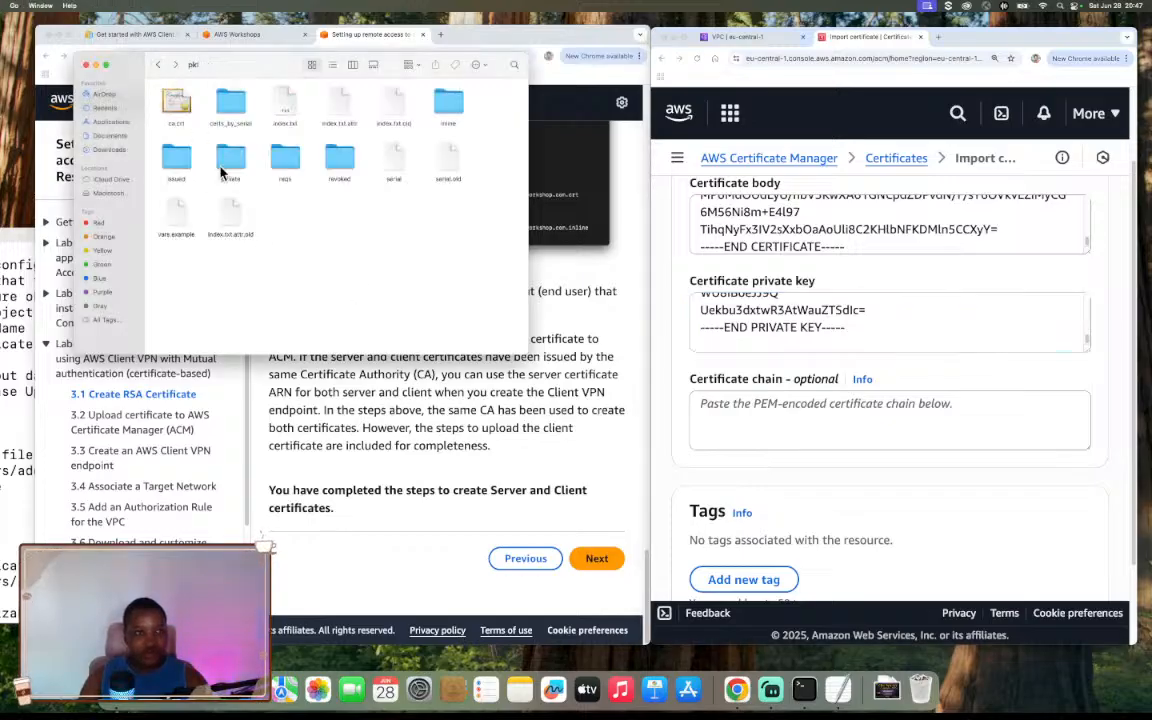
pyautogui.click(180, 106)
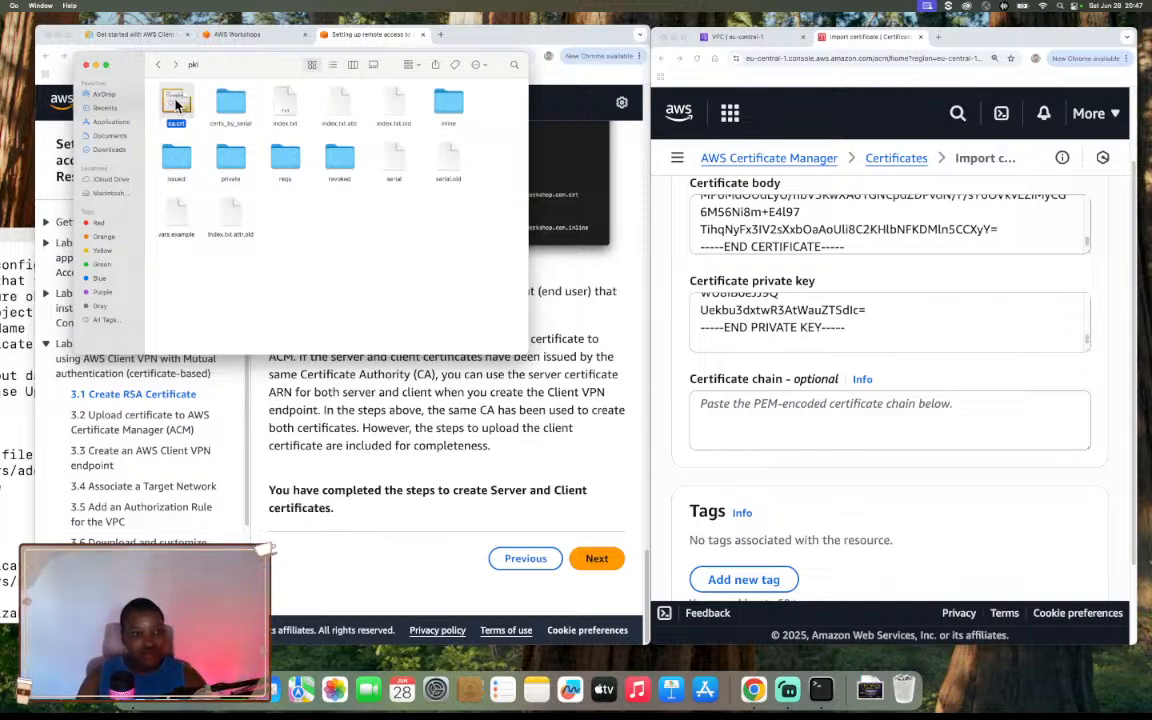
pyautogui.rightClick(176, 104)
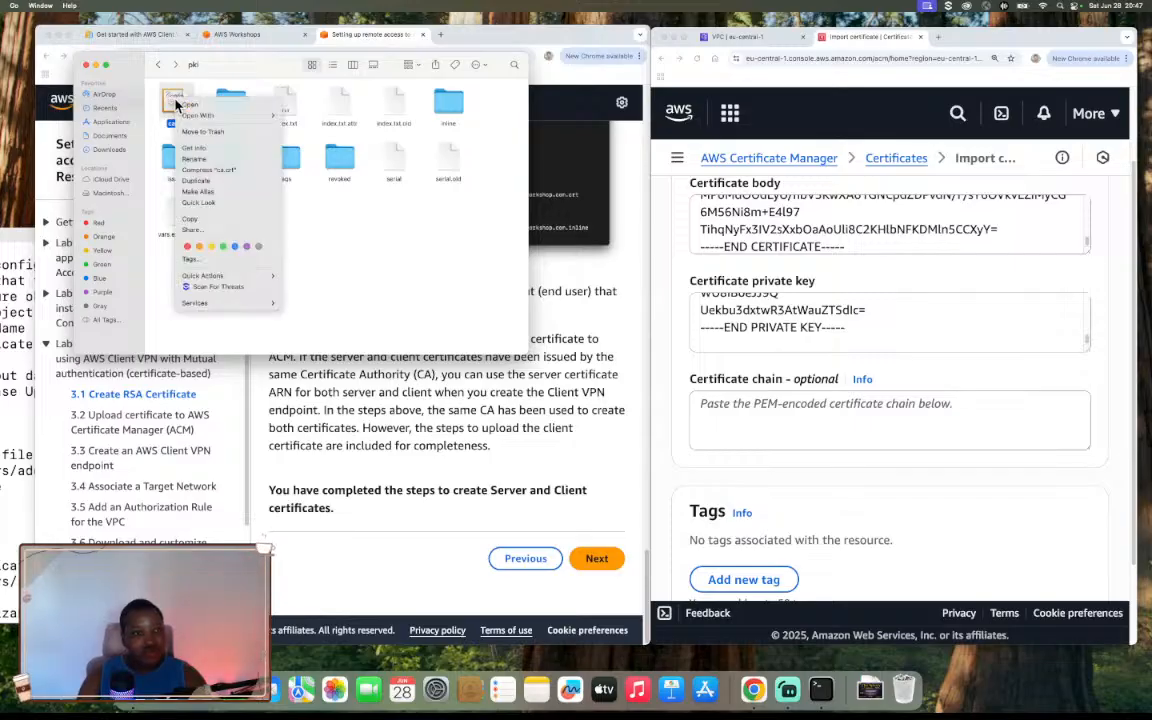
pyautogui.moveTo(198, 115)
pyautogui.click(306, 117)
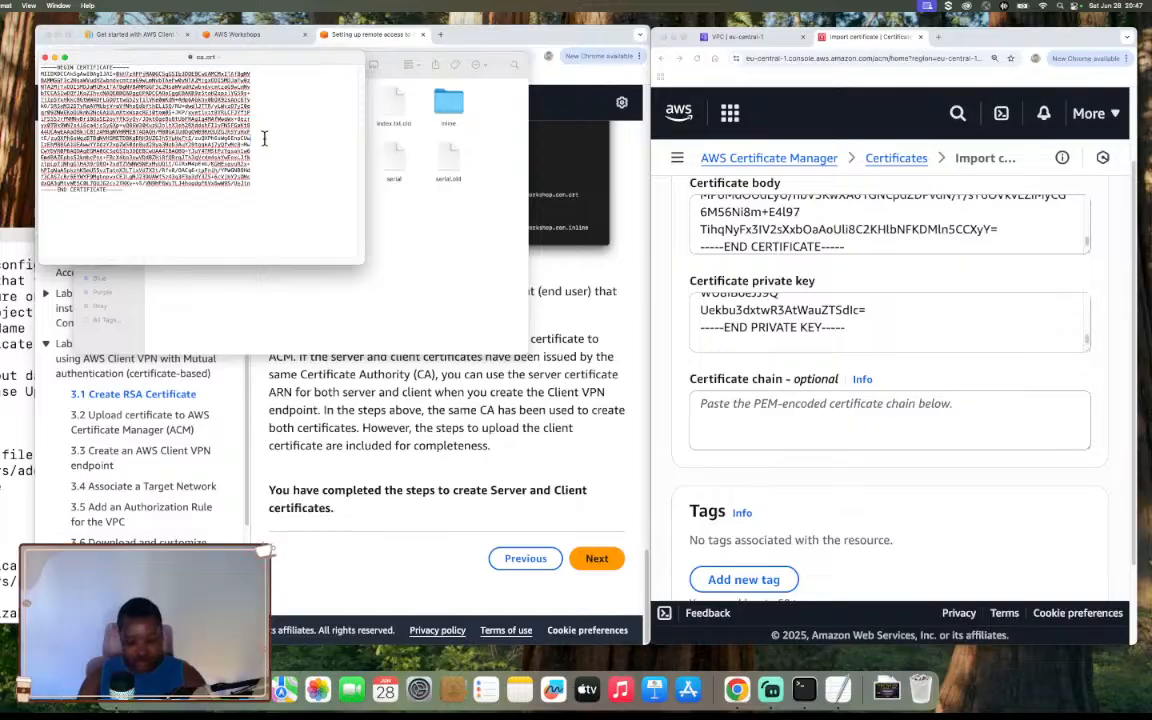
# Copy the entire contents of ca.crt into the import form's certificate chain and import the client certificate
pyautogui.press('super+a')
pyautogui.click(44, 58)
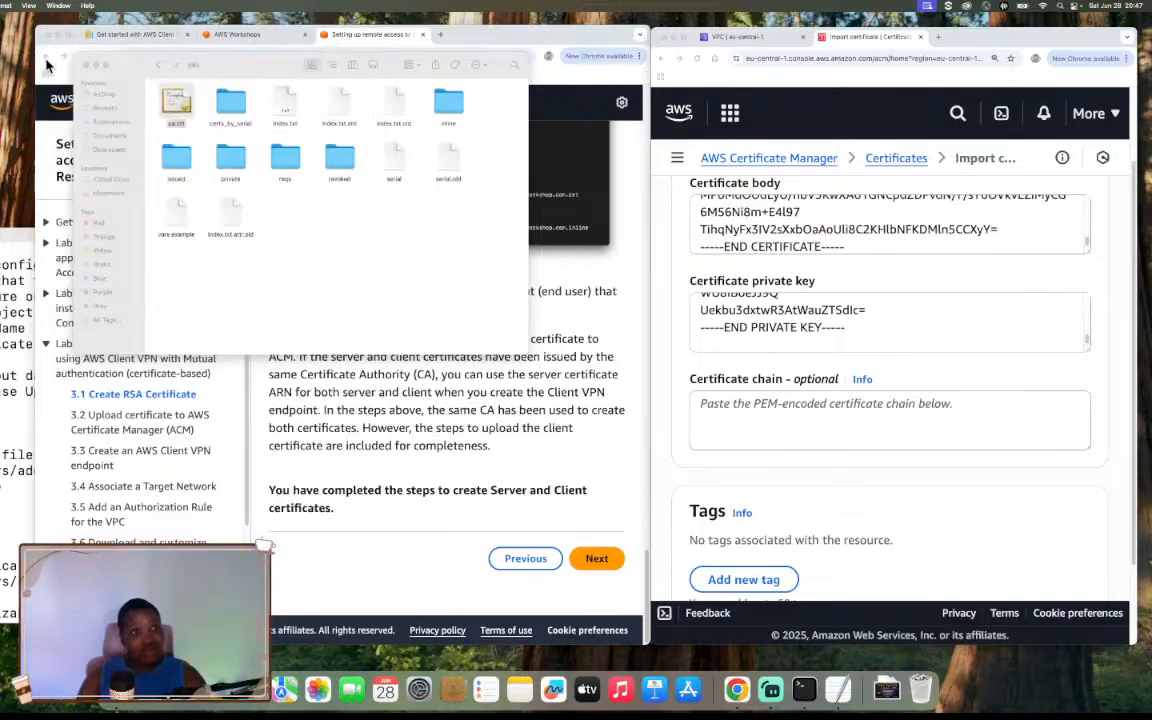
pyautogui.click(735, 410)
pyautogui.press('super+v')
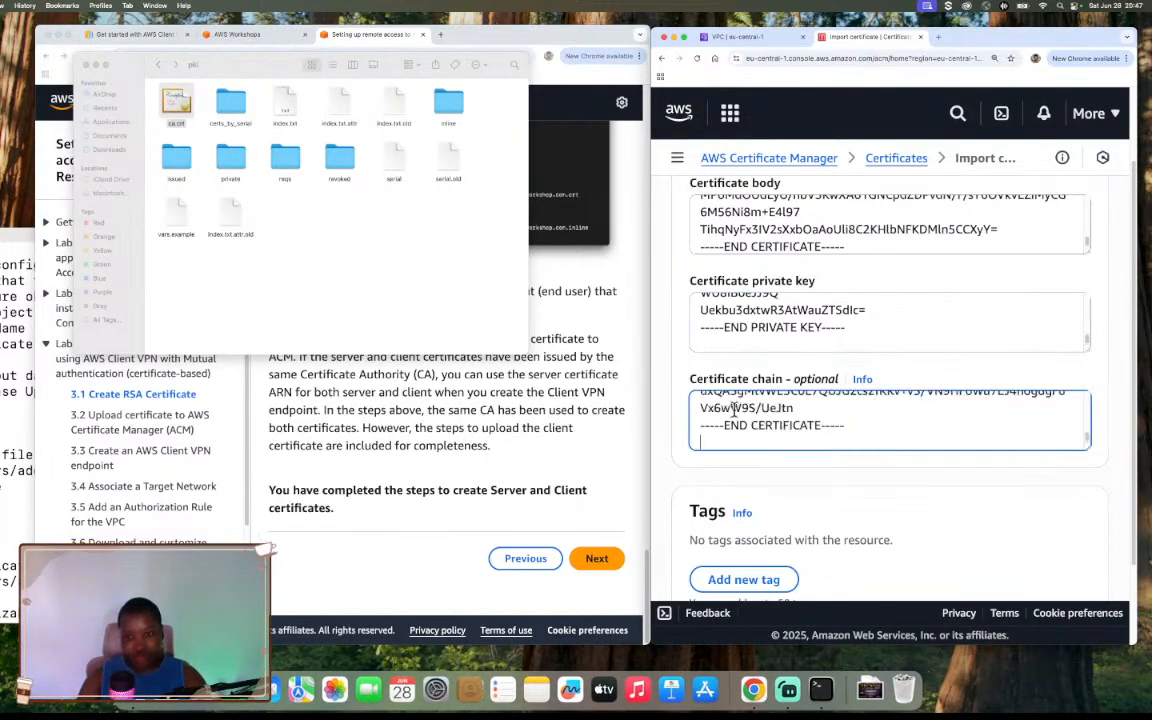
pyautogui.click(86, 64)
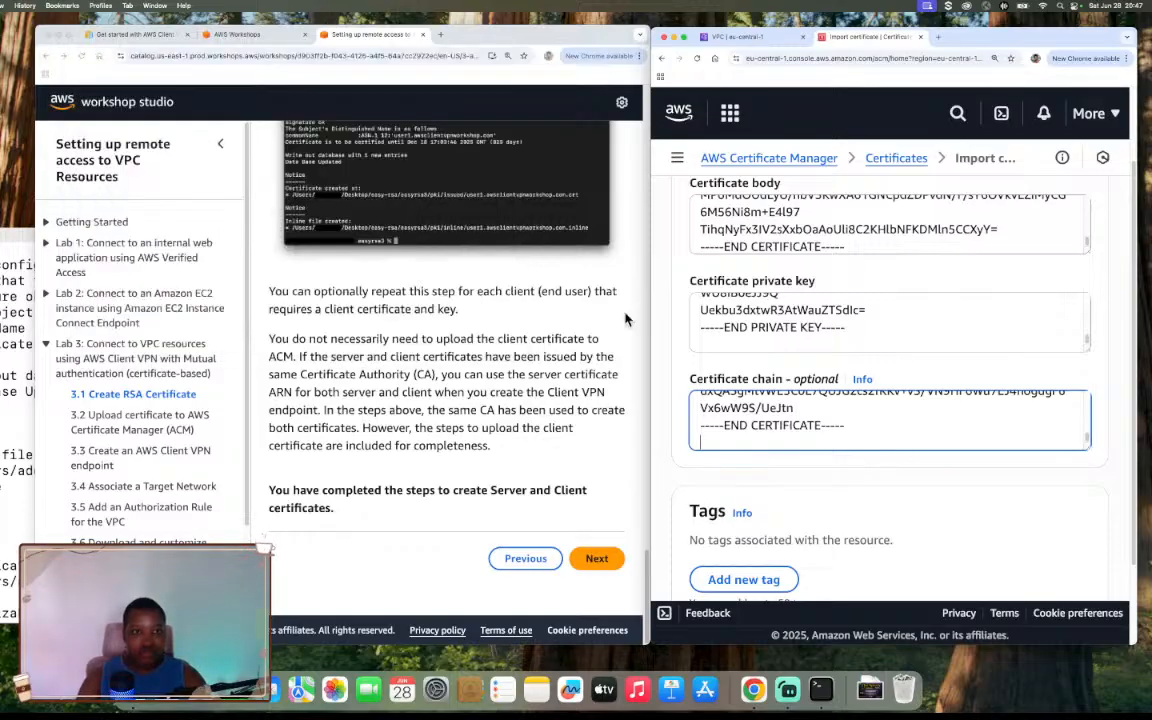
pyautogui.scroll(-2, 951, 507)
pyautogui.click(1020, 553)
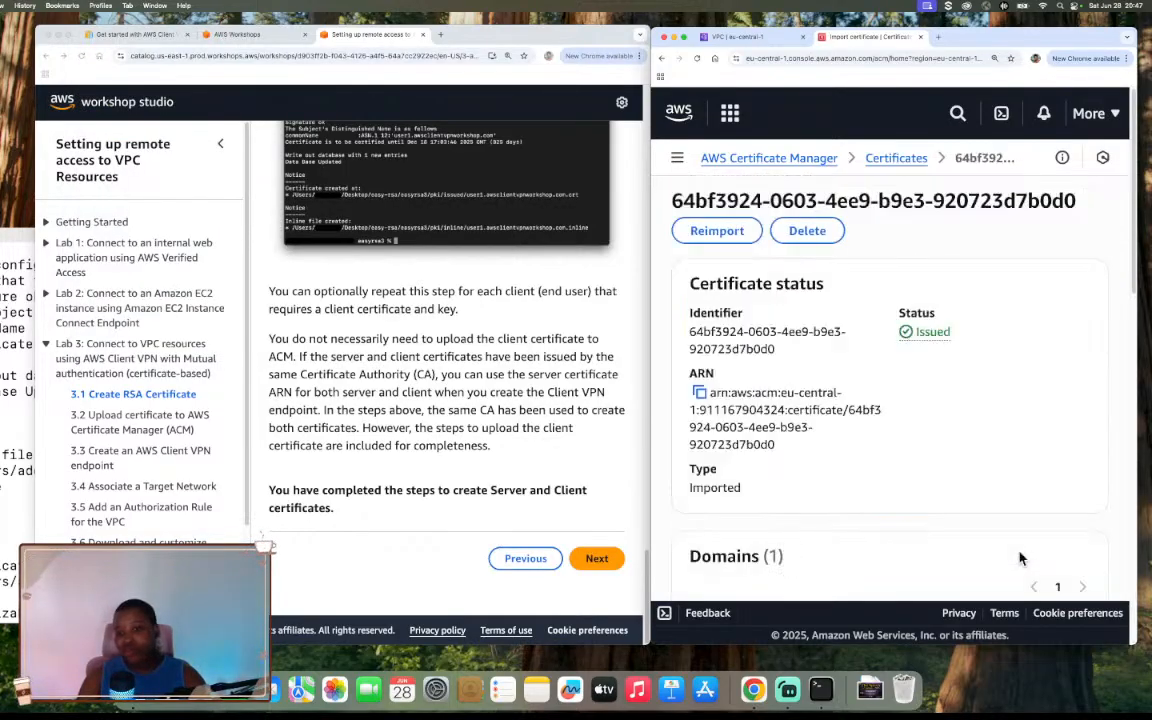
# Open the certificates list and check the domain names of the imported server and client certificates
pyautogui.click(896, 160)
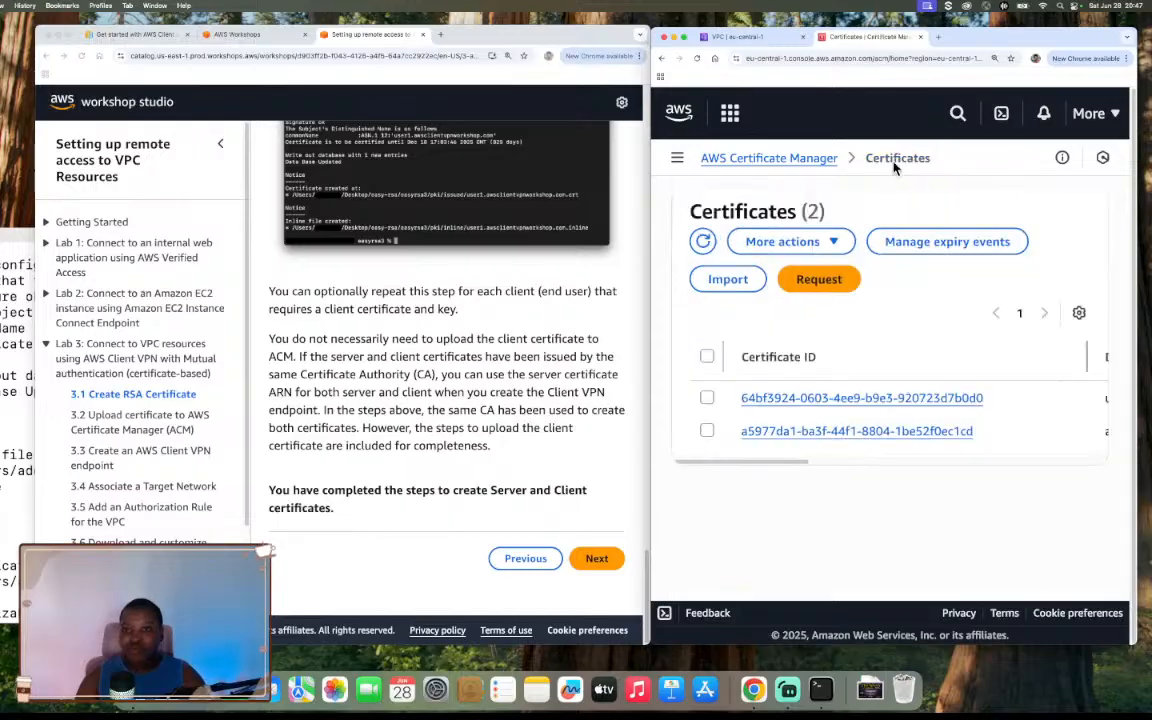
pyautogui.moveTo(803, 463); pyautogui.dragTo(927, 471)
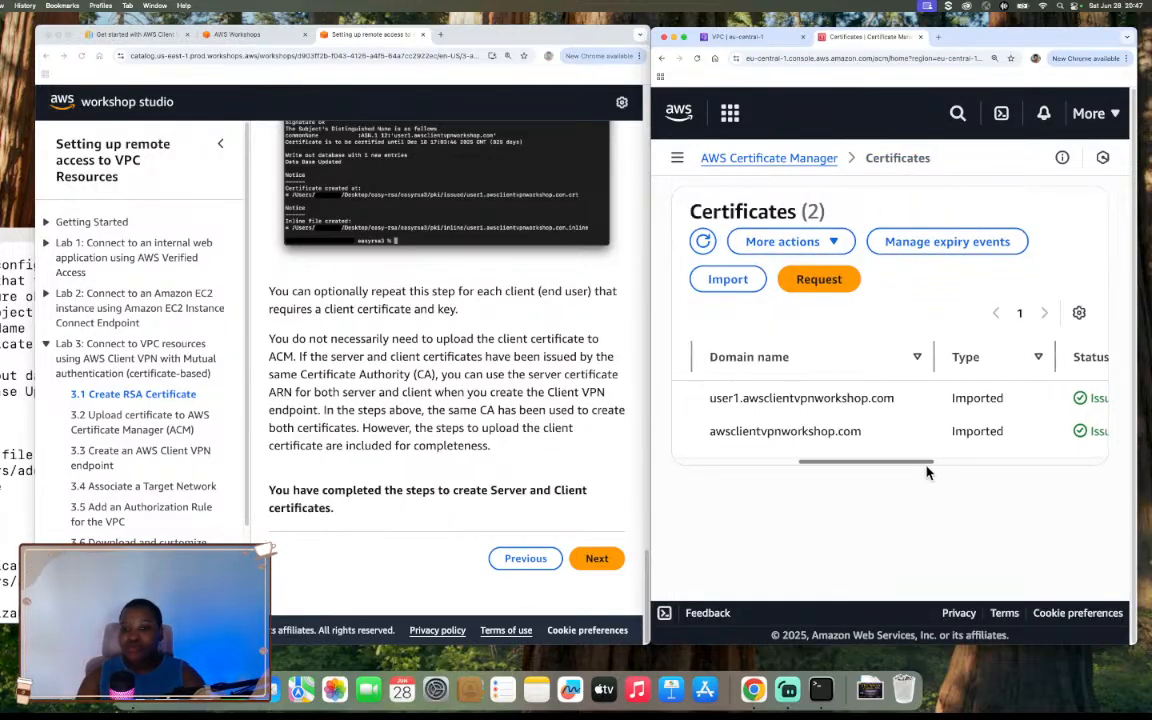
pyautogui.moveTo(712, 432); pyautogui.dragTo(818, 437)
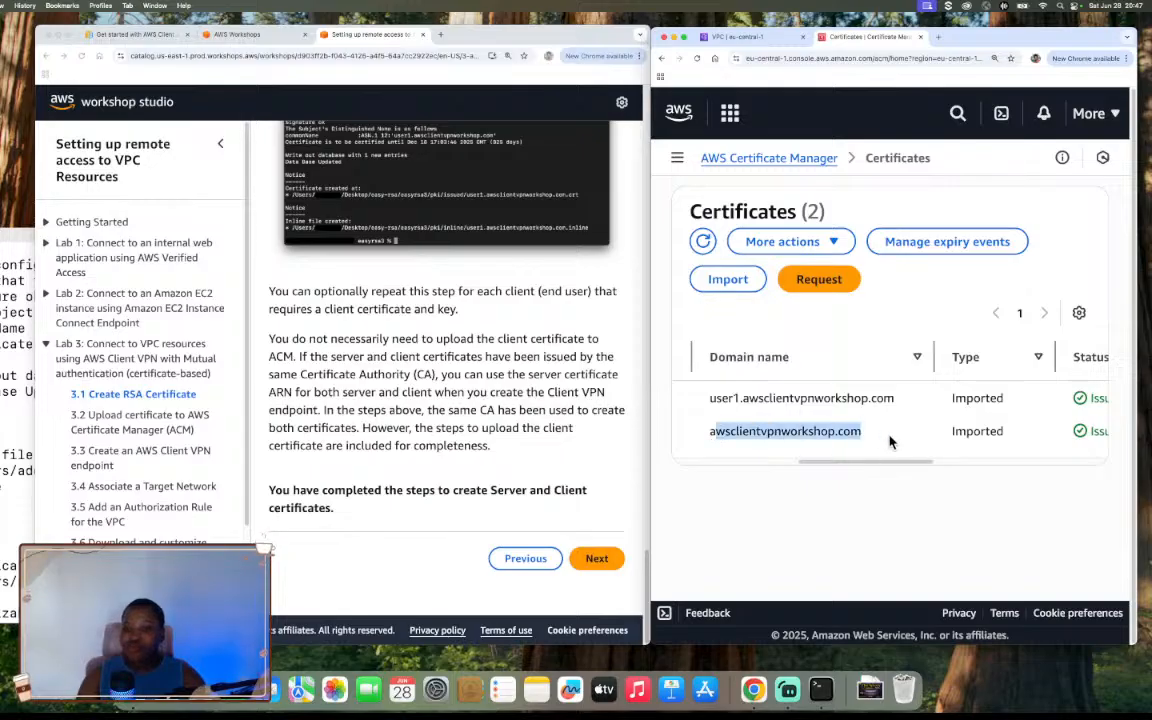
pyautogui.click(710, 398)
pyautogui.moveTo(709, 398); pyautogui.dragTo(905, 406)
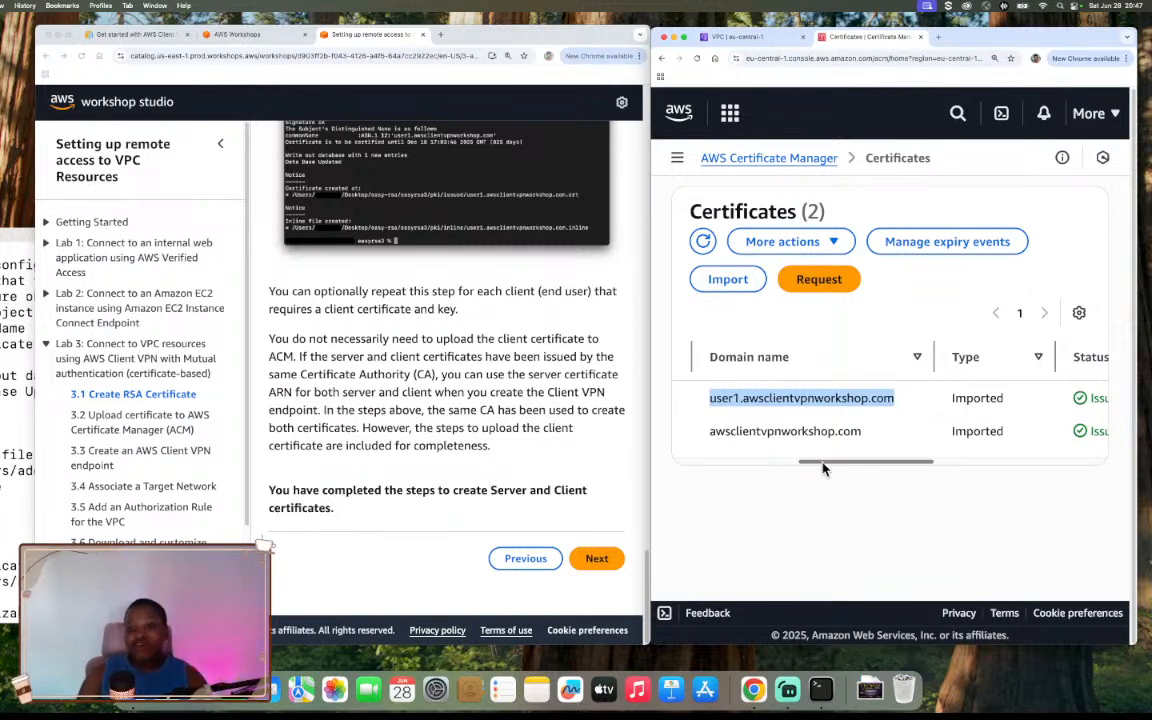
pyautogui.moveTo(828, 466); pyautogui.dragTo(687, 481)
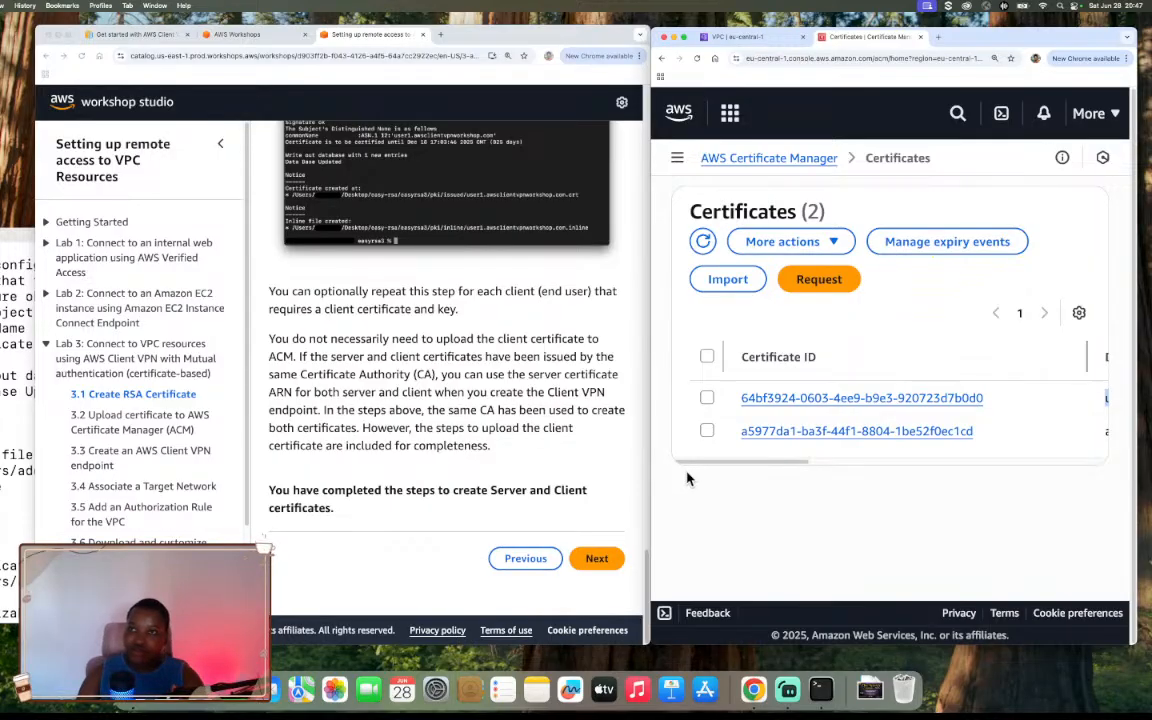
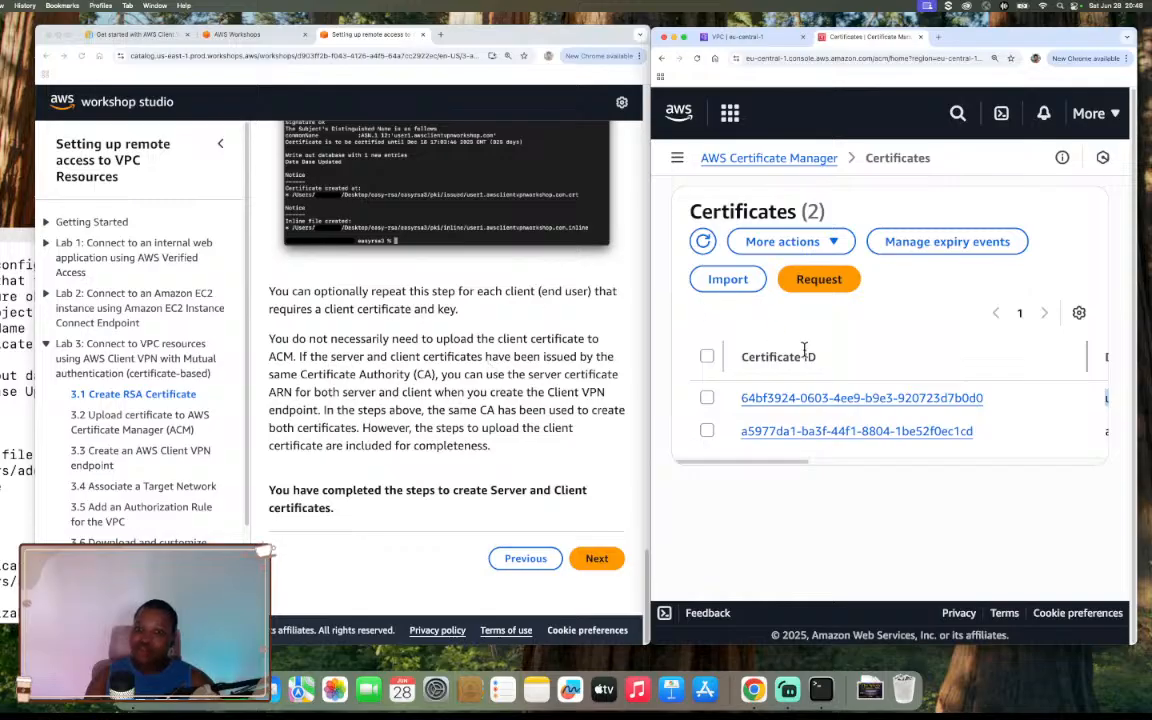
# Return to the client VPN endpoint form and check the certificates offered for the client and server certificate ARNs
pyautogui.click(775, 40)
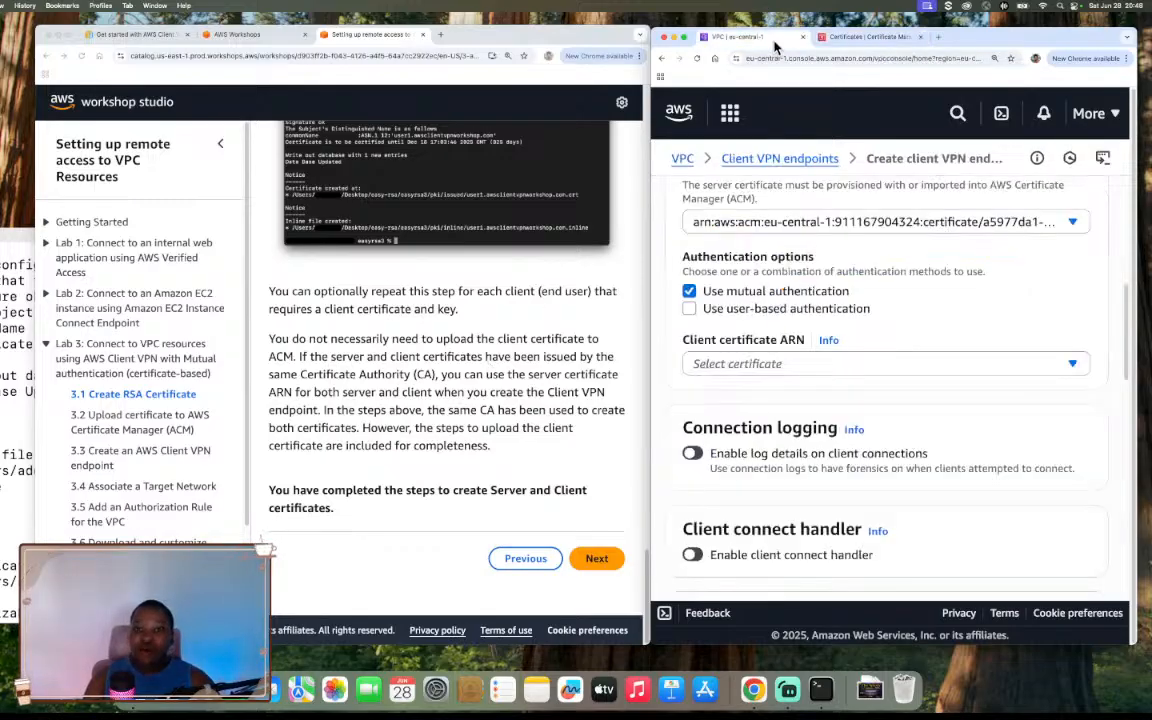
pyautogui.click(745, 366)
pyautogui.click(940, 309)
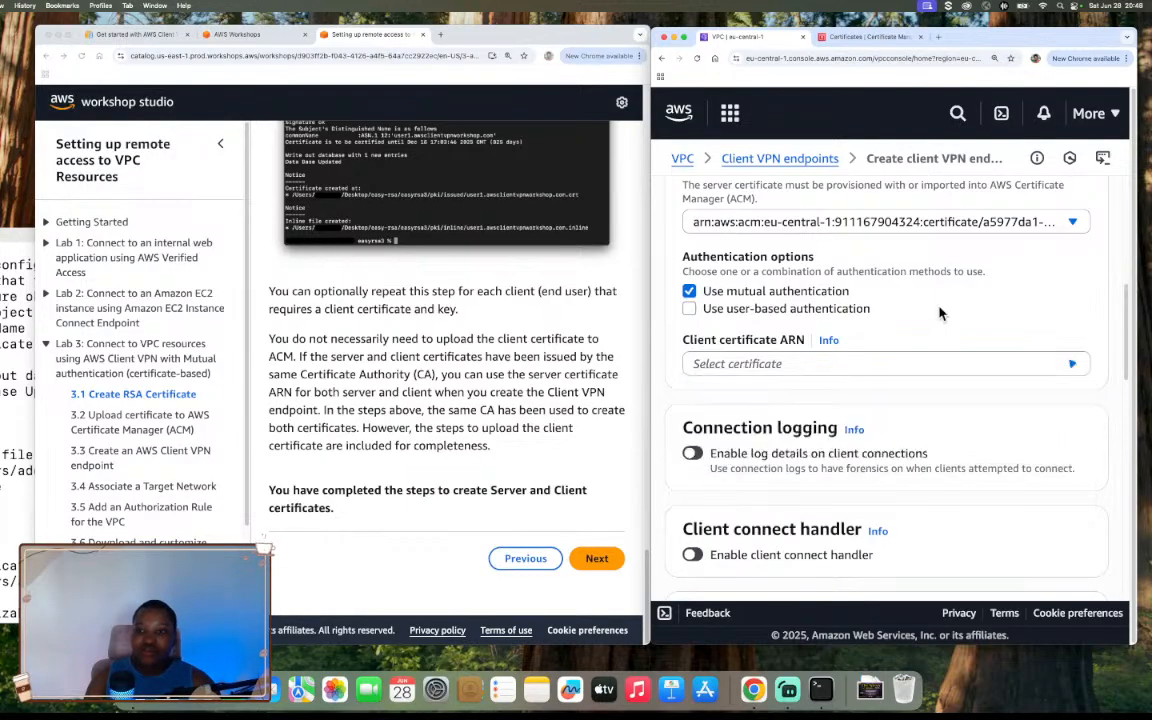
pyautogui.scroll(-1, 1089, 374)
pyautogui.scroll(3, 1070, 360)
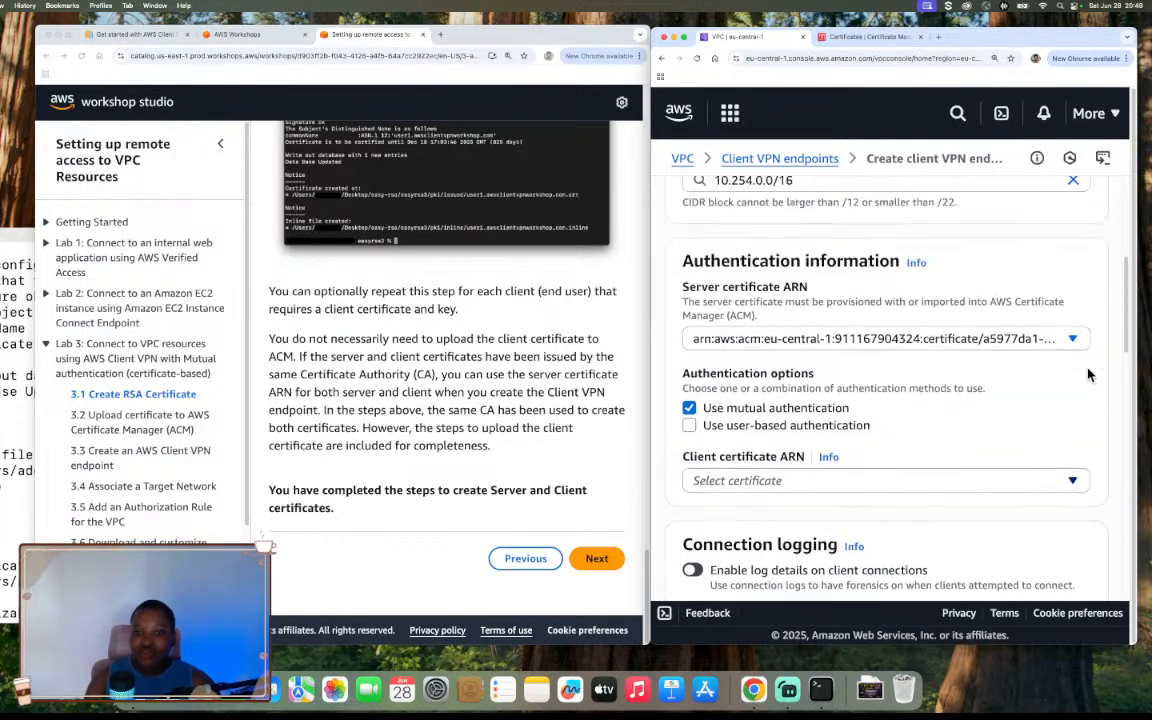
pyautogui.click(1055, 336)
pyautogui.click(872, 412)
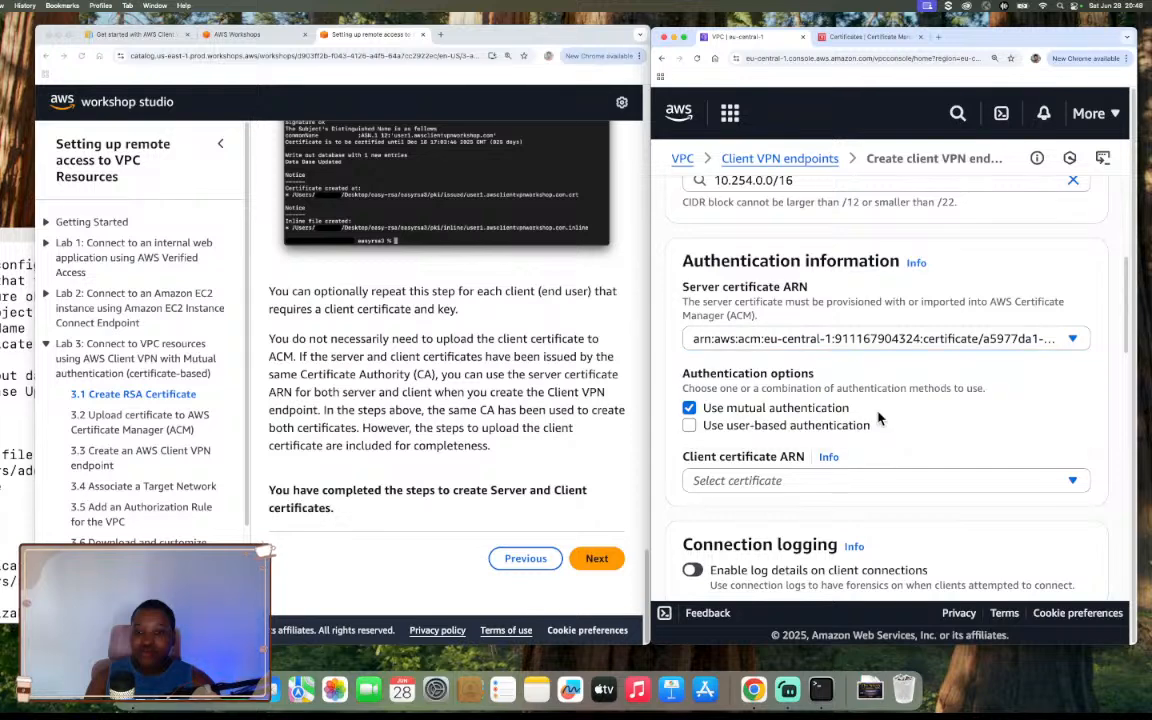
# Try to refresh the client certificate choices by switching user-based authentication on and off and mutual authentication off and on
pyautogui.click(733, 427)
pyautogui.click(733, 427)
pyautogui.click(689, 410)
pyautogui.click(689, 410)
pyautogui.click(760, 480)
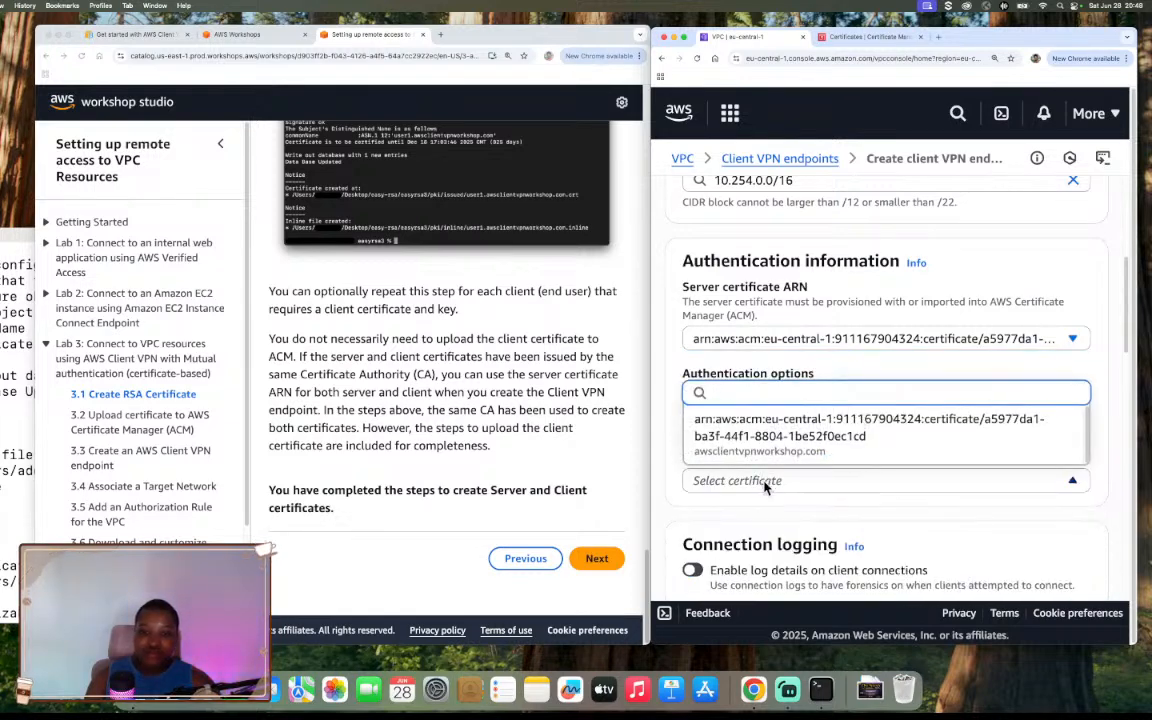
pyautogui.click(760, 480)
pyautogui.scroll(5, 840, 430)
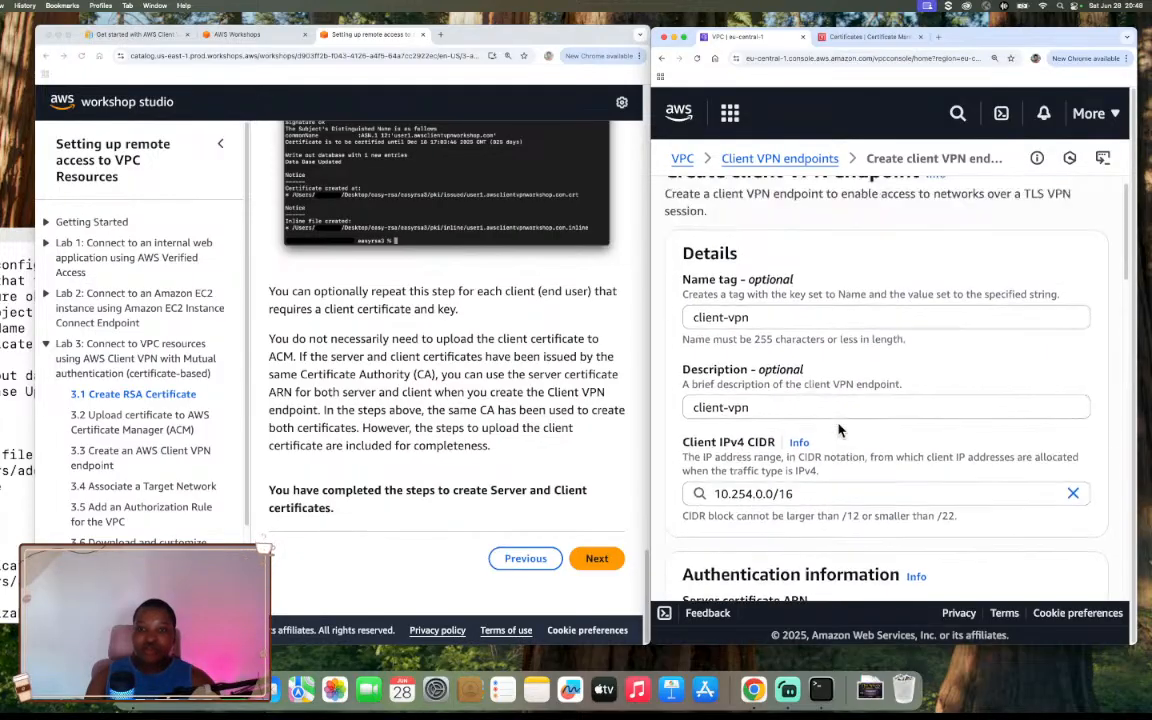
# Reload the endpoint form with workshop section 3.3 open for reference, and set both name tag and description to client-vpn
pyautogui.click(698, 59)
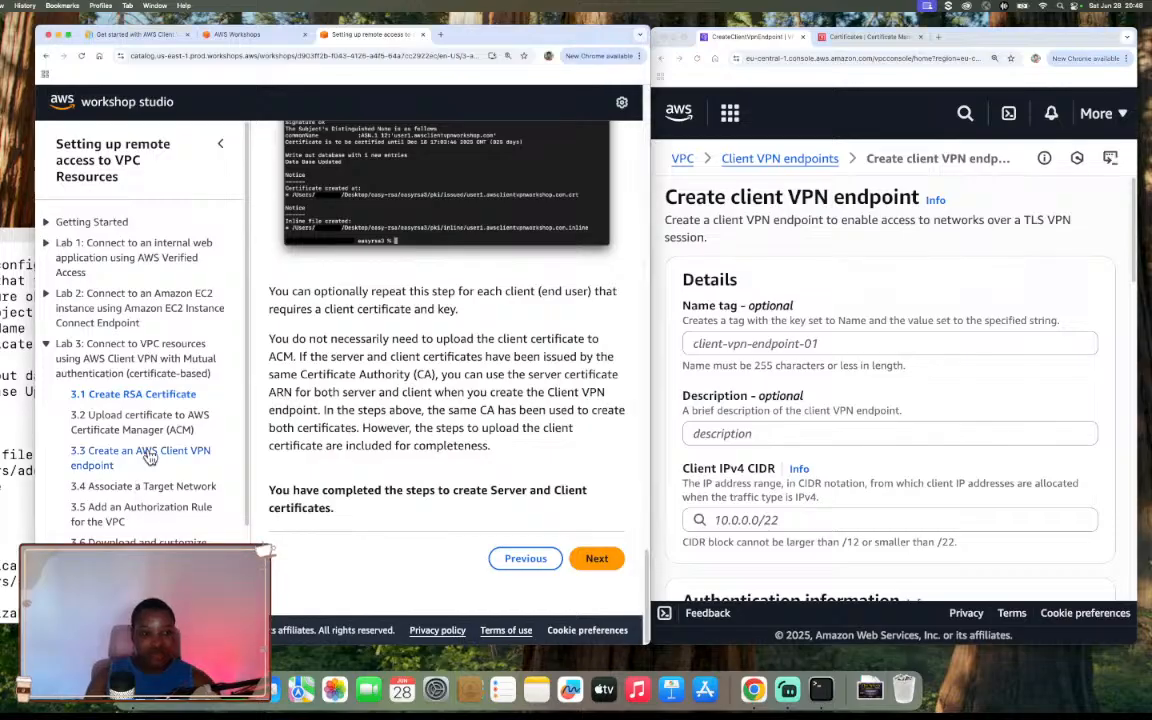
pyautogui.click(143, 452)
pyautogui.click(764, 342)
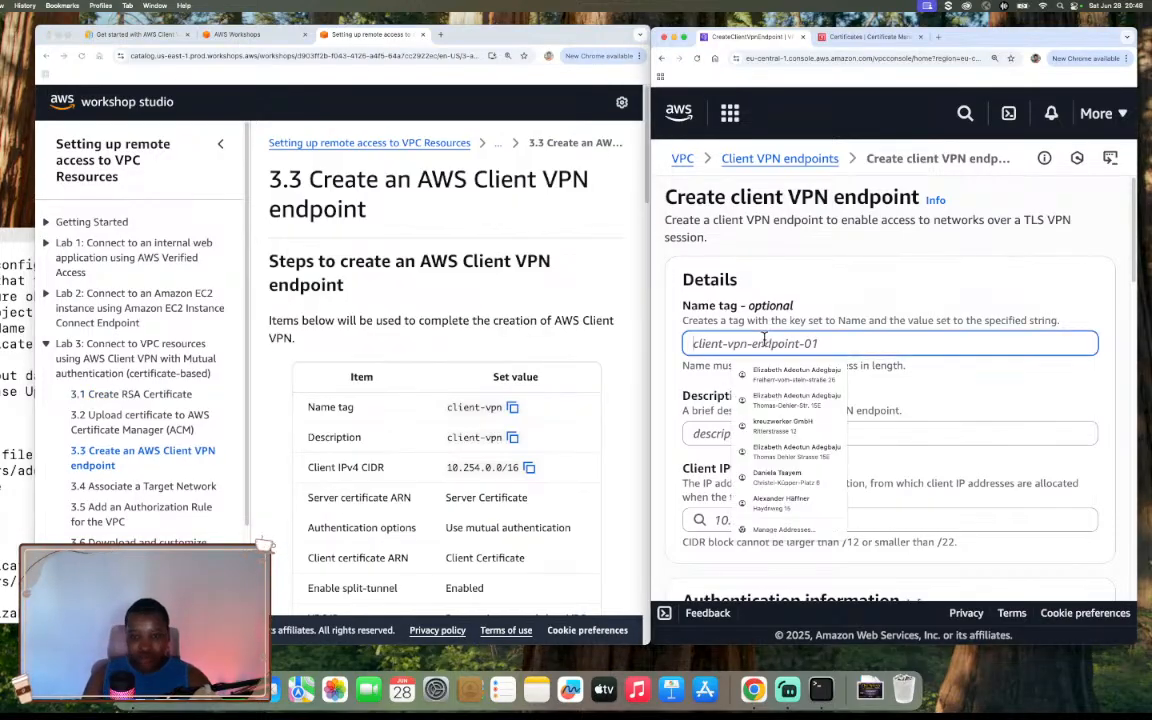
pyautogui.write('client-vpn')
pyautogui.press('Tab')
pyautogui.write('client-vpn')
# Copy the client IPv4 CIDR 10.254.0.0/16 from the workshop table into the endpoint form
pyautogui.scroll(-1, 771, 375)
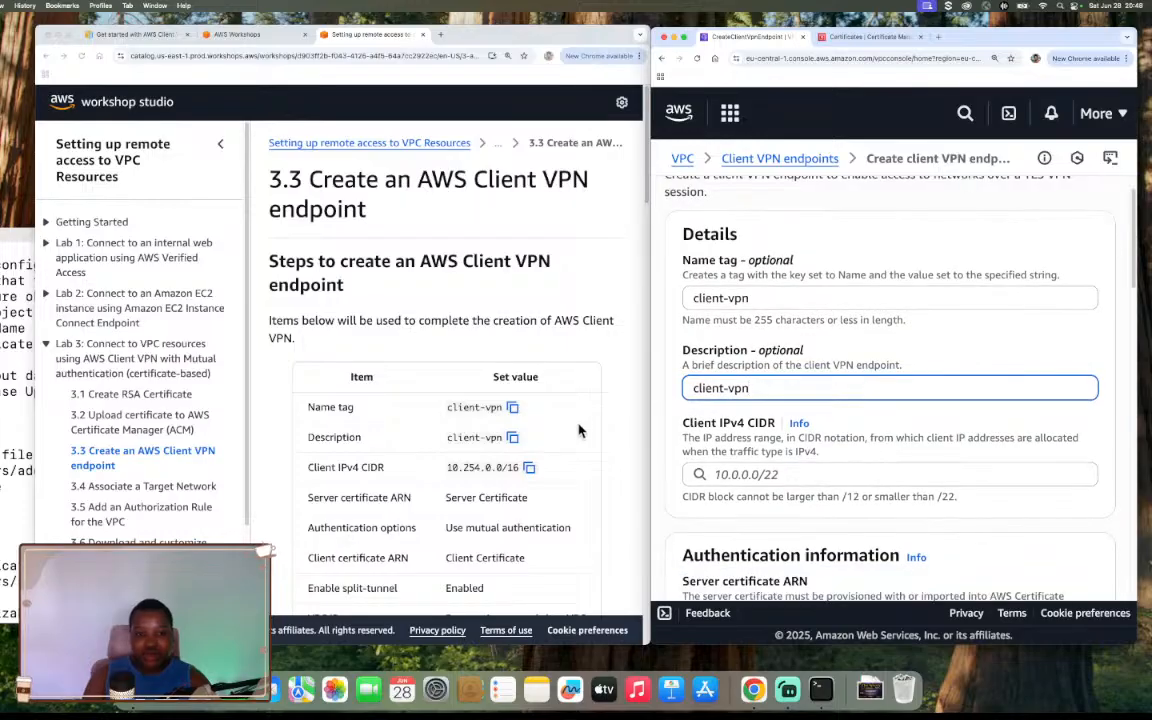
pyautogui.click(529, 467)
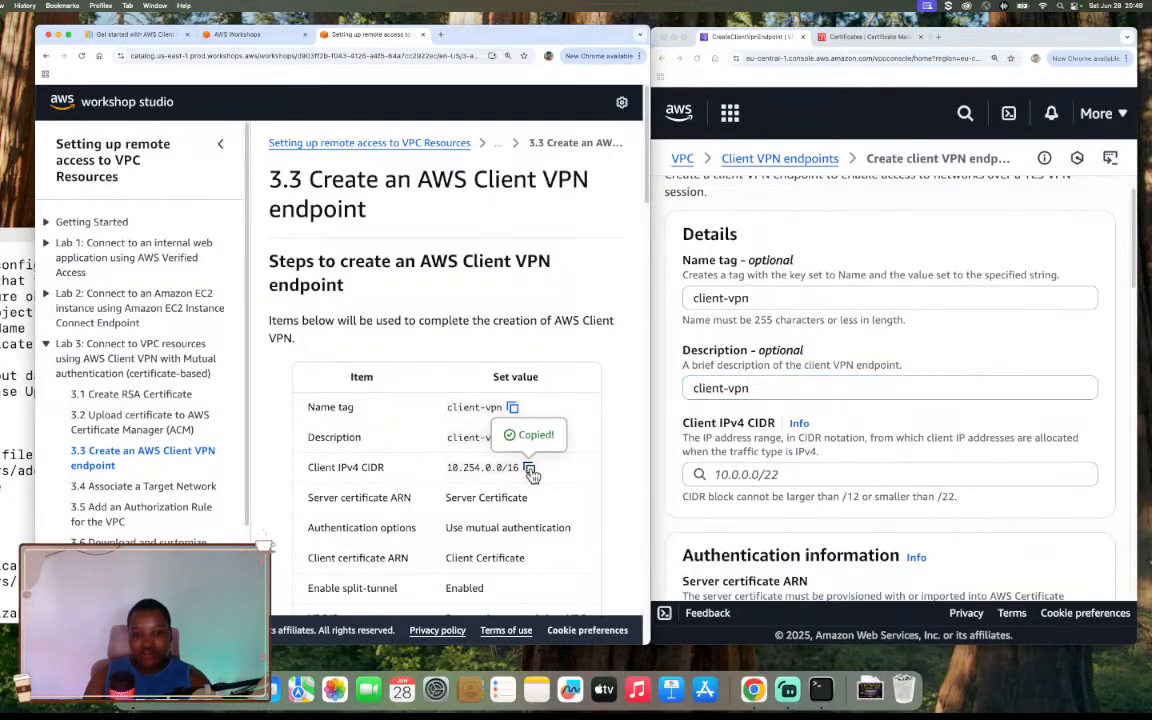
pyautogui.click(736, 474)
pyautogui.press('super+v')
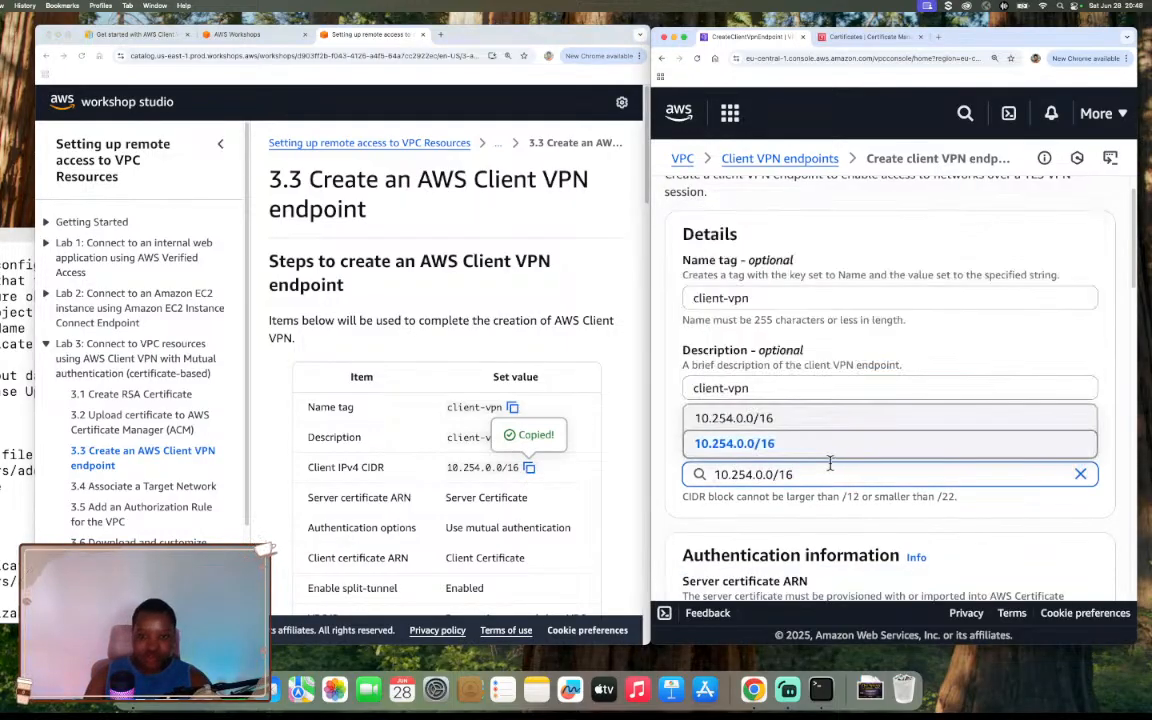
pyautogui.click(797, 453)
# Select the awsclientvpnworkshop.com certificate as the endpoint's server certificate ARN
pyautogui.scroll(-5, 800, 455)
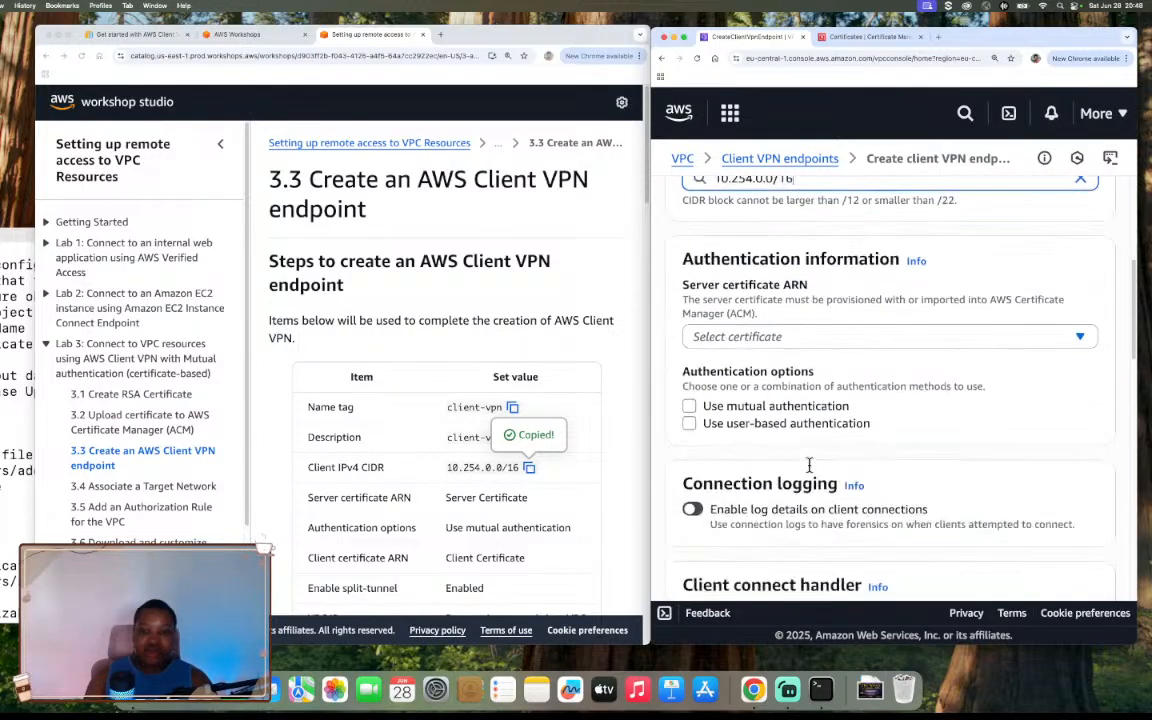
pyautogui.scroll(-1, 809, 463)
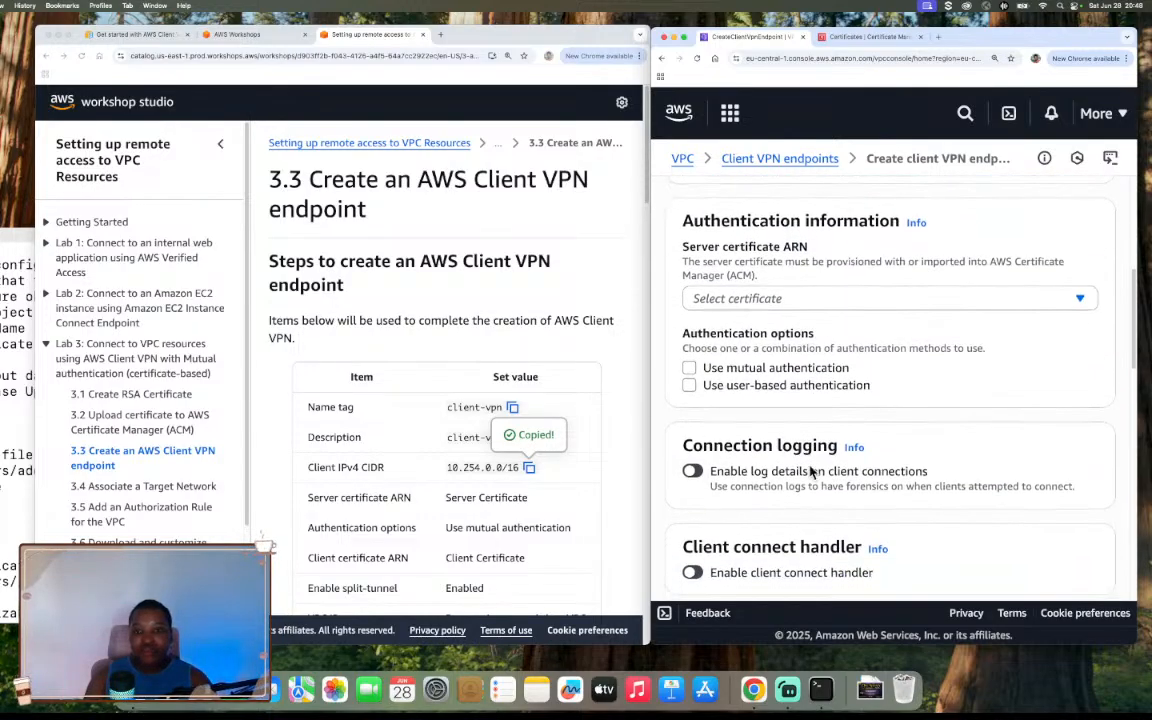
pyautogui.click(776, 298)
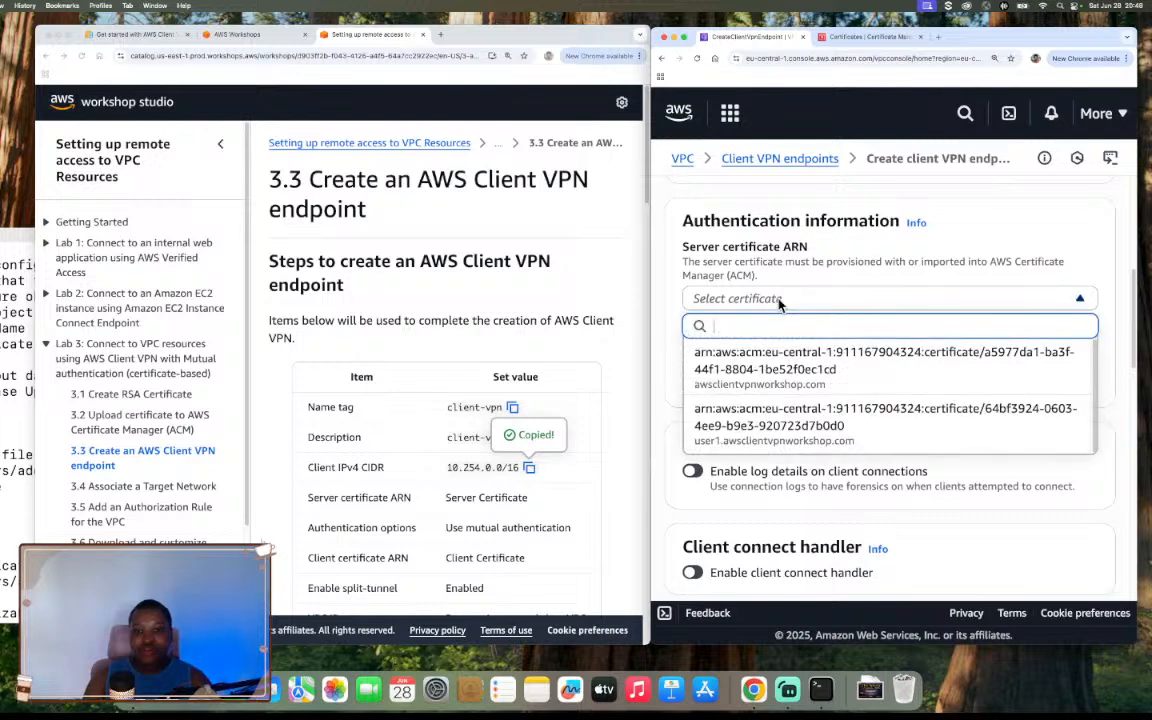
pyautogui.click(857, 369)
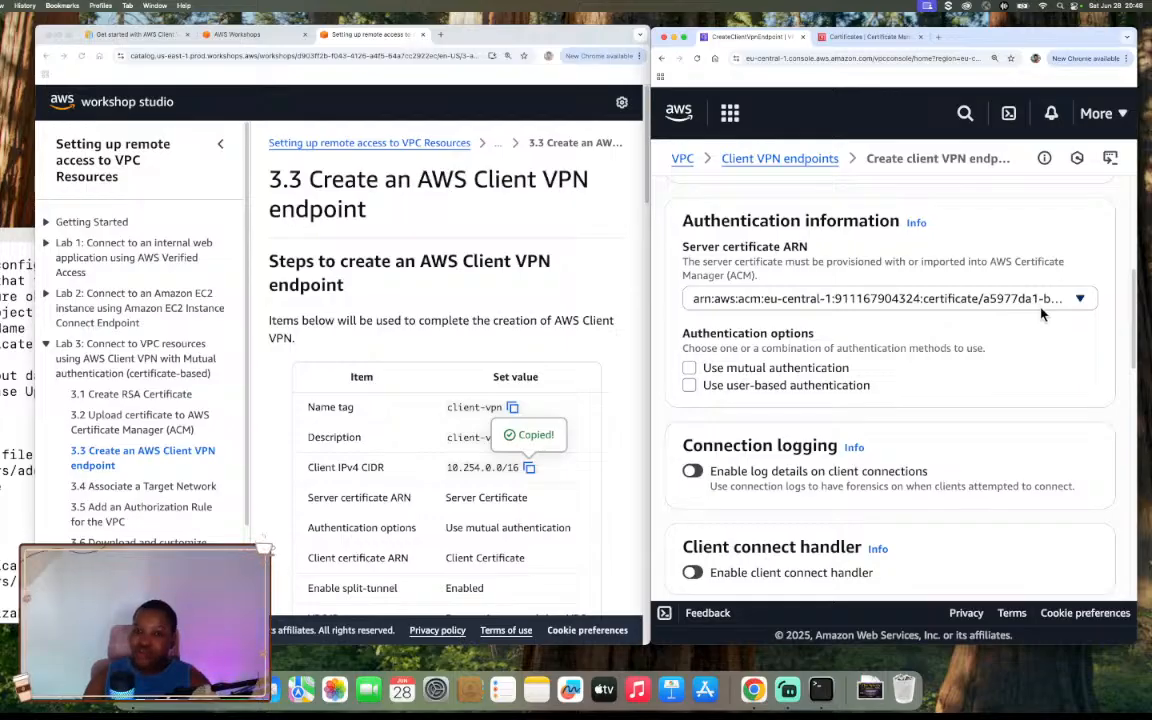
# Enable mutual authentication and select the user1.awsclientvpnworkshop.com certificate as the client certificate ARN
pyautogui.click(690, 368)
pyautogui.scroll(-2, 728, 380)
pyautogui.click(740, 399)
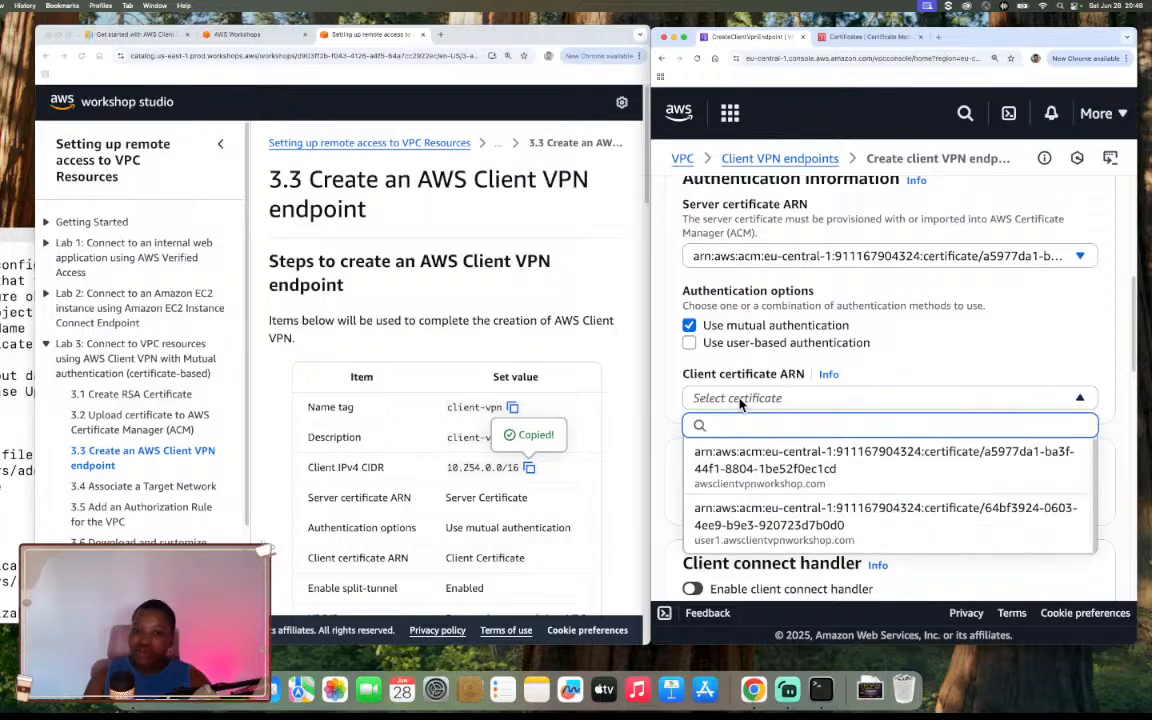
pyautogui.click(743, 520)
# Enable split-tunnel in the client VPN endpoint's other parameters, following item 7 of workshop section 3.3
pyautogui.scroll(-1, 842, 443)
pyautogui.scroll(-3, 842, 443)
pyautogui.scroll(-2, 532, 436)
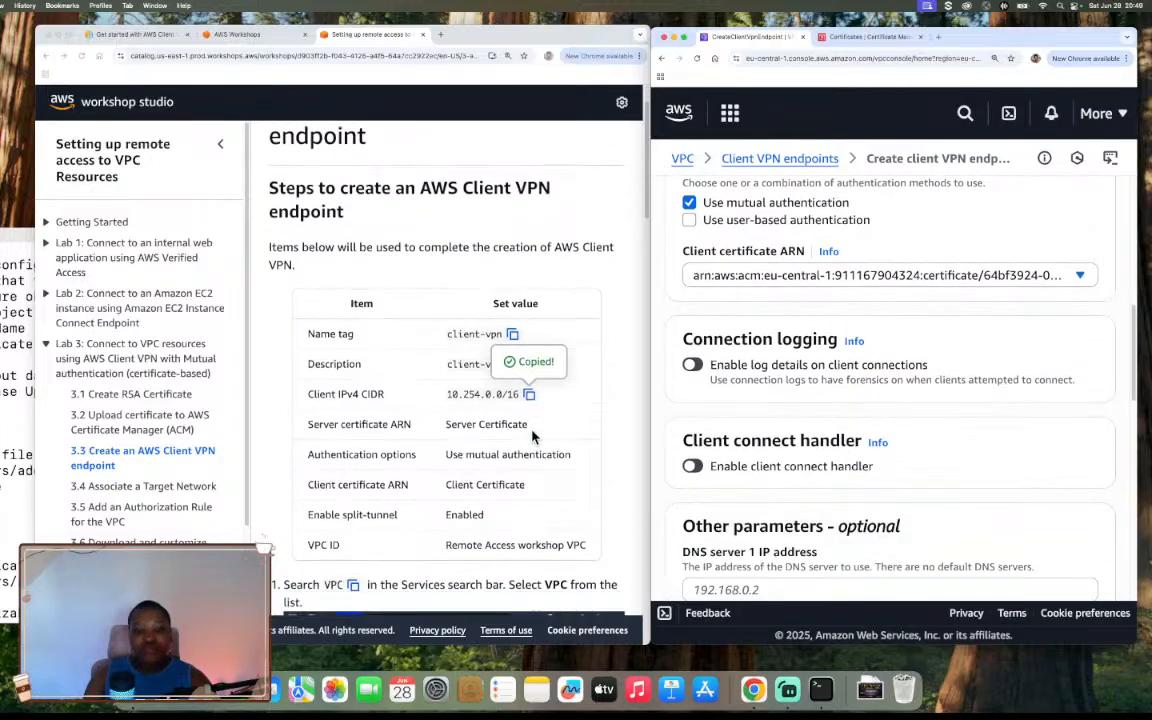
pyautogui.scroll(-2, 532, 436)
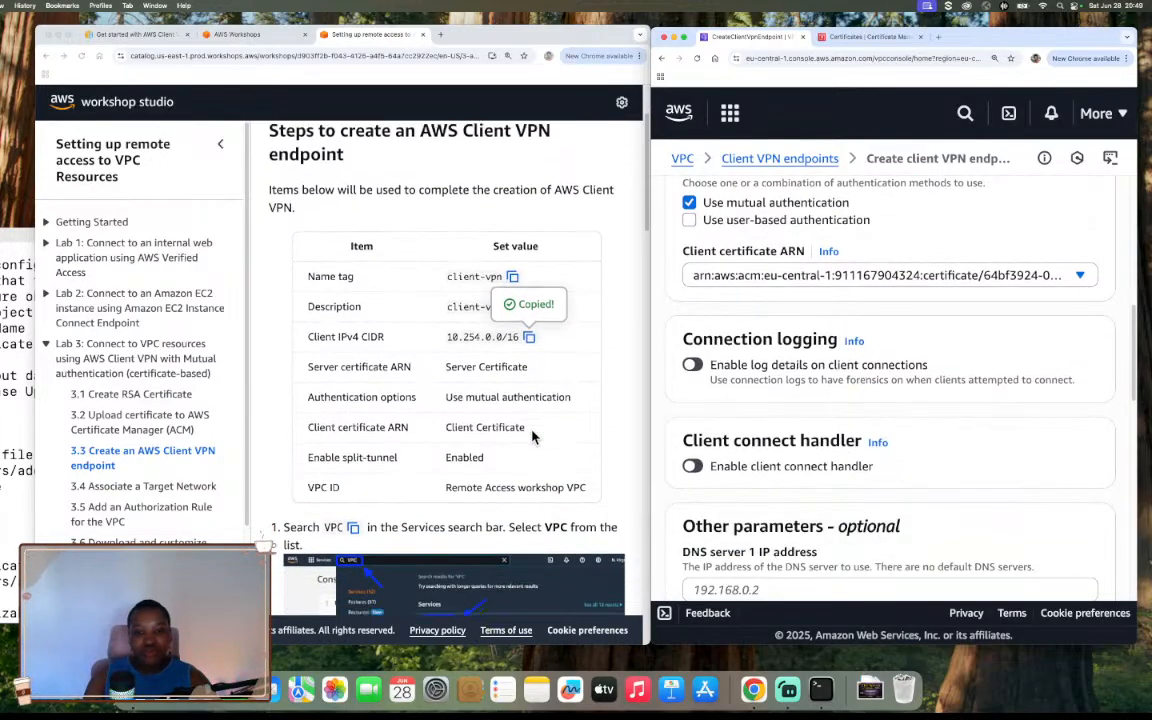
pyautogui.scroll(-3, 532, 436)
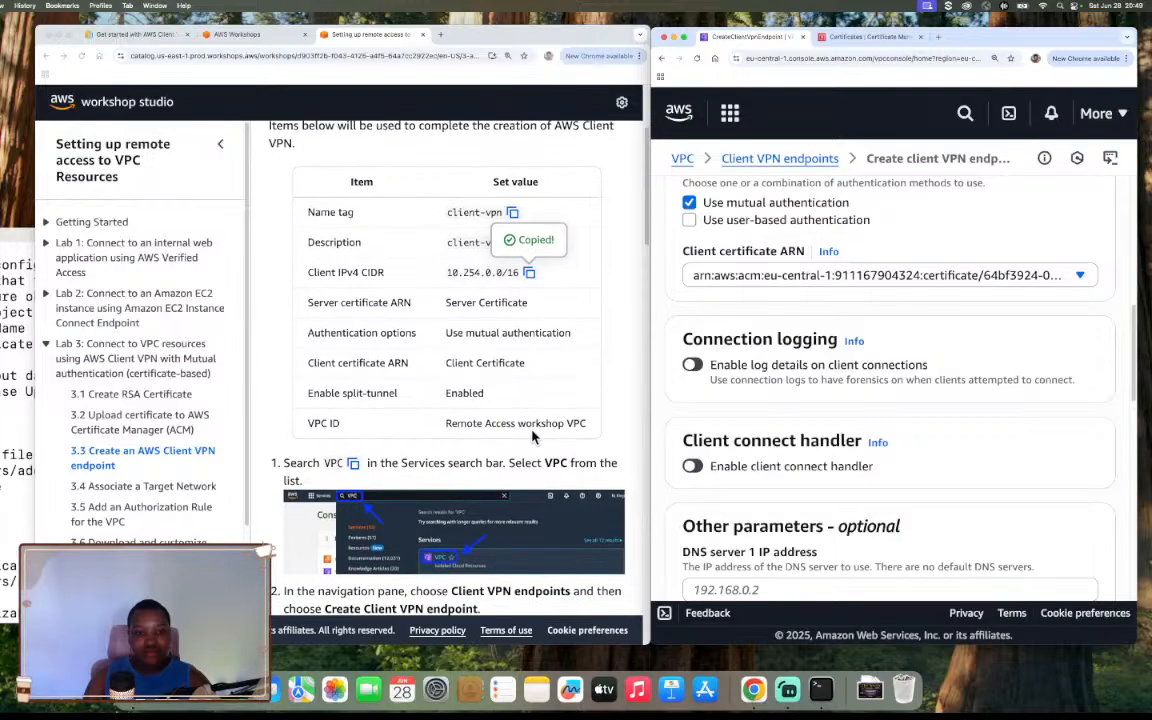
pyautogui.scroll(-15, 532, 436)
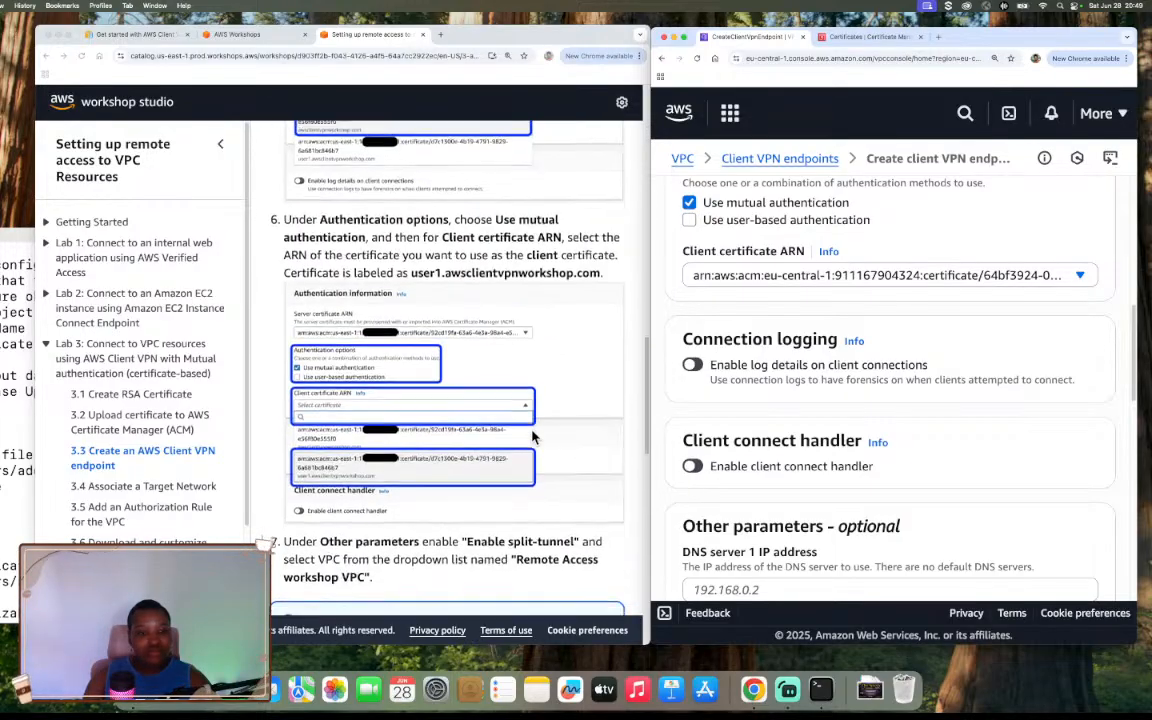
pyautogui.scroll(-8, 532, 436)
pyautogui.scroll(6, 532, 436)
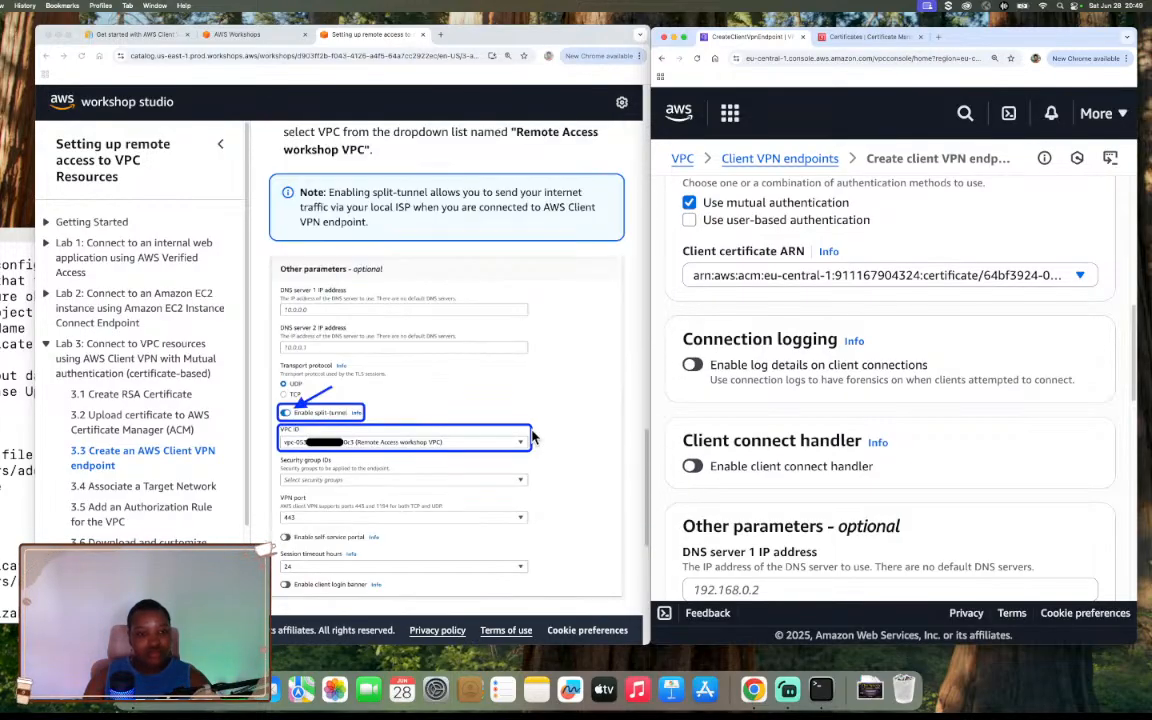
pyautogui.scroll(5, 532, 436)
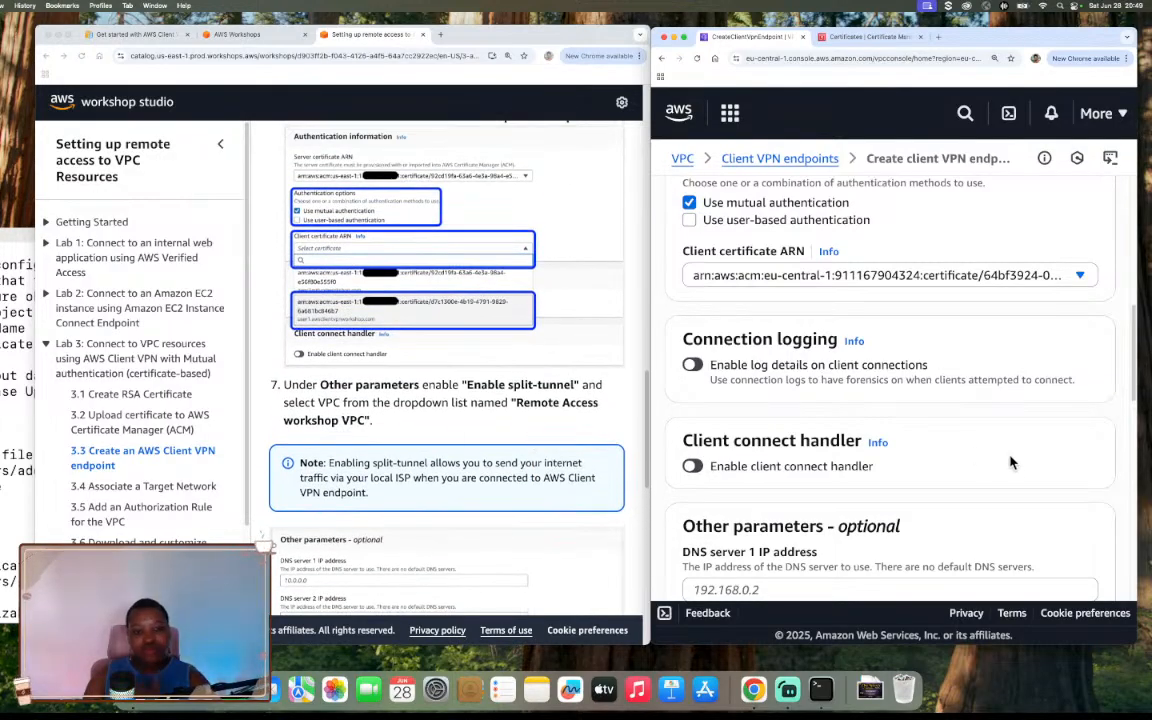
pyautogui.scroll(-6, 1010, 463)
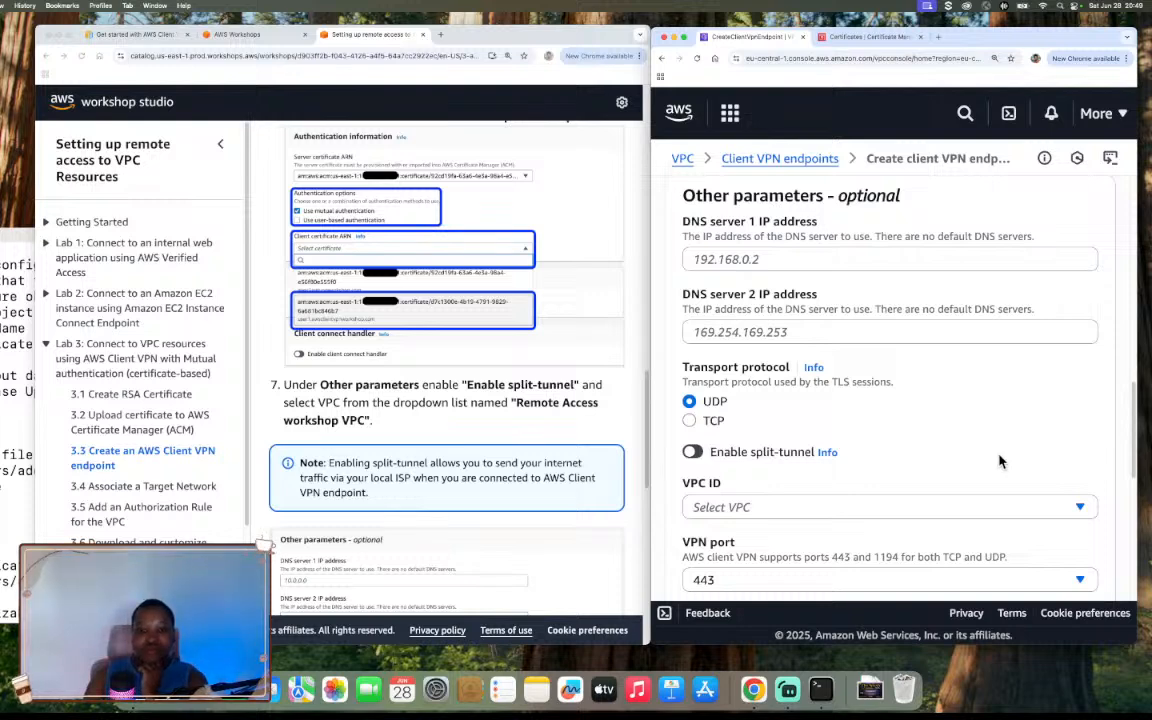
pyautogui.click(693, 452)
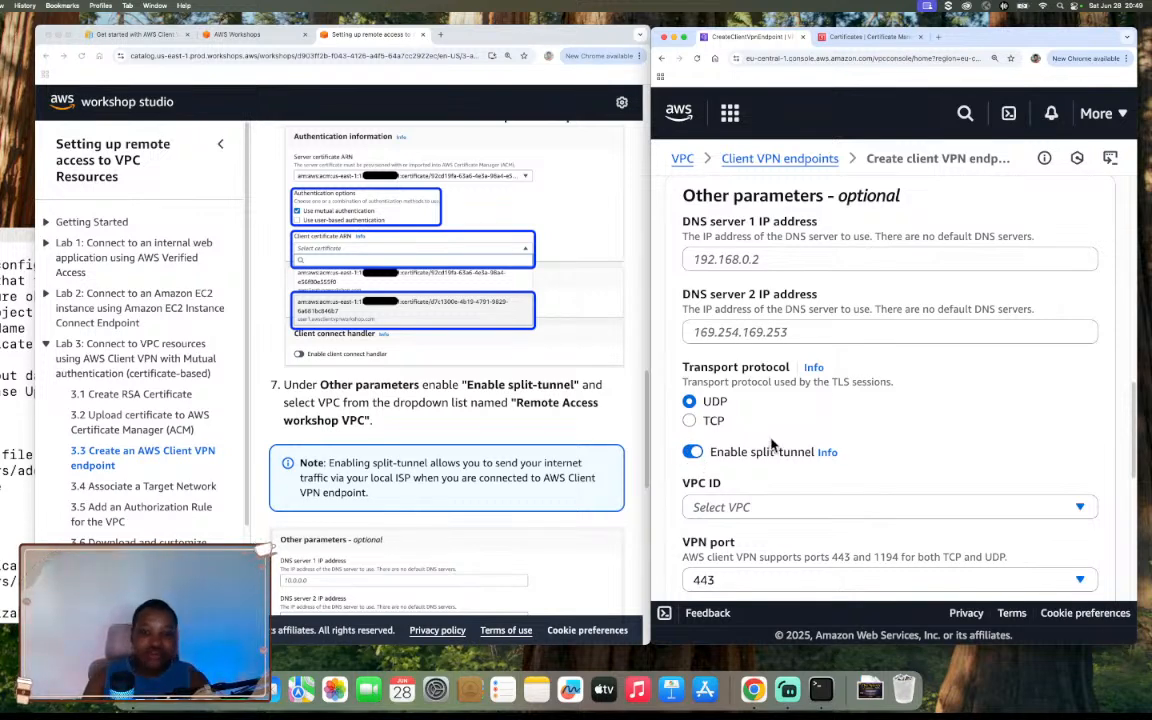
# Check which VPCs the endpoint form offers for VPC ID and read the remaining endpoint creation instructions in section 3.3
pyautogui.scroll(-3, 527, 497)
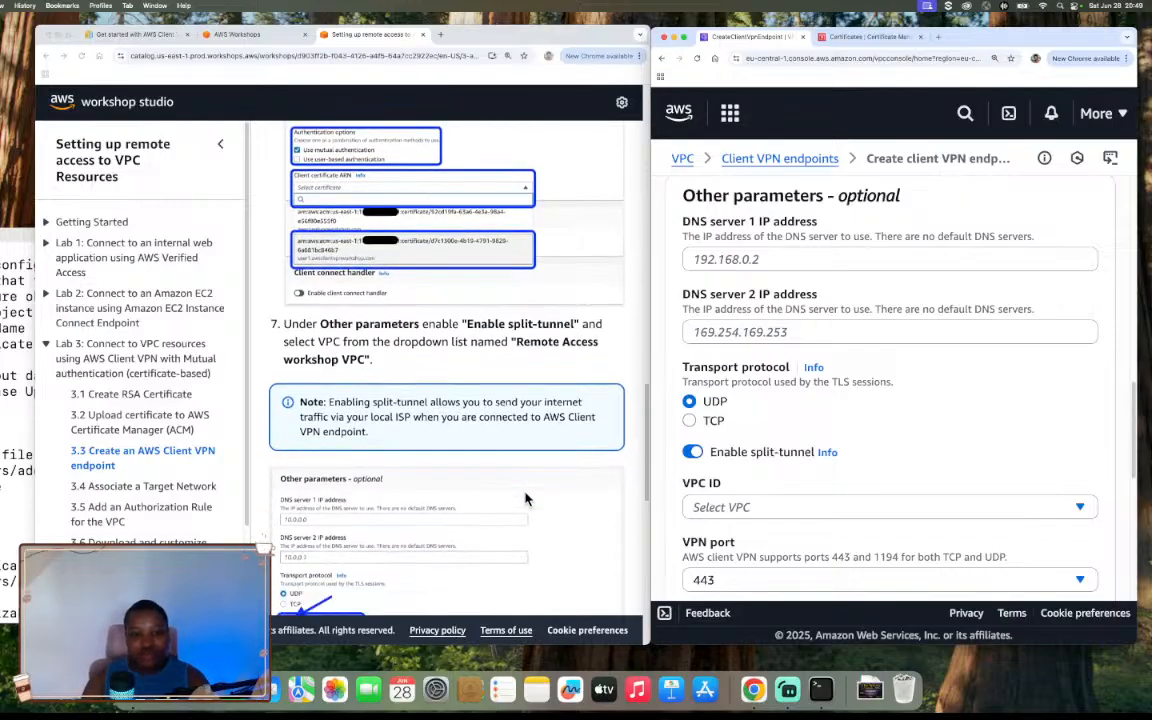
pyautogui.scroll(-1, 527, 498)
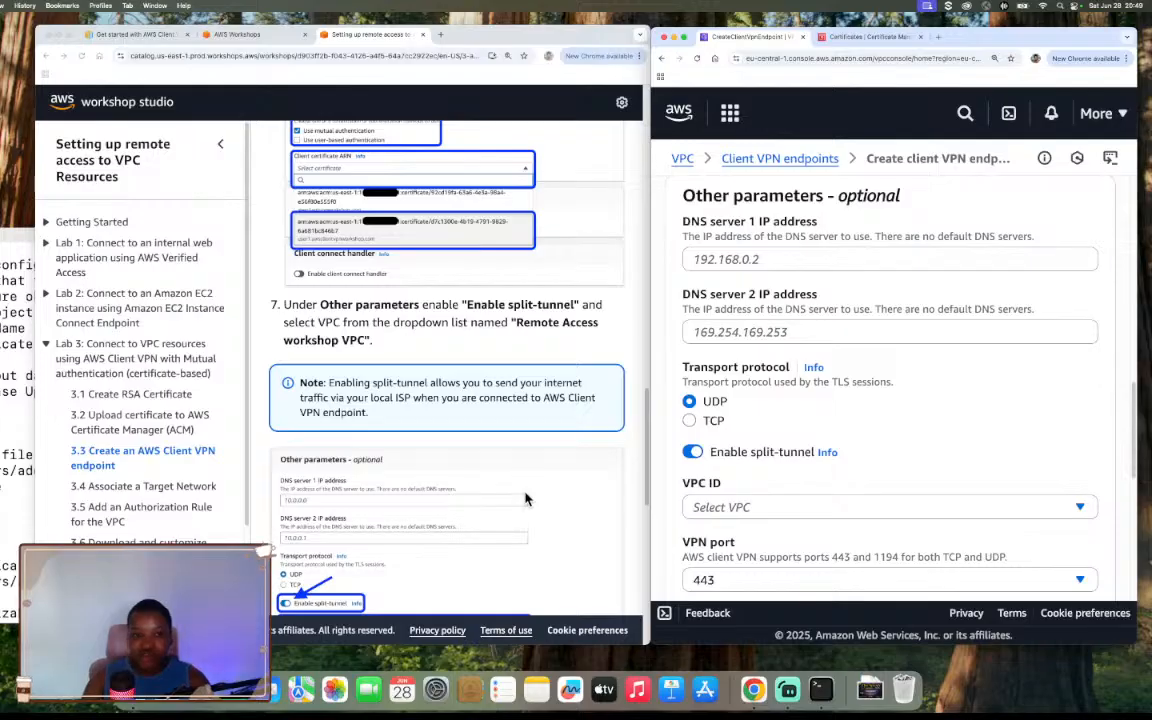
pyautogui.scroll(-5, 535, 505)
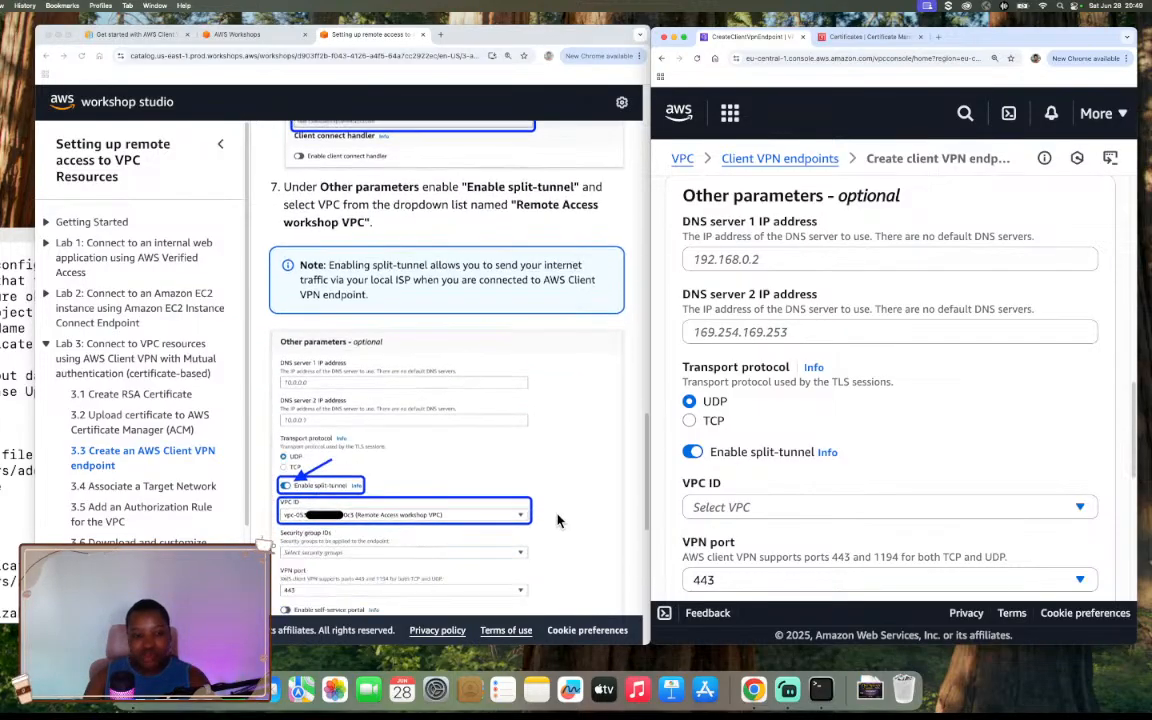
pyautogui.click(840, 510)
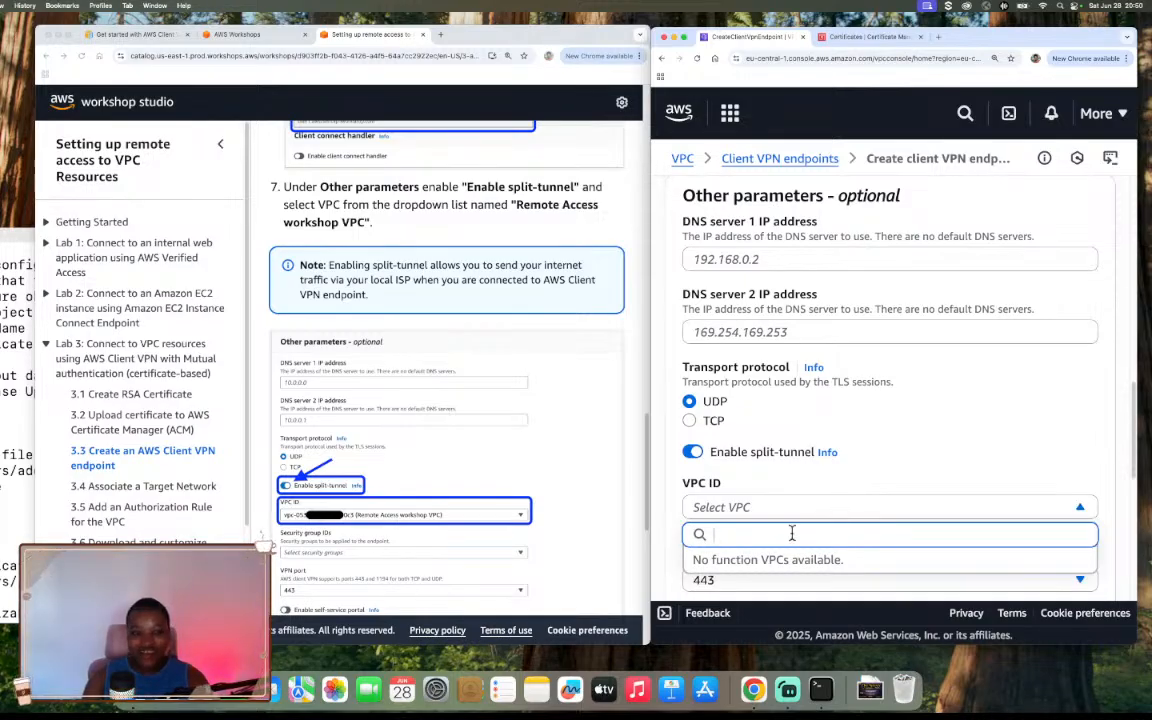
pyautogui.scroll(-3, 848, 472)
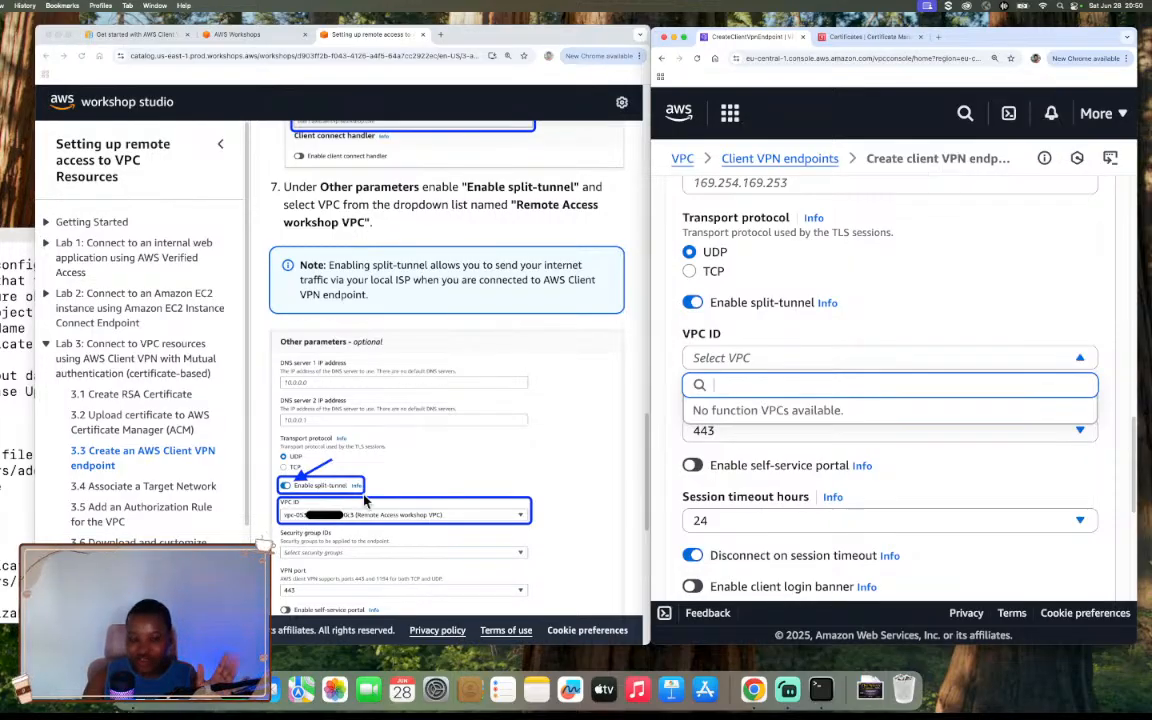
pyautogui.scroll(-2, 768, 455)
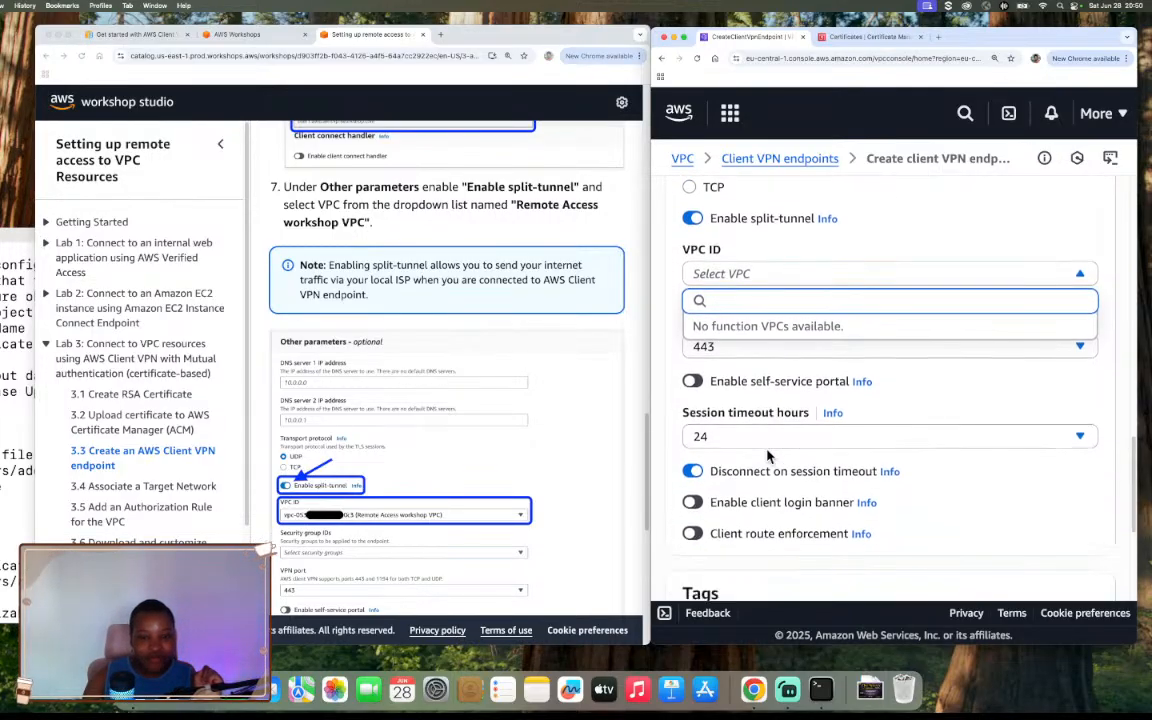
pyautogui.scroll(-6, 398, 485)
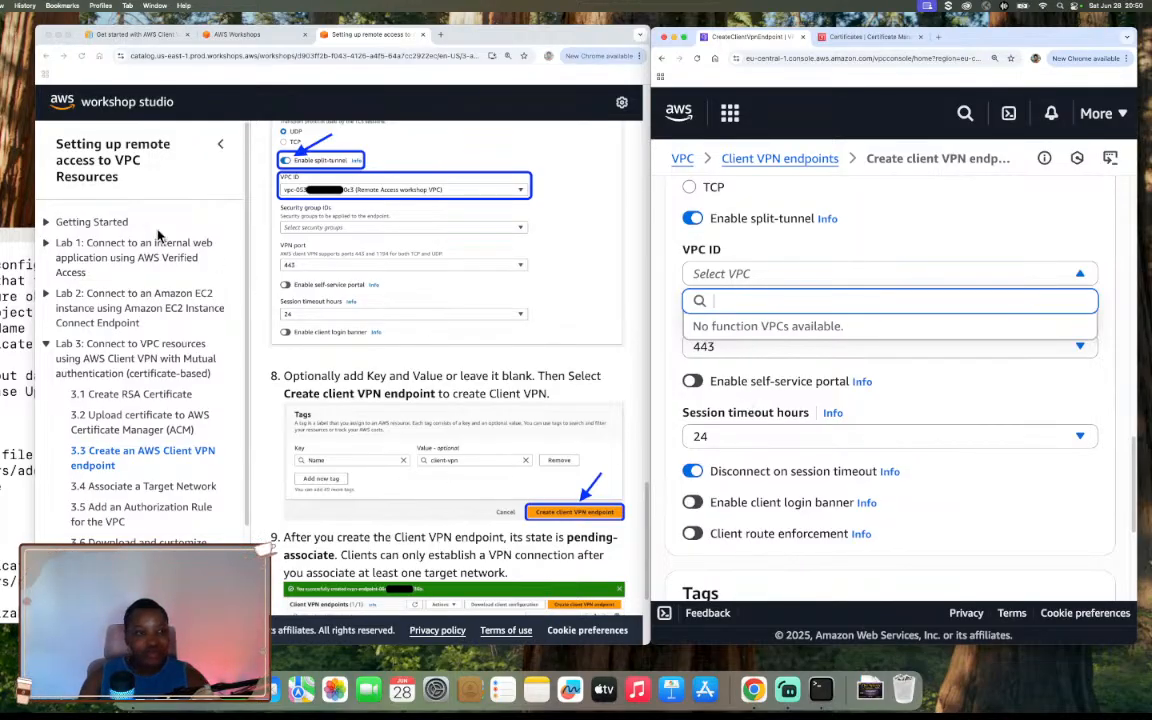
# Open the remote access workshop again from the AWS Workshops catalogue and enlarge the architecture diagram on the Lab 3 overview page
pyautogui.click(228, 34)
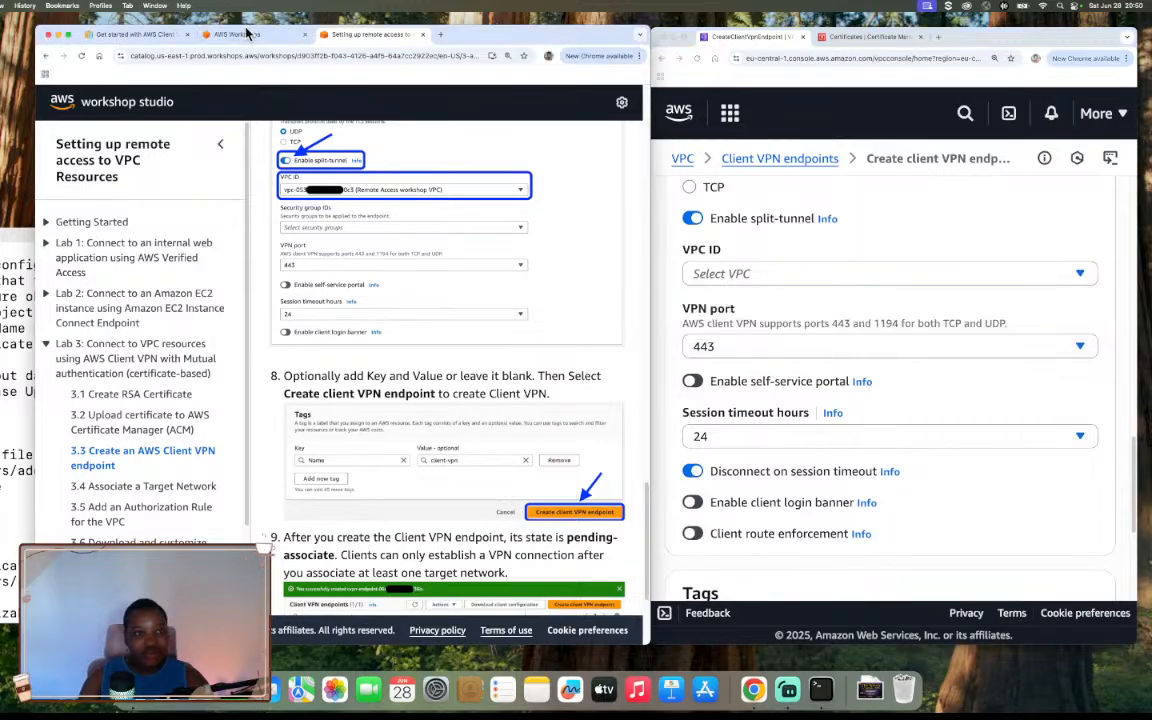
pyautogui.scroll(-3, 291, 352)
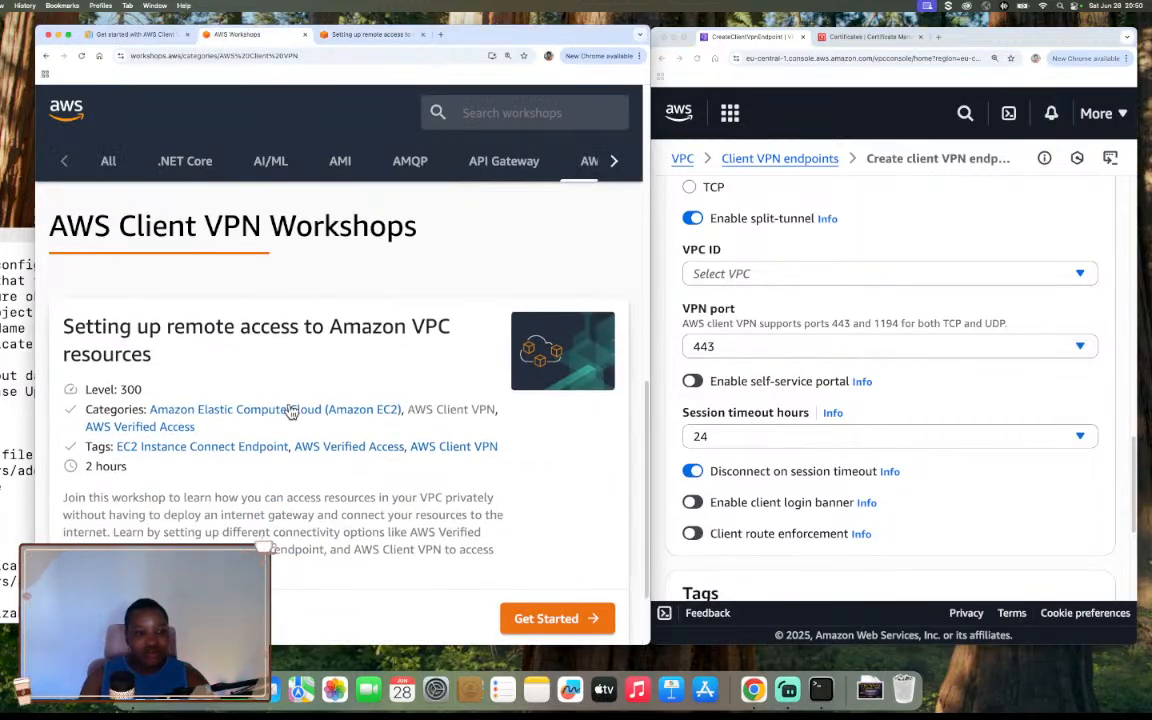
pyautogui.click(578, 619)
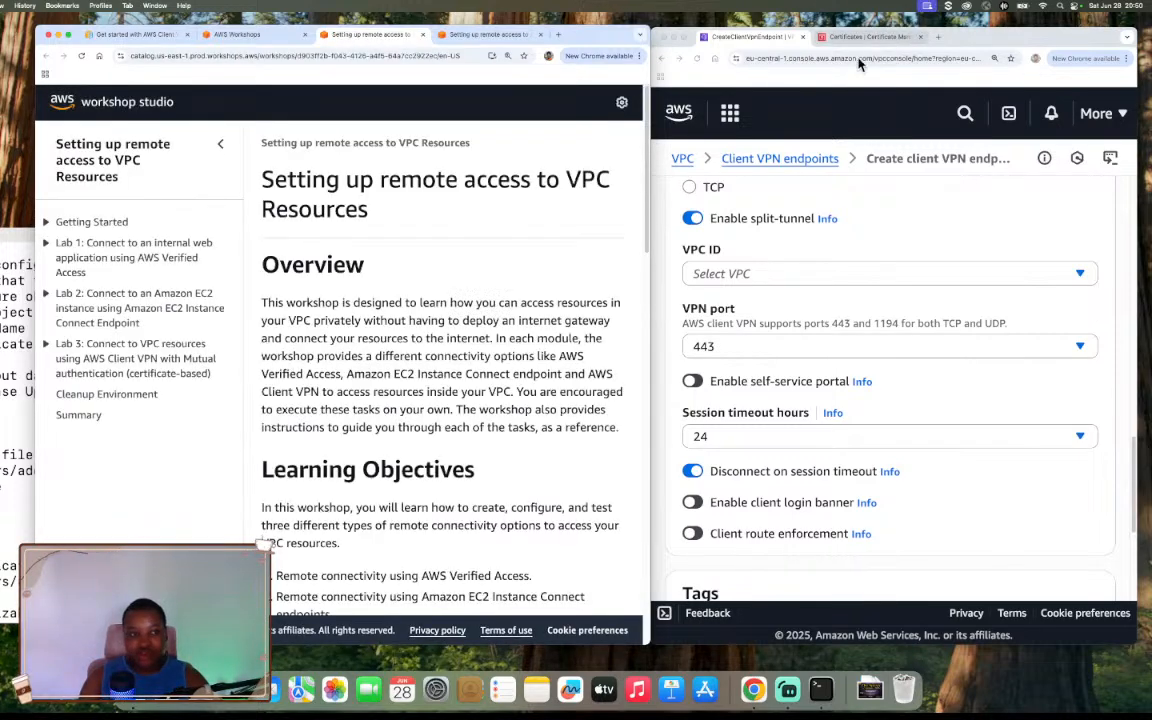
pyautogui.click(93, 222)
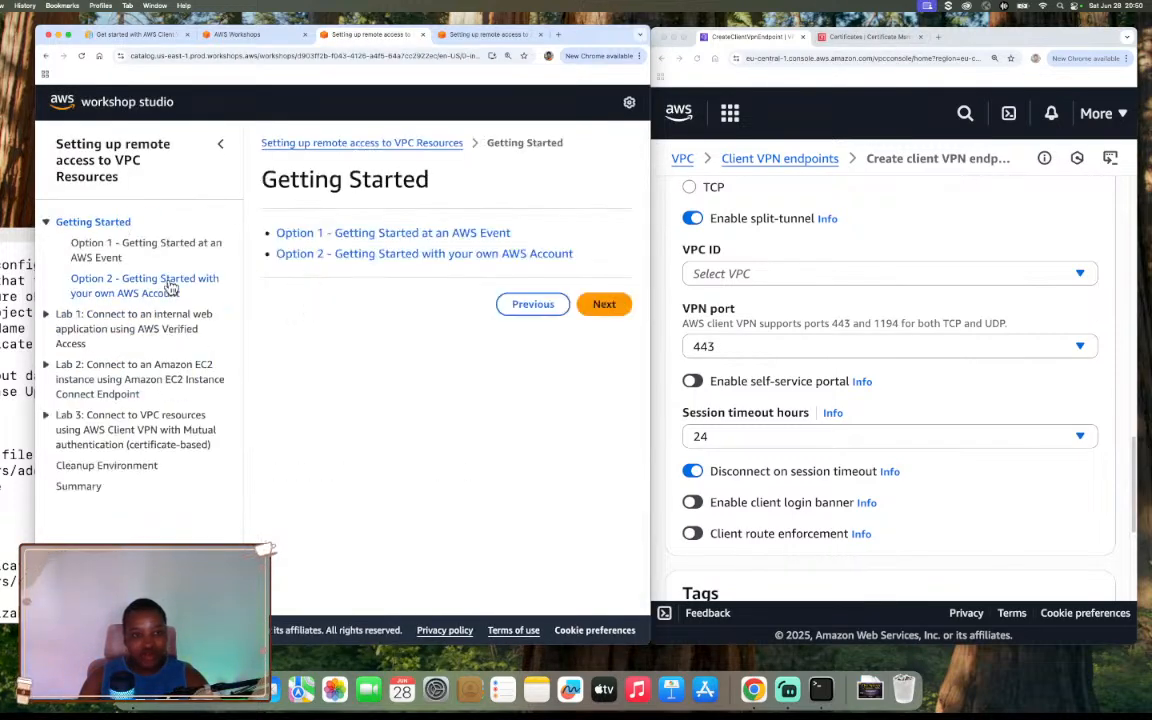
pyautogui.click(121, 418)
pyautogui.scroll(-10, 462, 390)
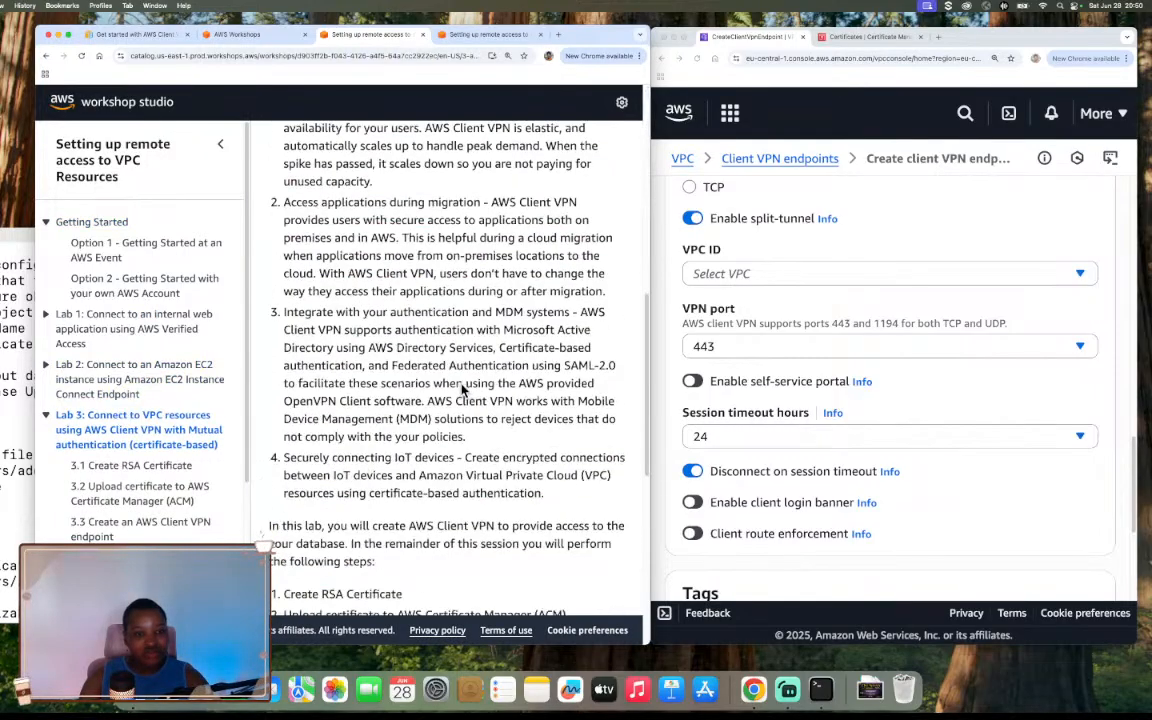
pyautogui.scroll(-3, 462, 390)
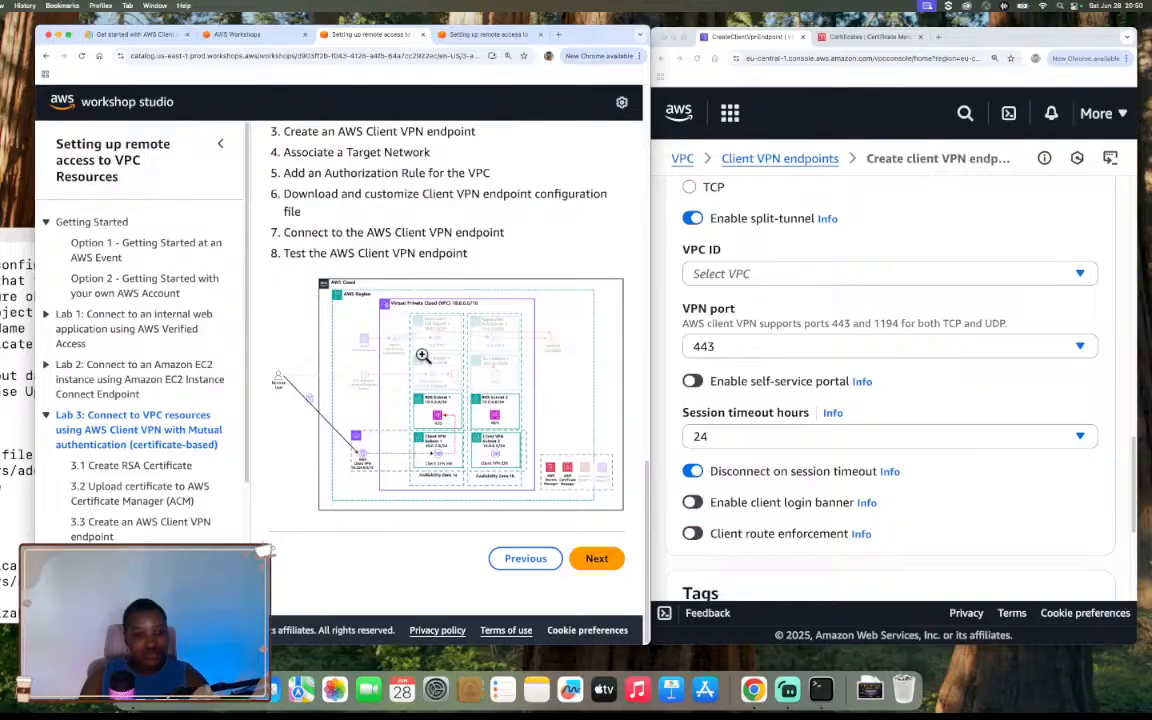
pyautogui.click(367, 301)
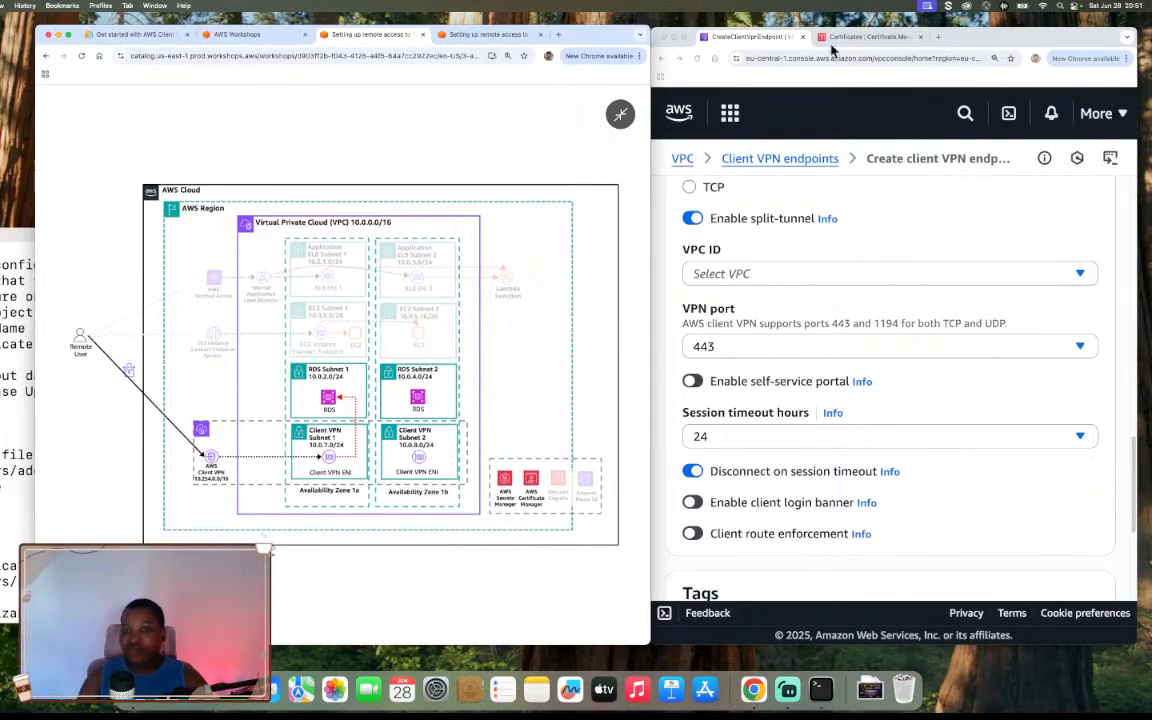
# Search the AWS console for vpc, open the VPC service and start creating a VPC
pyautogui.click(740, 115)
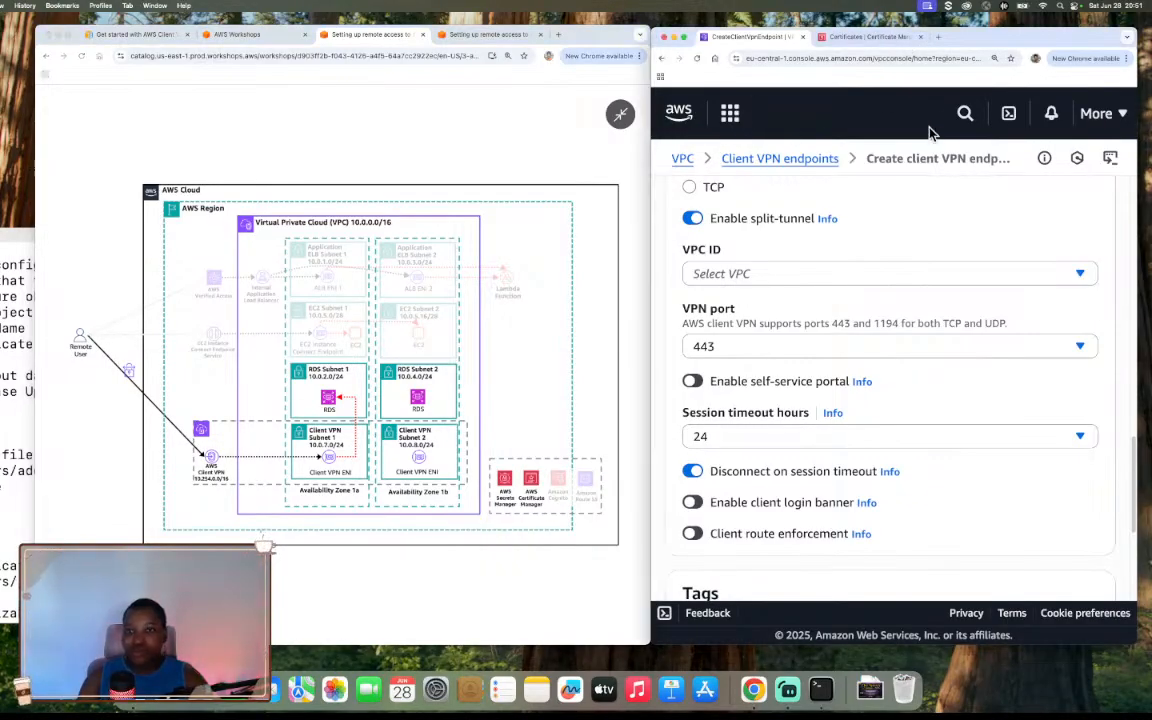
pyautogui.click(960, 113)
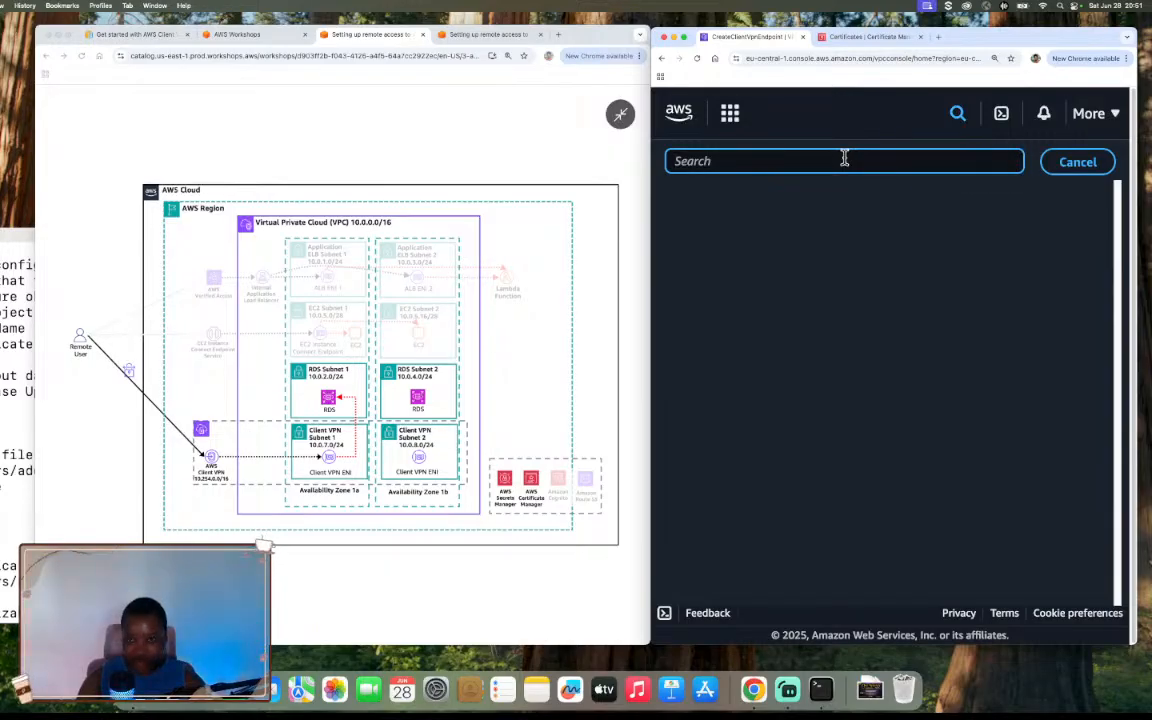
pyautogui.write('vpc')
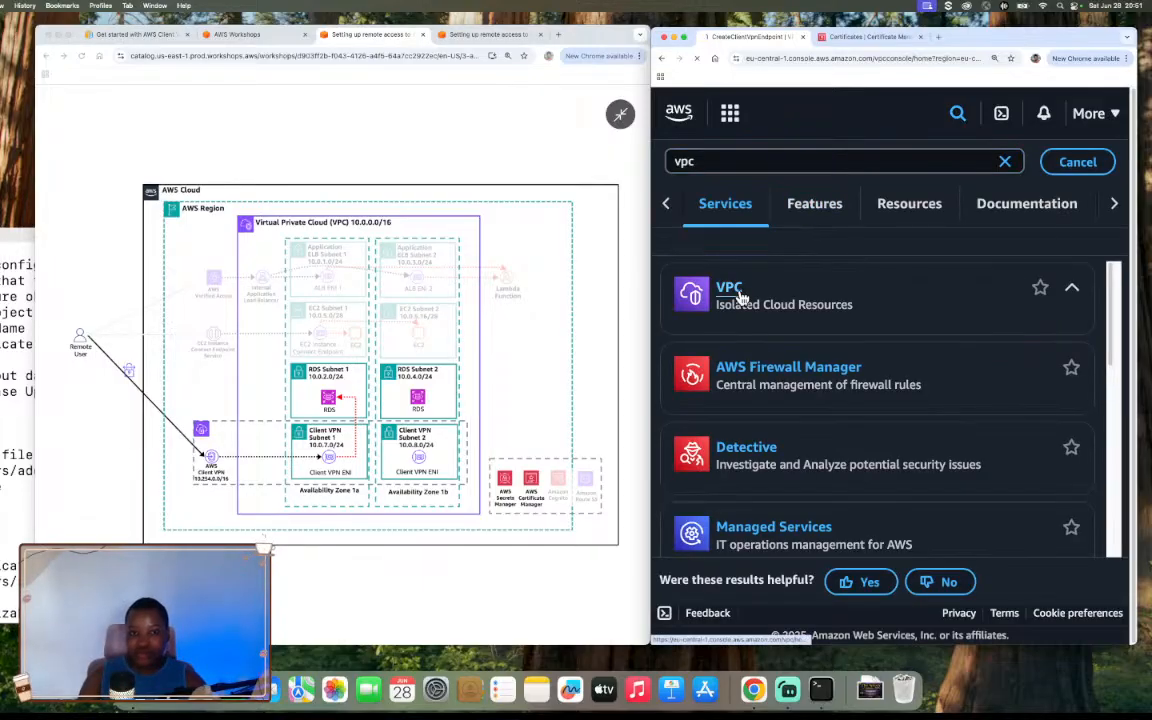
pyautogui.click(731, 289)
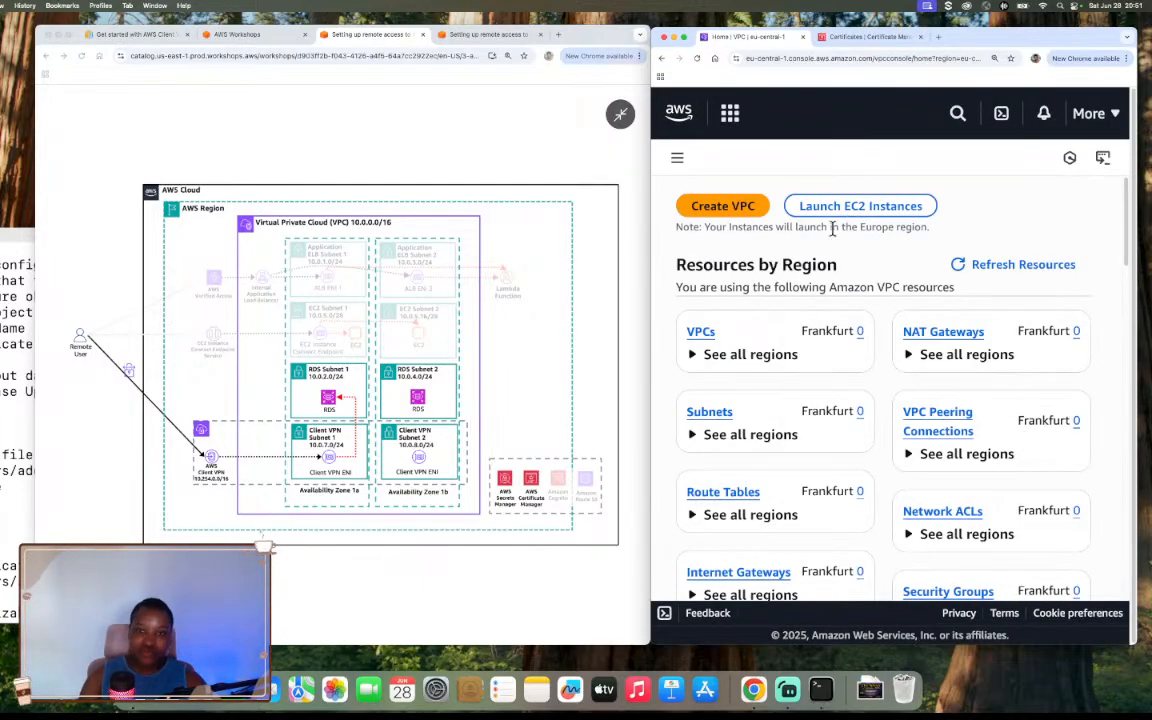
pyautogui.click(701, 204)
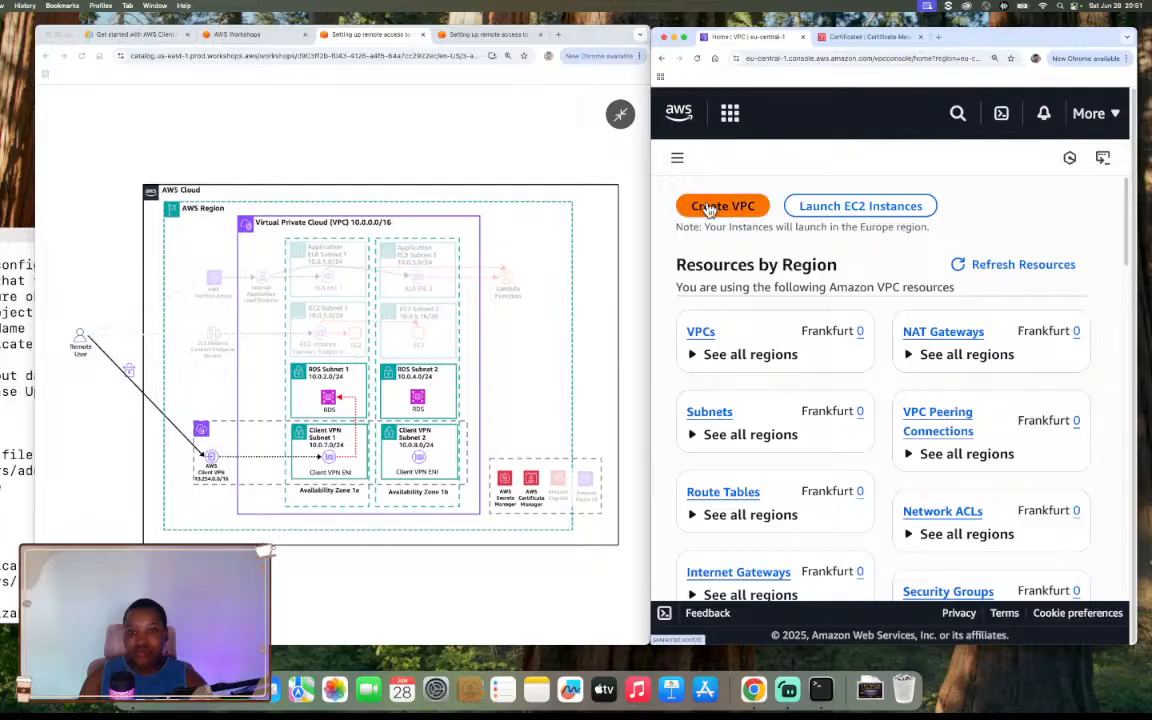
# Review the new VPC's name tag, IPv4 CIDR, tenancy, Availability Zone and subnet settings against the Lab 3 architecture diagram
pyautogui.scroll(-2, 963, 329)
pyautogui.scroll(-1, 963, 329)
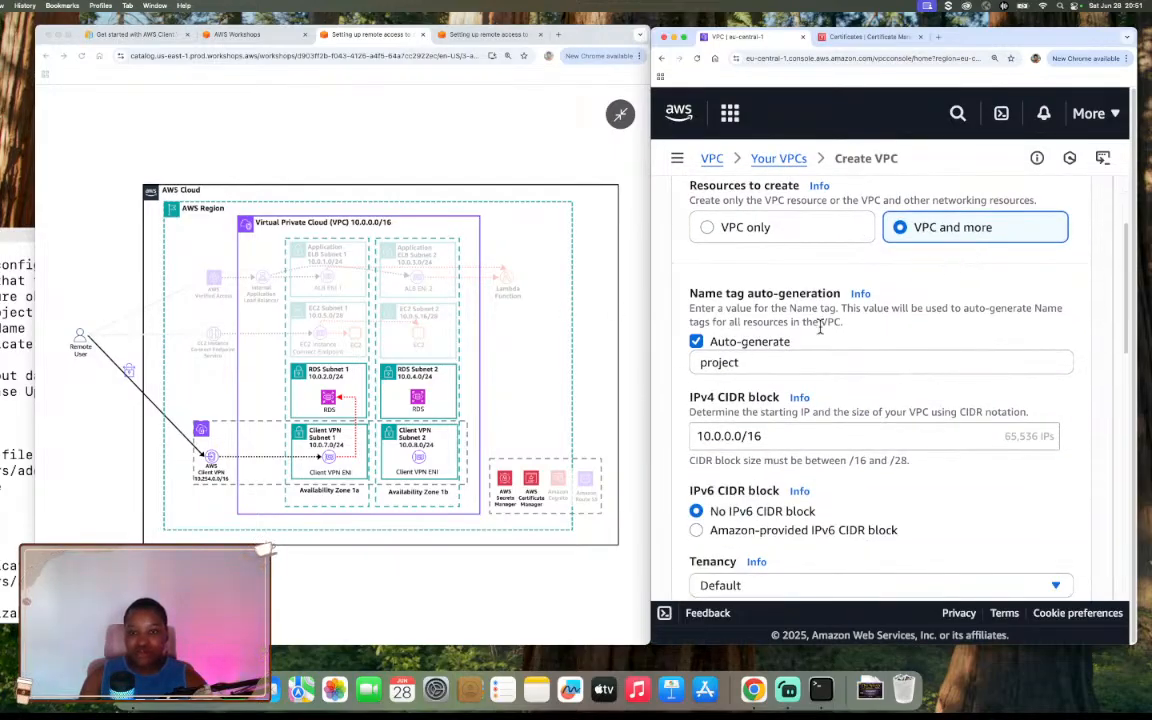
pyautogui.scroll(-1, 820, 326)
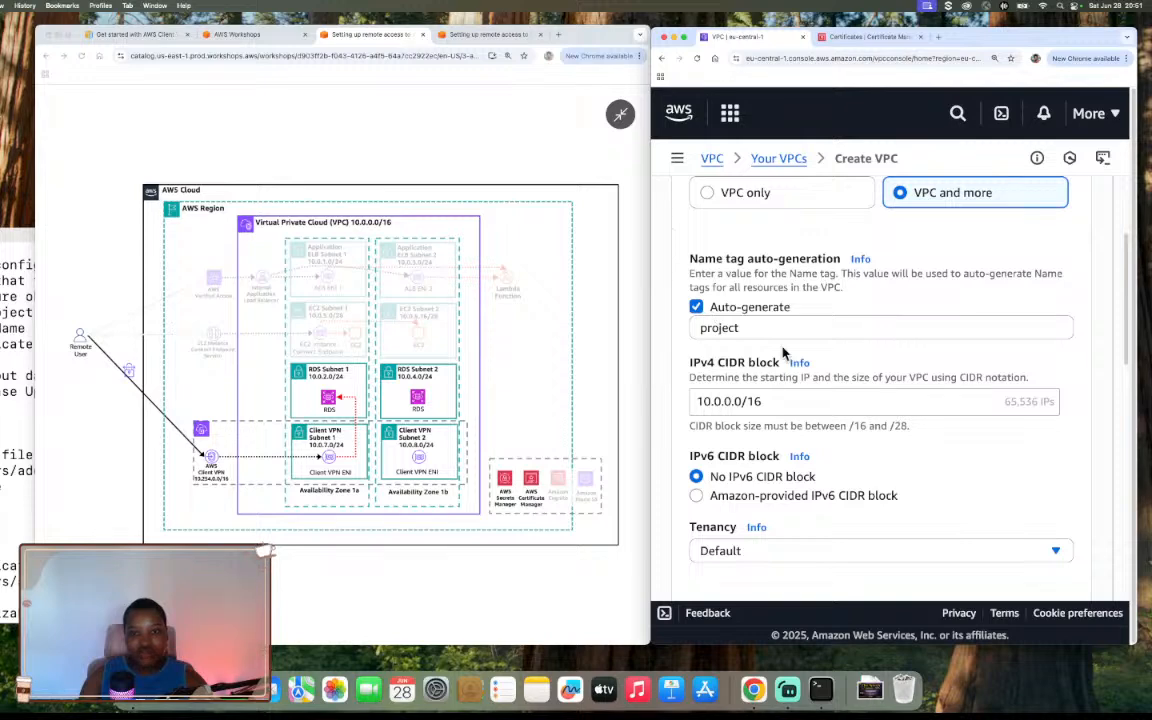
pyautogui.scroll(-2, 784, 352)
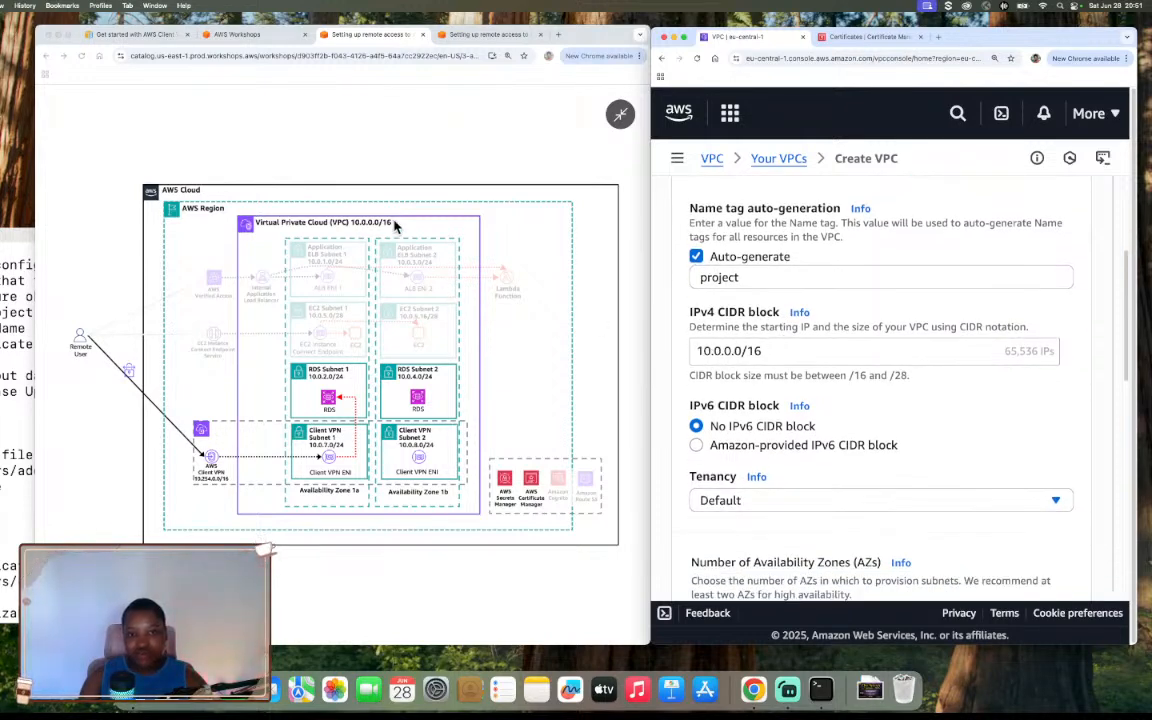
pyautogui.scroll(-5, 760, 340)
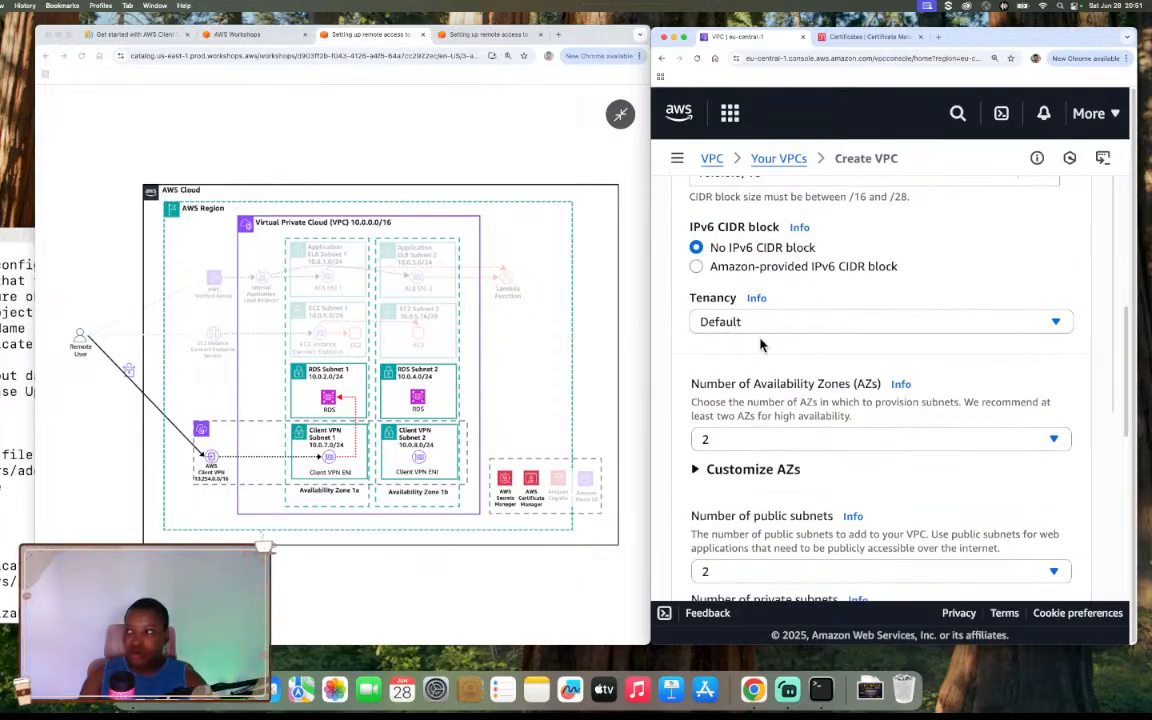
pyautogui.scroll(-1, 766, 315)
pyautogui.scroll(-1, 768, 308)
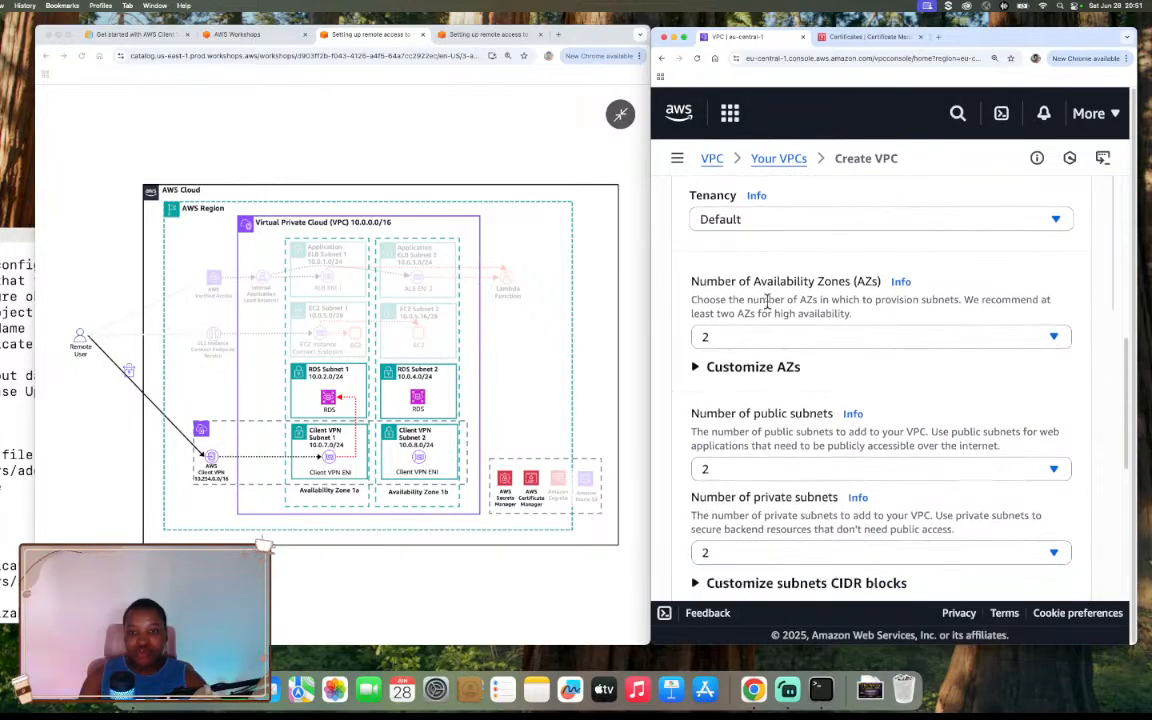
# Set the number of public subnets to 0 and the number of private subnets to 4
pyautogui.scroll(-1, 767, 301)
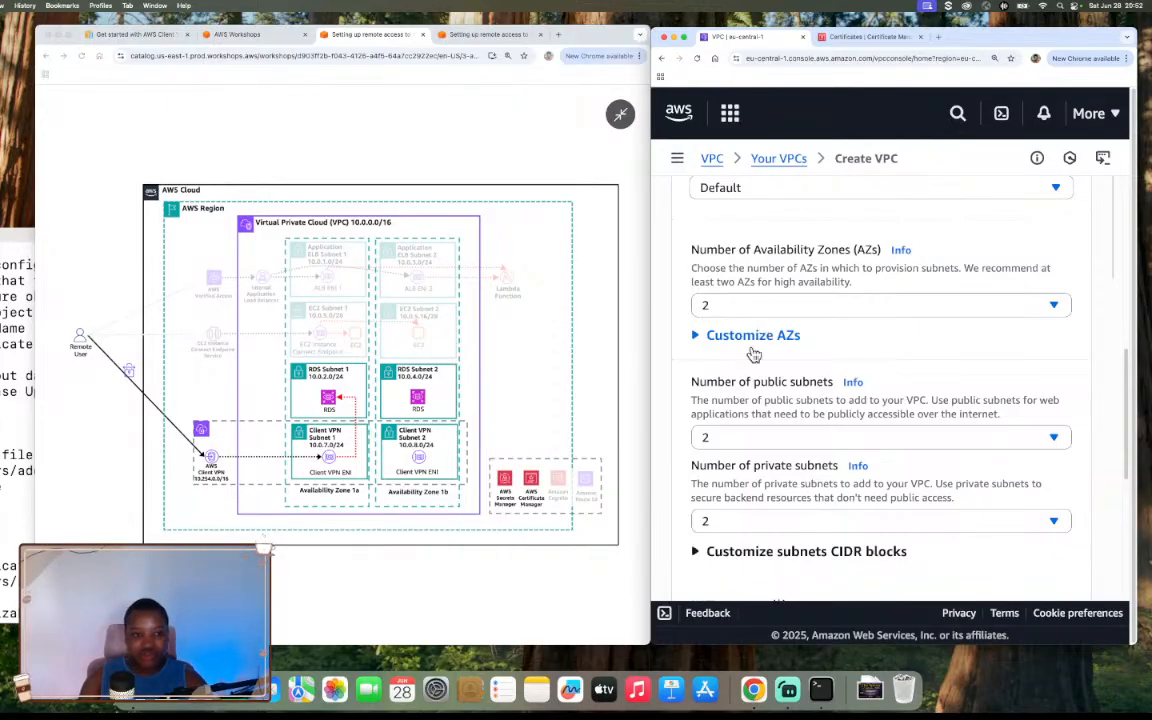
pyautogui.scroll(-1, 750, 360)
pyautogui.click(727, 410)
pyautogui.click(722, 436)
pyautogui.scroll(-2, 740, 416)
pyautogui.click(742, 408)
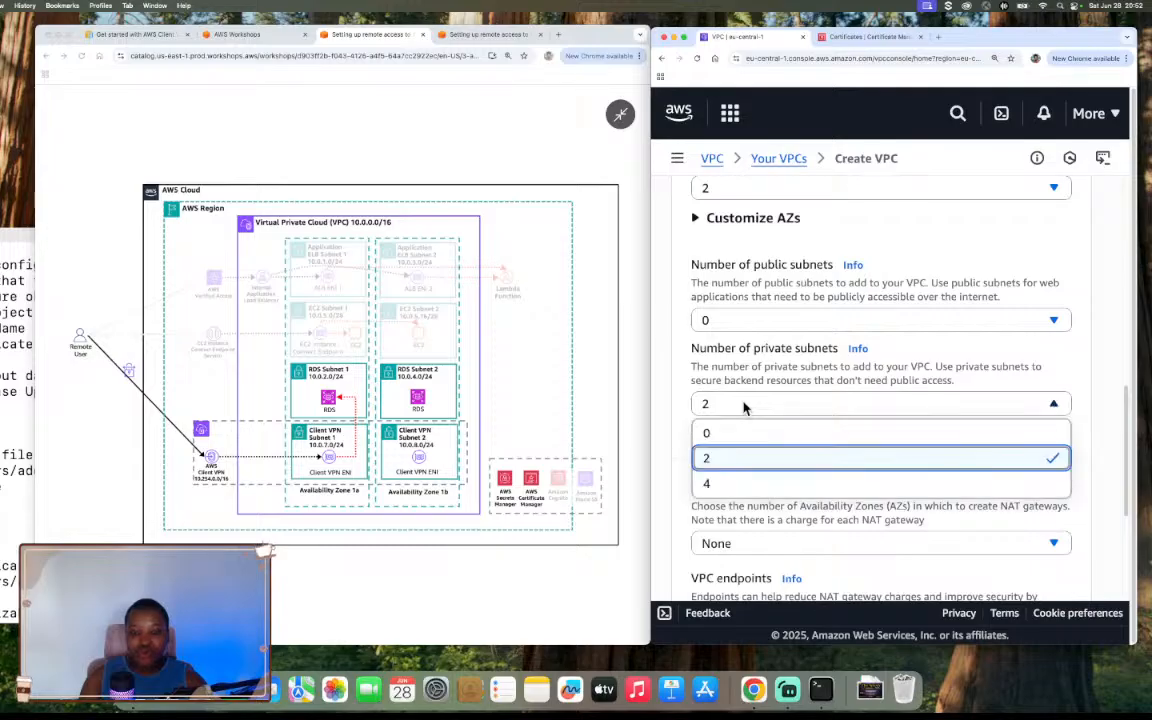
pyautogui.click(728, 483)
pyautogui.scroll(-3, 766, 419)
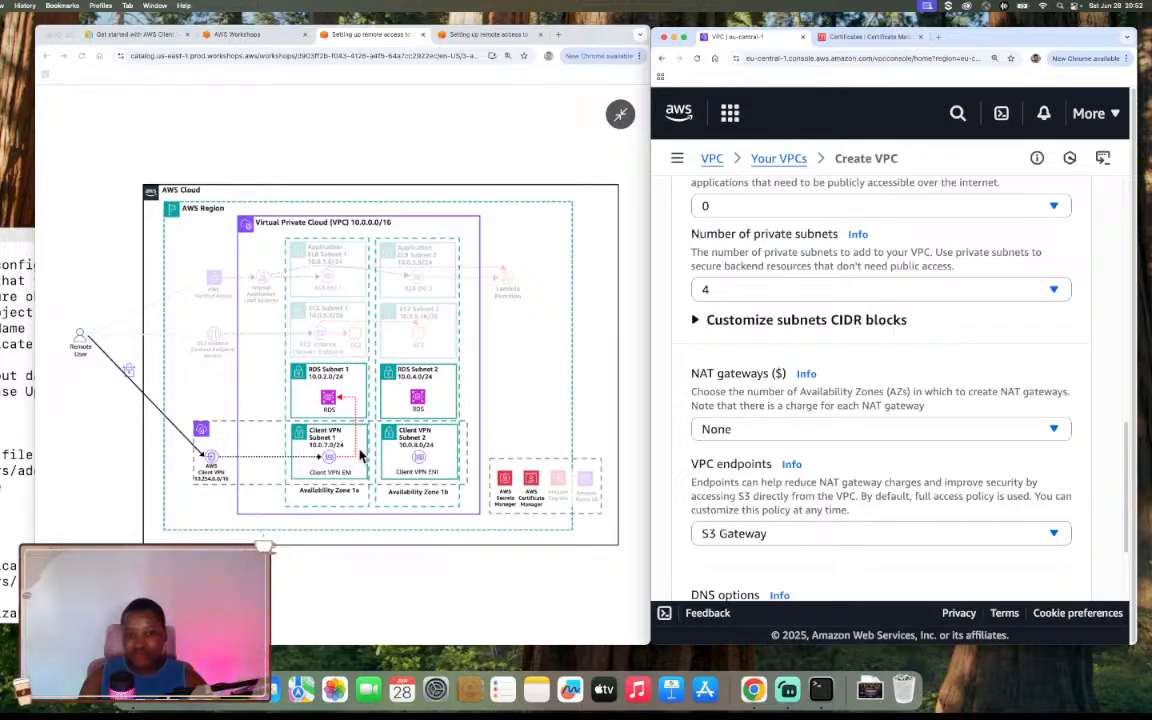
# Expand the subnet CIDR customization and set the first eu-central-1a private subnet's block to 10.0.2.0/24
pyautogui.scroll(-1, 694, 389)
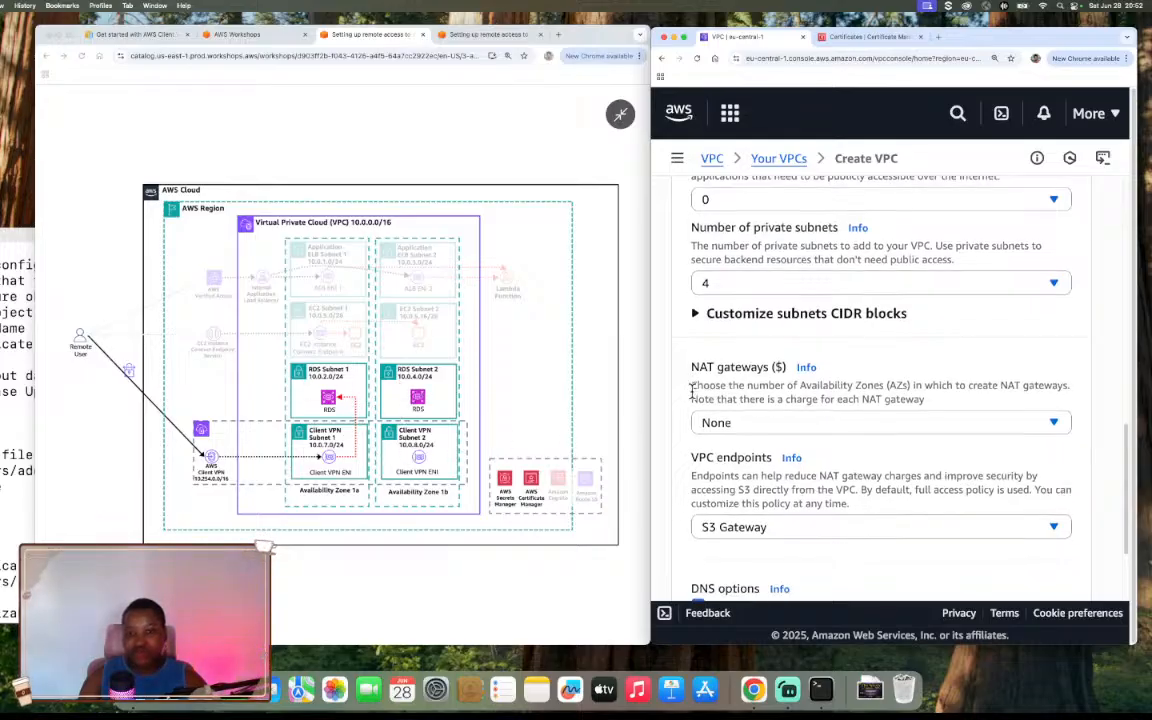
pyautogui.click(743, 306)
pyautogui.scroll(-2, 784, 360)
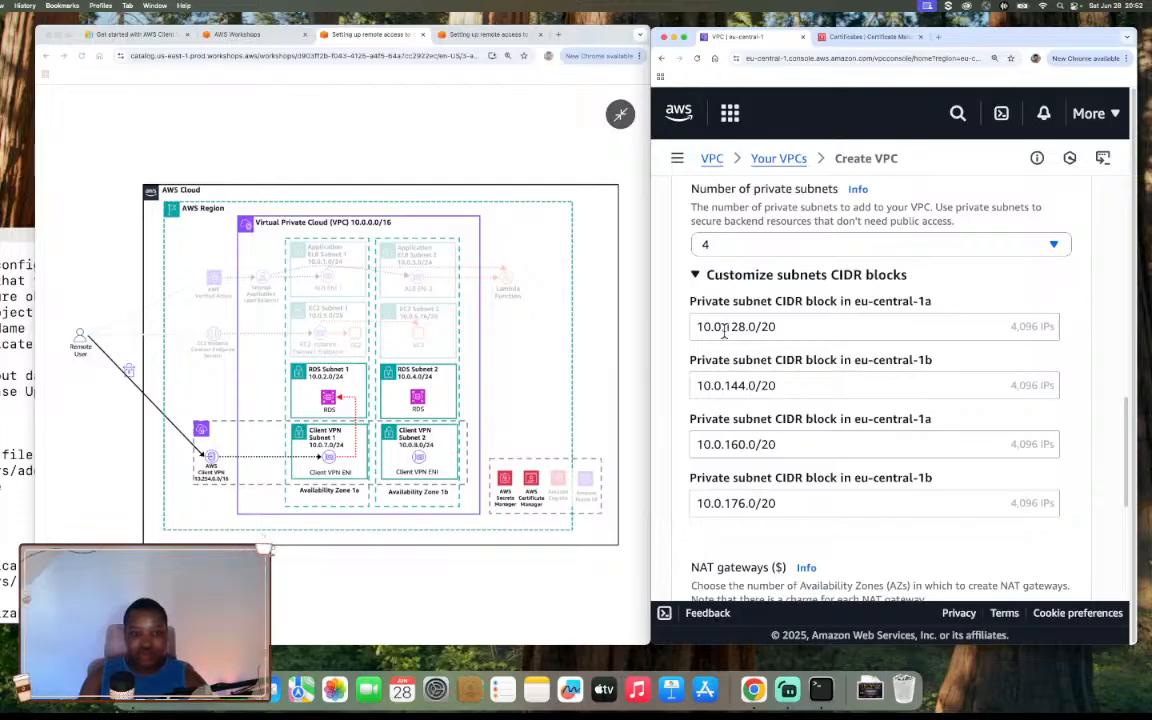
pyautogui.moveTo(723, 327); pyautogui.dragTo(735, 327)
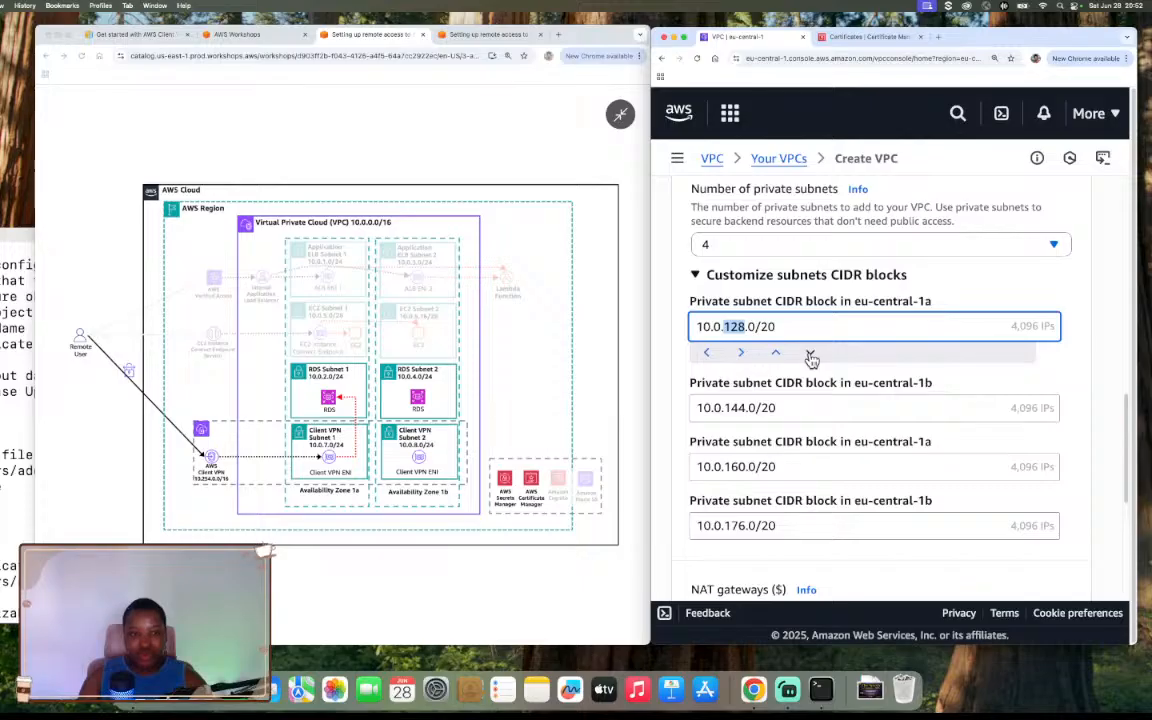
pyautogui.write('2')
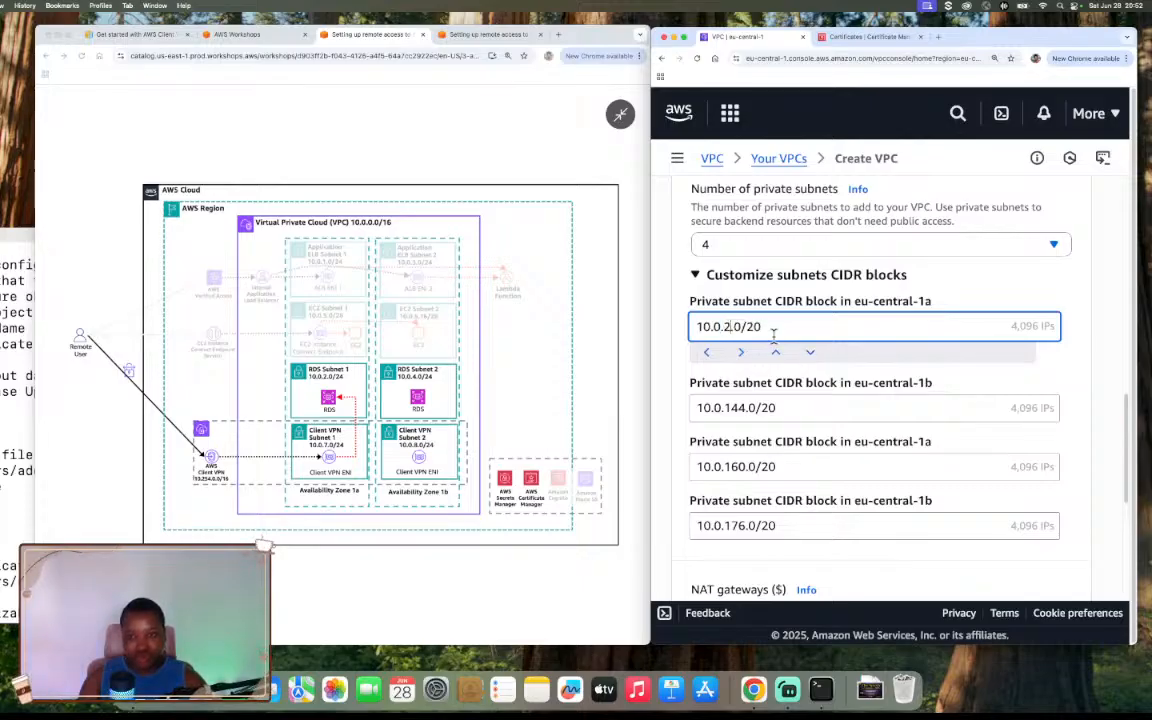
pyautogui.click(773, 329)
pyautogui.press('BackSpace')
pyautogui.write('4')
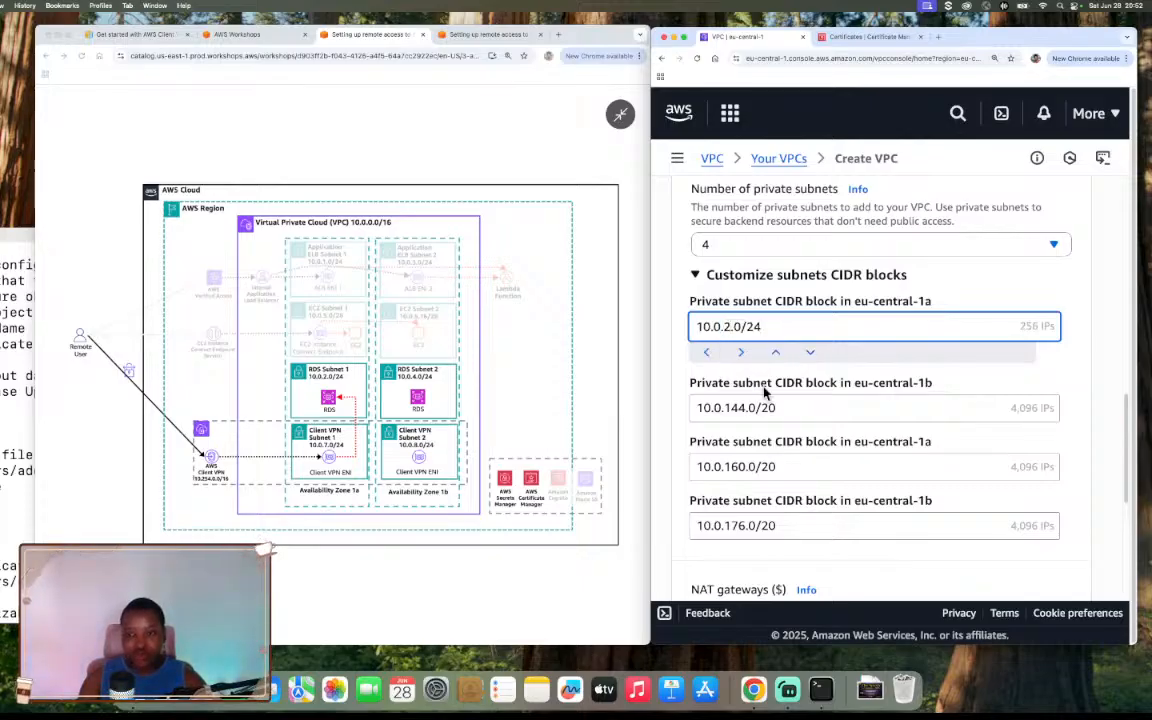
# Set the first eu-central-1b private subnet's CIDR block to 10.0.4.0/24
pyautogui.click(711, 407)
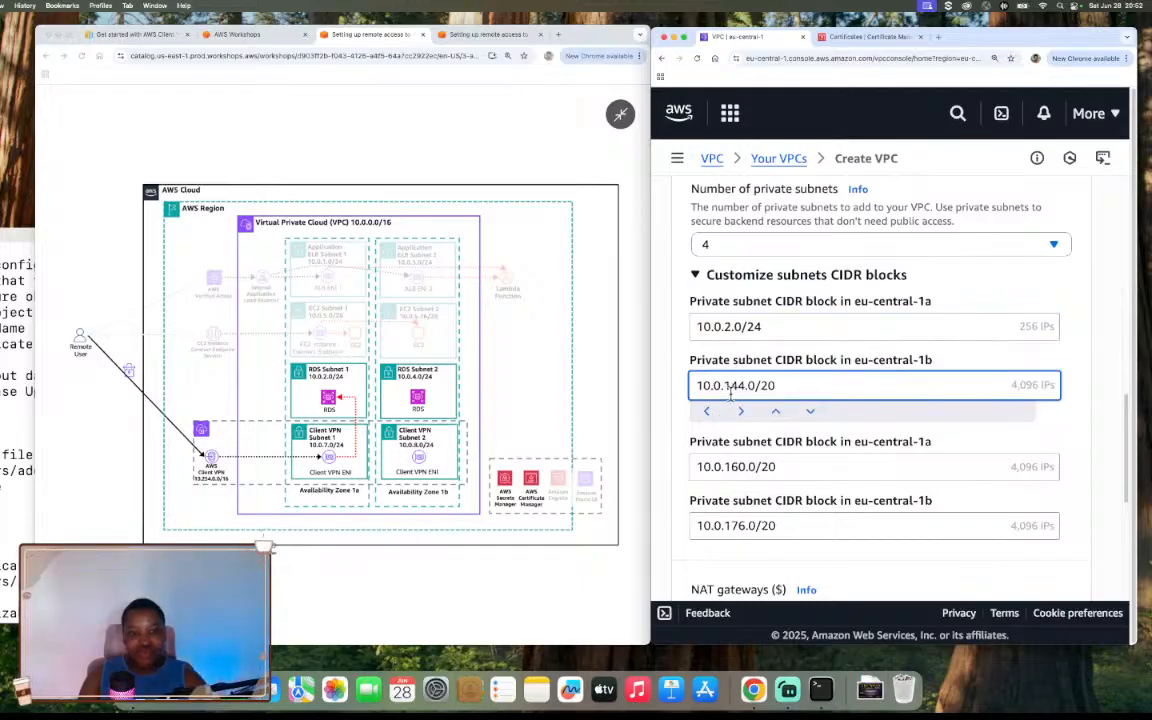
pyautogui.moveTo(724, 386); pyautogui.dragTo(747, 386)
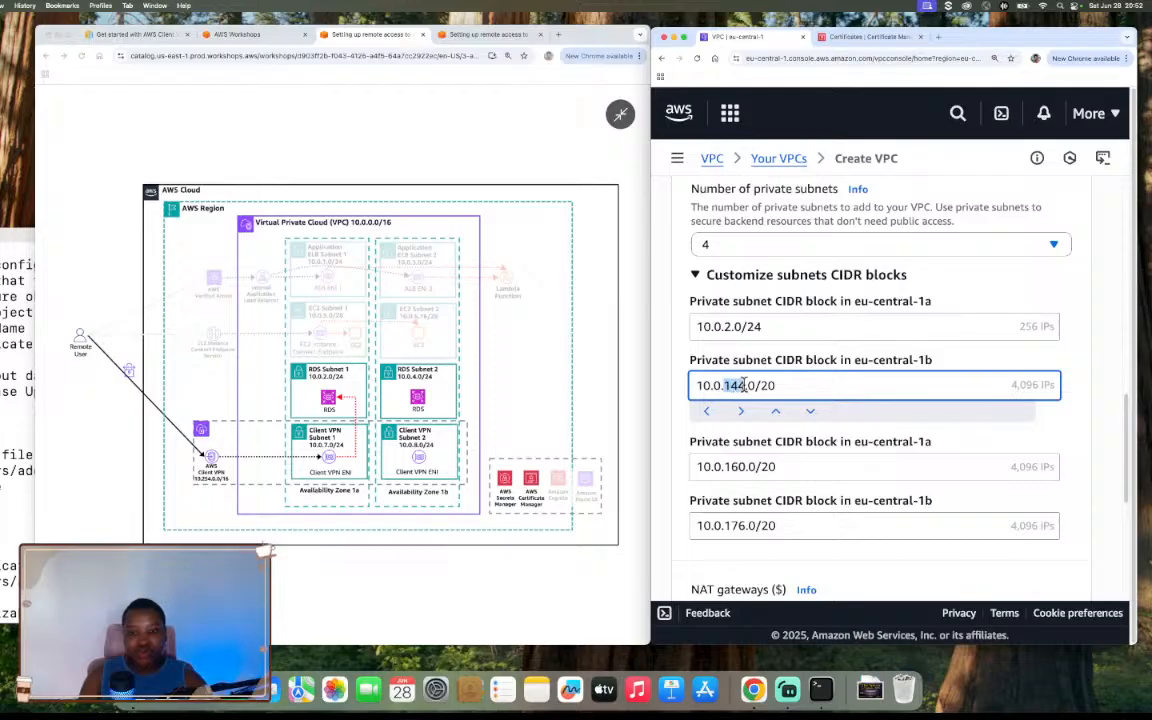
pyautogui.write('4')
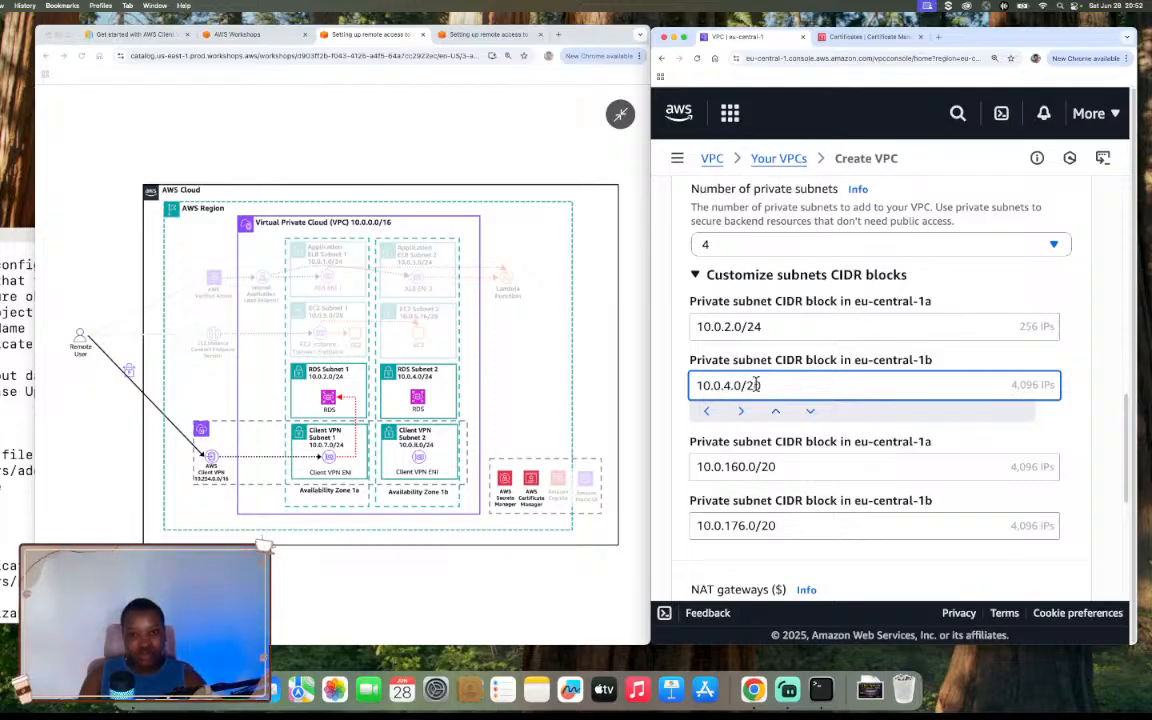
pyautogui.press('BackSpace')
pyautogui.write('4')
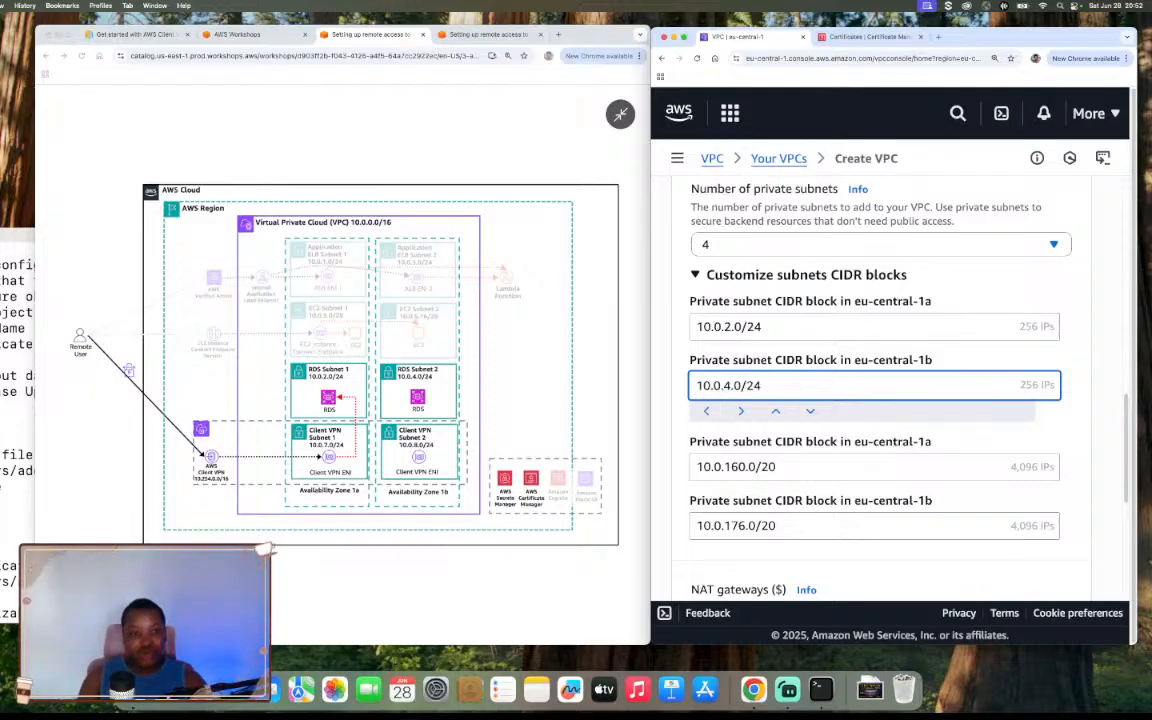
# Set the second eu-central-1a private subnet's CIDR block to 10.0.7.0/24
pyautogui.scroll(-1, 875, 400)
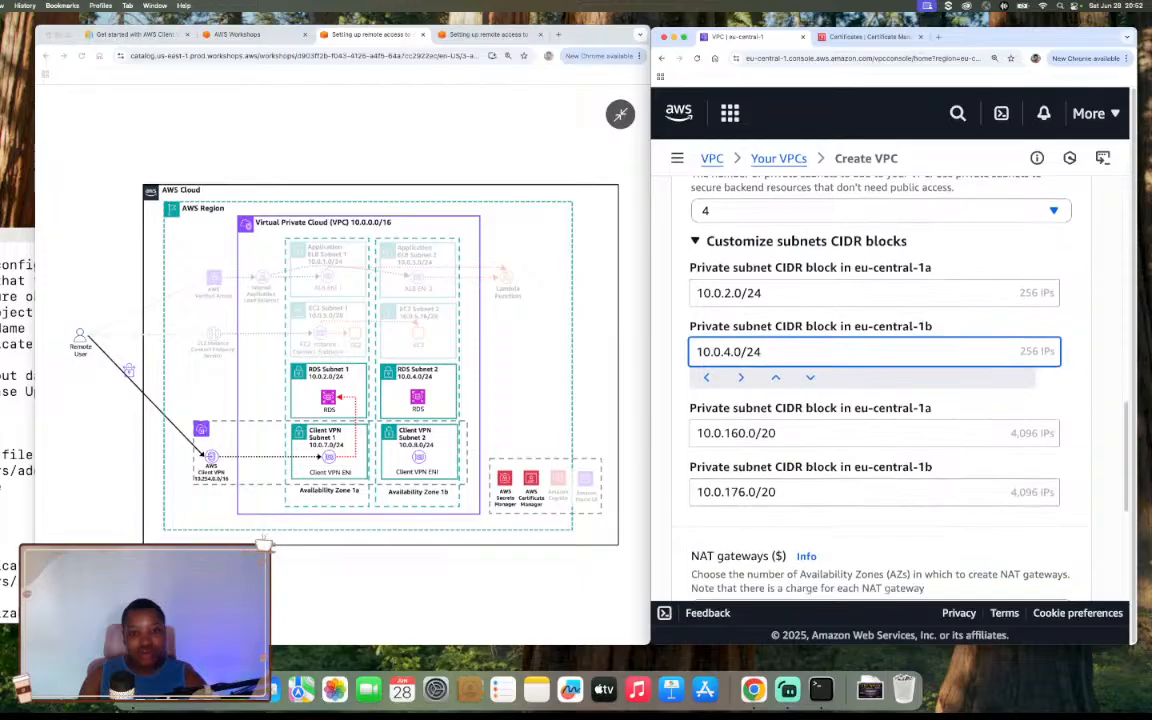
pyautogui.click(726, 432)
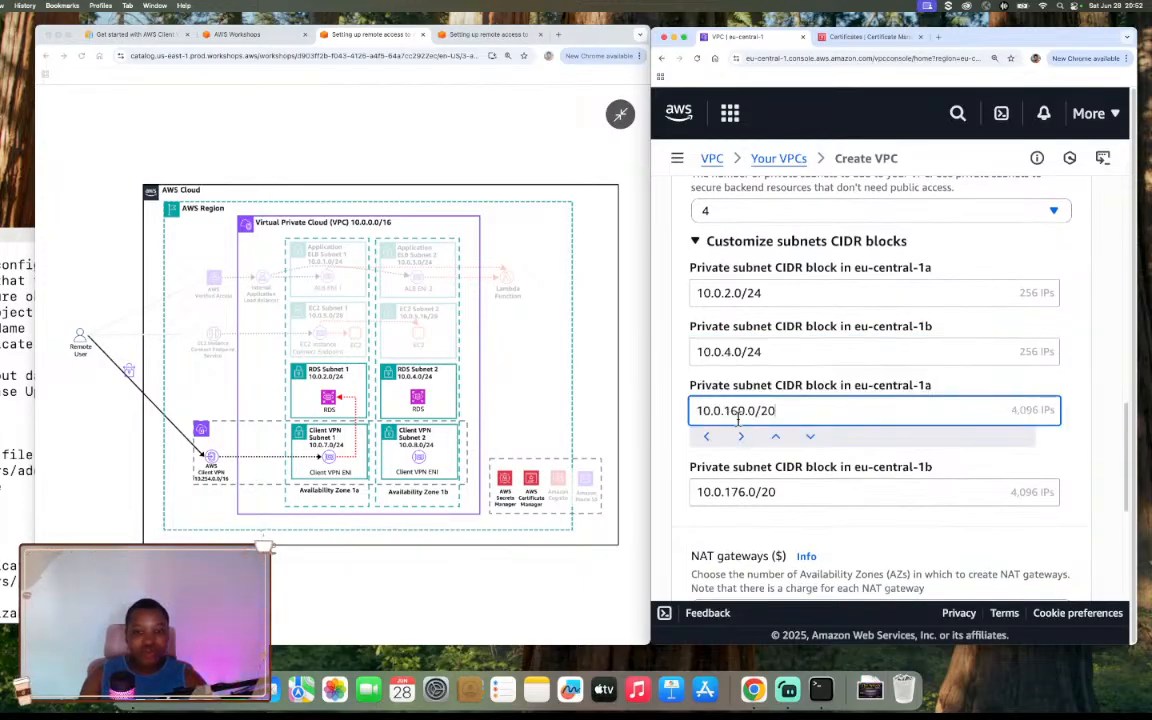
pyautogui.doubleClick(738, 410)
pyautogui.write('7')
pyautogui.press('BackSpace')
pyautogui.write('4')
# Set the second eu-central-1b private subnet's CIDR block to 10.0.8.0/24
pyautogui.scroll(-1, 771, 452)
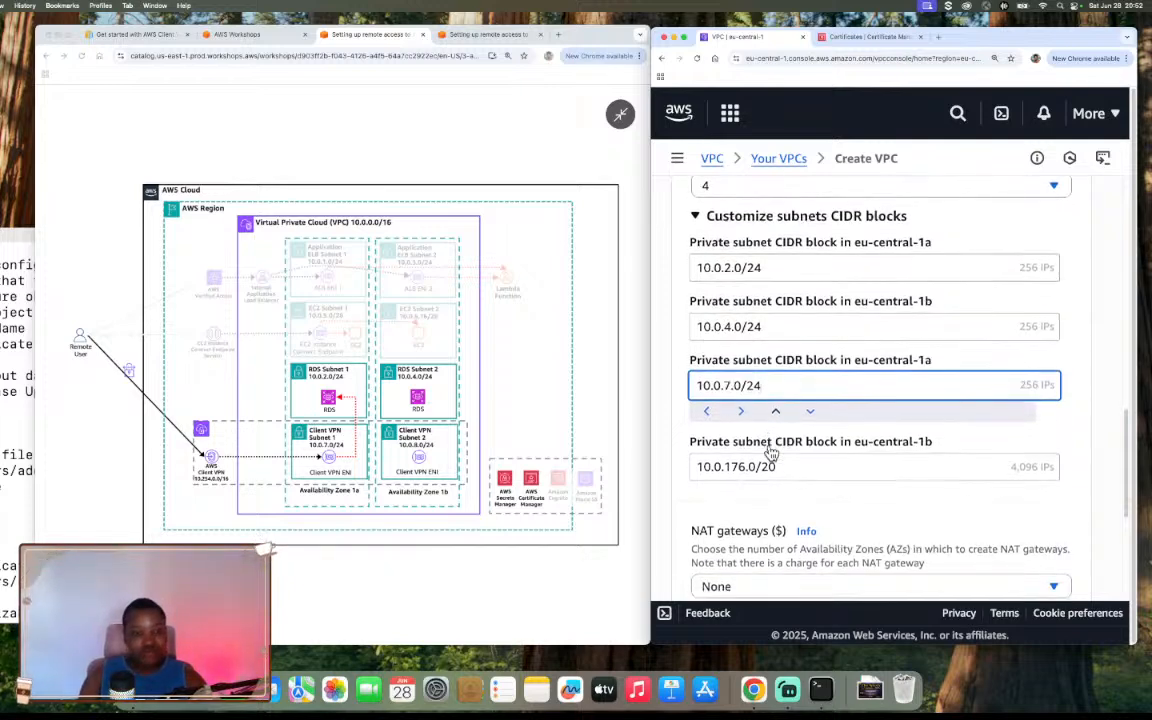
pyautogui.click(745, 465)
pyautogui.press('BackSpace')
pyautogui.press('BackSpace')
pyautogui.press('BackSpace')
pyautogui.write('8')
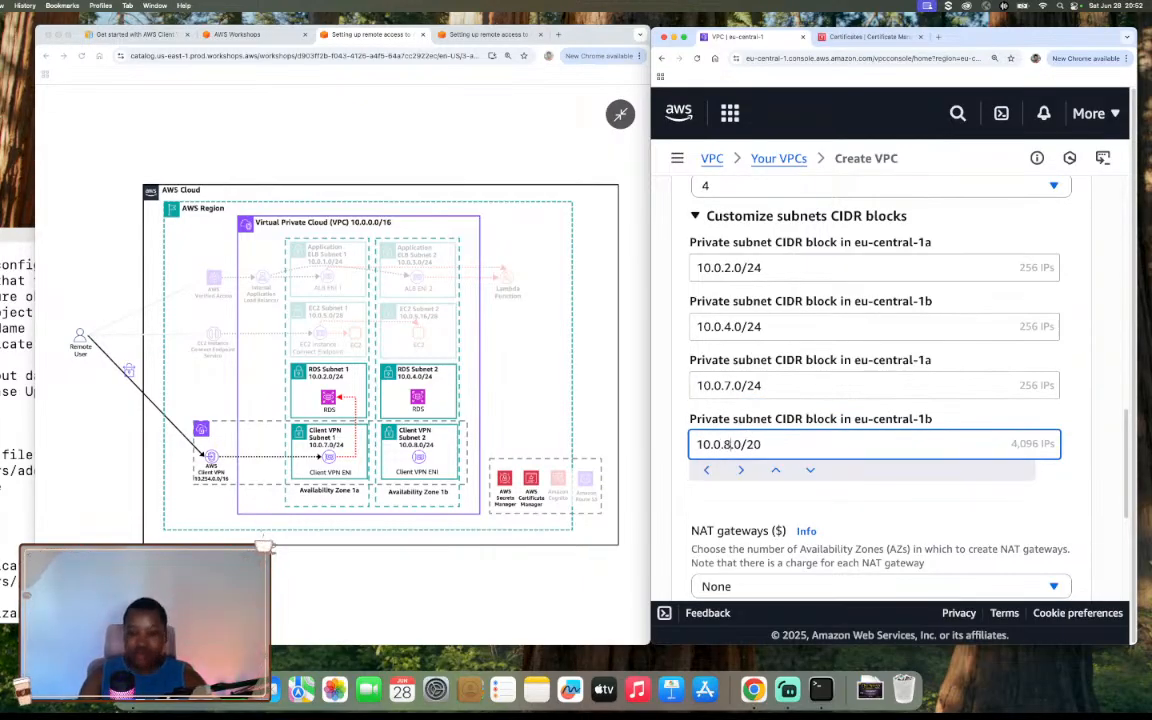
pyautogui.click(820, 443)
pyautogui.press('BackSpace')
pyautogui.write('4')
pyautogui.click(1065, 393)
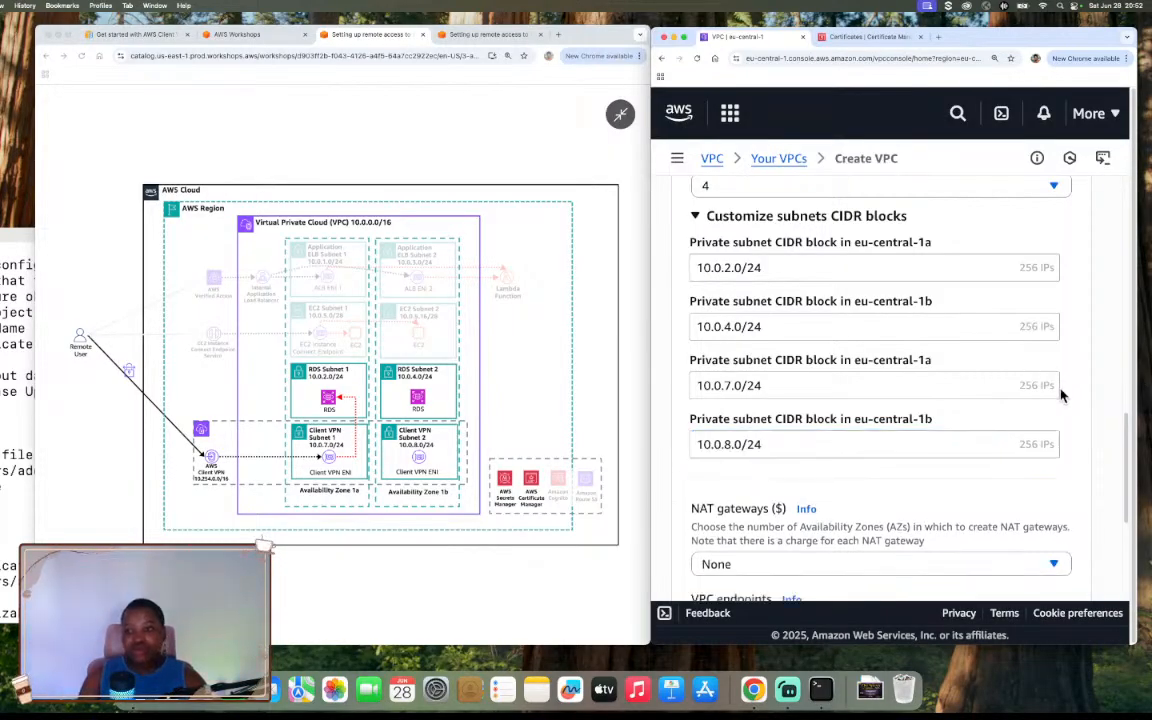
# Set VPC endpoints to None so that no S3 gateway is created
pyautogui.scroll(-1, 1062, 396)
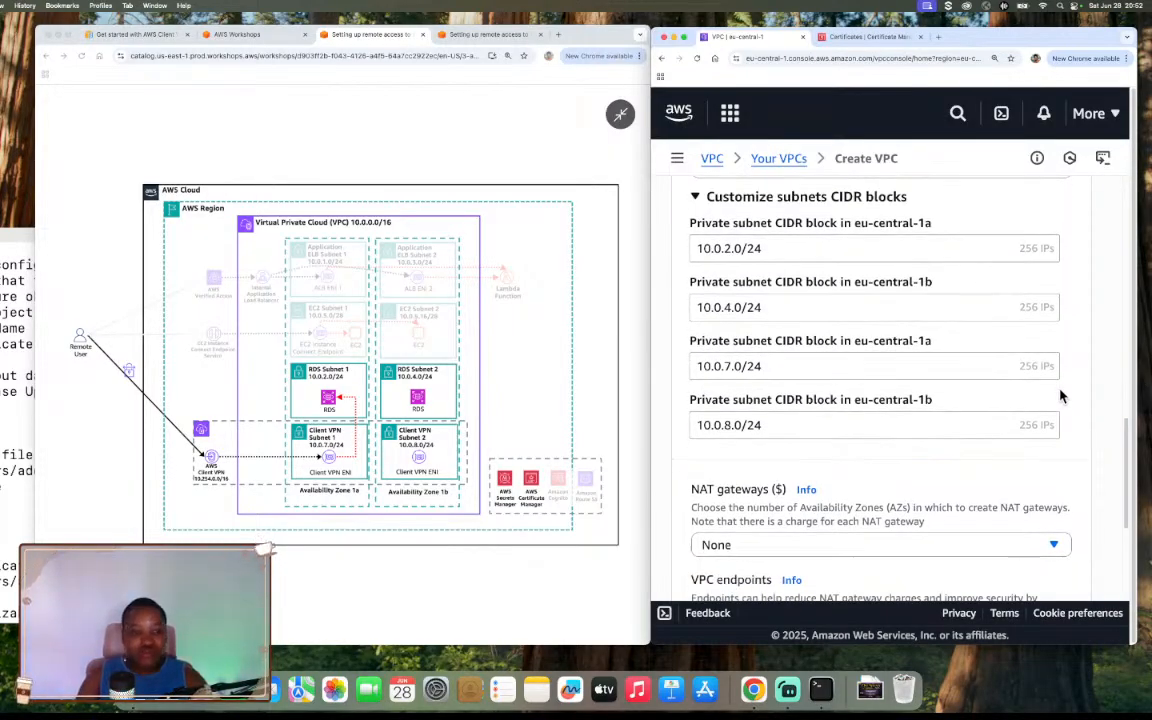
pyautogui.scroll(-1, 1062, 396)
pyautogui.scroll(-5, 1062, 396)
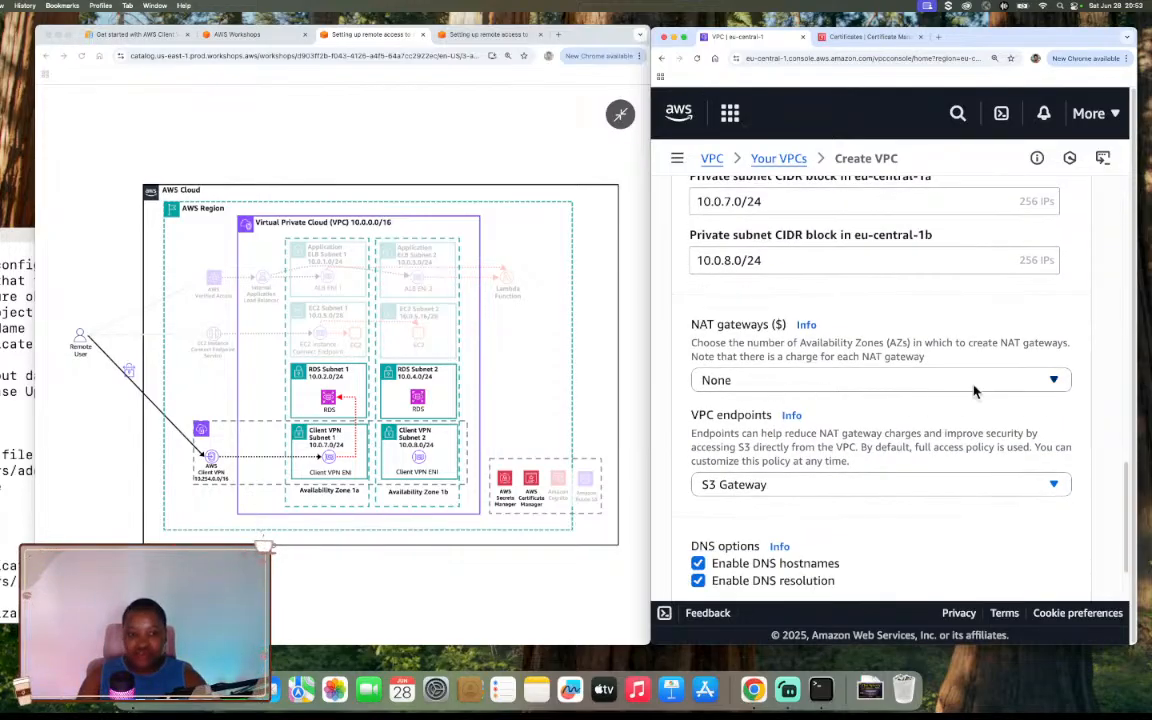
pyautogui.scroll(-2, 972, 391)
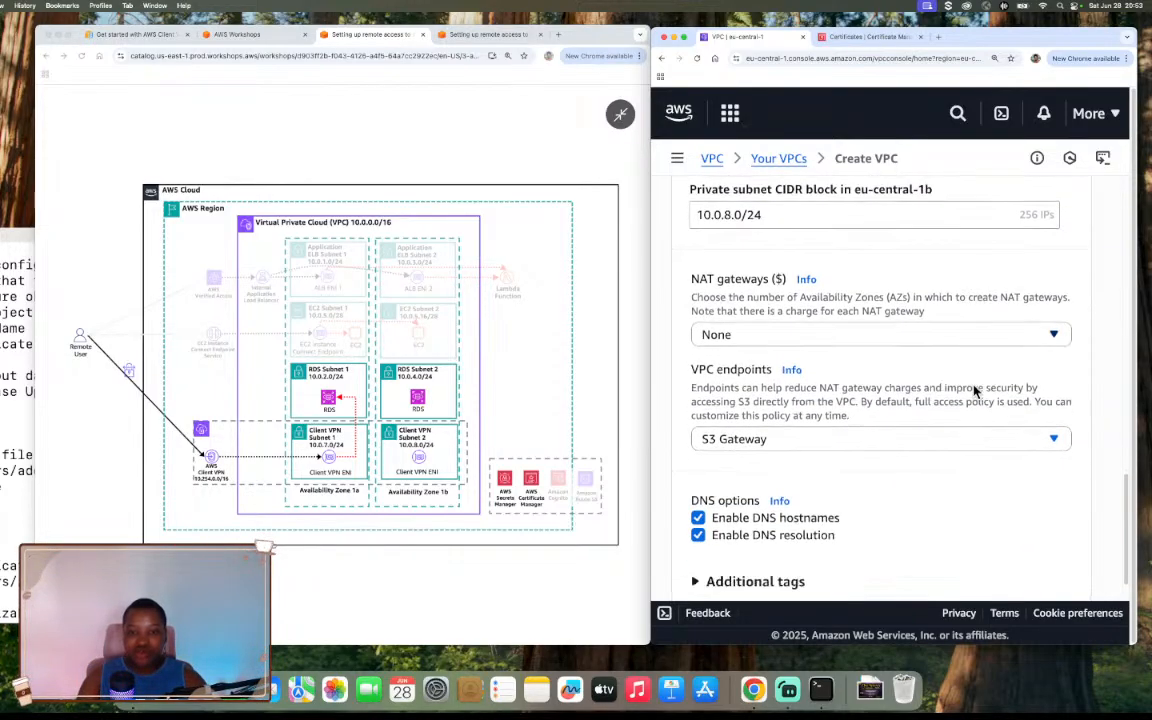
pyautogui.click(827, 443)
pyautogui.click(764, 467)
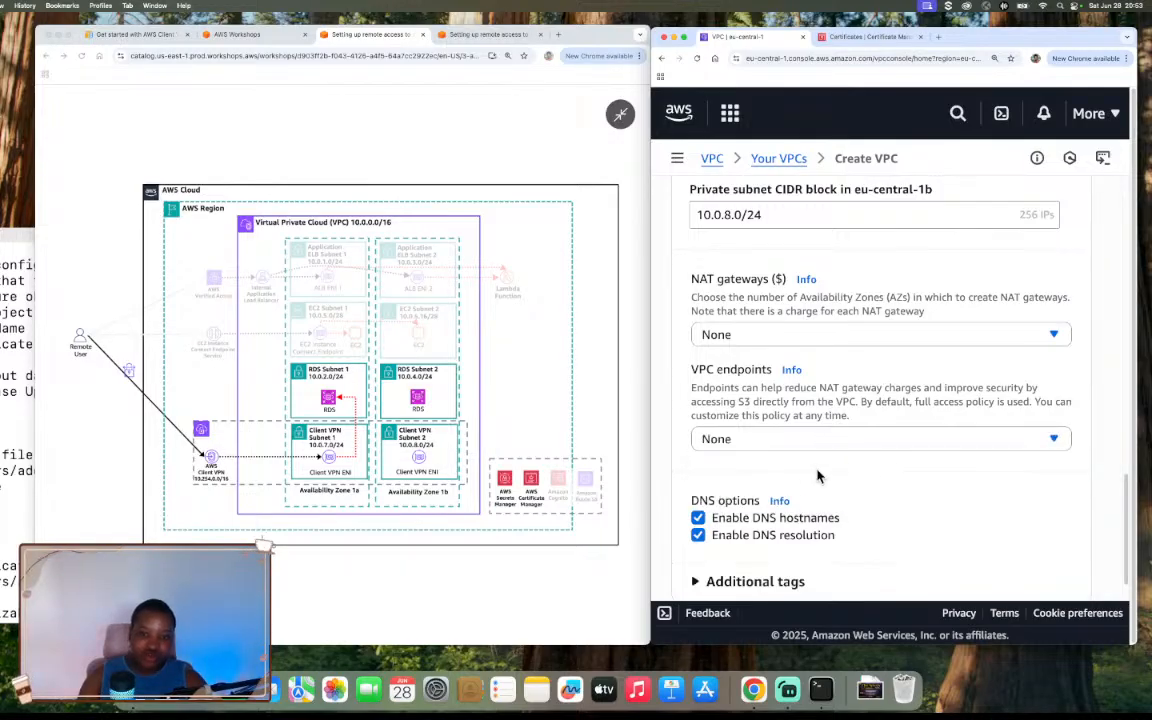
# Review the additional tags and the remaining settings, and create the VPC
pyautogui.scroll(-2, 872, 479)
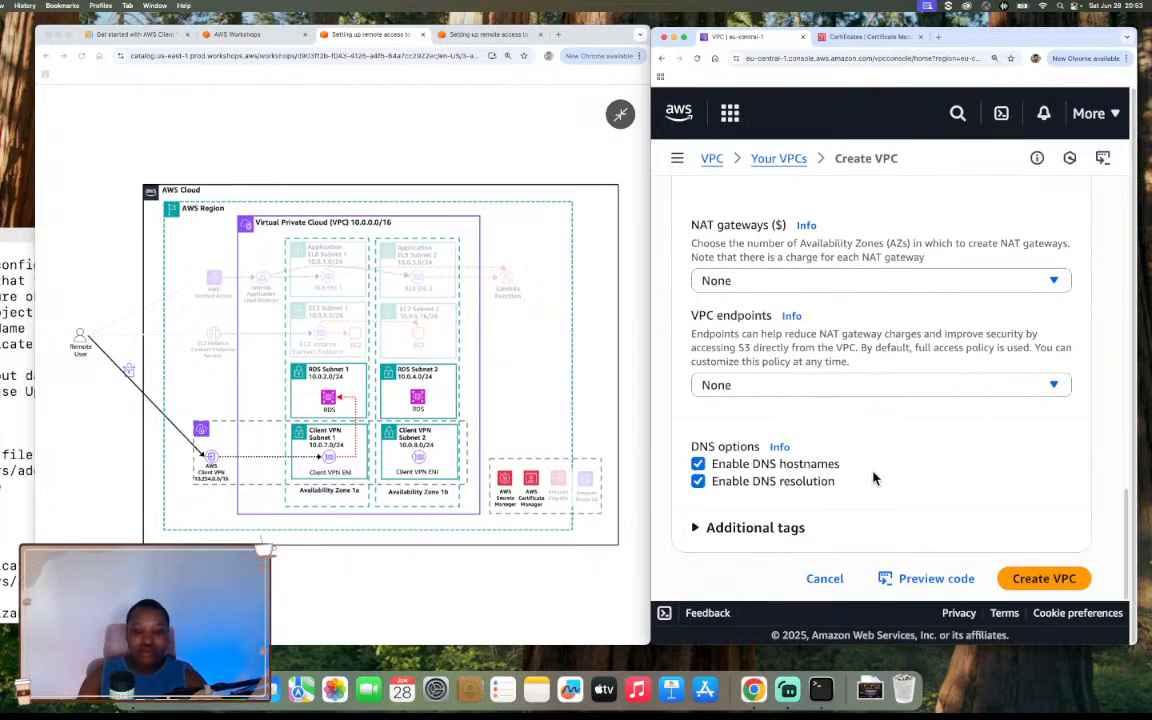
pyautogui.click(770, 528)
pyautogui.scroll(-4, 820, 513)
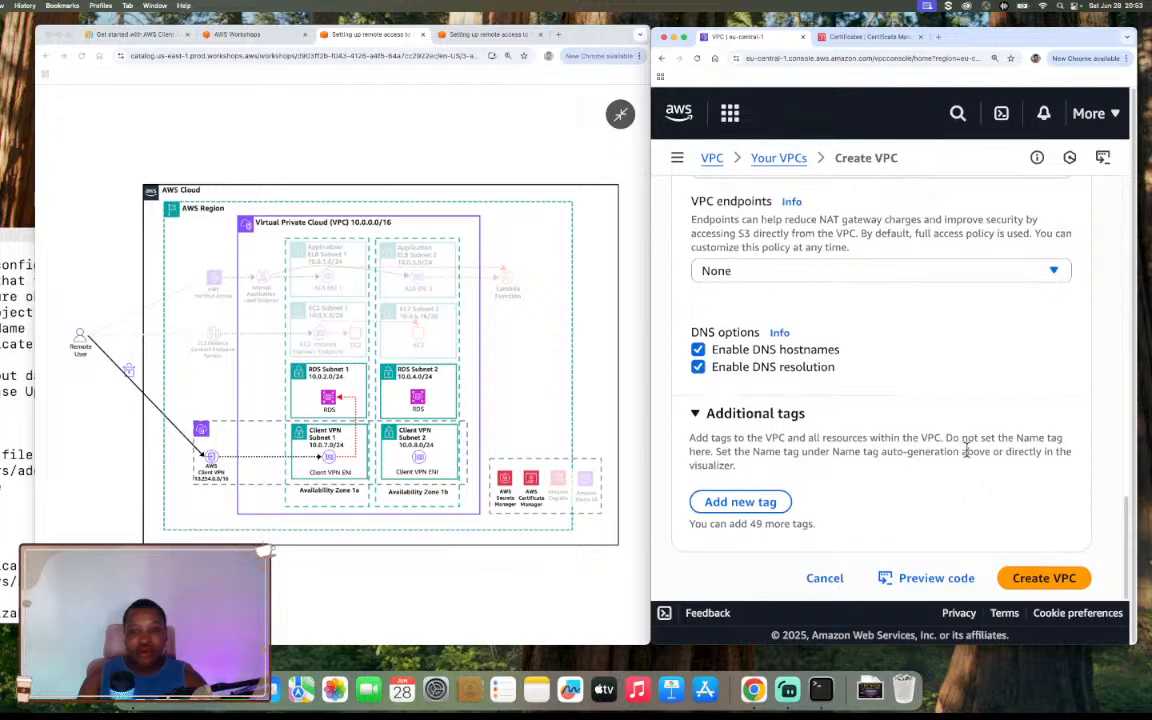
pyautogui.scroll(6, 951, 437)
pyautogui.scroll(3, 908, 399)
pyautogui.scroll(-8, 909, 397)
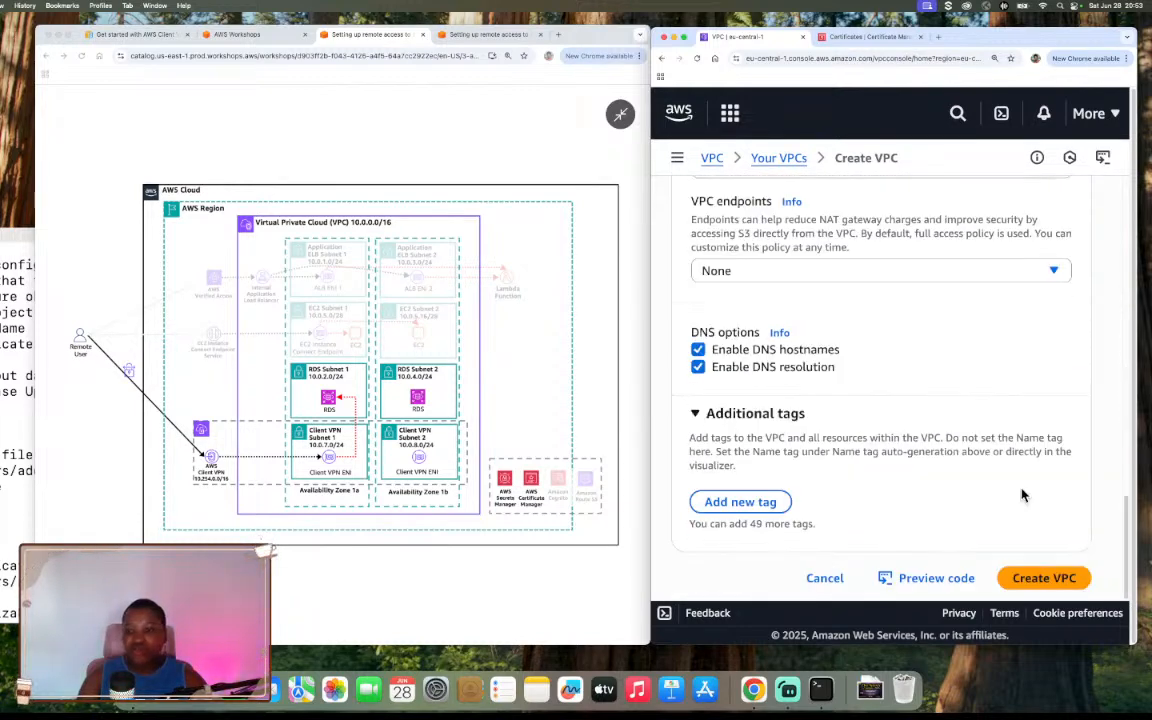
pyautogui.click(1048, 578)
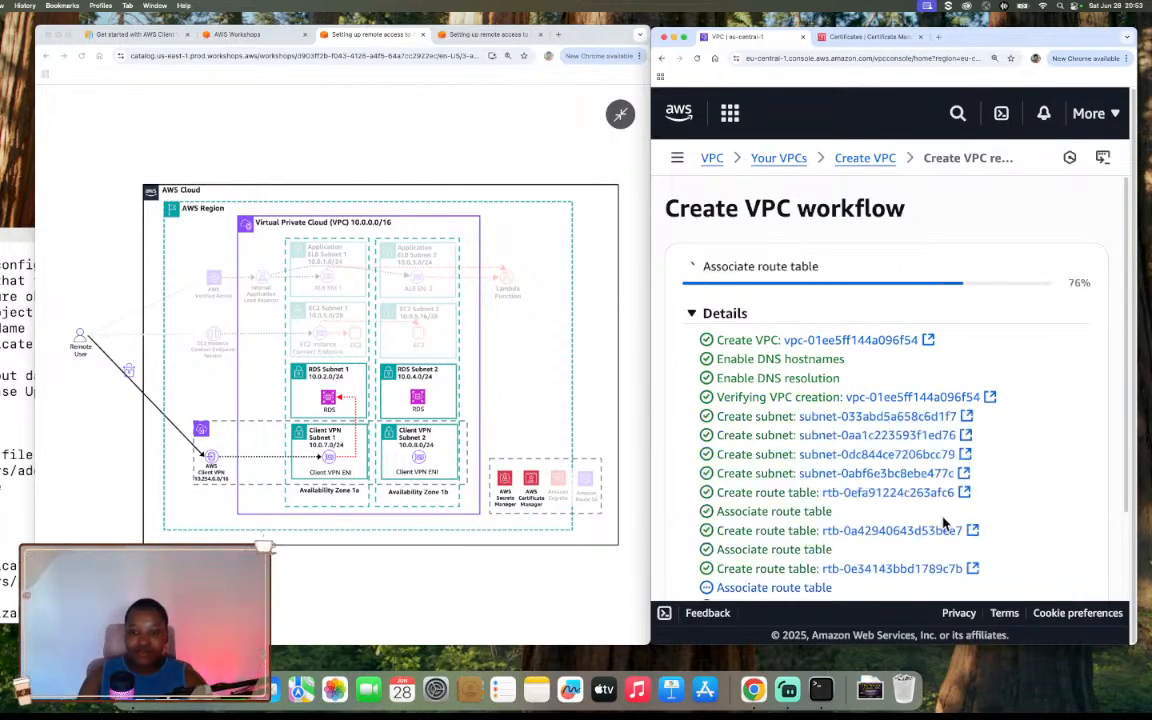
# Open the new VPC's details and examine the subnets in its resource map
pyautogui.scroll(-3, 935, 492)
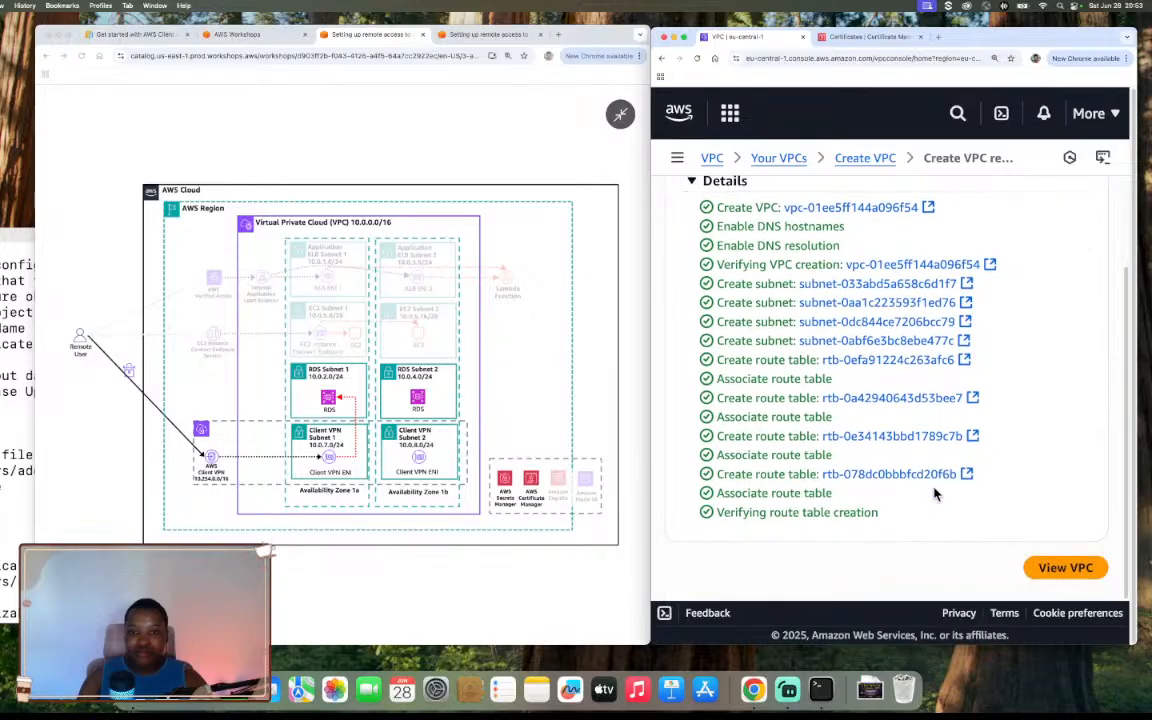
pyautogui.click(1064, 566)
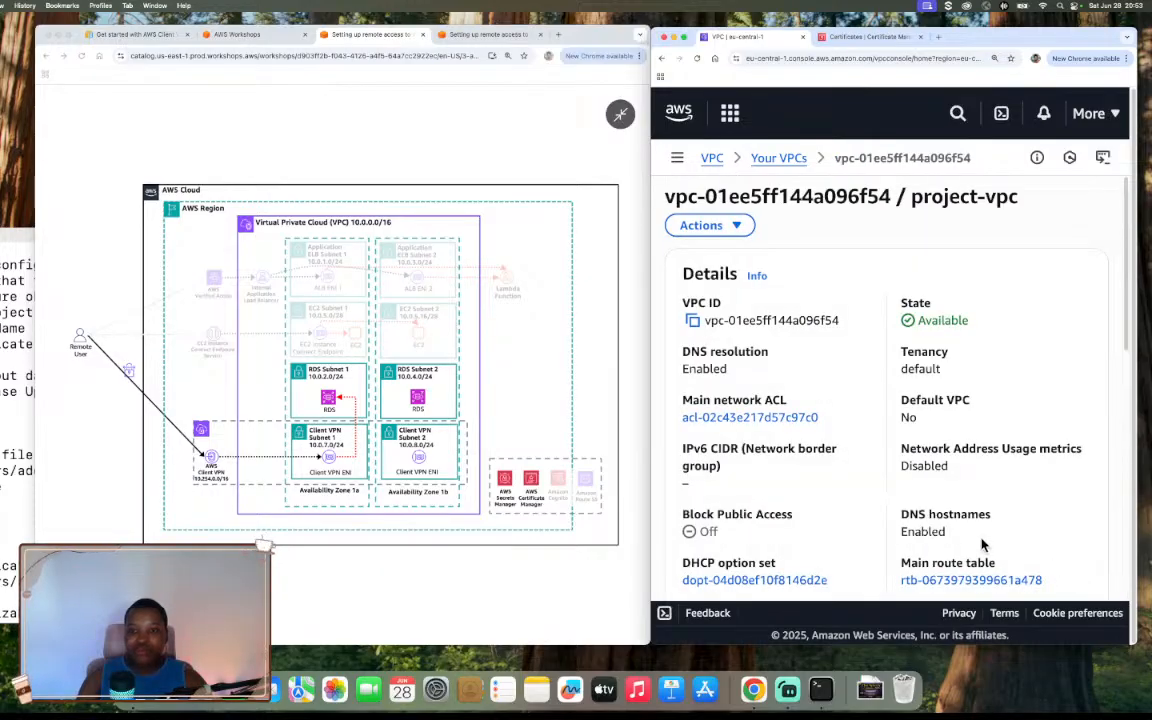
pyautogui.scroll(-4, 1000, 555)
pyautogui.scroll(-5, 982, 545)
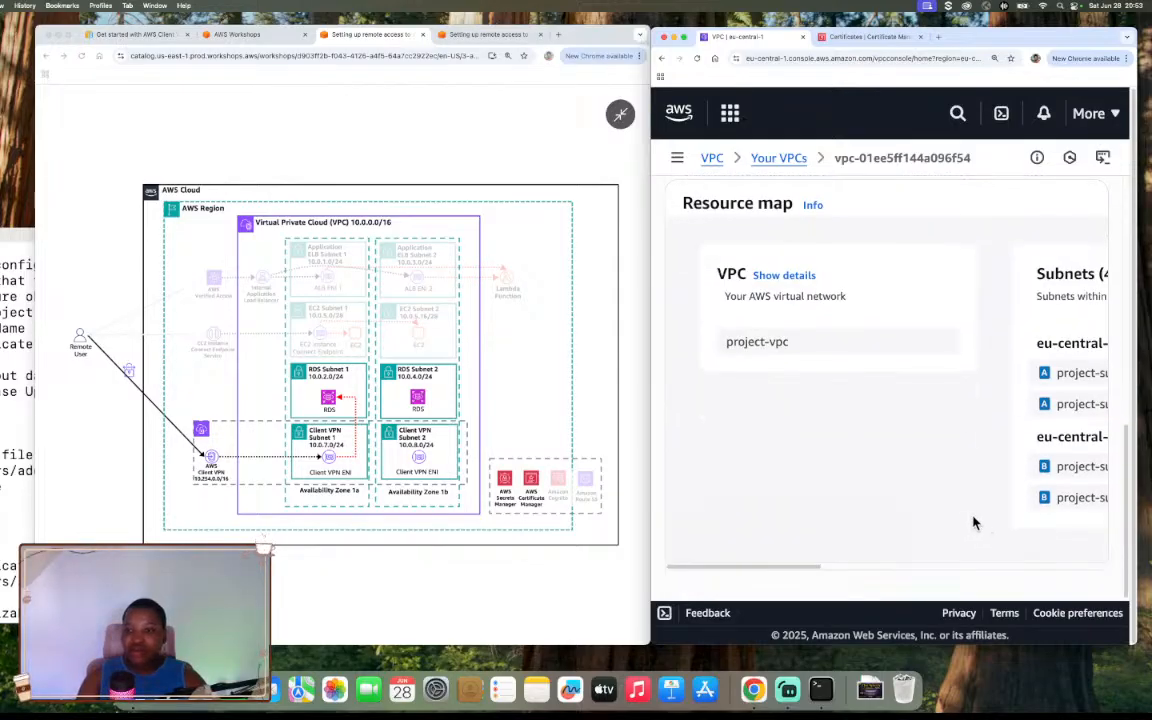
pyautogui.hscroll(5, 980, 525)
pyautogui.hscroll(2, 975, 522)
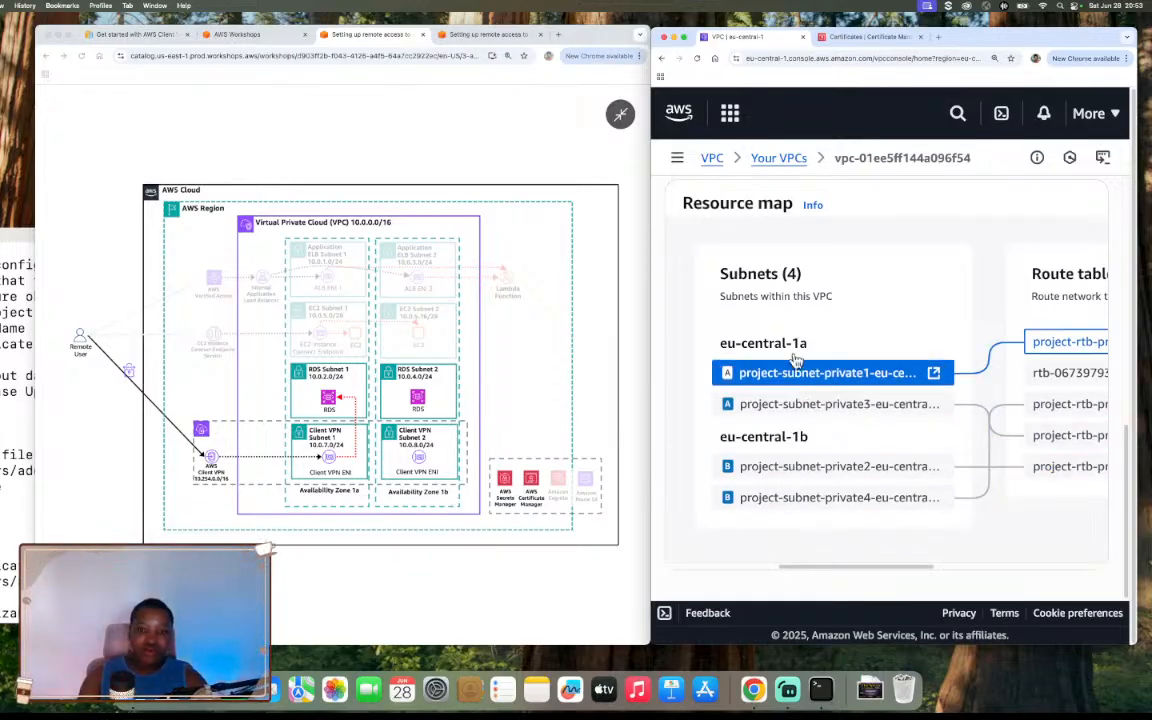
# Open the list of subnets and enlarge the table area to show all four private subnets with their names
pyautogui.click(677, 159)
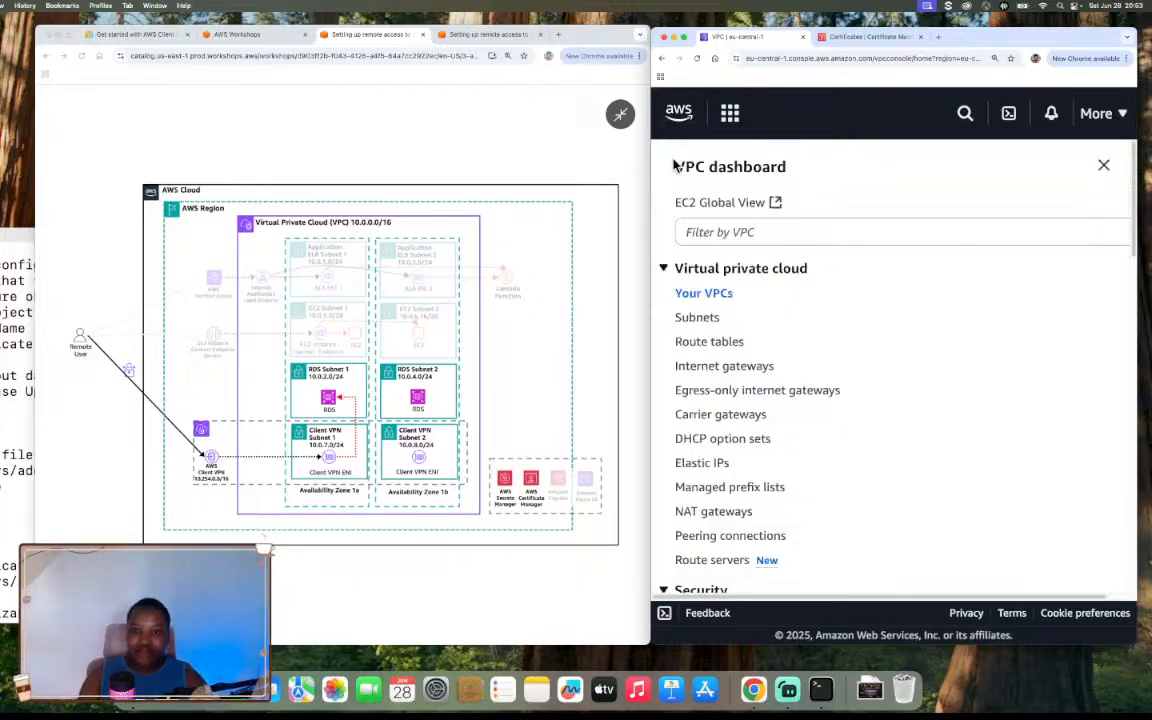
pyautogui.click(704, 320)
pyautogui.moveTo(886, 402); pyautogui.dragTo(906, 525)
pyautogui.moveTo(708, 434)
pyautogui.mouseDown()
pyautogui.moveTo(740, 439)
pyautogui.moveTo(702, 445)
pyautogui.moveTo(786, 446)
pyautogui.moveTo(717, 445)
pyautogui.moveTo(781, 447)
pyautogui.moveTo(689, 422)
pyautogui.mouseUp()
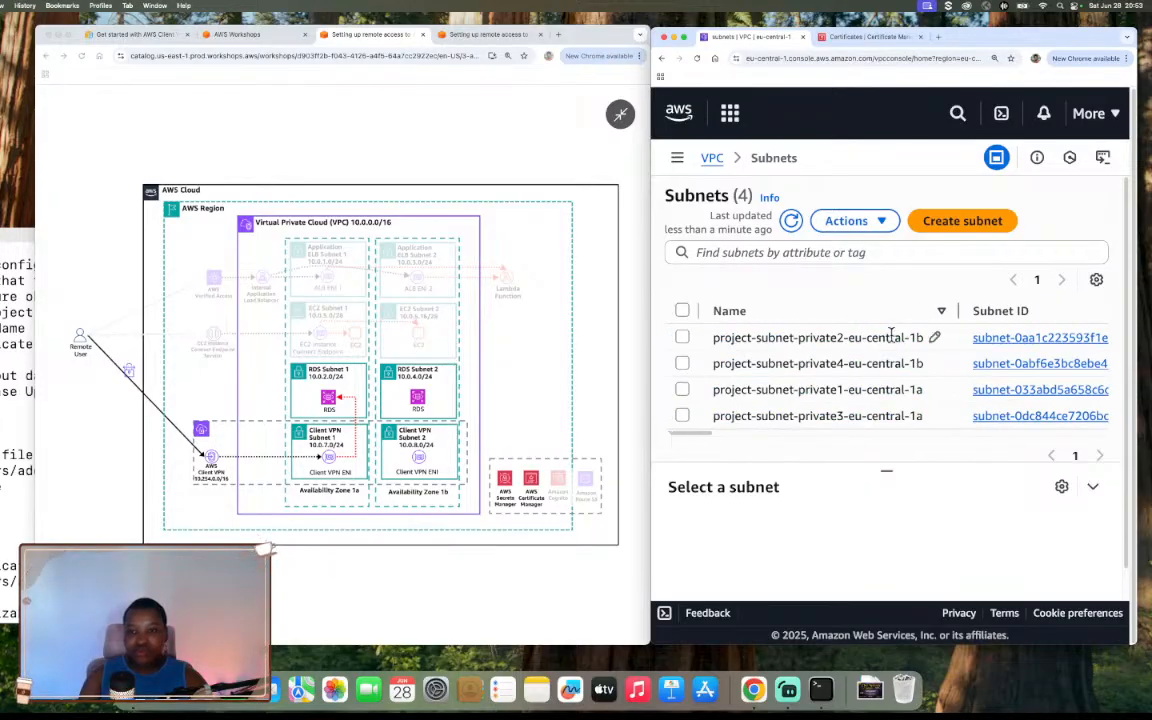
# Rename the subnet project-subnet-private2-eu-central-1b as "RDS Subnet 2"
pyautogui.click(934, 337)
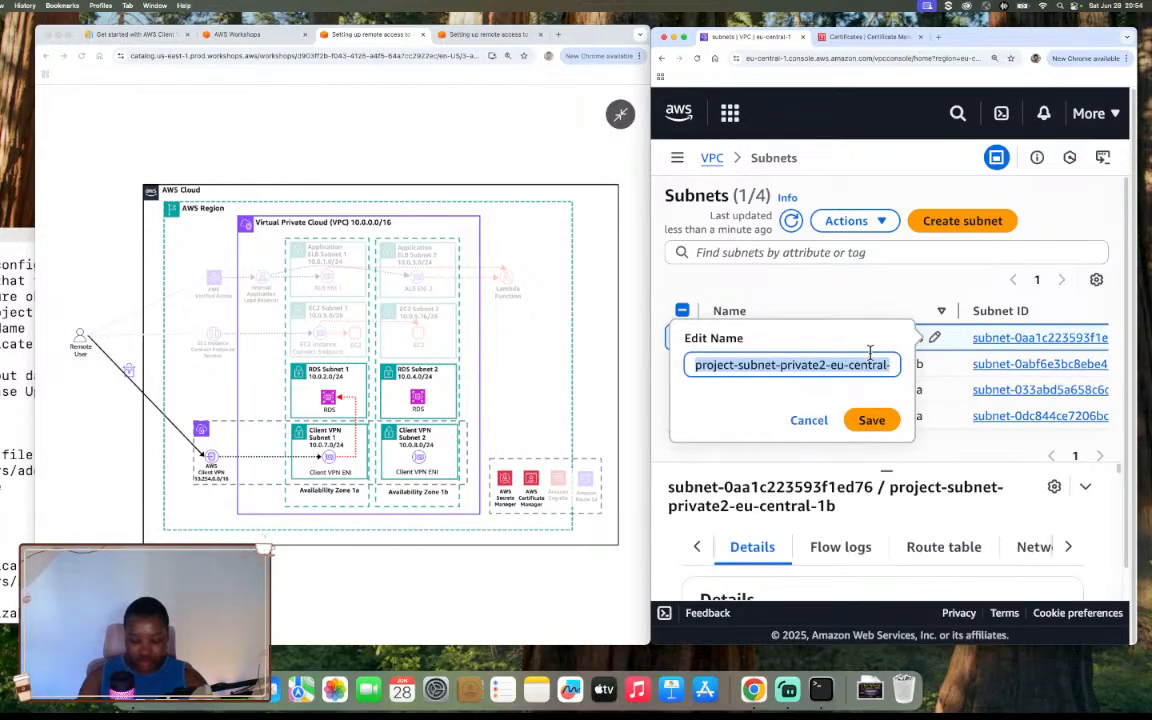
pyautogui.write('RDS Subnet 2')
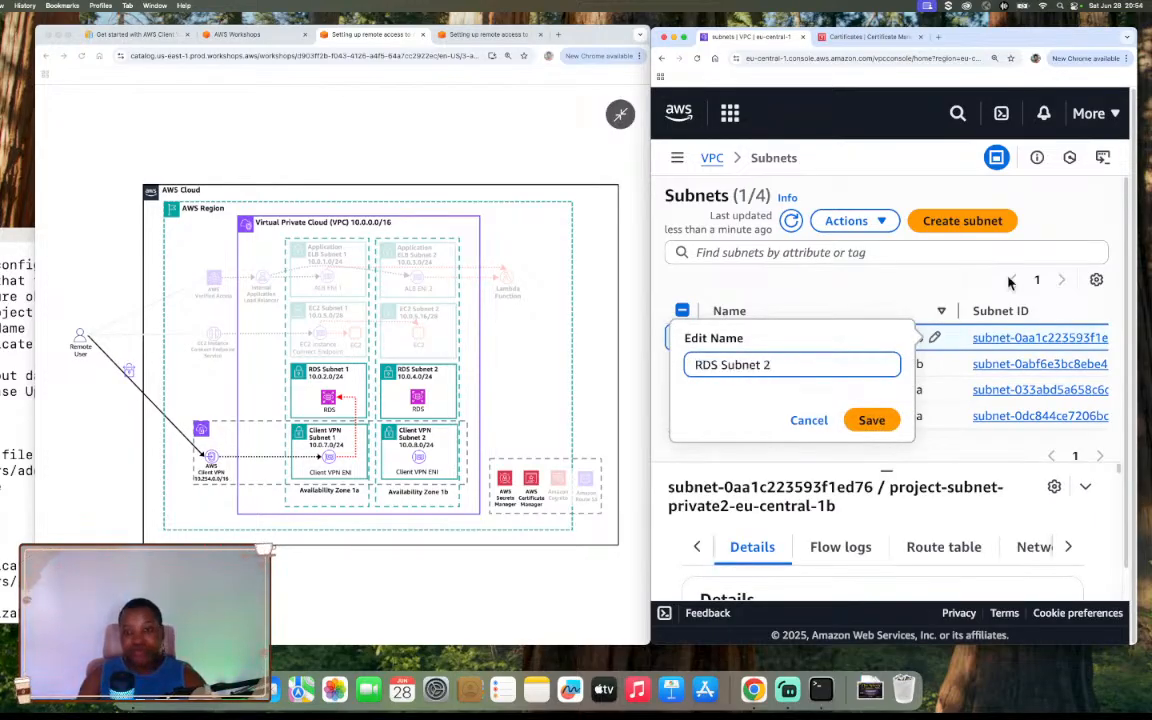
pyautogui.click(872, 420)
# Rename the subnet project-subnet-private4-eu-central-1b as "Client VPN Subnet 2"
pyautogui.moveTo(707, 442)
pyautogui.mouseDown()
pyautogui.moveTo(932, 444)
pyautogui.moveTo(735, 447)
pyautogui.moveTo(695, 463)
pyautogui.moveTo(793, 462)
pyautogui.moveTo(735, 460)
pyautogui.moveTo(688, 441)
pyautogui.mouseUp()
pyautogui.click(899, 366)
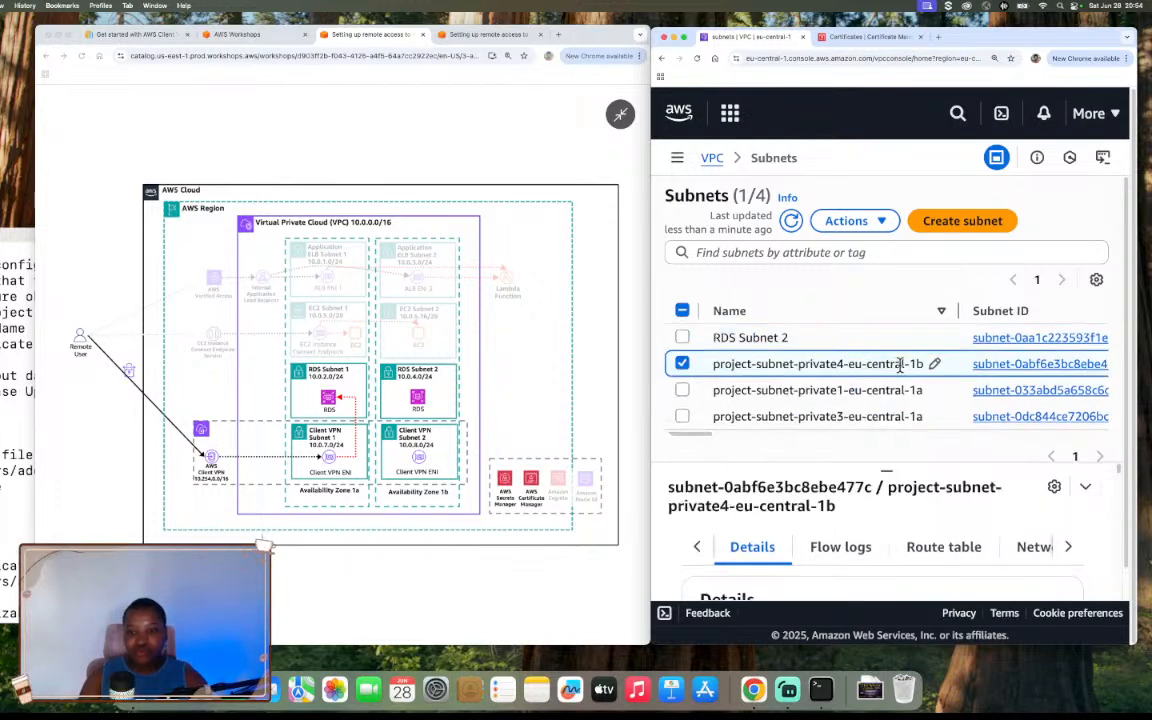
pyautogui.click(934, 363)
pyautogui.write('Client VPN Subnet 2')
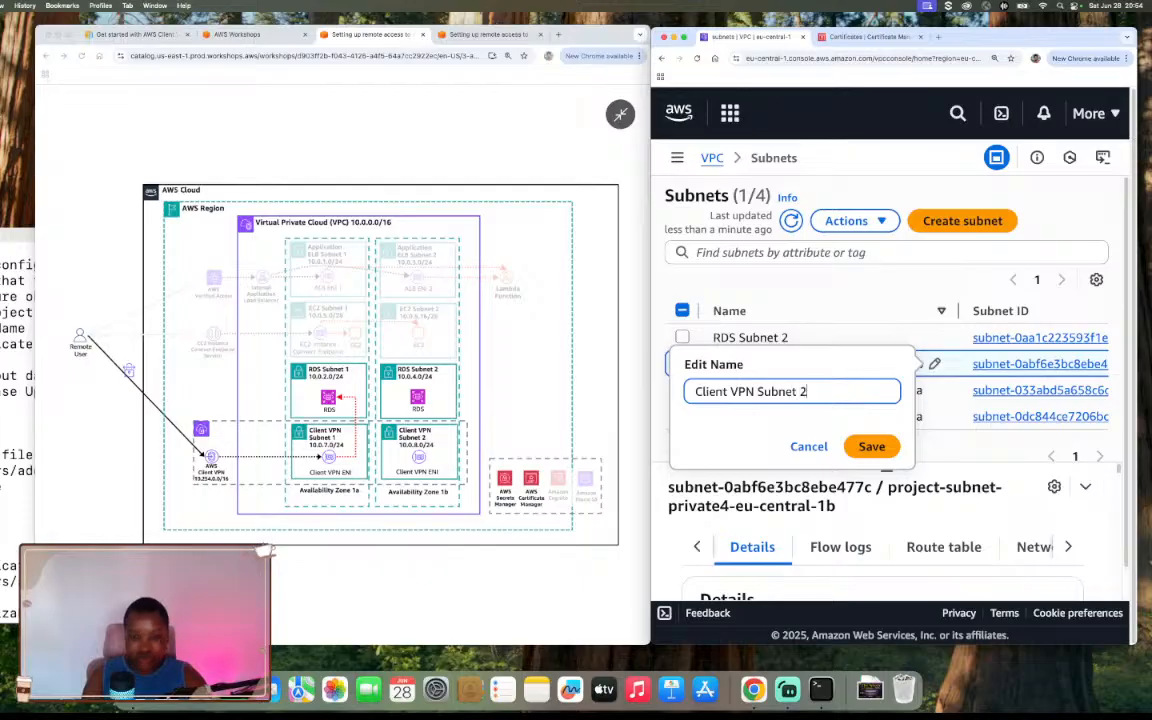
pyautogui.click(871, 446)
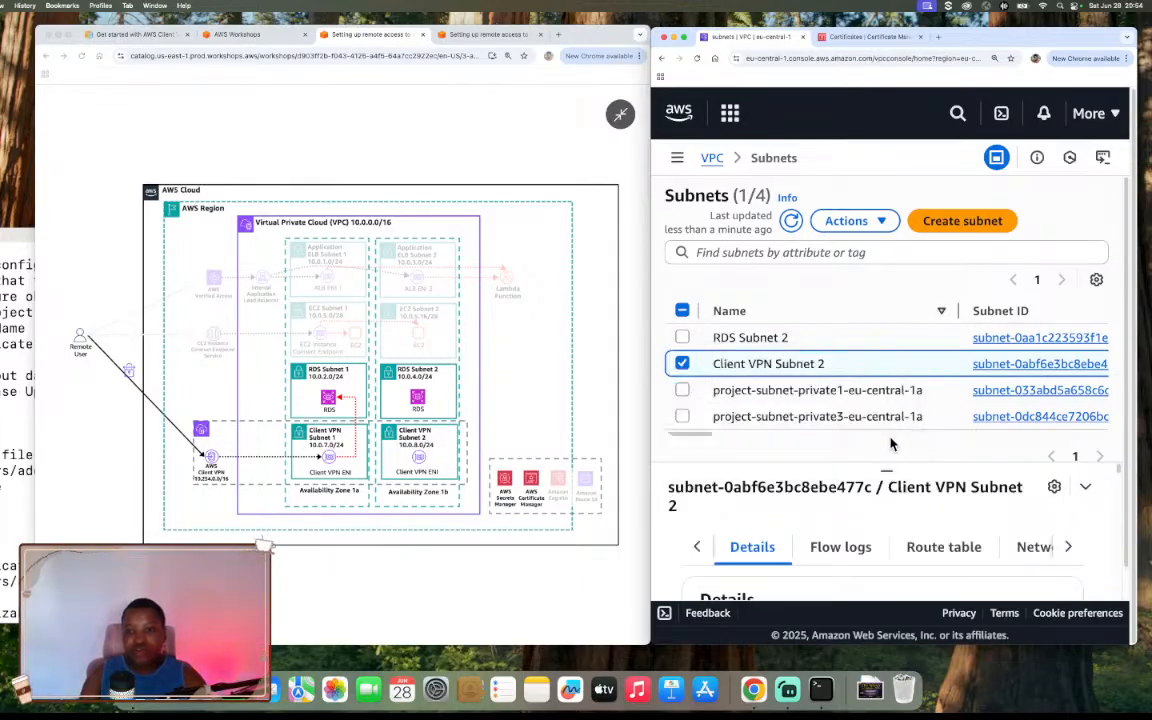
# Rename the subnet project-subnet-private1-eu-central-1a as "RDS Subnet 1"
pyautogui.moveTo(668, 435)
pyautogui.mouseDown()
pyautogui.moveTo(800, 440)
pyautogui.moveTo(676, 448)
pyautogui.mouseUp()
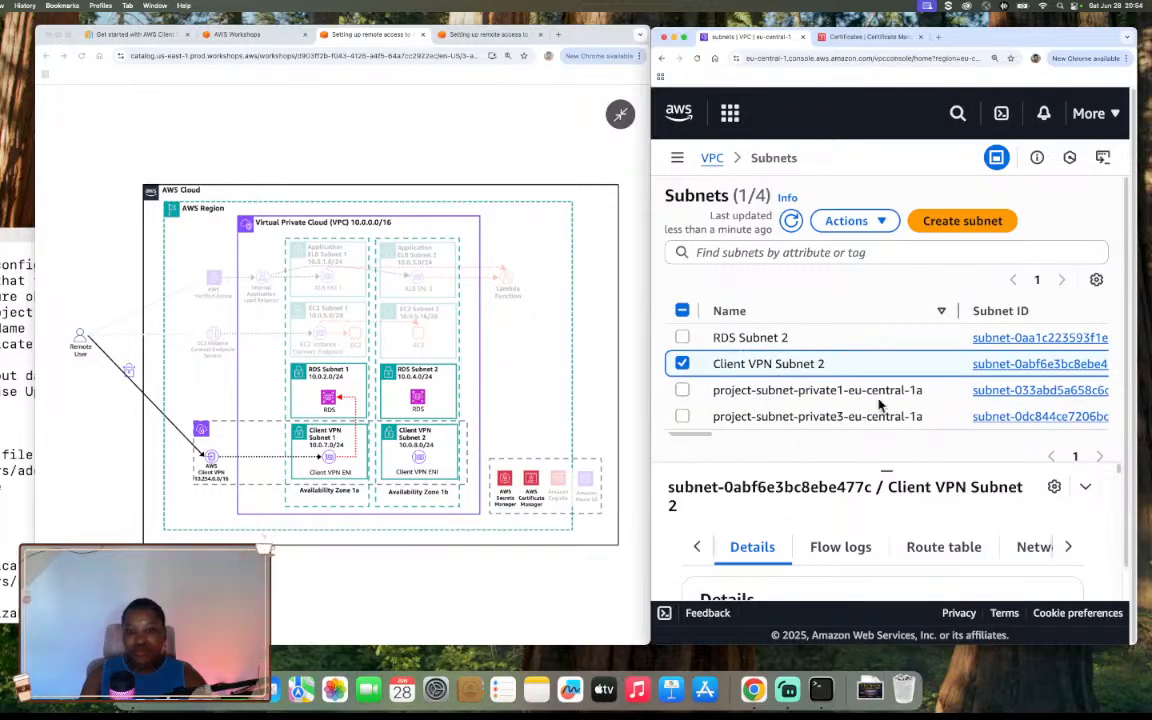
pyautogui.click(933, 390)
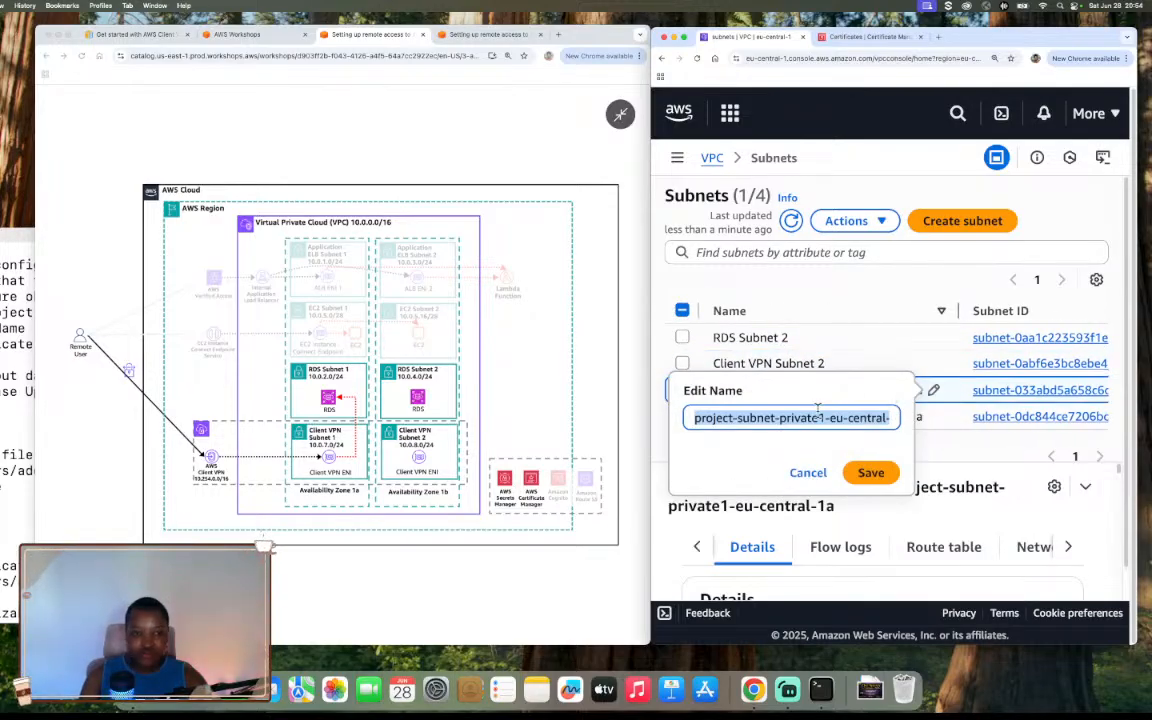
pyautogui.write('RDS Subnet 1')
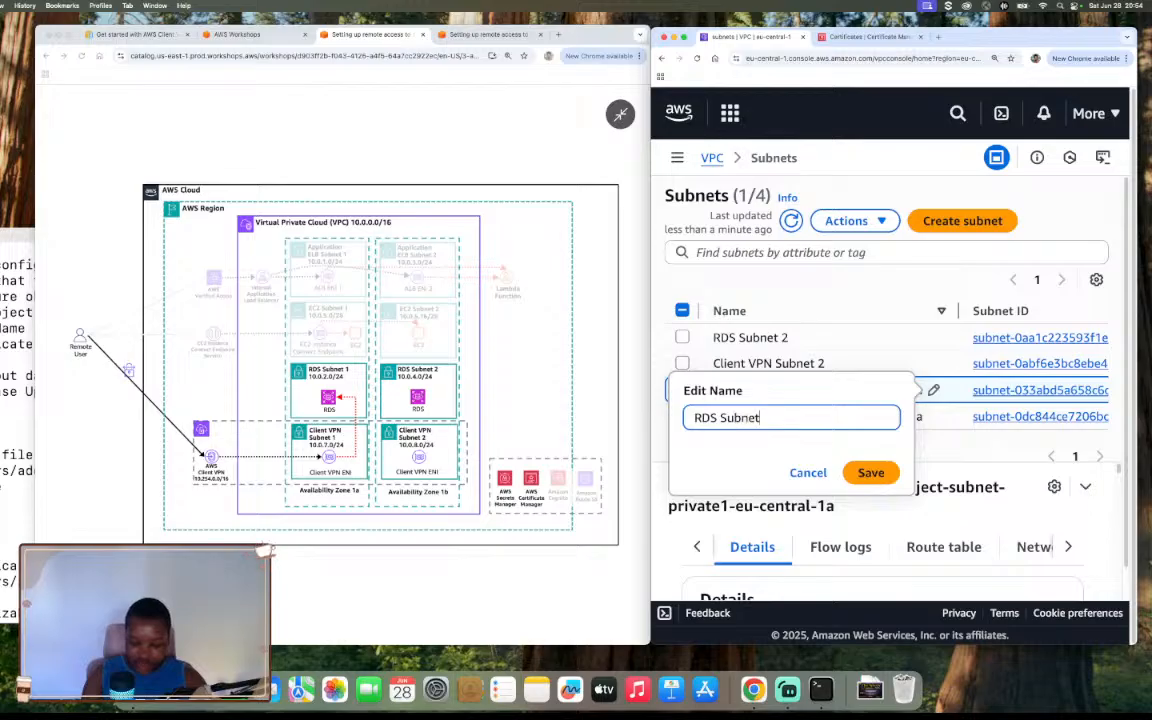
pyautogui.click(870, 472)
# Rename the subnet project-subnet-private3-eu-central-1a as "Client VPN Subnet 2"
pyautogui.click(866, 416)
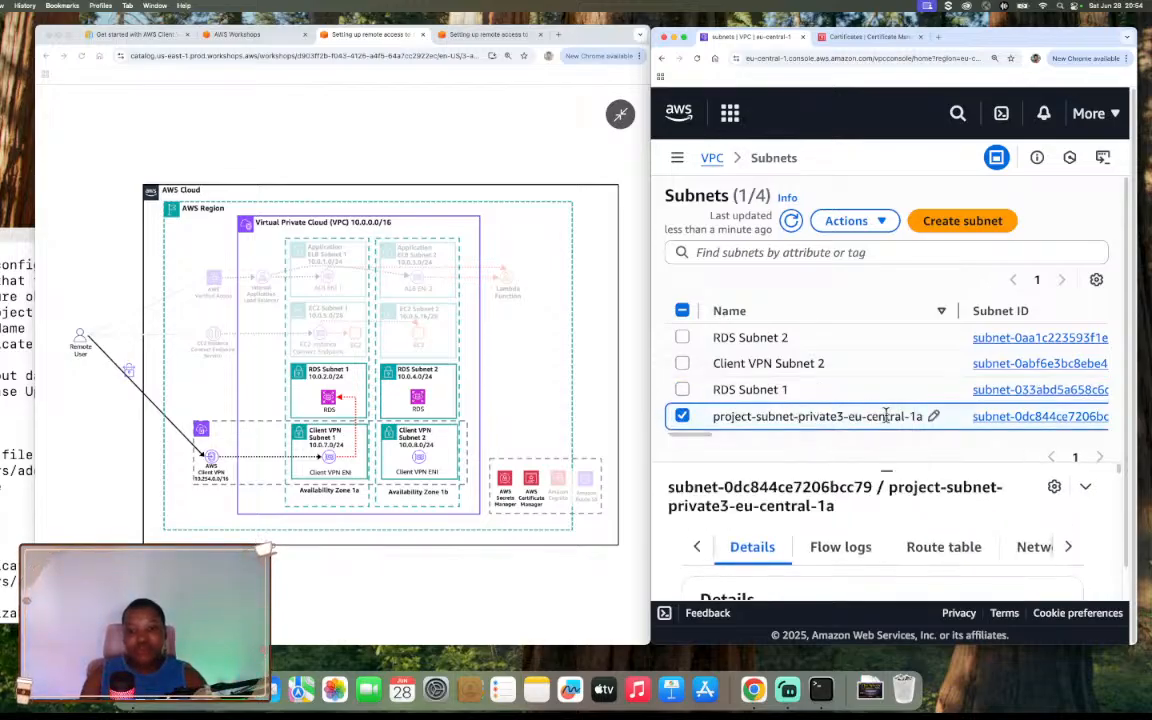
pyautogui.click(933, 416)
pyautogui.write('Client VPN Subnet 2')
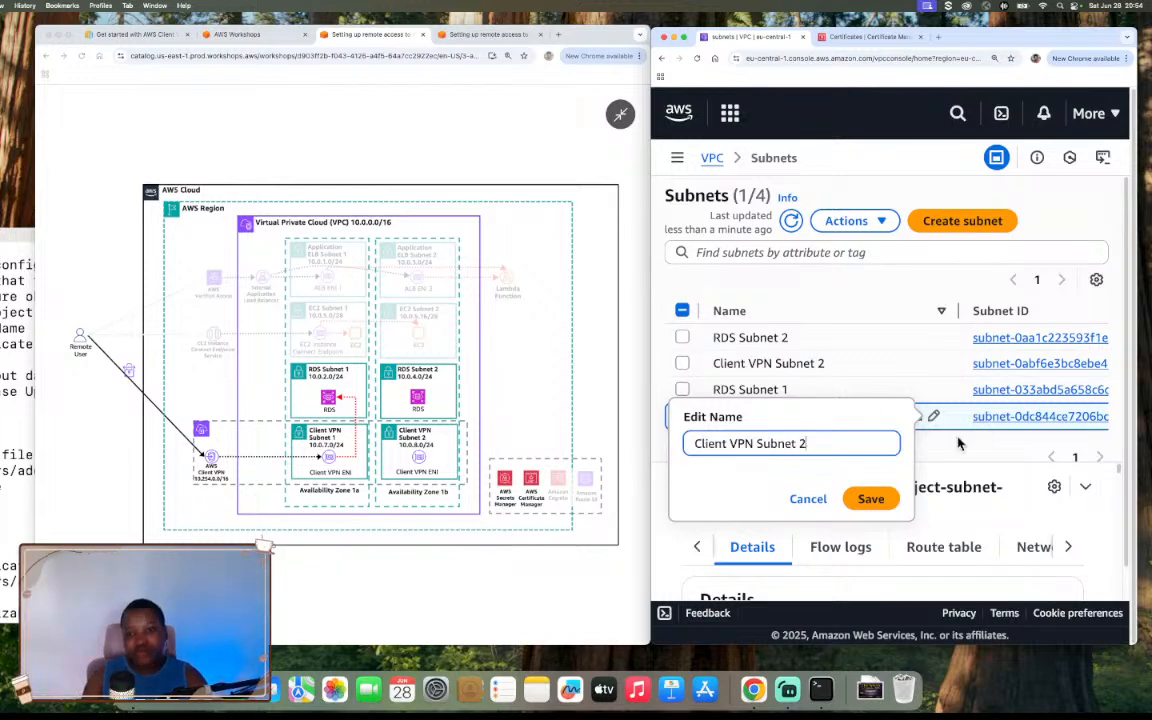
pyautogui.click(870, 498)
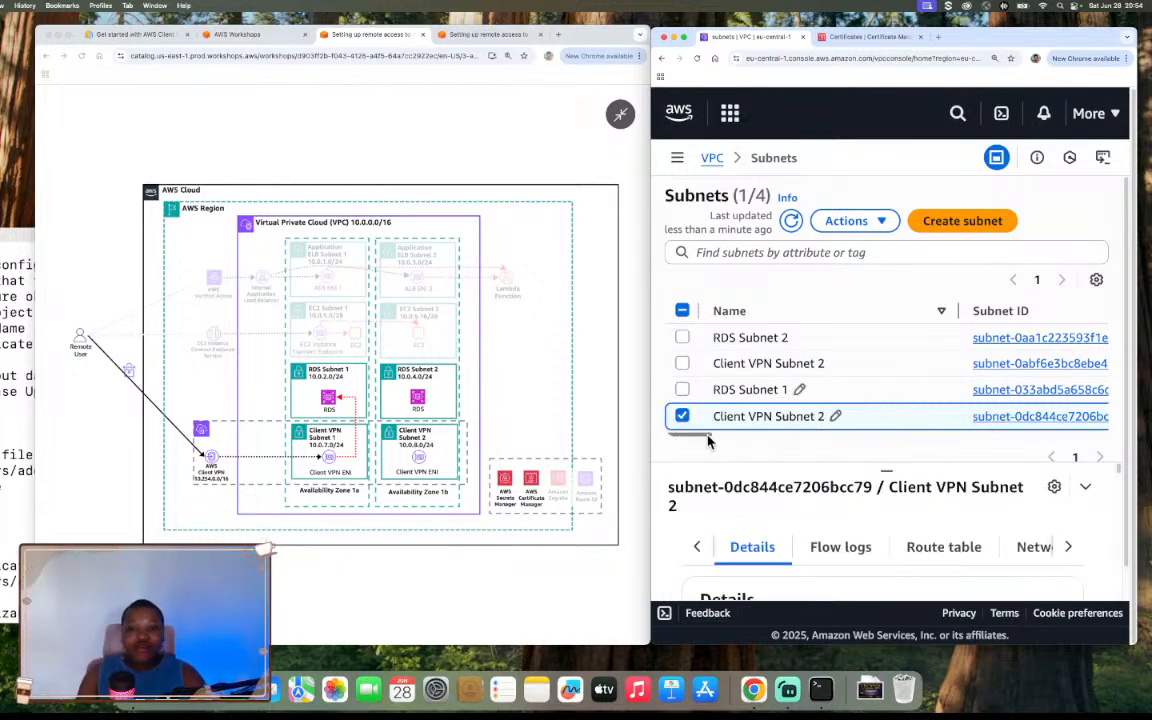
# Review the renamed subnets and the certificates in AWS Certificate Manager, and return to the subnet list
pyautogui.scroll(-1, 760, 388)
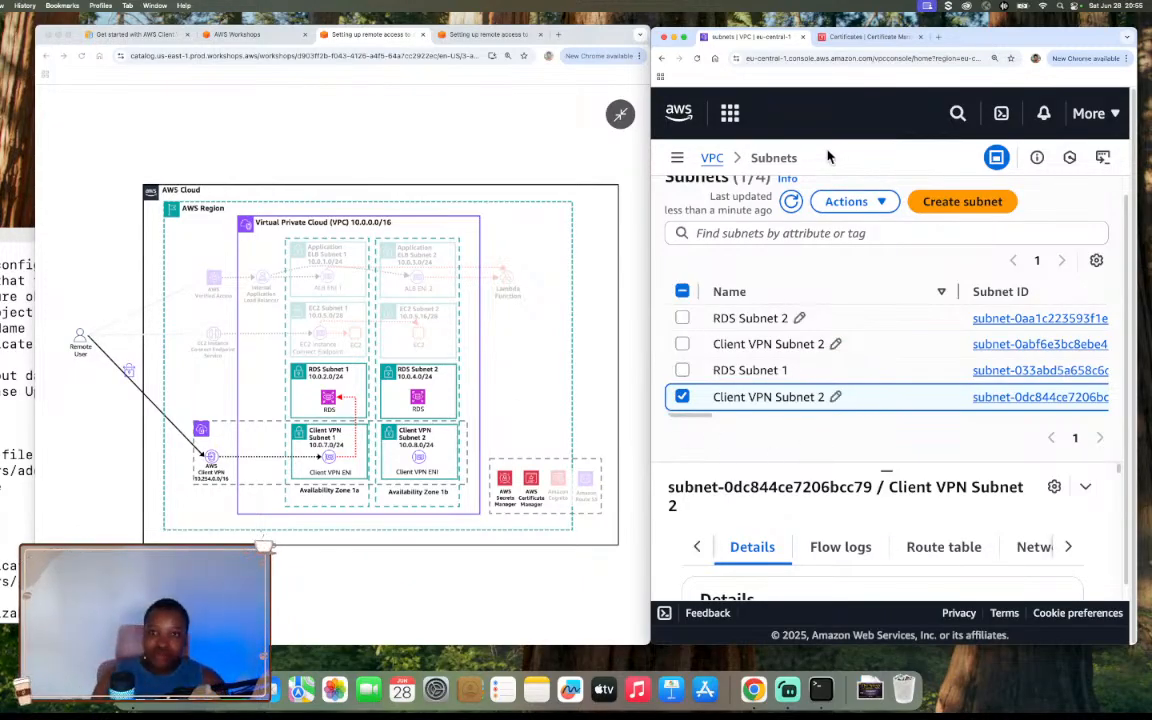
pyautogui.scroll(-1, 805, 222)
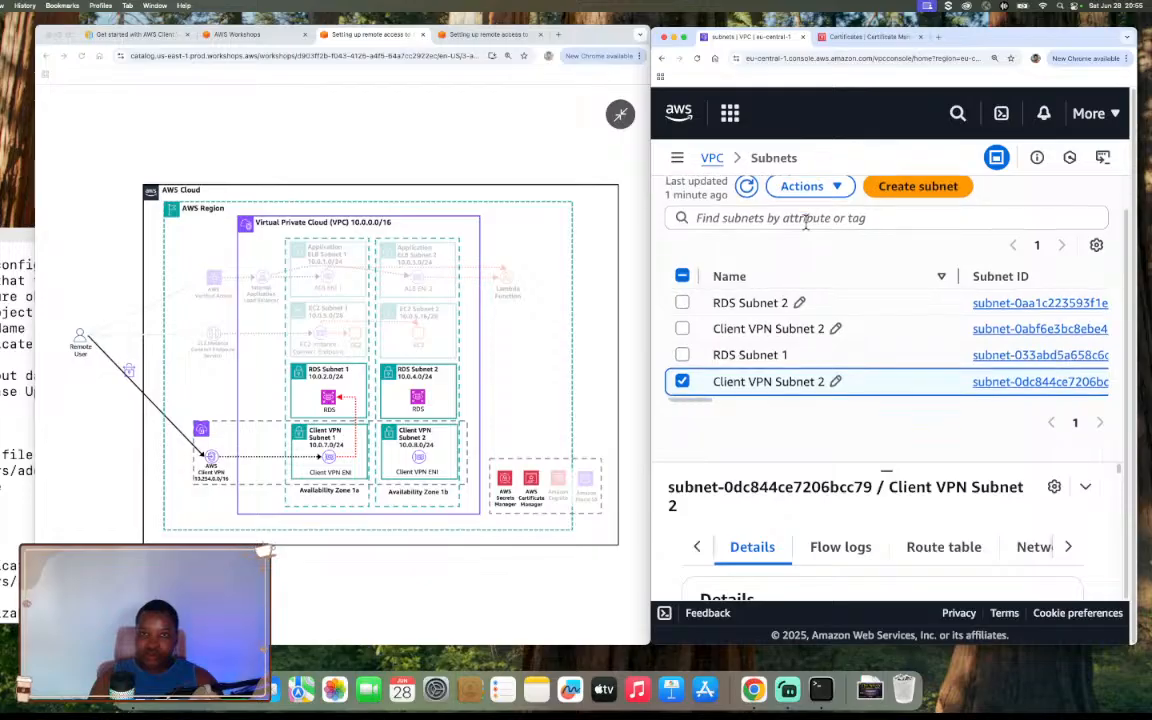
pyautogui.scroll(2, 818, 207)
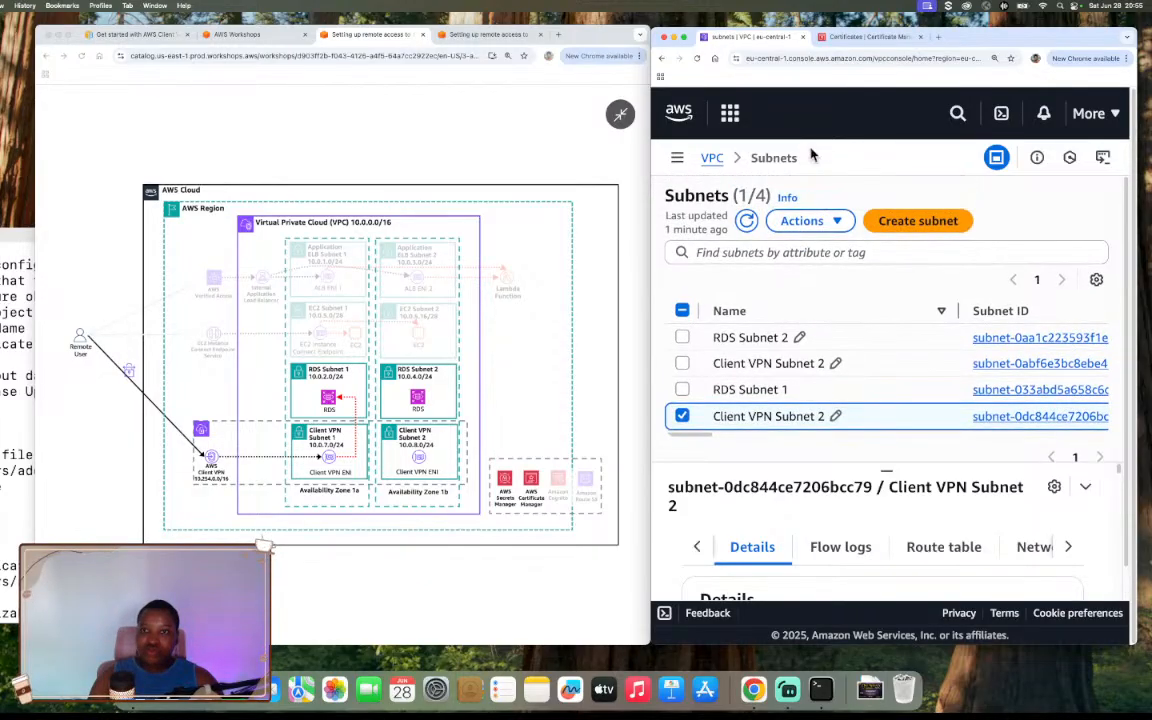
pyautogui.click(845, 38)
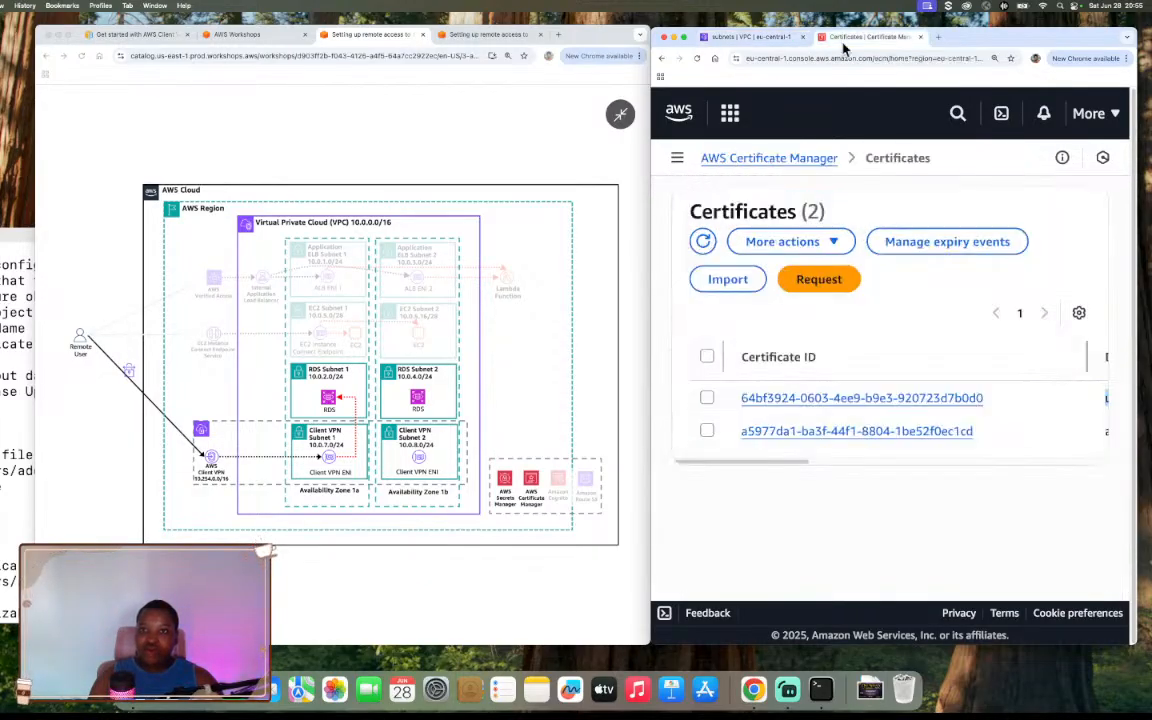
pyautogui.click(771, 40)
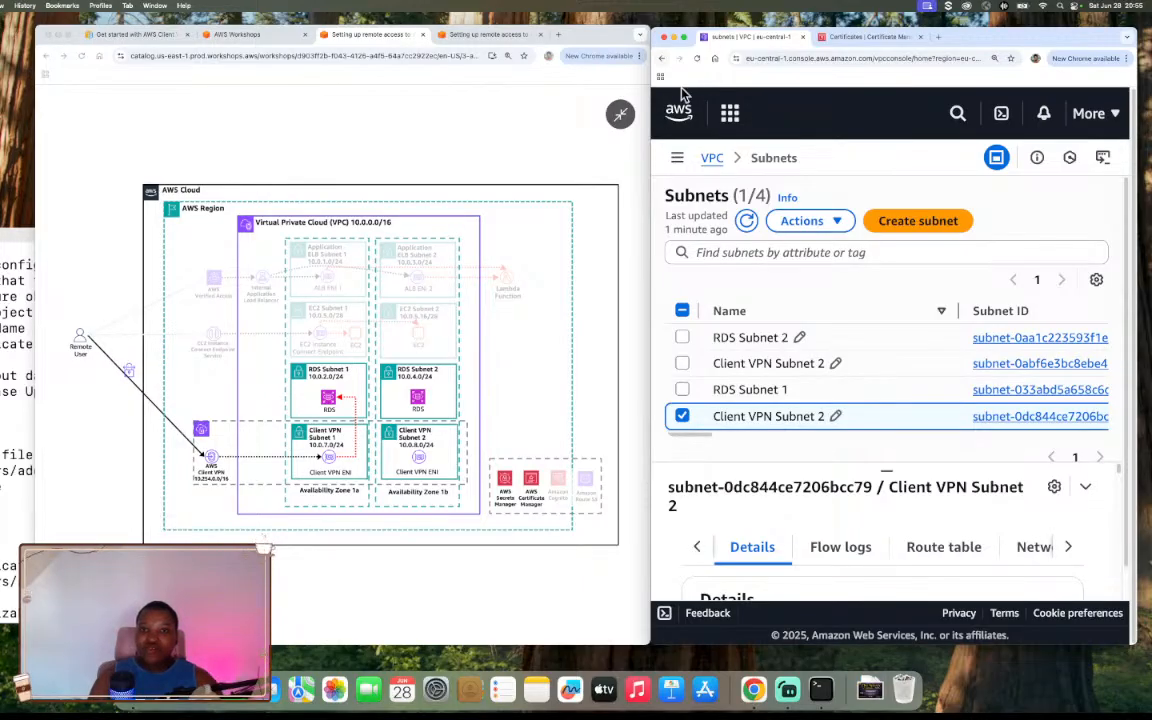
# Open the list of Client VPN endpoints in the VPC console, and show the workshop instructions for creating an endpoint beside it
pyautogui.click(677, 158)
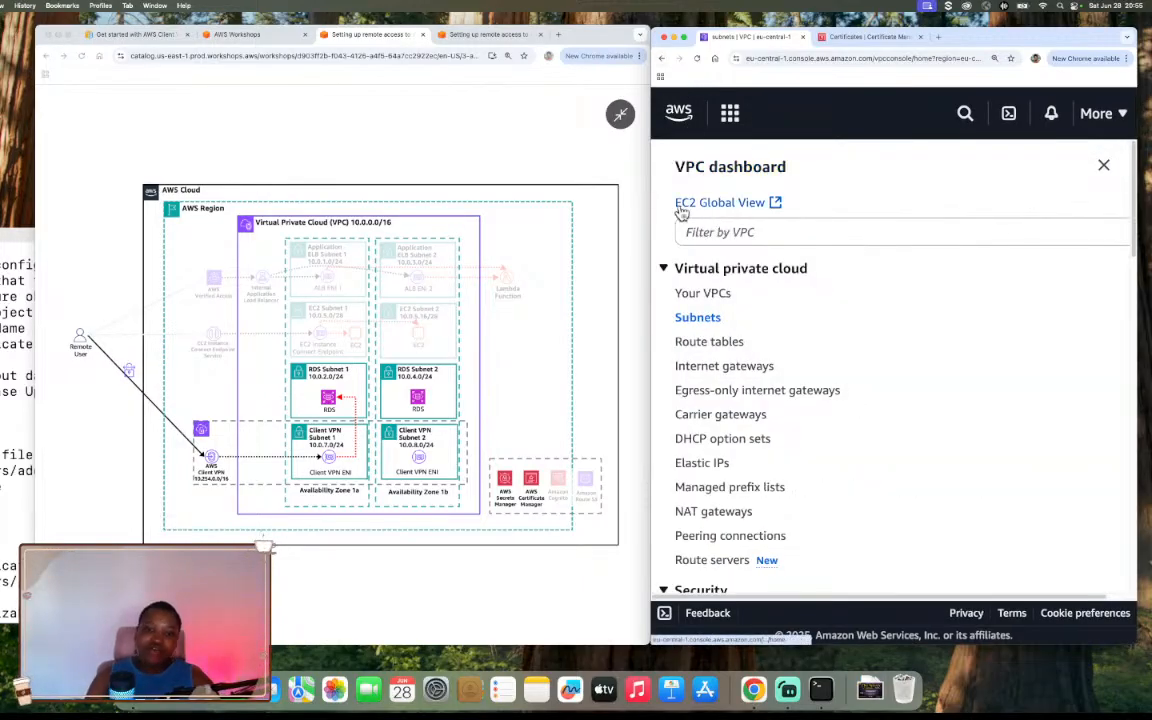
pyautogui.scroll(-10, 777, 483)
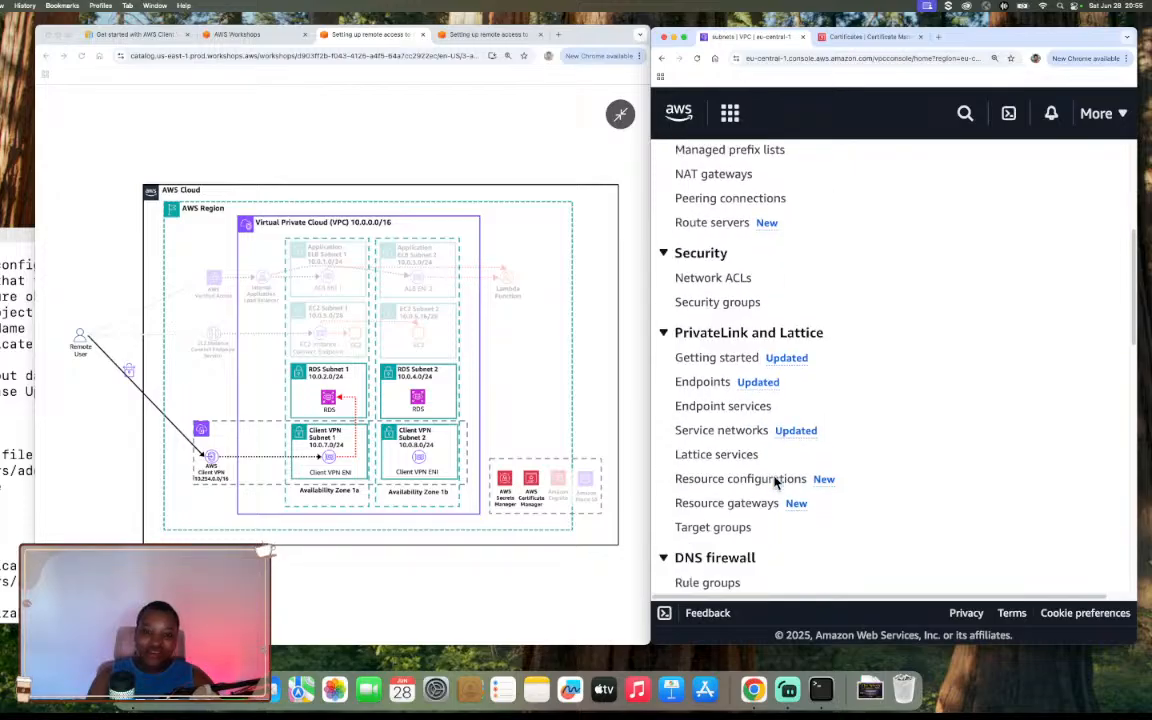
pyautogui.scroll(-6, 777, 483)
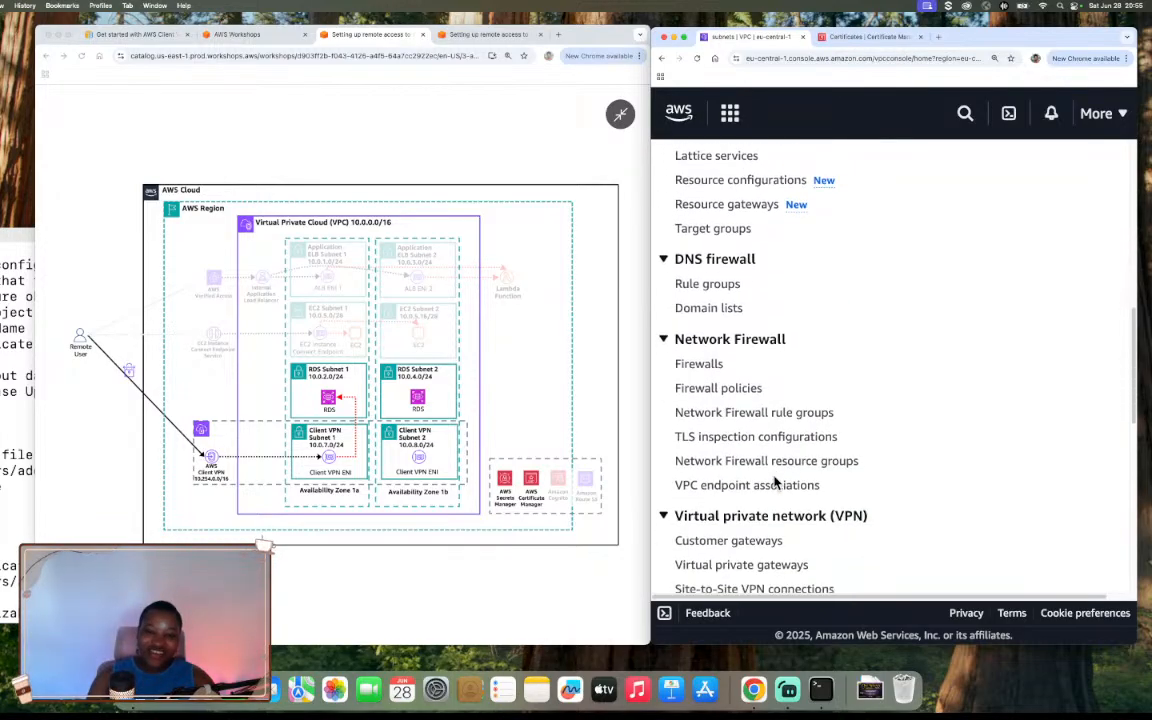
pyautogui.scroll(3, 777, 483)
pyautogui.scroll(-10, 777, 483)
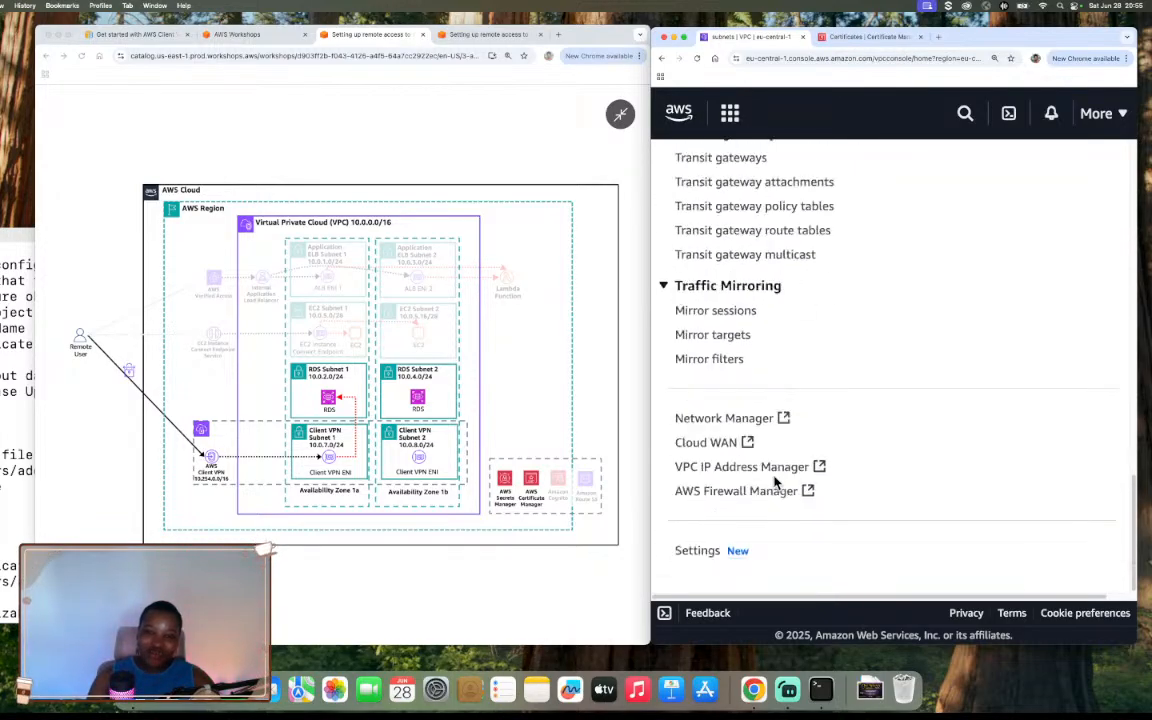
pyautogui.scroll(5, 775, 481)
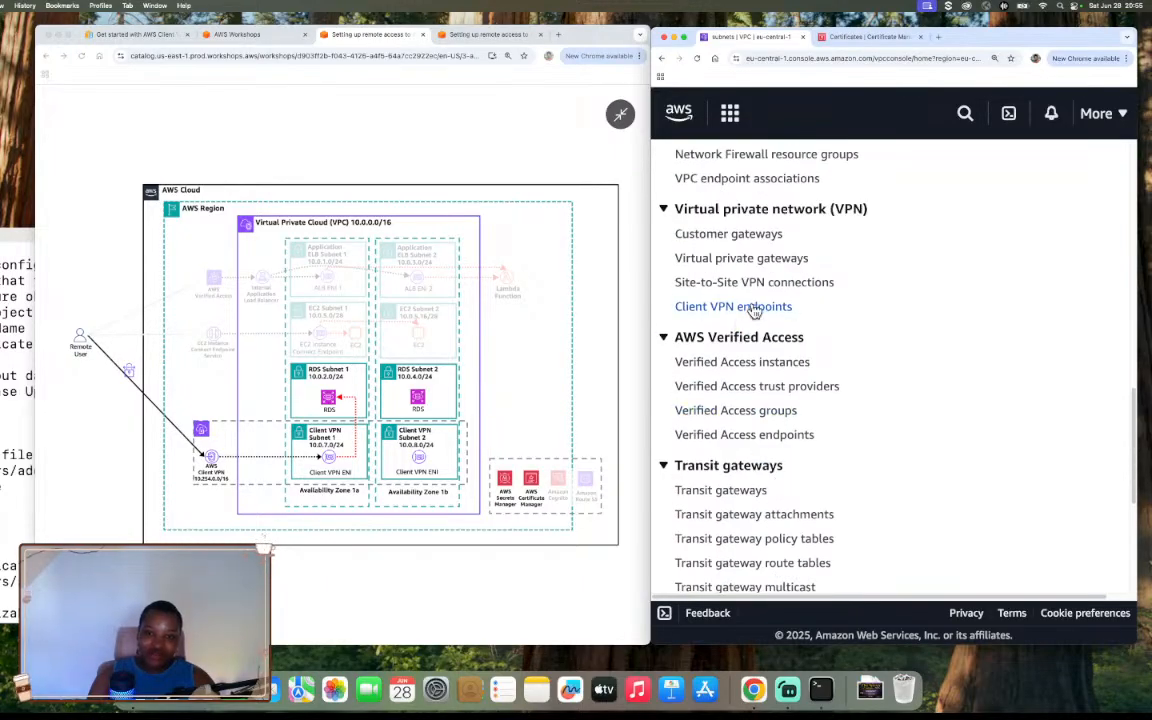
pyautogui.click(750, 308)
pyautogui.click(617, 114)
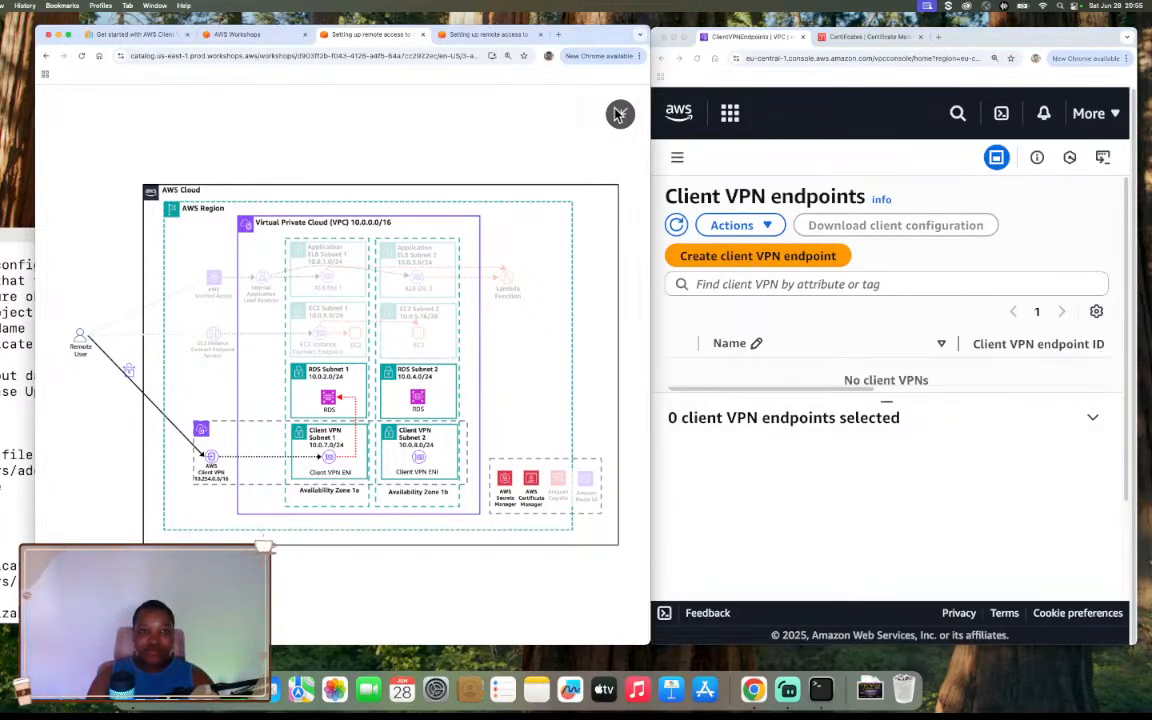
pyautogui.click(489, 34)
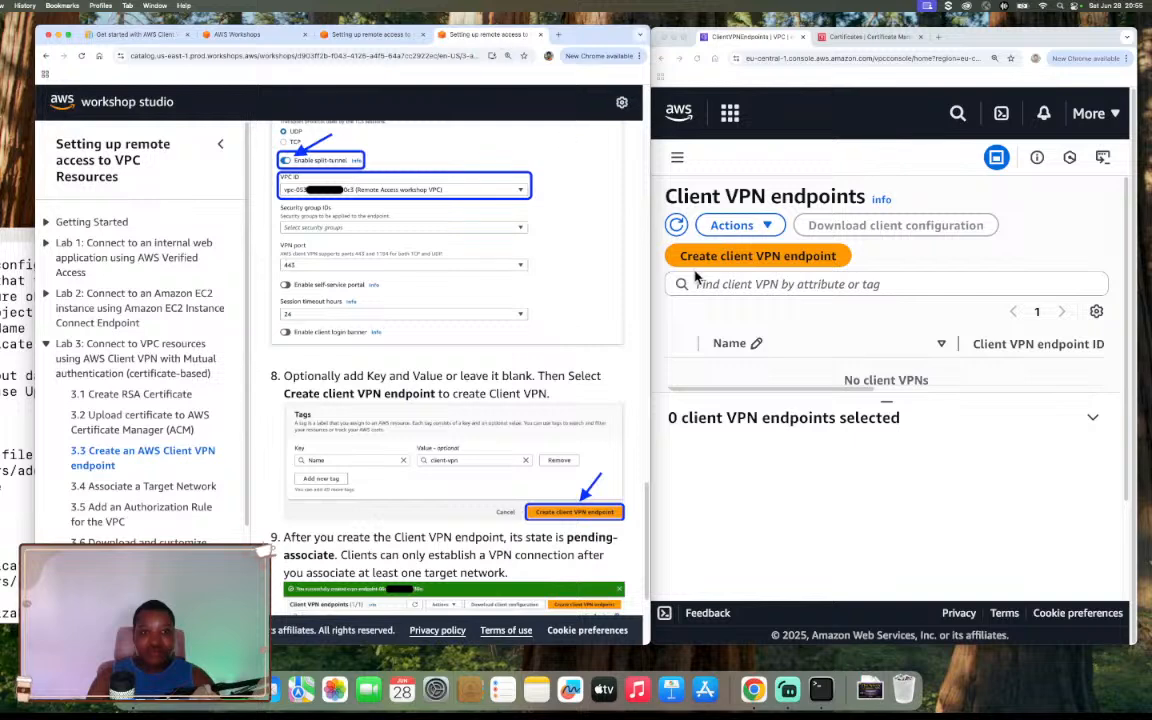
# Start creating a Client VPN endpoint with "client-vpn" as both its name tag and description
pyautogui.click(803, 265)
pyautogui.click(802, 258)
pyautogui.click(799, 343)
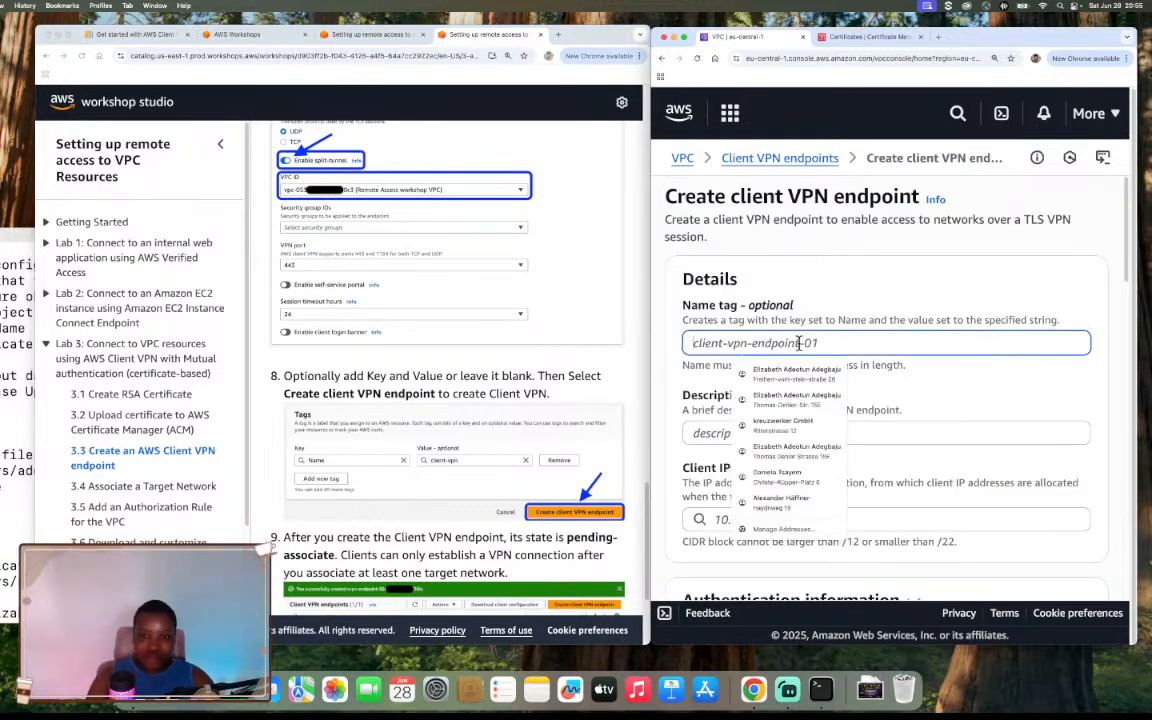
pyautogui.write('clie')
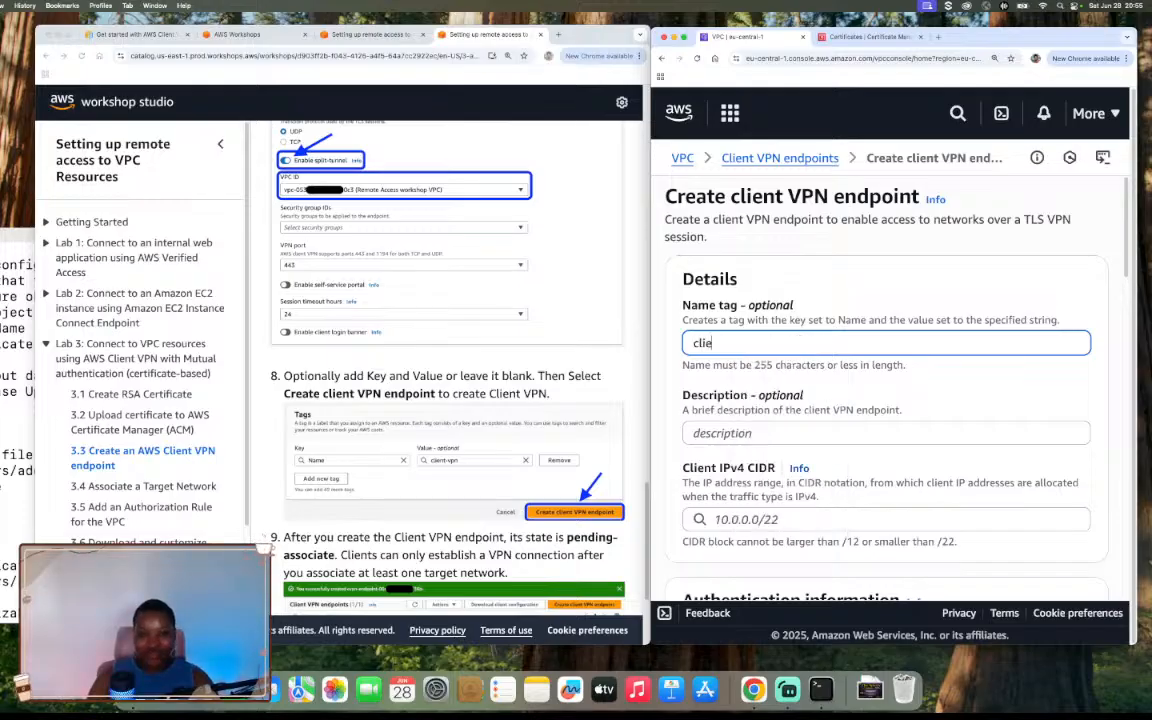
pyautogui.write('nt-vpn')
pyautogui.press('Tab')
pyautogui.write('clie')
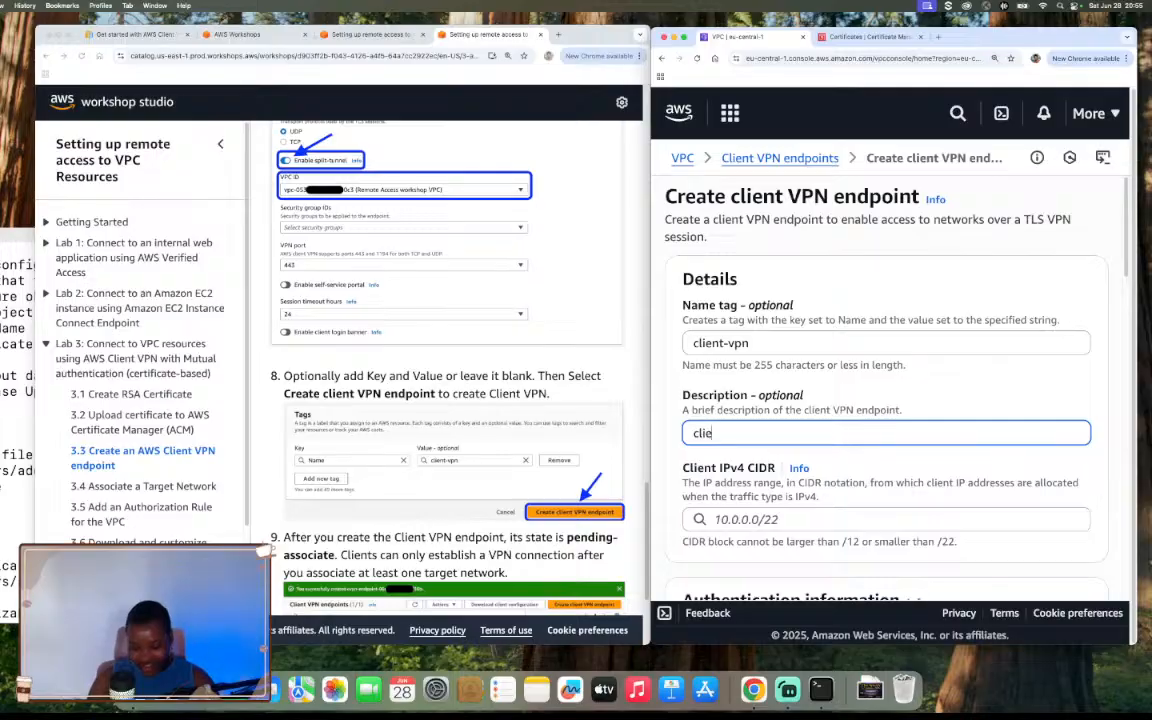
pyautogui.write('nt-vpn')
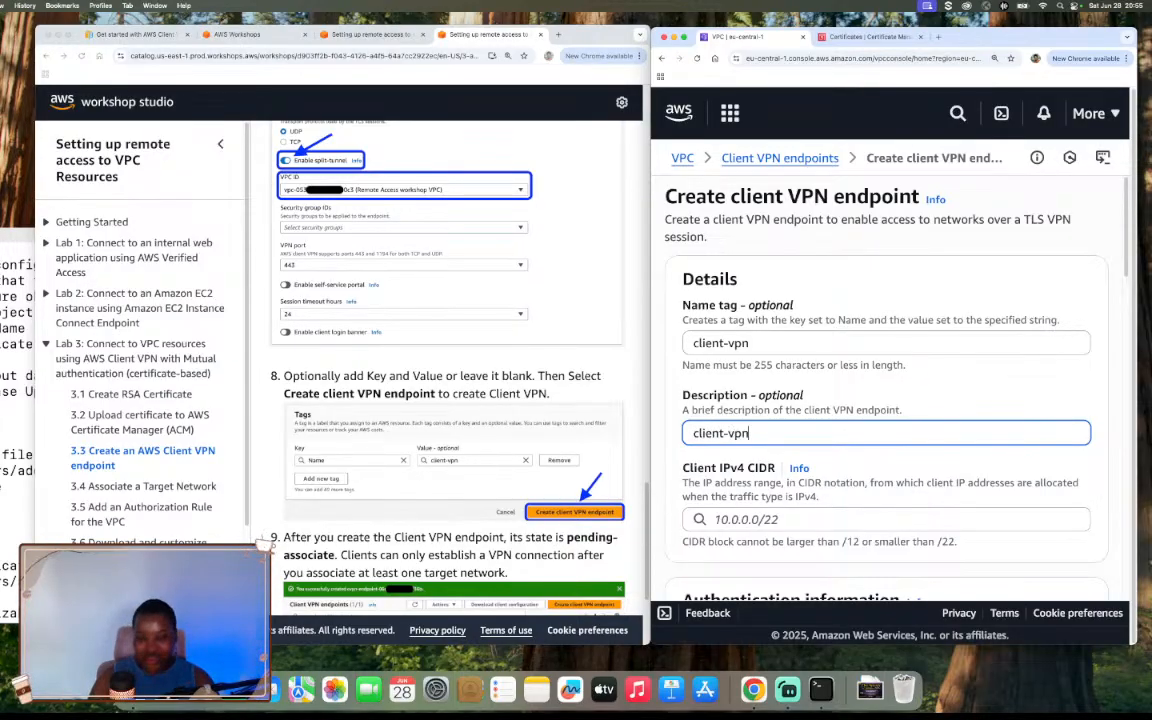
# Copy the Client IPv4 CIDR 10.254.0.0/16 from the workshop's value table into the endpoint's Client IPv4 CIDR
pyautogui.scroll(-4, 886, 400)
pyautogui.scroll(-3, 557, 307)
pyautogui.scroll(10, 557, 307)
pyautogui.scroll(5, 557, 307)
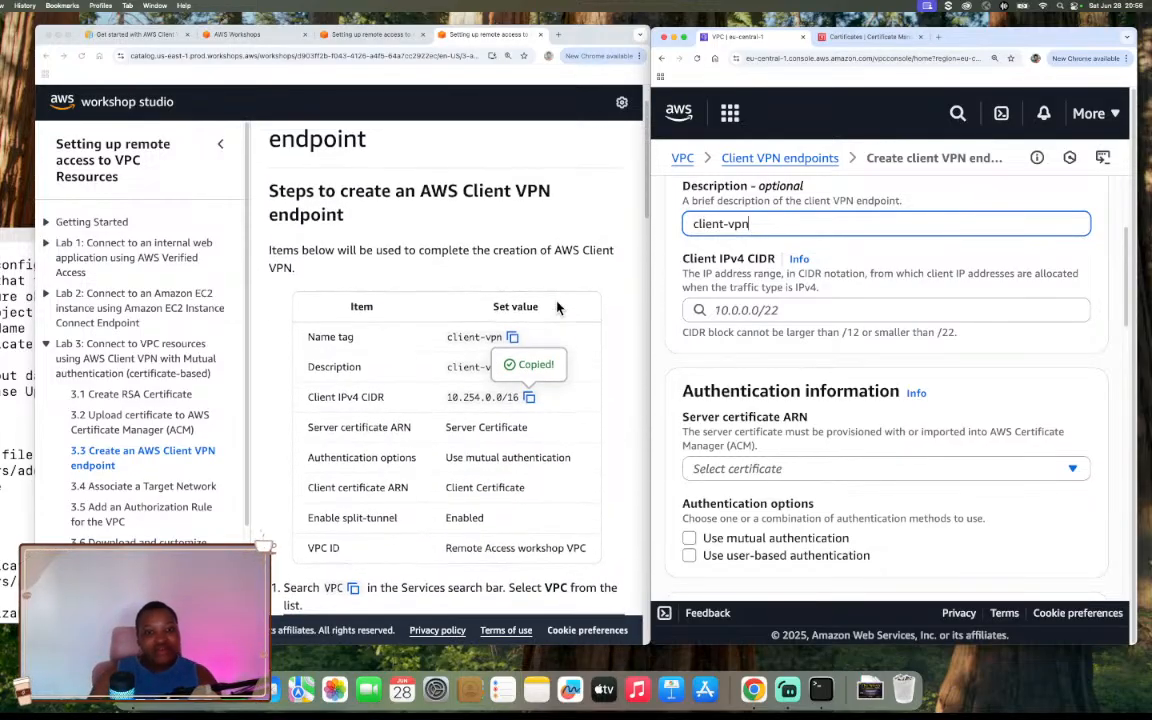
pyautogui.rightClick(557, 307)
pyautogui.click(533, 403)
pyautogui.click(529, 397)
pyautogui.click(773, 311)
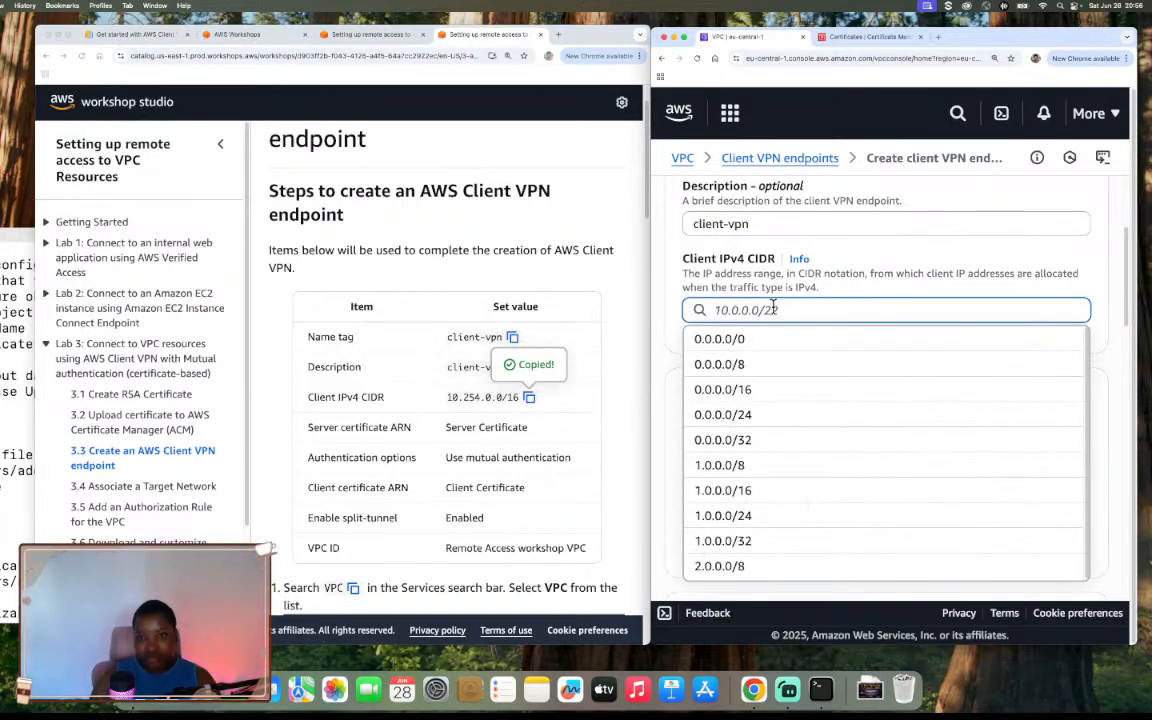
pyautogui.press('super+v')
pyautogui.click(730, 352)
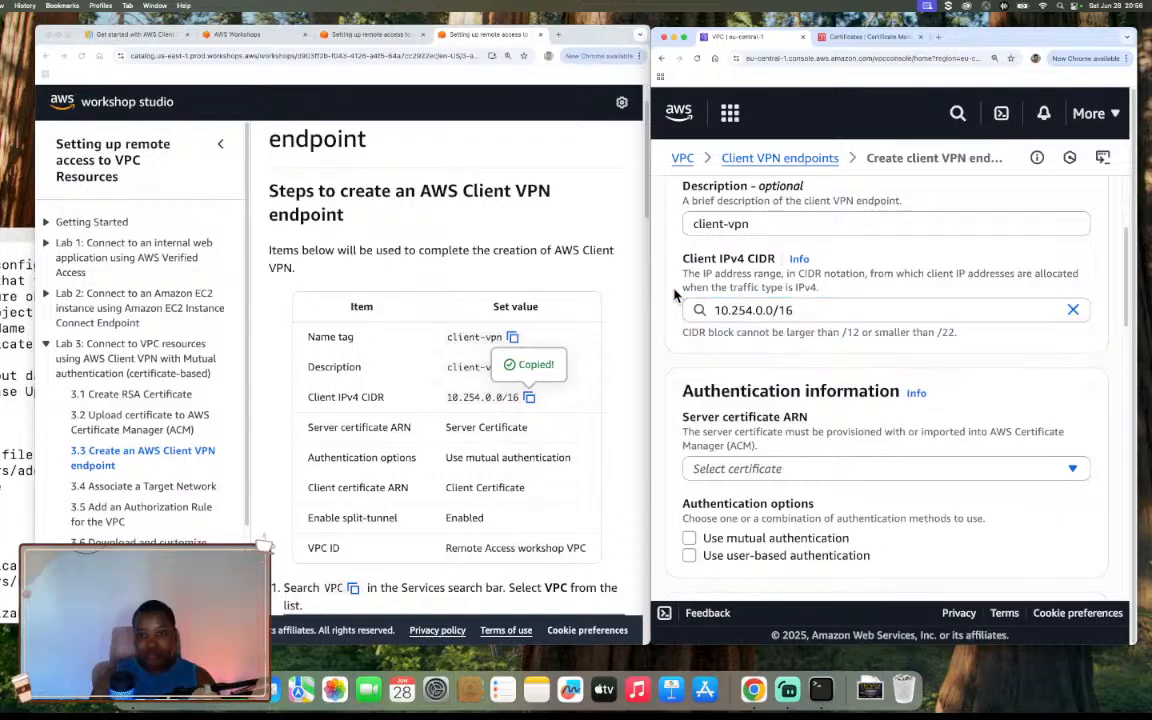
# Choose the awsclientvpnworkshop.com certificate, whose ID starts with a5977da1, as the endpoint's server certificate
pyautogui.scroll(-5, 730, 352)
pyautogui.click(735, 277)
pyautogui.click(727, 345)
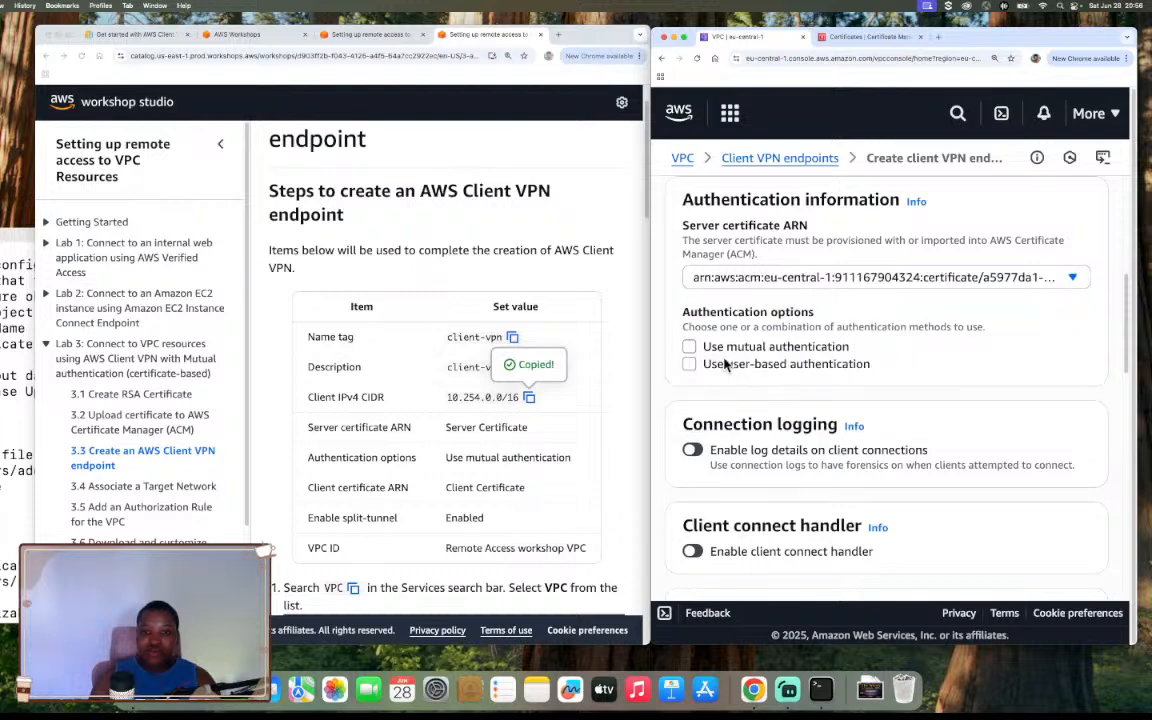
# Enable mutual authentication and choose the user1.awsclientvpnworkshop.com certificate as the client certificate
pyautogui.click(690, 346)
pyautogui.click(743, 421)
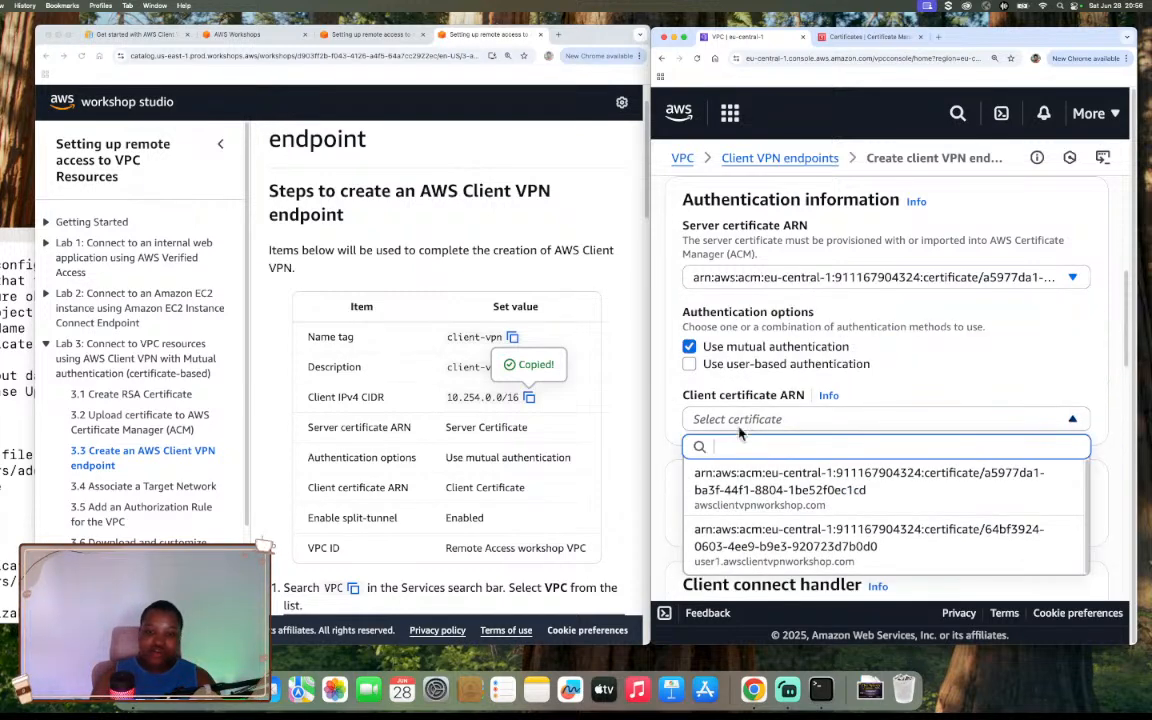
pyautogui.click(780, 537)
# Review the connection logging, client connect handler, DNS, transport protocol, split-tunnel, VPC and session timeout settings of the new endpoint
pyautogui.scroll(-1, 771, 442)
pyautogui.scroll(-3, 772, 442)
pyautogui.scroll(-1, 773, 443)
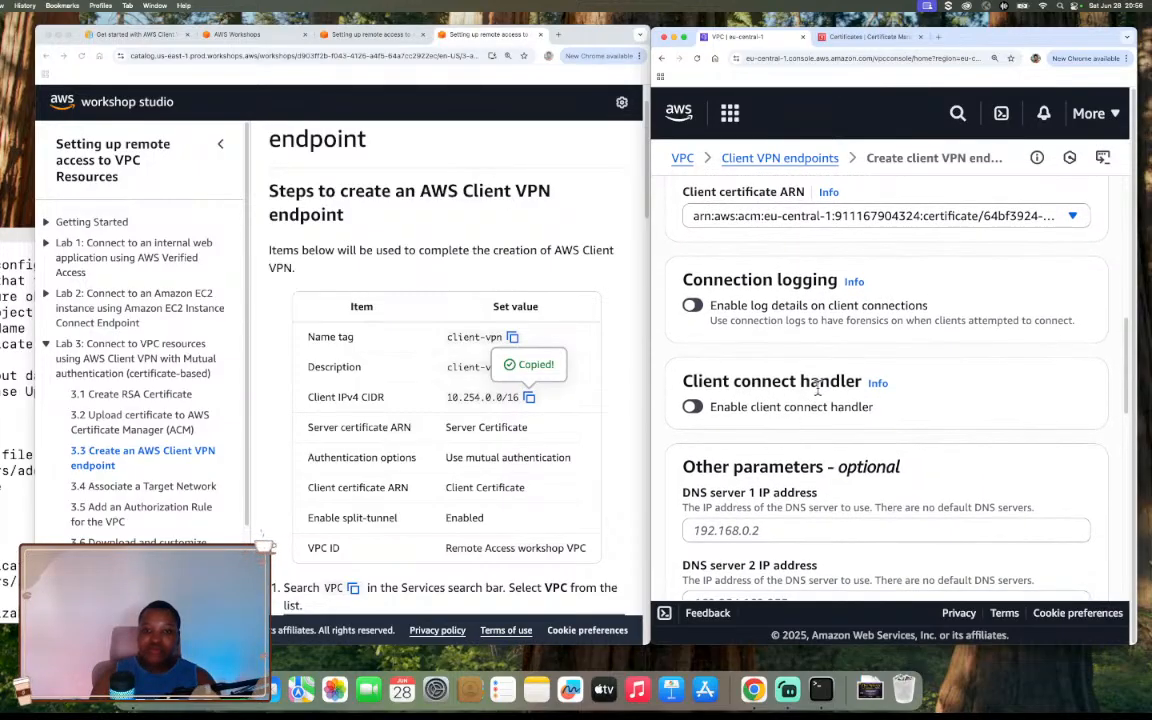
pyautogui.scroll(-3, 818, 388)
pyautogui.scroll(-2, 818, 390)
pyautogui.scroll(-2, 818, 393)
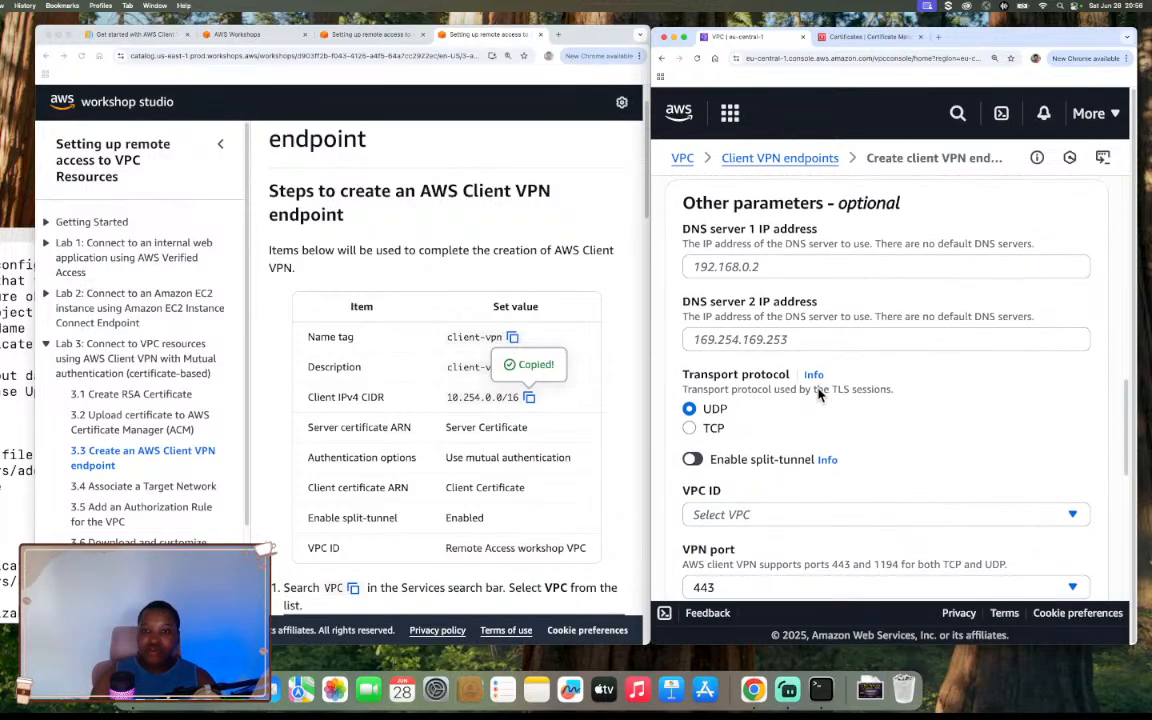
pyautogui.scroll(-1, 818, 390)
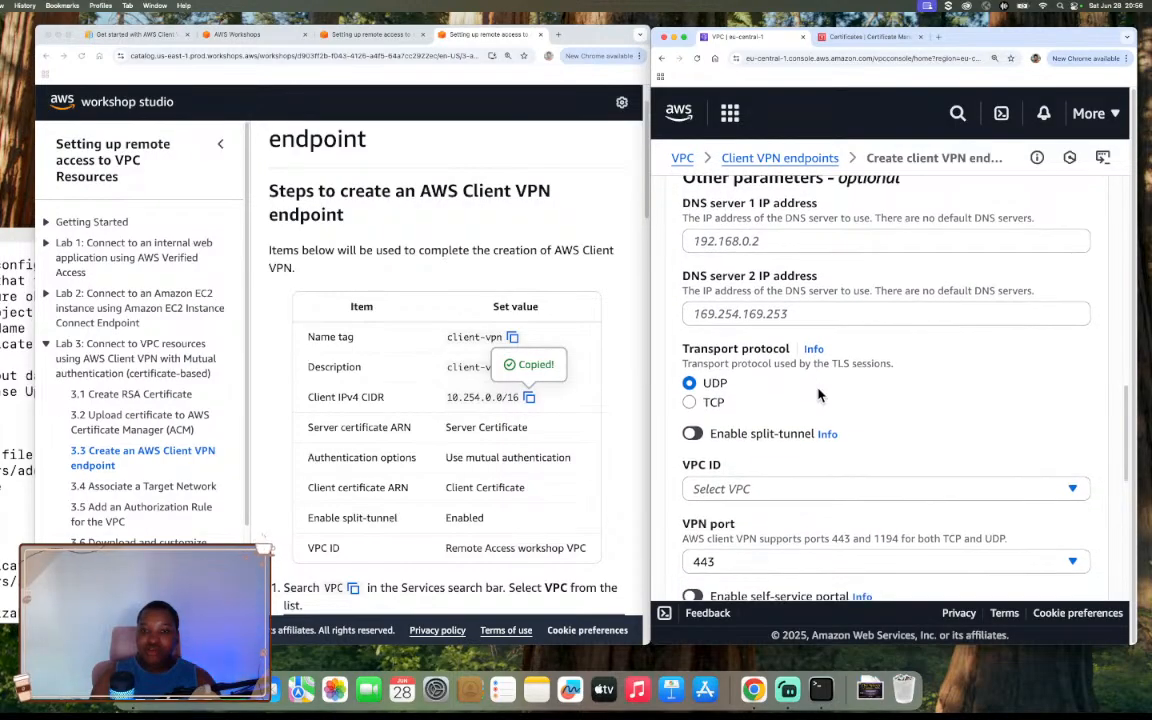
pyautogui.scroll(-1, 818, 395)
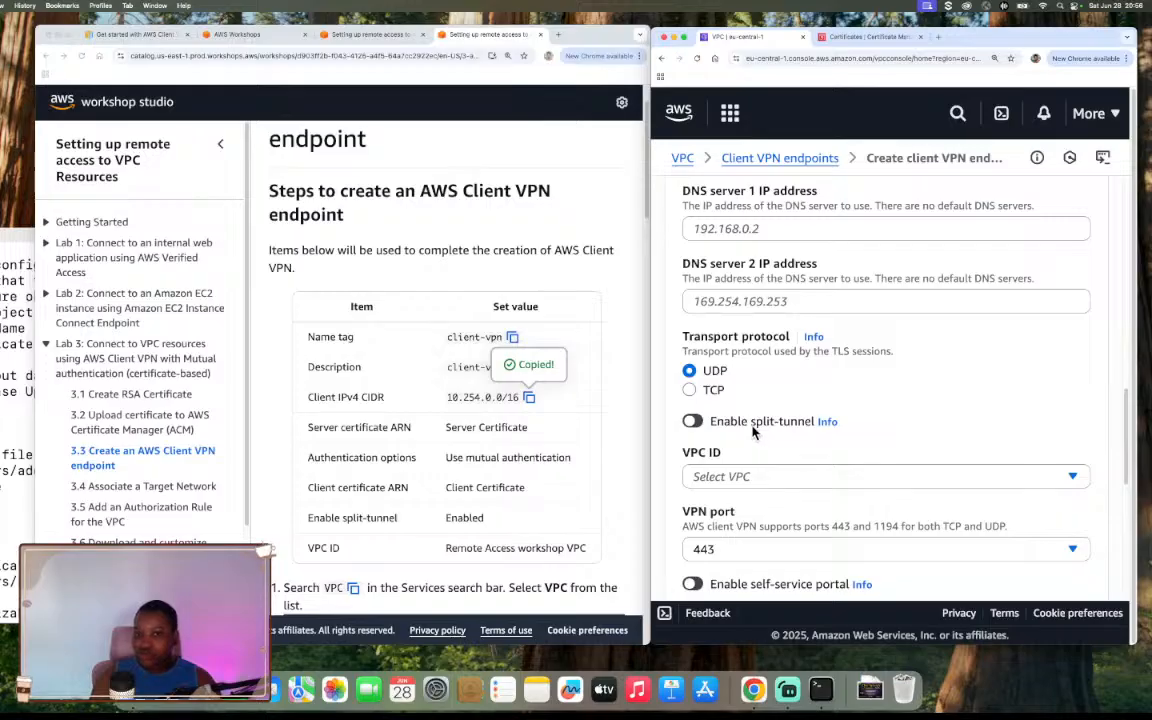
pyautogui.scroll(-4, 753, 430)
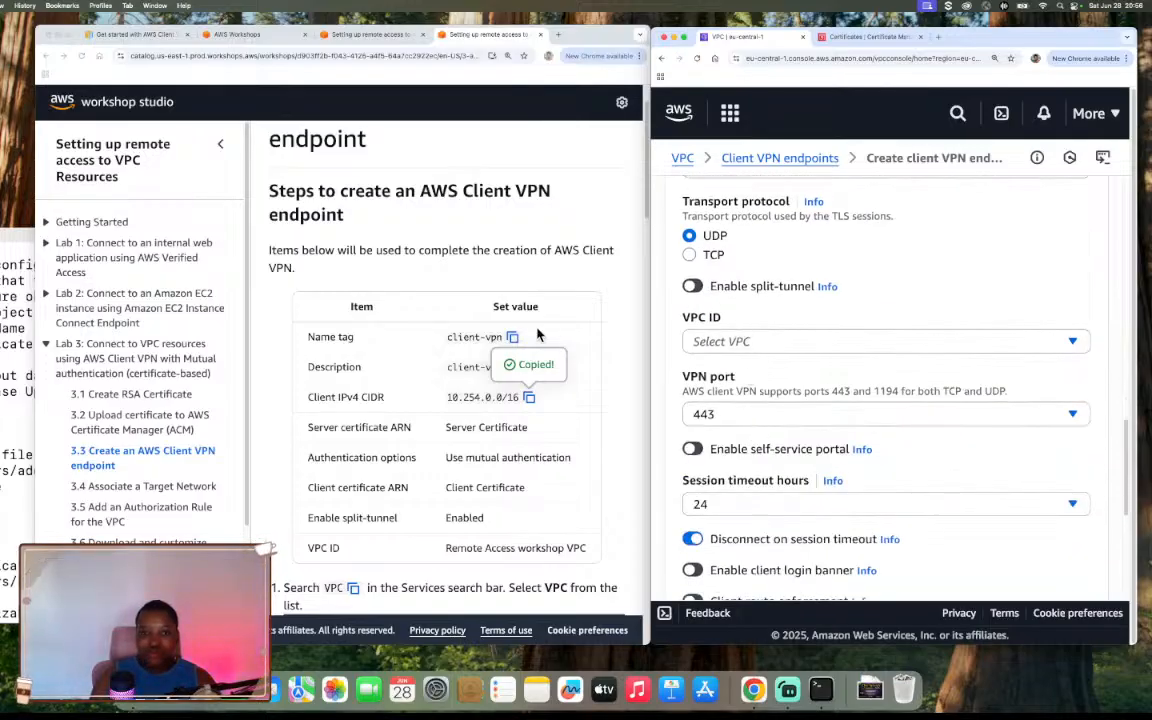
# Enable split-tunnel for the new Client VPN endpoint and choose project-vpc as its VPC
pyautogui.scroll(-10, 537, 335)
pyautogui.scroll(-8, 537, 335)
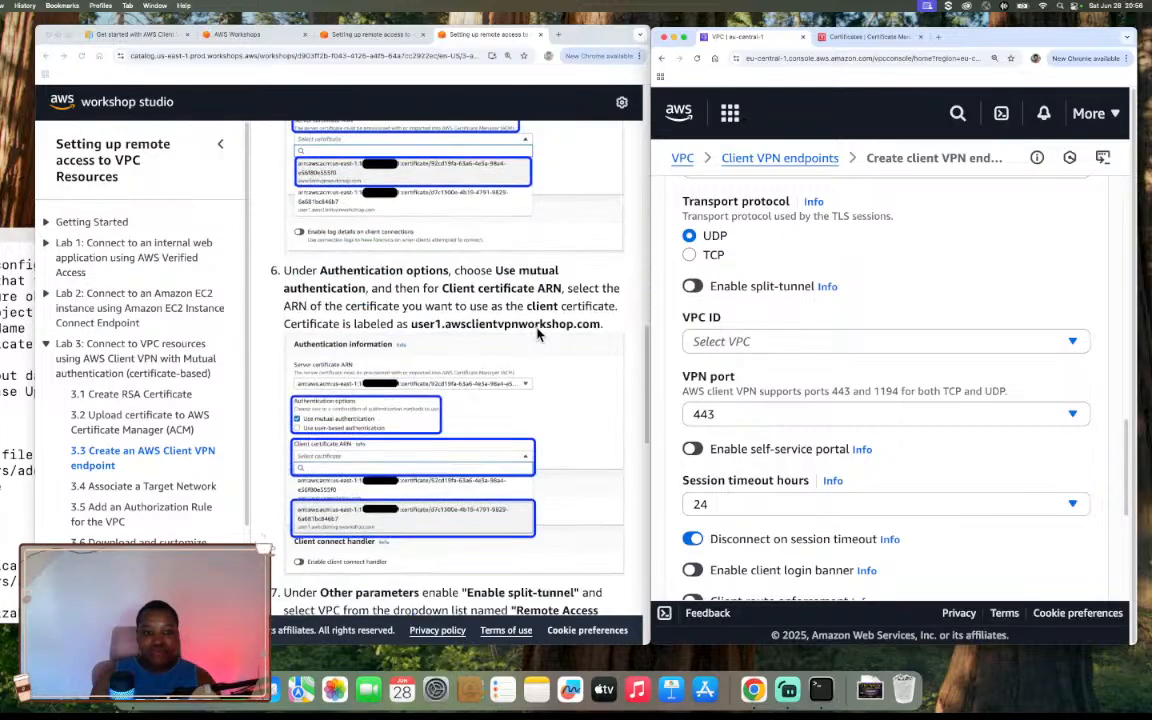
pyautogui.scroll(-3, 537, 335)
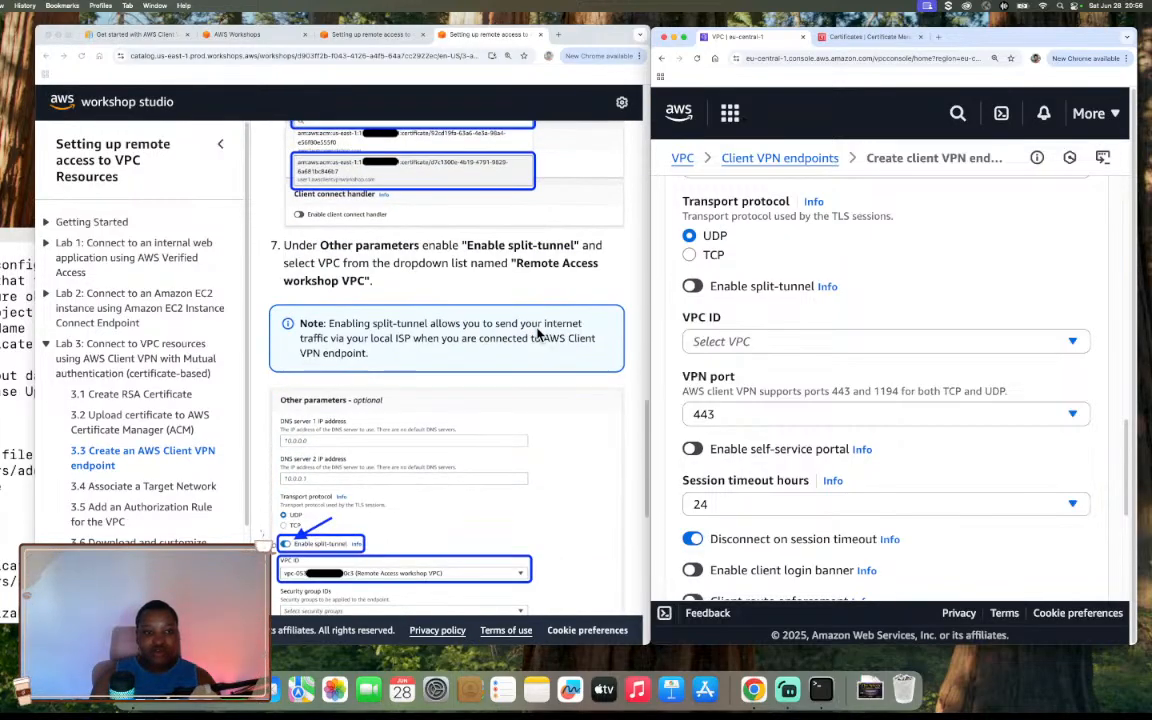
pyautogui.scroll(-3, 537, 335)
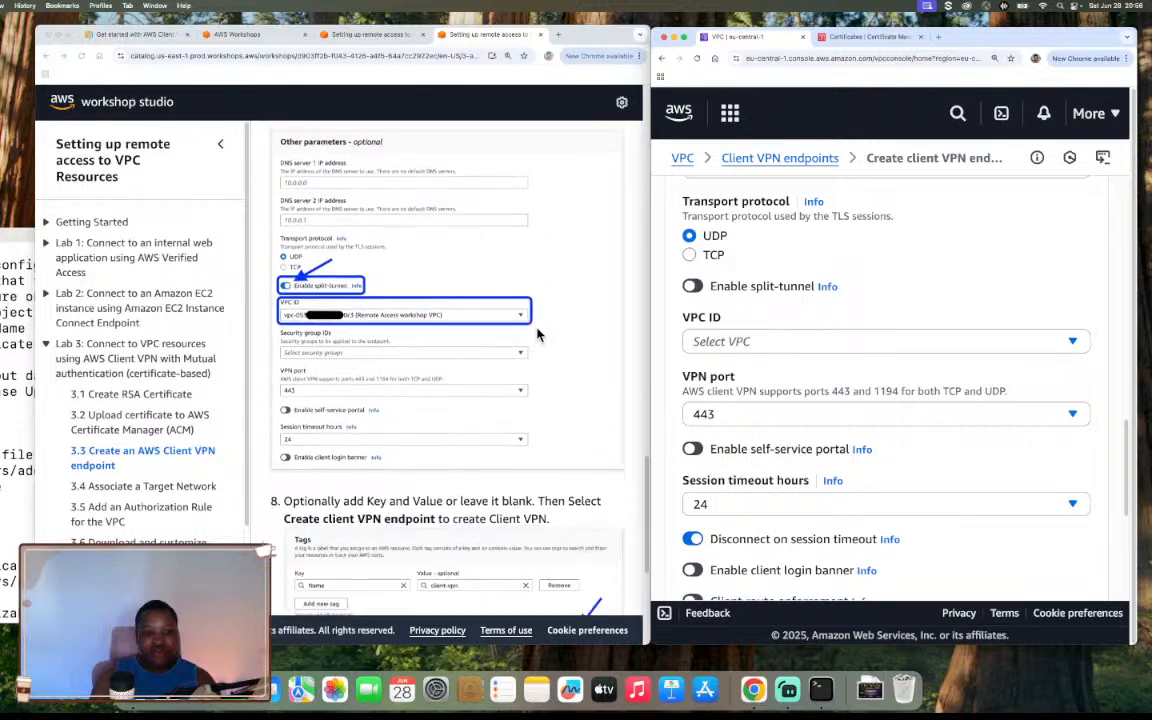
pyautogui.click(692, 286)
pyautogui.click(730, 341)
pyautogui.click(786, 396)
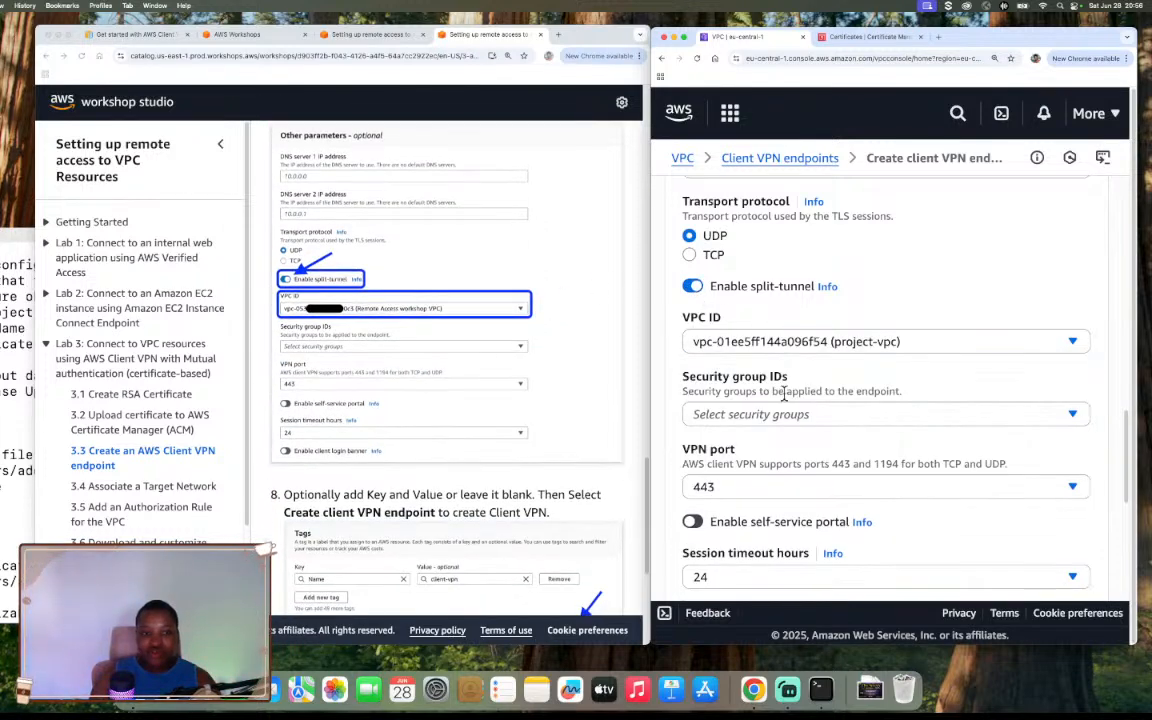
# Create the Client VPN endpoint, keeping the 24-hour session timeout and the Name tag client-vpn
pyautogui.scroll(-2, 736, 335)
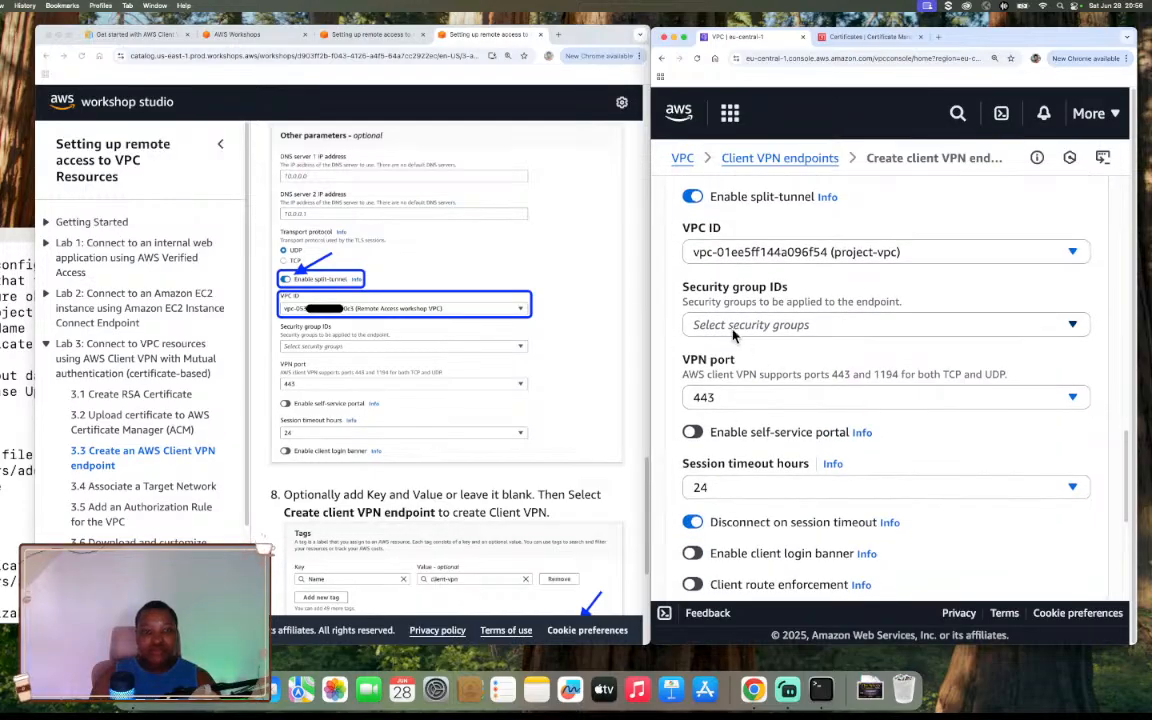
pyautogui.scroll(-1, 733, 336)
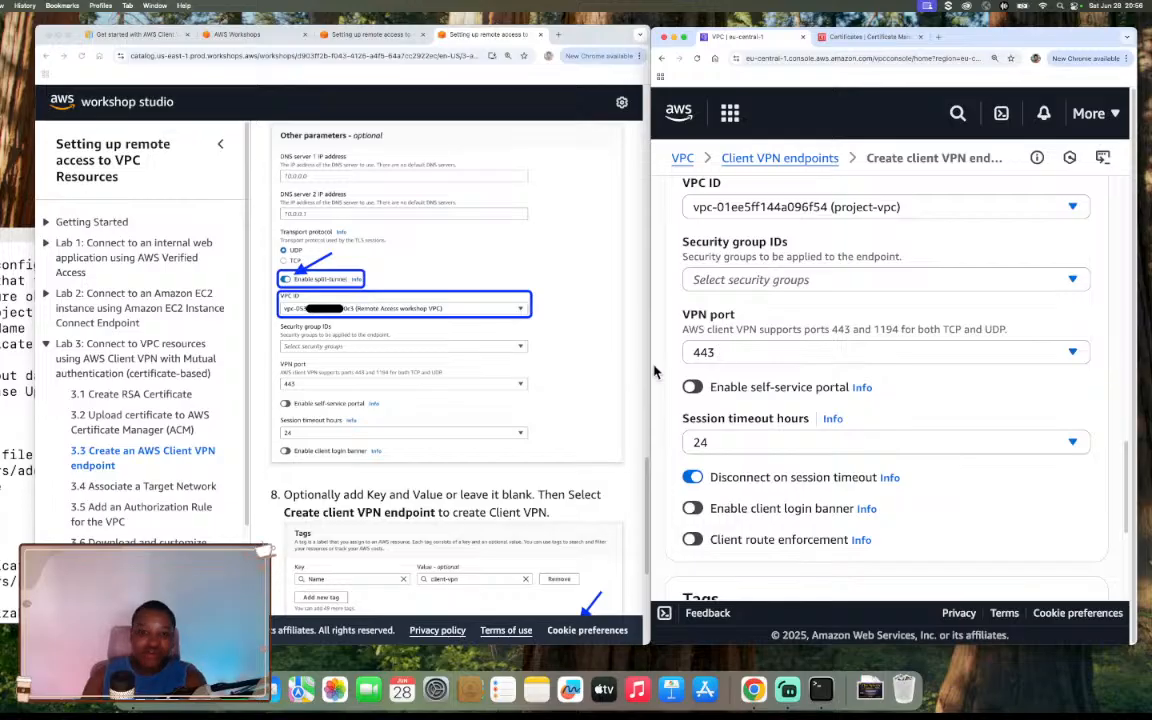
pyautogui.scroll(-3, 536, 344)
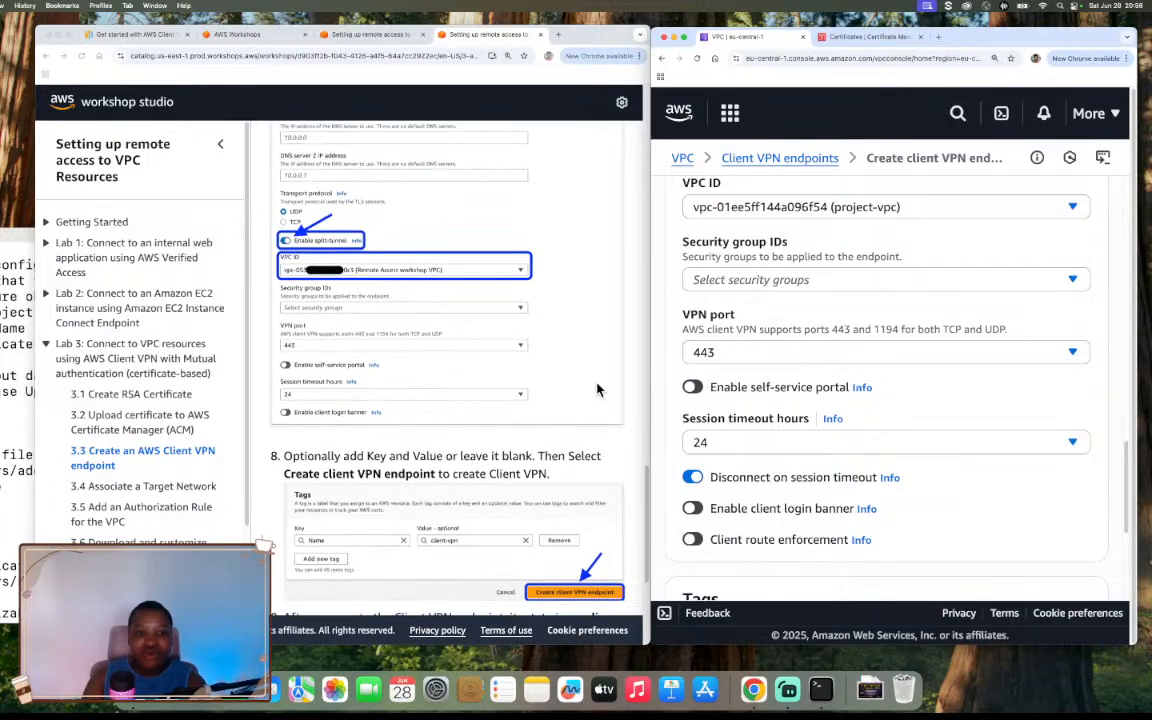
pyautogui.click(760, 442)
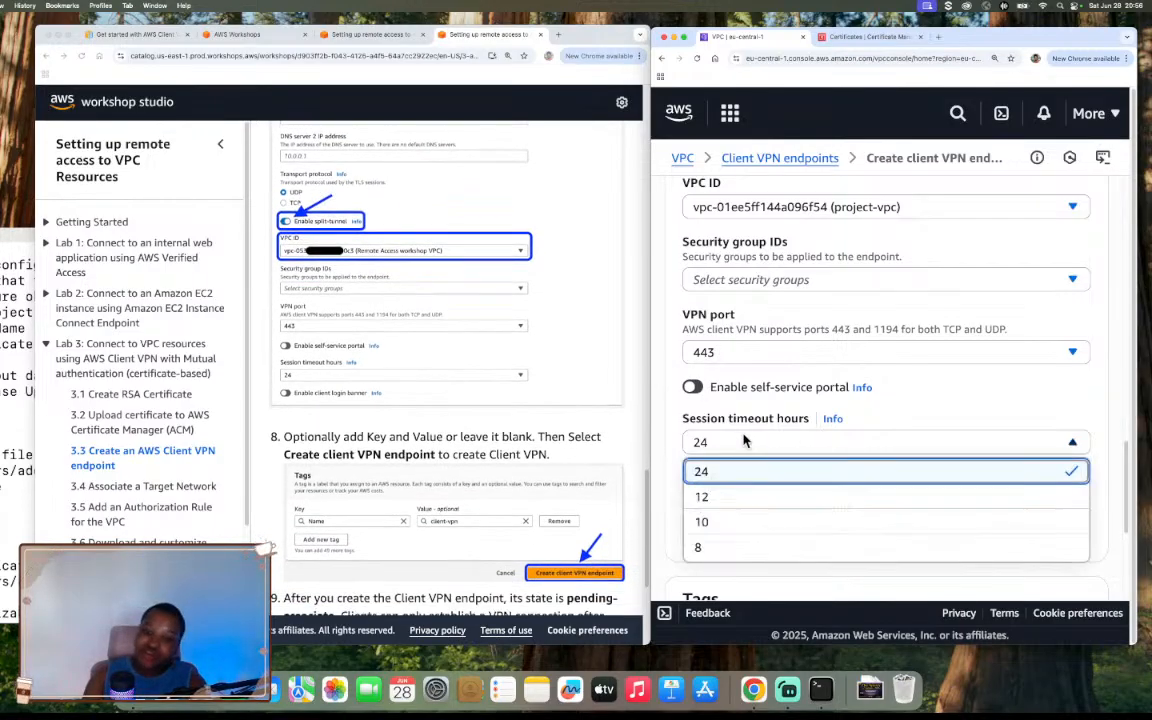
pyautogui.scroll(-1, 735, 520)
pyautogui.click(812, 347)
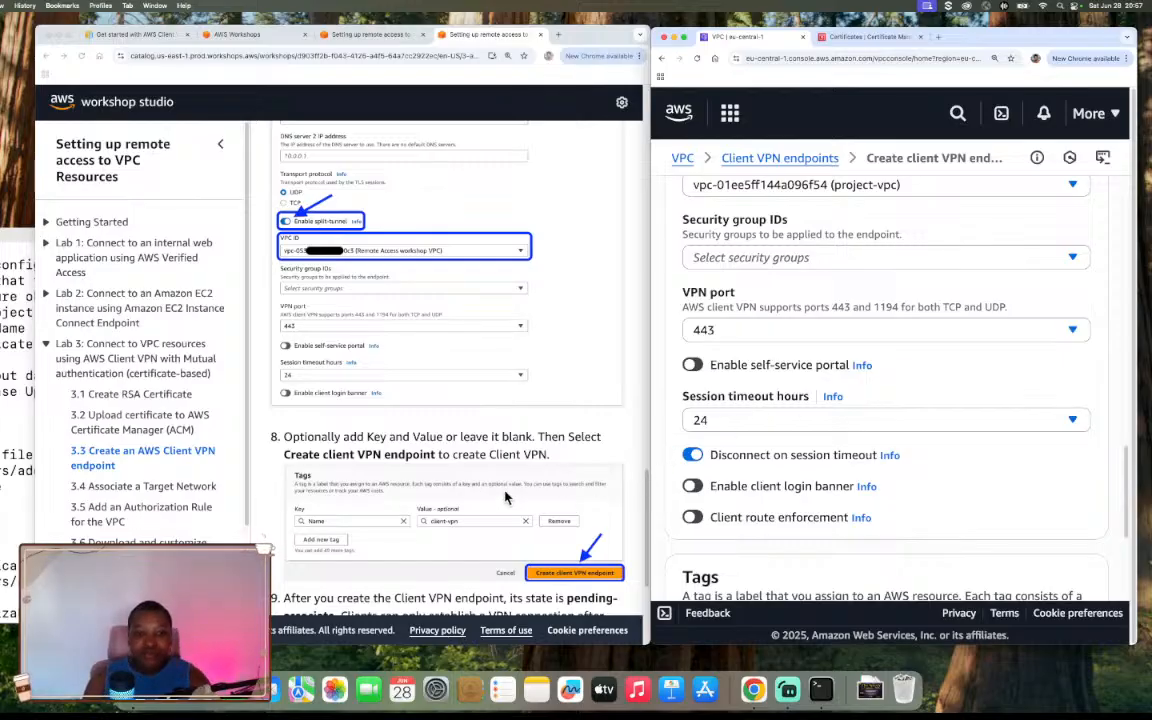
pyautogui.scroll(-1, 454, 441)
pyautogui.scroll(-5, 778, 495)
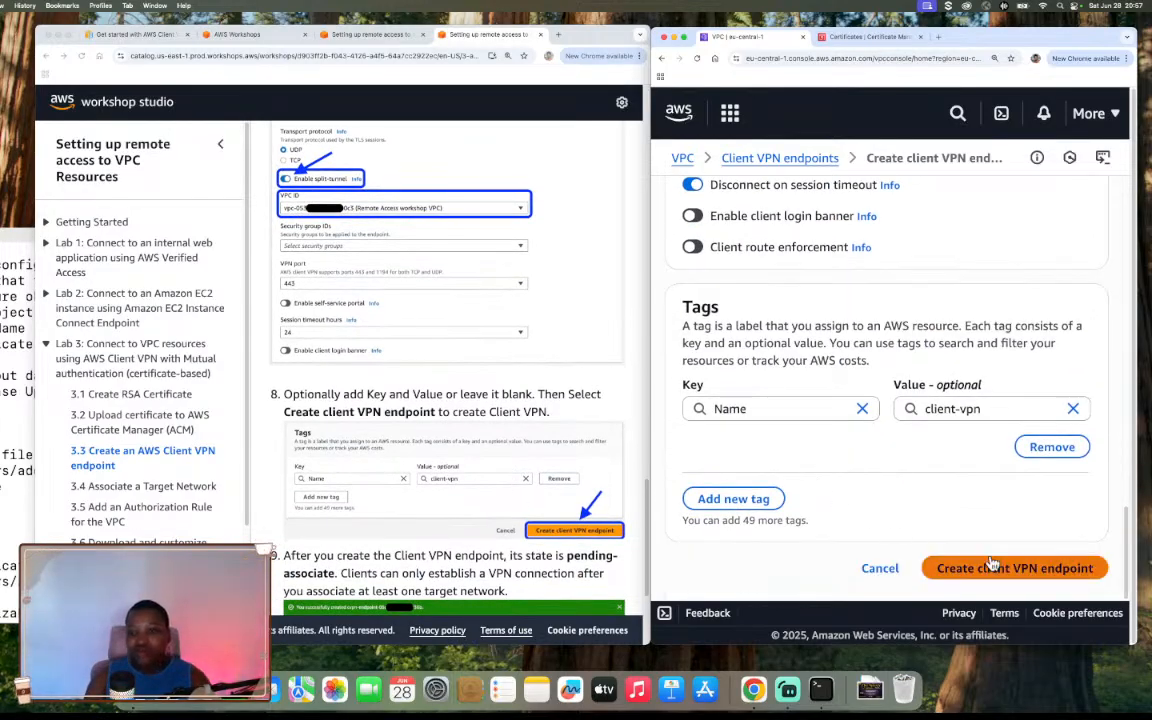
pyautogui.click(1041, 576)
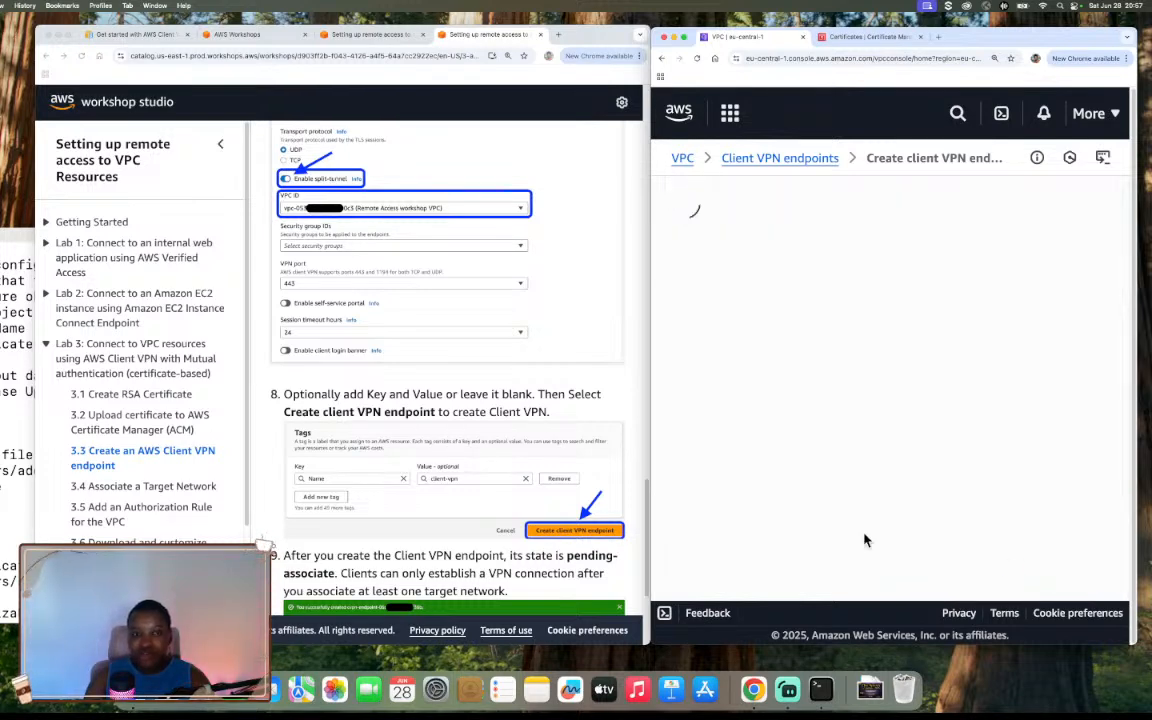
pyautogui.scroll(-2, 575, 459)
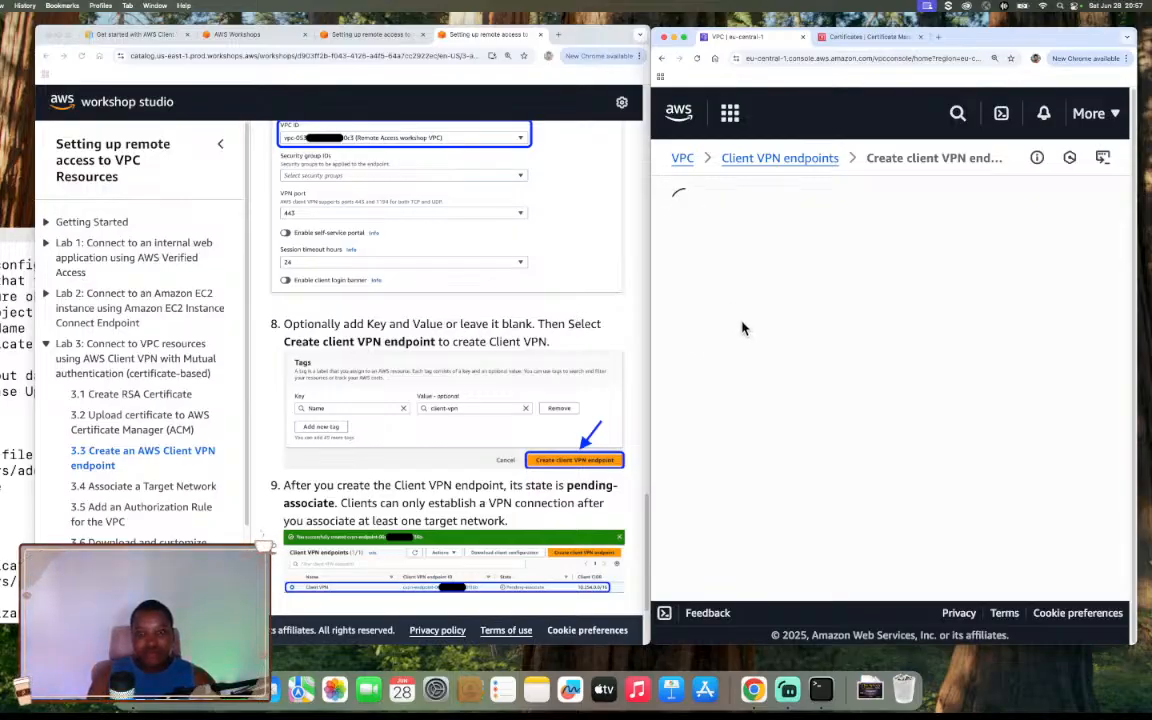
pyautogui.scroll(-3, 646, 391)
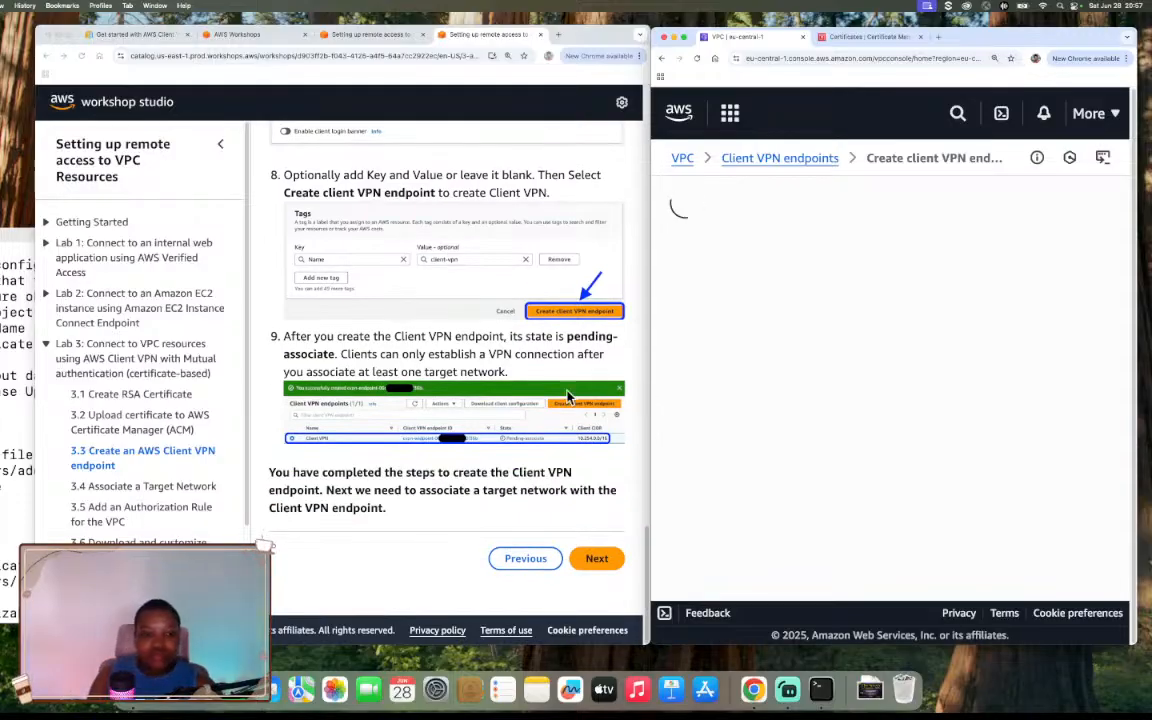
pyautogui.scroll(2, 567, 397)
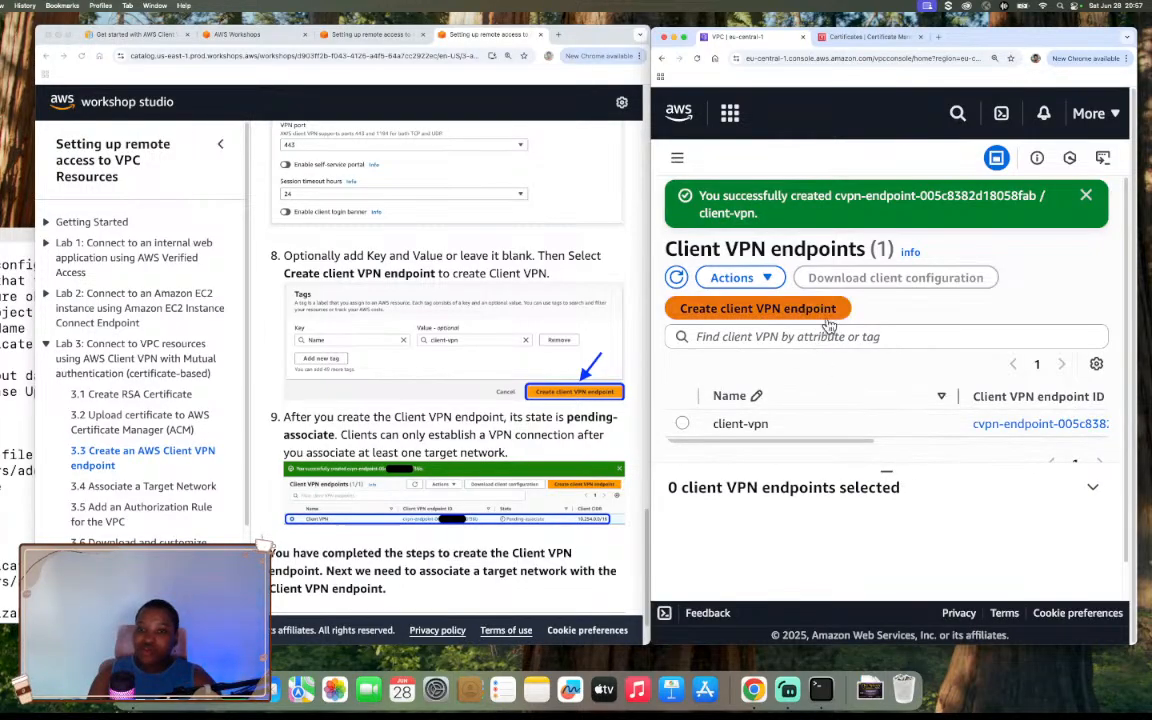
# Widen the AWS console window and examine the client-vpn endpoint's details, security groups, authorization rules and route table
pyautogui.moveTo(651, 336); pyautogui.dragTo(293, 336)
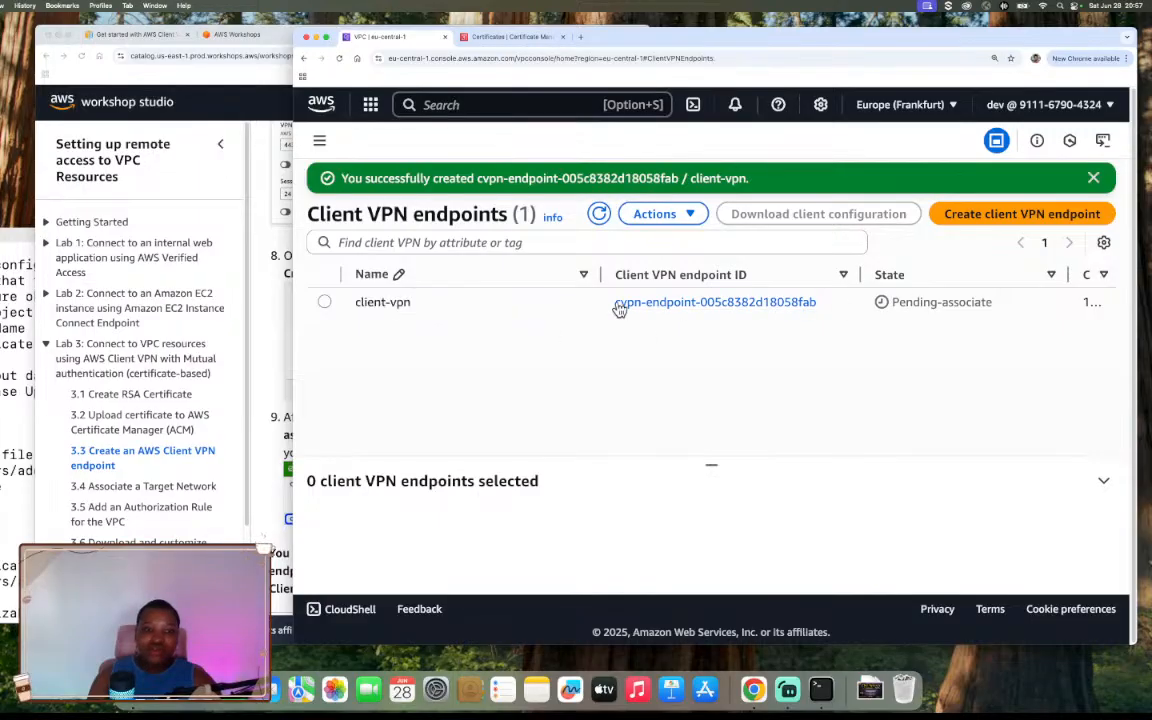
pyautogui.click(690, 303)
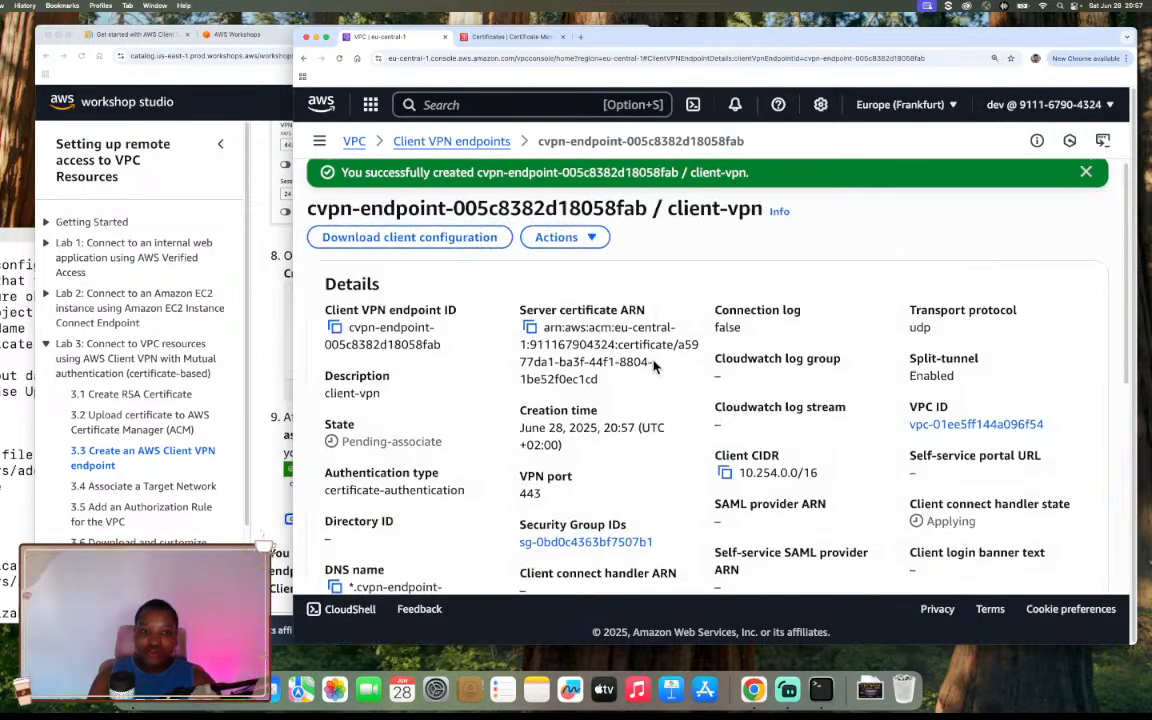
pyautogui.scroll(-3, 653, 367)
pyautogui.scroll(1, 653, 367)
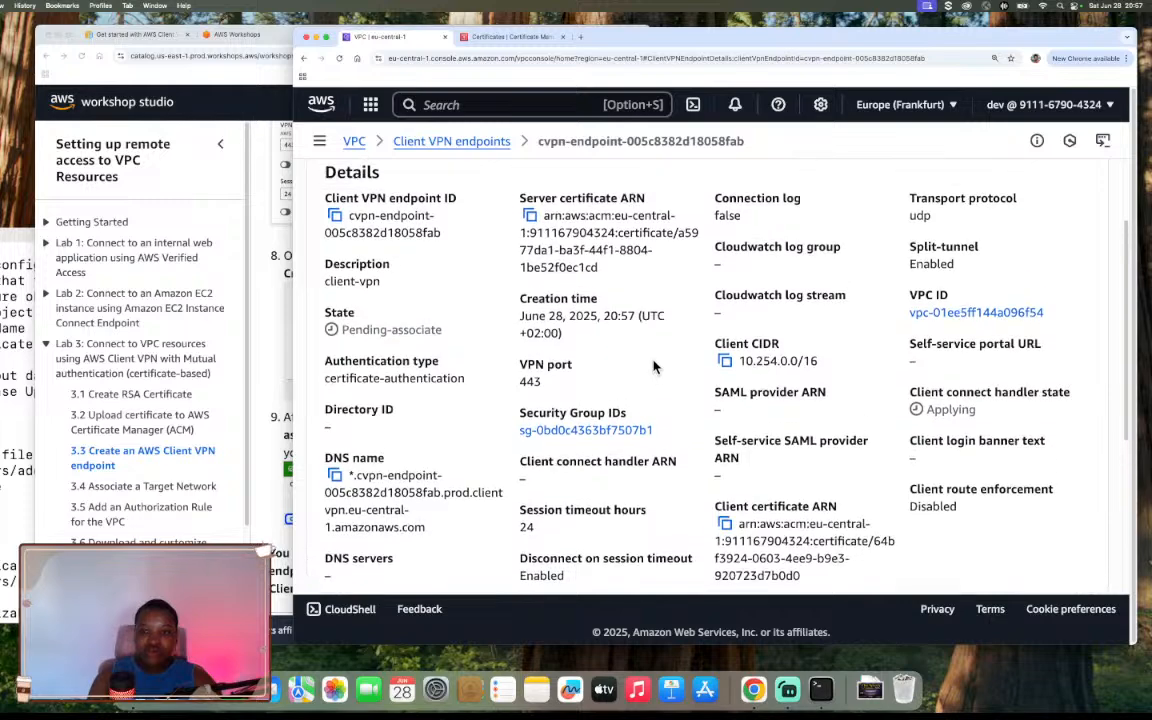
pyautogui.scroll(-1, 653, 367)
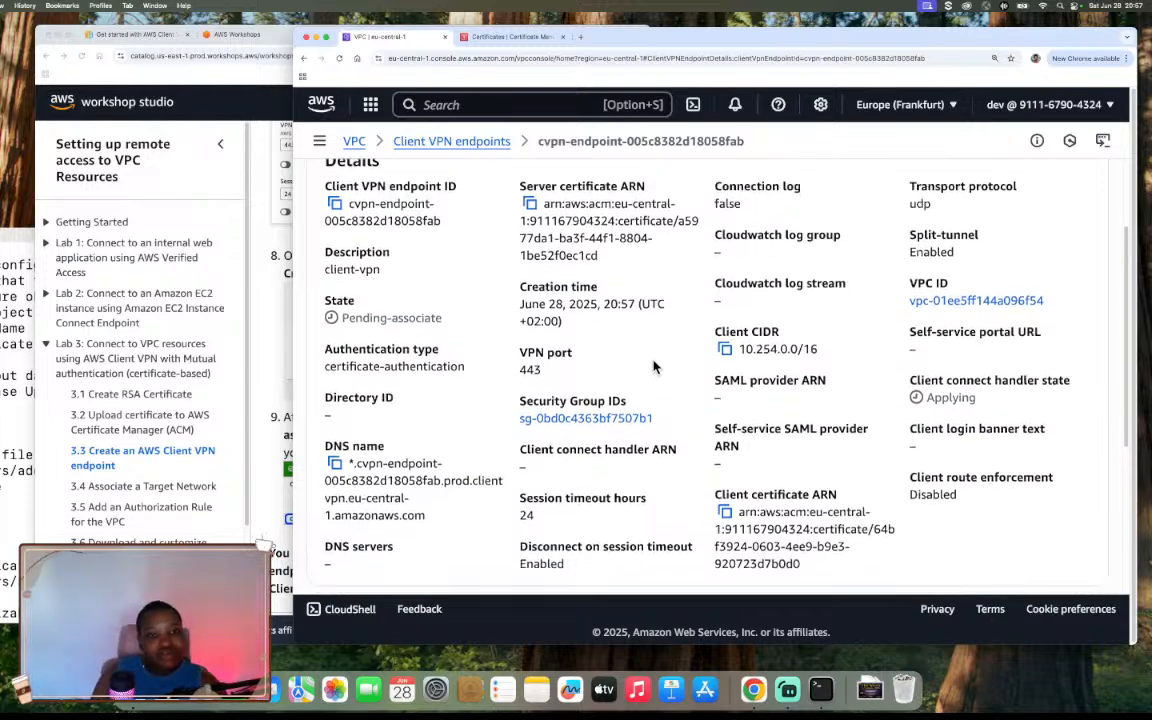
pyautogui.scroll(-2, 653, 367)
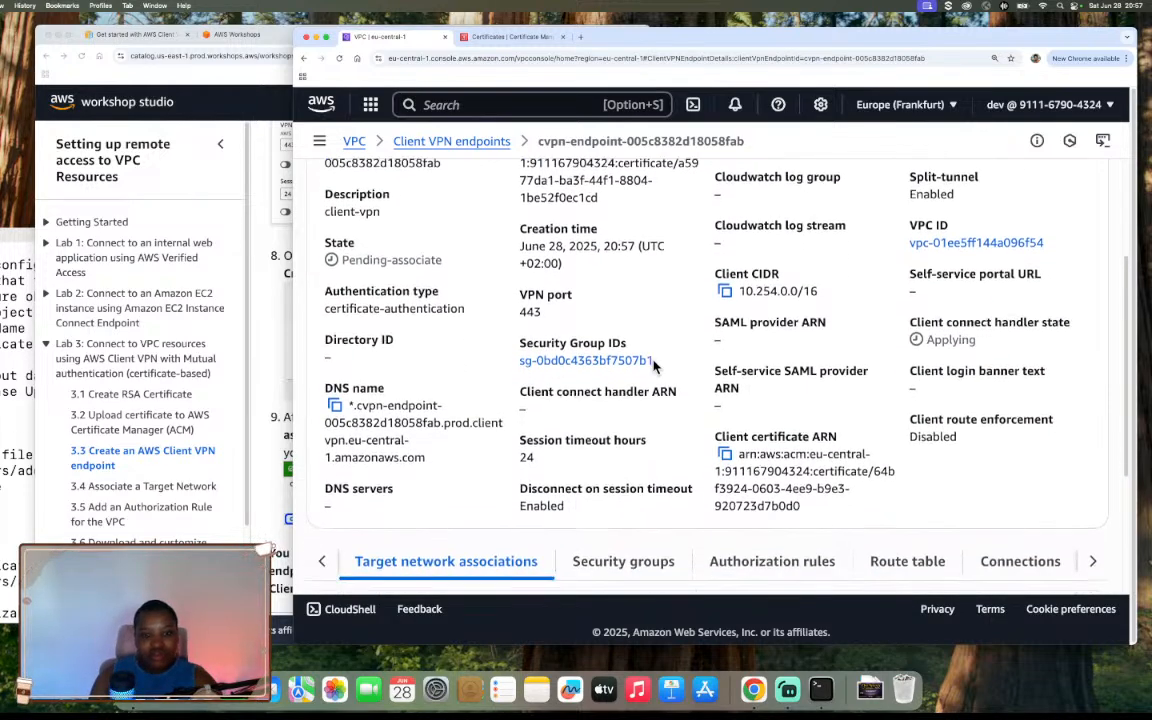
pyautogui.scroll(-4, 653, 367)
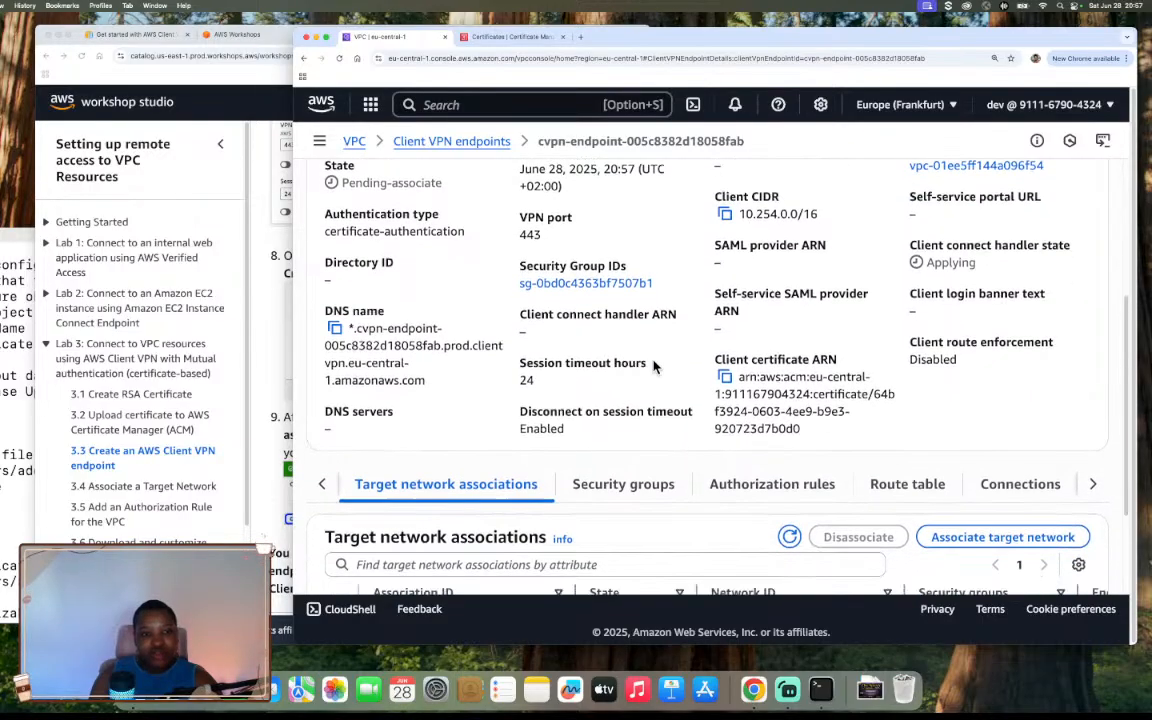
pyautogui.scroll(-4, 653, 362)
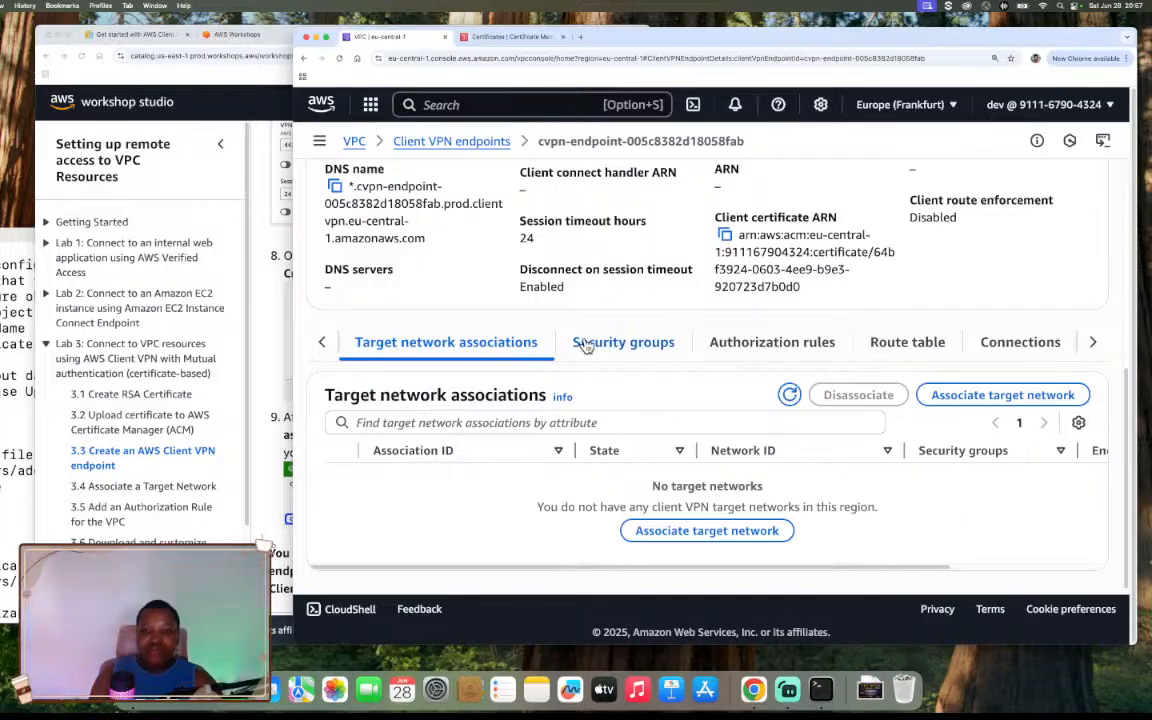
pyautogui.click(624, 345)
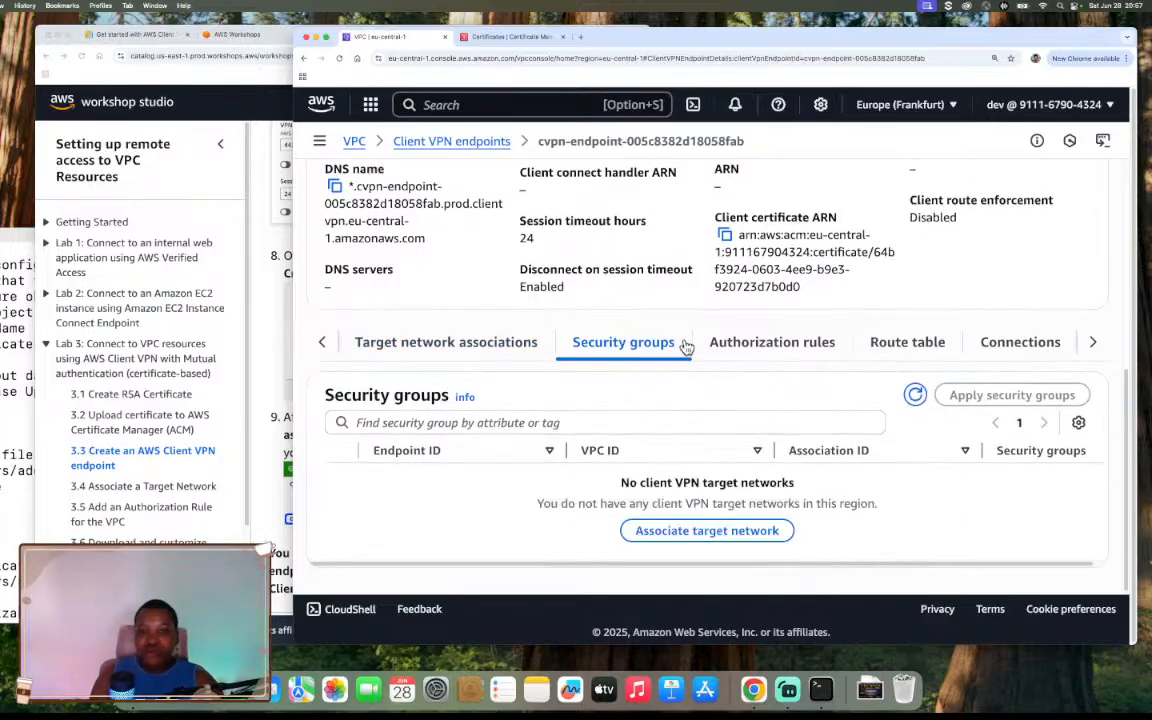
pyautogui.click(768, 345)
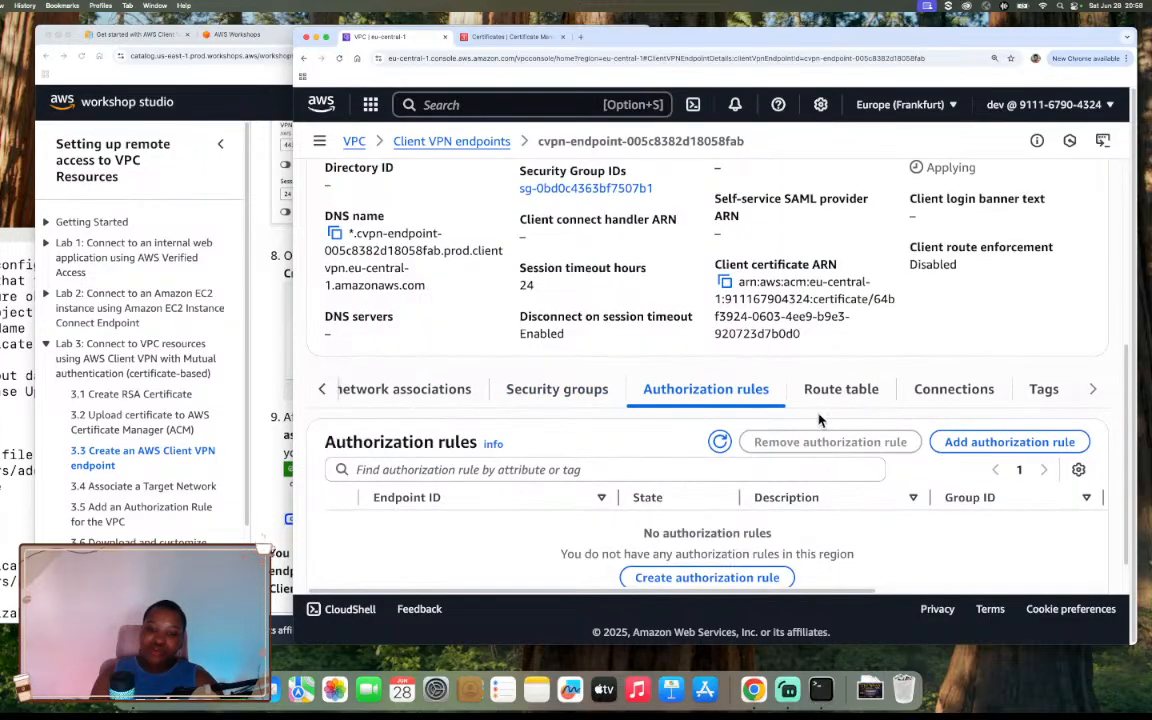
pyautogui.click(862, 392)
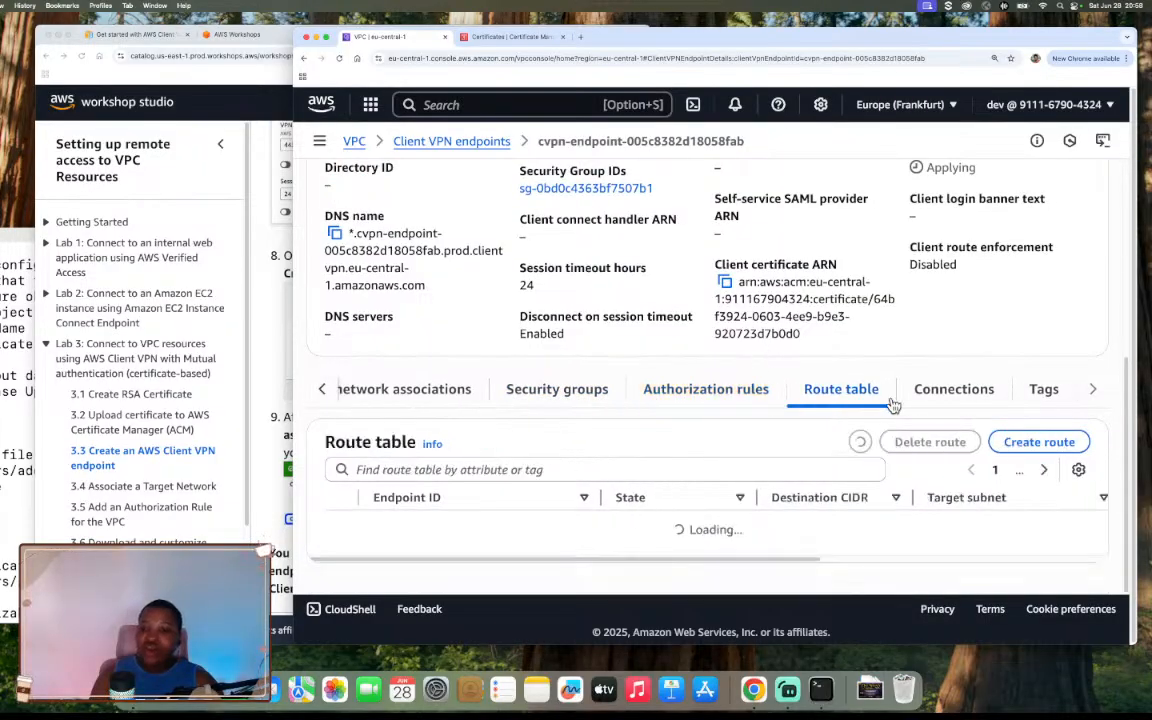
# Associate the Client VPN subnet in eu-central-1a (subnet-0dc844ce7206bcc79) of project-vpc with the client-vpn endpoint as a target network
pyautogui.click(405, 389)
pyautogui.scroll(-1, 599, 501)
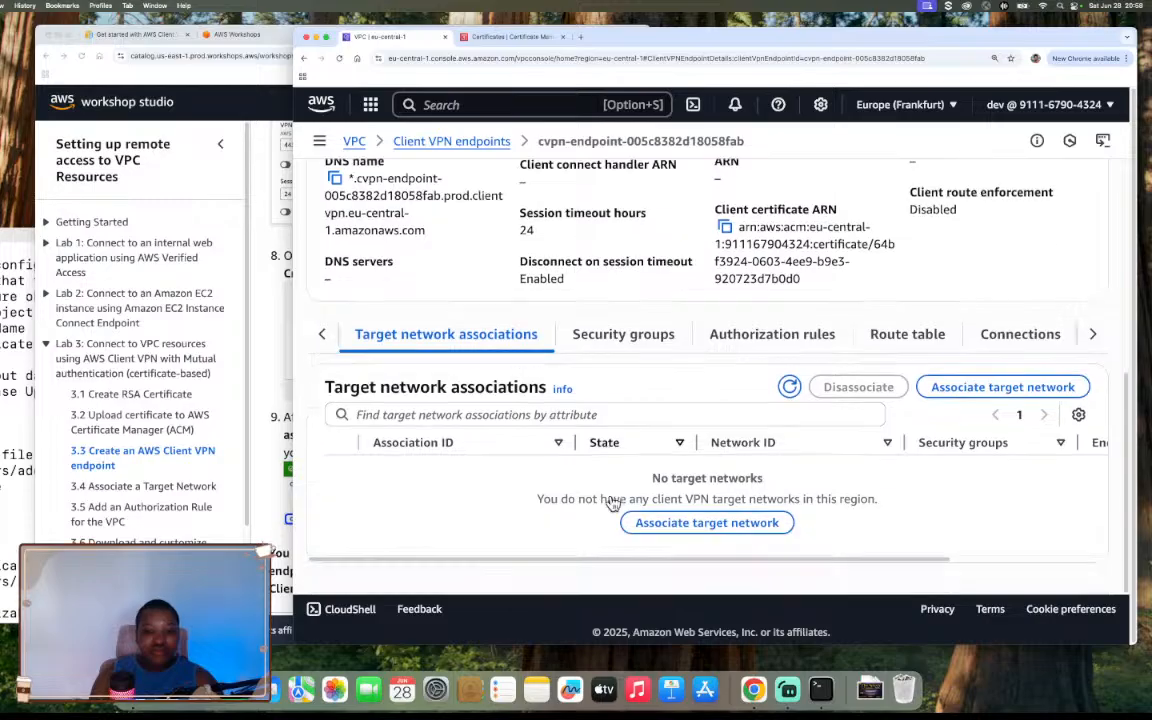
pyautogui.click(676, 527)
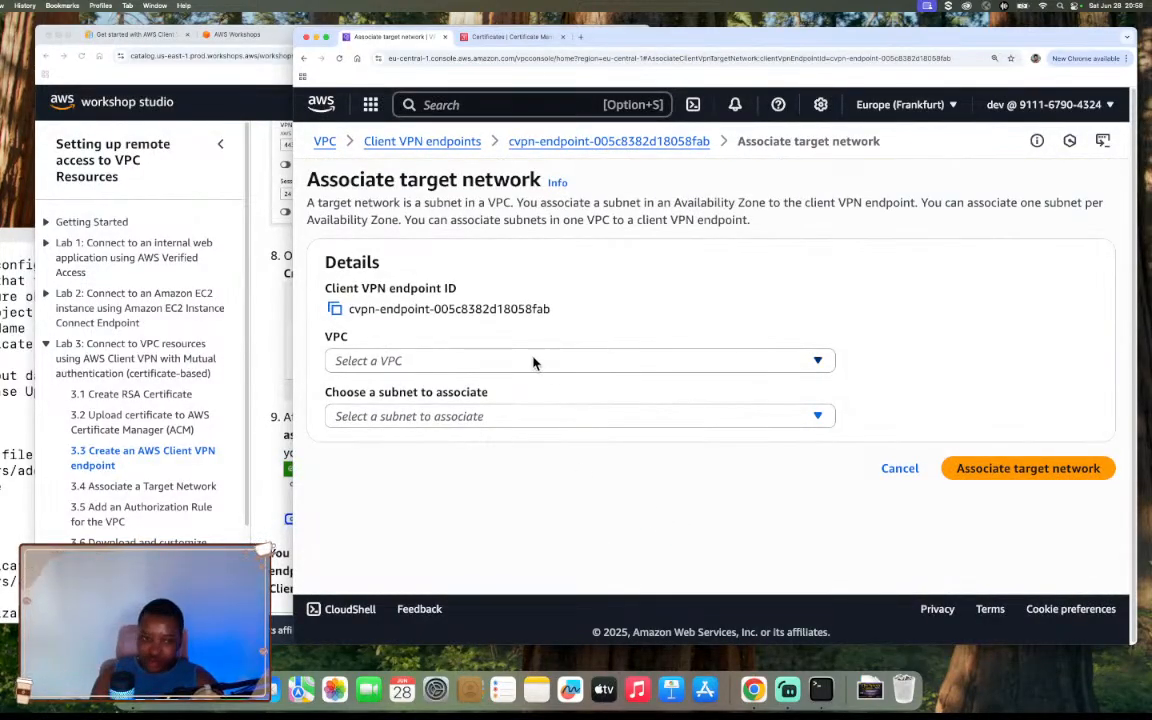
pyautogui.click(540, 362)
pyautogui.click(506, 413)
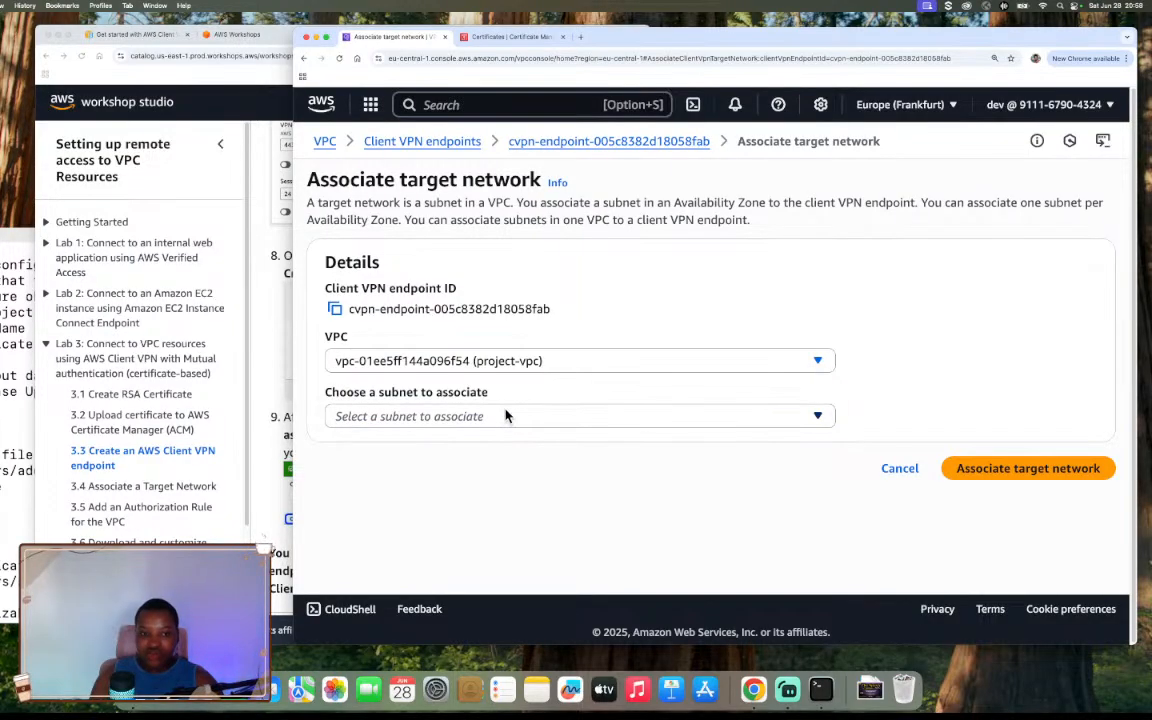
pyautogui.click(506, 416)
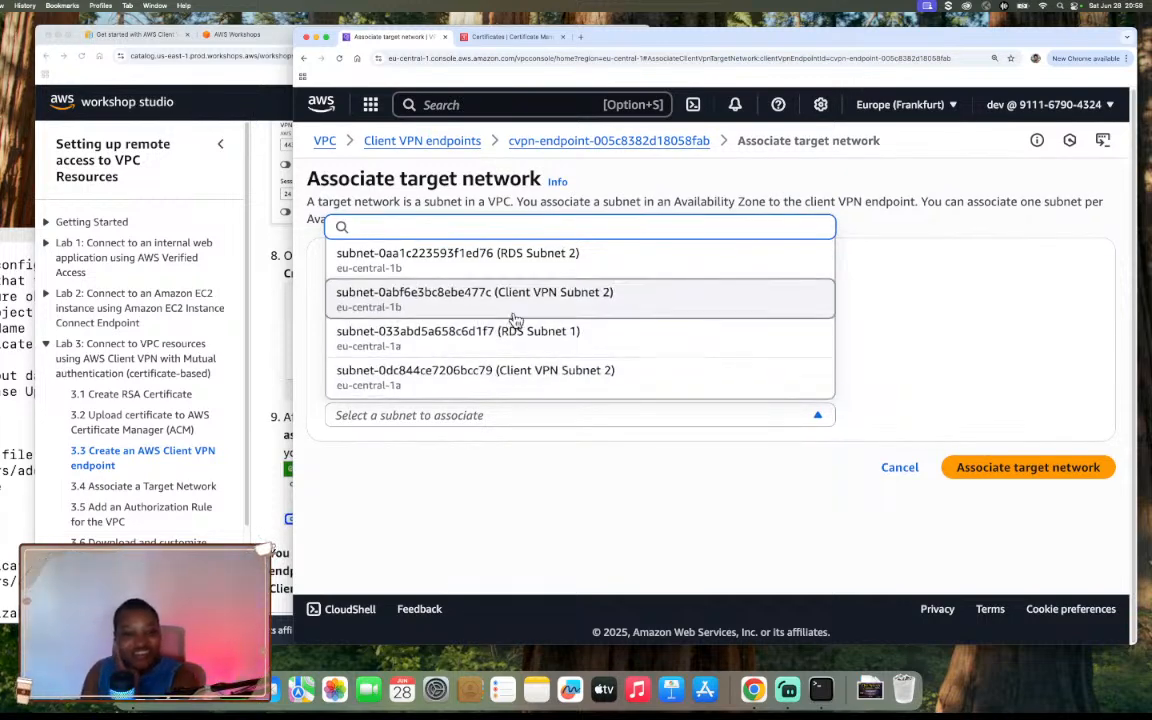
pyautogui.click(561, 373)
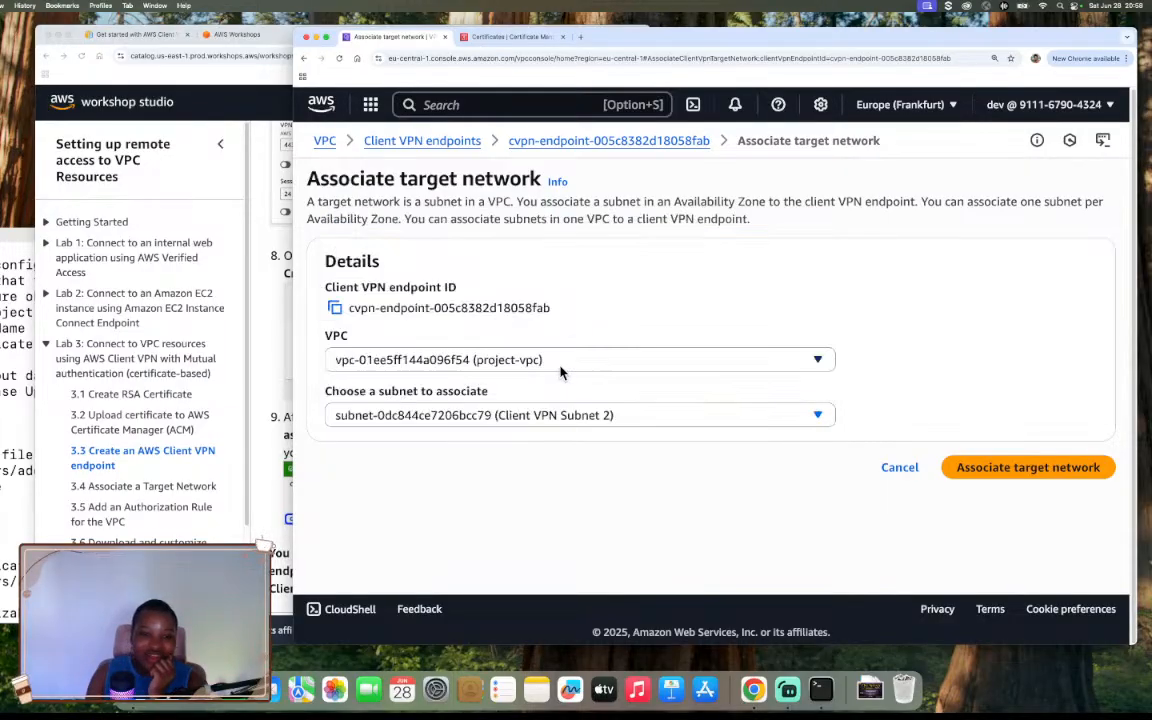
pyautogui.click(1000, 469)
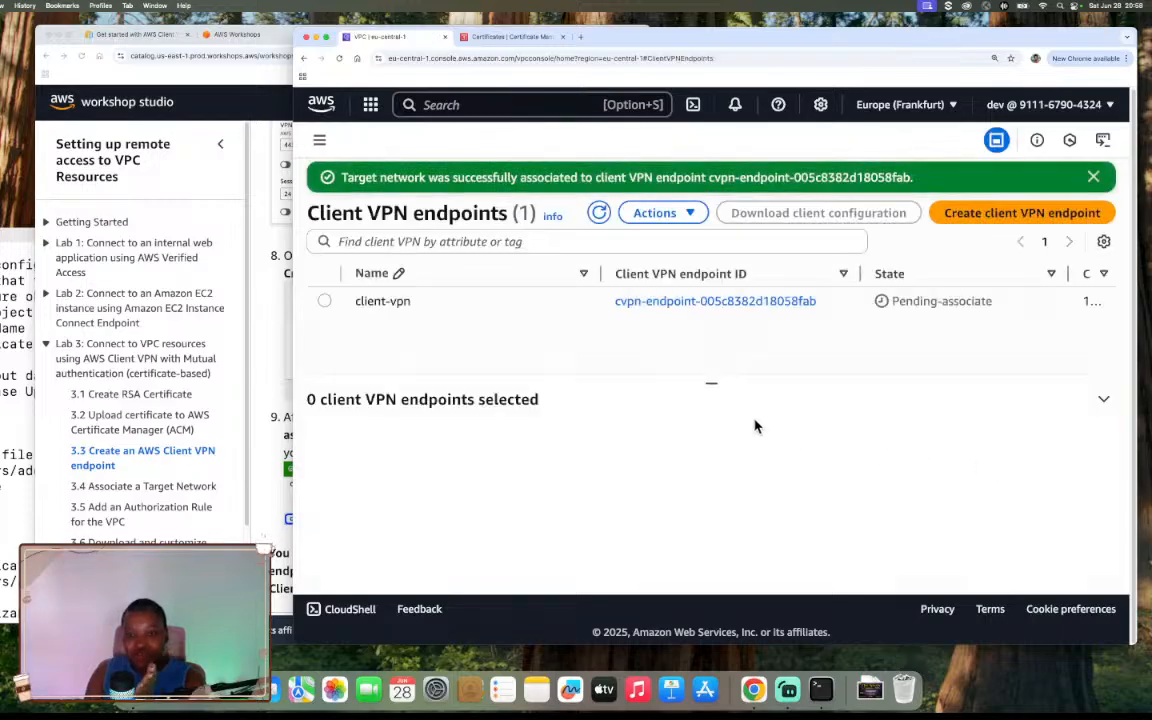
# Associate Client VPN Subnet 2 in eu-central-1b (subnet-0abf6e3bc8ebe477c) of project-vpc as another target network of the client-vpn endpoint
pyautogui.click(679, 302)
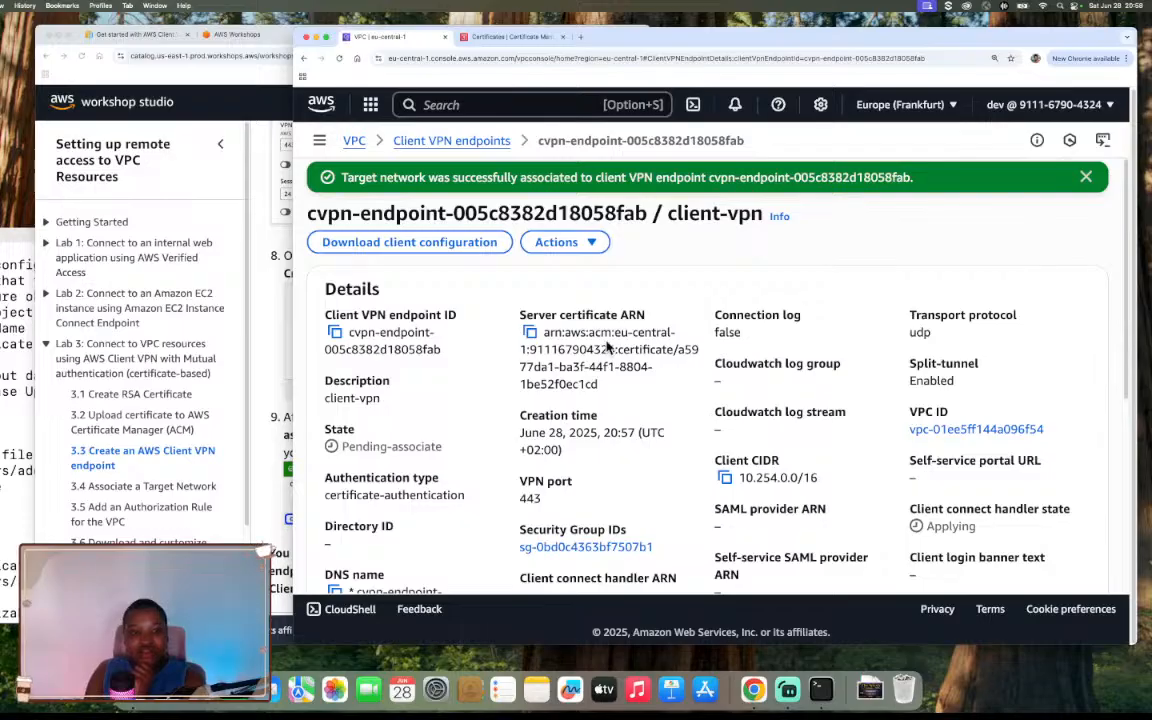
pyautogui.scroll(-5, 607, 346)
pyautogui.click(995, 454)
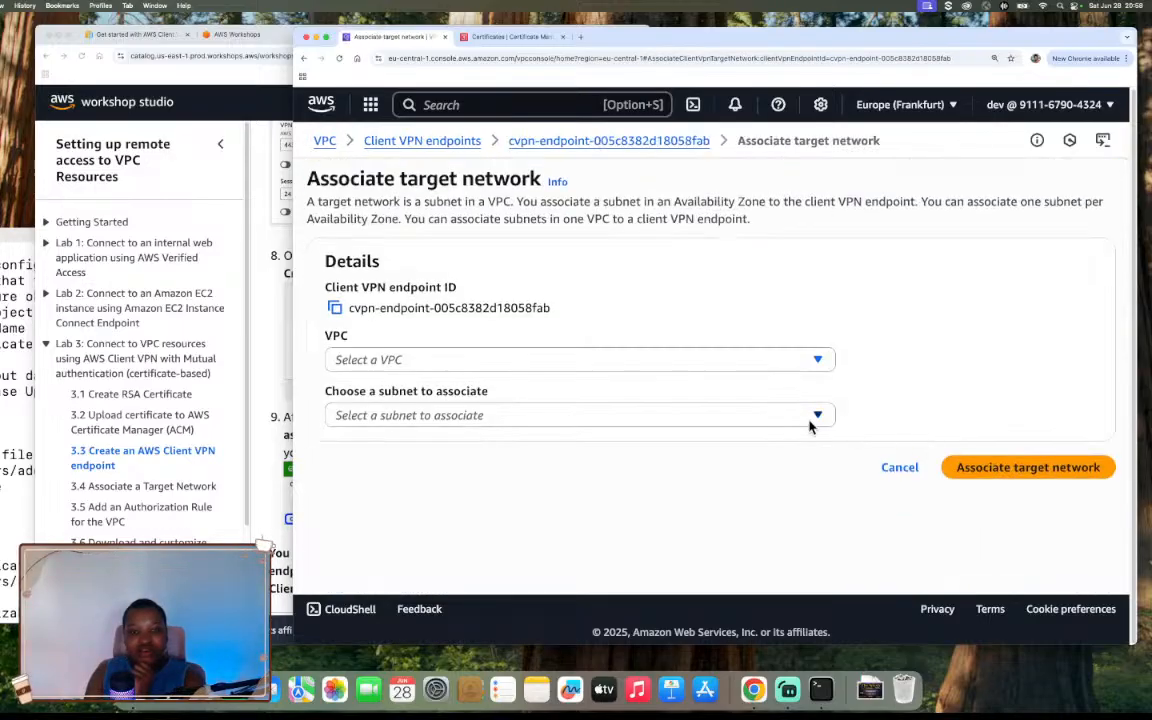
pyautogui.click(600, 362)
pyautogui.click(480, 409)
pyautogui.click(545, 415)
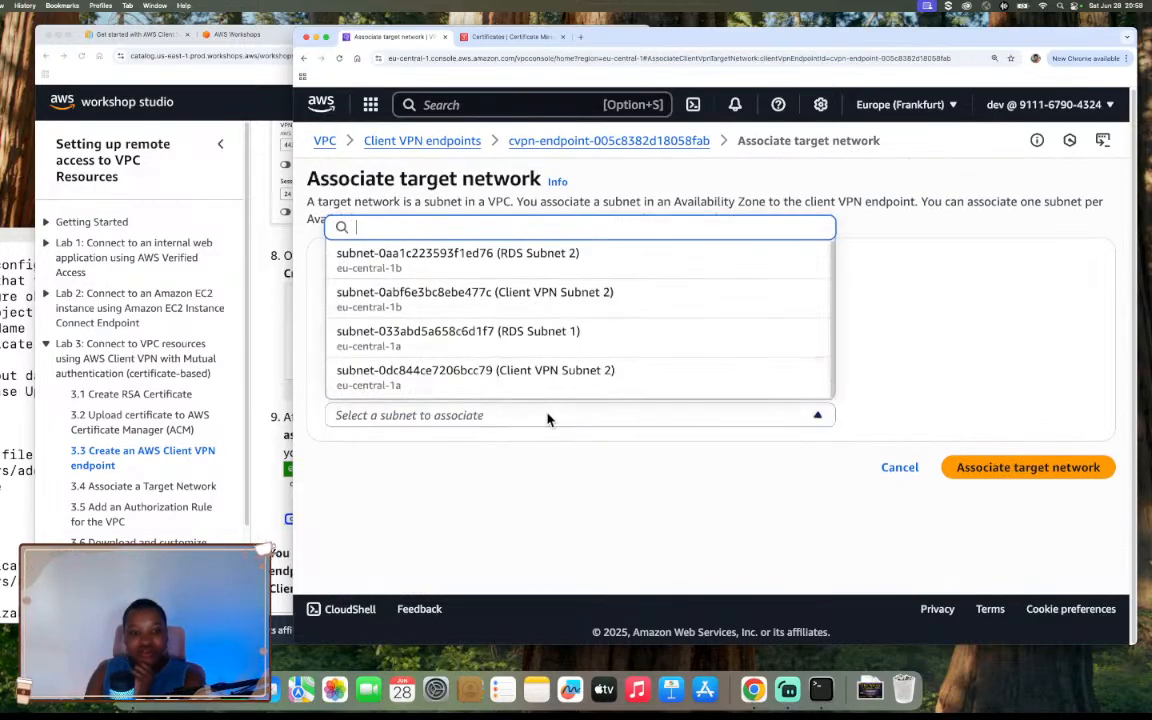
pyautogui.click(597, 300)
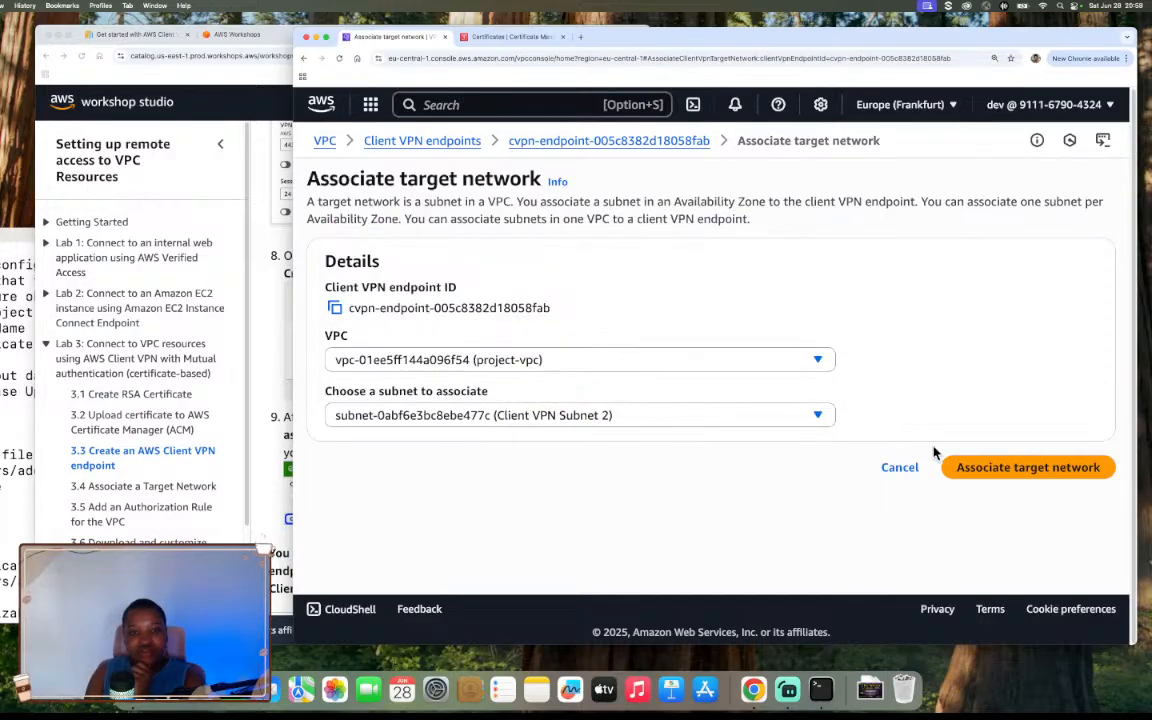
pyautogui.click(998, 464)
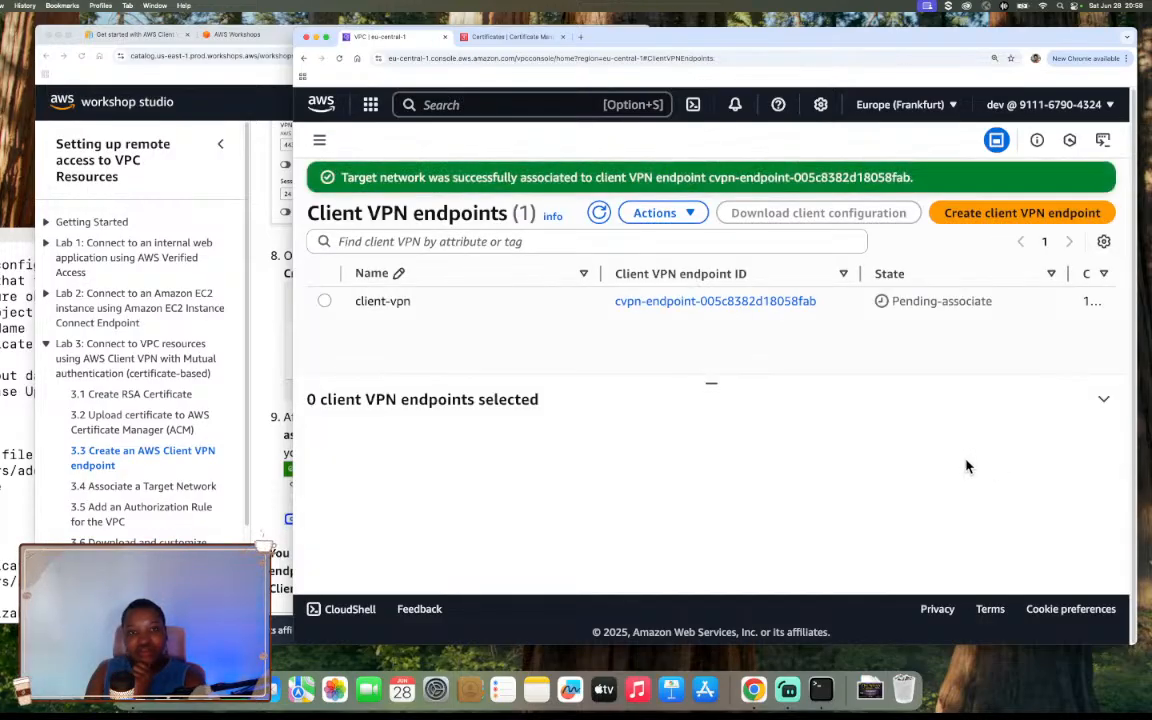
# Rename the eu-central-1a subnet subnet-0dc844ce7206bcc79, reached from the client-vpn endpoint's target network associations, to Client VPN Subnet 1
pyautogui.click(689, 301)
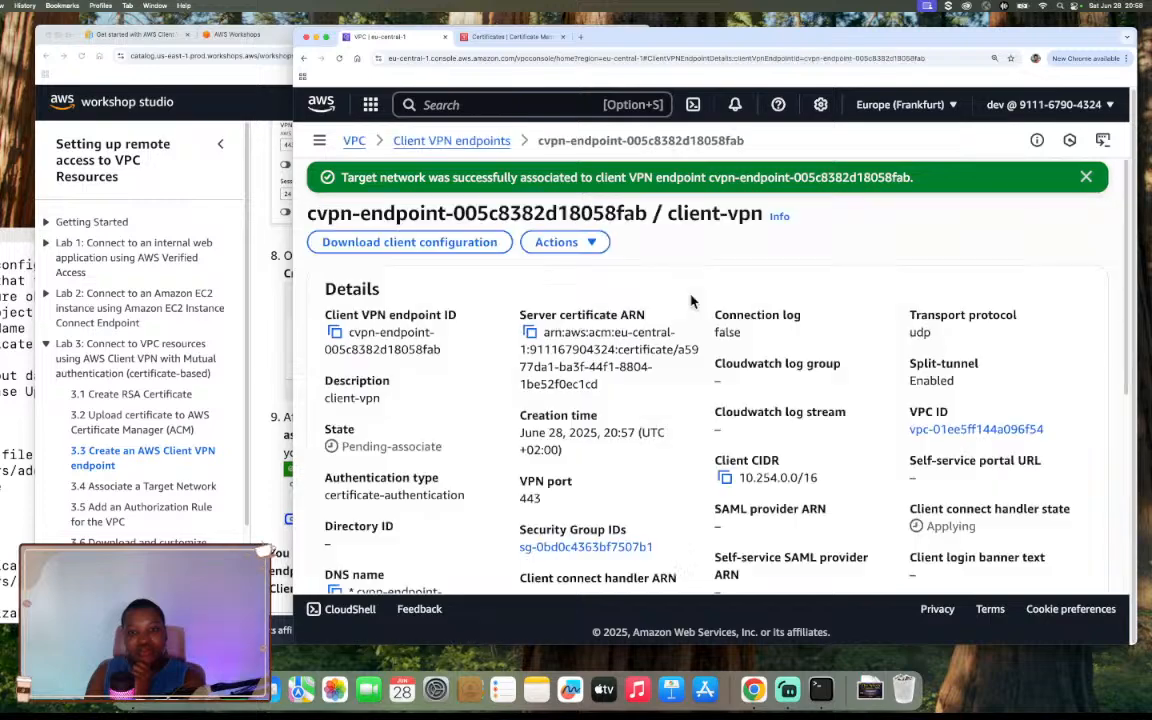
pyautogui.scroll(-5, 651, 428)
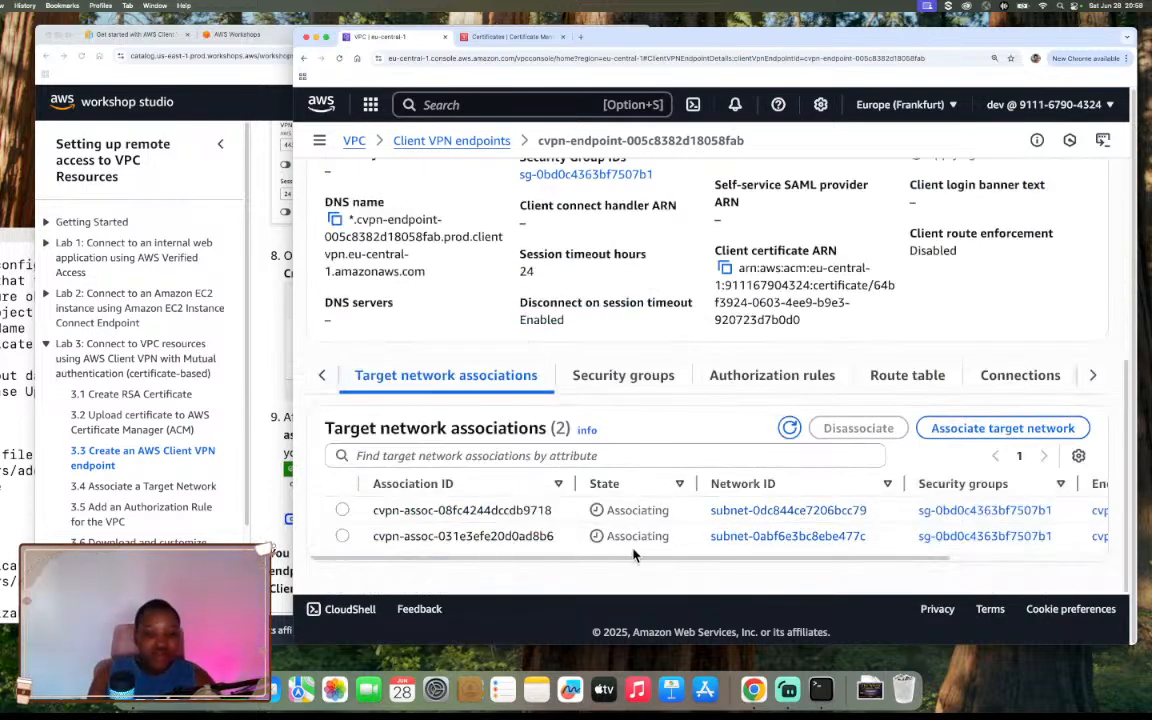
pyautogui.click(823, 511)
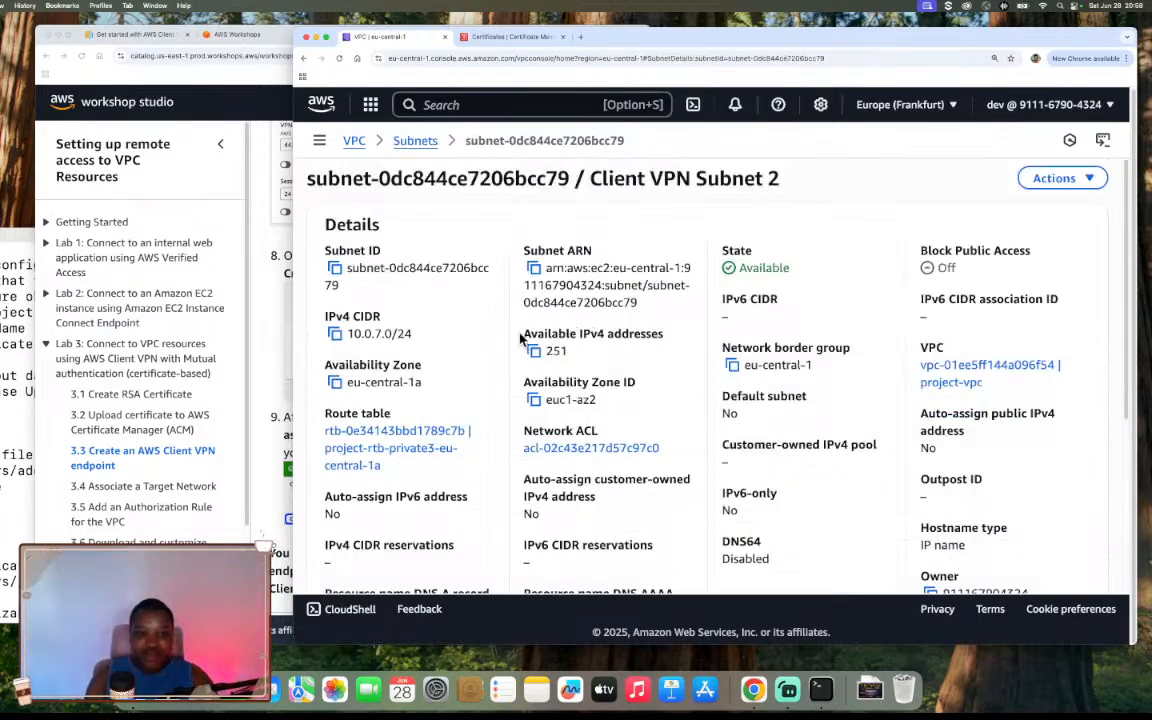
pyautogui.click(414, 140)
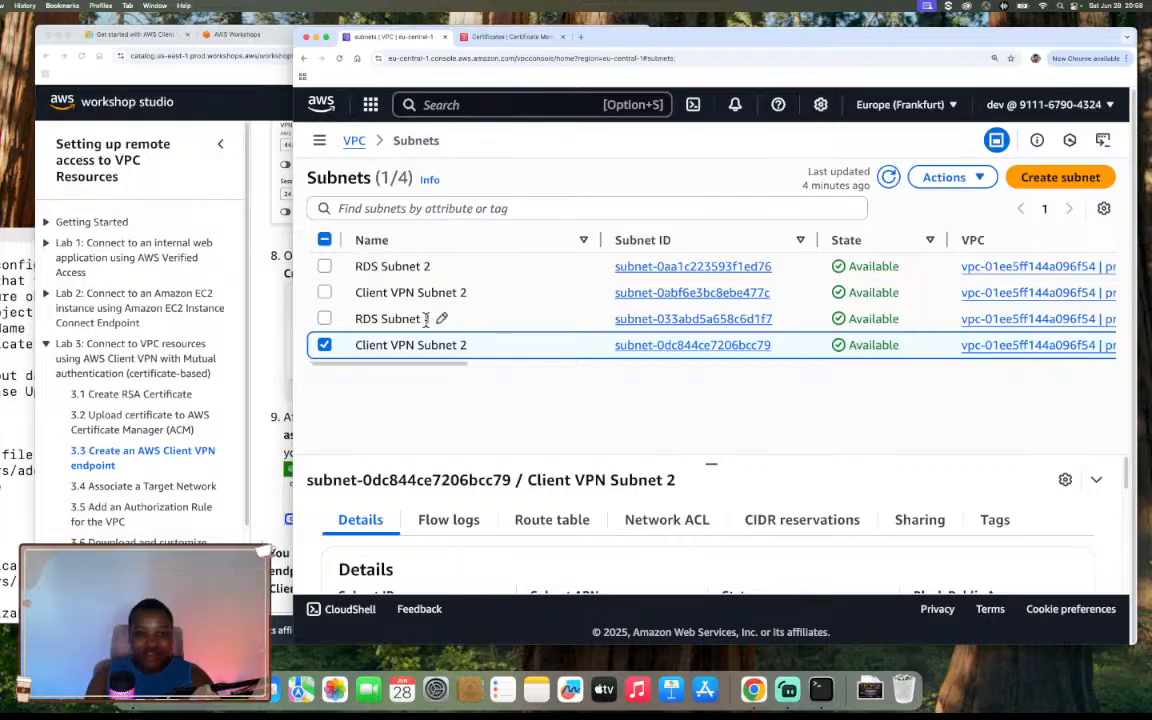
pyautogui.click(478, 345)
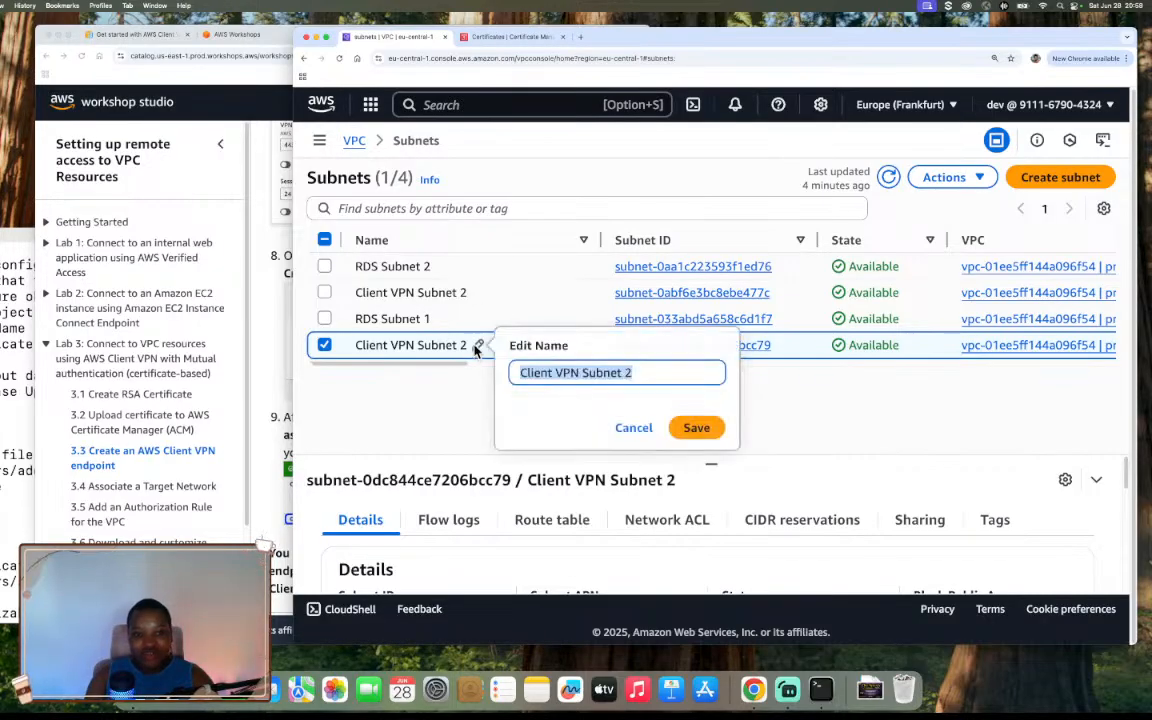
pyautogui.click(651, 375)
pyautogui.write('1')
pyautogui.click(682, 428)
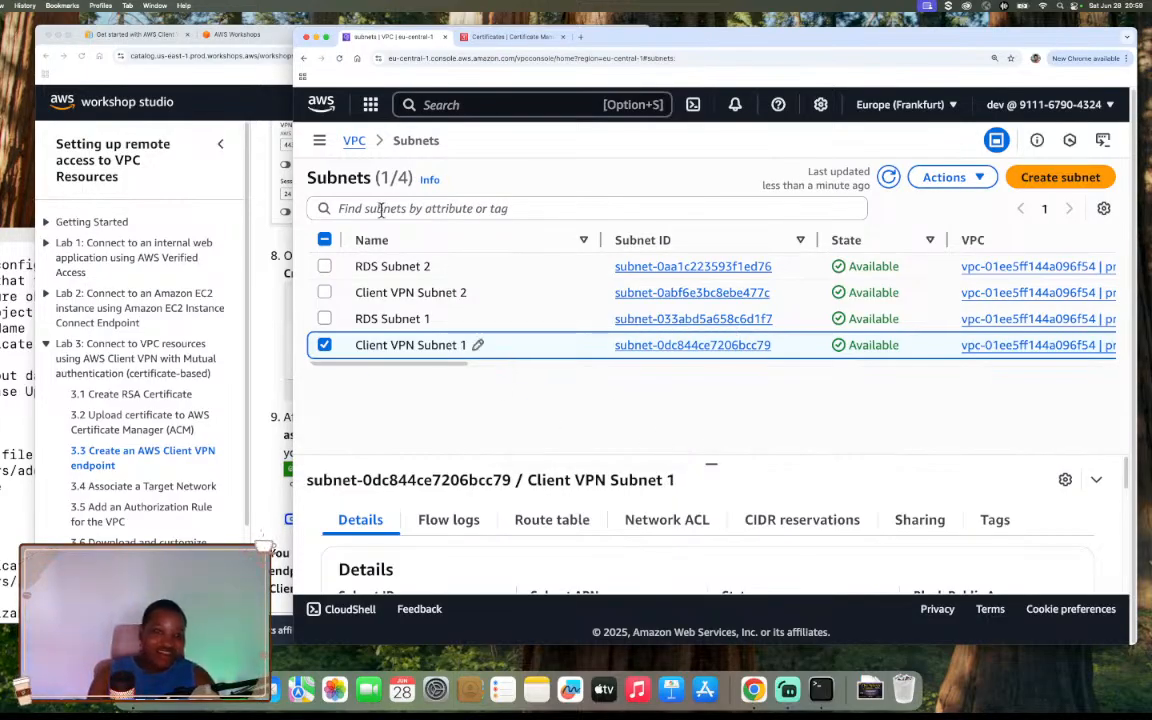
# Return to the client-vpn endpoint's details and refresh its target network associations to check their state
pyautogui.click(305, 59)
pyautogui.click(305, 59)
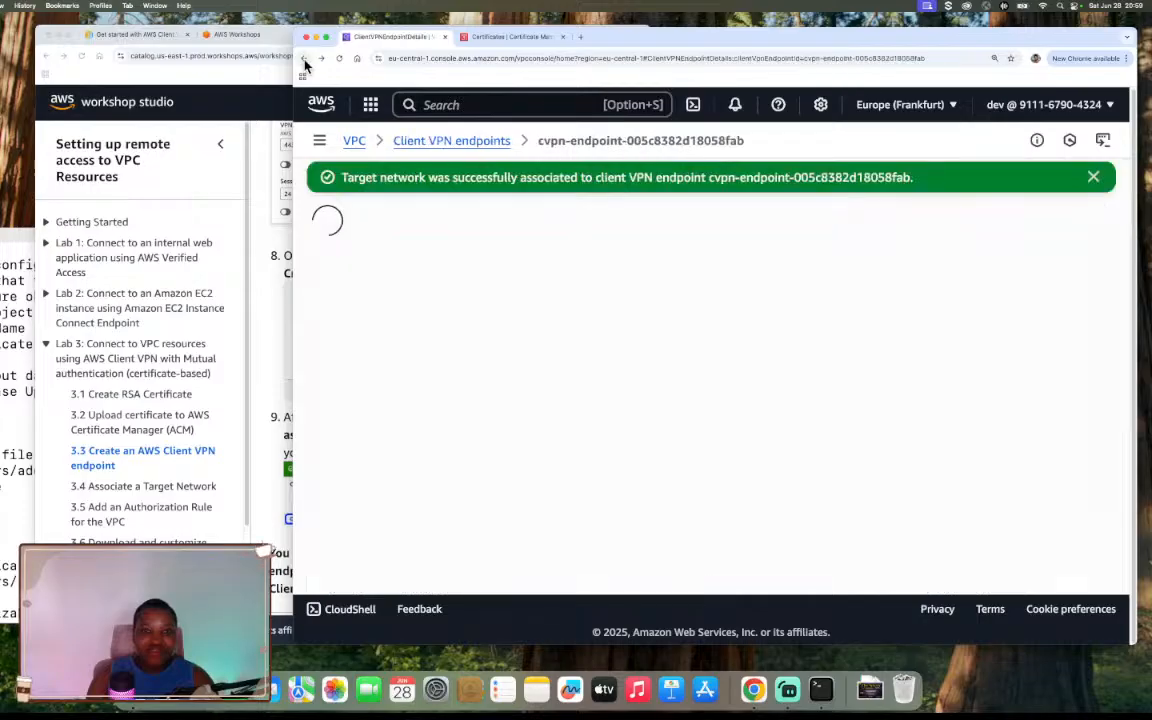
pyautogui.scroll(-5, 480, 250)
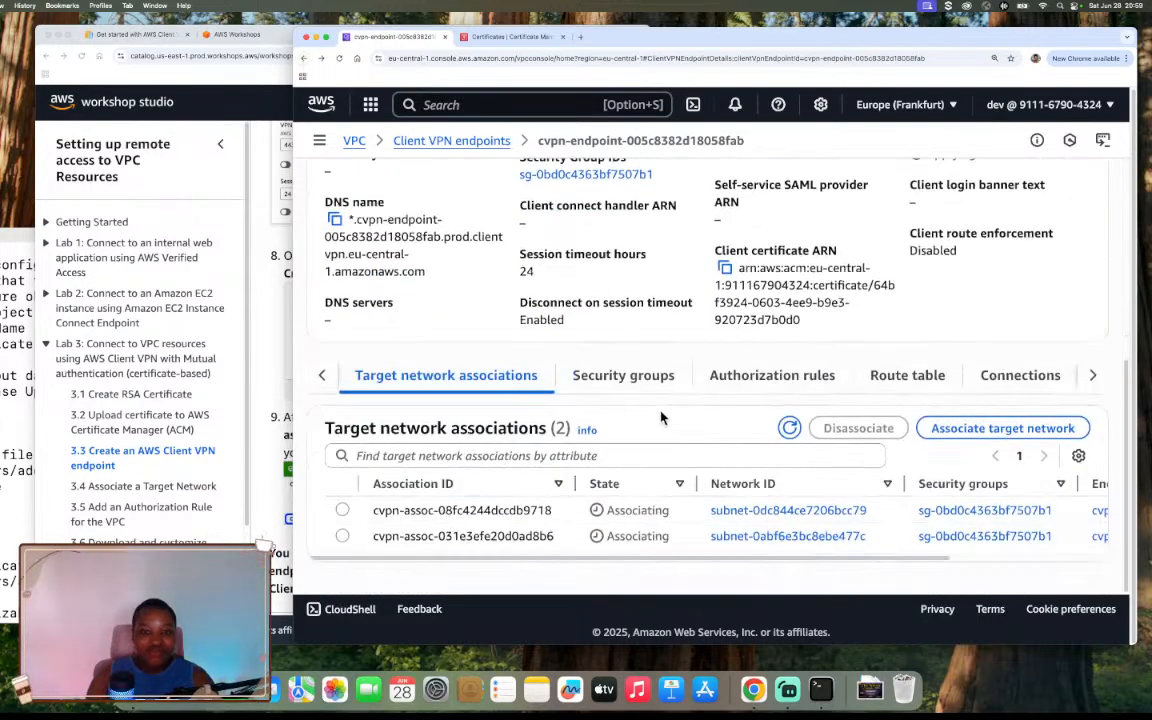
pyautogui.click(790, 428)
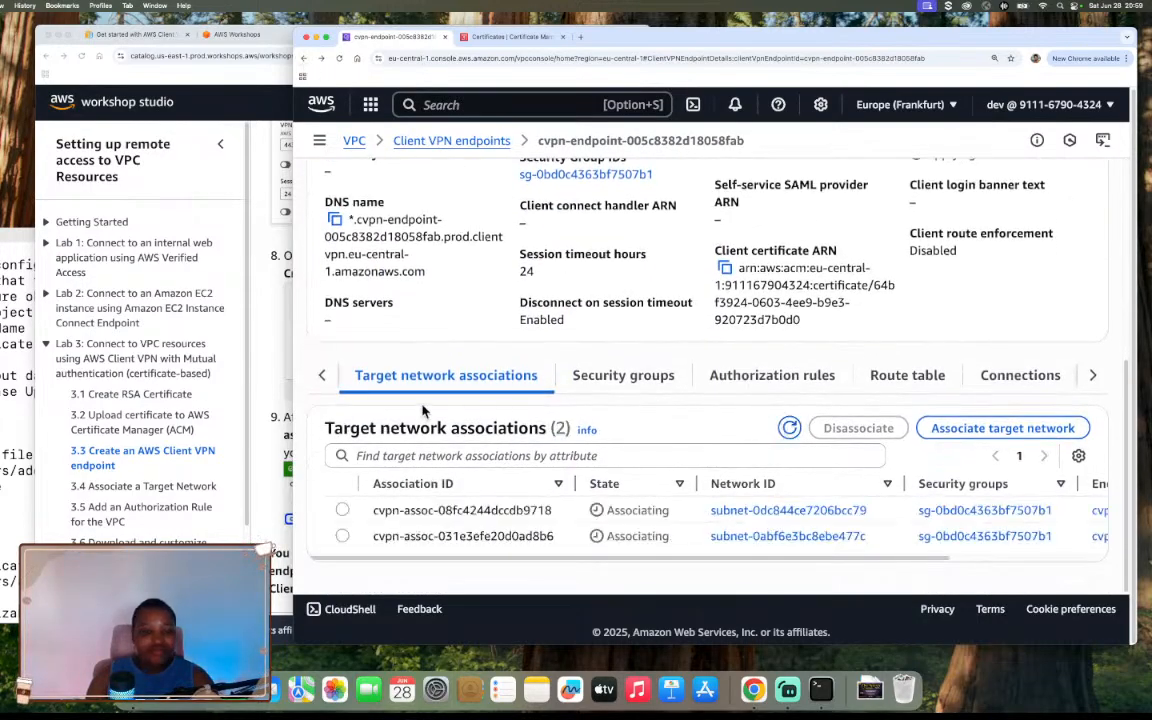
# Switch to the workshop guide, widen its window, and read section 3.4 Associate a Target Network through the notes on subnet association
pyautogui.click(245, 296)
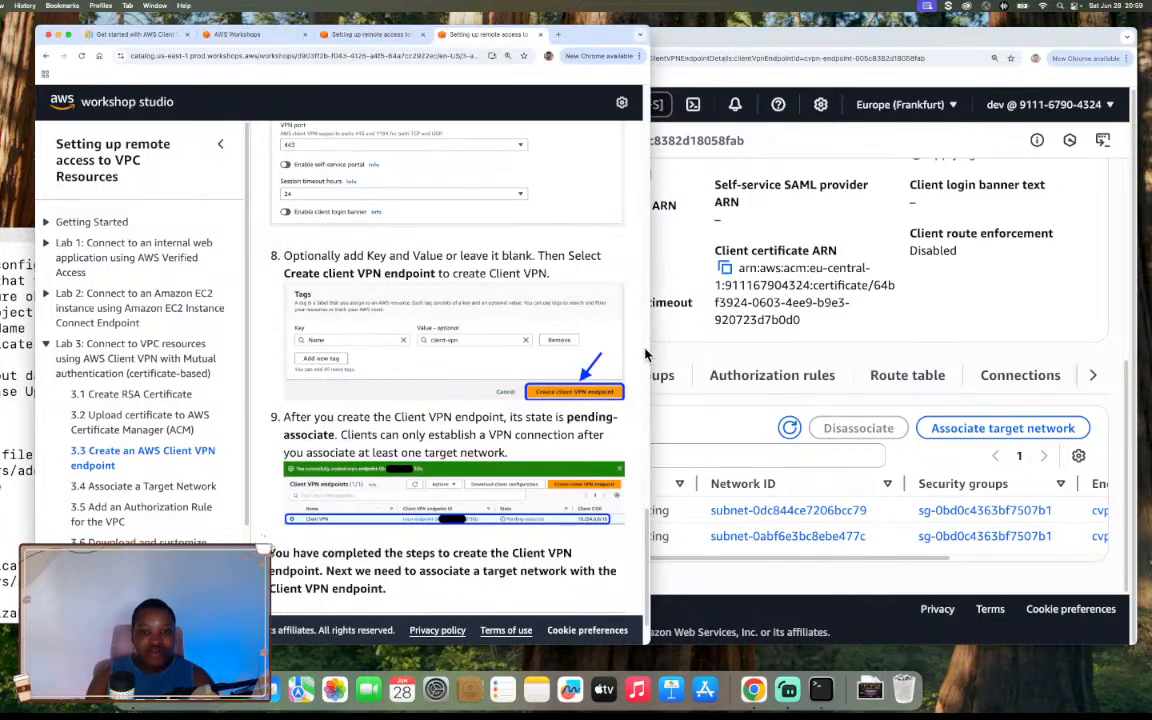
pyautogui.moveTo(650, 350); pyautogui.dragTo(745, 346)
pyautogui.scroll(-5, 617, 404)
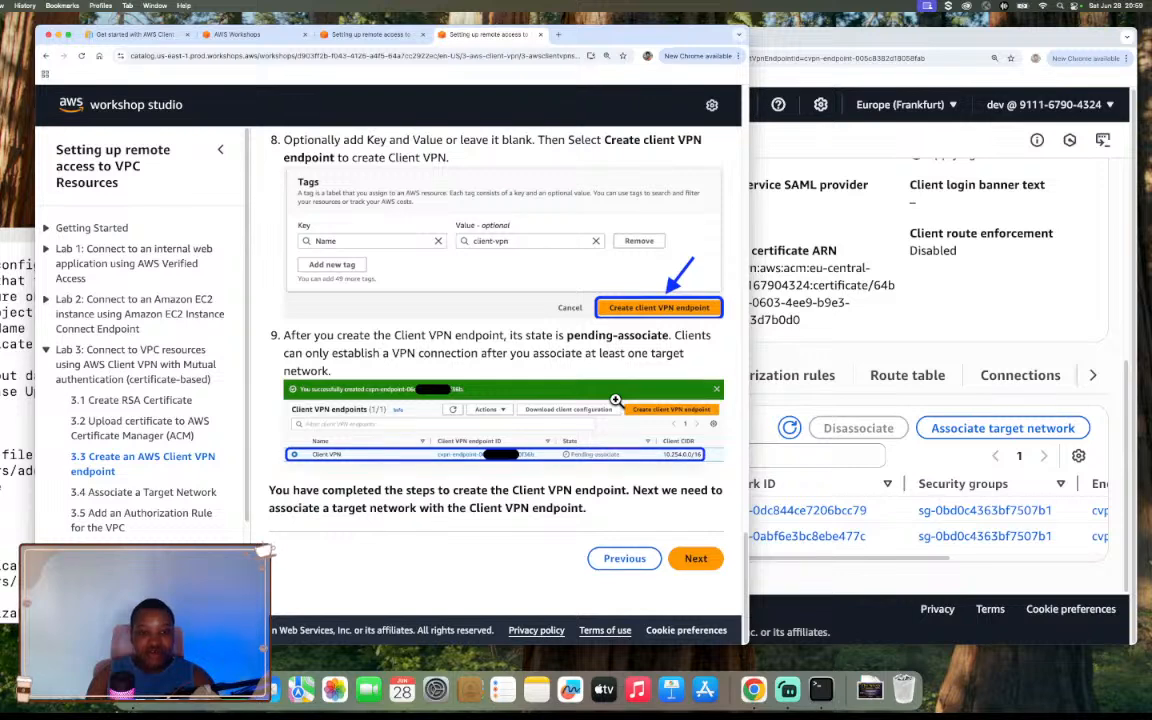
pyautogui.click(697, 561)
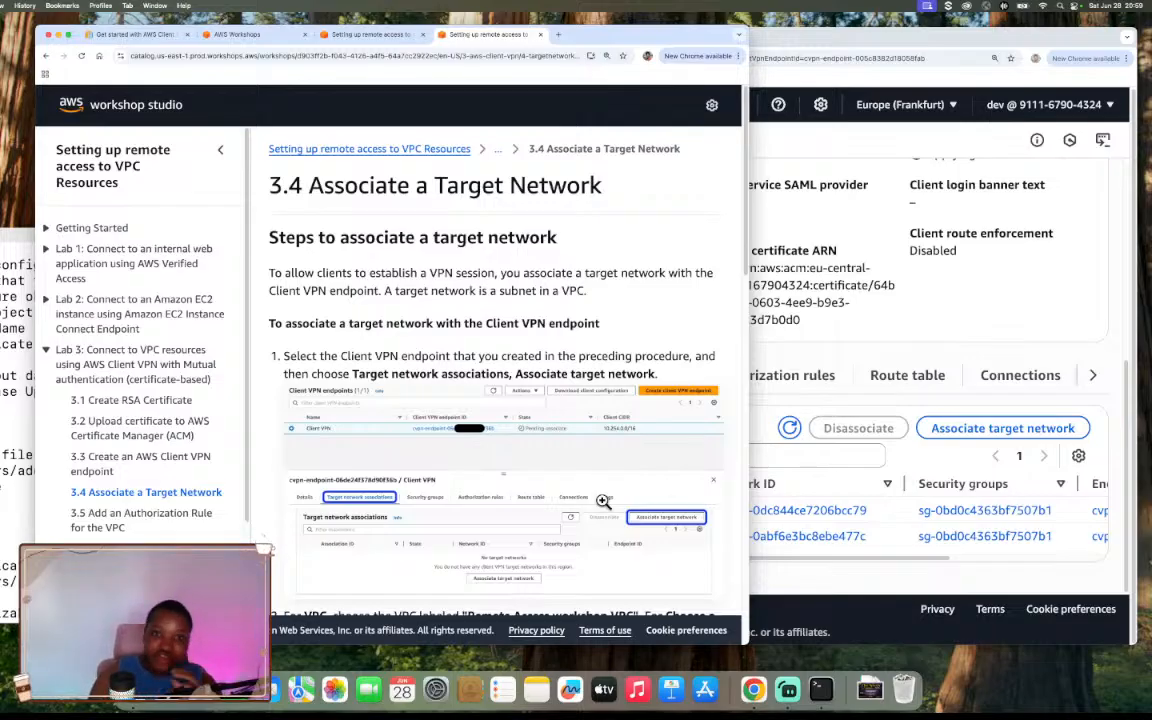
pyautogui.scroll(-1, 603, 501)
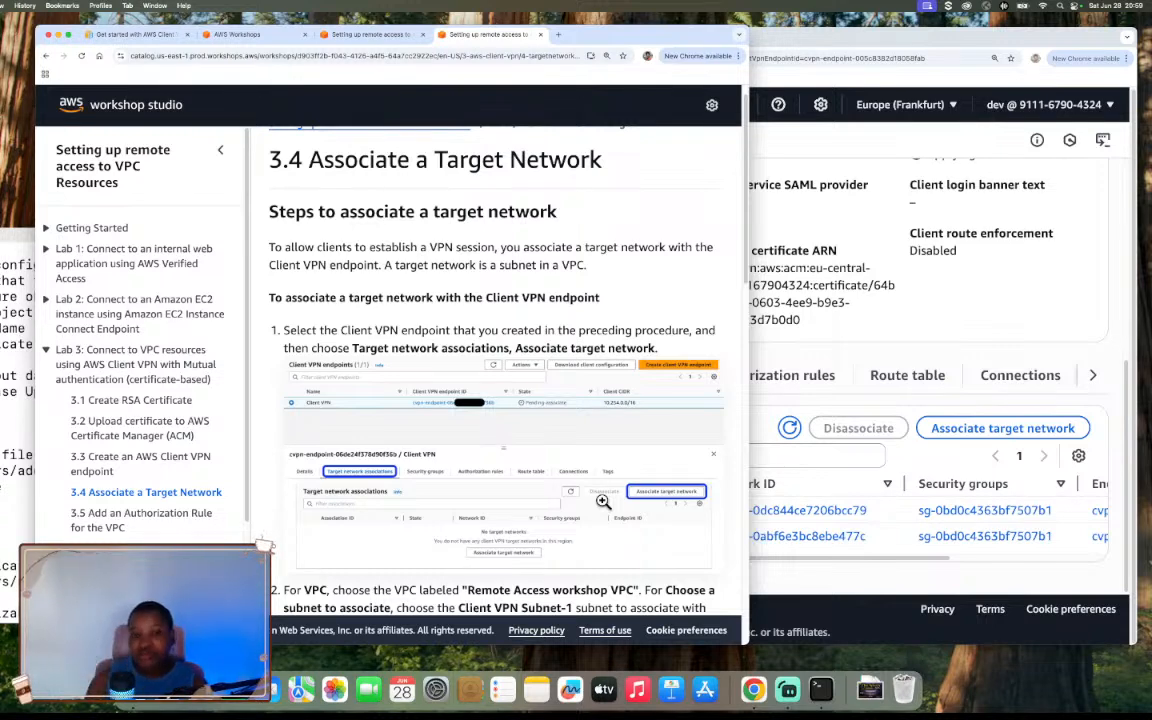
pyautogui.scroll(-5, 564, 484)
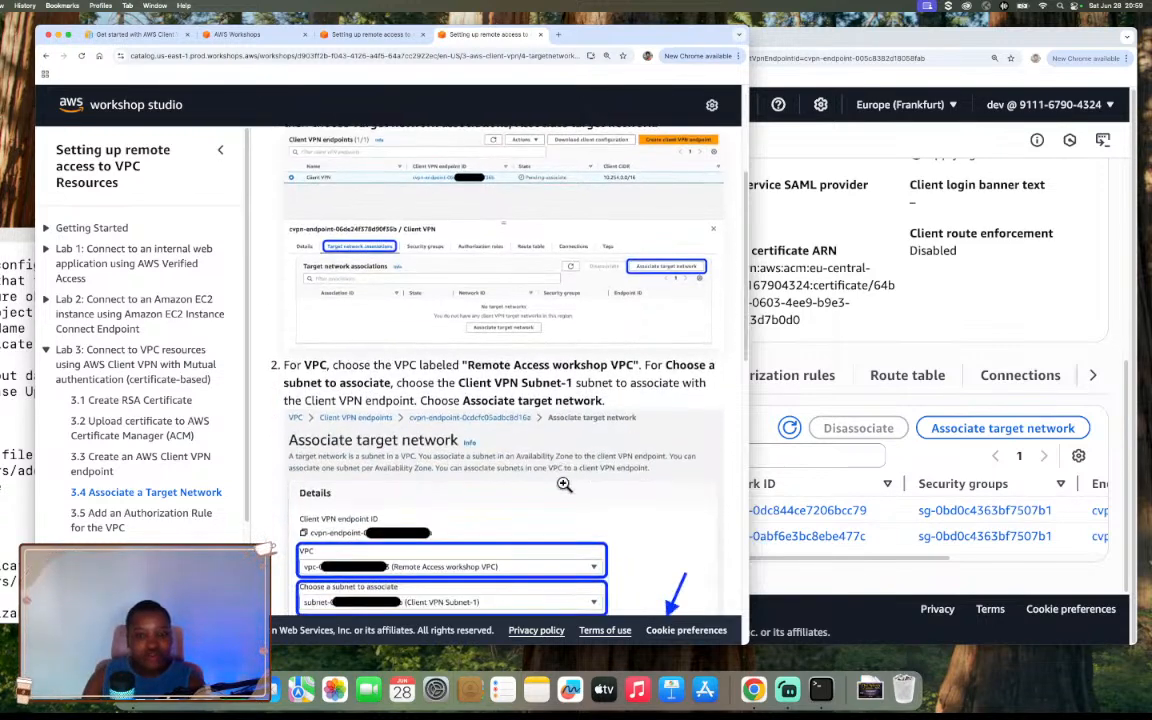
pyautogui.scroll(-5, 623, 472)
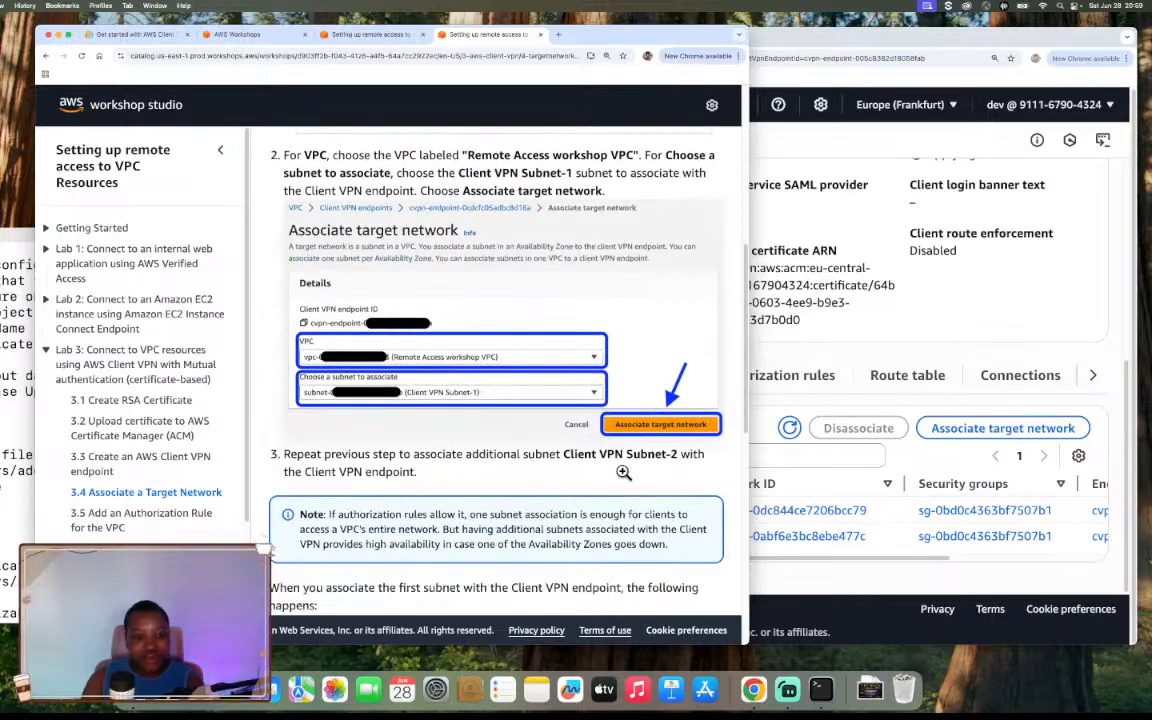
pyautogui.scroll(-1, 605, 490)
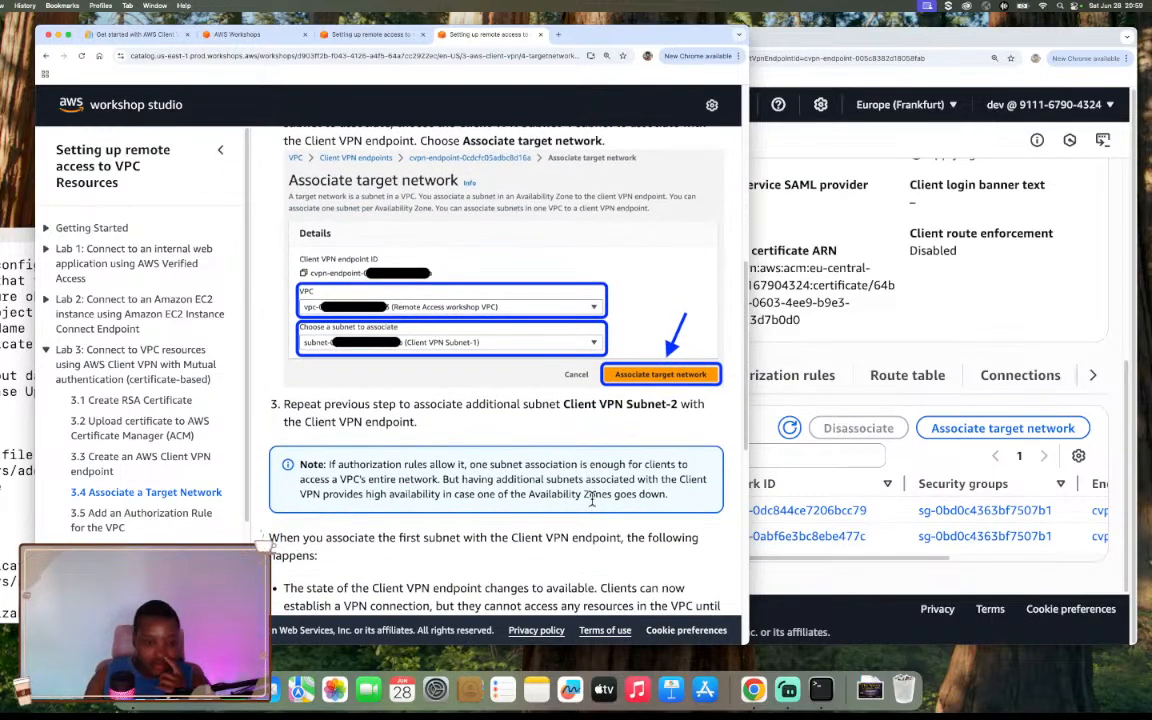
pyautogui.scroll(-5, 592, 502)
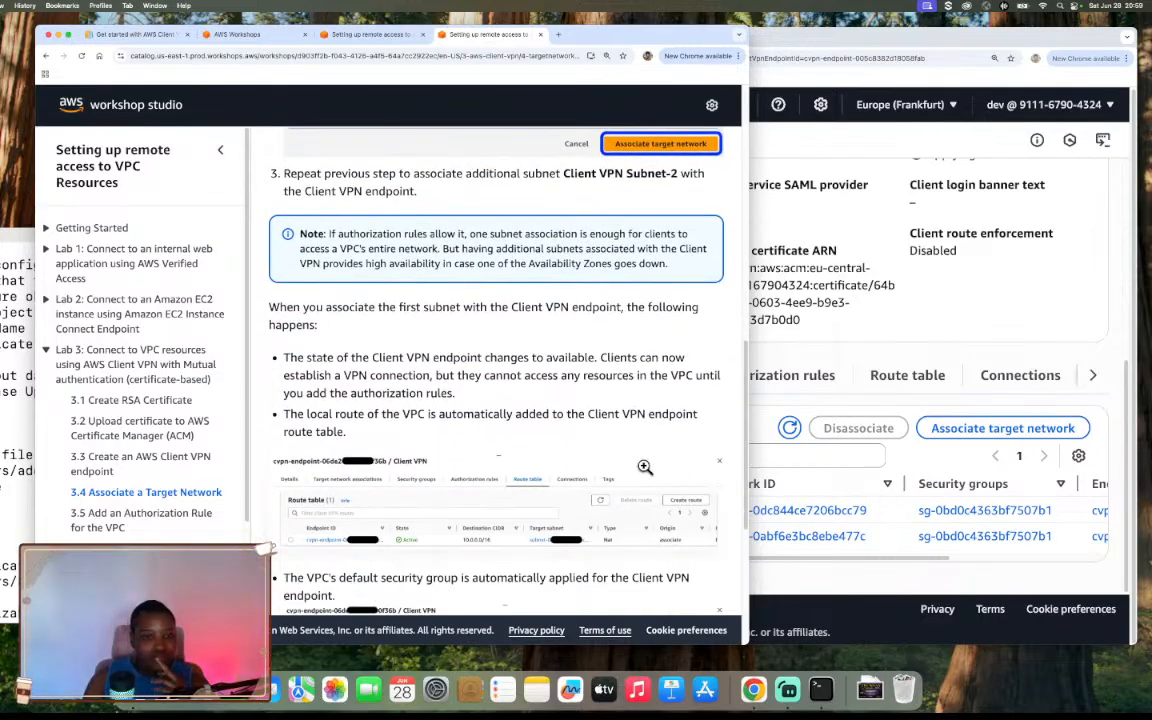
pyautogui.scroll(-1, 645, 467)
# Back in the AWS console, refresh the Client VPN endpoints list and examine client-vpn's state and its target network associations
pyautogui.click(790, 428)
pyautogui.click(790, 428)
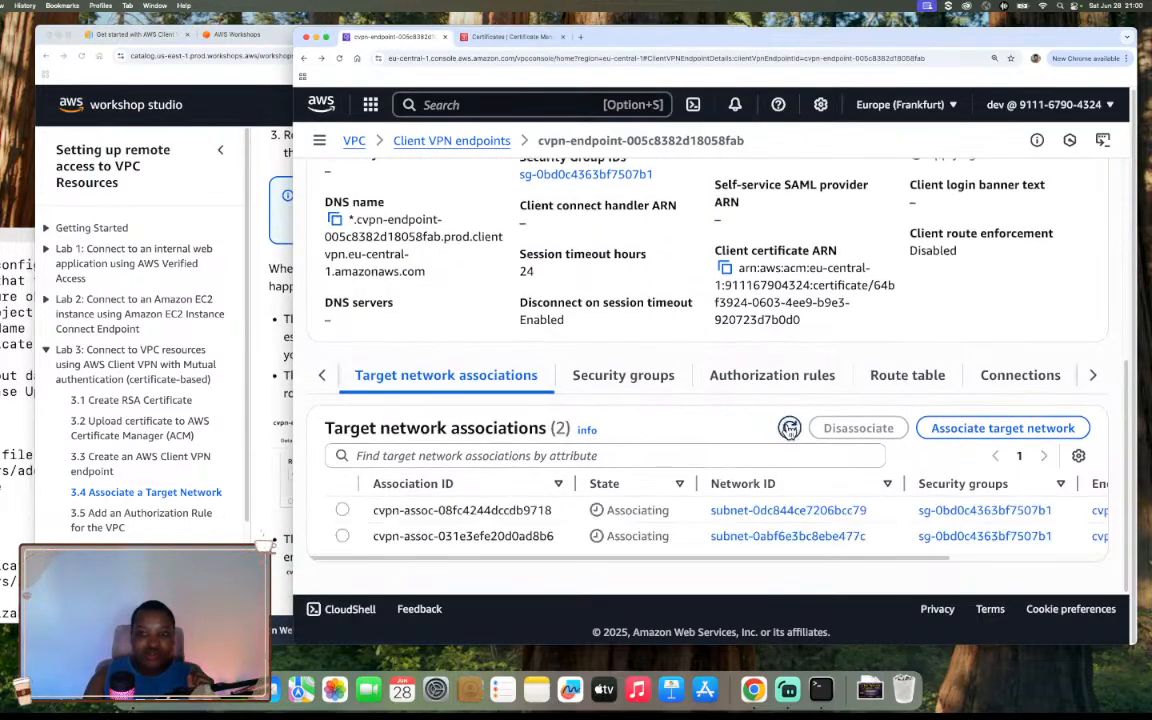
pyautogui.scroll(5, 689, 405)
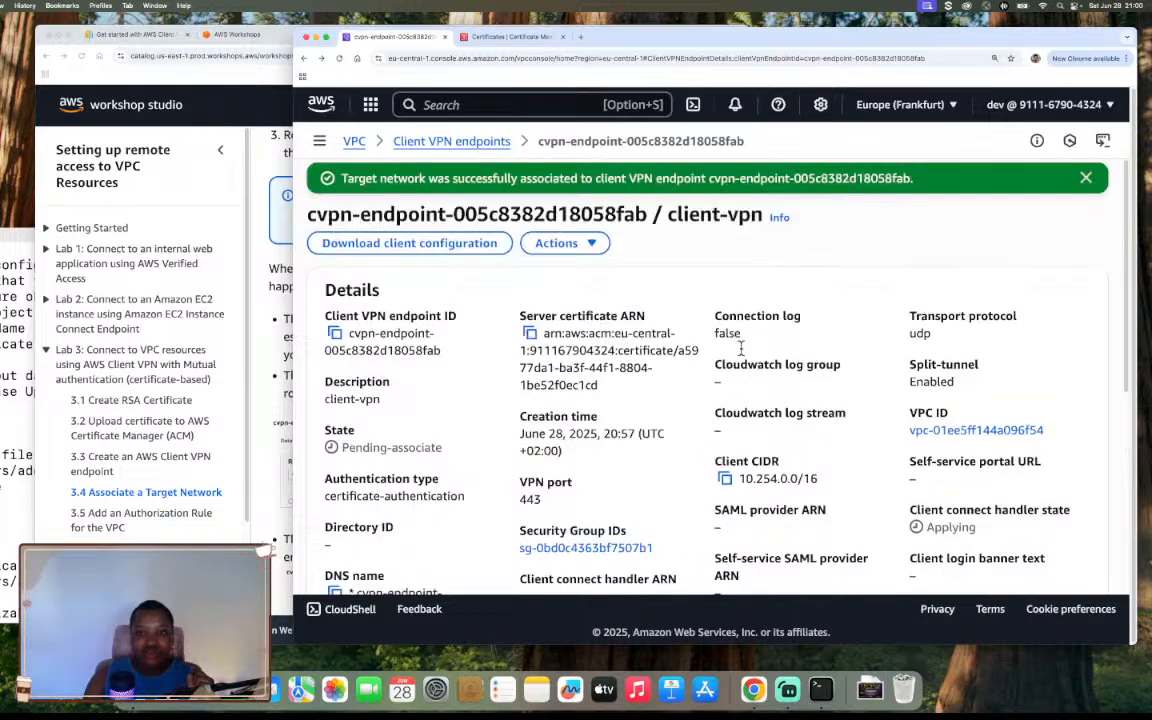
pyautogui.click(440, 141)
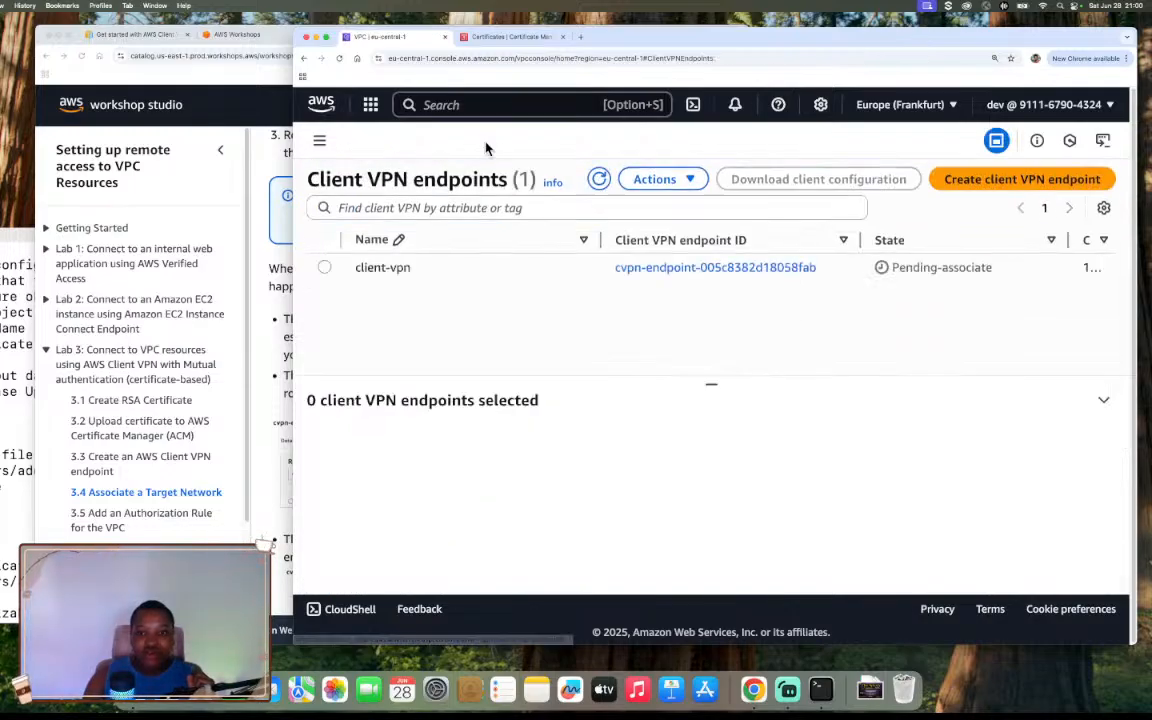
pyautogui.click(606, 179)
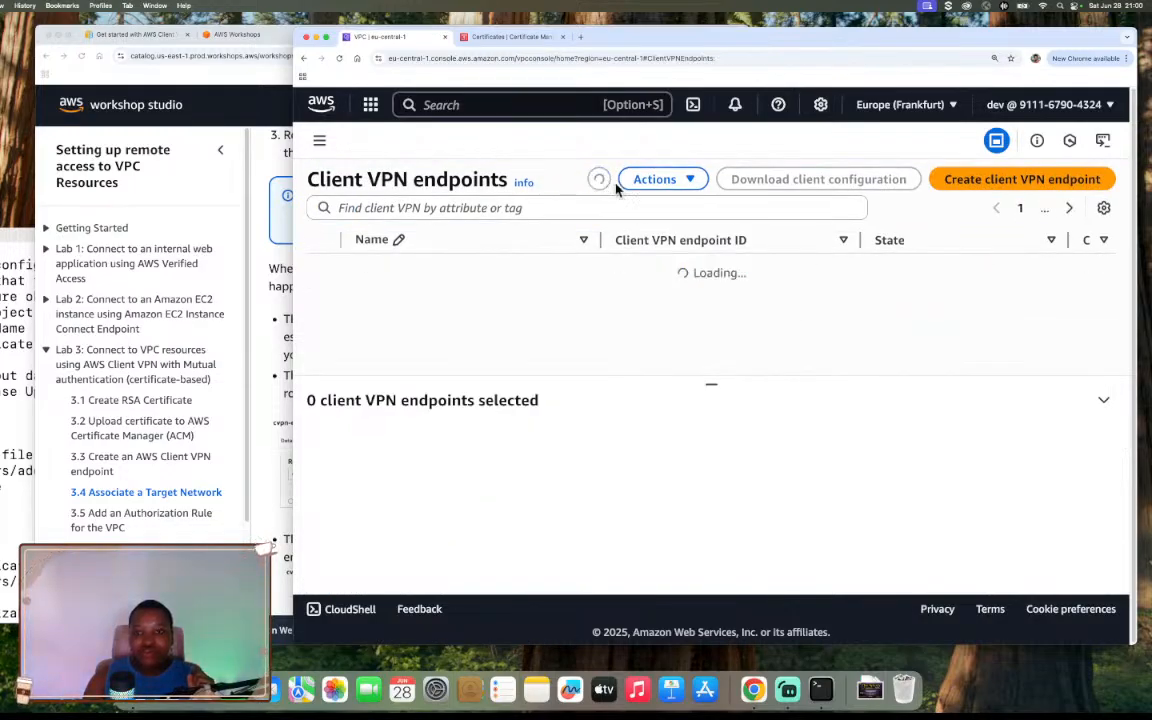
pyautogui.moveTo(892, 268); pyautogui.dragTo(1007, 272)
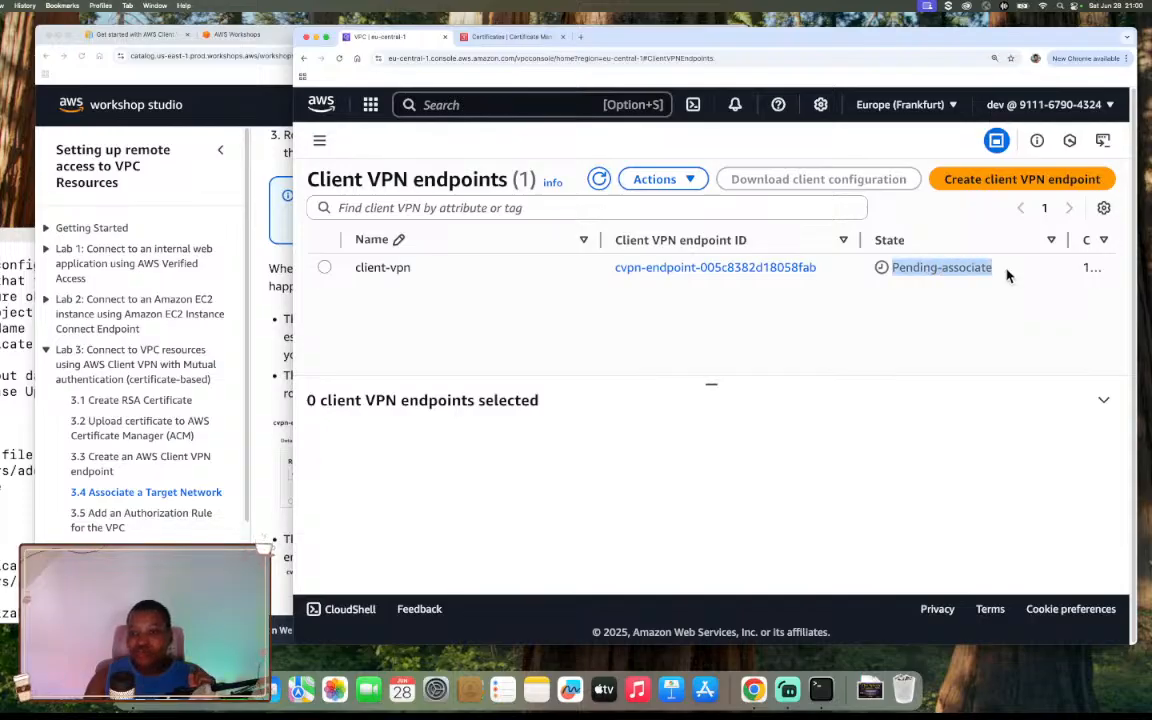
pyautogui.click(734, 339)
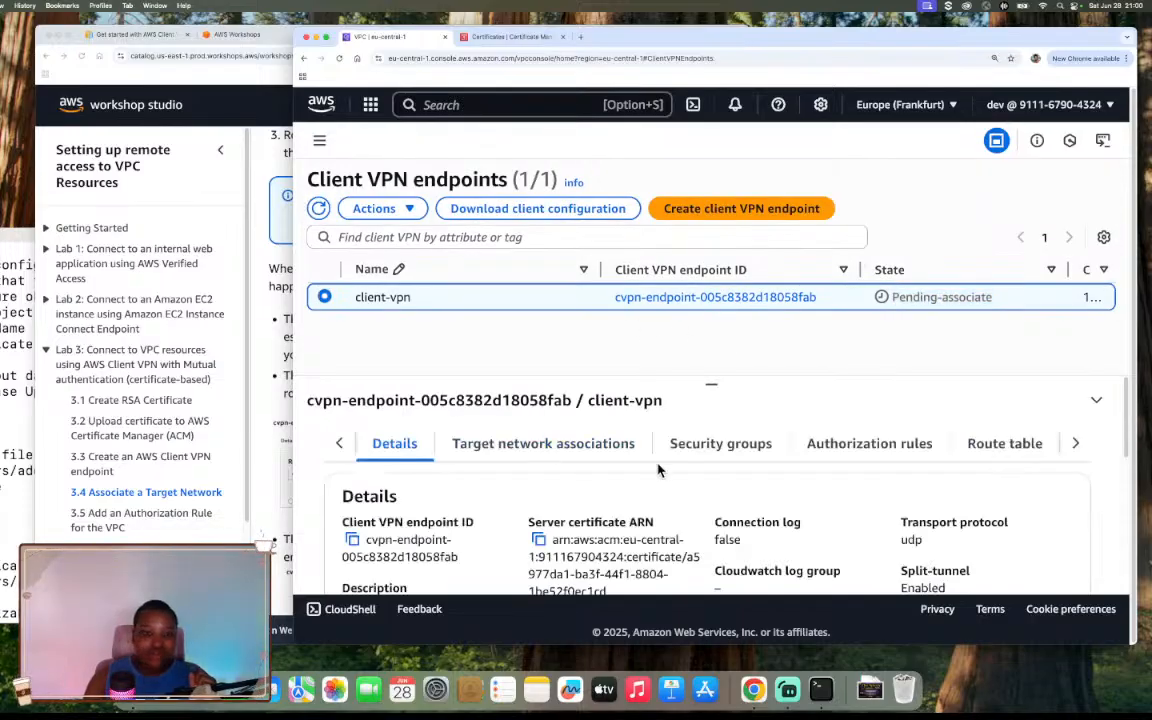
pyautogui.scroll(-2, 707, 510)
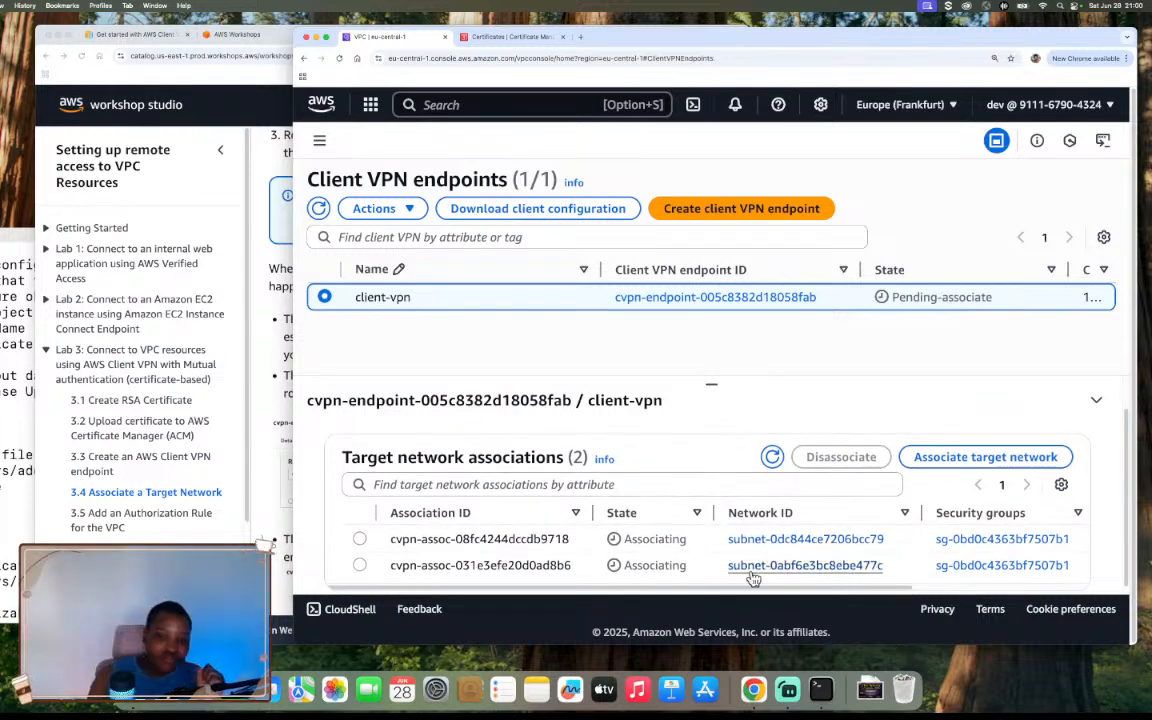
pyautogui.moveTo(746, 587); pyautogui.dragTo(956, 572)
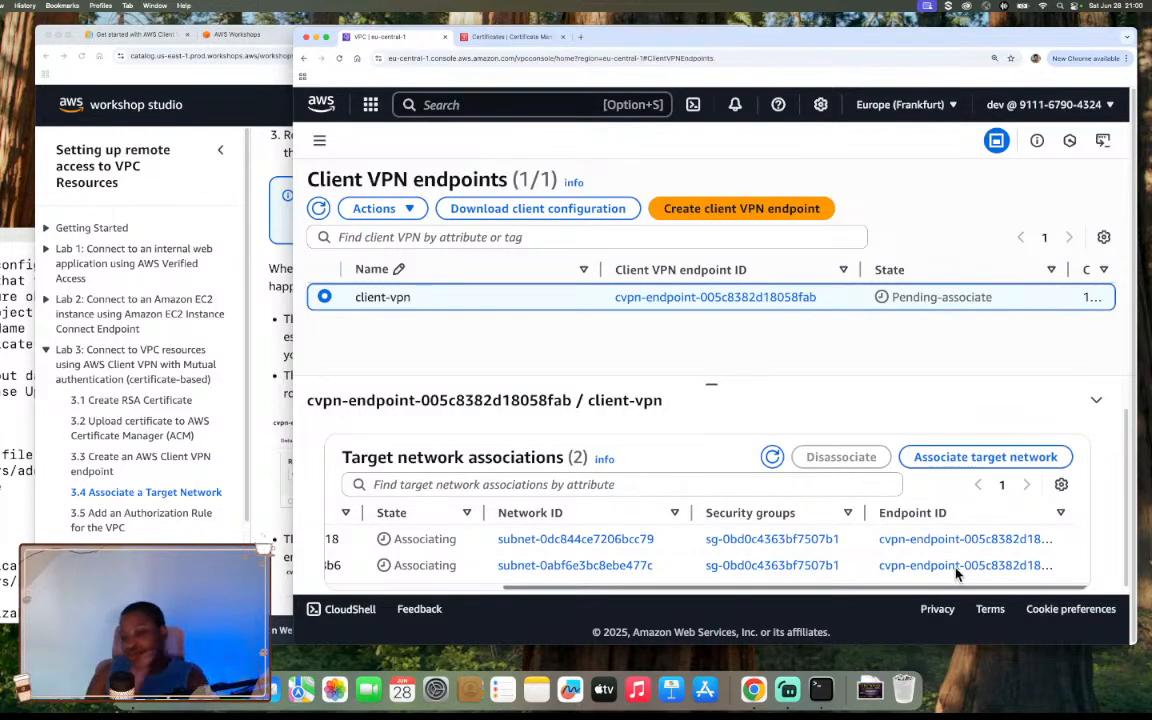
pyautogui.moveTo(953, 586); pyautogui.dragTo(643, 527)
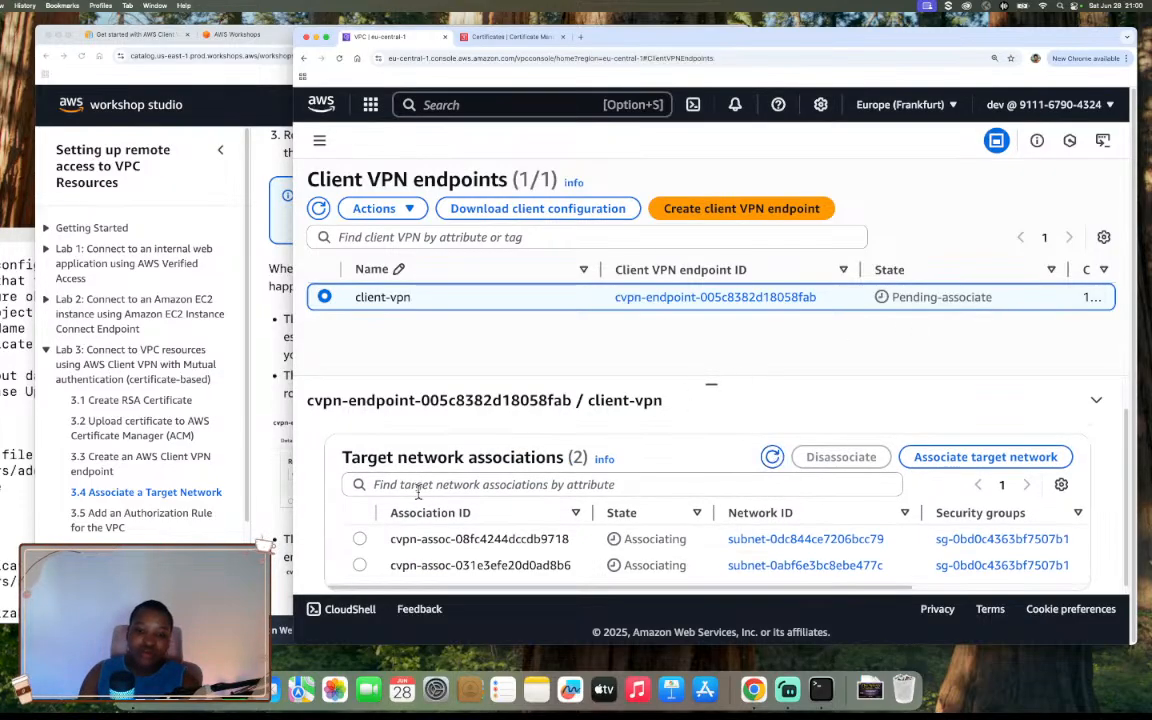
# Read in the workshop guide what associating the first subnet does to the endpoint's state, route table and security group
pyautogui.click(268, 428)
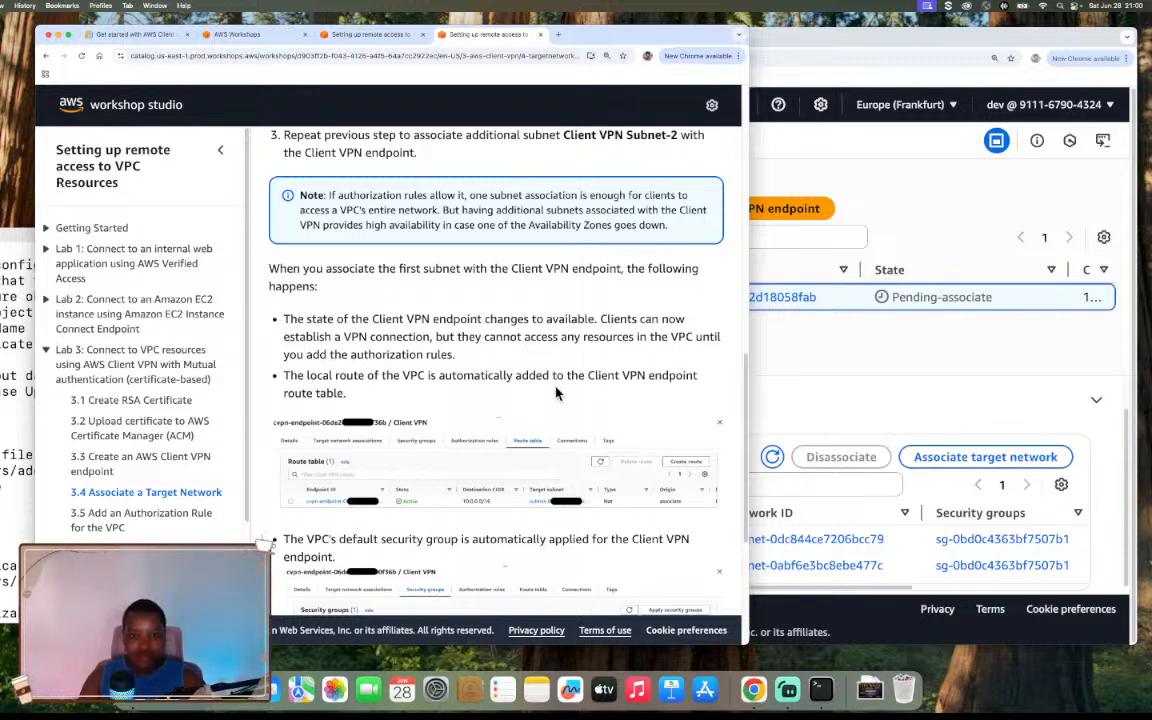
pyautogui.scroll(1, 558, 383)
pyautogui.scroll(-2, 558, 383)
pyautogui.scroll(-3, 560, 388)
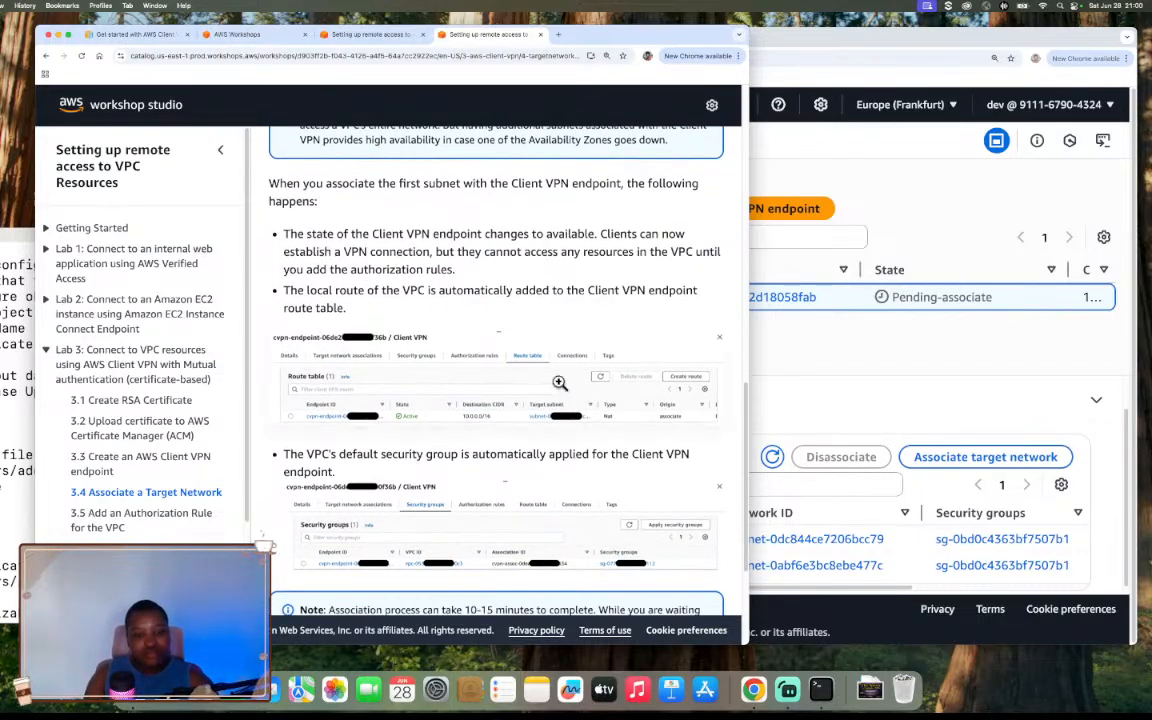
pyautogui.scroll(-1, 560, 383)
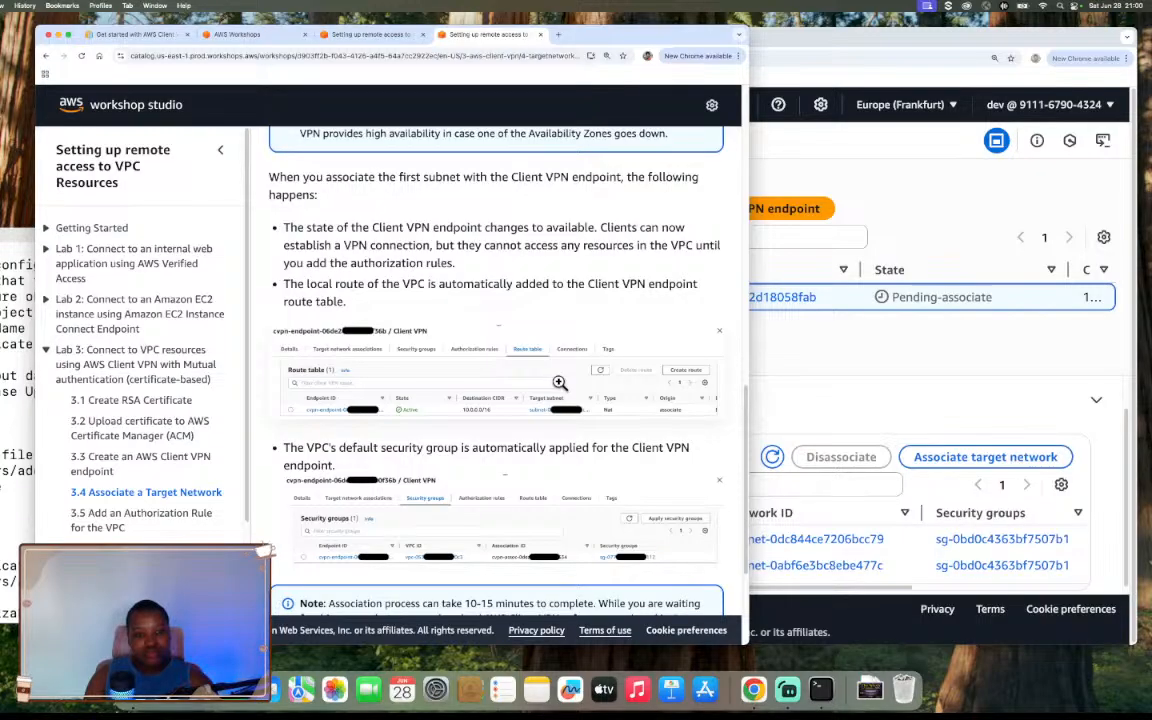
pyautogui.scroll(-1, 560, 386)
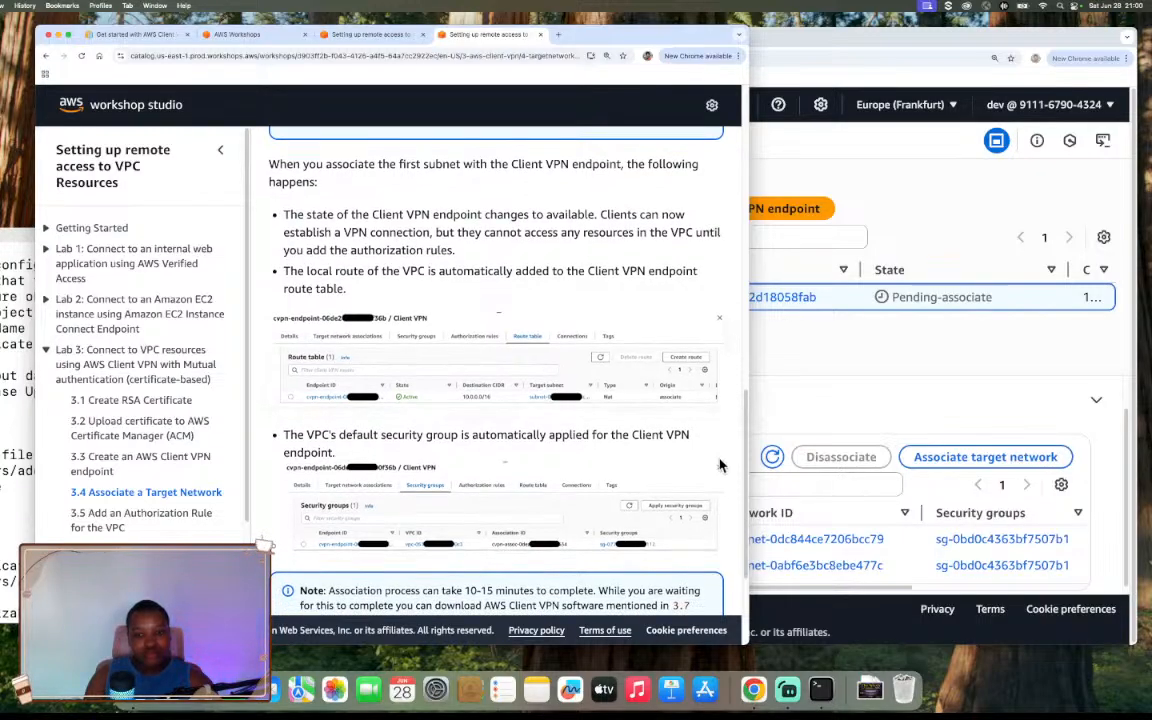
# Refresh client-vpn's target network associations in the AWS console, then open the endpoint's full details and recheck both associations
pyautogui.click(779, 457)
pyautogui.click(774, 456)
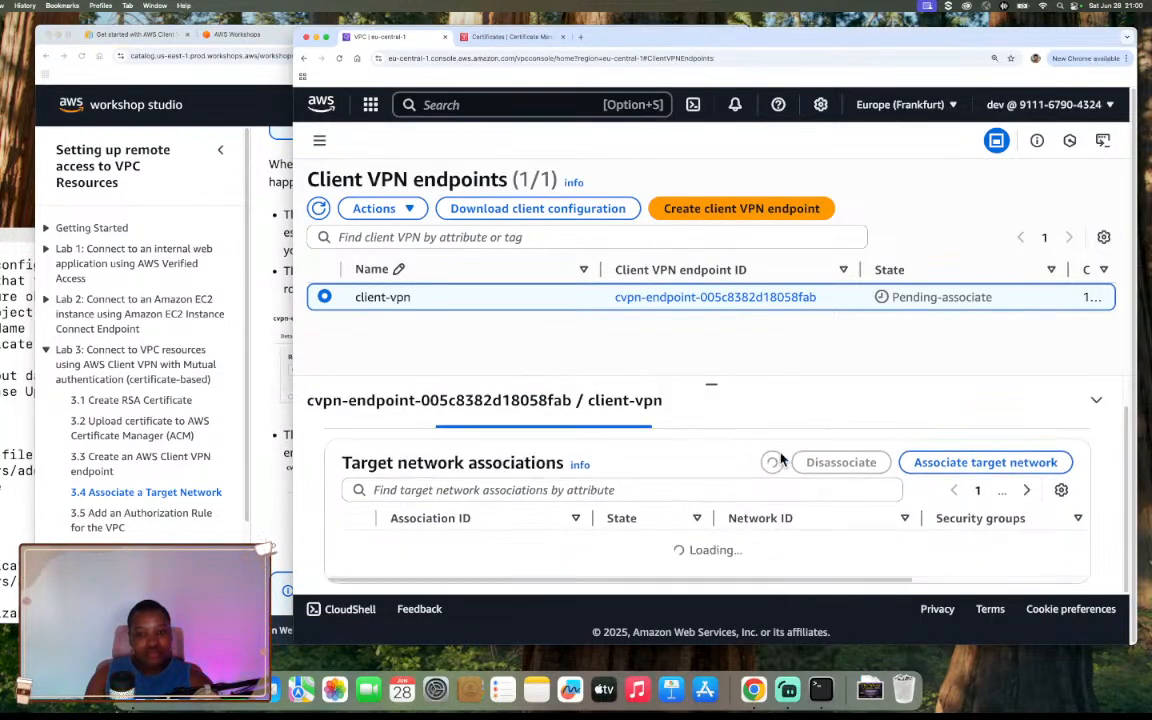
pyautogui.click(507, 540)
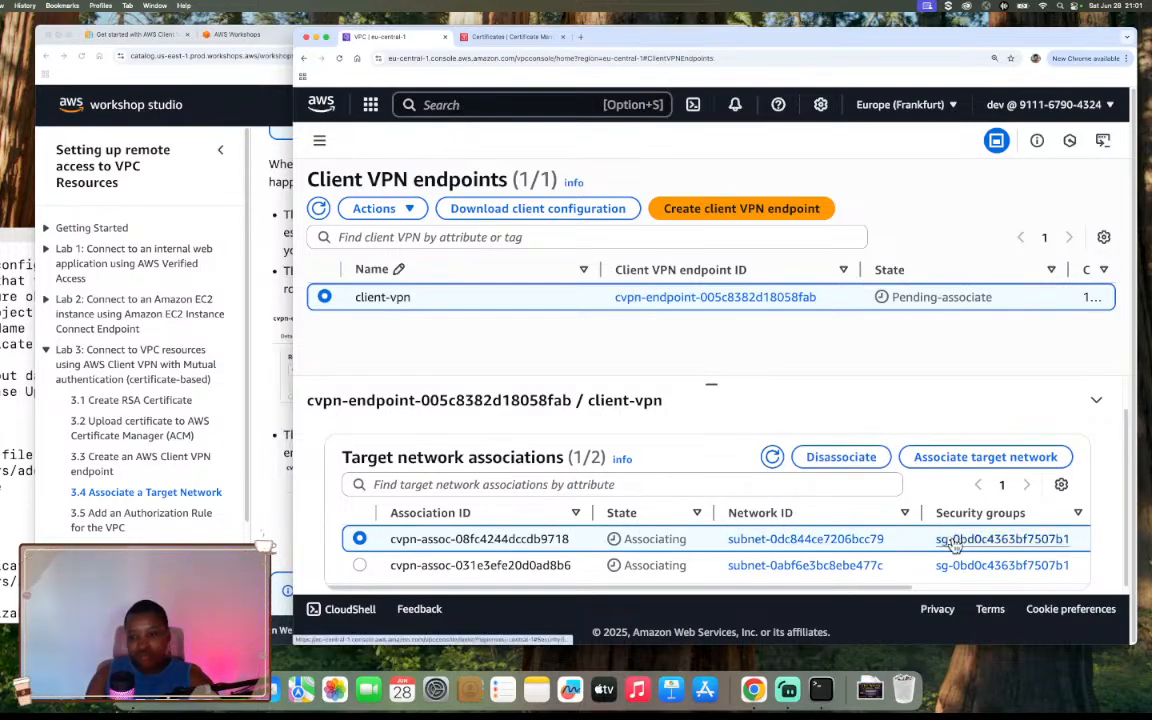
pyautogui.moveTo(910, 587); pyautogui.dragTo(1082, 571)
pyautogui.click(1031, 541)
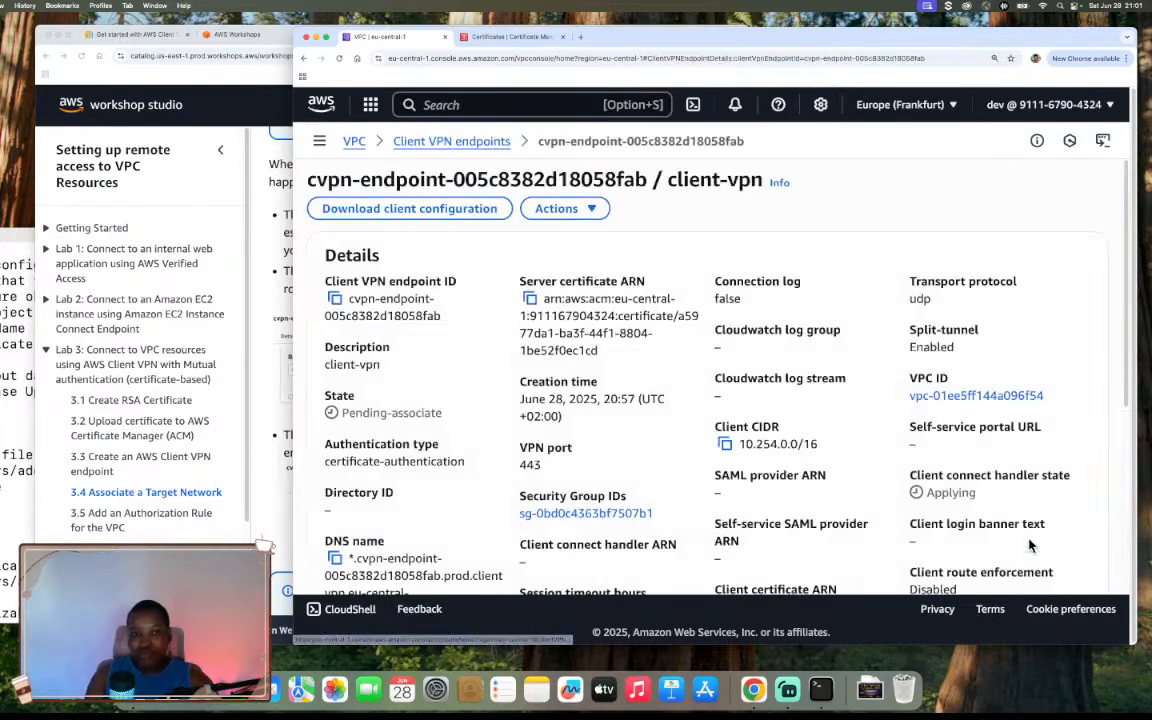
pyautogui.scroll(-2, 978, 403)
pyautogui.scroll(-5, 978, 403)
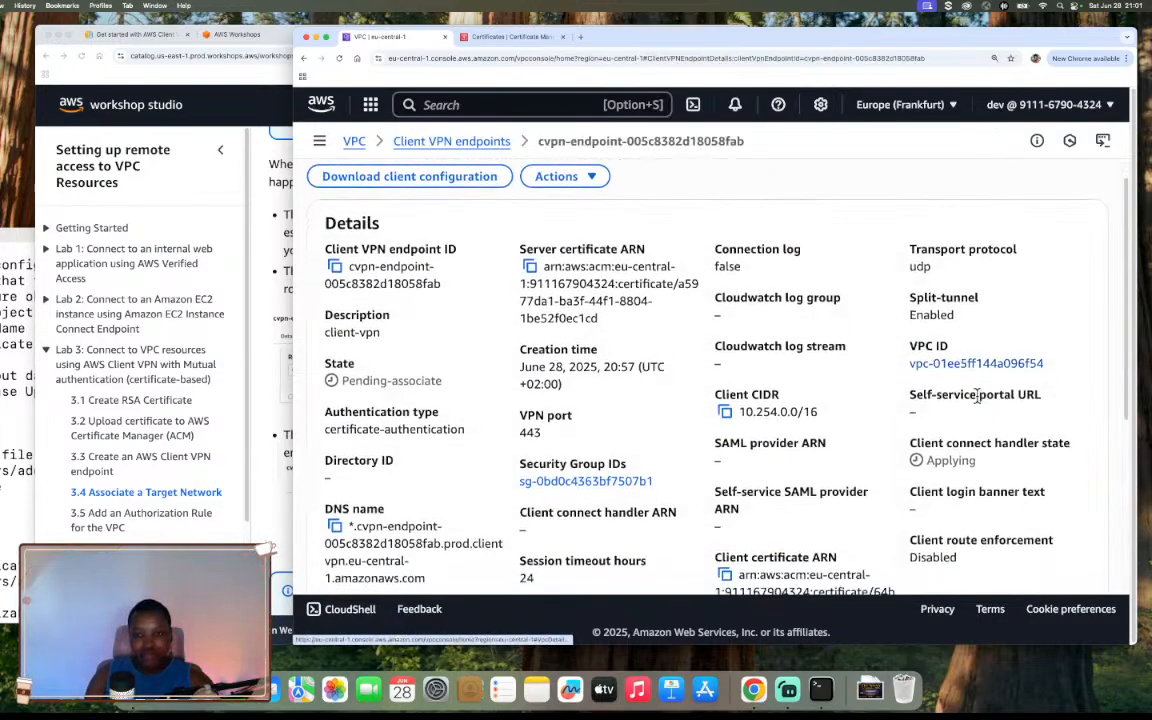
pyautogui.scroll(-2, 978, 403)
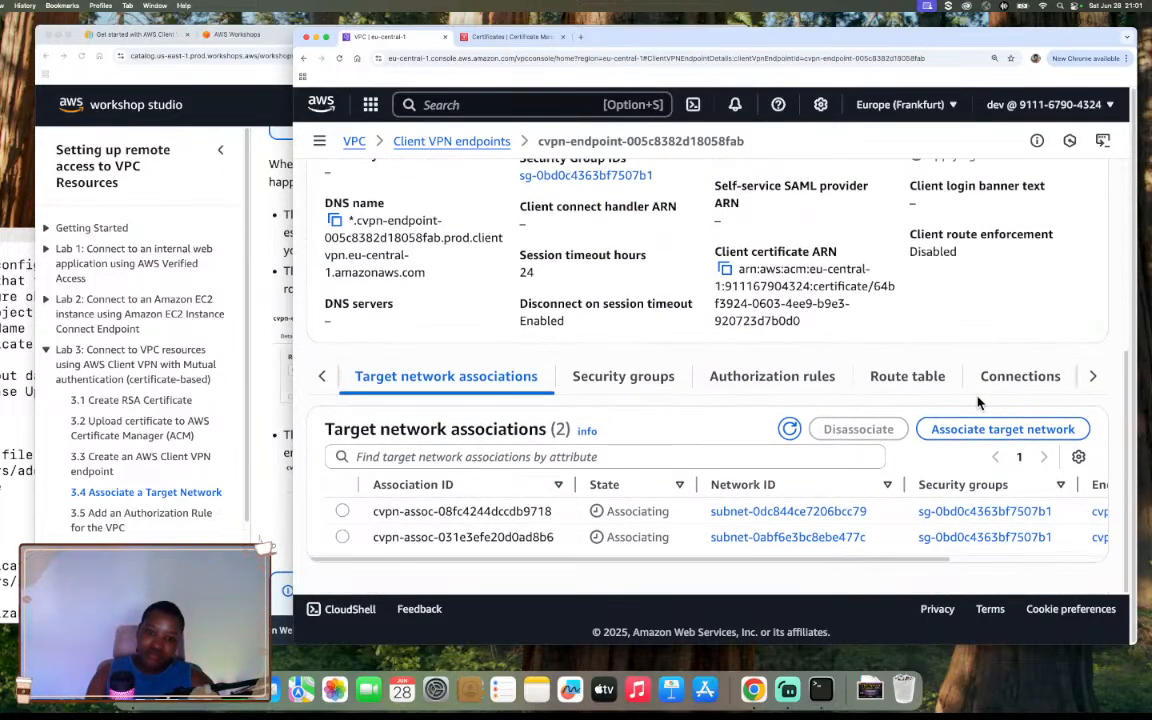
# Examine the Client VPN endpoint's authorization rules and security groups, then check the state, target subnet, type and origin of its route table entries
pyautogui.click(816, 378)
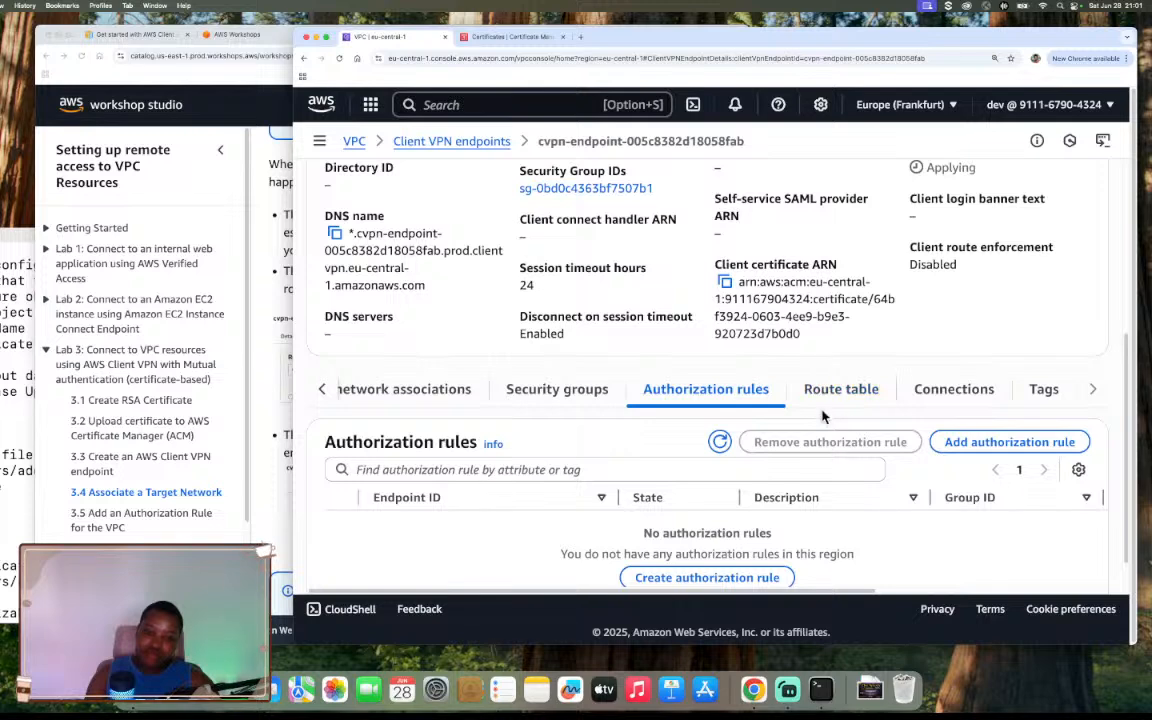
pyautogui.click(548, 389)
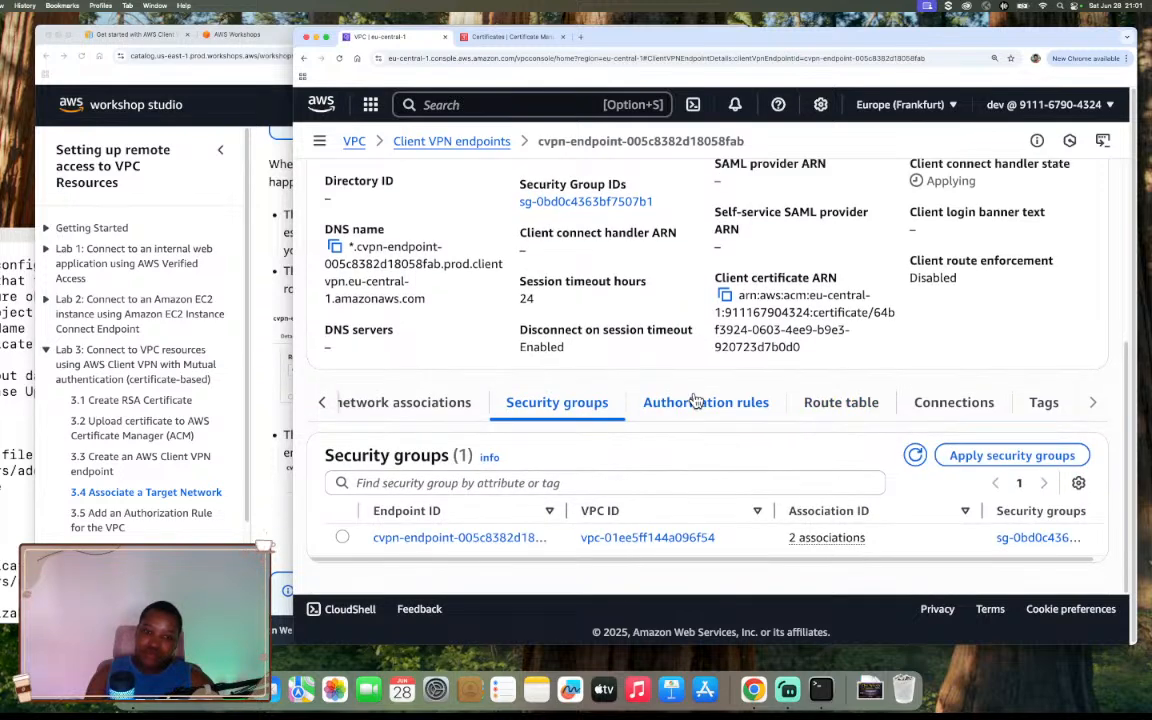
pyautogui.click(840, 410)
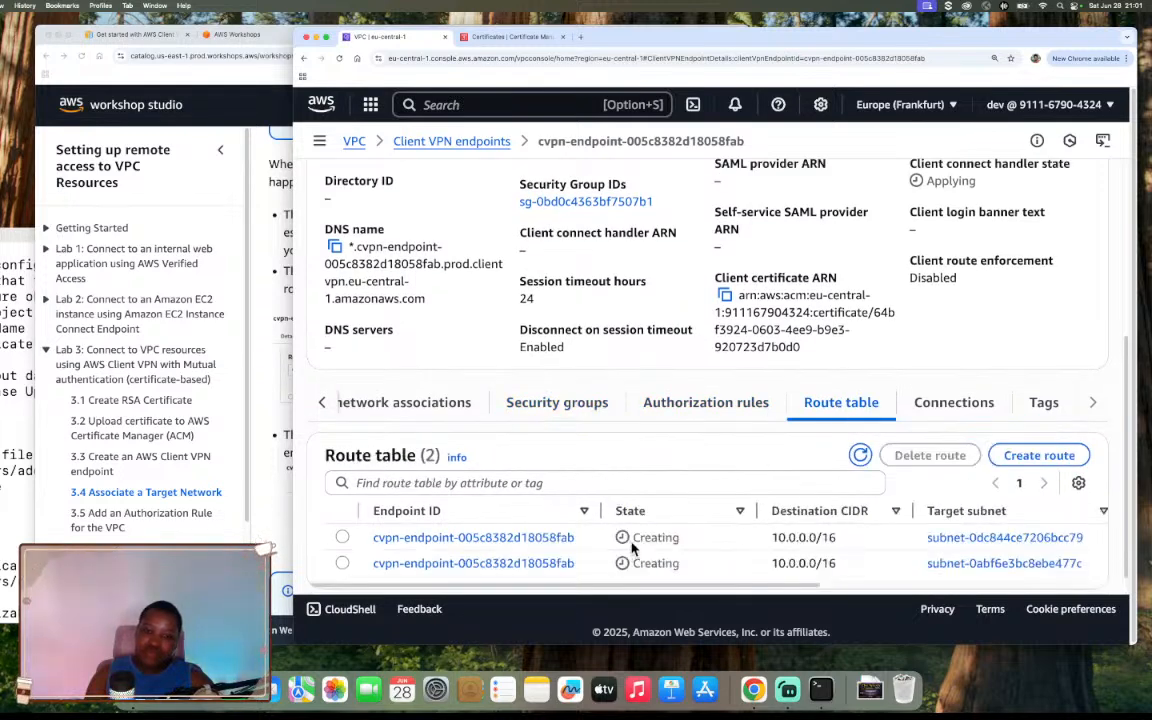
pyautogui.hscroll(2, 745, 552)
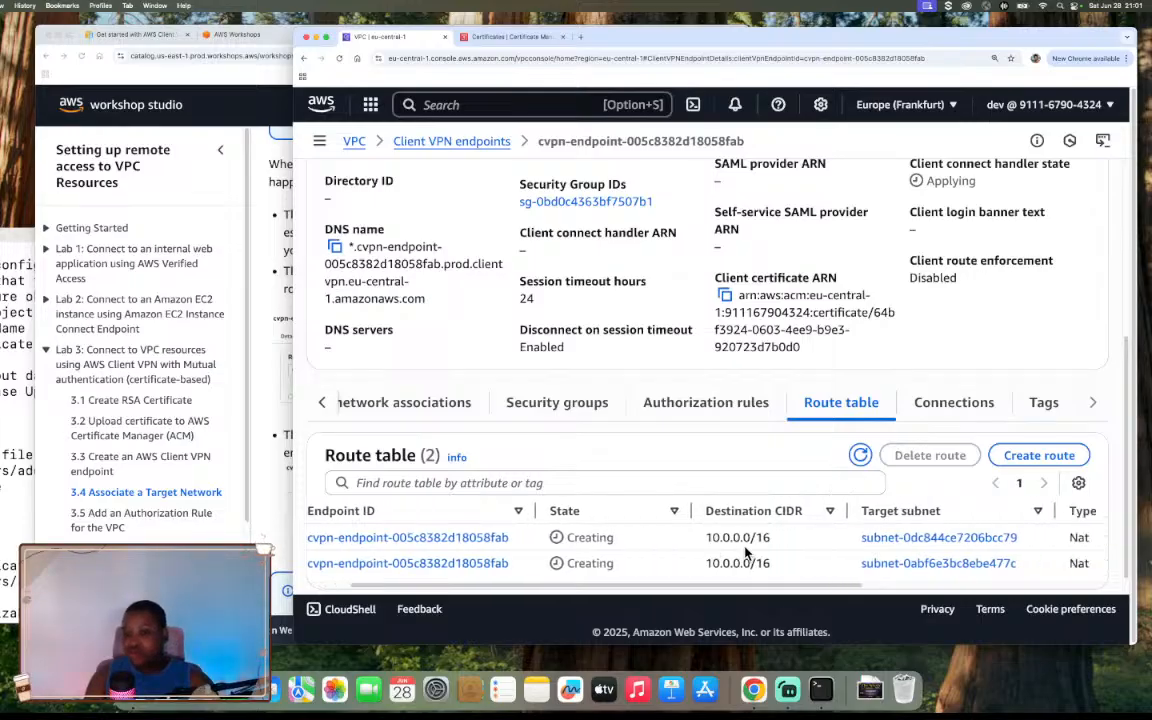
pyautogui.hscroll(6, 745, 552)
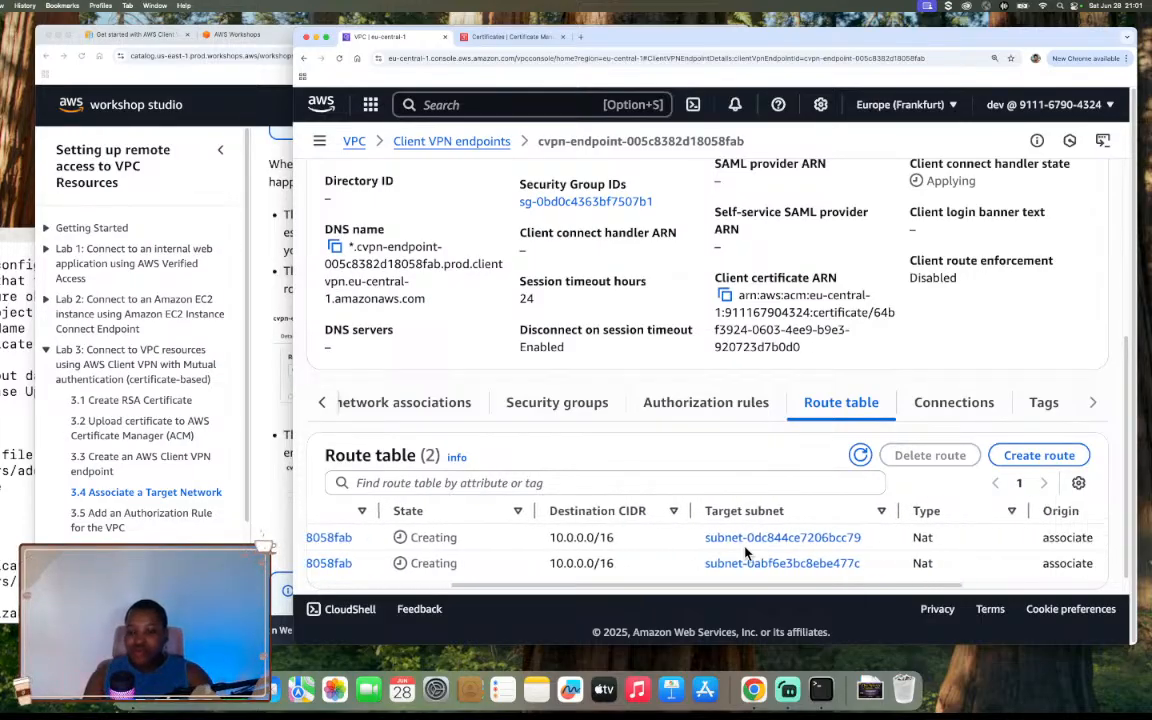
pyautogui.hscroll(4, 745, 552)
pyautogui.hscroll(2, 745, 552)
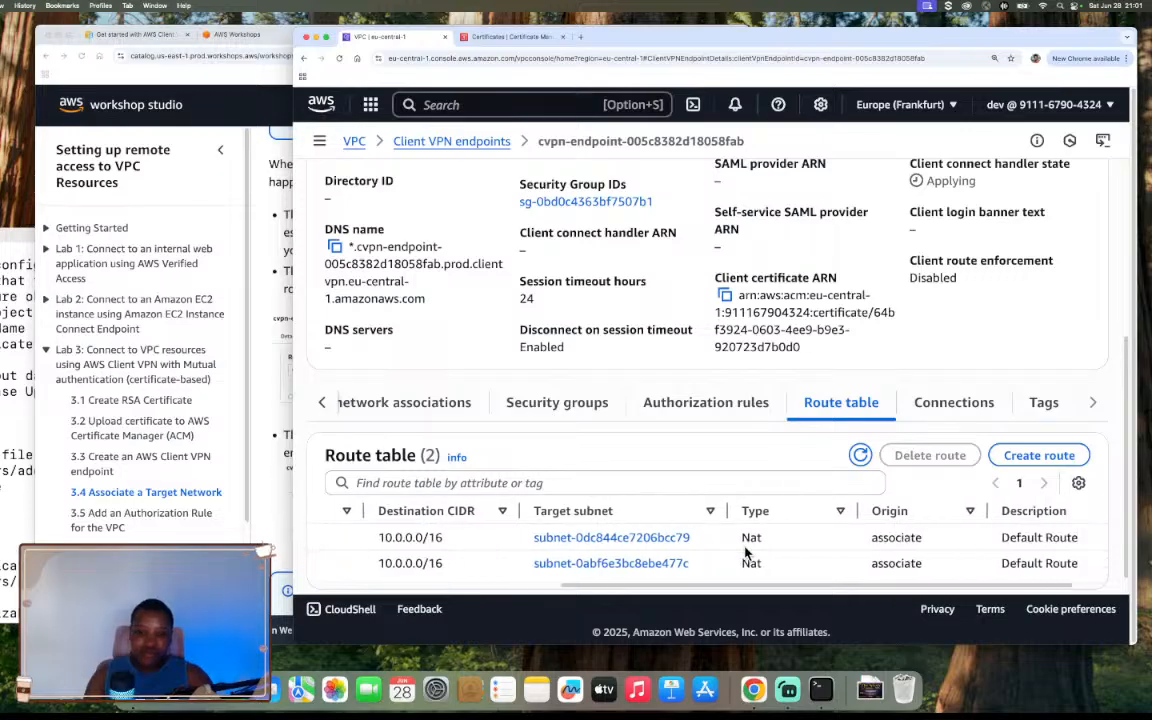
pyautogui.hscroll(3, 745, 552)
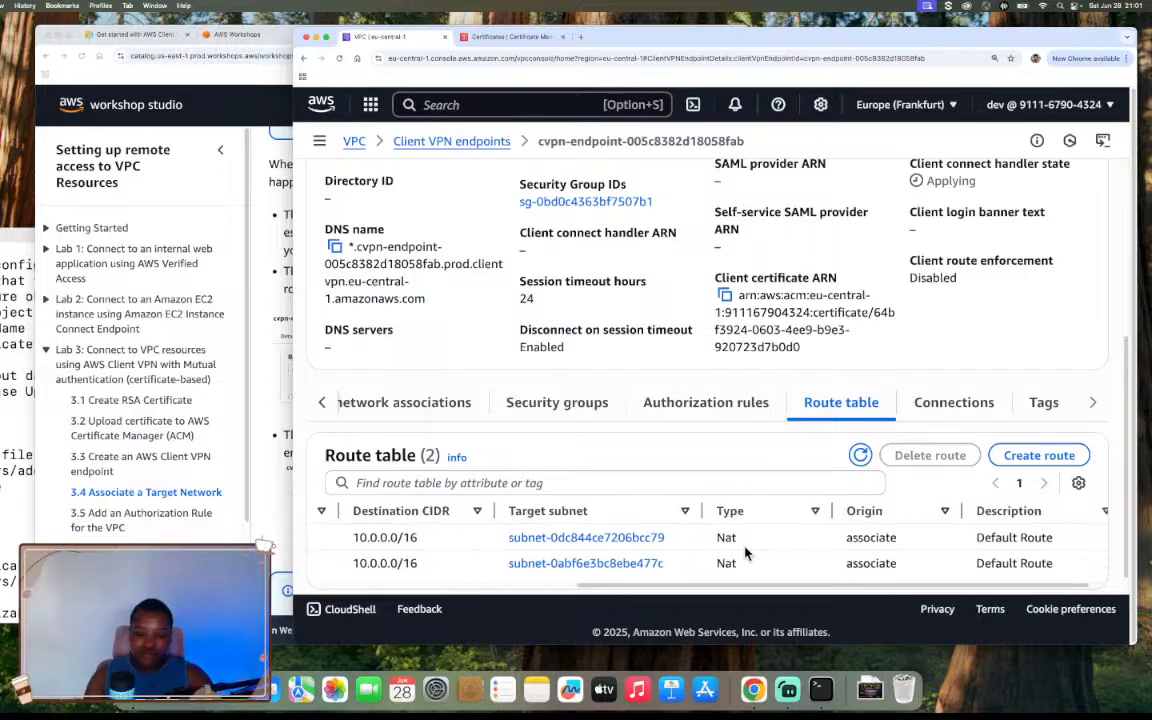
pyautogui.hscroll(-15, 745, 552)
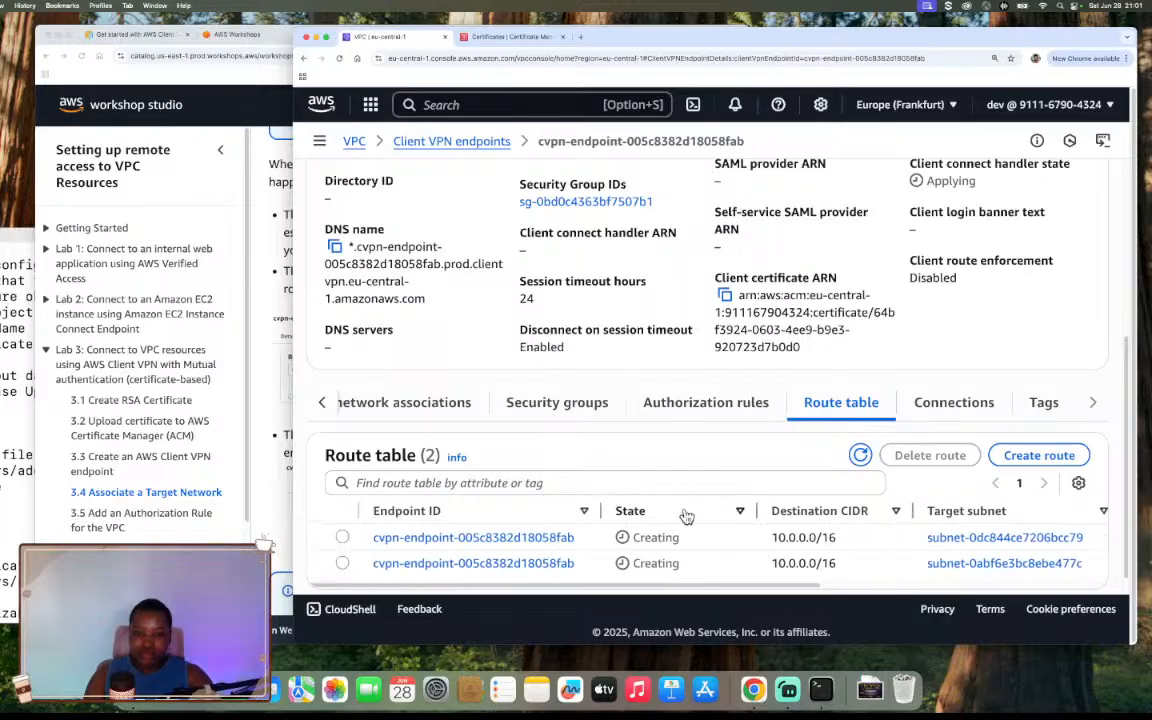
pyautogui.click(513, 538)
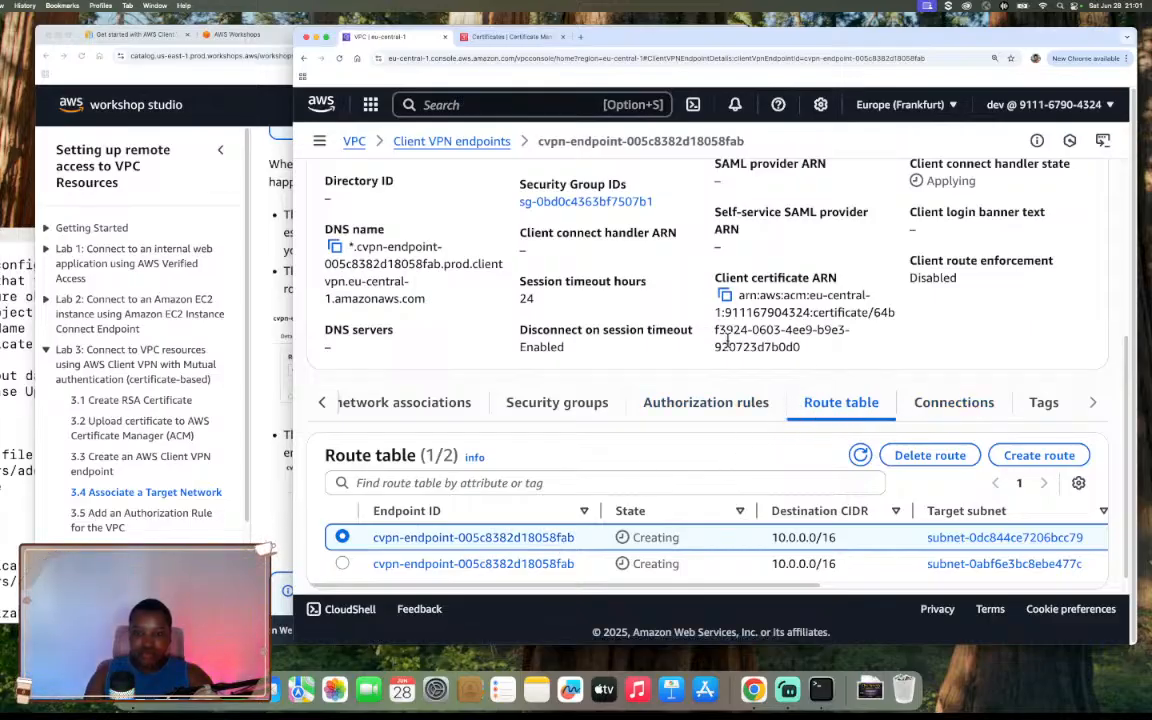
# Open the VPC route tables list, enlarge the list area, and select the unnamed route table
pyautogui.click(319, 140)
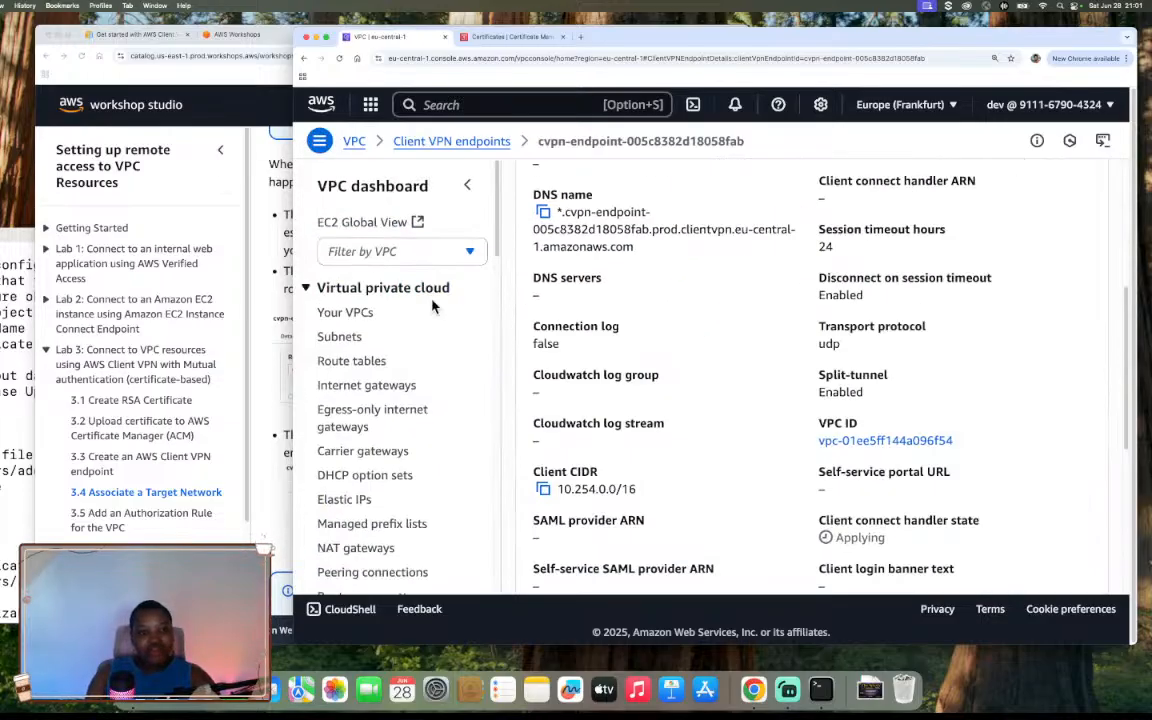
pyautogui.click(352, 362)
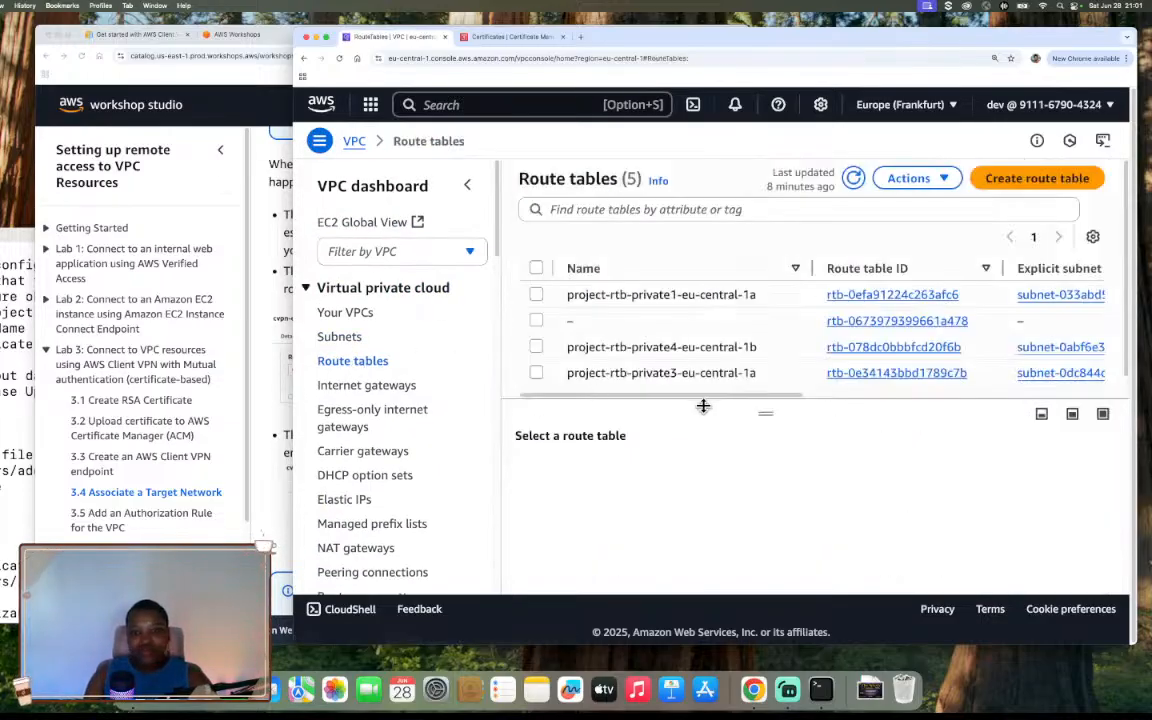
pyautogui.moveTo(764, 401); pyautogui.dragTo(767, 520)
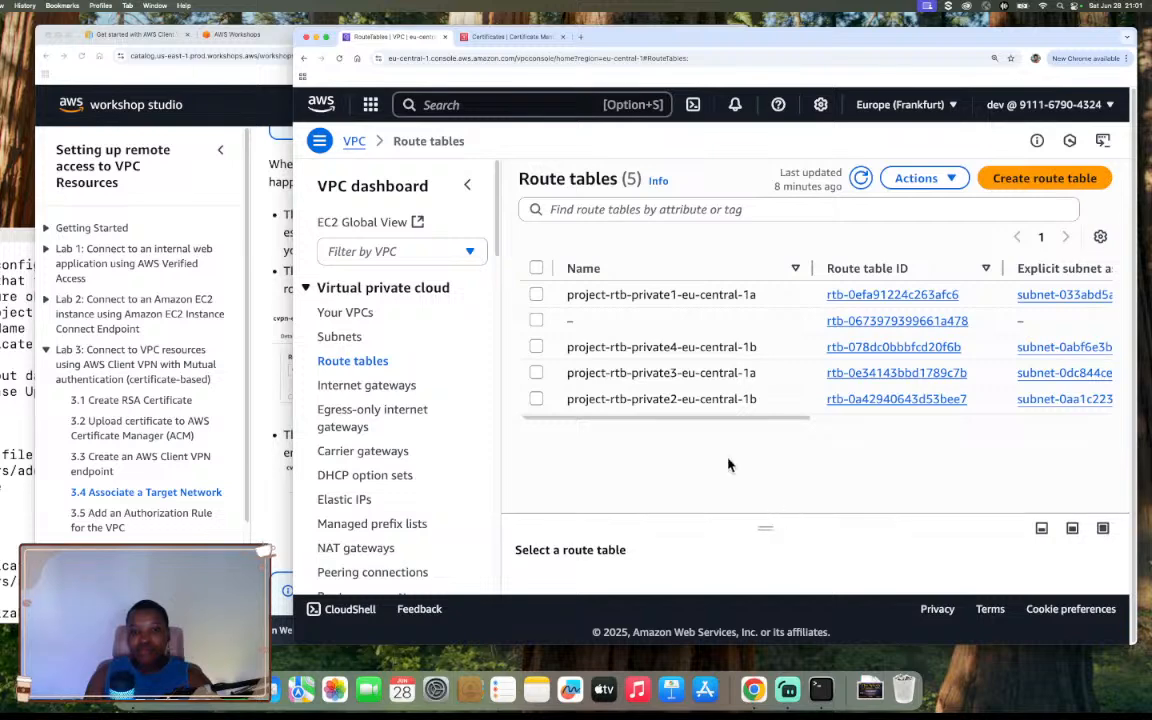
pyautogui.moveTo(676, 420); pyautogui.dragTo(618, 447)
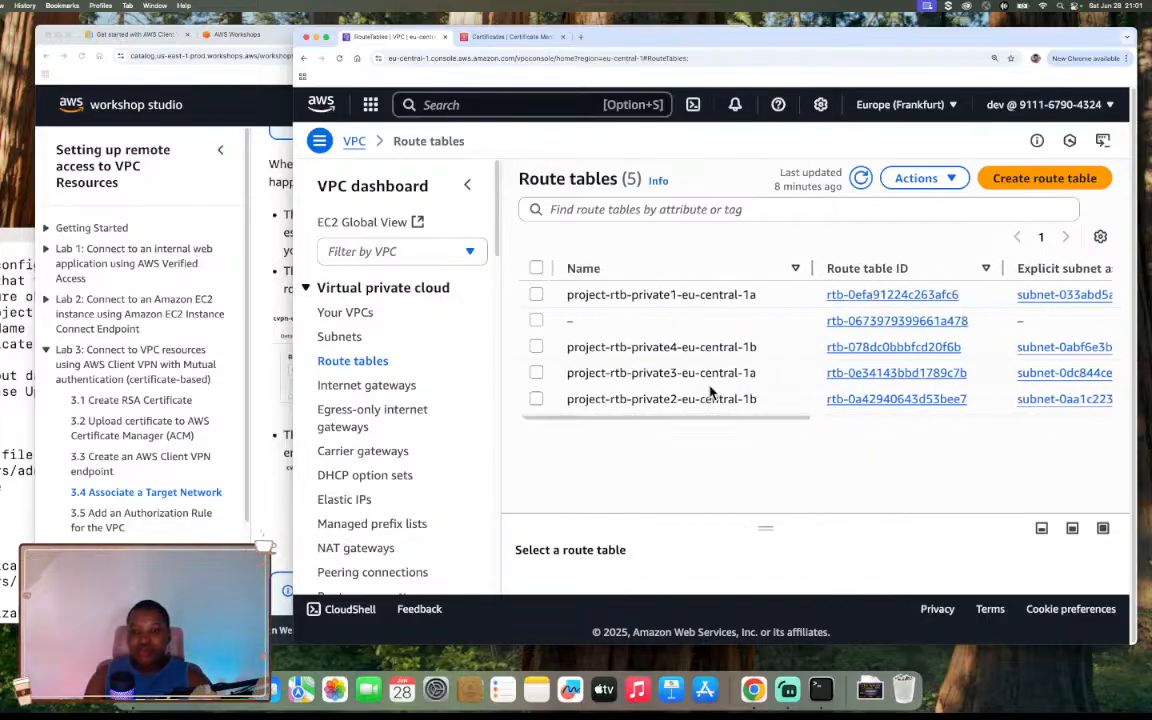
pyautogui.click(536, 320)
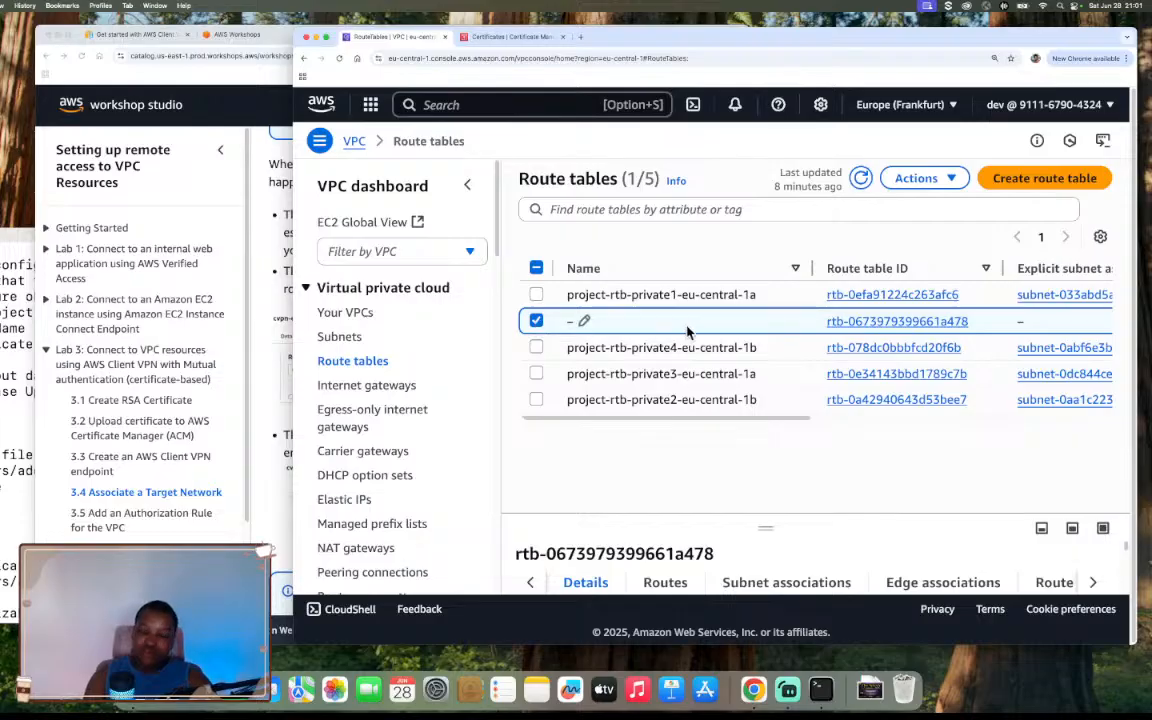
# View the VPC's security groups, then open the default network ACL's details and examine its inbound rules
pyautogui.scroll(-1, 453, 413)
pyautogui.scroll(-5, 453, 413)
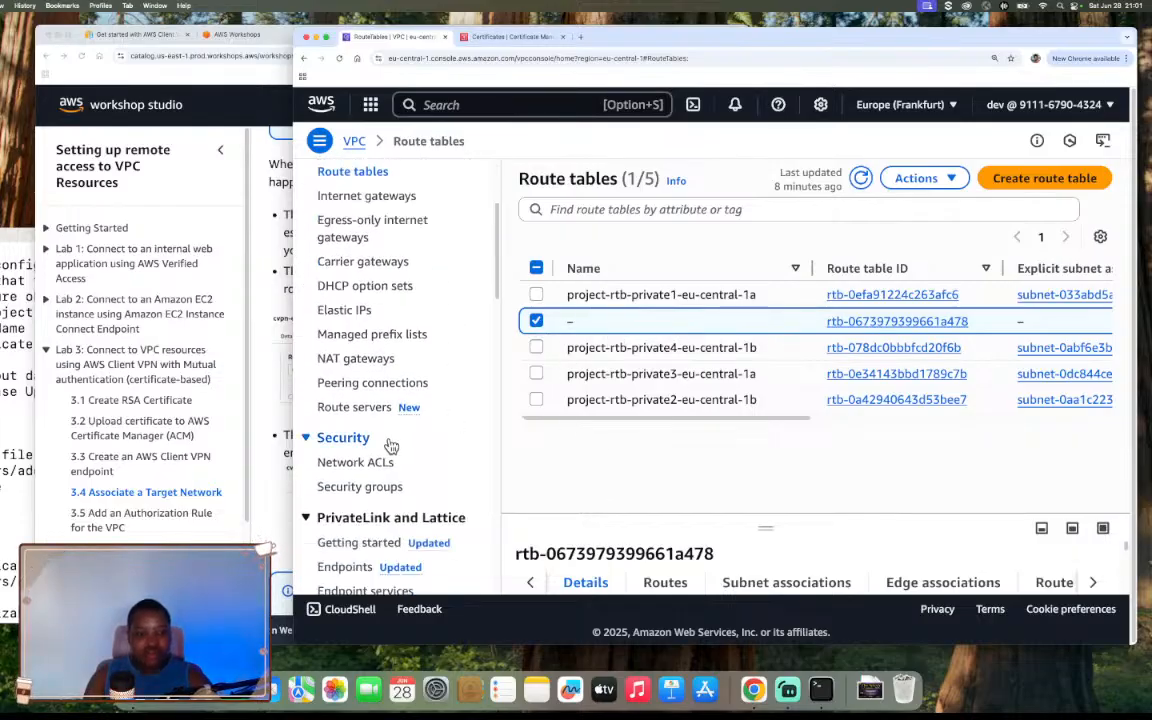
pyautogui.scroll(-1, 390, 445)
pyautogui.click(357, 461)
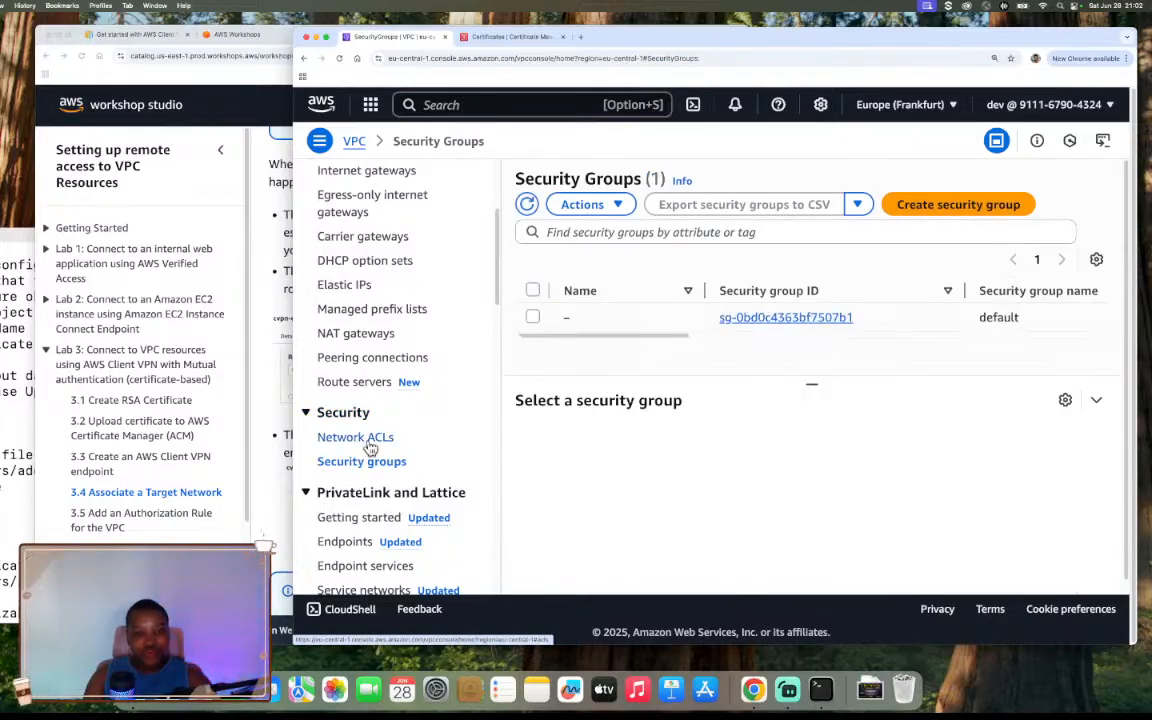
pyautogui.click(368, 442)
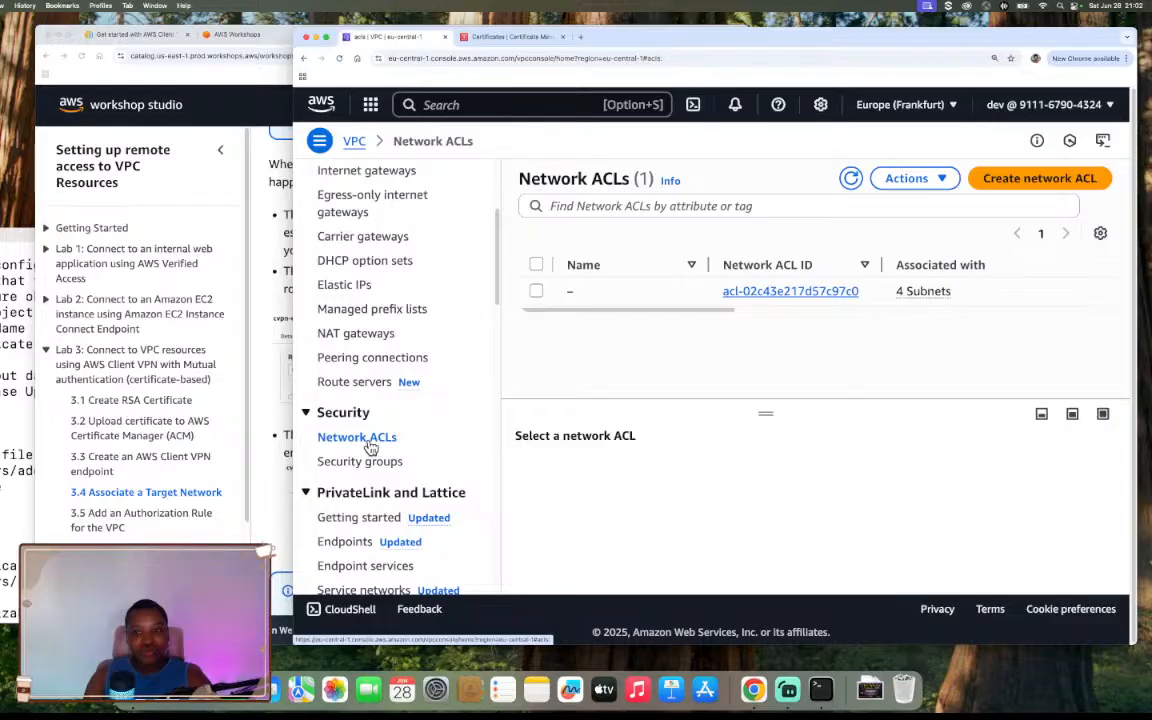
pyautogui.click(810, 293)
pyautogui.scroll(-2, 783, 378)
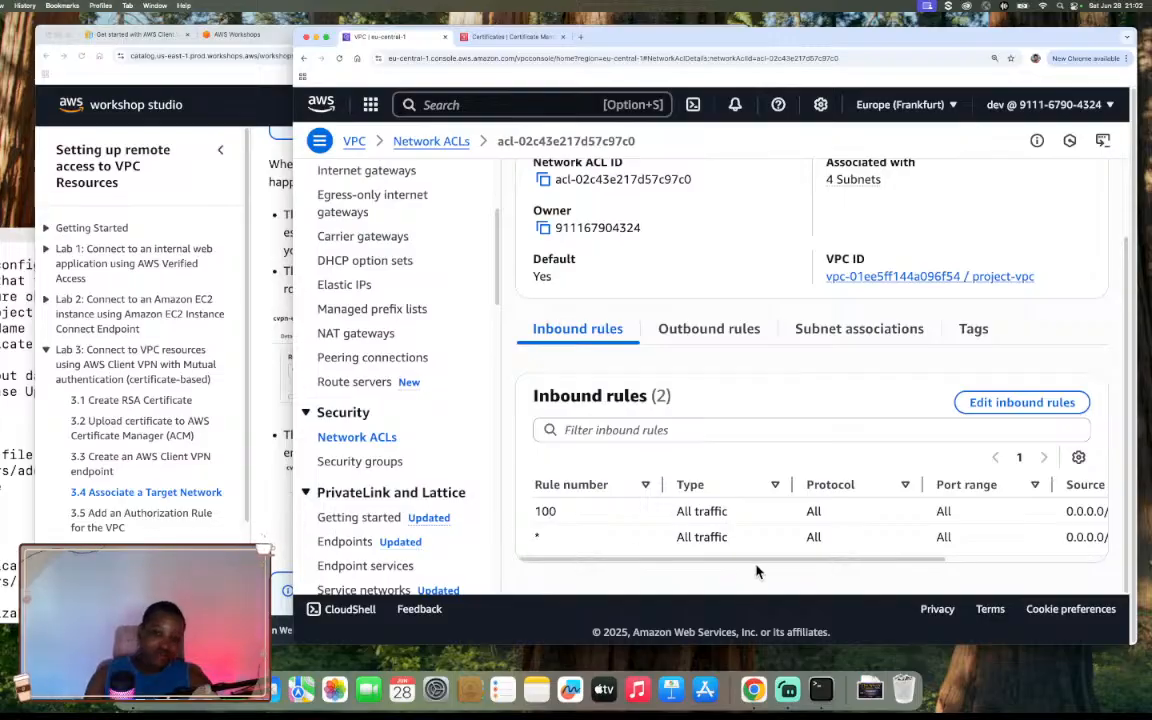
pyautogui.moveTo(724, 560); pyautogui.dragTo(476, 548)
# Return to the Client VPN endpoints list and check the state and client CIDR of client-vpn
pyautogui.scroll(-2, 437, 553)
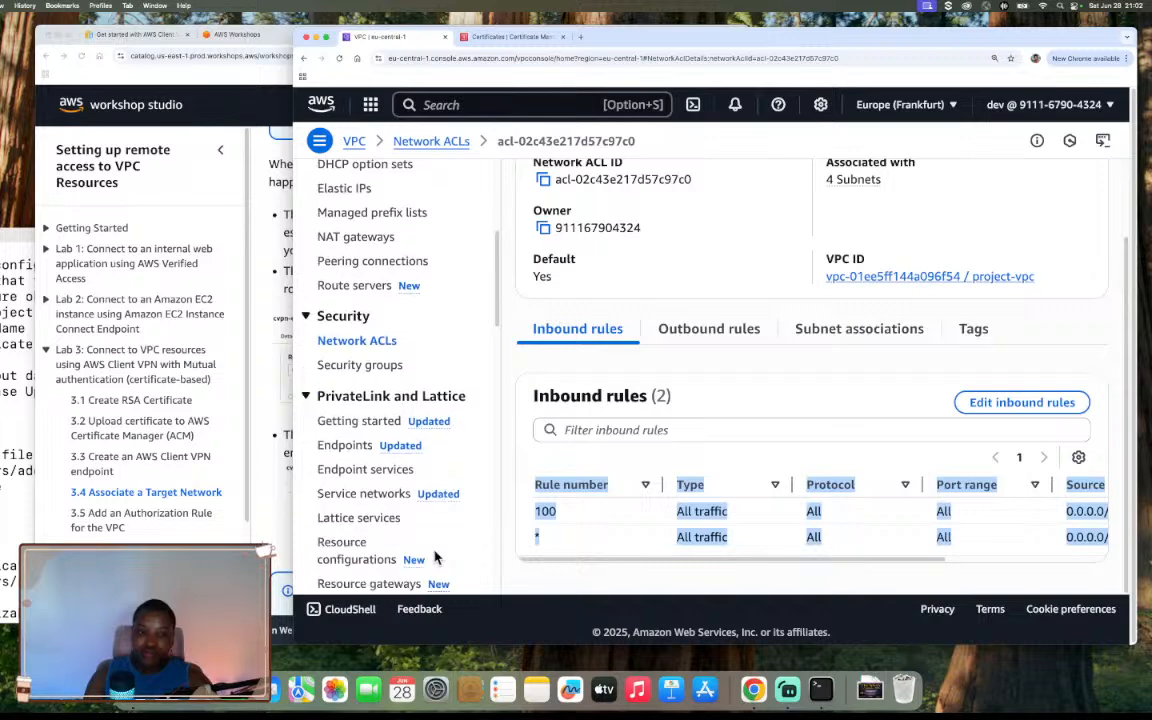
pyautogui.scroll(-7, 437, 500)
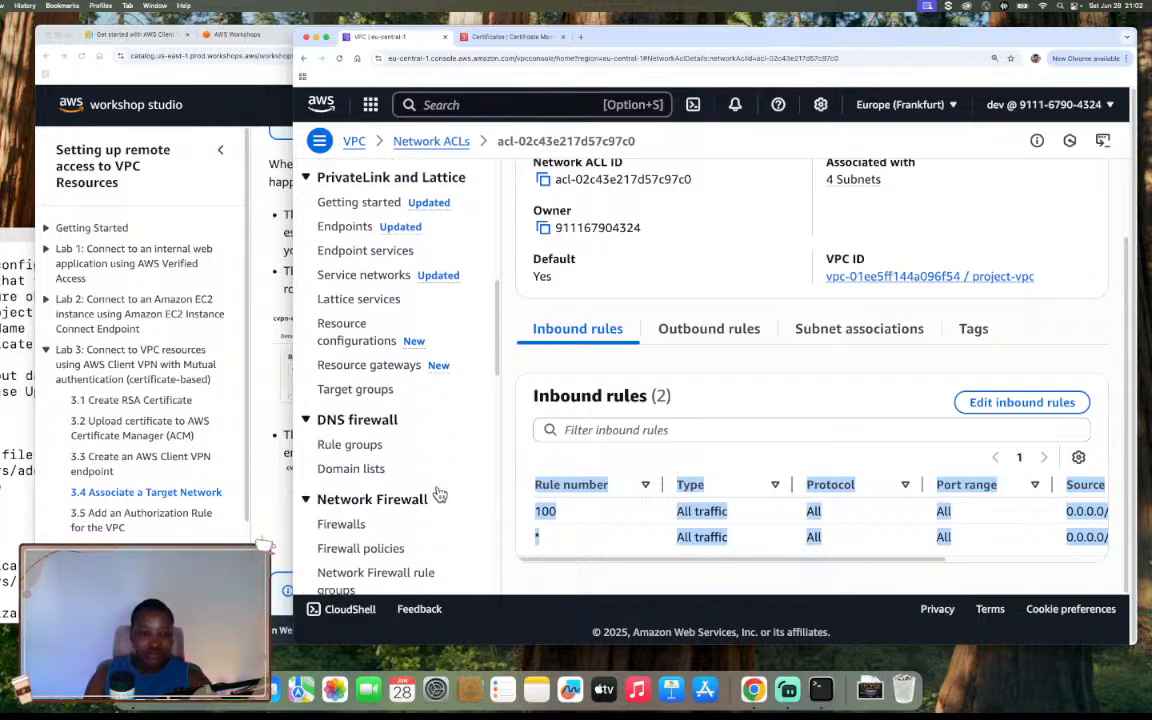
pyautogui.scroll(-2, 440, 494)
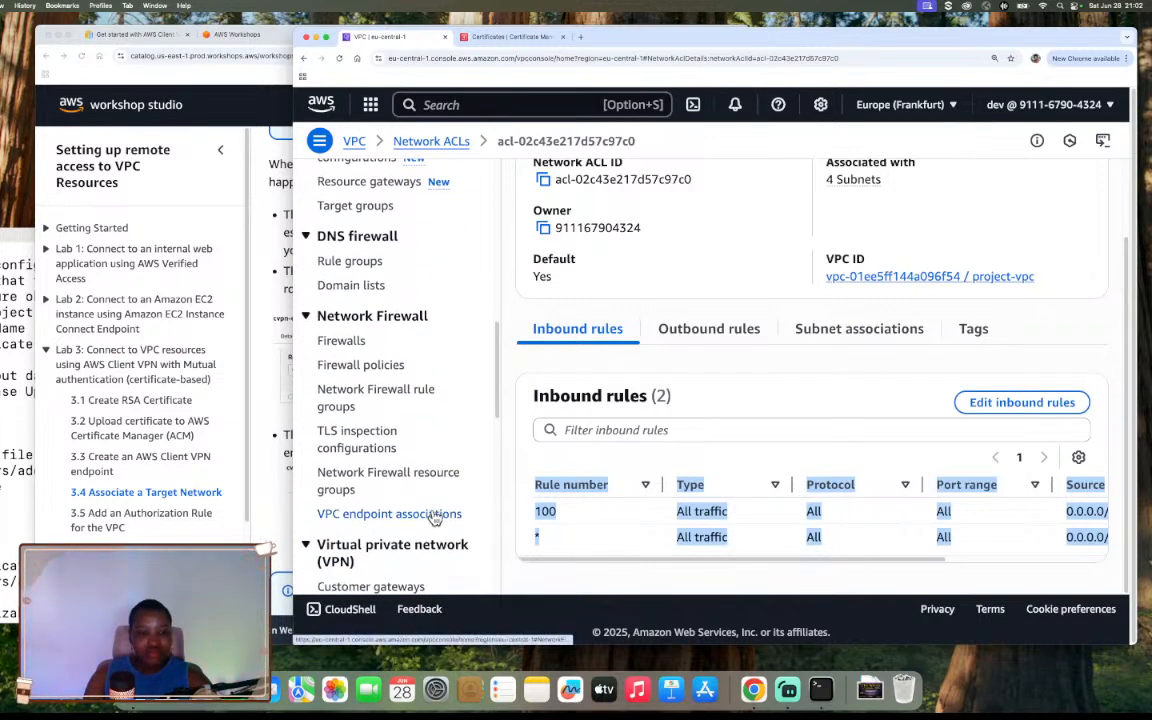
pyautogui.click(435, 514)
pyautogui.scroll(-5, 432, 518)
pyautogui.click(424, 470)
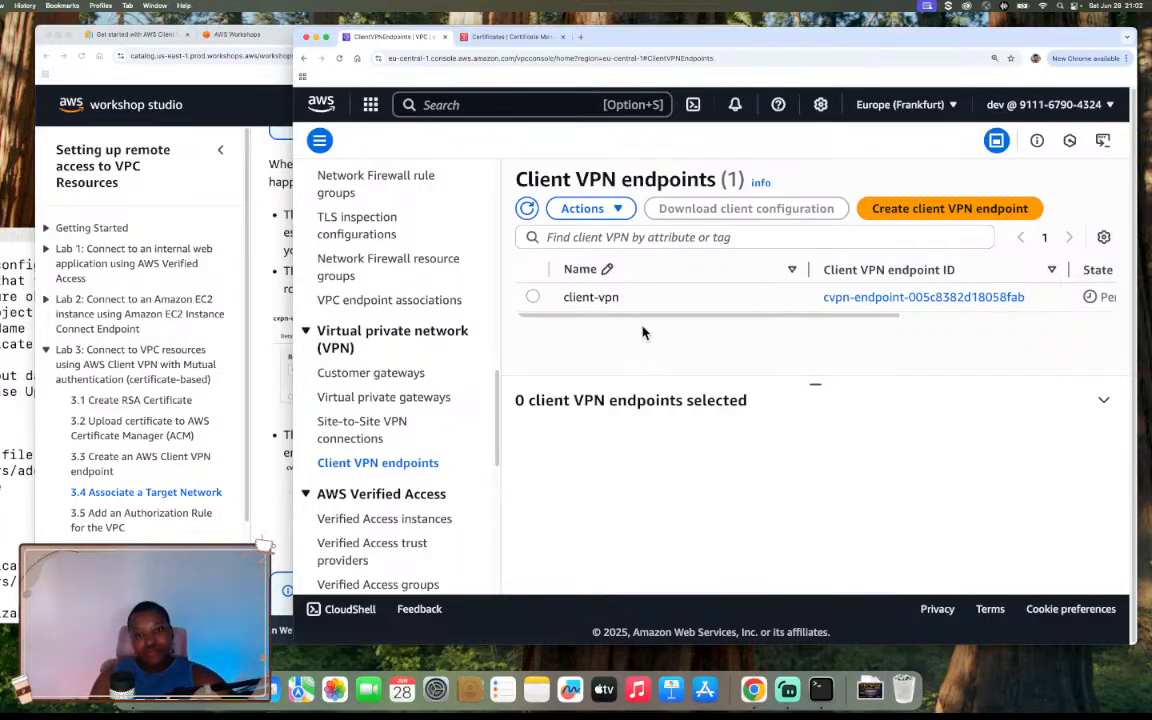
pyautogui.moveTo(788, 315); pyautogui.dragTo(1046, 310)
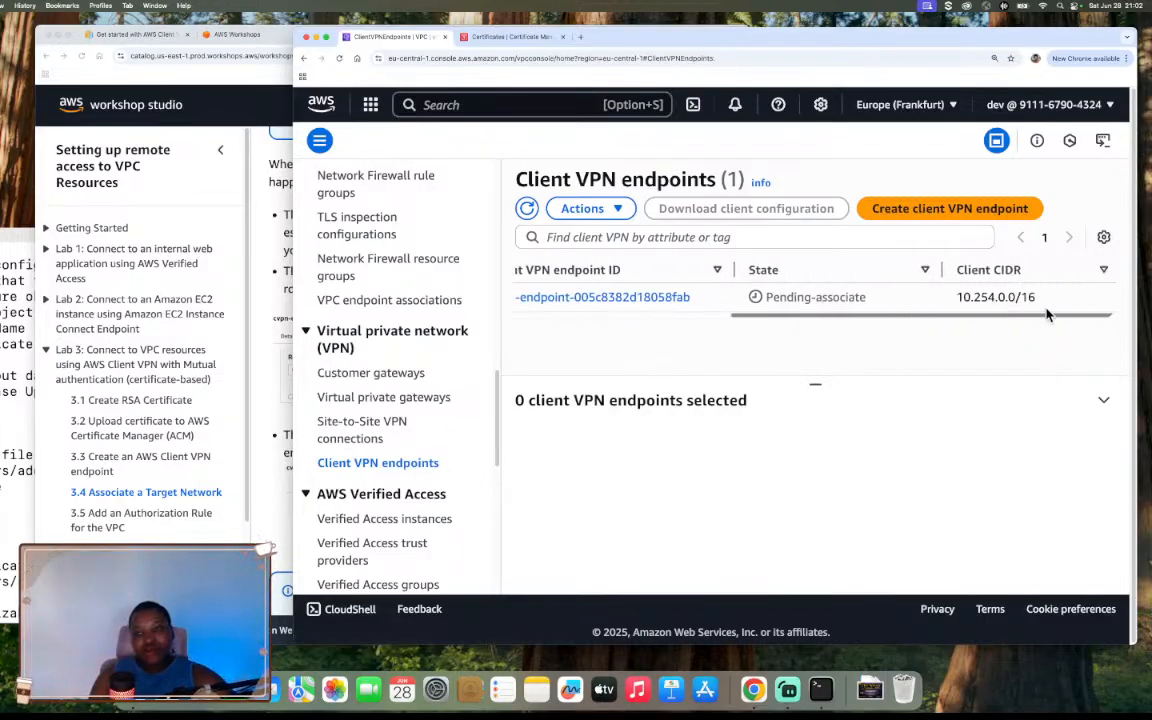
pyautogui.hscroll(-5, 975, 326)
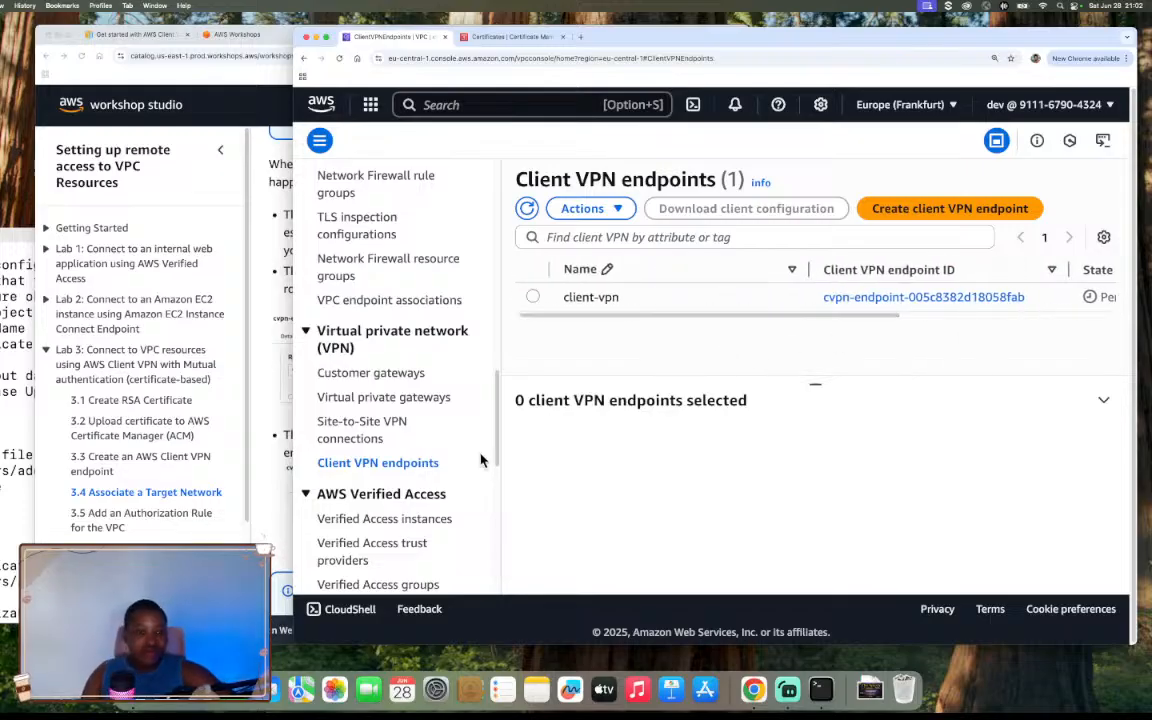
# Open the full details of the client-vpn endpoint and collapse the VPC dashboard navigation to view them
pyautogui.scroll(-4, 455, 465)
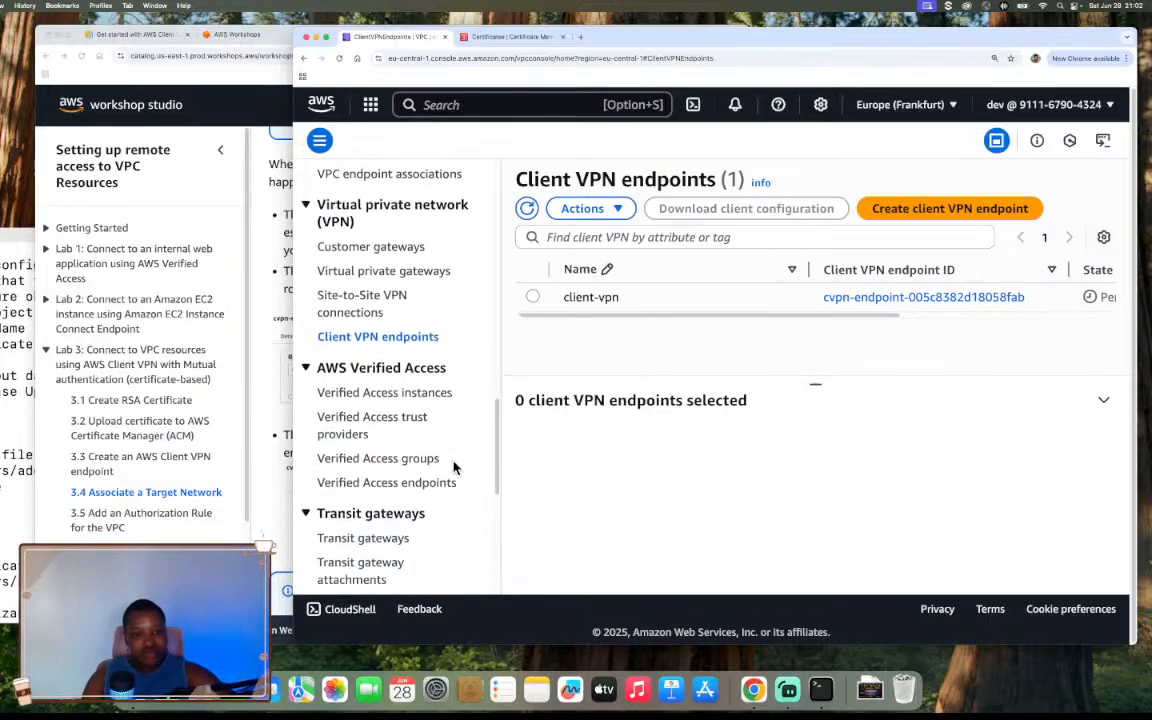
pyautogui.scroll(-9, 455, 467)
pyautogui.scroll(19, 455, 467)
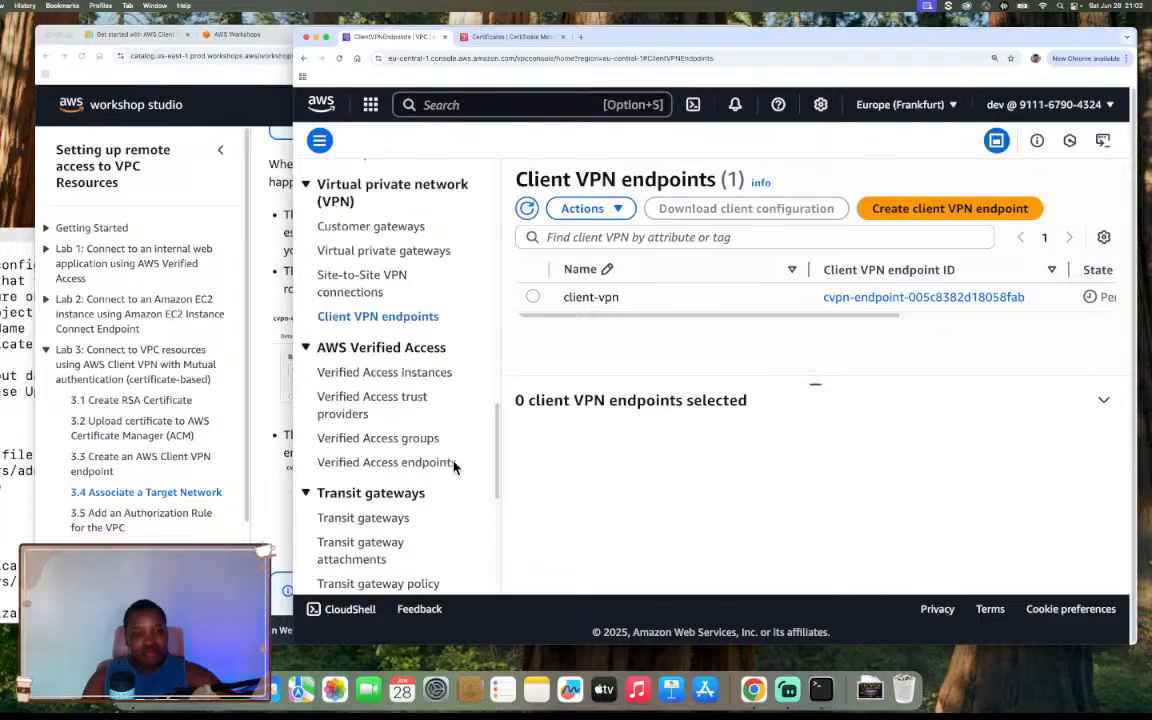
pyautogui.scroll(15, 453, 467)
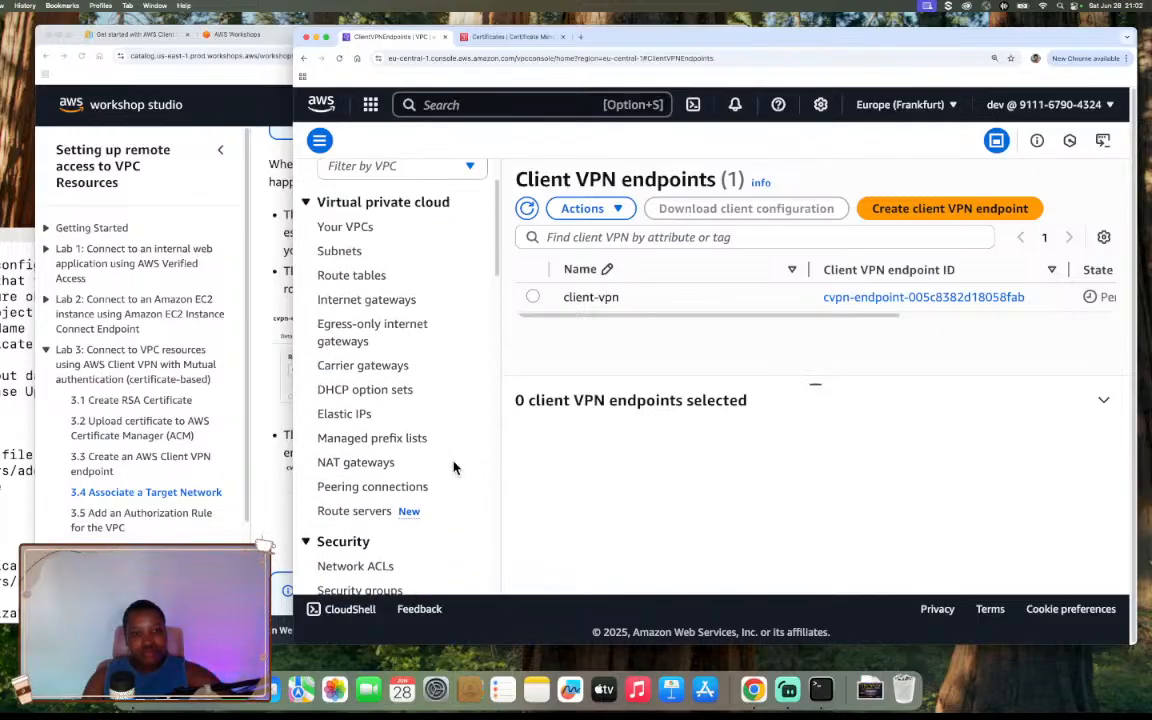
pyautogui.click(912, 297)
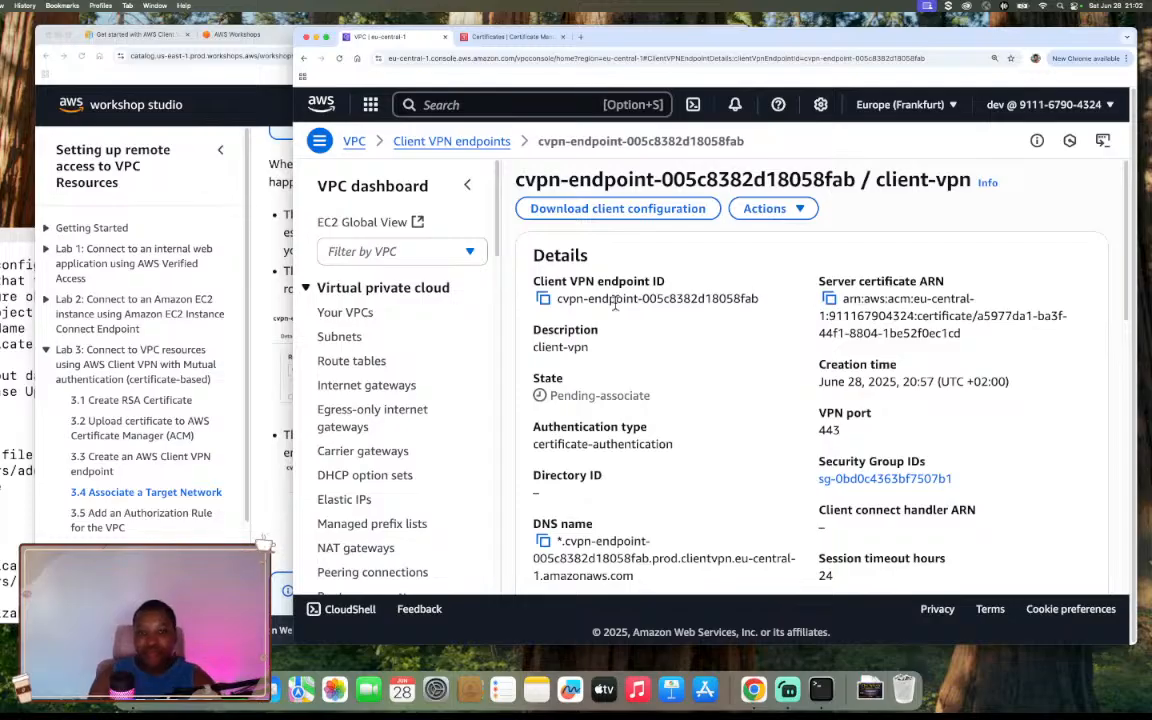
pyautogui.click(466, 185)
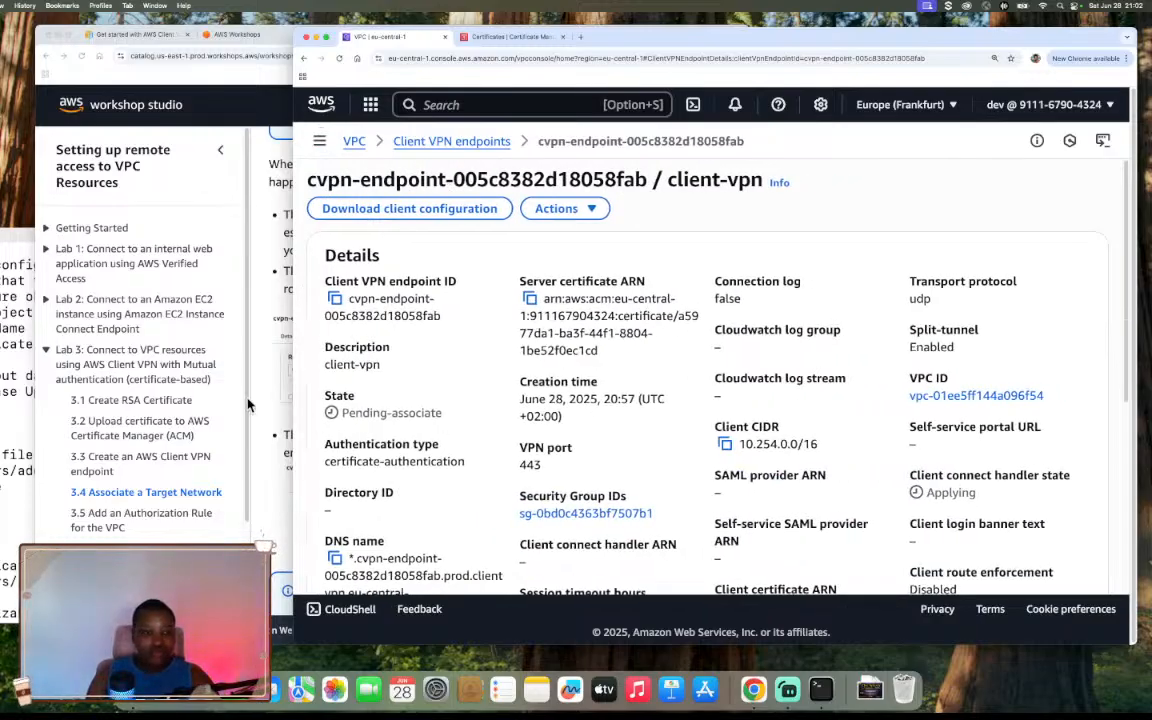
# Switch to the workshop guide and reread section 3.4 on associating Client VPN Subnet-2 and the effects of the first subnet association
pyautogui.click(232, 365)
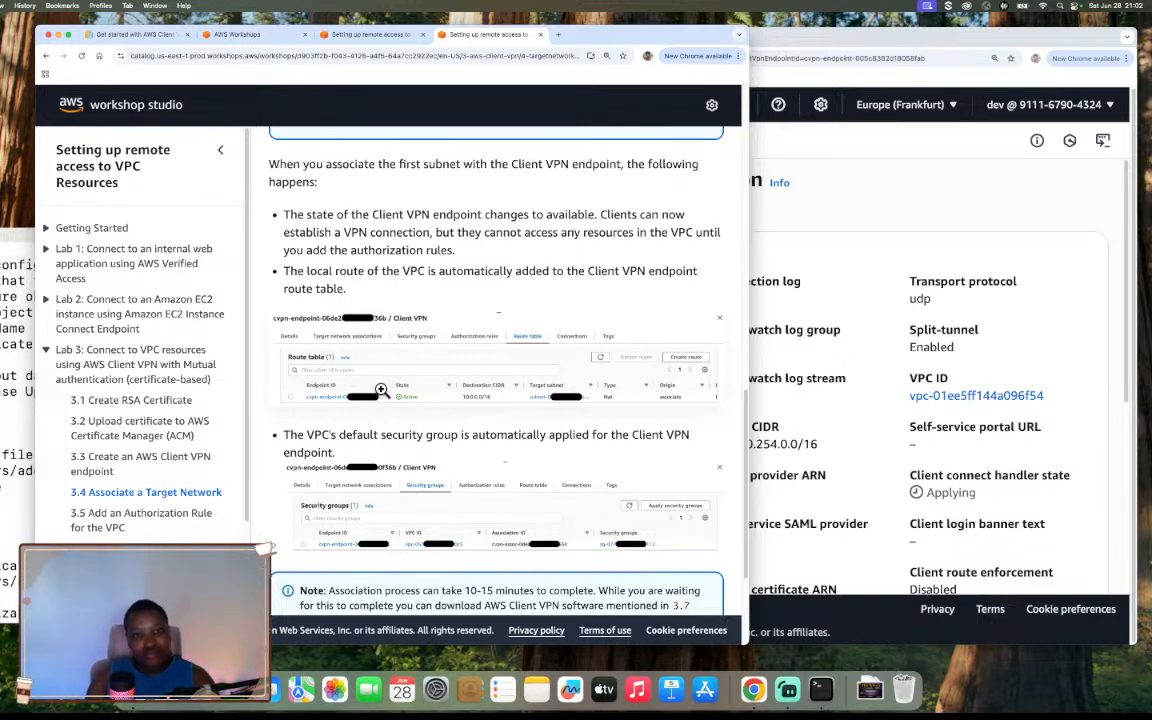
pyautogui.scroll(-1, 381, 389)
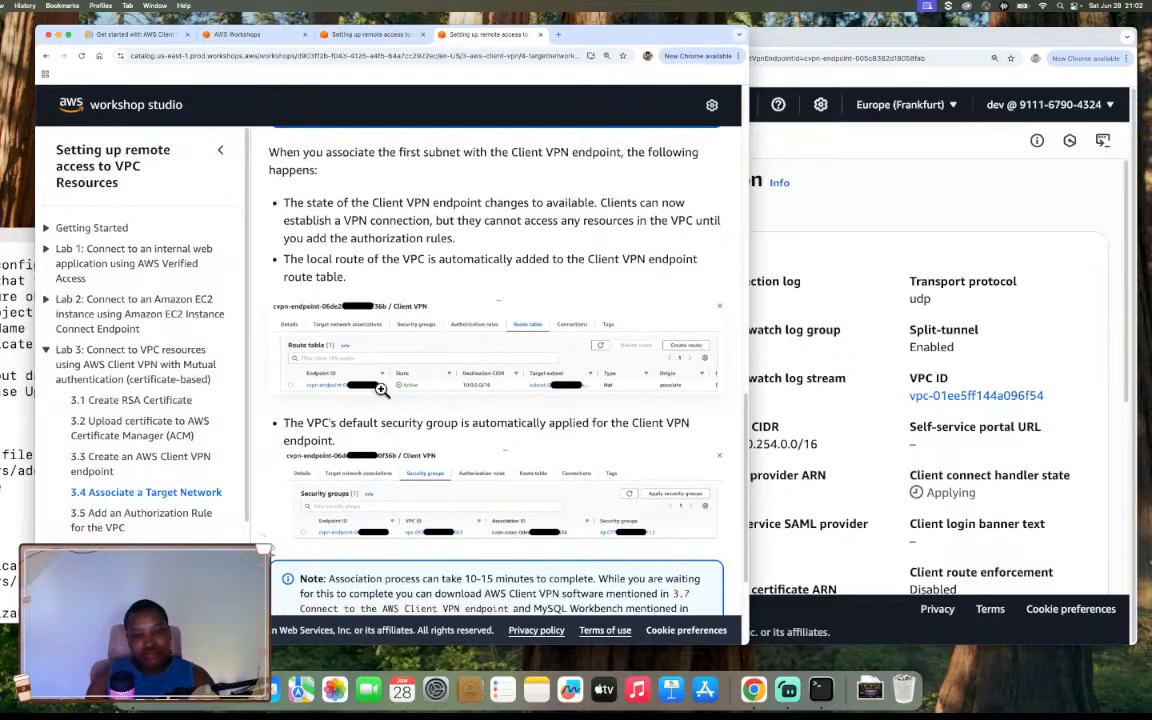
pyautogui.scroll(-2, 381, 389)
pyautogui.scroll(5, 381, 389)
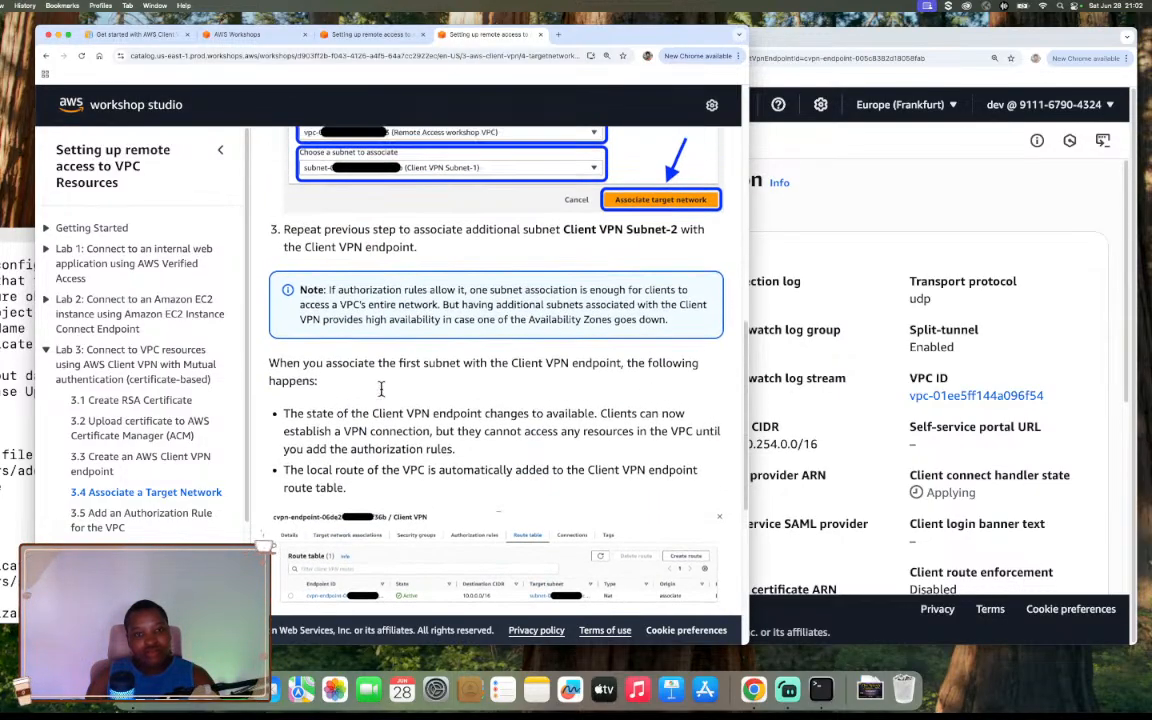
pyautogui.scroll(3, 381, 389)
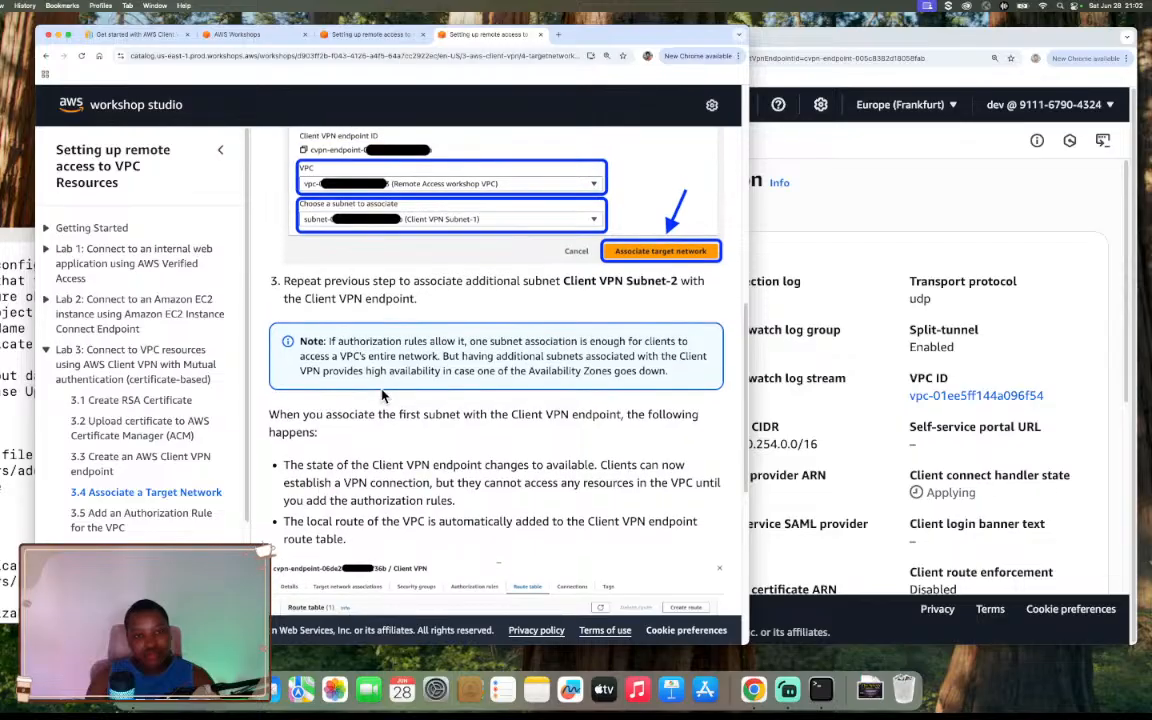
pyautogui.scroll(2, 381, 396)
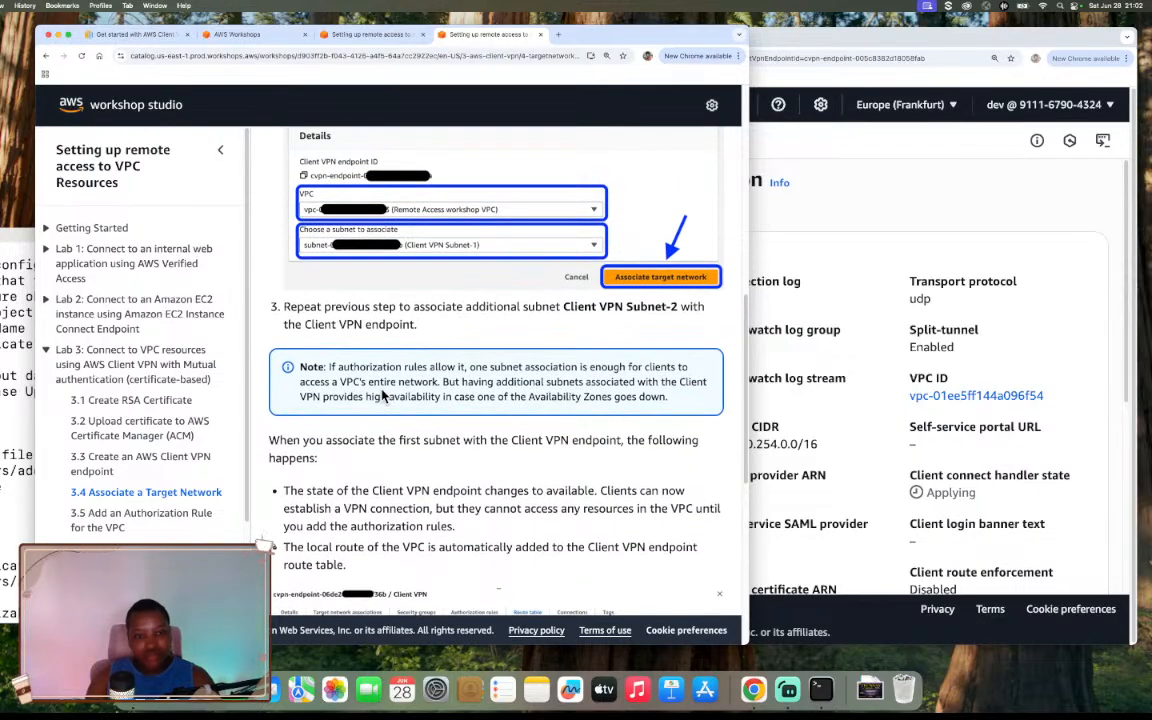
pyautogui.scroll(2, 383, 396)
pyautogui.scroll(2, 381, 394)
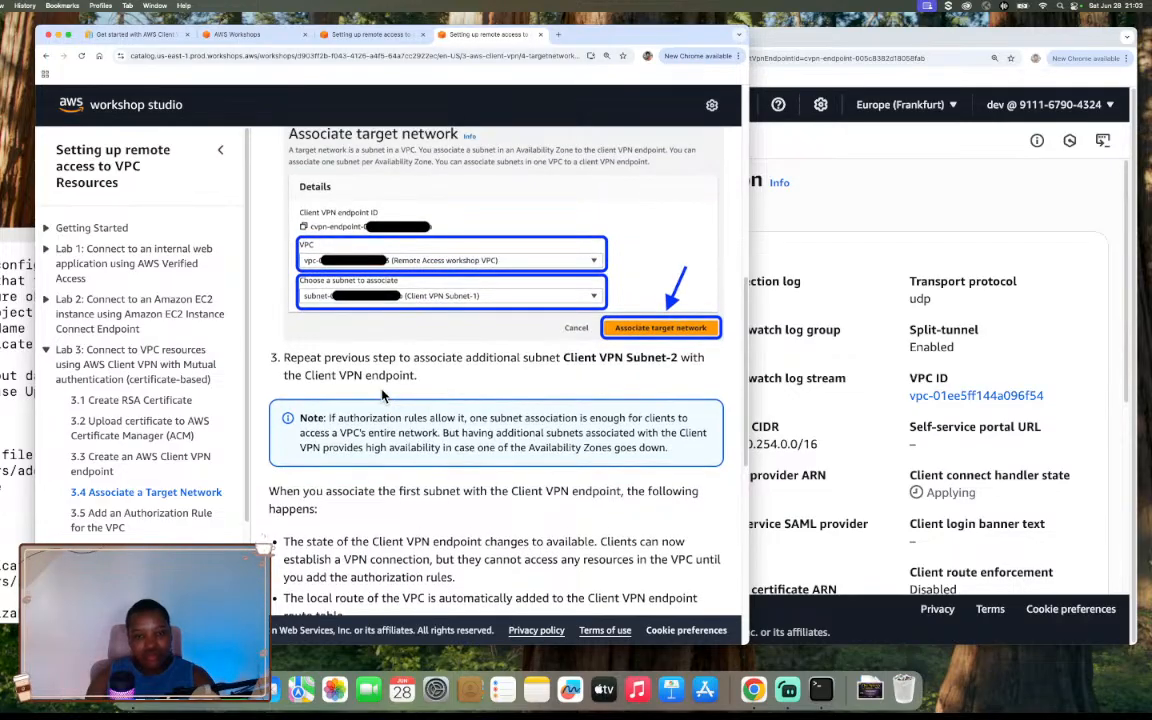
# Review the workshop's instructions for choosing the VPC and Client VPN Subnet-1 when associating a target network
pyautogui.scroll(5, 381, 396)
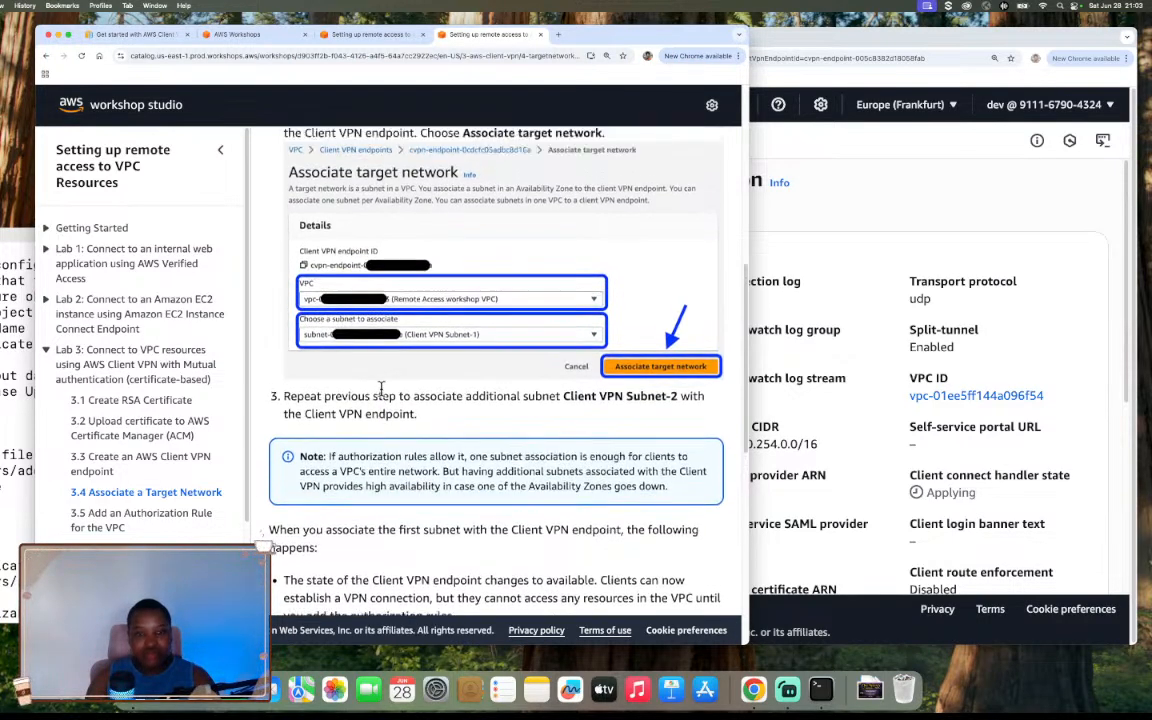
pyautogui.scroll(2, 381, 392)
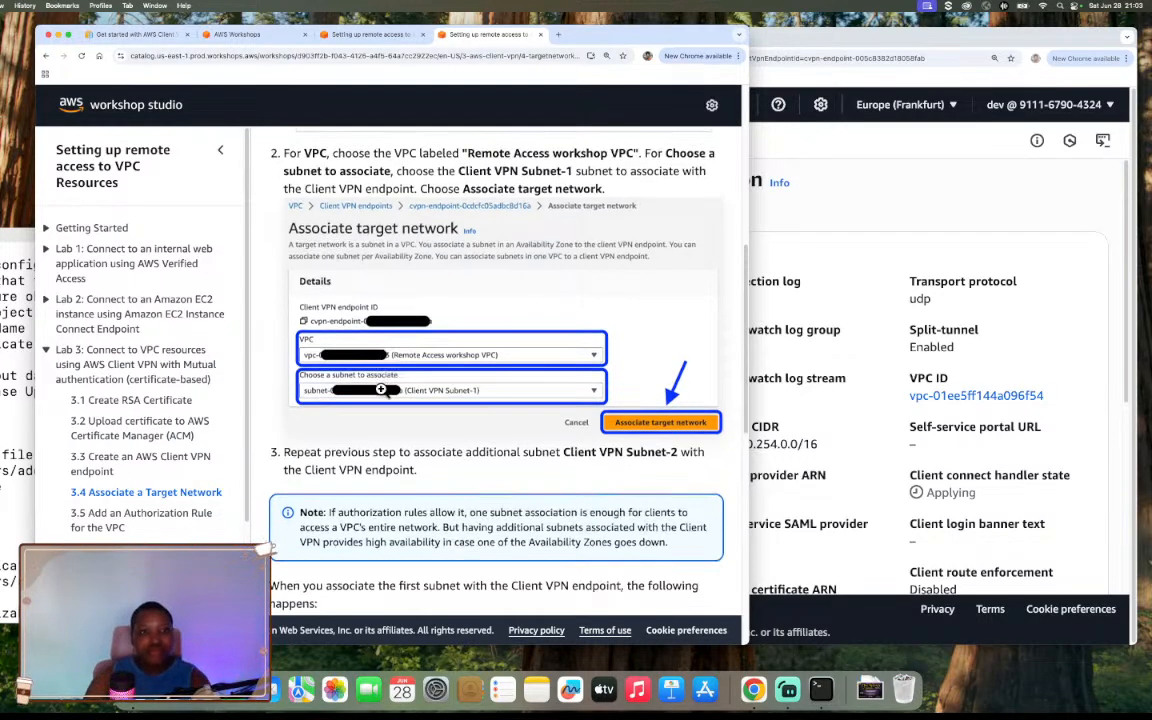
pyautogui.scroll(15, 381, 390)
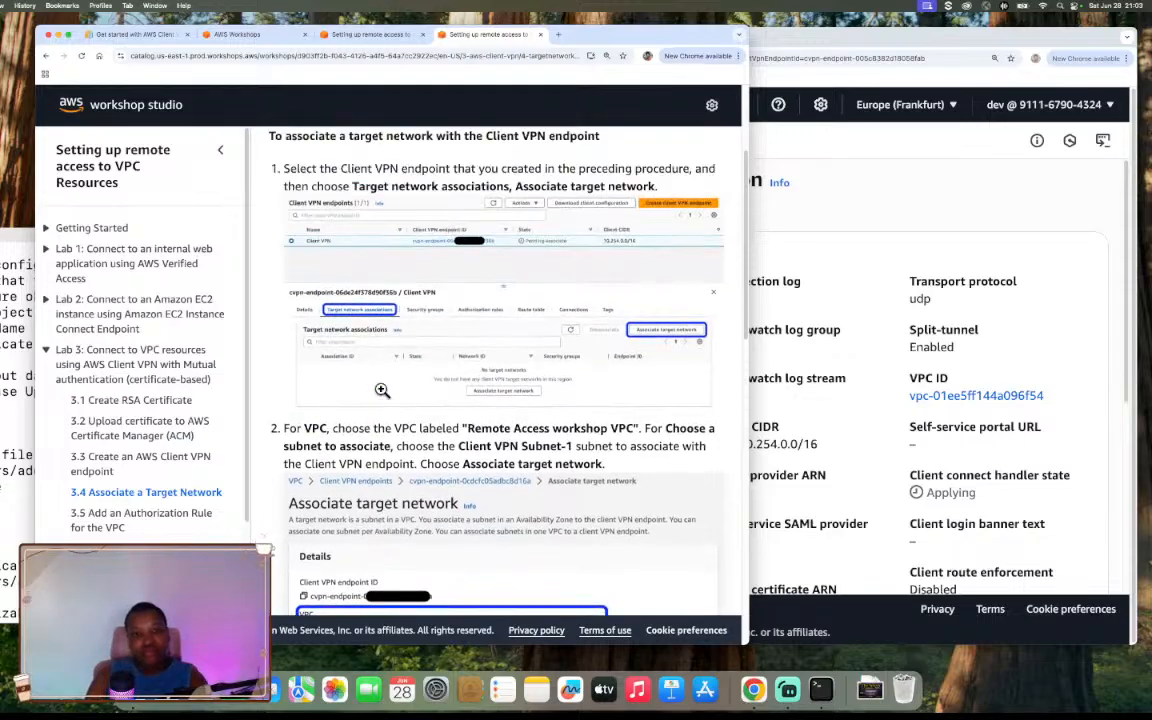
pyautogui.scroll(-14, 381, 390)
pyautogui.scroll(8, 381, 390)
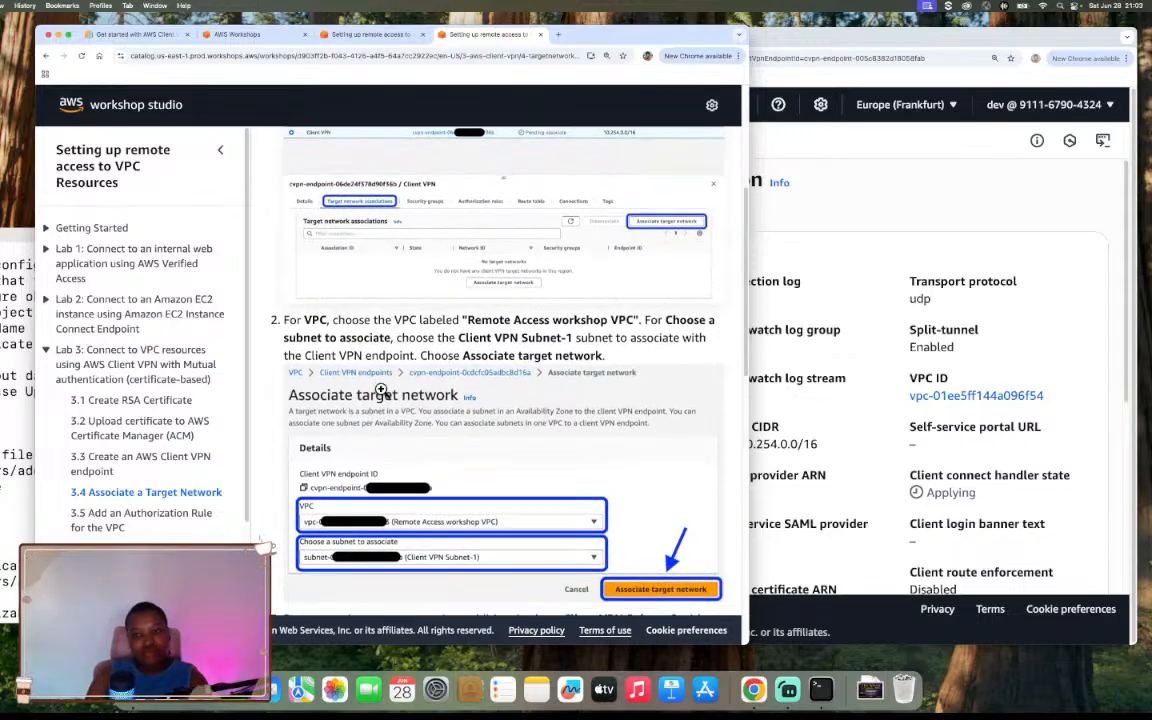
# Return to the VPC console, reload the client-vpn endpoint page and examine its state and configuration details
pyautogui.click(800, 253)
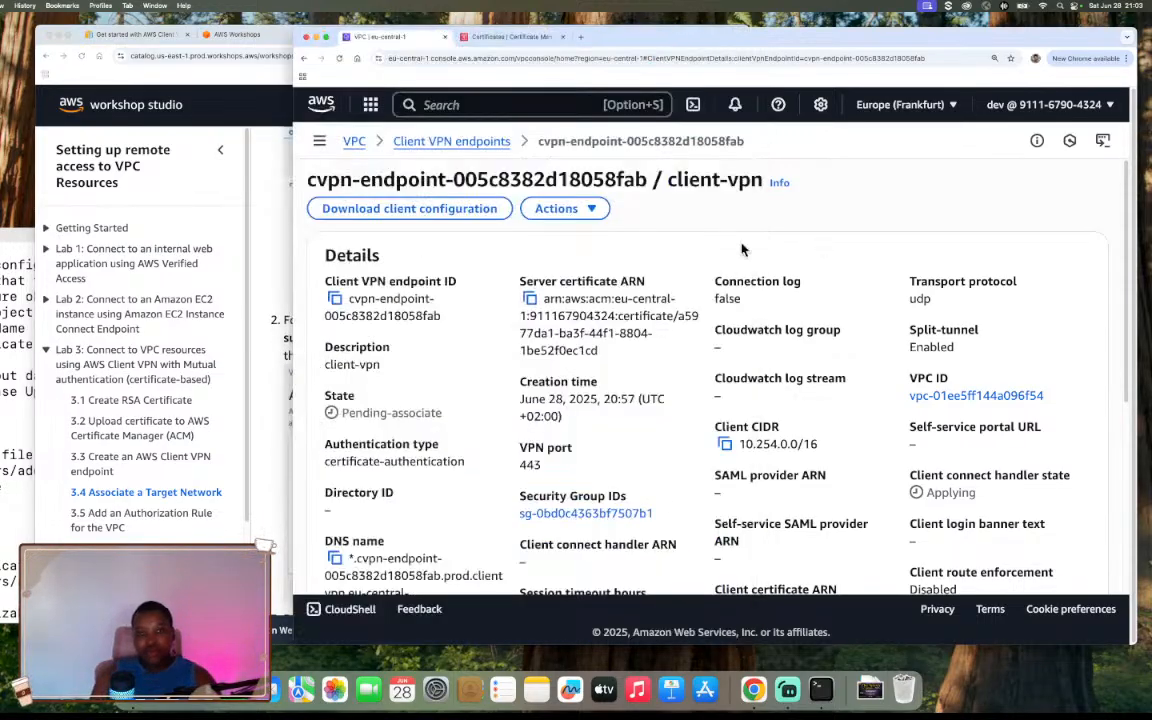
pyautogui.click(342, 58)
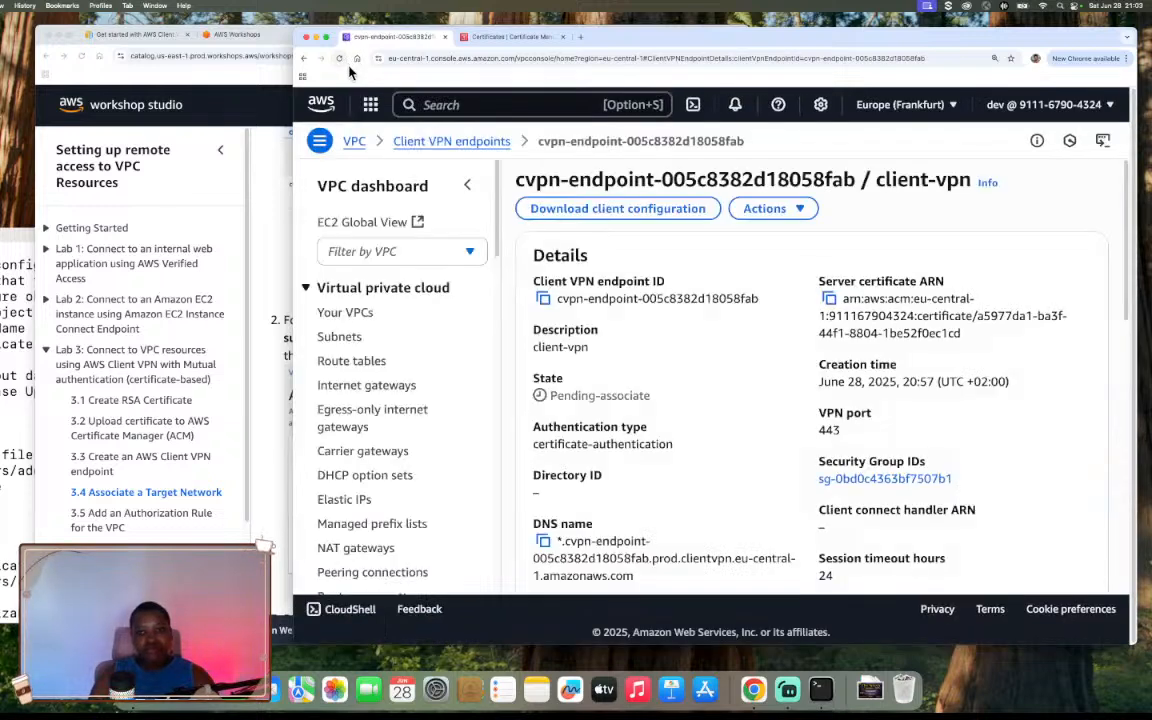
pyautogui.scroll(-10, 733, 323)
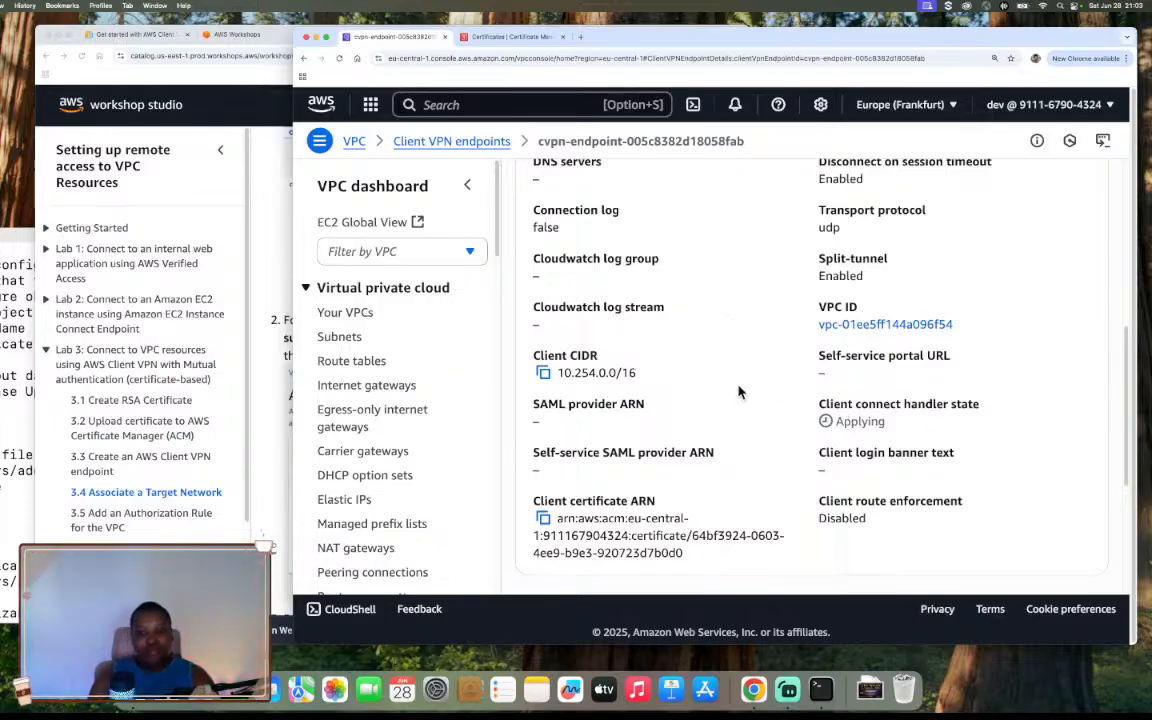
pyautogui.scroll(5, 709, 394)
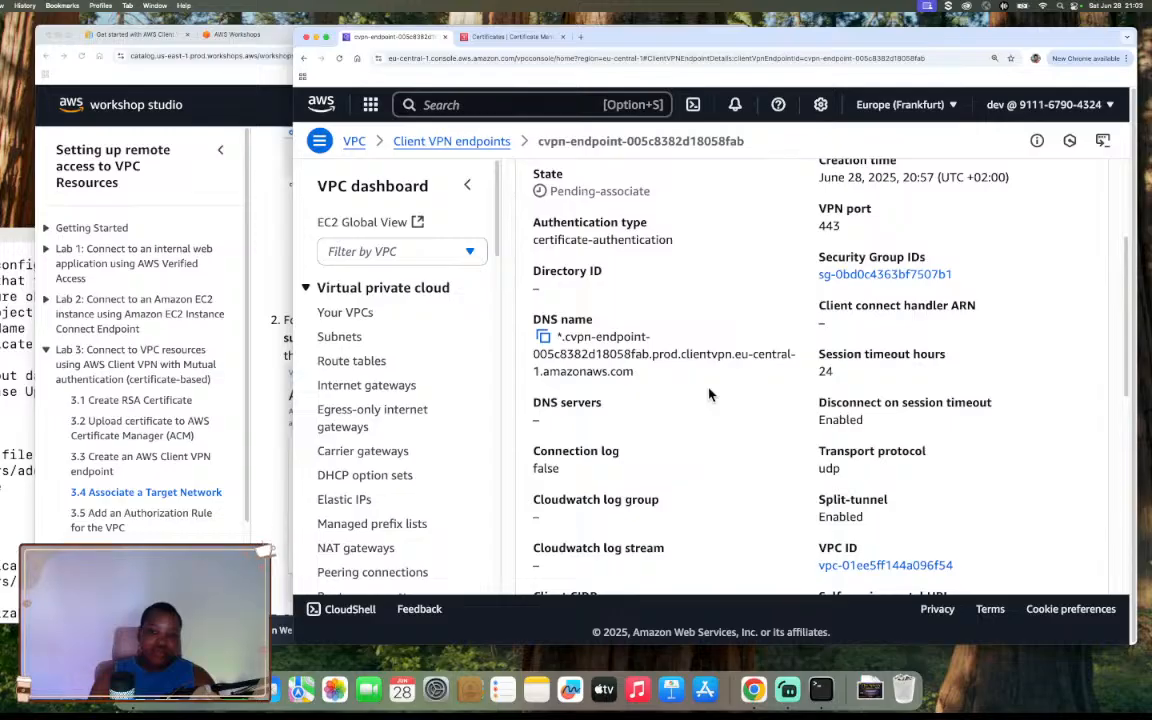
pyautogui.scroll(4, 709, 394)
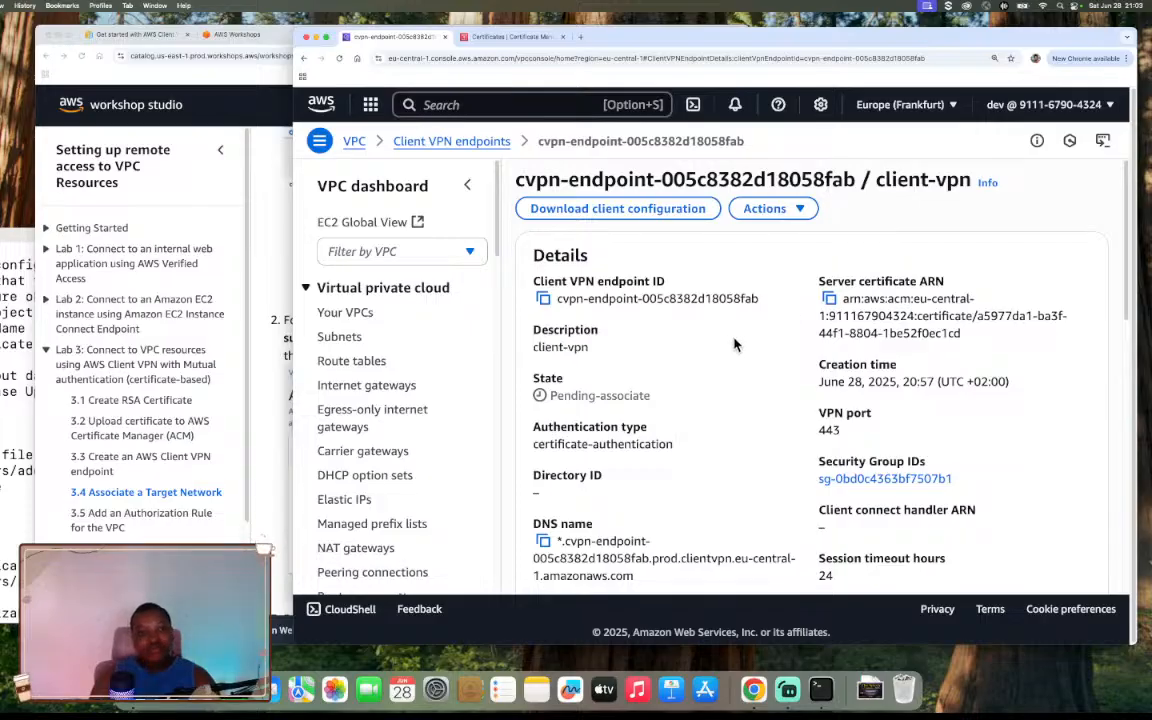
# Download the client configuration file for the client-vpn endpoint
pyautogui.click(752, 208)
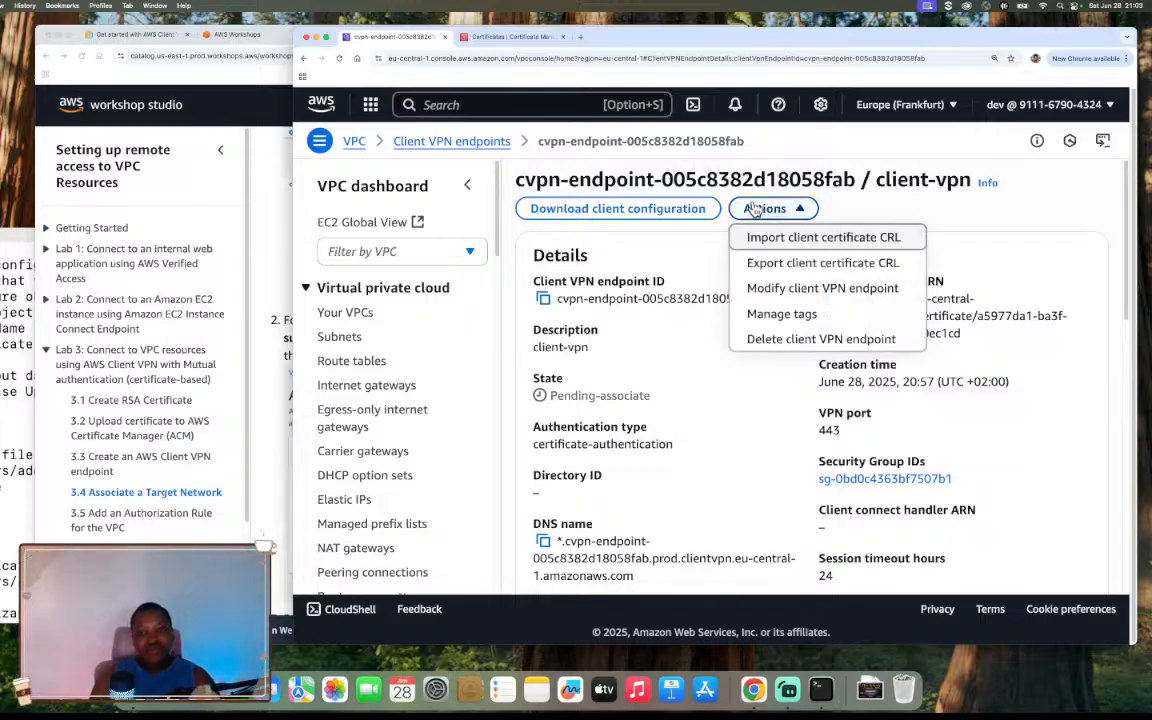
pyautogui.click(719, 227)
pyautogui.click(678, 210)
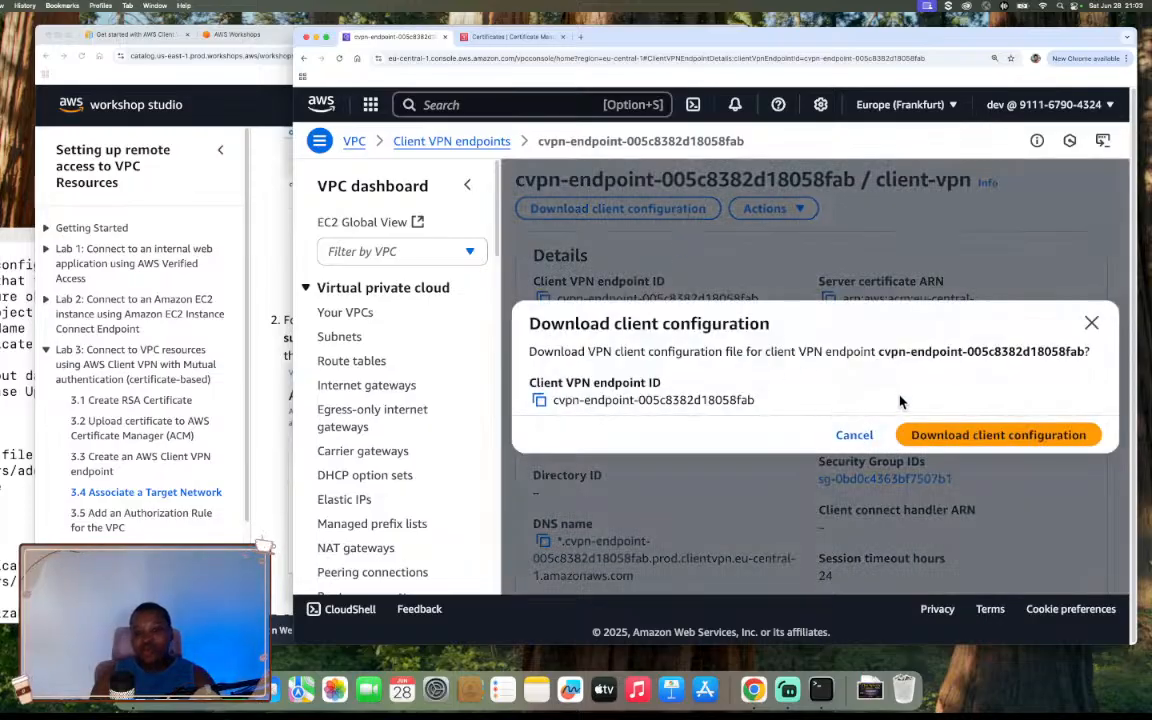
pyautogui.click(953, 435)
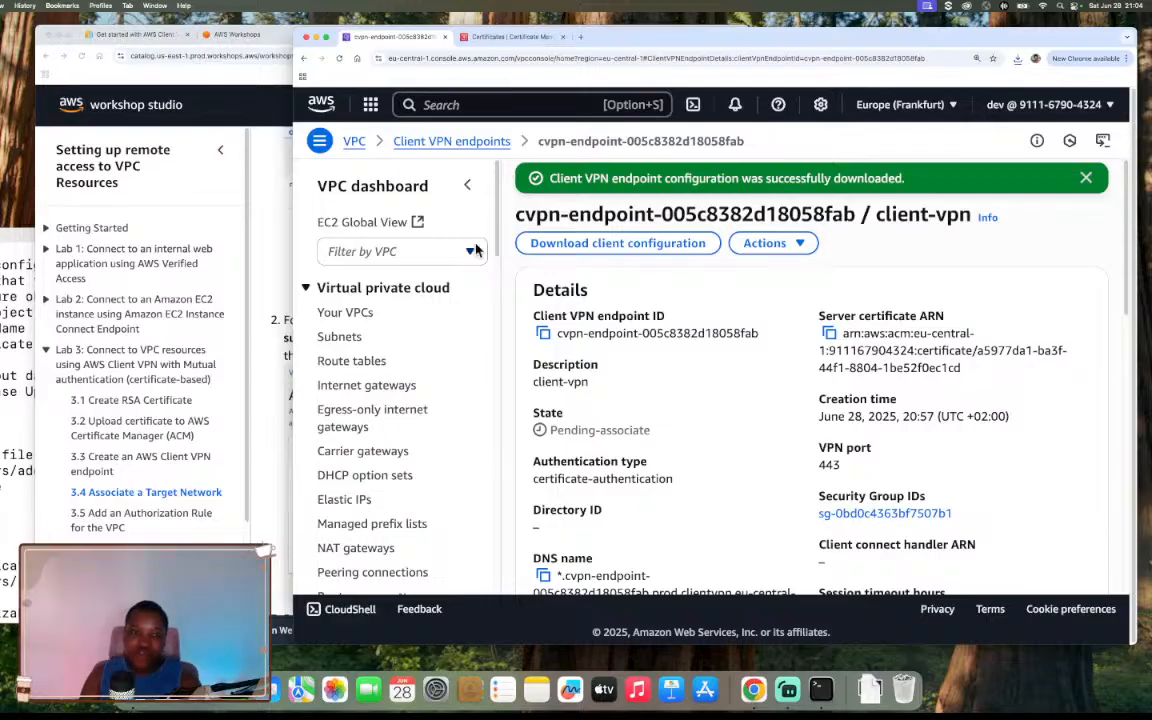
# Reload the endpoint page to recheck its state, then reread the effects of the first subnet association in workshop section 3.4
pyautogui.click(340, 59)
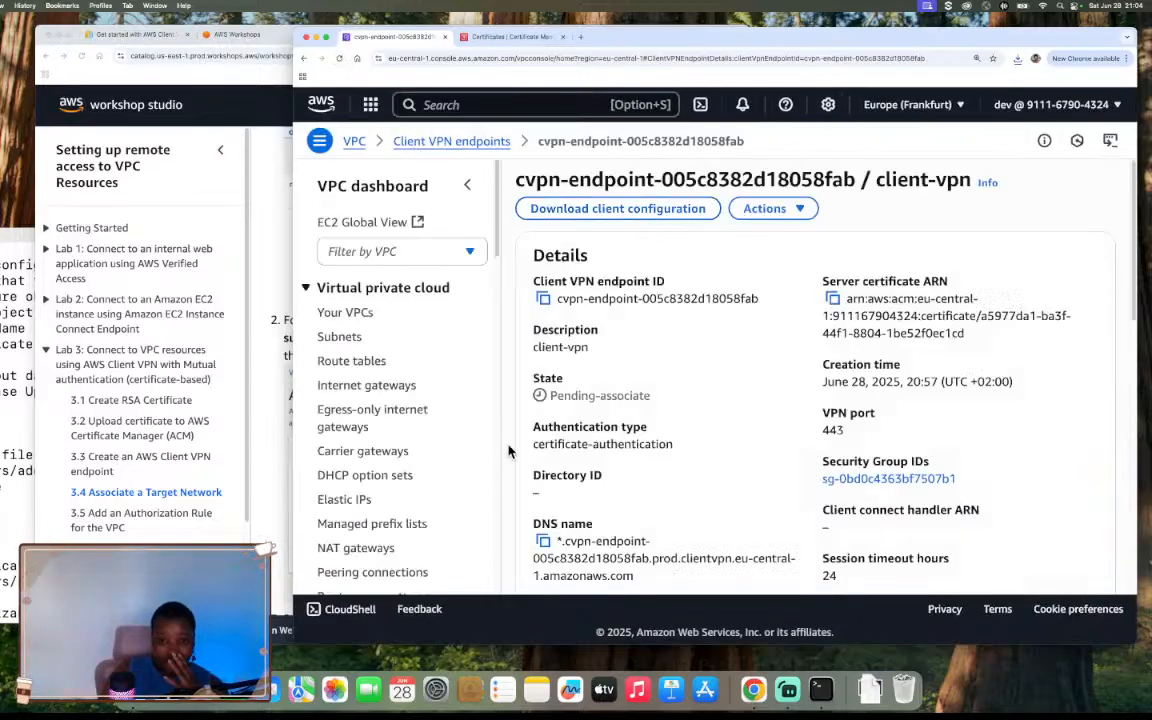
pyautogui.moveTo(550, 395); pyautogui.dragTo(650, 395)
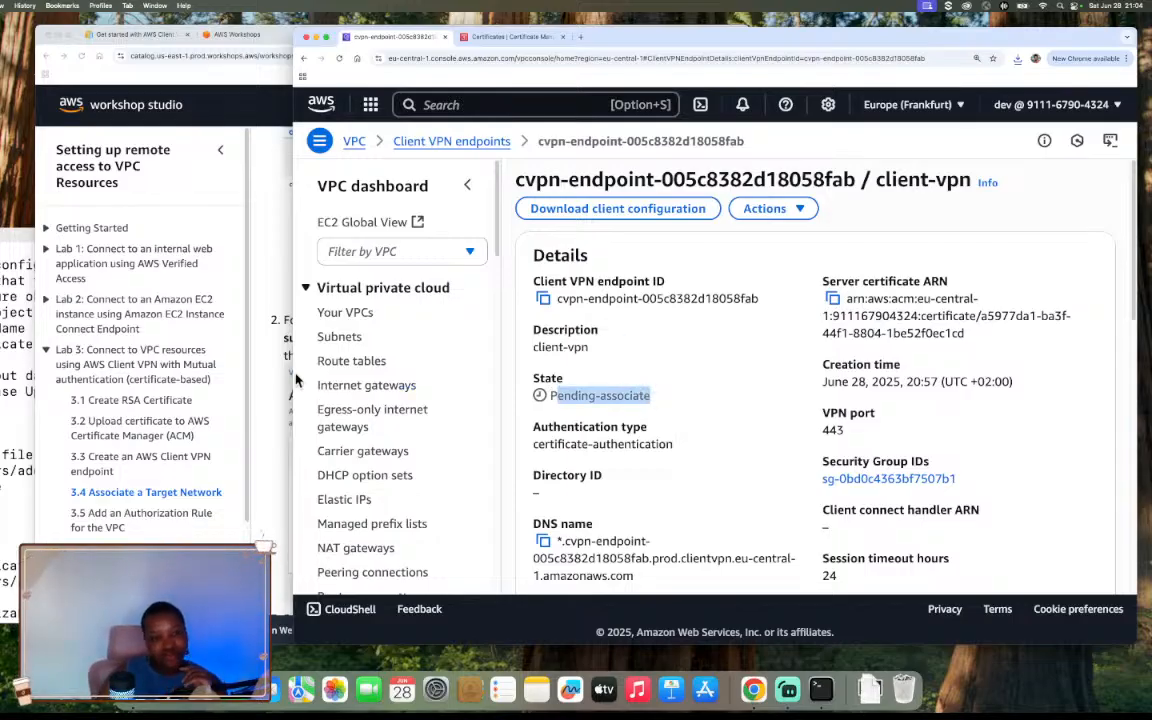
pyautogui.click(273, 383)
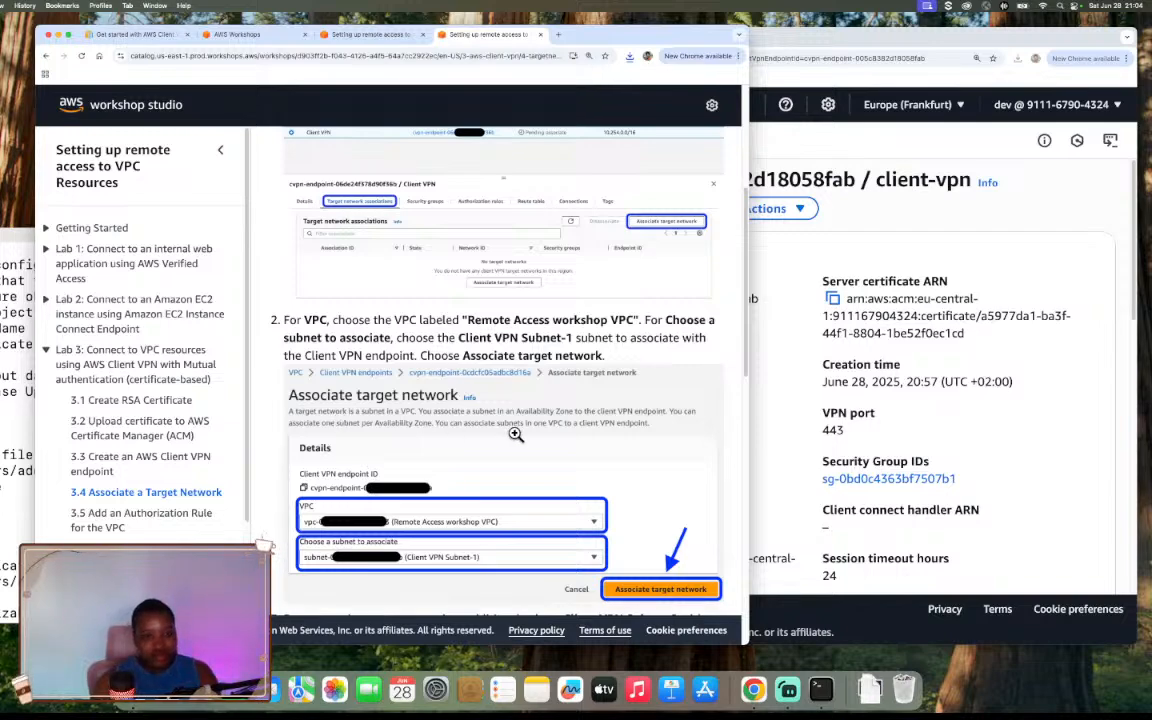
pyautogui.scroll(-5, 513, 437)
pyautogui.scroll(-4, 515, 433)
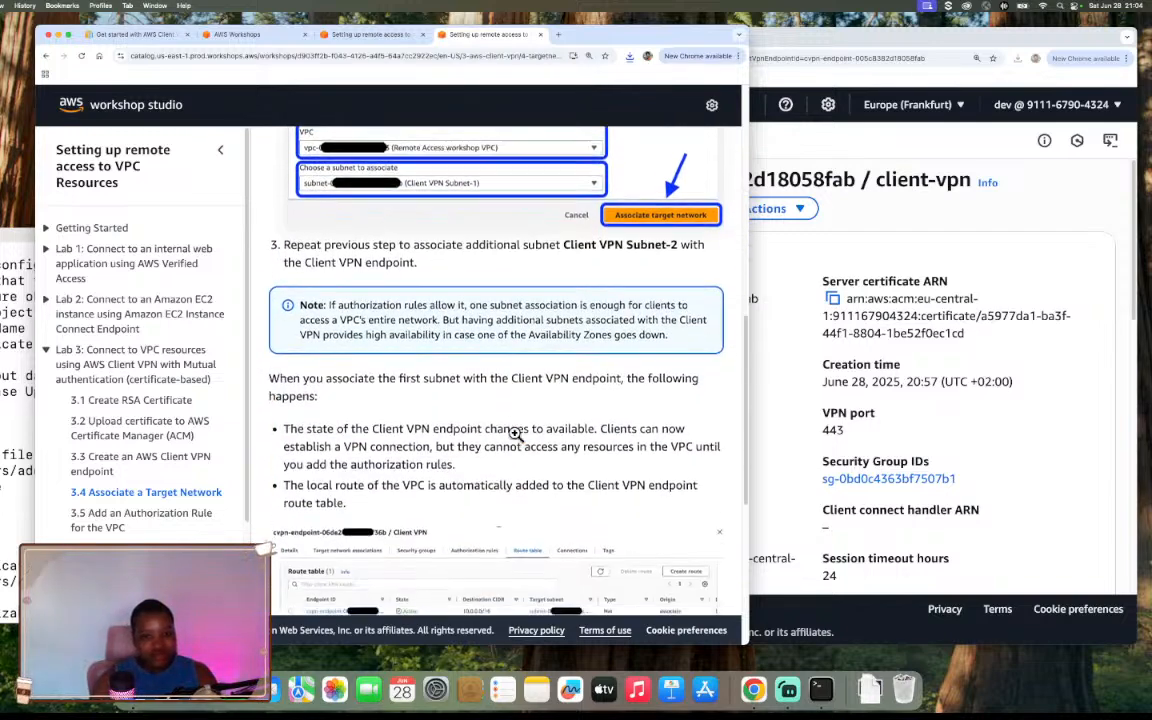
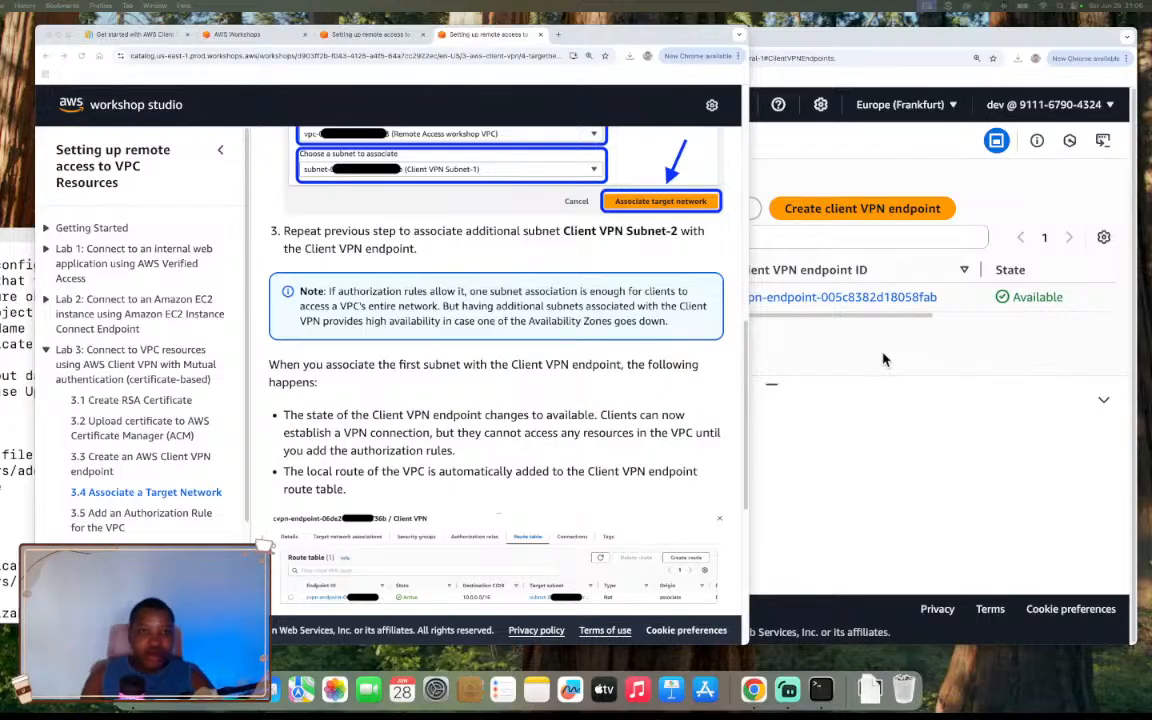
# Open the client-vpn endpoint's details from the endpoints list and check the state and subnets of its target network associations
pyautogui.click(753, 421)
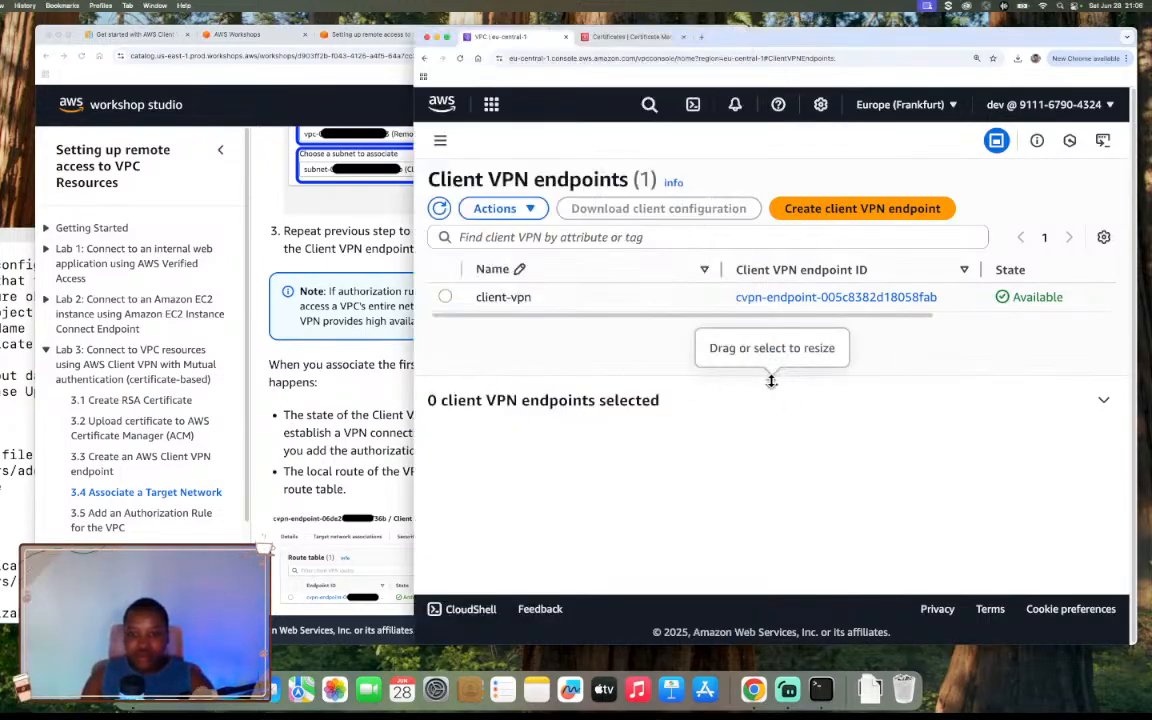
pyautogui.moveTo(769, 380); pyautogui.dragTo(771, 411)
pyautogui.click(774, 297)
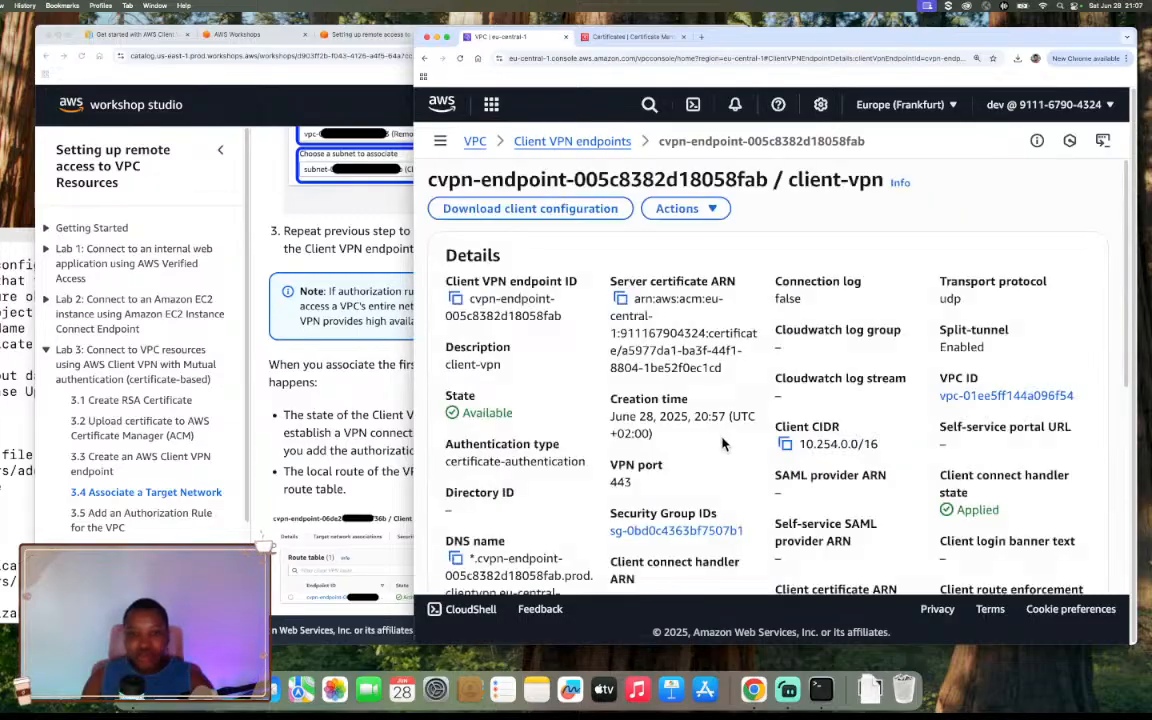
pyautogui.scroll(-5, 707, 441)
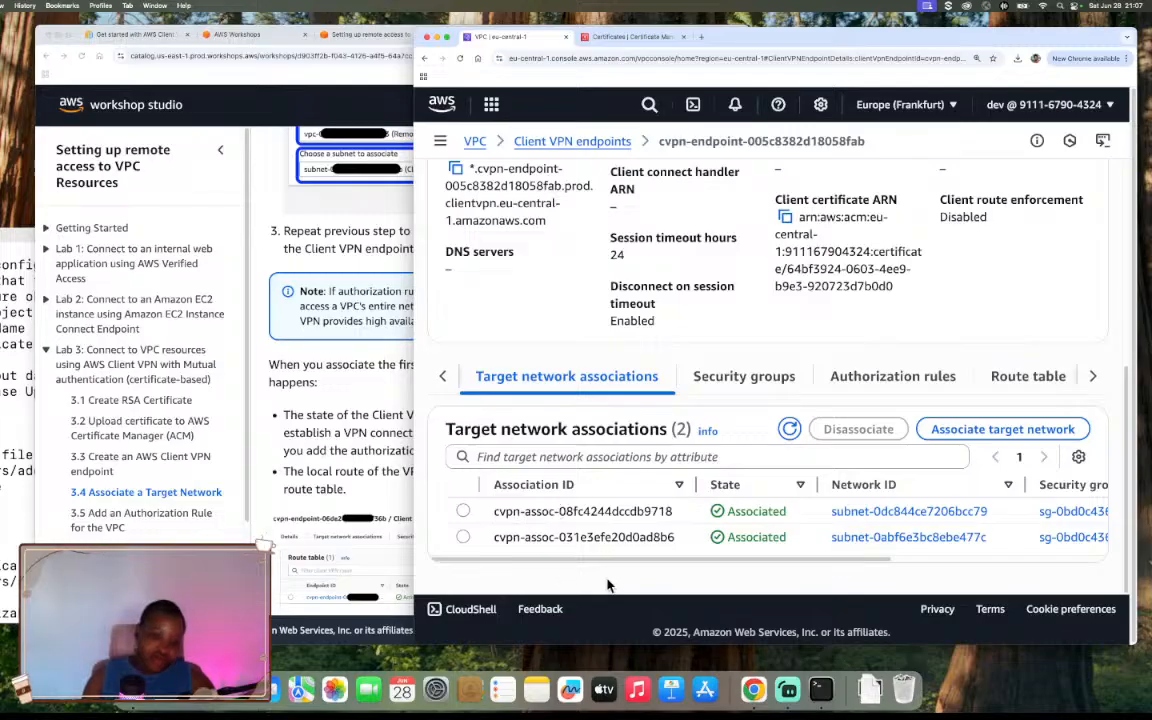
pyautogui.moveTo(618, 561); pyautogui.dragTo(715, 568)
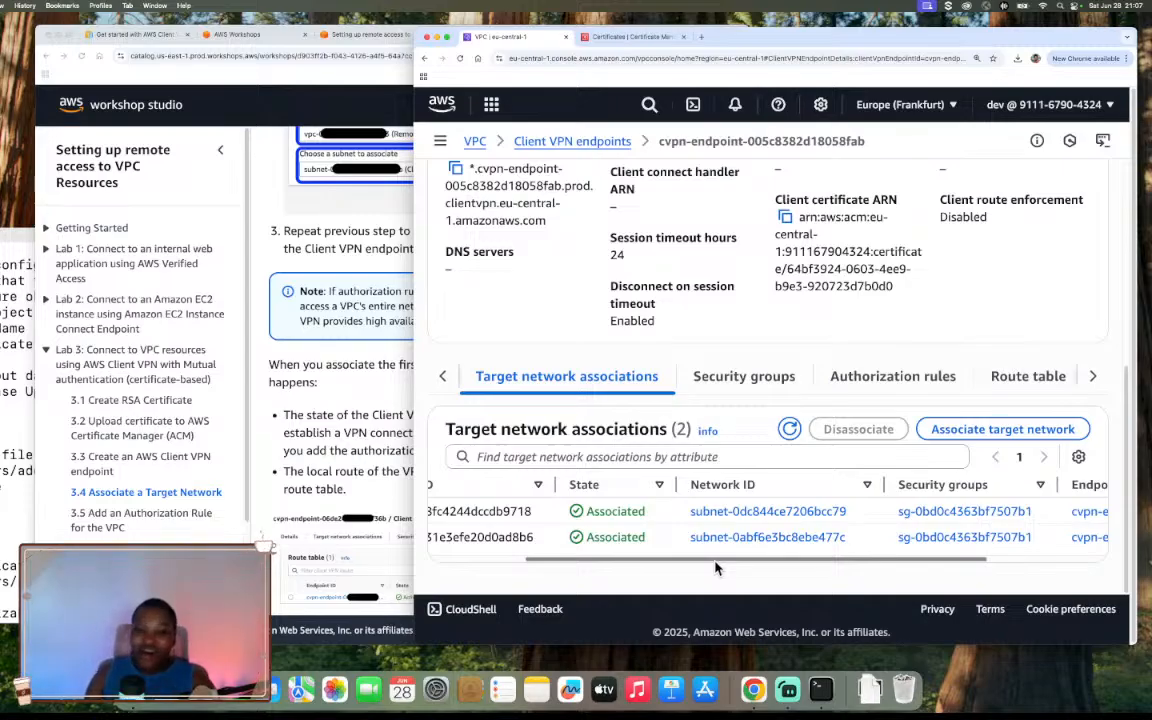
pyautogui.moveTo(715, 568); pyautogui.dragTo(538, 572)
pyautogui.scroll(5, 512, 290)
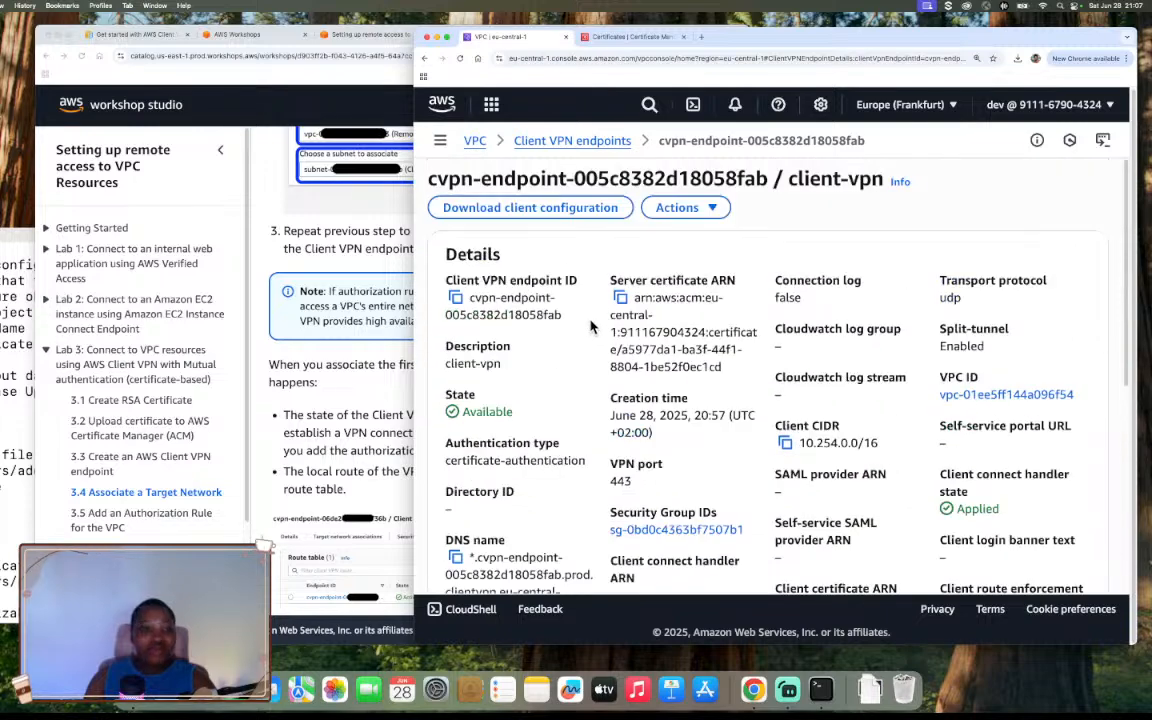
# Check the browser's recent downloads for the client configuration file and read the workshop note on how long association takes
pyautogui.click(350, 355)
pyautogui.scroll(-8, 590, 490)
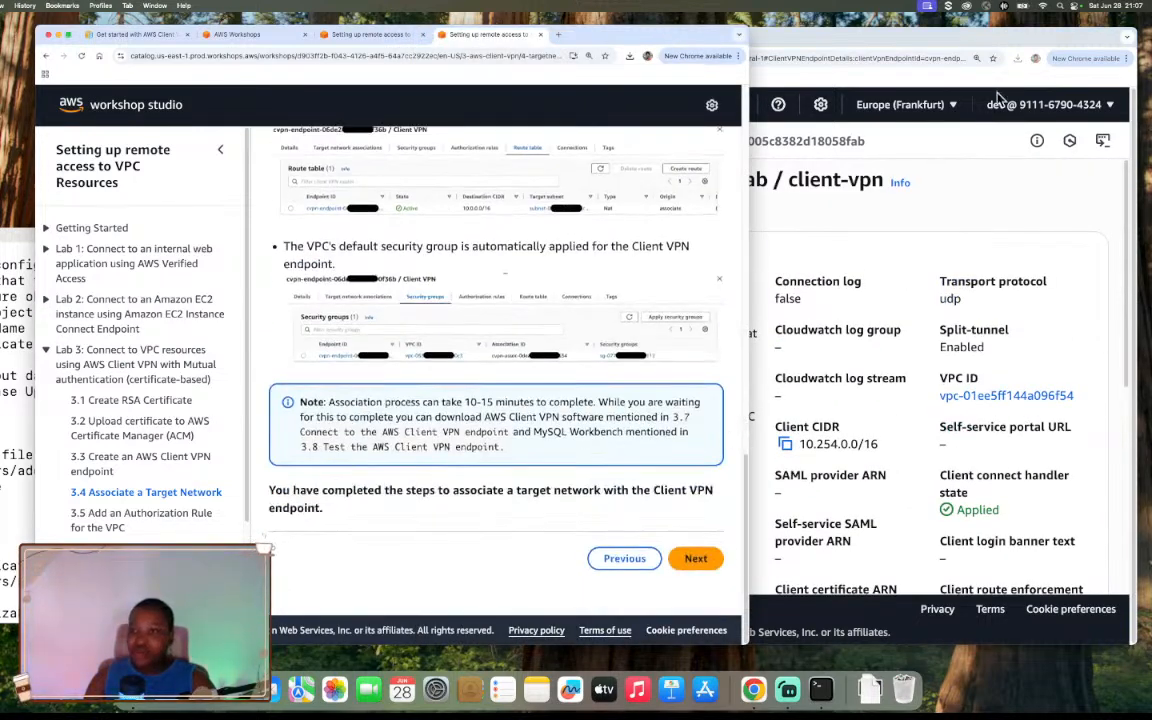
pyautogui.click(1018, 64)
pyautogui.click(1017, 61)
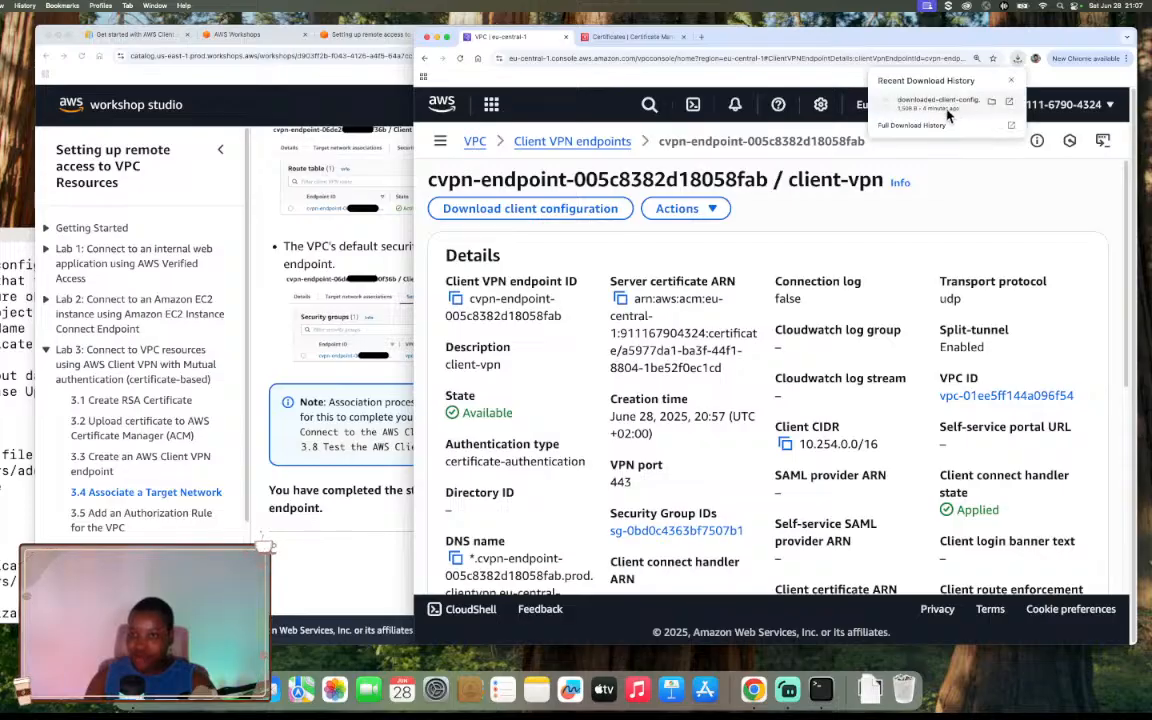
pyautogui.click(888, 227)
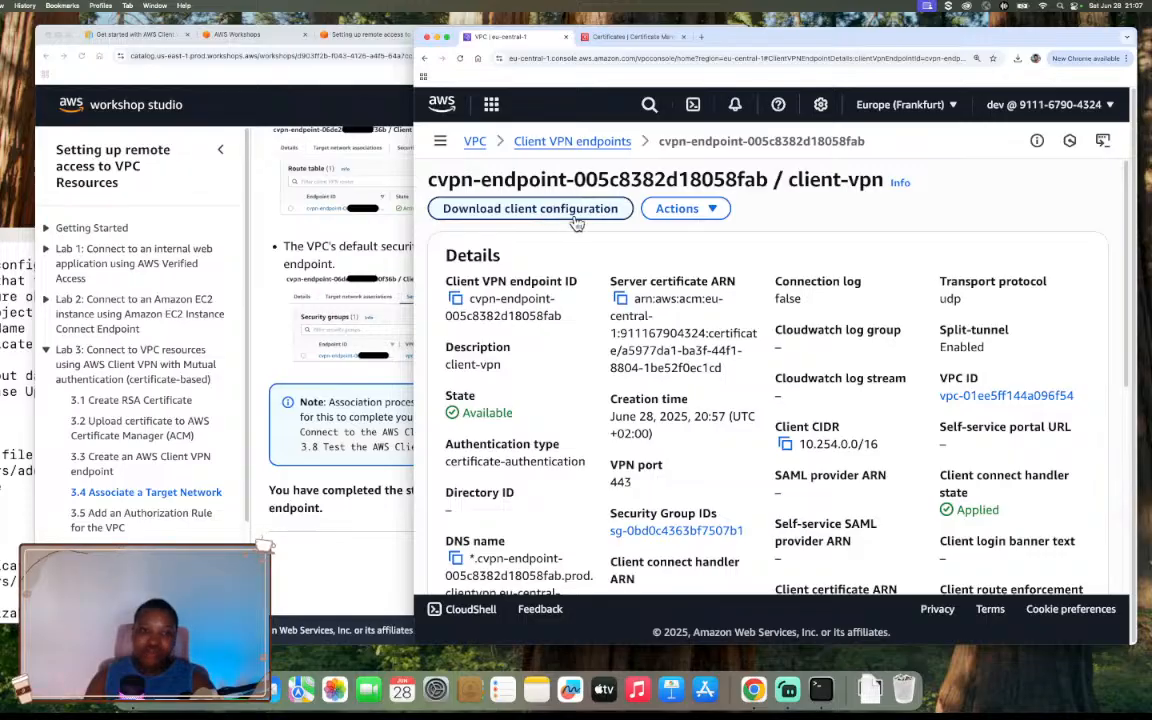
pyautogui.click(398, 267)
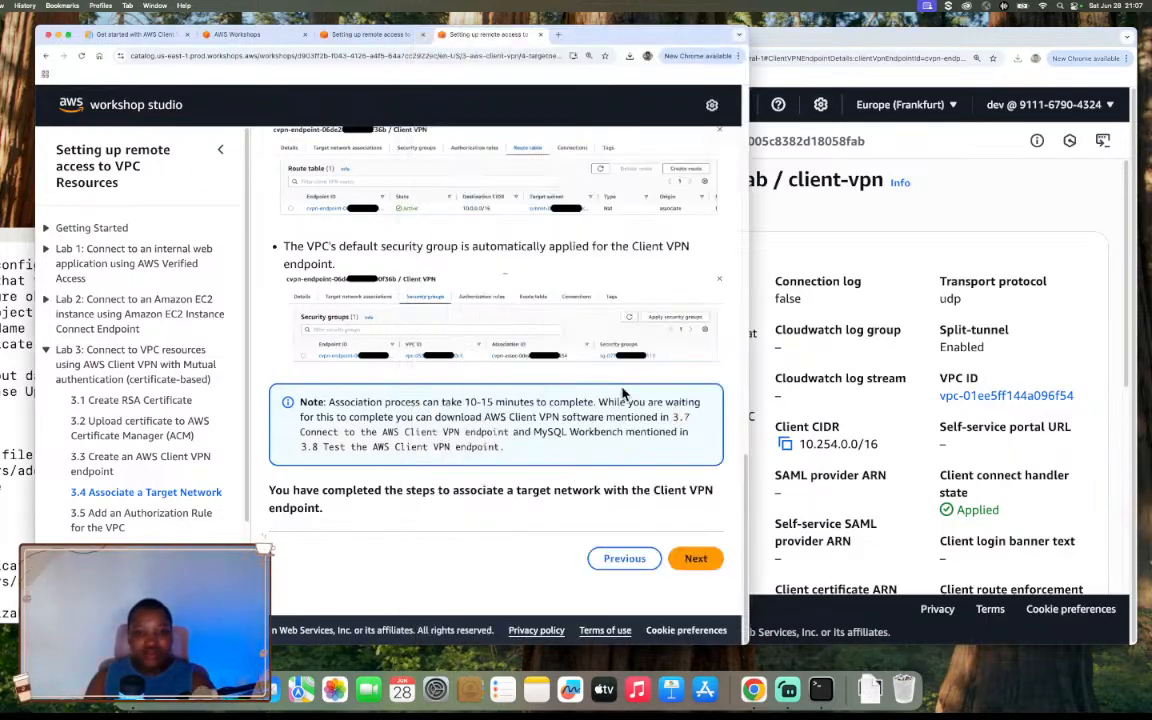
pyautogui.moveTo(297, 405); pyautogui.dragTo(598, 401)
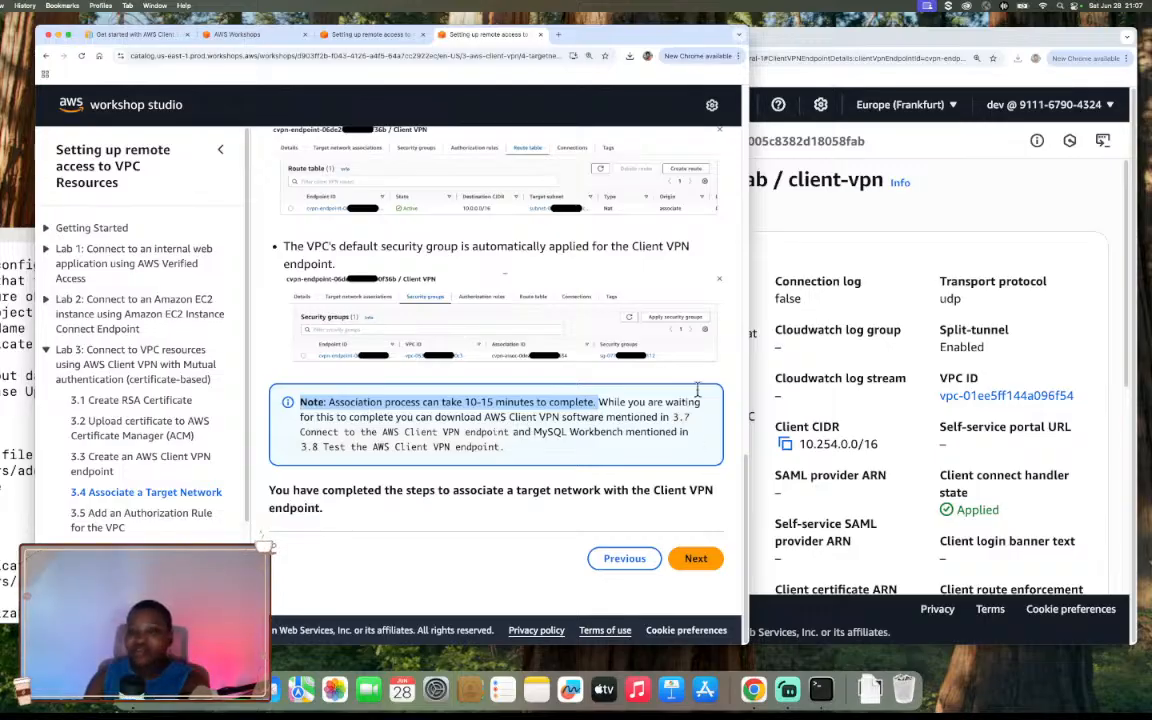
# Search Google for "aws client vpn" in a new browser tab beside the VPC console
pyautogui.click(828, 47)
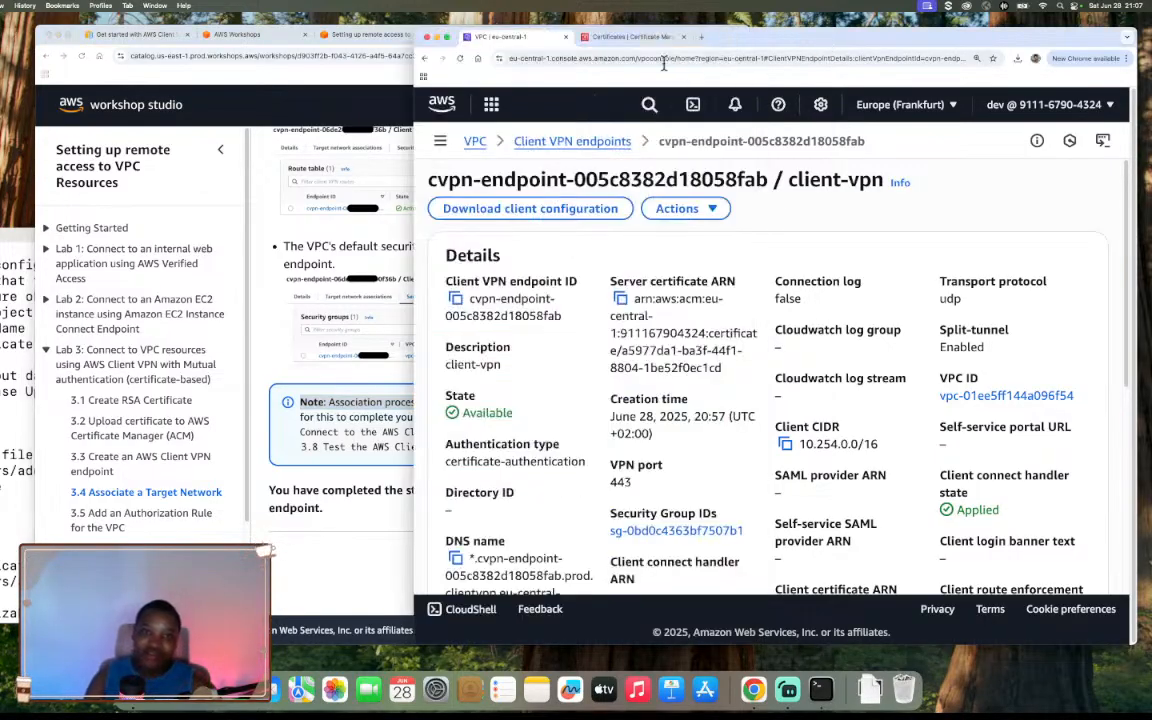
pyautogui.click(702, 36)
pyautogui.write('aws clietn')
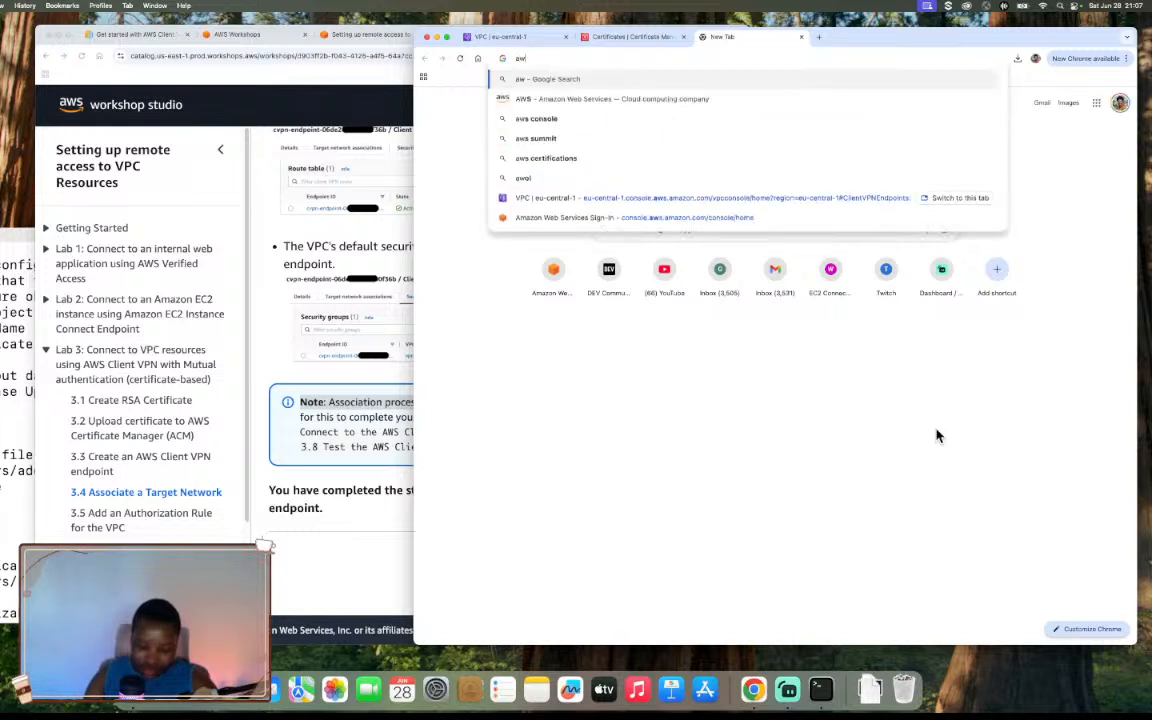
pyautogui.press('BackSpace')
pyautogui.press('BackSpace')
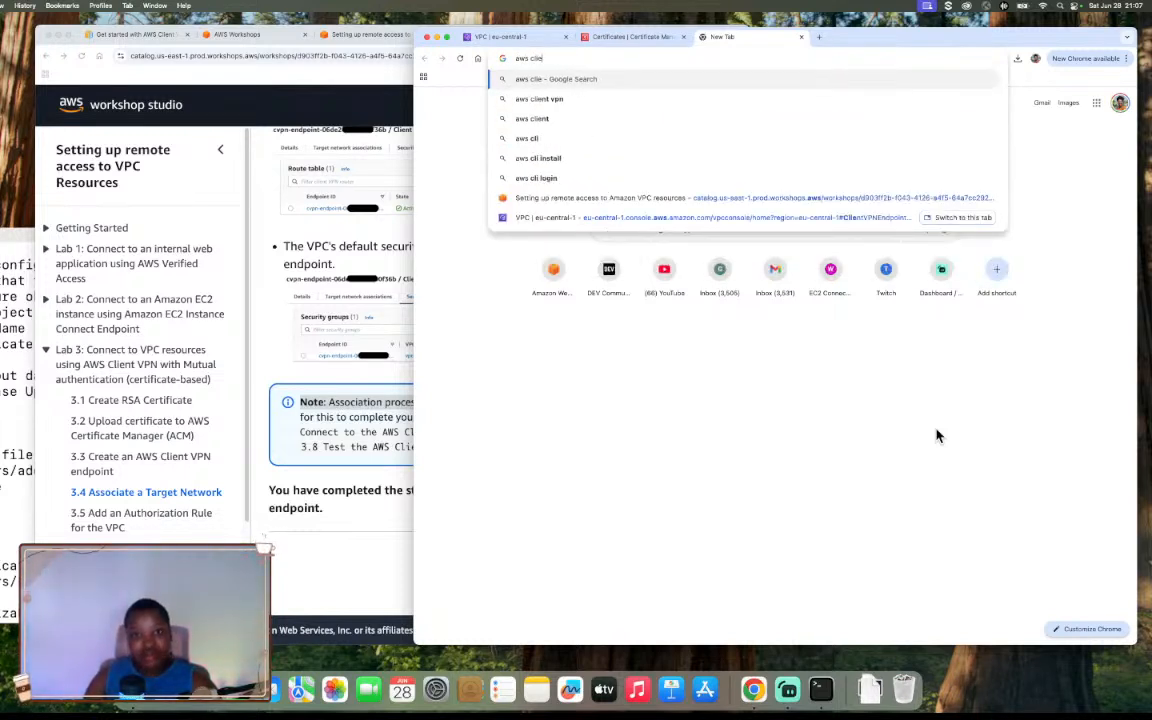
pyautogui.write('nt')
pyautogui.press('Return')
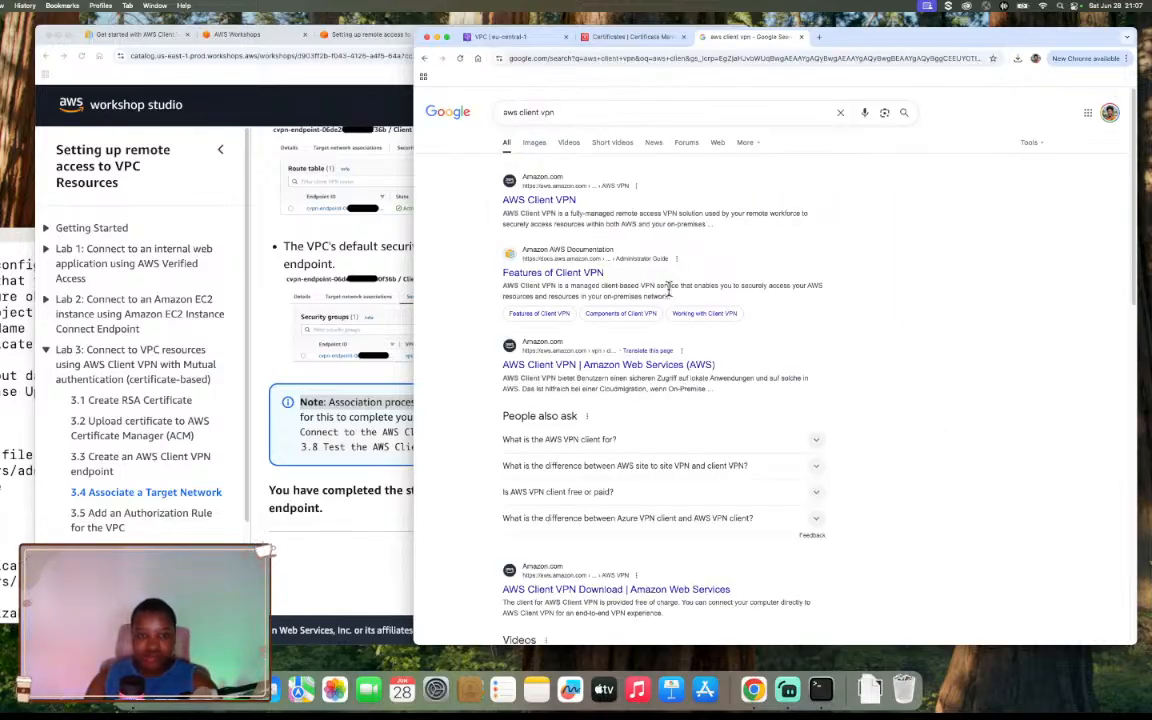
# Refine the search to "aws client vpn download", open the AWS Client VPN download page and locate the macOS 64-bit client
pyautogui.click(607, 113)
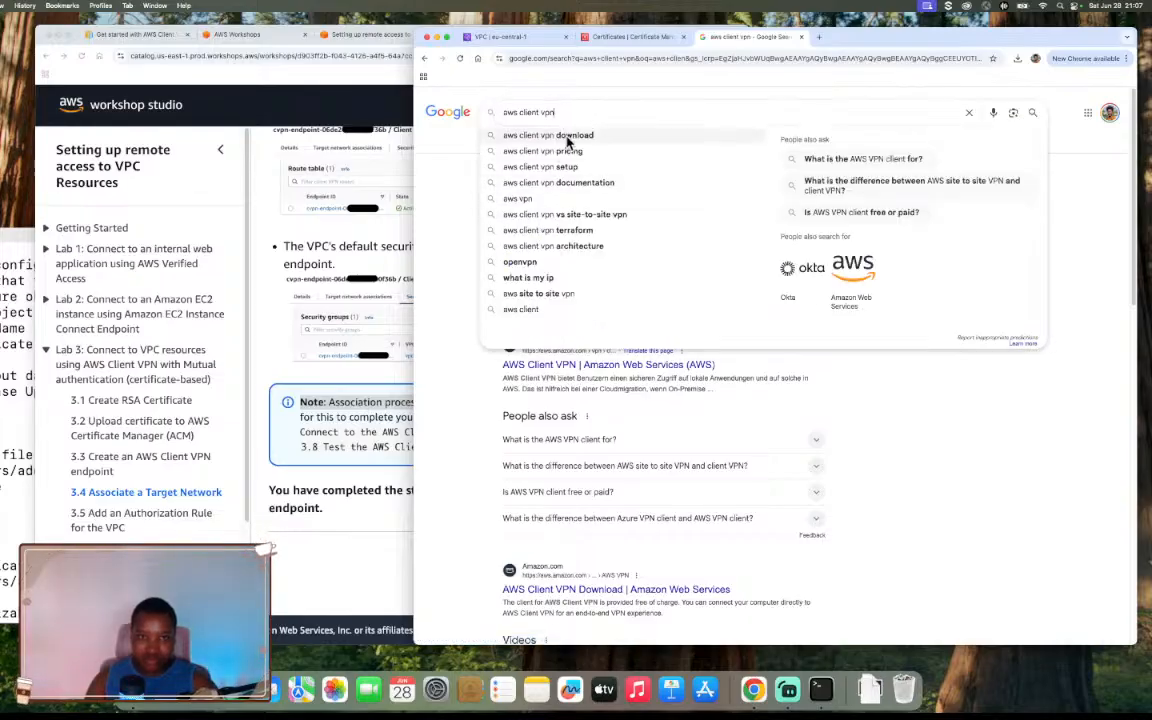
pyautogui.click(567, 143)
pyautogui.click(618, 200)
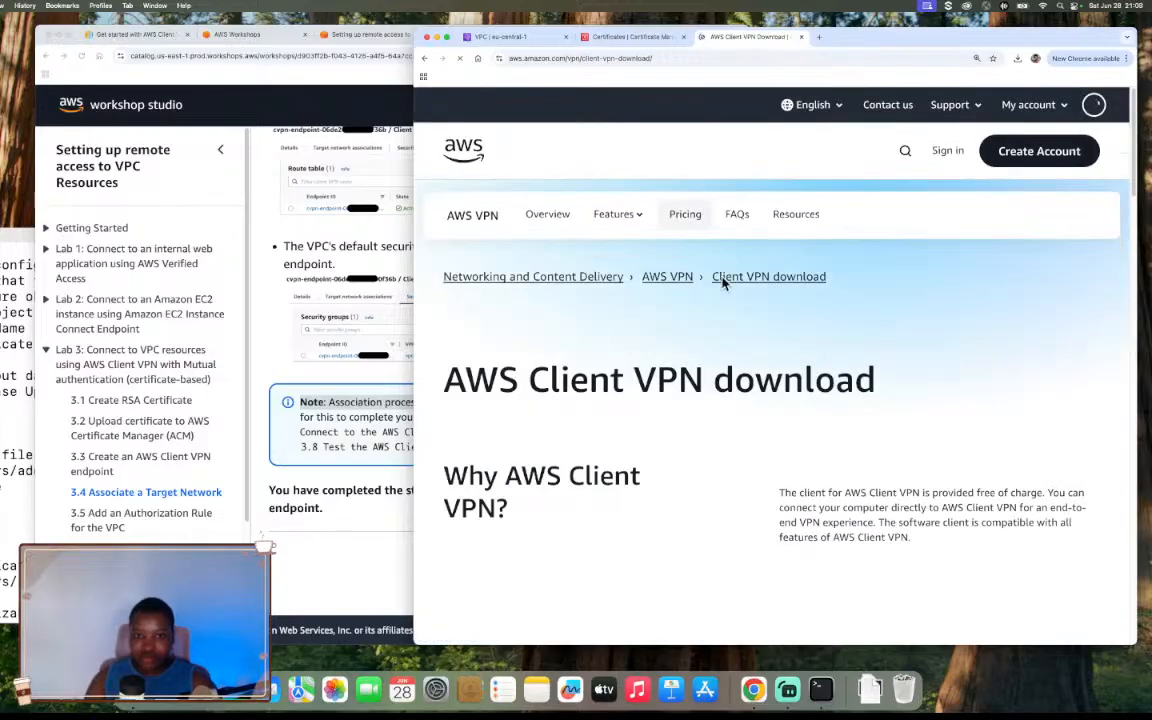
pyautogui.scroll(-5, 848, 342)
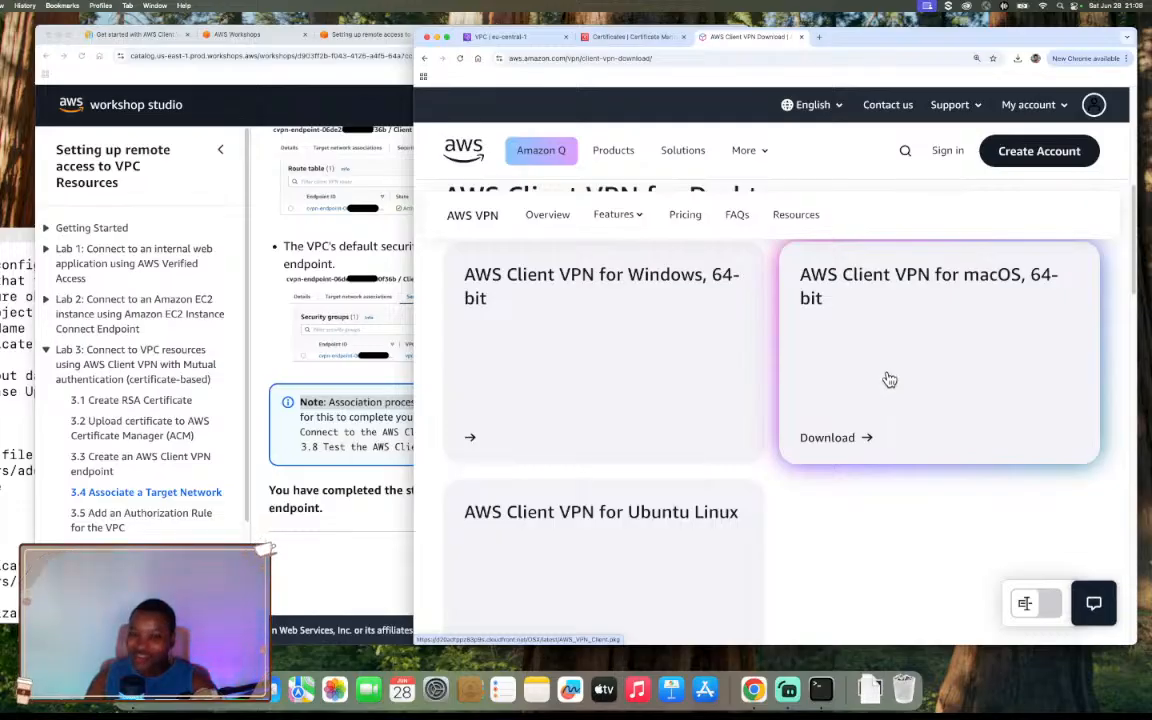
pyautogui.scroll(1, 890, 377)
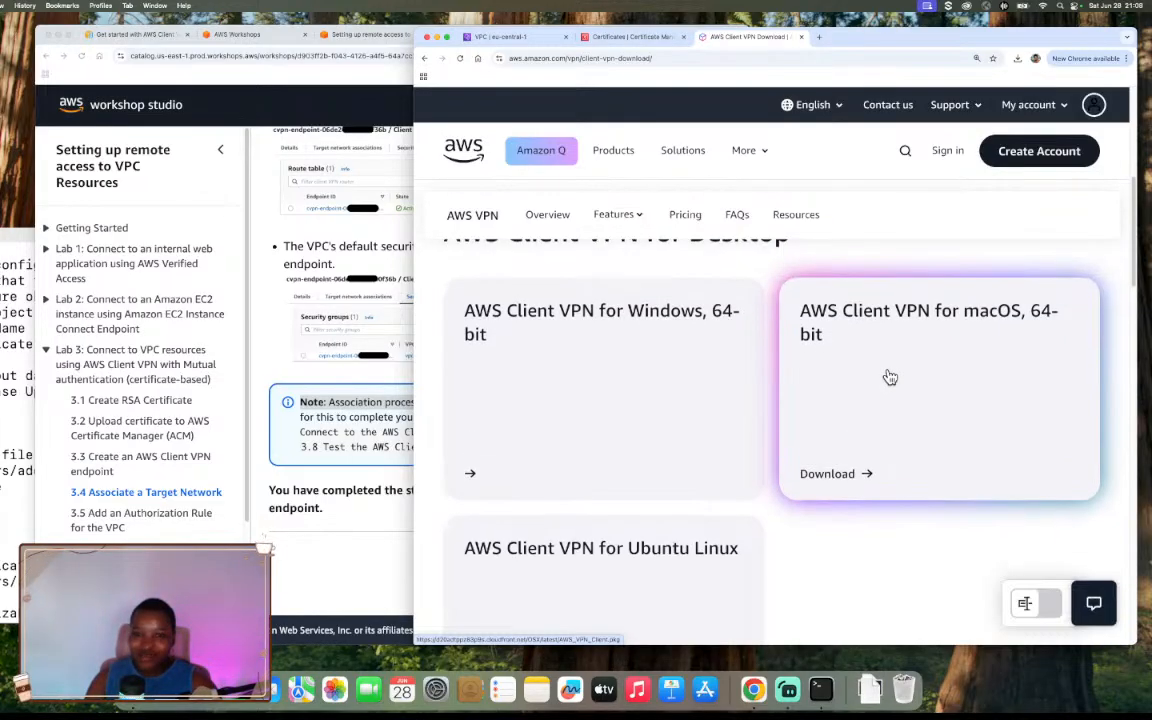
# Download the AWS Client VPN for macOS, 64-bit package and launch its installer
pyautogui.scroll(1, 890, 377)
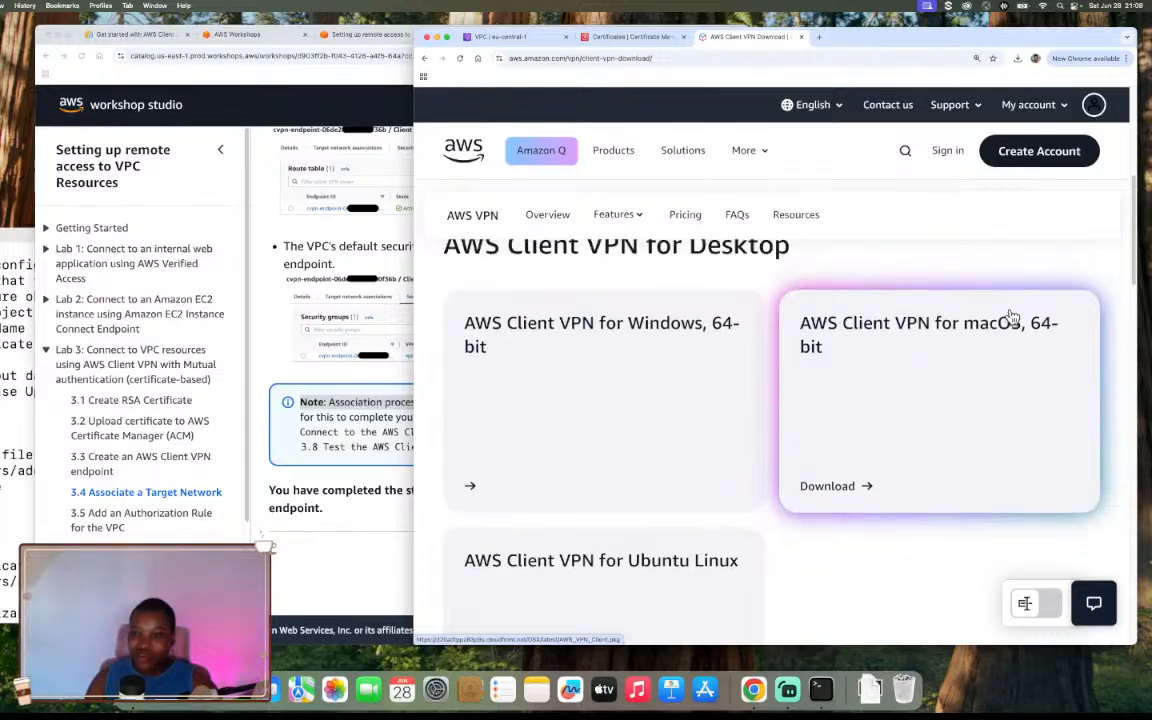
pyautogui.click(843, 461)
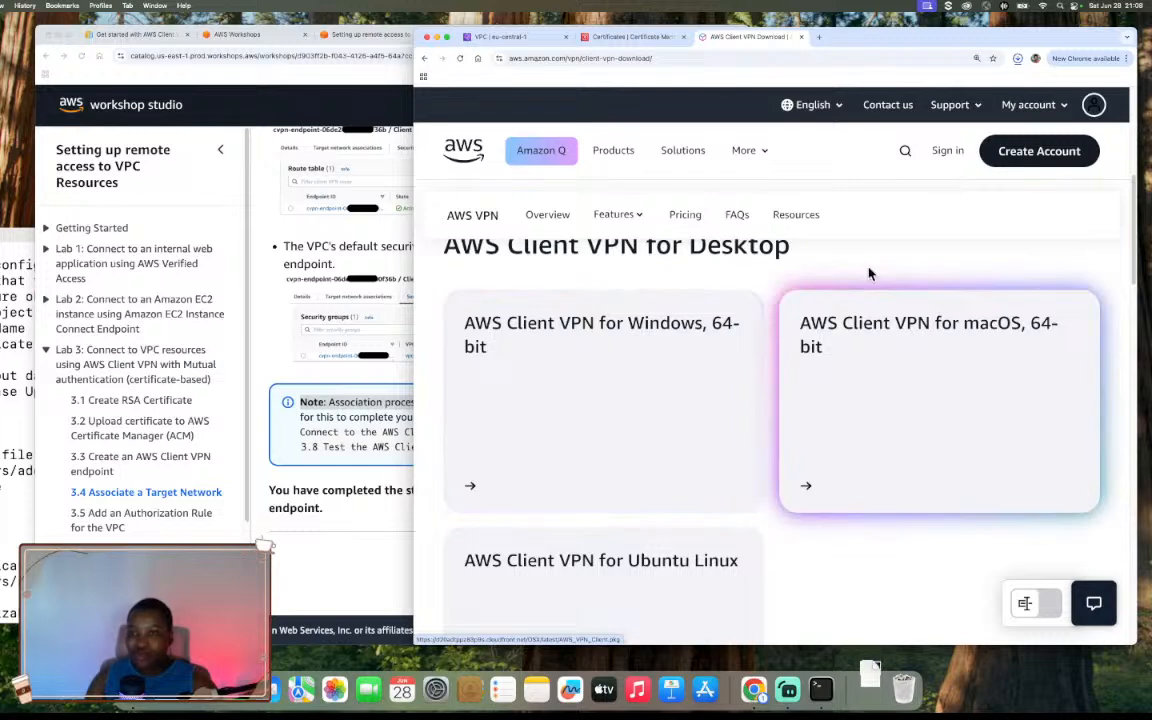
pyautogui.click(935, 88)
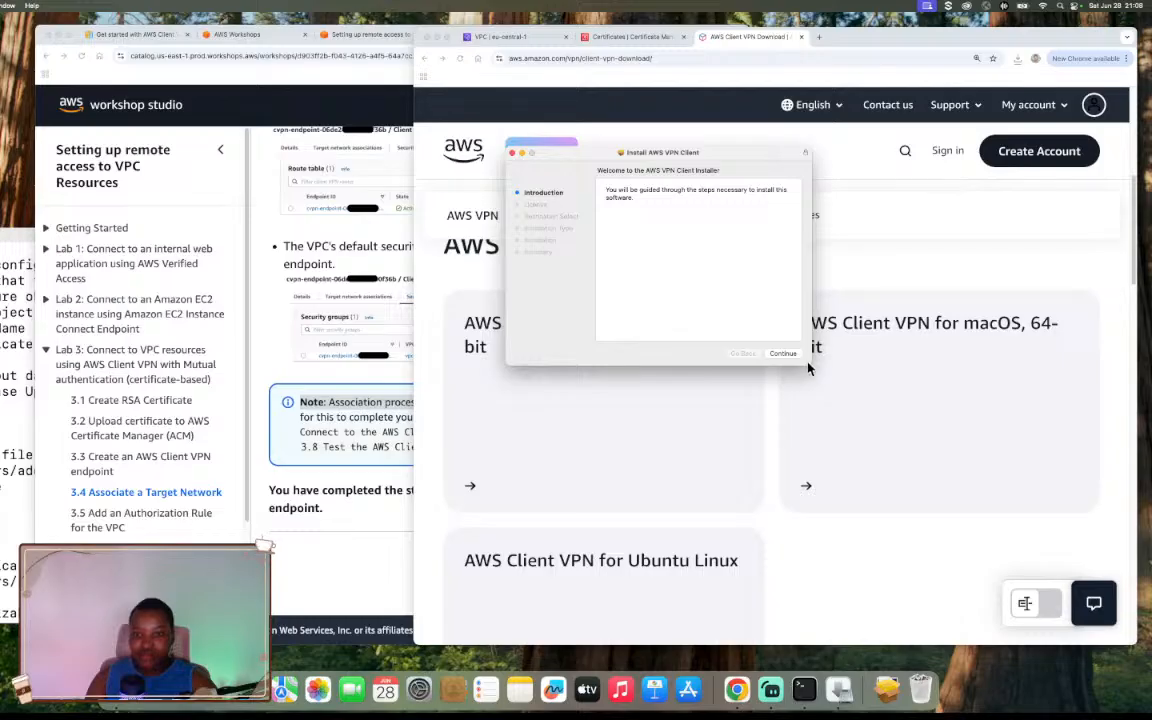
# Proceed through the AWS VPN Client installer's introduction and agree to the software license terms
pyautogui.click(782, 354)
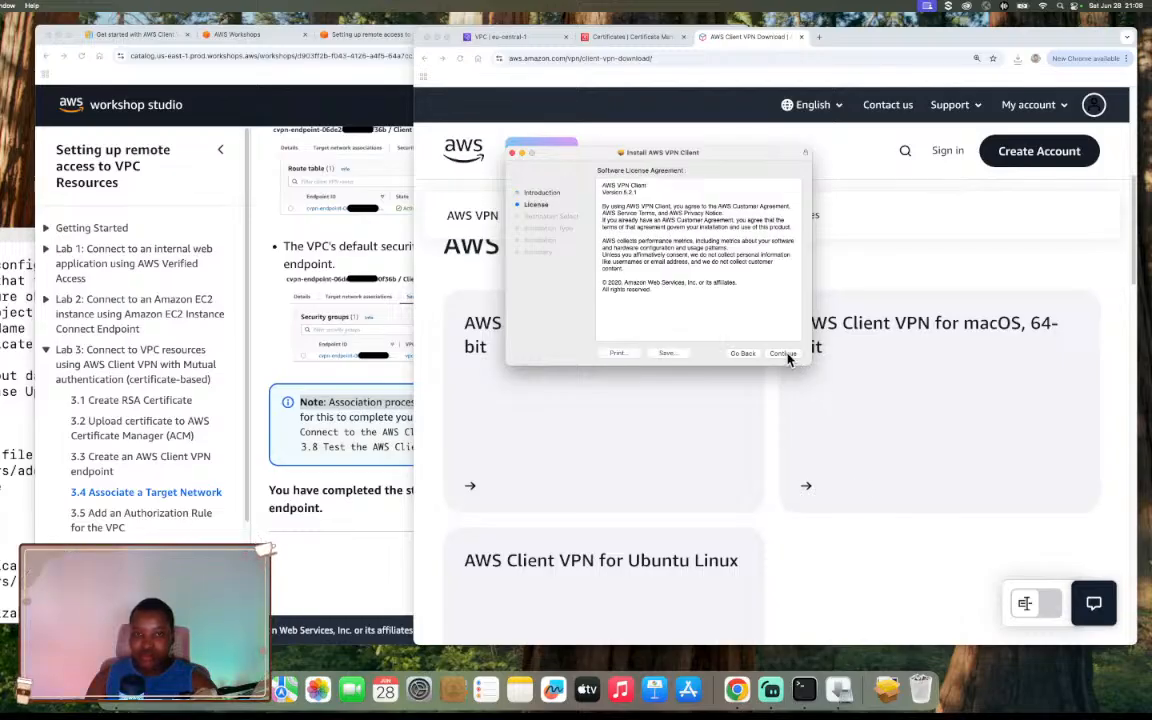
pyautogui.click(784, 355)
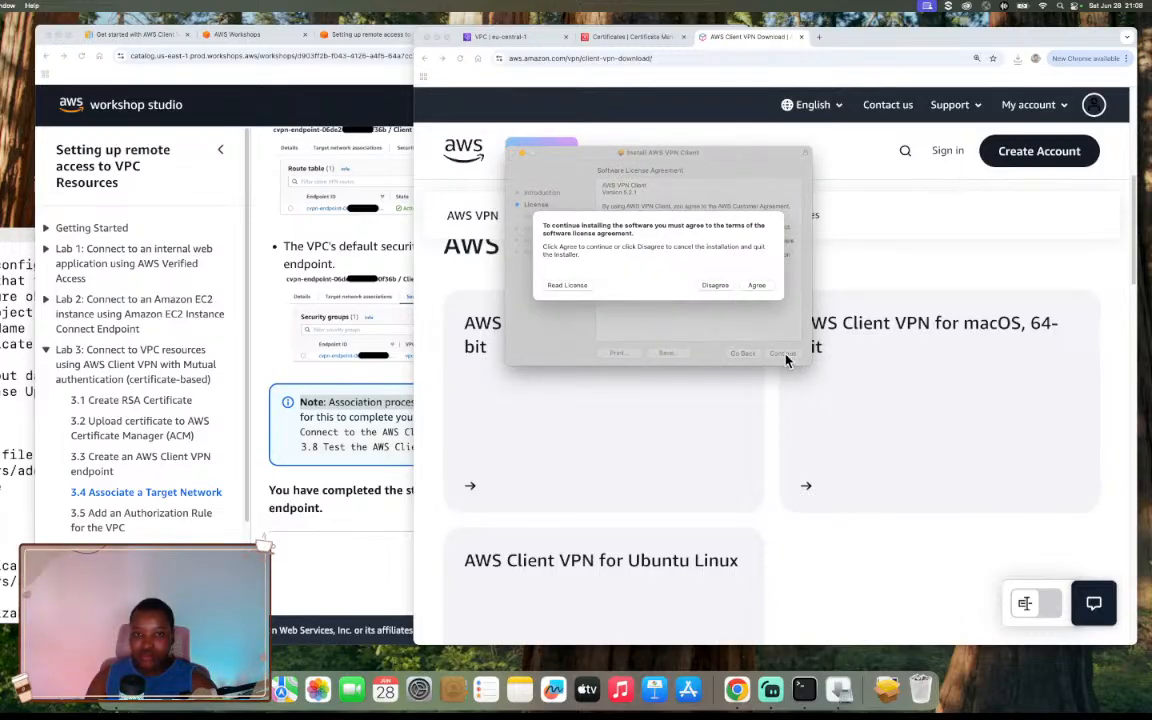
pyautogui.click(757, 287)
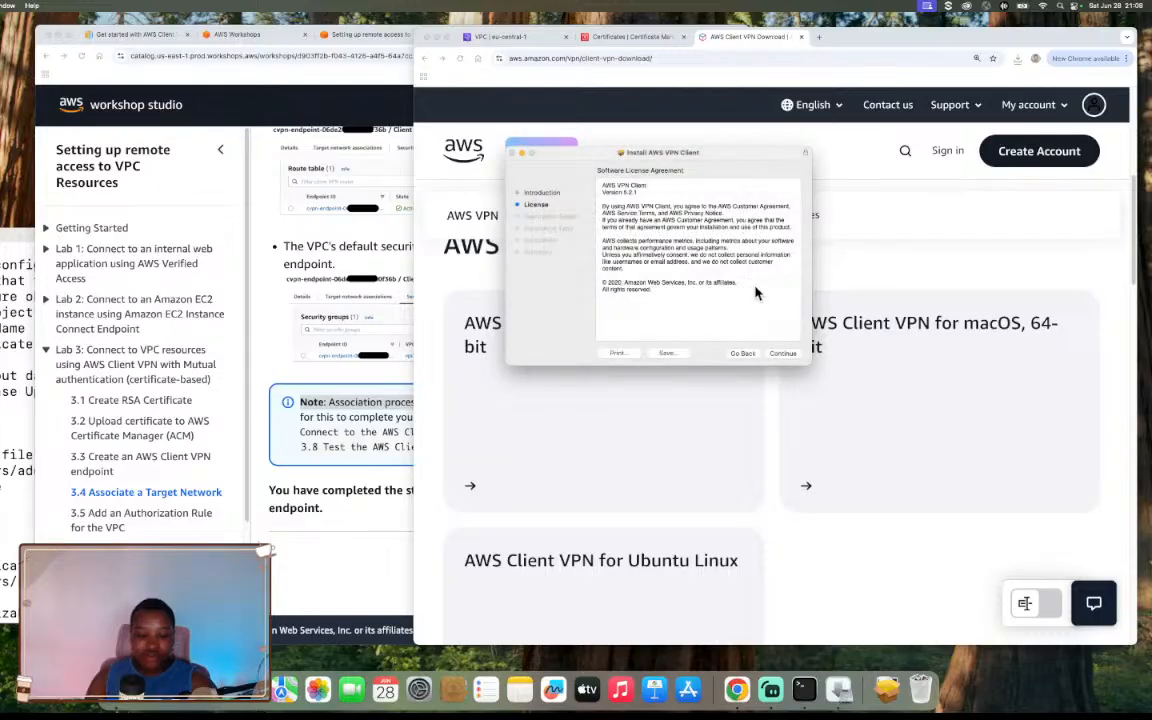
pyautogui.click(786, 355)
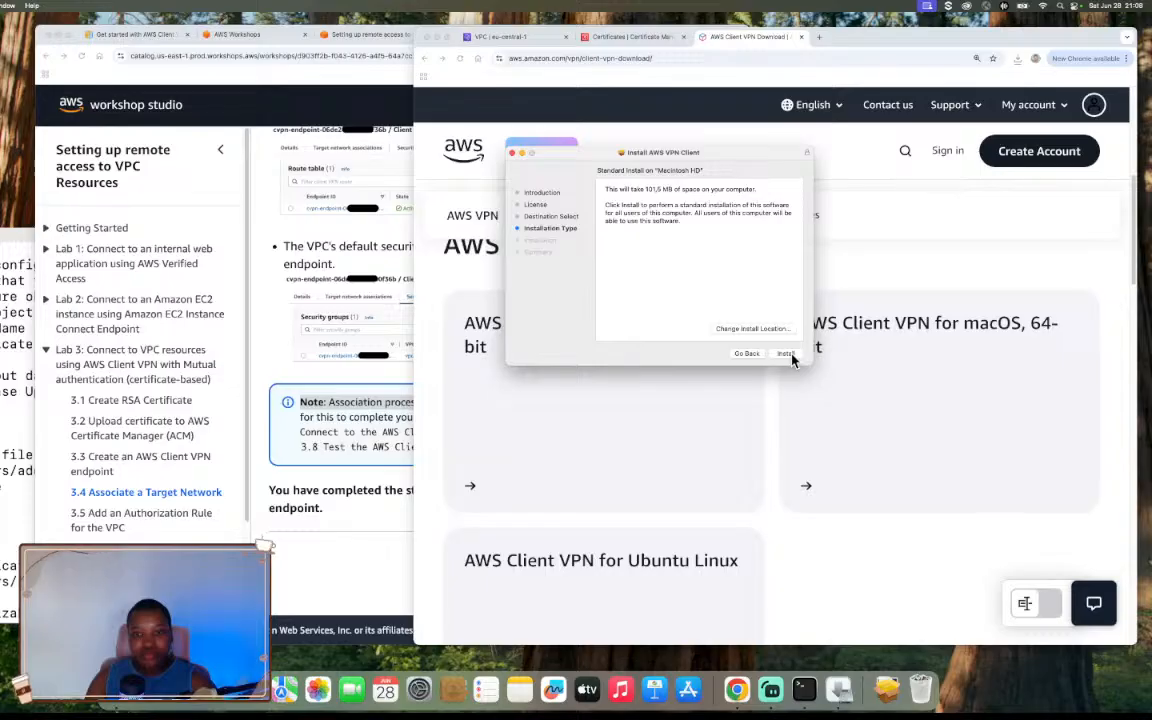
# Run the standard installation, authorizing it with the computer account password, and close the installer, moving its package to the Trash
pyautogui.click(787, 355)
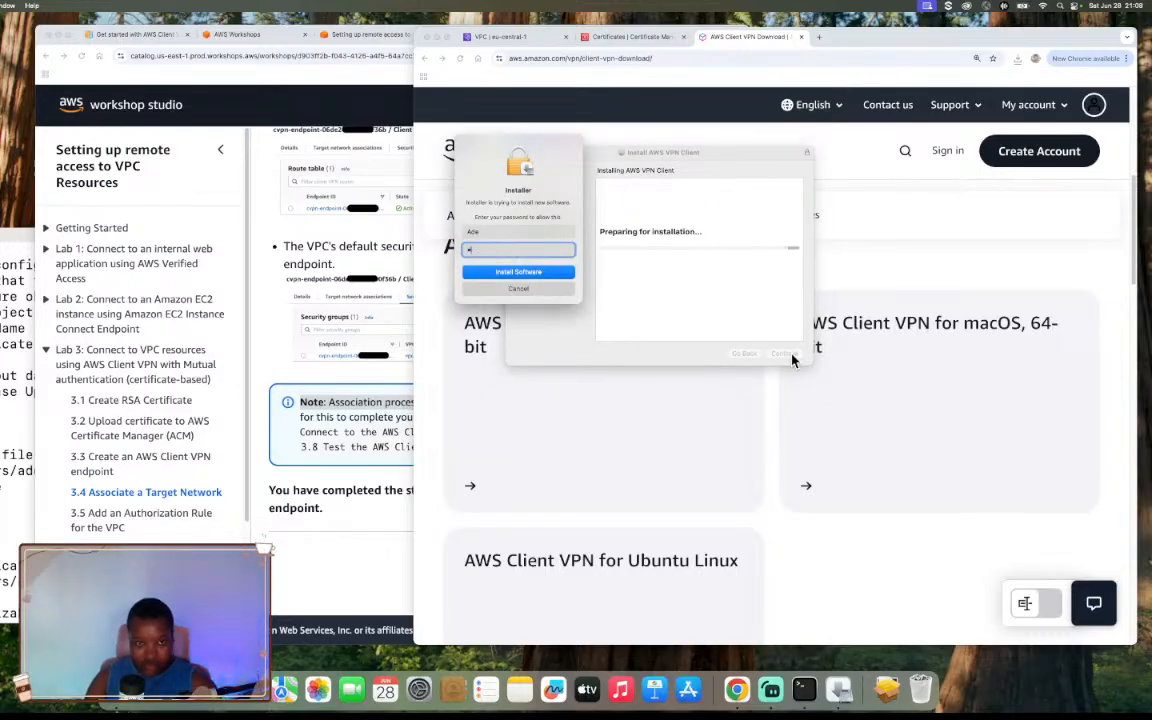
pyautogui.write('***************')
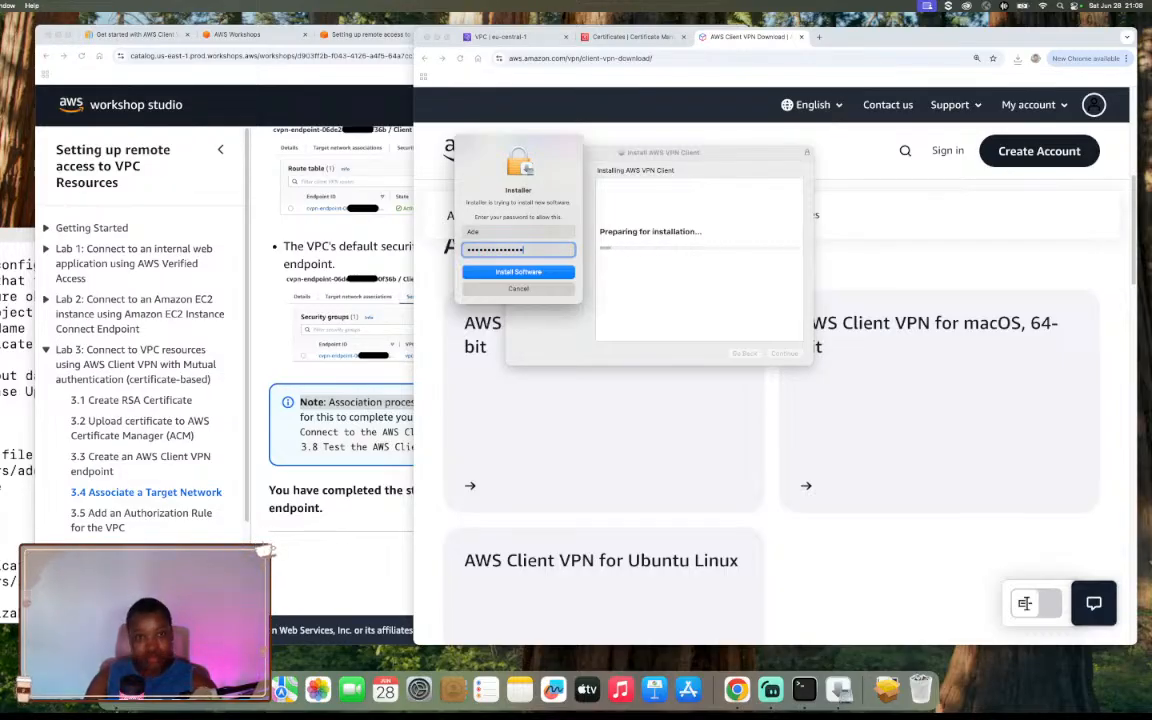
pyautogui.click(538, 274)
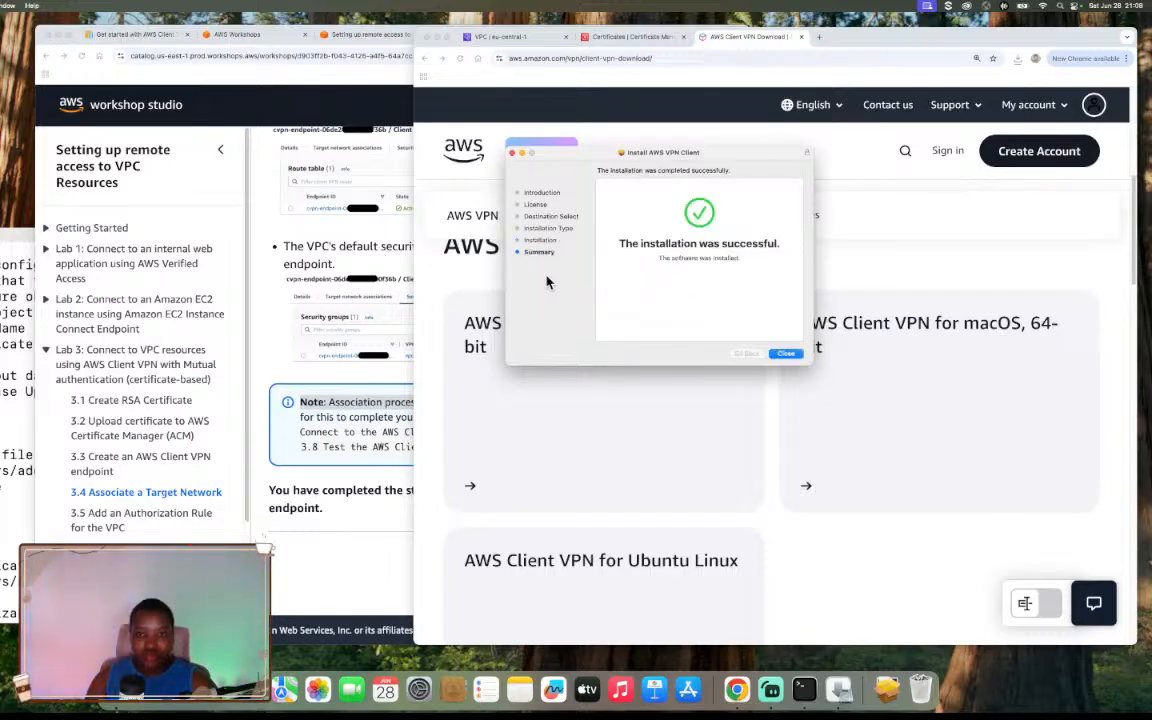
pyautogui.click(786, 354)
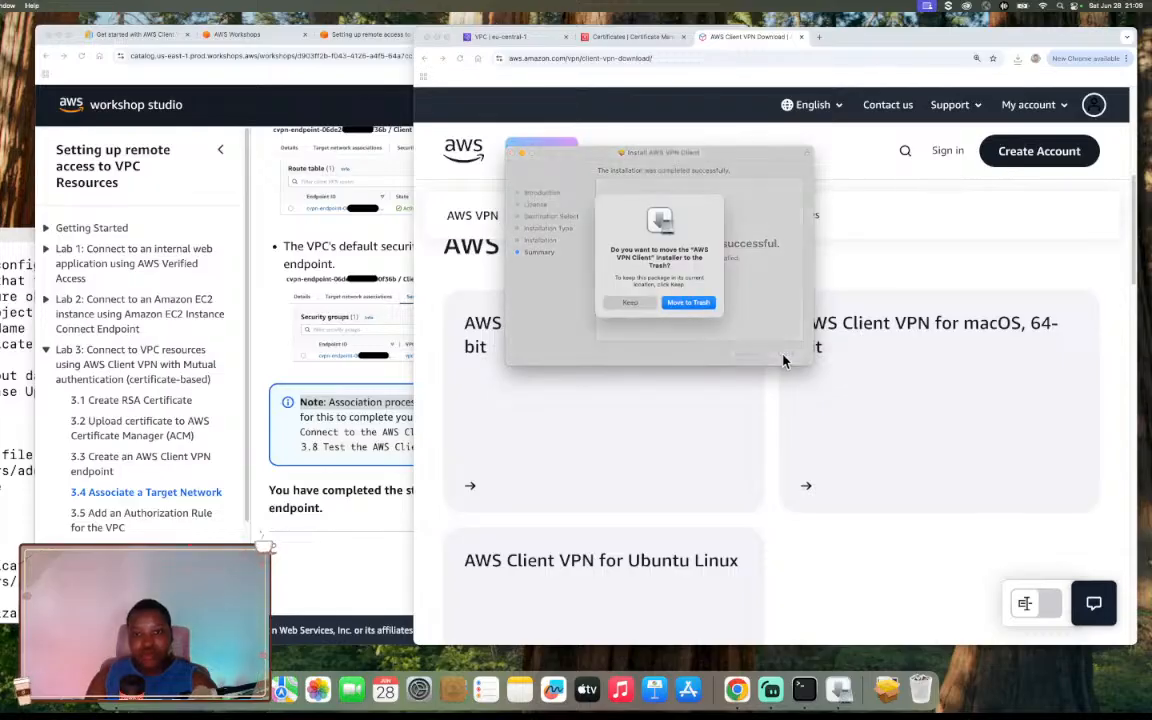
pyautogui.click(685, 305)
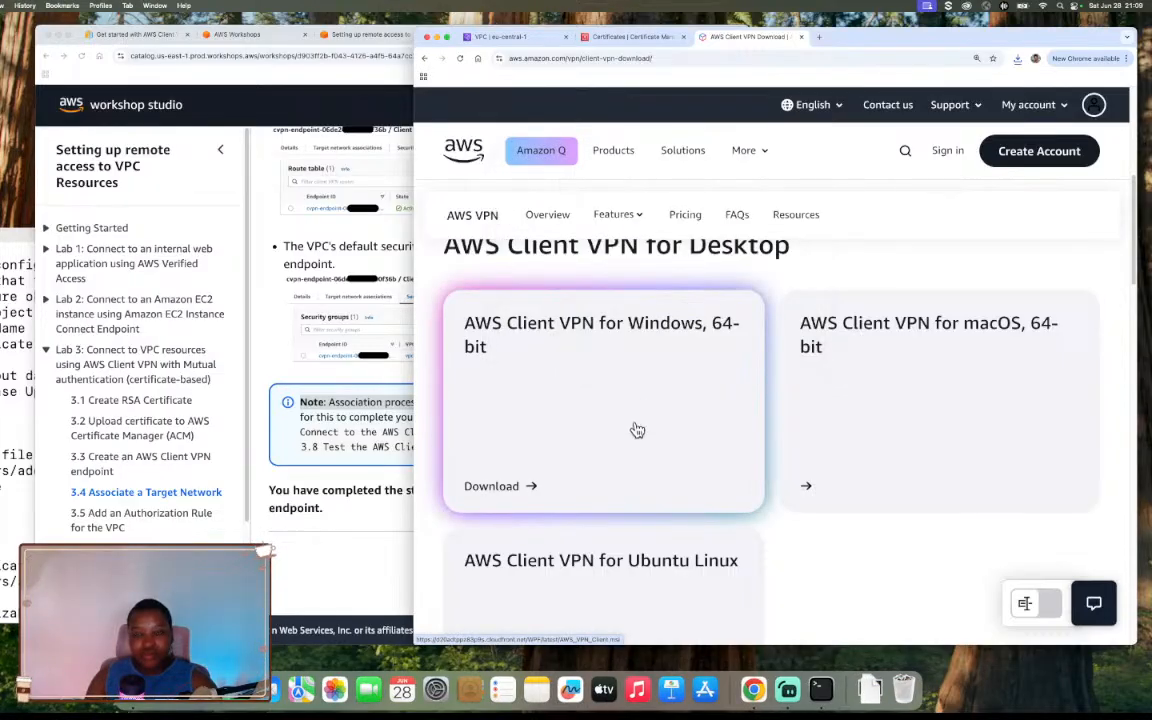
# Advance the workshop guide to section 3.5, Add an Authorization Rule for the VPC, and view its steps
pyautogui.click(316, 452)
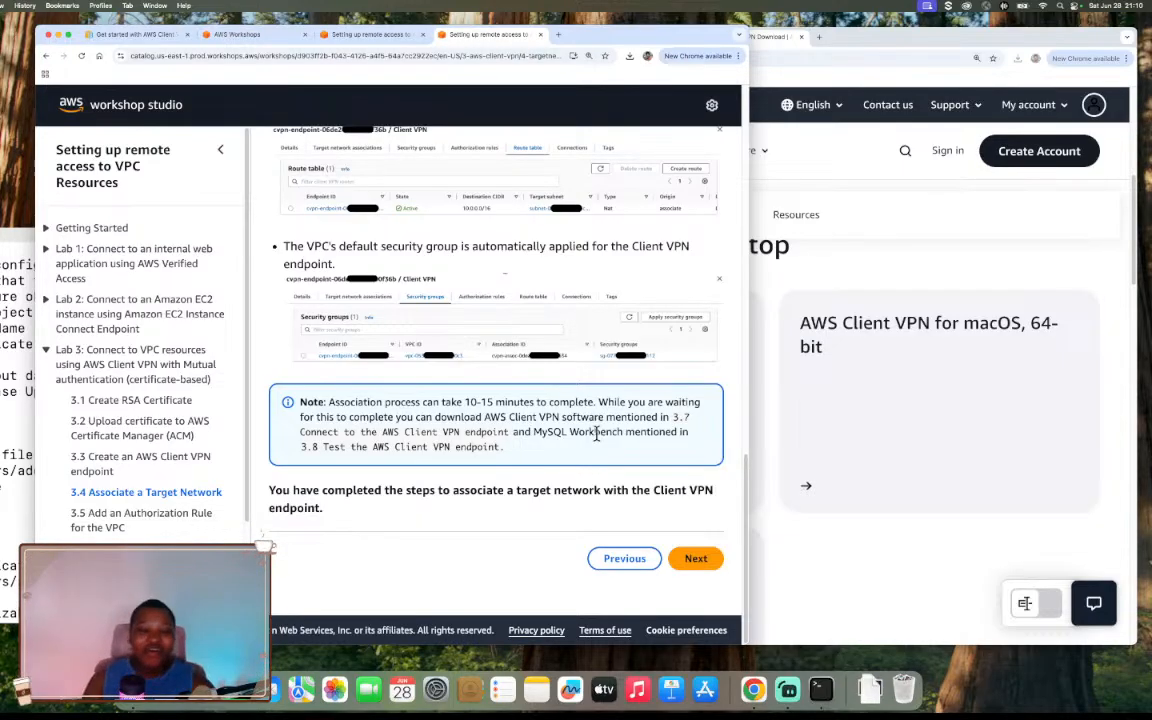
pyautogui.click(690, 557)
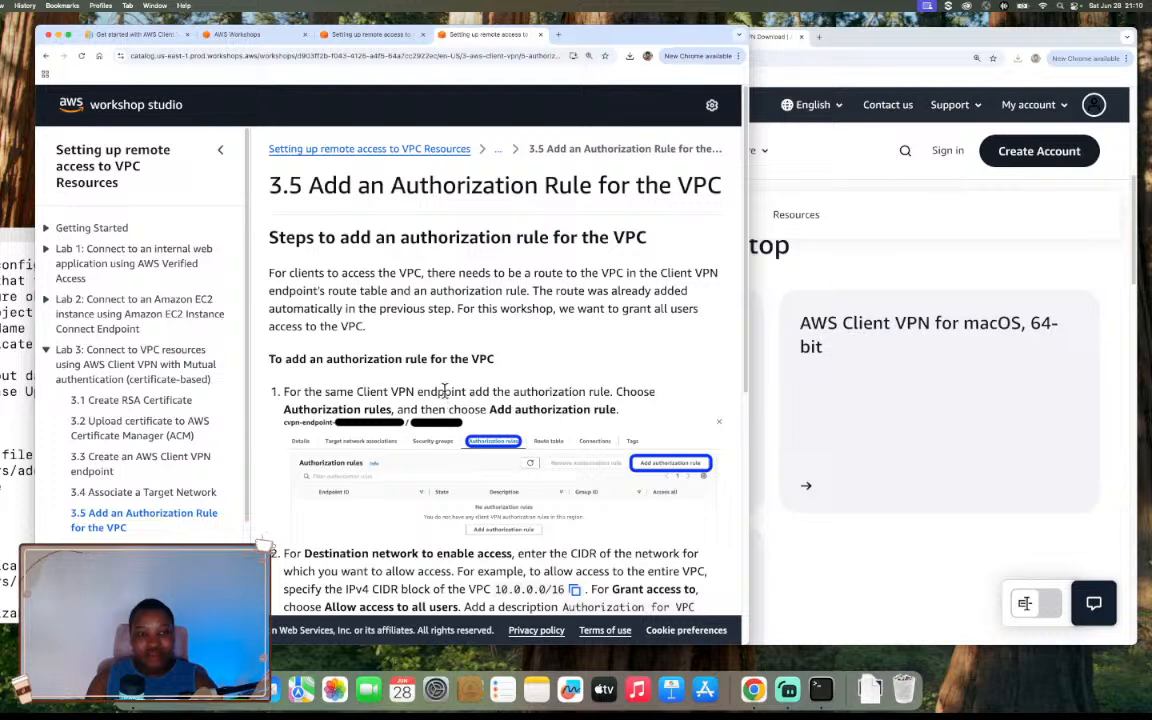
pyautogui.scroll(-2, 445, 390)
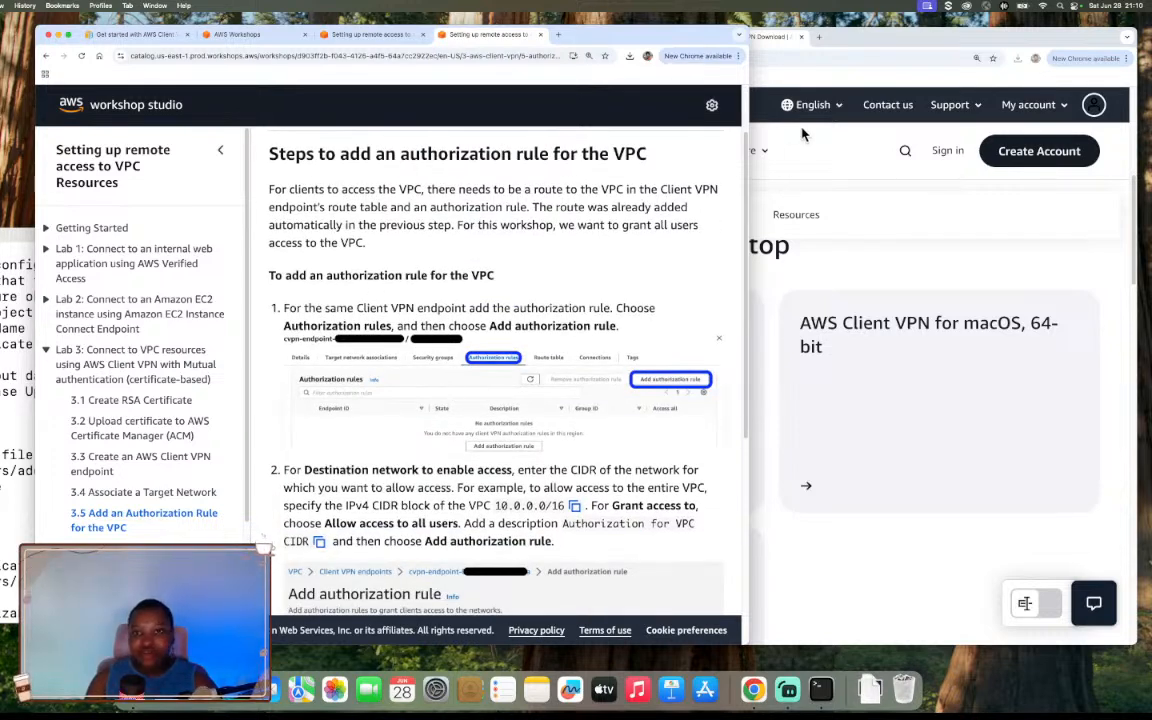
# Return to the client-vpn endpoint in the VPC console and start creating an authorization rule for it
pyautogui.click(766, 45)
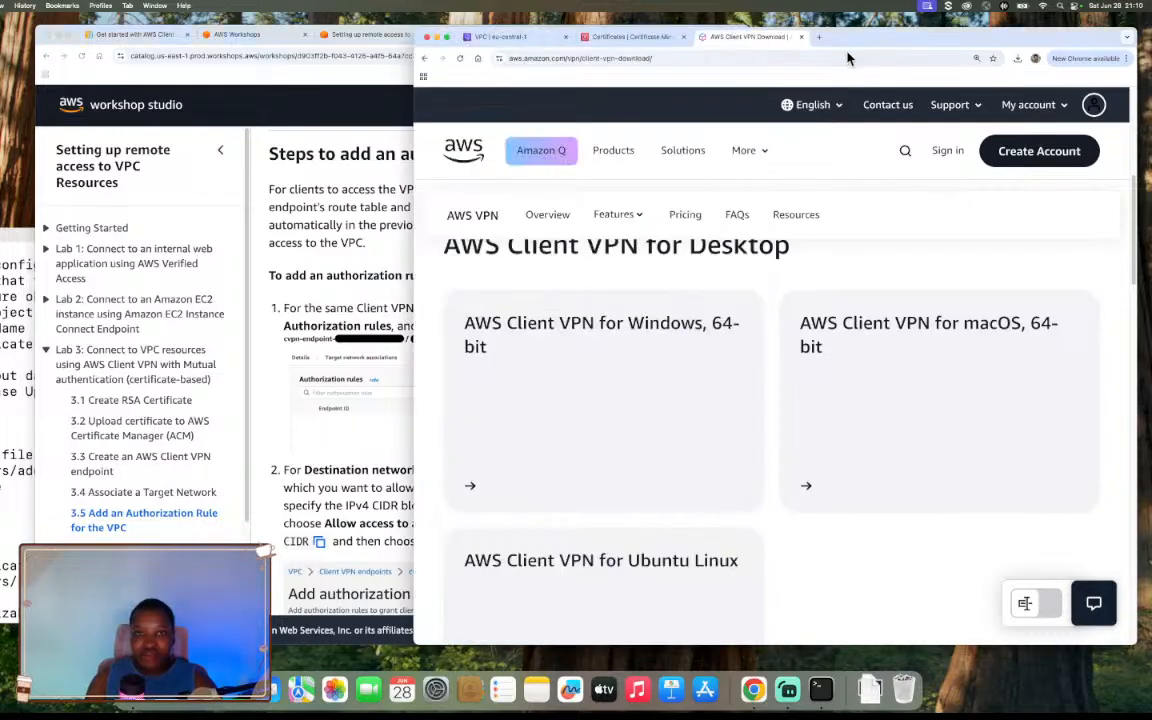
pyautogui.click(536, 38)
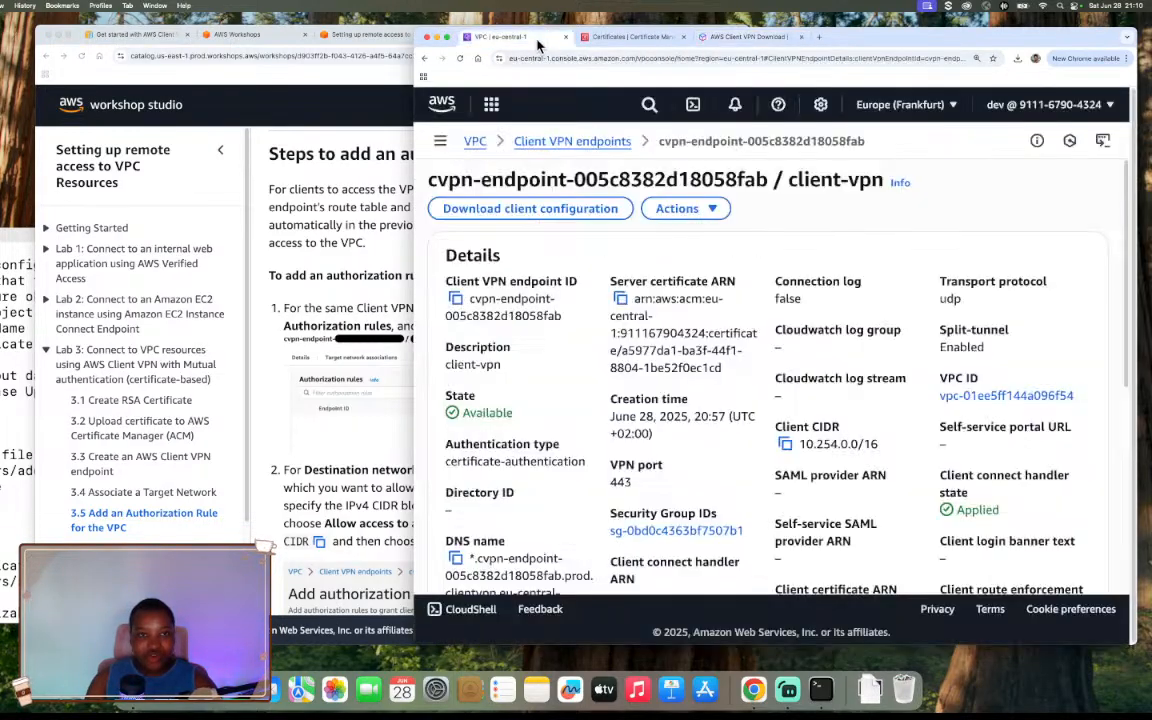
pyautogui.scroll(-5, 716, 246)
pyautogui.scroll(-1, 716, 246)
pyautogui.rightClick(718, 238)
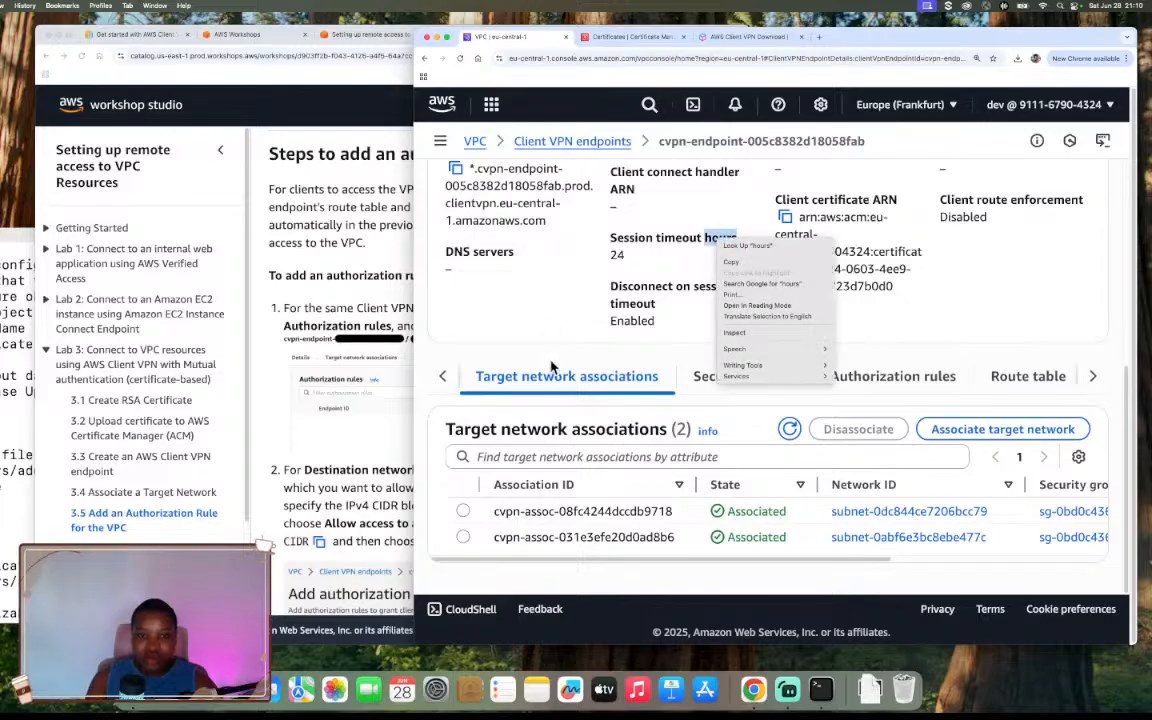
pyautogui.click(575, 388)
pyautogui.click(746, 376)
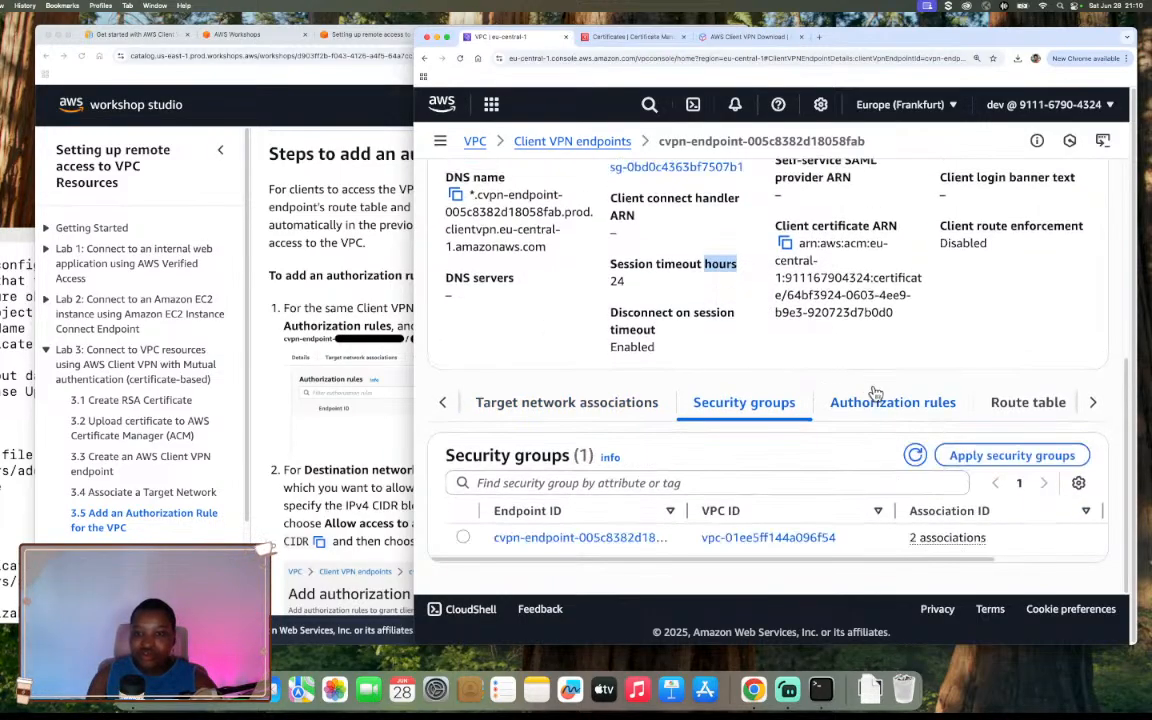
pyautogui.click(886, 402)
pyautogui.scroll(-1, 920, 388)
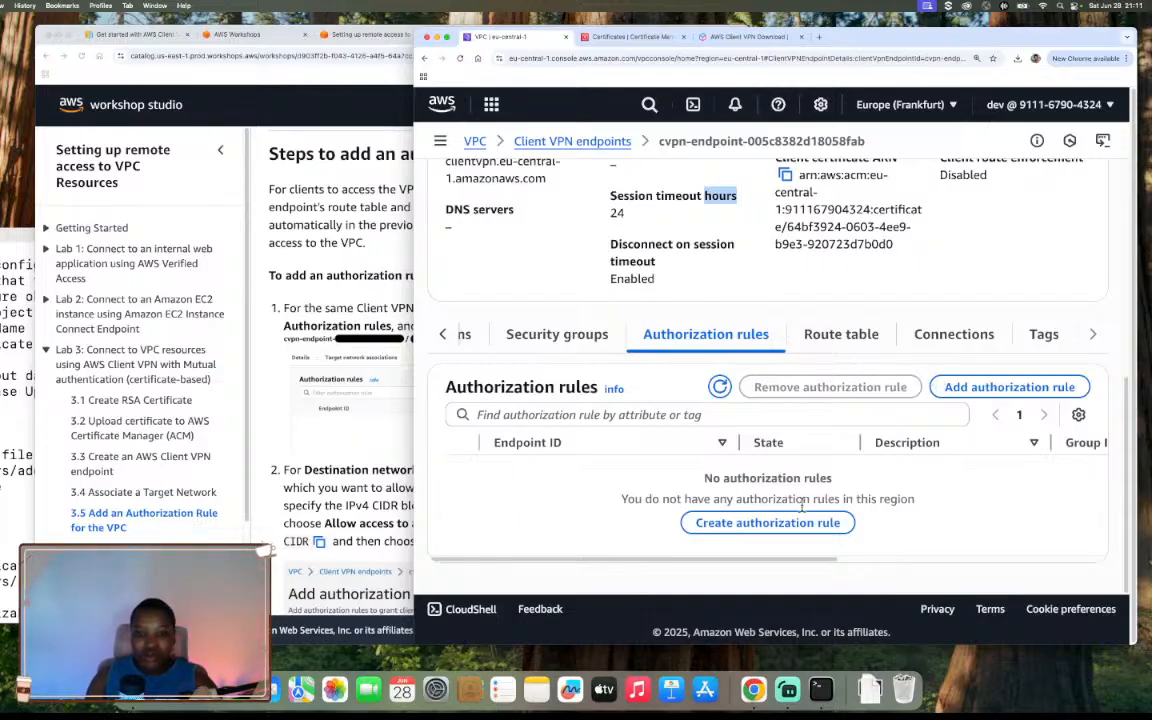
pyautogui.click(765, 523)
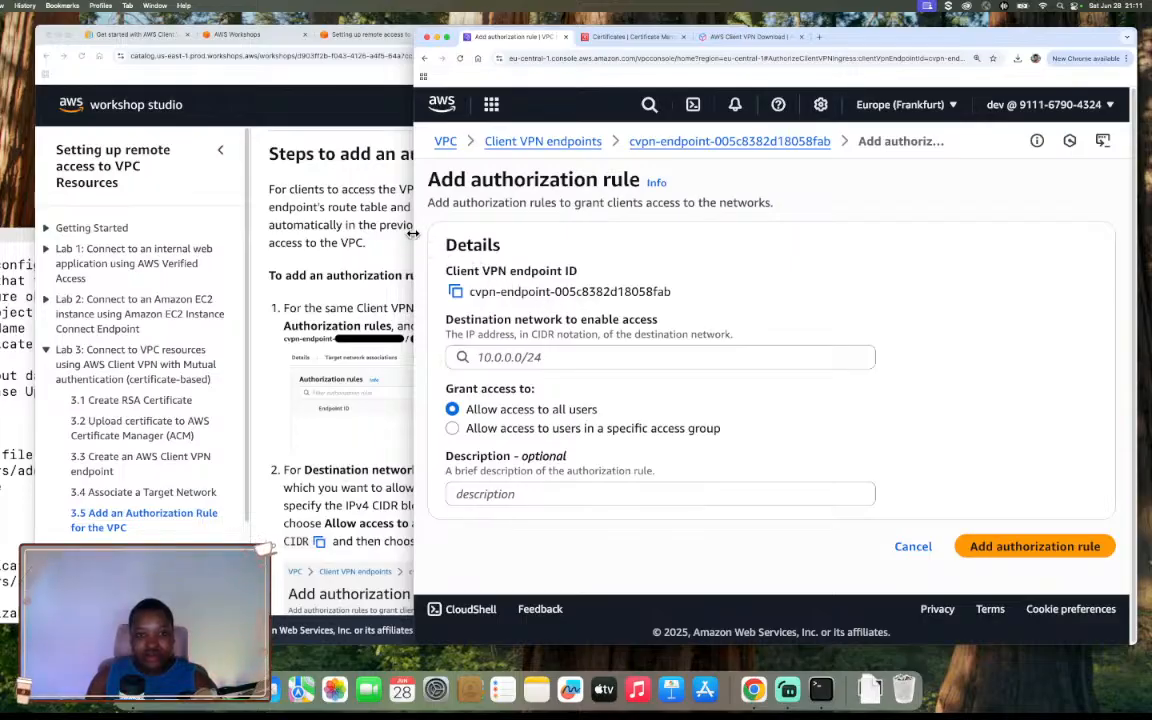
# Collapse the workshop guide's navigation and resize the guide and console windows to sit side by side
pyautogui.moveTo(413, 233); pyautogui.dragTo(598, 233)
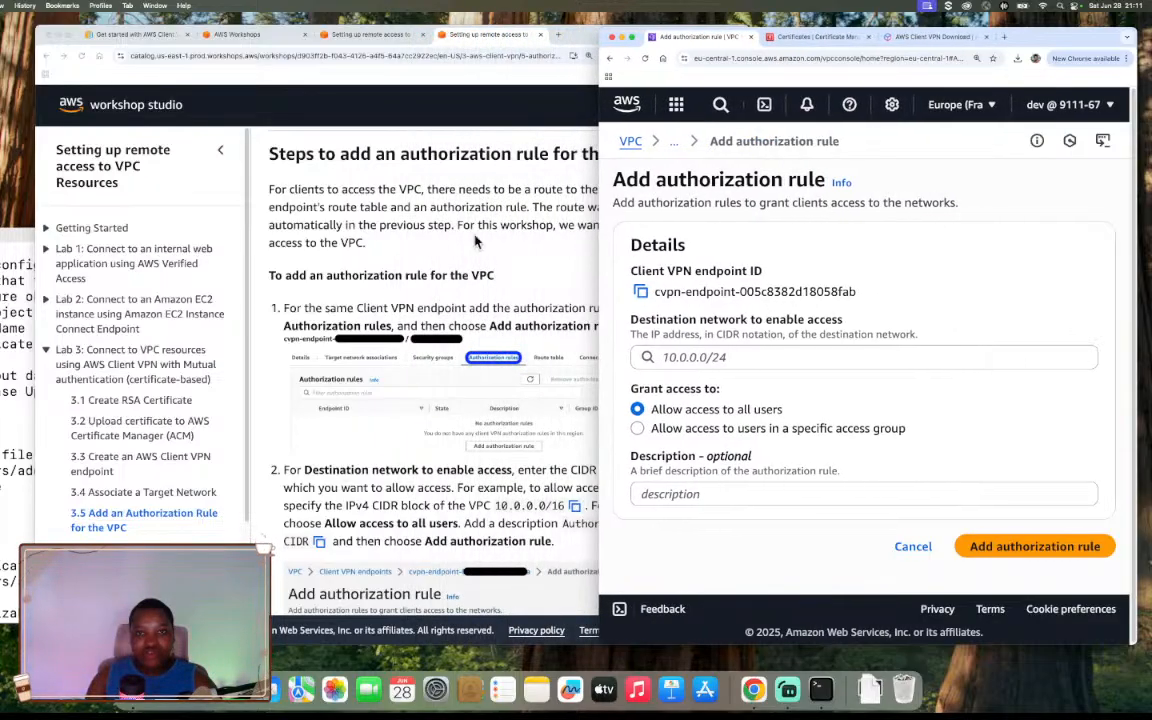
pyautogui.click(590, 33)
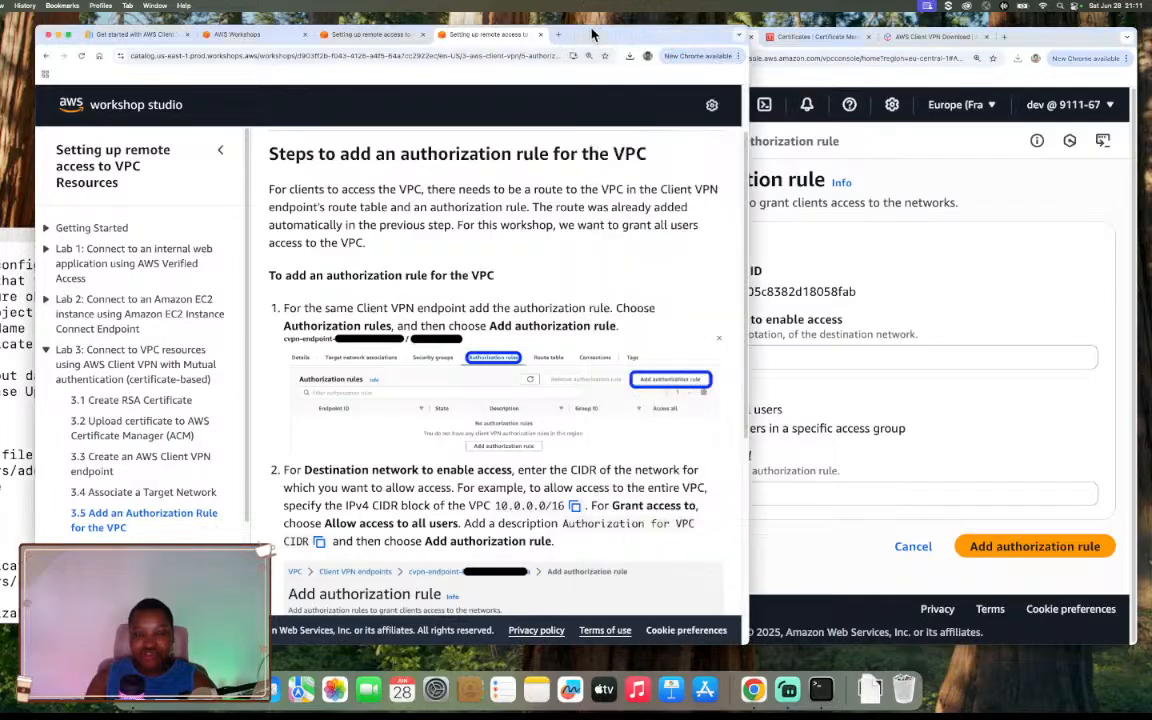
pyautogui.click(220, 151)
pyautogui.moveTo(748, 218); pyautogui.dragTo(598, 218)
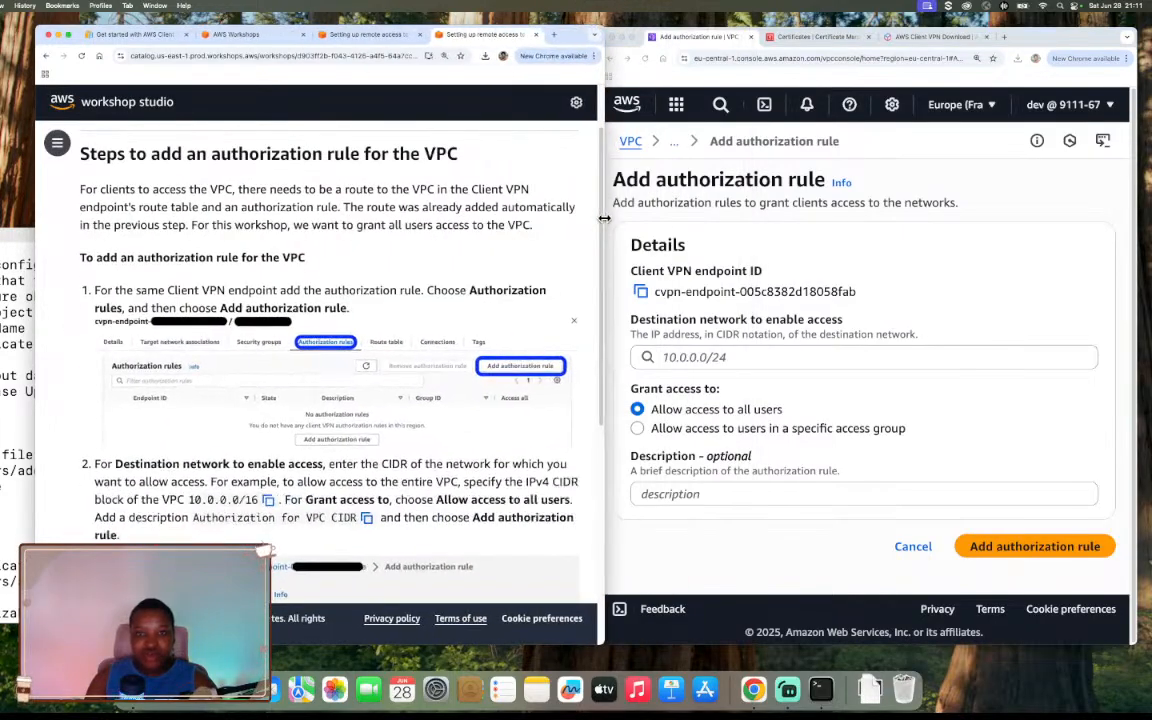
pyautogui.click(720, 224)
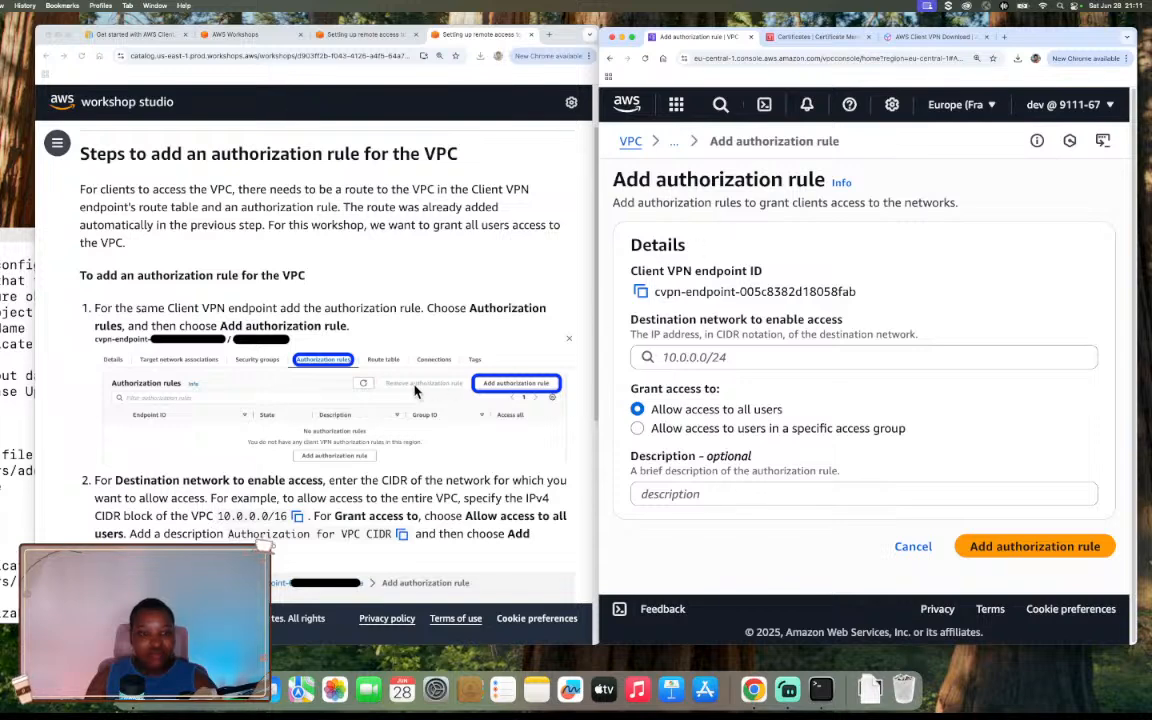
# Copy the VPC CIDR from step 2 of the workshop and set the rule's destination network to 10.0.0.0/16
pyautogui.scroll(-1, 416, 390)
pyautogui.scroll(-5, 416, 390)
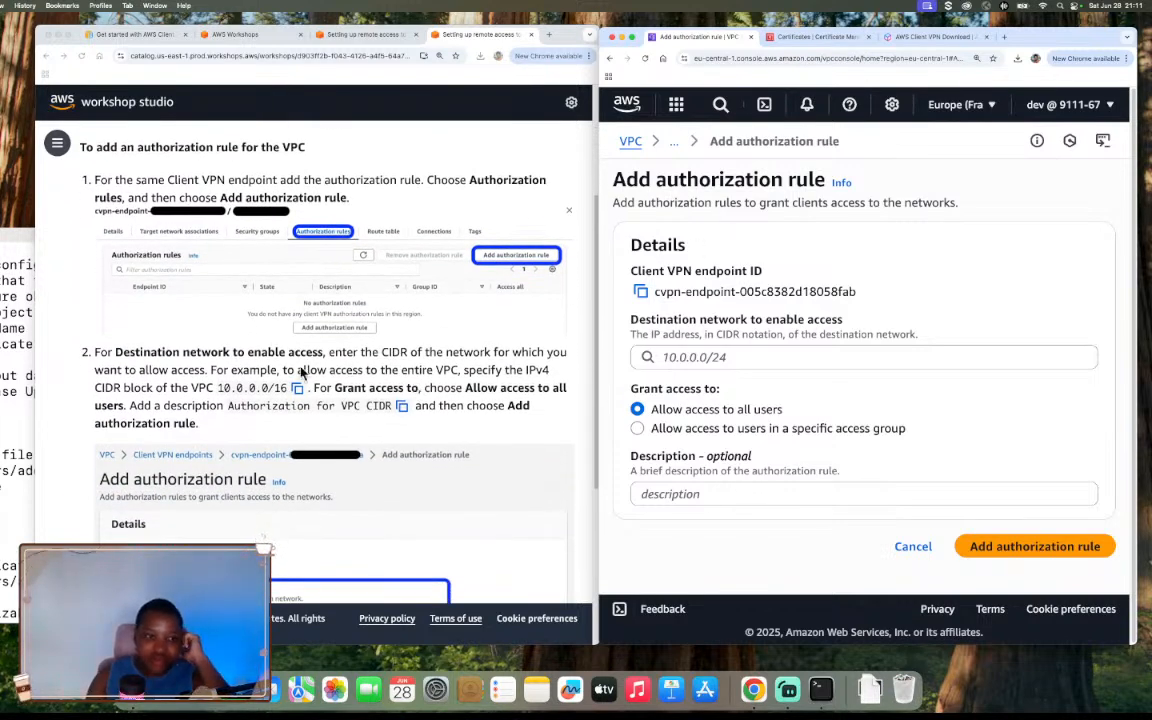
pyautogui.scroll(-1, 320, 416)
pyautogui.scroll(-3, 320, 416)
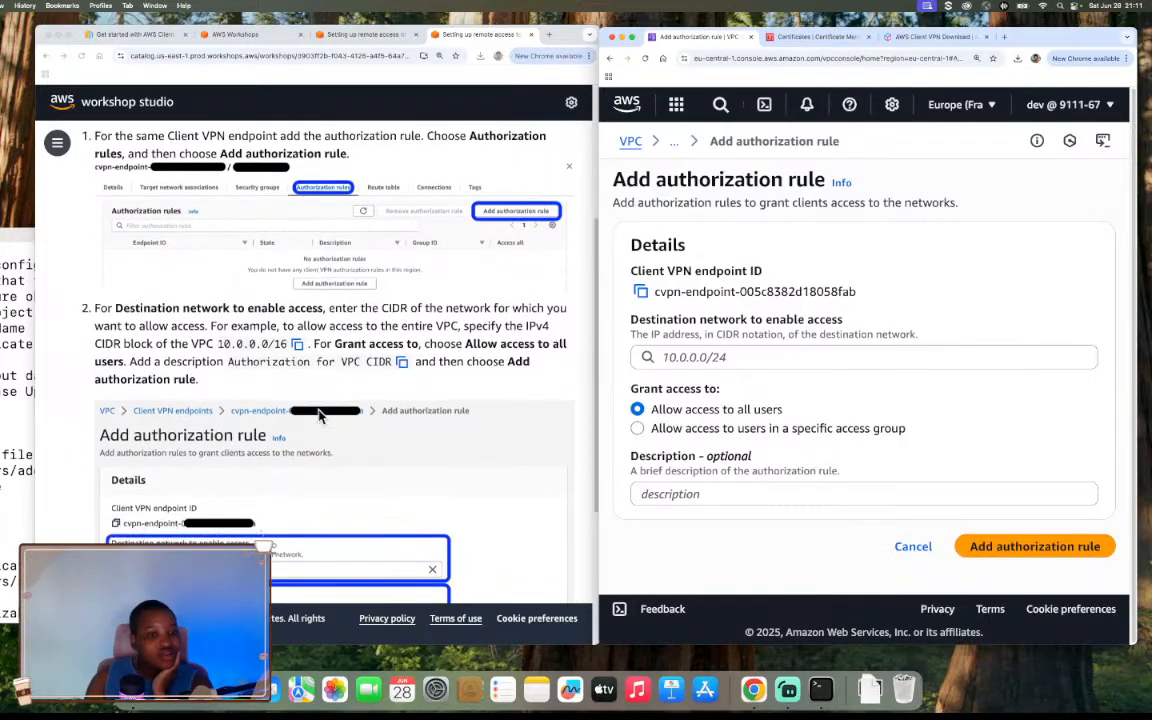
pyautogui.scroll(-1, 320, 416)
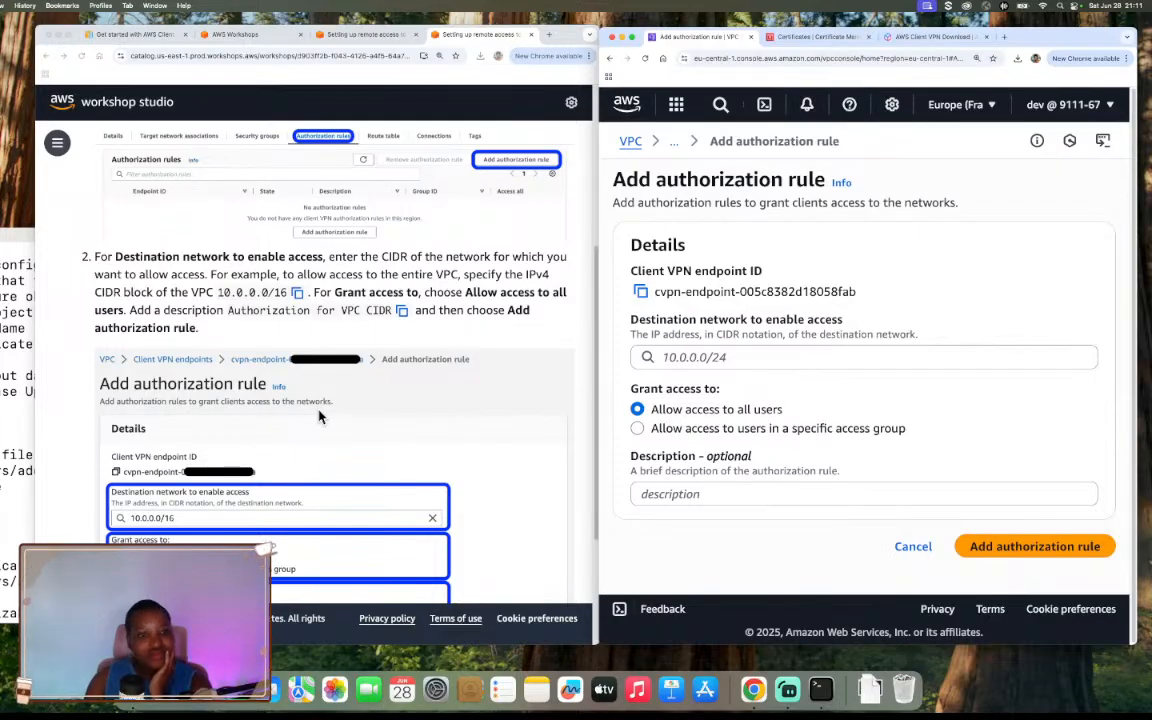
pyautogui.scroll(-3, 320, 416)
pyautogui.scroll(-1, 320, 416)
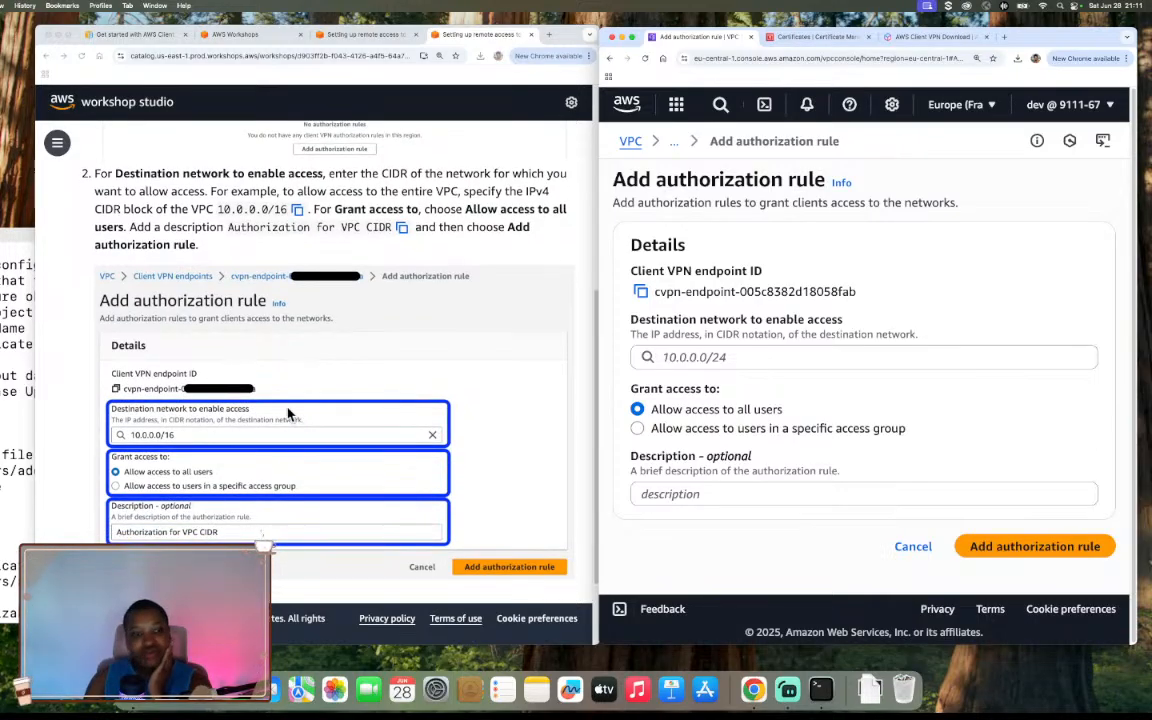
pyautogui.click(297, 210)
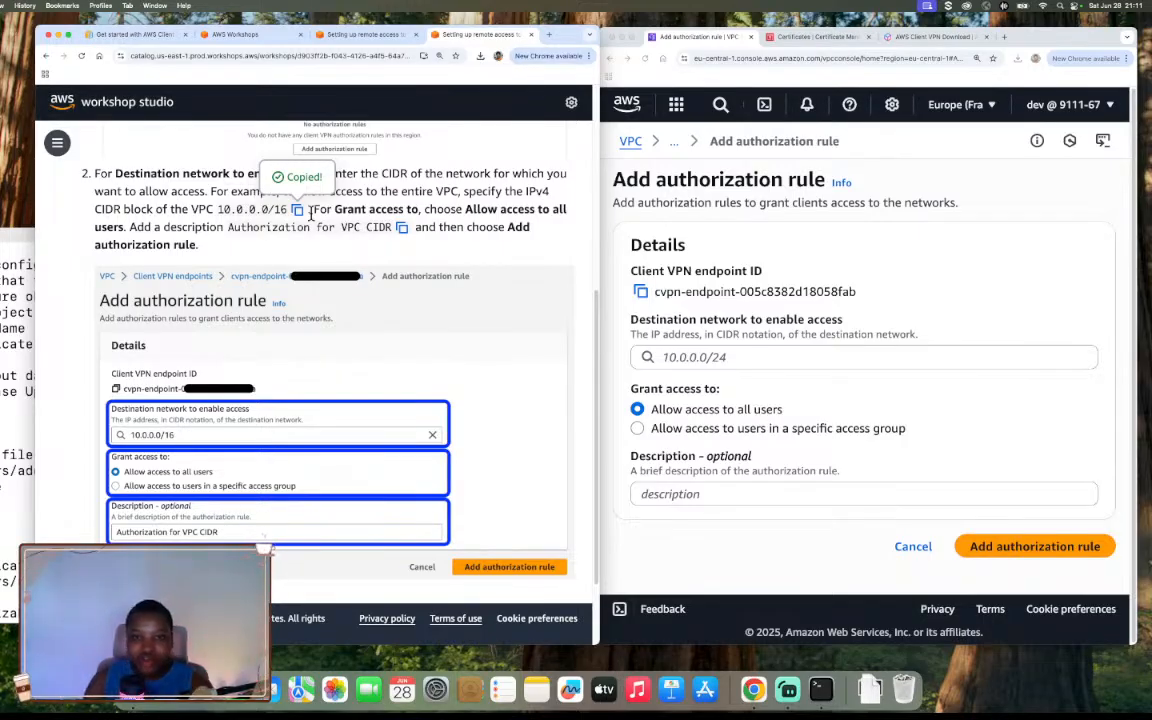
pyautogui.click(704, 357)
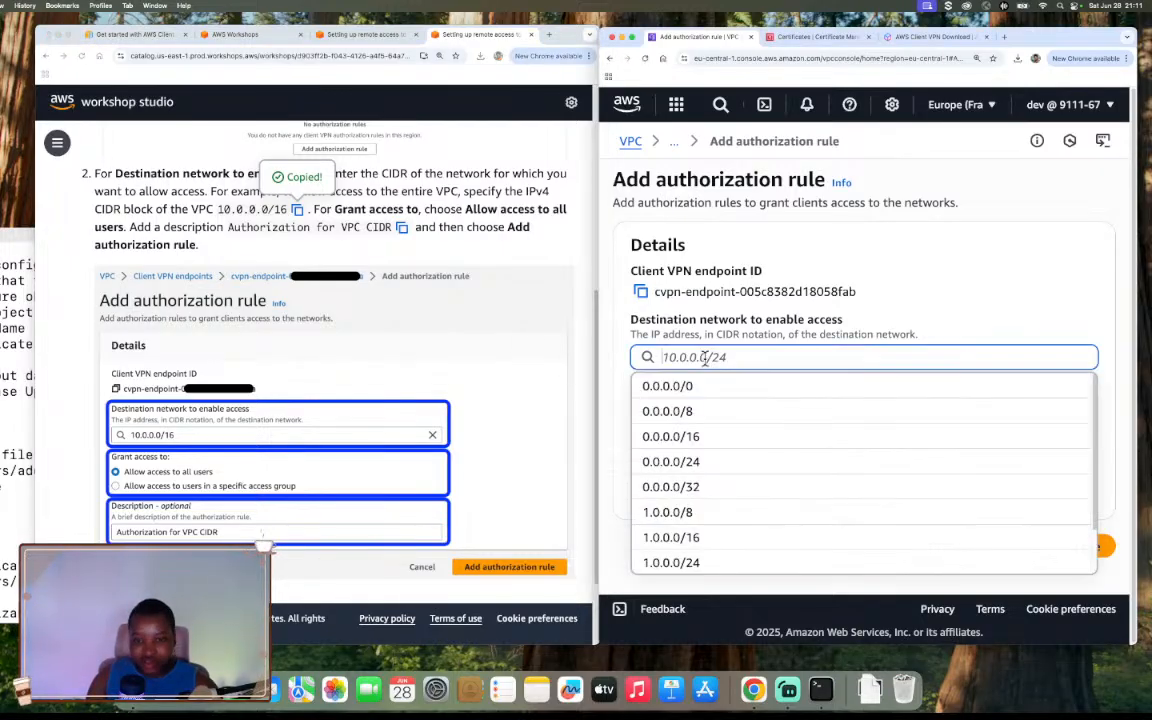
pyautogui.press('super+v')
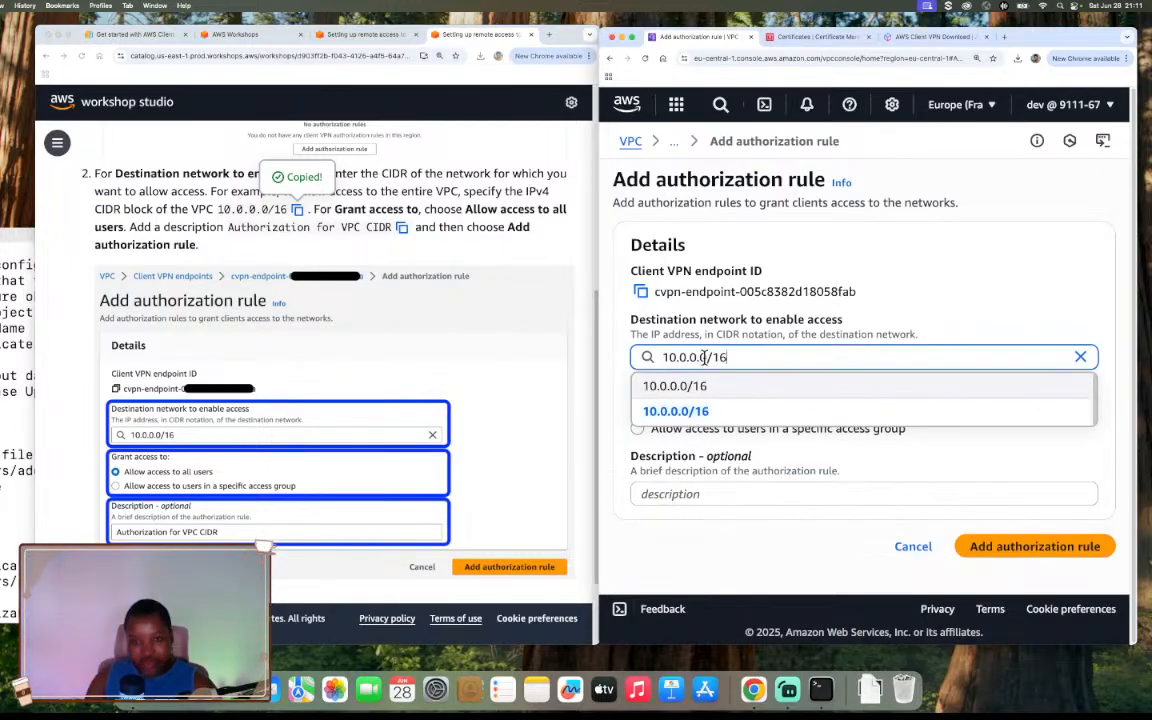
pyautogui.click(681, 411)
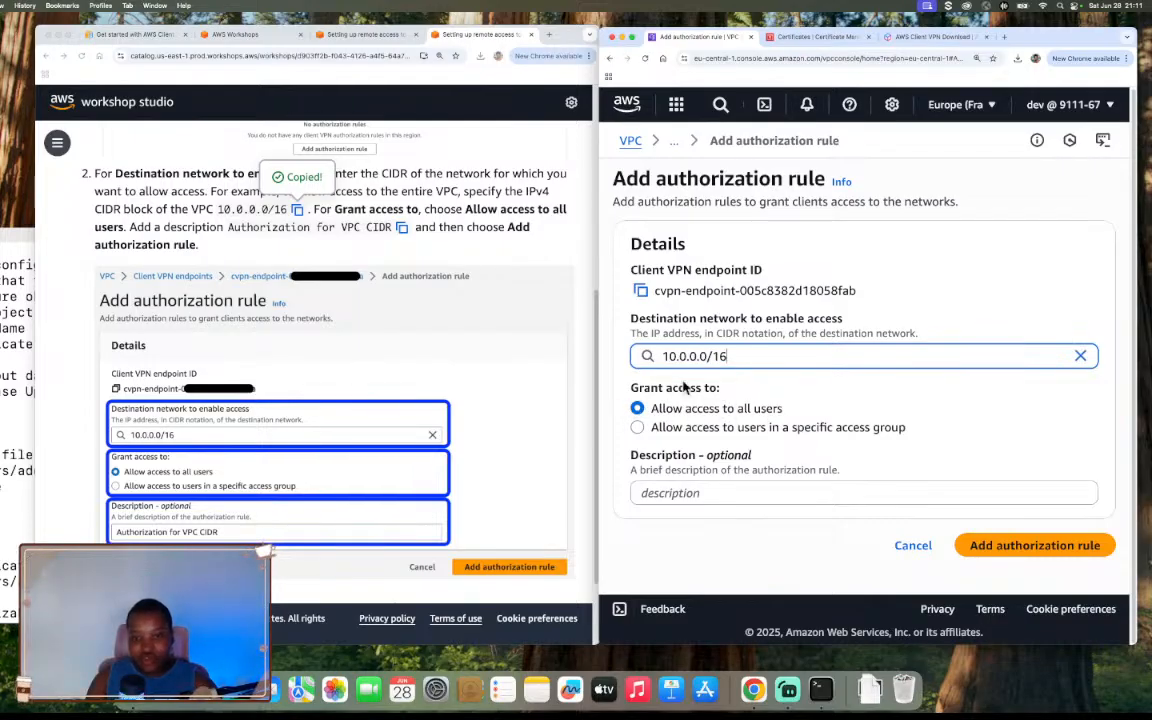
# Enter "Authorization for VPC CIDR" as the authorization rule's description
pyautogui.click(820, 492)
pyautogui.write('A')
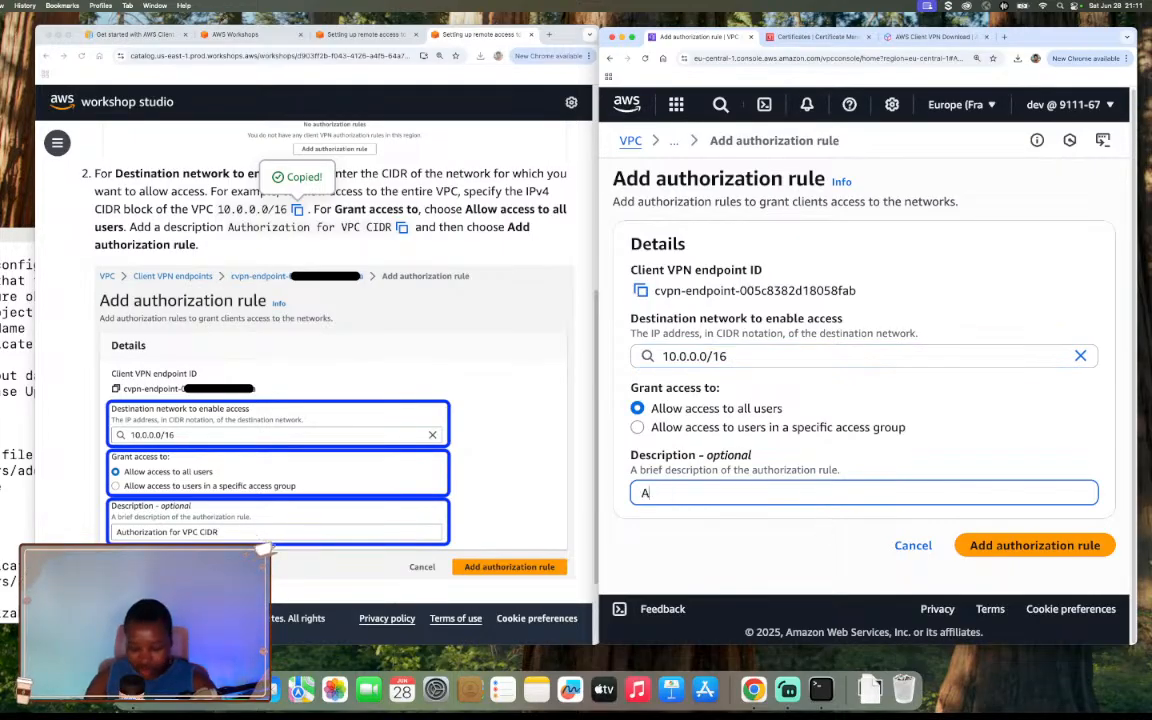
pyautogui.write('uthorization for VPC CIDR')
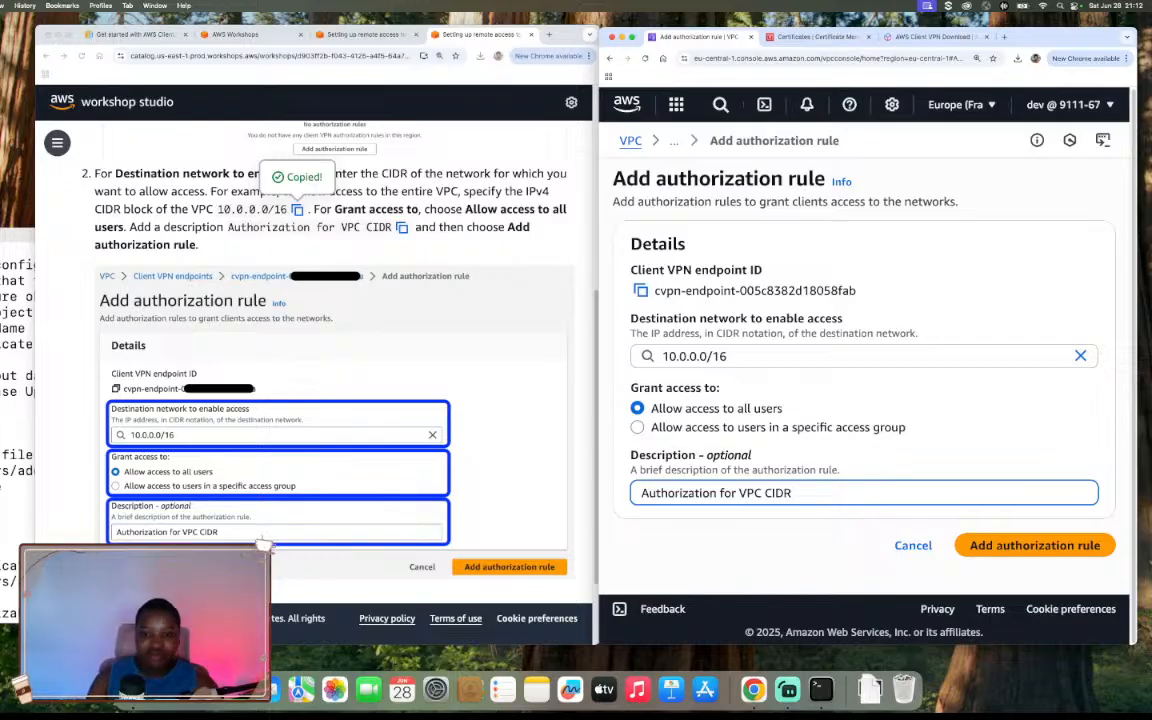
# Submit the authorization rule and open the client-vpn endpoint's details to check its target network associations
pyautogui.click(970, 546)
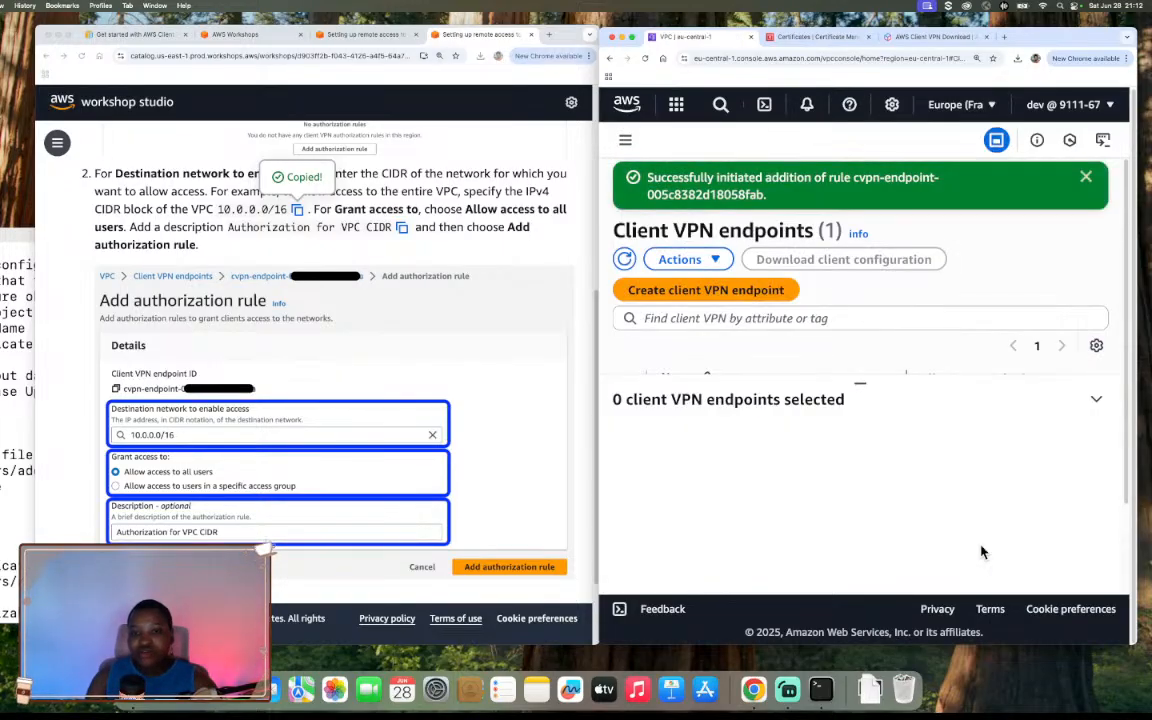
pyautogui.moveTo(860, 386); pyautogui.dragTo(860, 464)
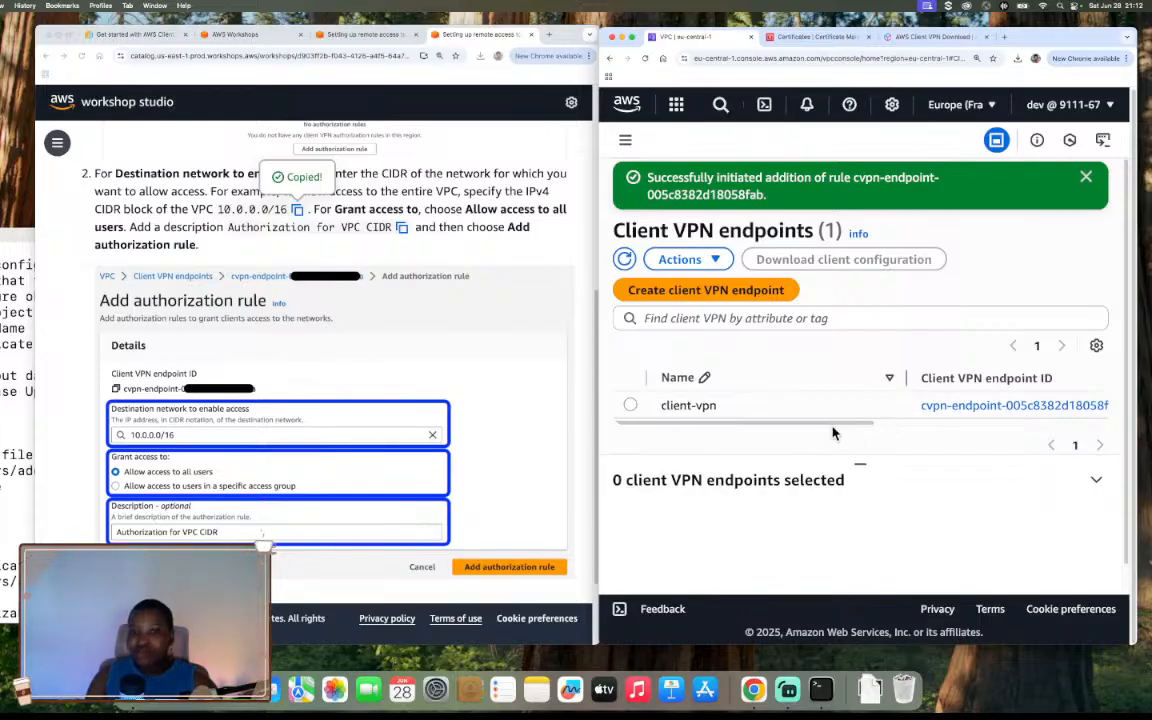
pyautogui.click(987, 408)
pyautogui.scroll(-4, 986, 488)
pyautogui.scroll(-8, 987, 488)
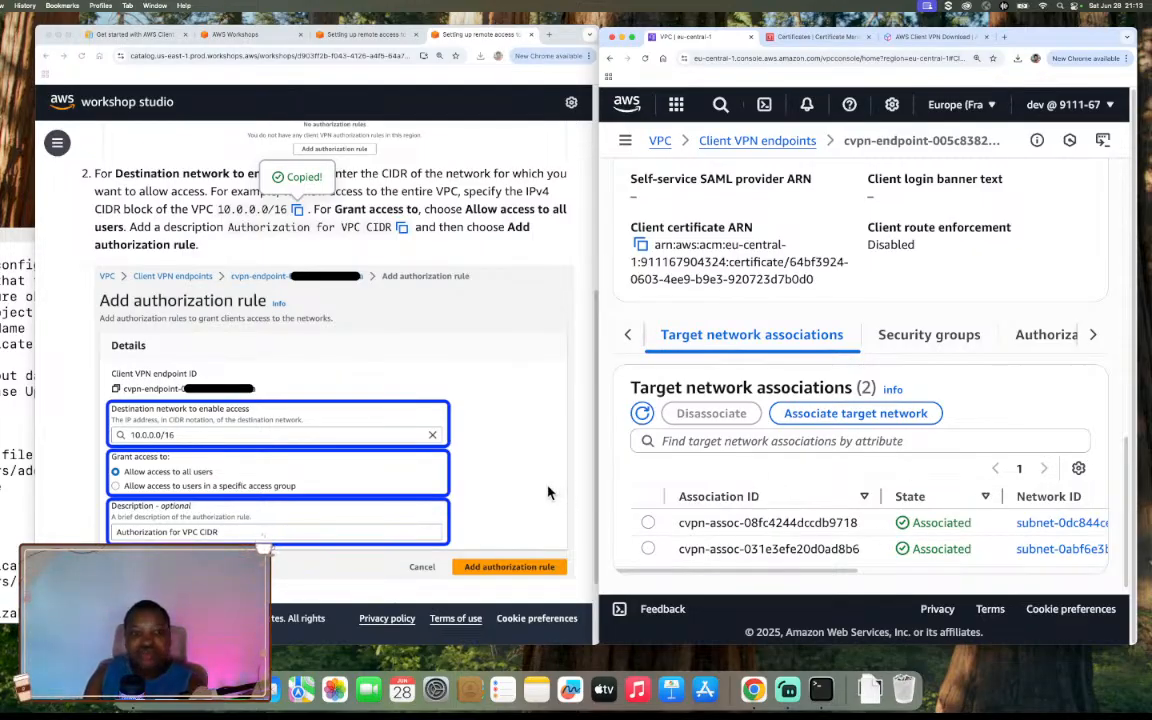
# Advance the workshop guide to section 3.6, Download and customize Client VPN endpoint configuration file
pyautogui.scroll(-3, 497, 447)
pyautogui.click(548, 545)
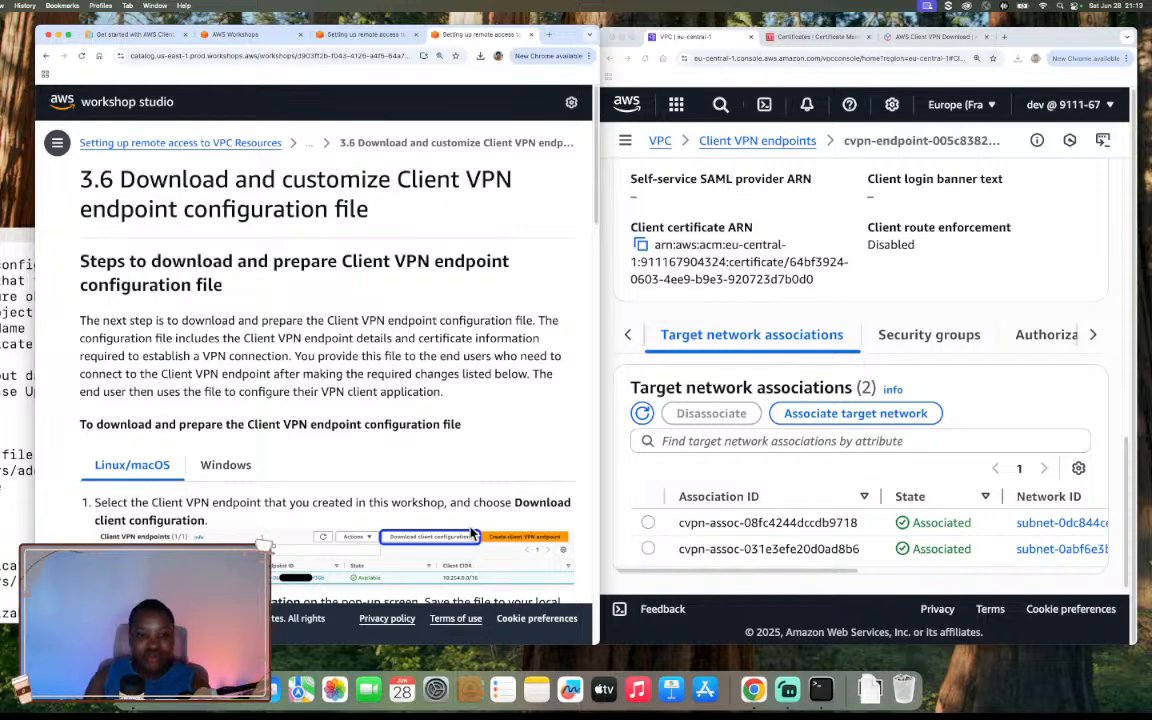
pyautogui.scroll(-3, 428, 478)
pyautogui.scroll(-2, 475, 520)
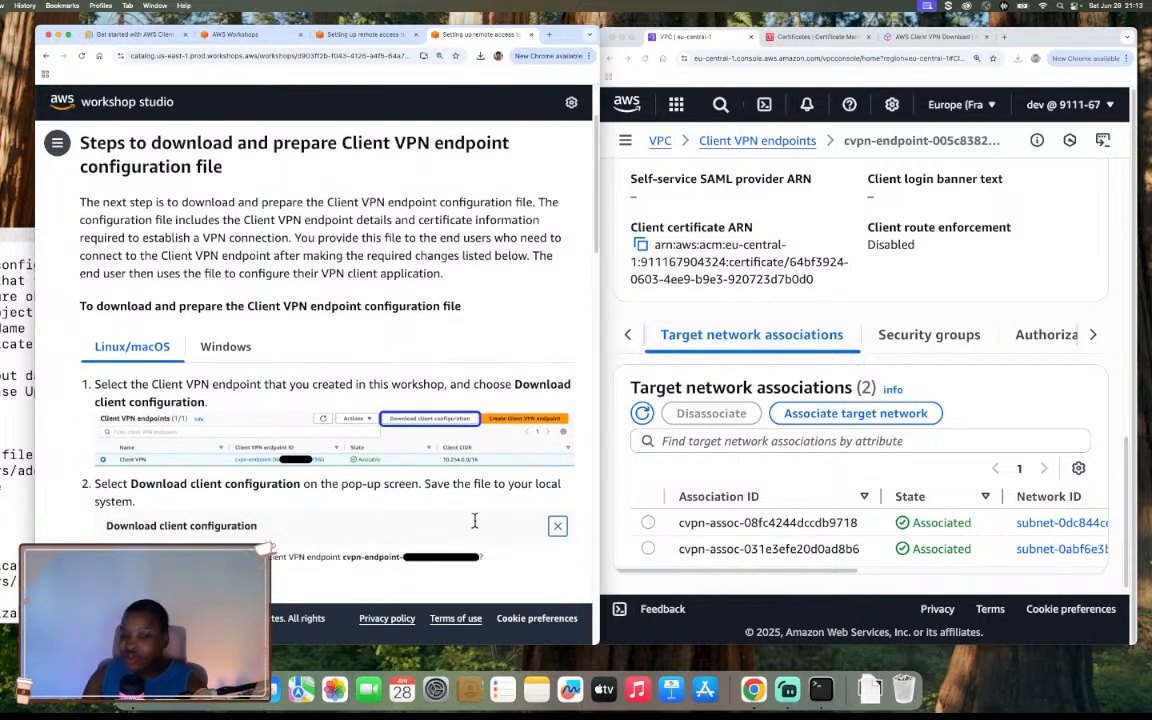
# Go back to the start of the client-vpn endpoint's details and dismiss the rule-addition notification
pyautogui.scroll(10, 760, 390)
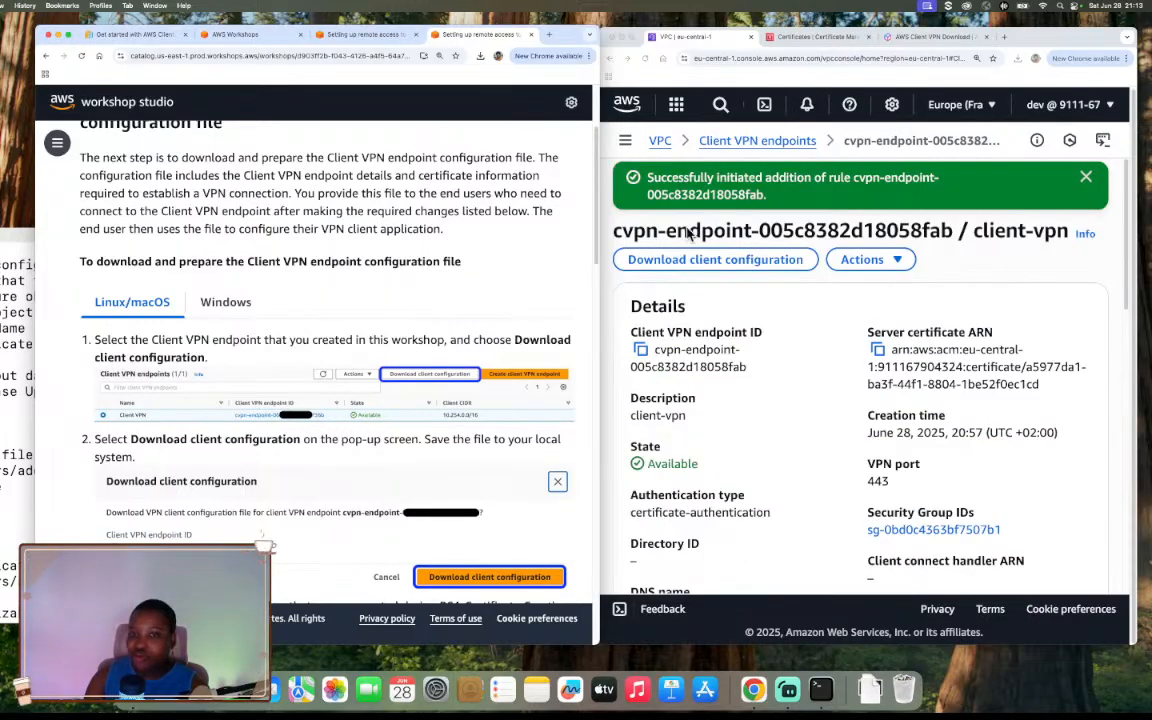
pyautogui.click(614, 215)
pyautogui.click(1083, 179)
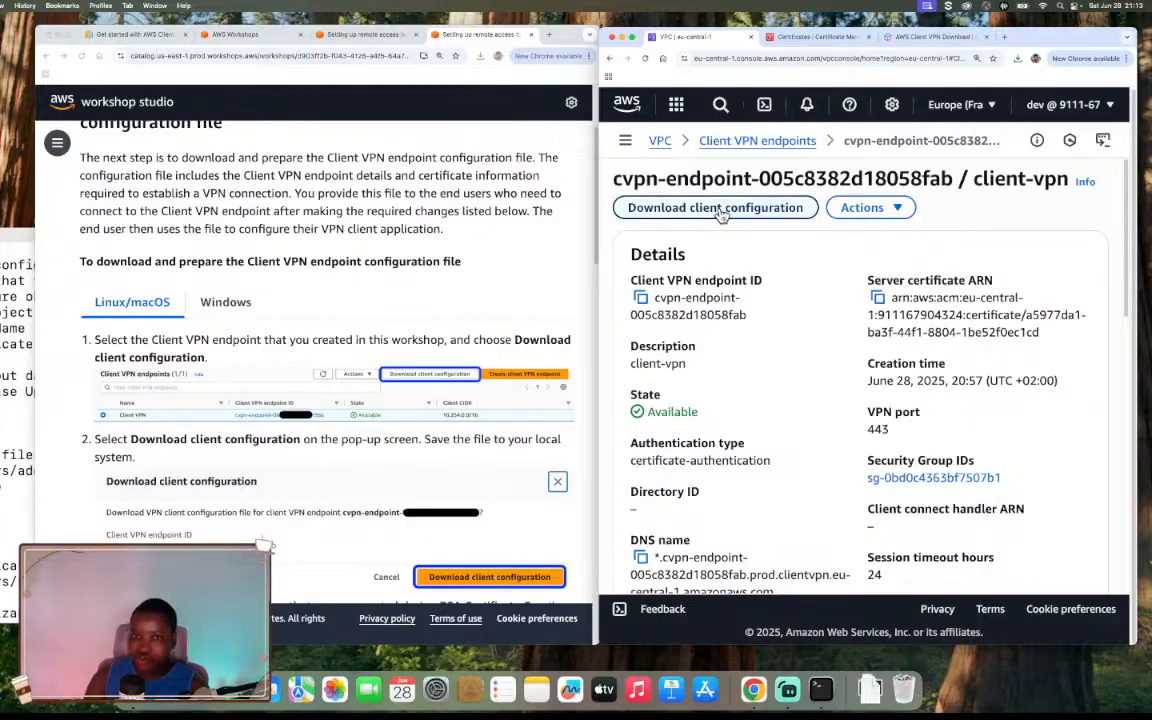
# Read the guide's steps for locating the client certificate and key, and open a Finder window set aside from the instructions
pyautogui.scroll(-1, 530, 340)
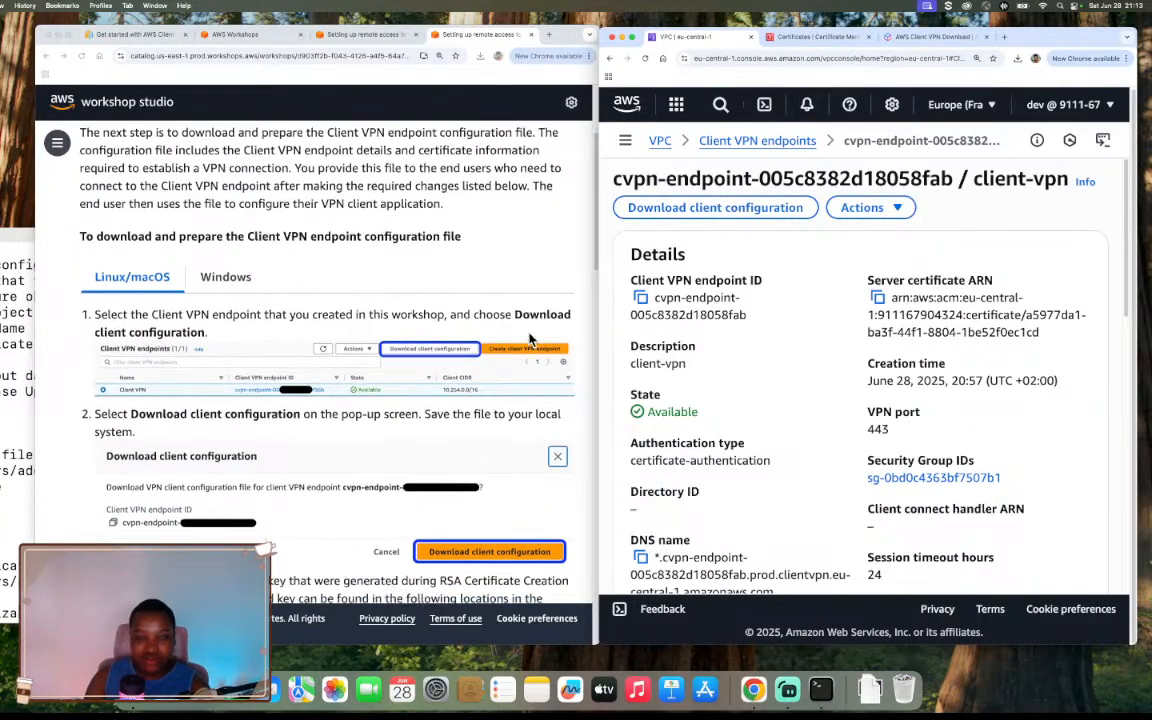
pyautogui.scroll(-8, 530, 340)
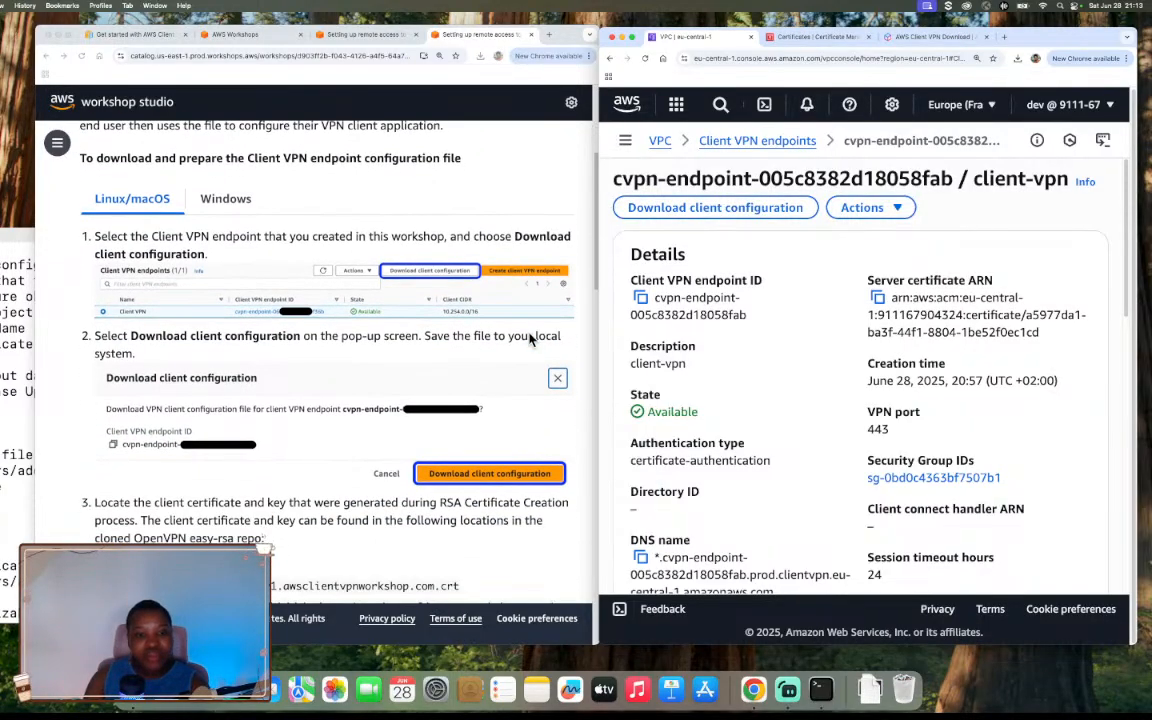
pyautogui.scroll(-1, 530, 340)
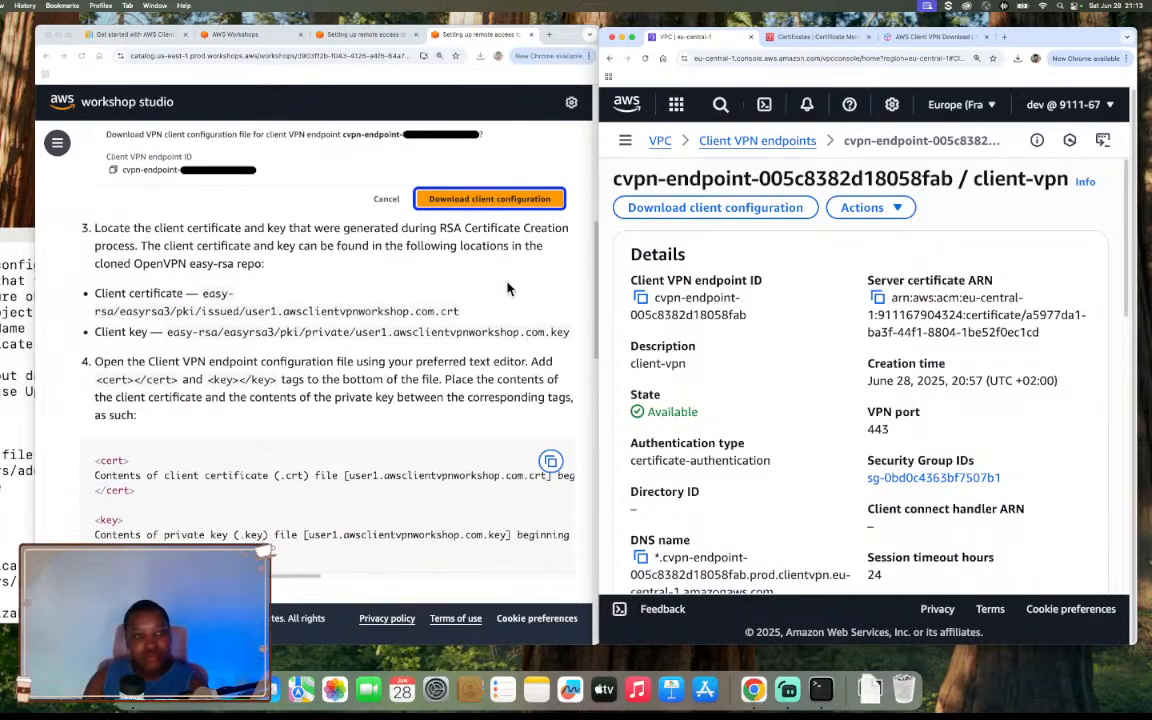
pyautogui.scroll(1, 507, 289)
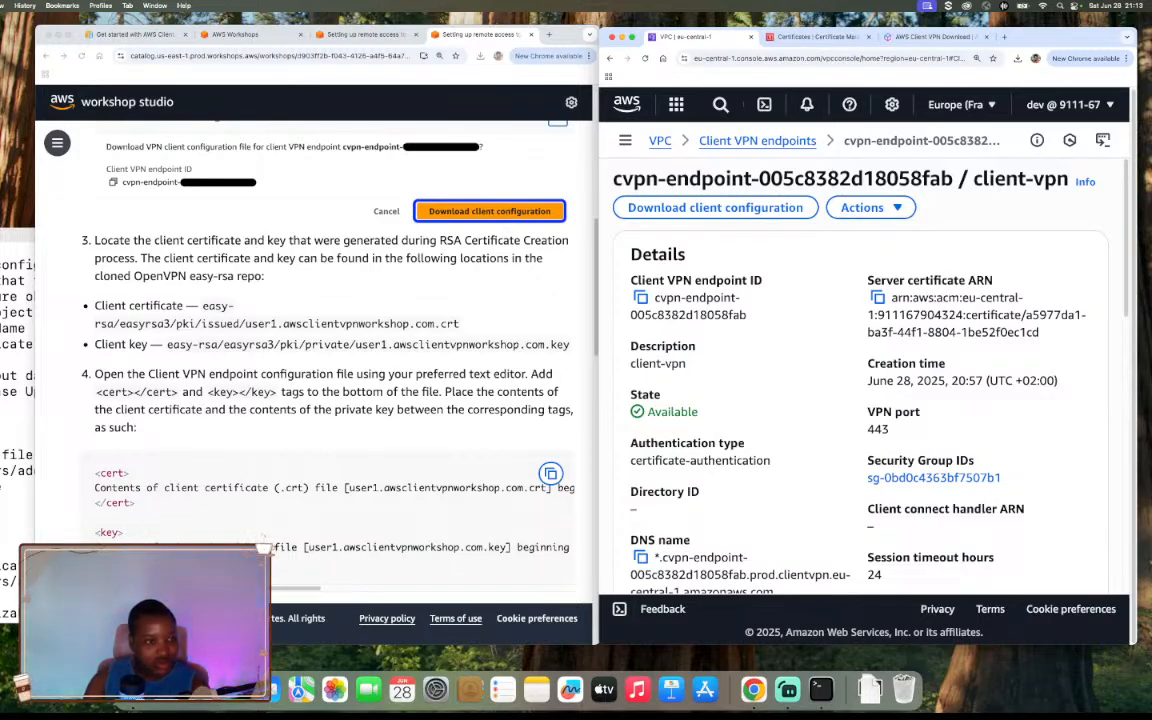
pyautogui.press('super+Tab')
pyautogui.press('super+Tab')
pyautogui.click(133, 689)
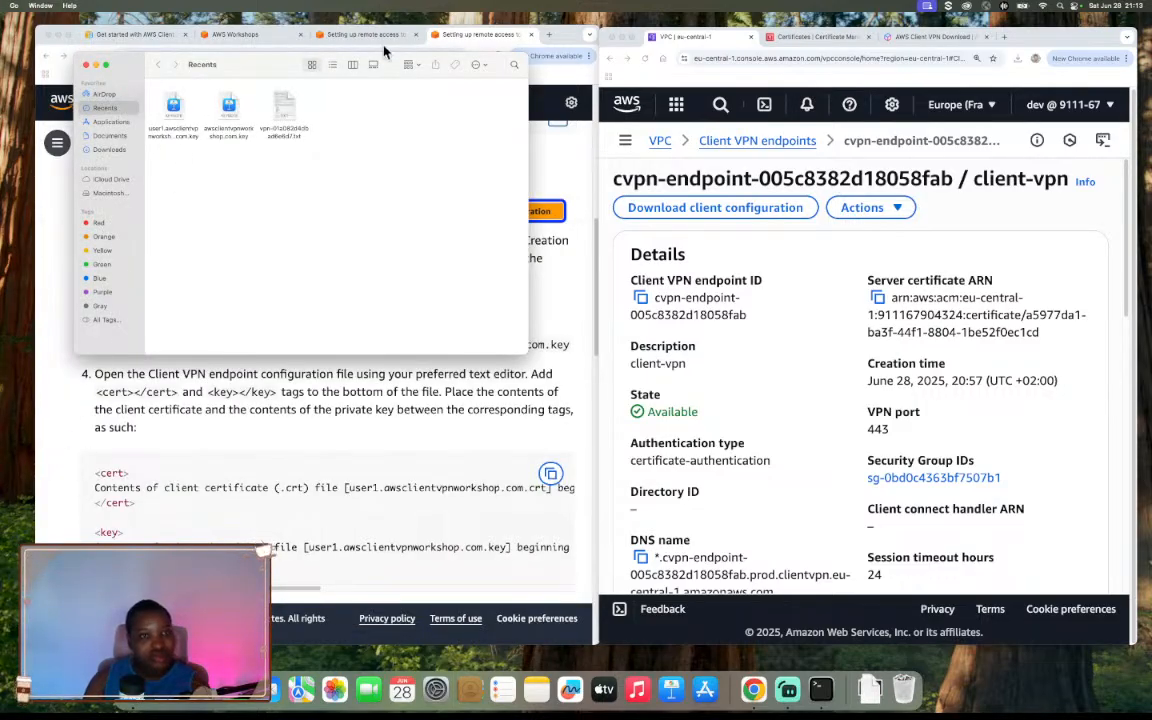
pyautogui.moveTo(494, 70); pyautogui.dragTo(355, 95)
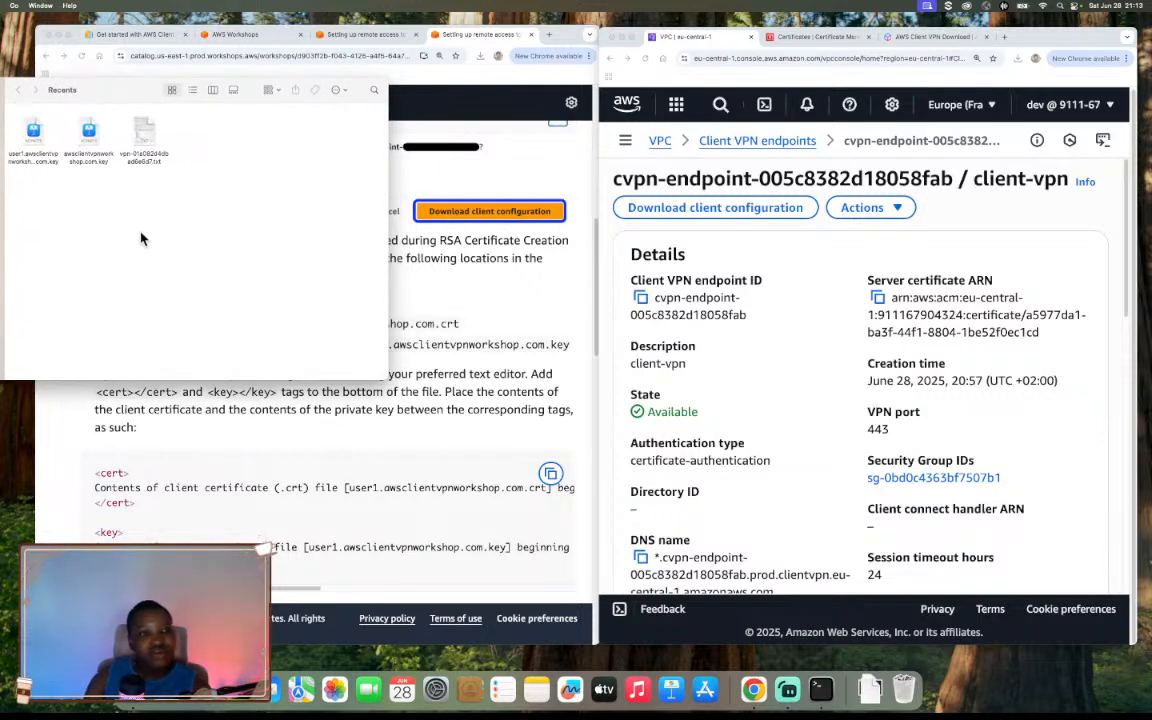
pyautogui.rightClick(133, 689)
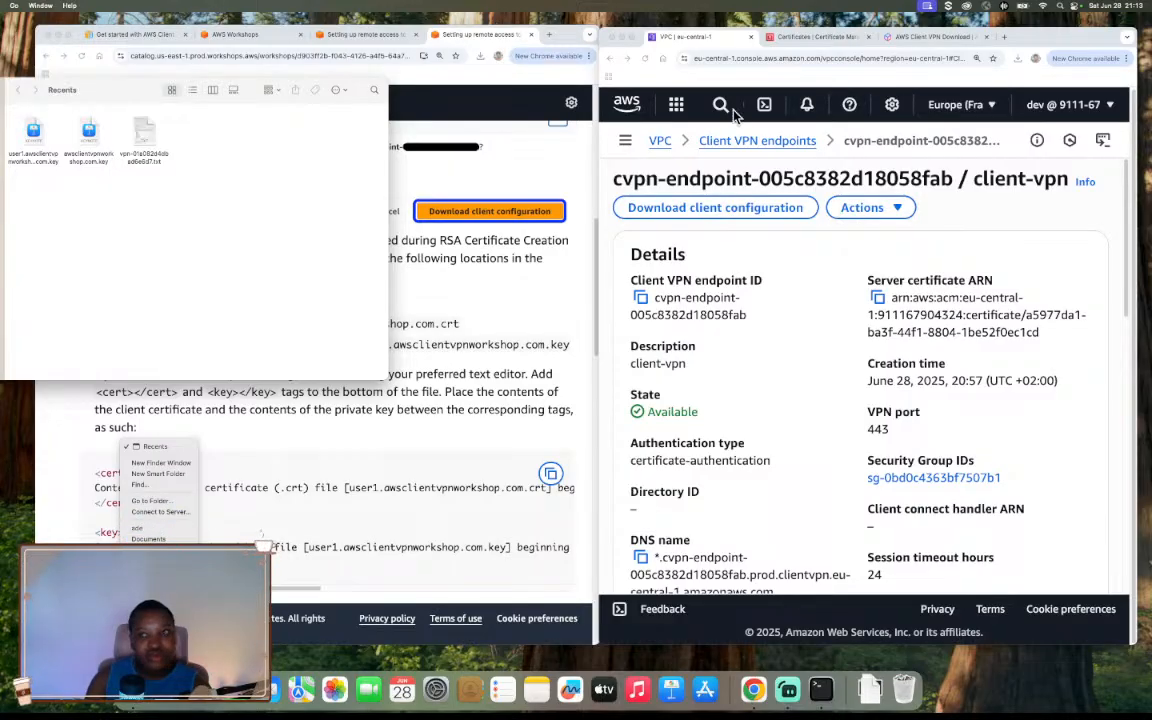
# Open downloaded-client-config.ovpn from the browser's recent downloads, choosing TextEdit as the application
pyautogui.click(1019, 62)
pyautogui.click(950, 128)
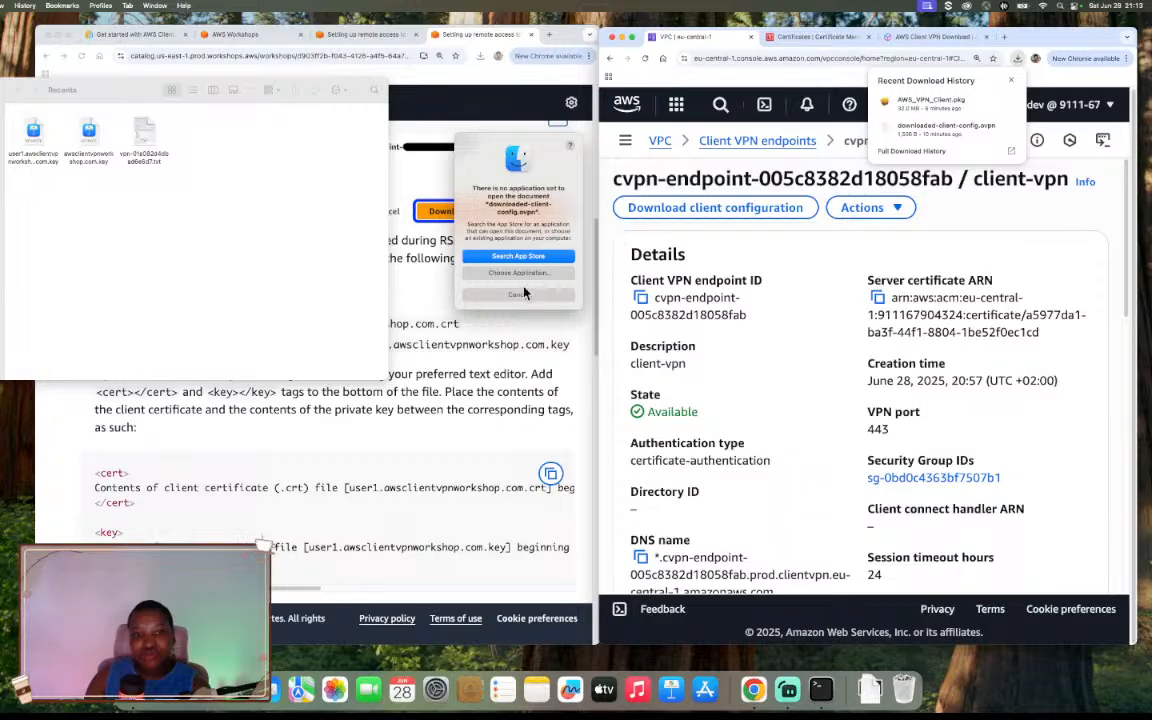
pyautogui.click(532, 274)
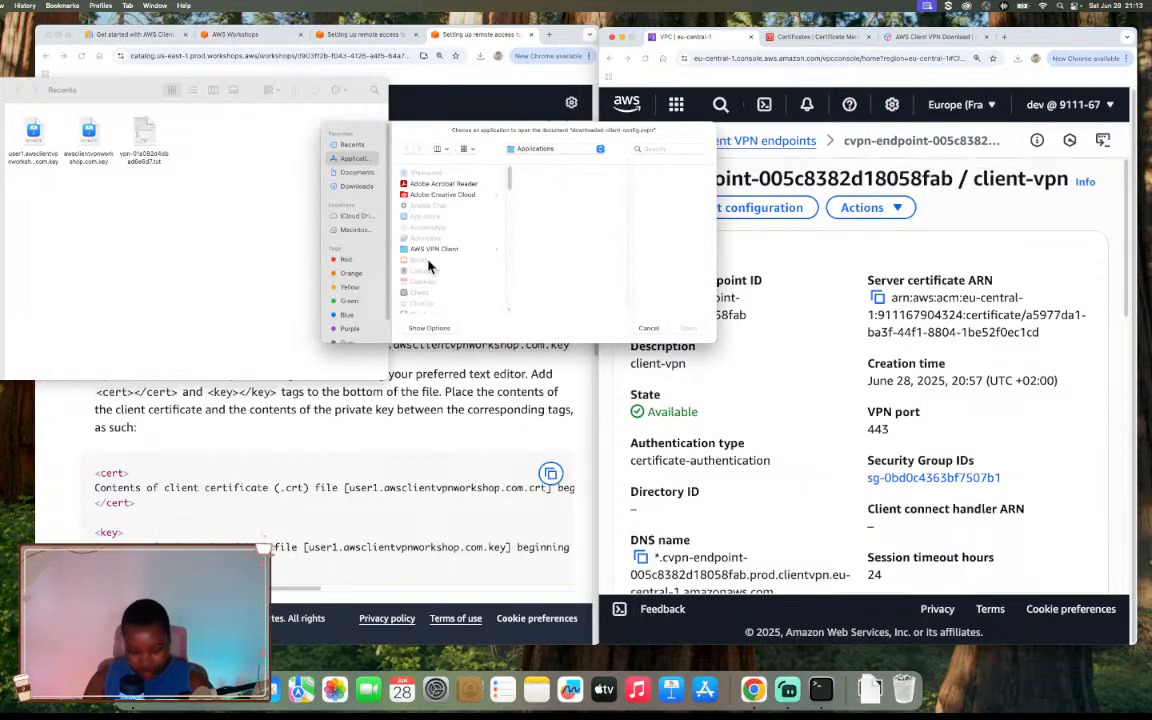
pyautogui.press('t')
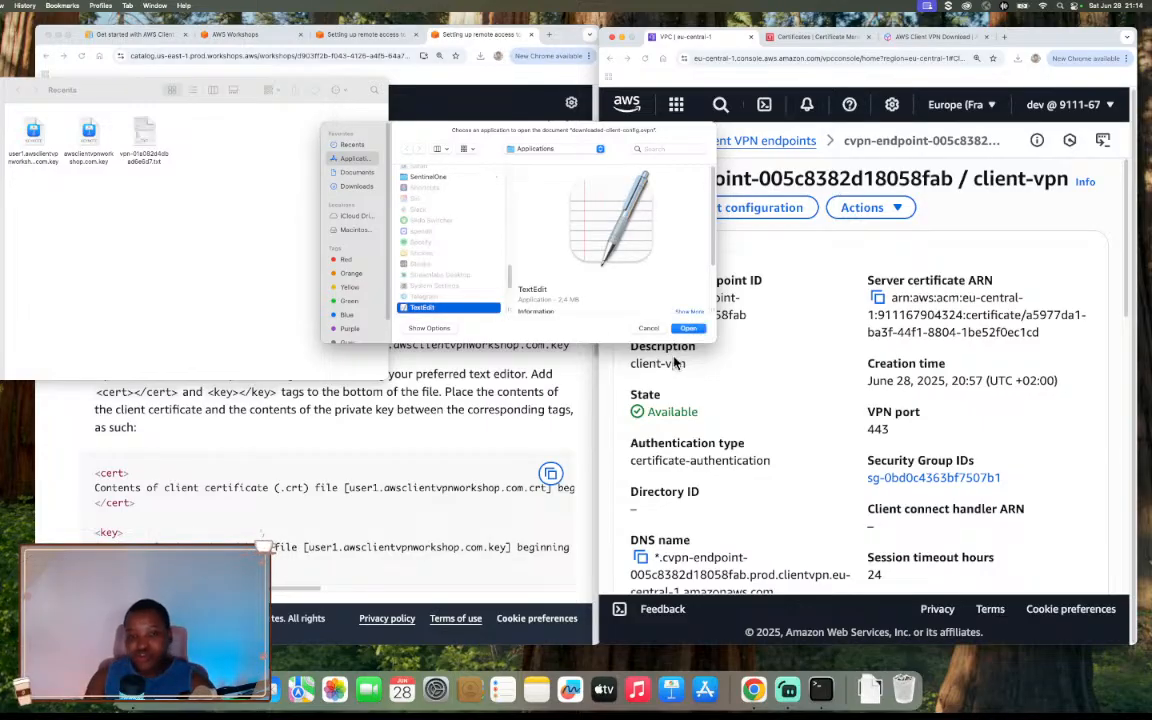
pyautogui.click(694, 331)
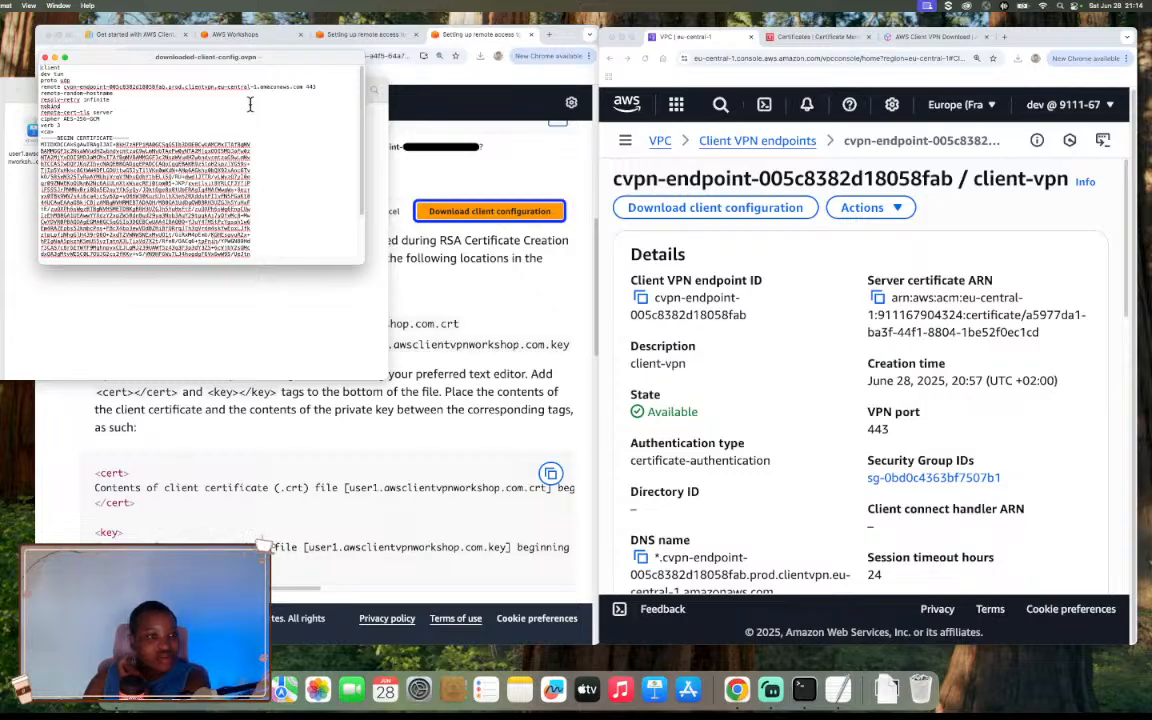
# Enlarge the downloaded-client-config.ovpn window and place it over the VPC console, clear of the workshop guide
pyautogui.moveTo(264, 62); pyautogui.dragTo(260, 67)
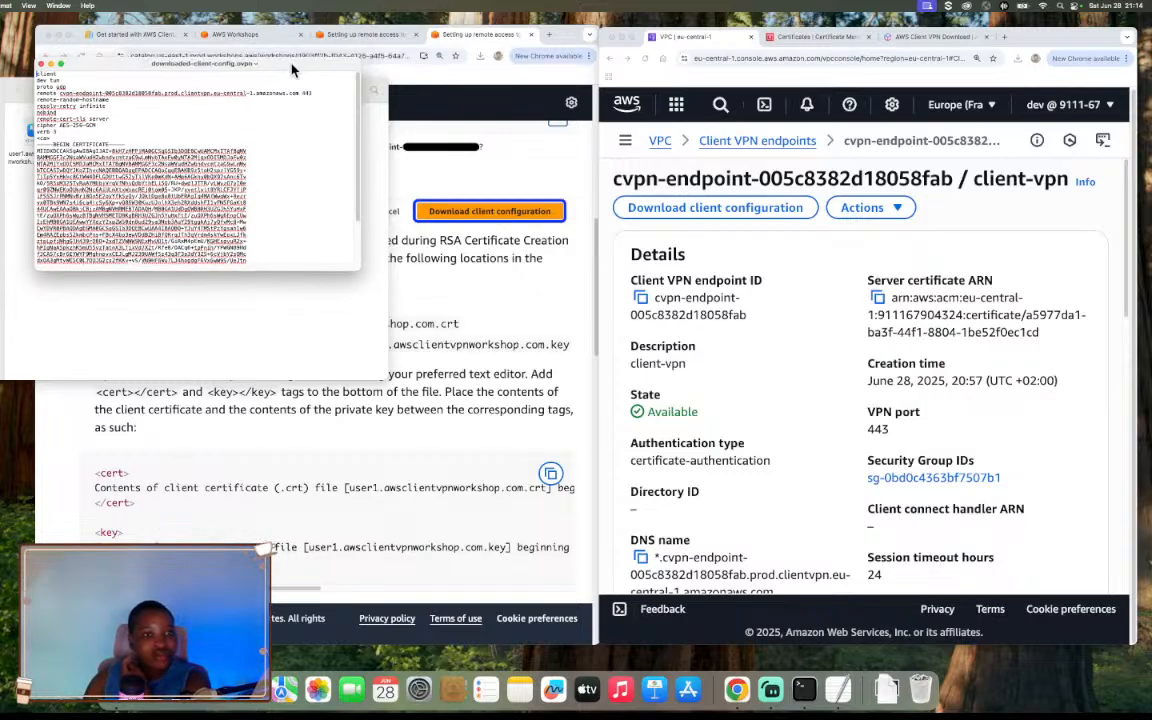
pyautogui.moveTo(357, 265); pyautogui.dragTo(548, 489)
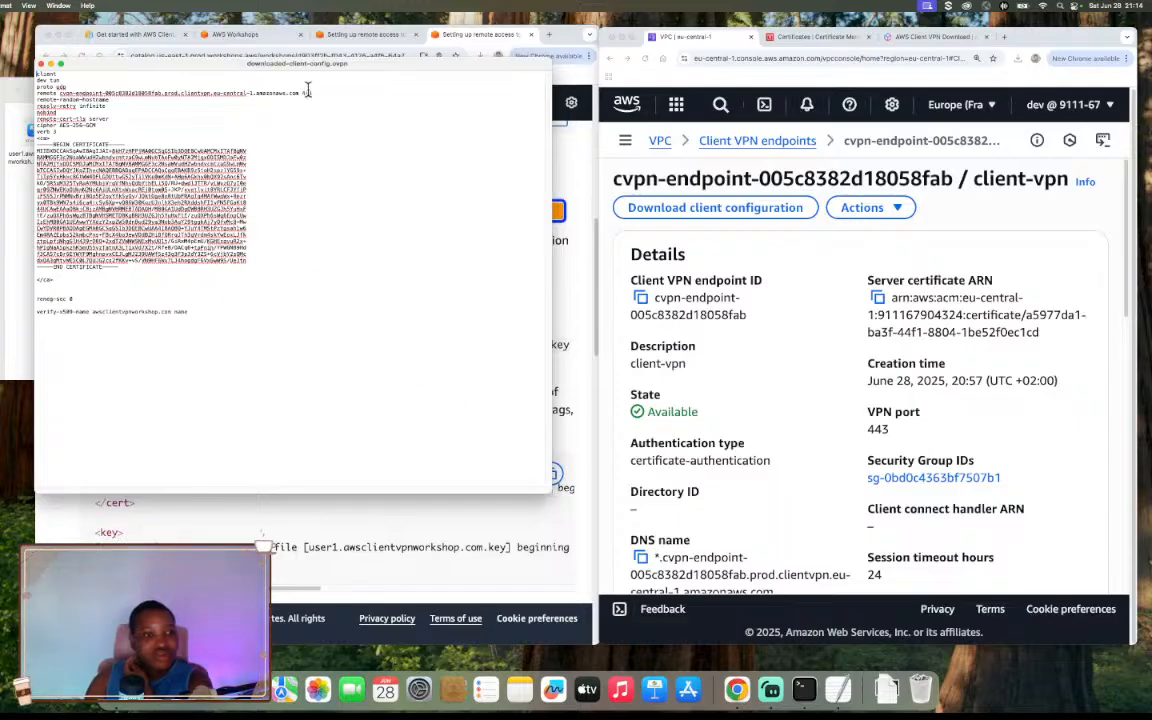
pyautogui.moveTo(385, 66); pyautogui.dragTo(1011, 263)
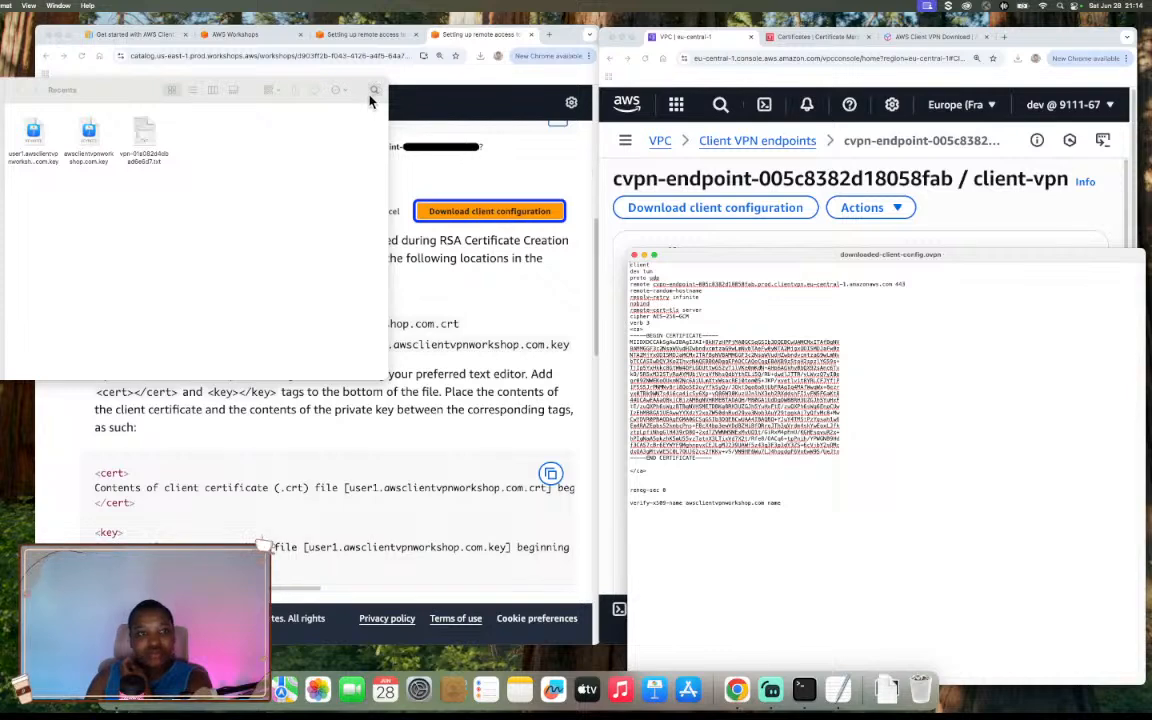
# Check the certificate and key paths in the guide and browse from the home folder to easy-rsa/easyrsa3/pki in Finder
pyautogui.click(490, 280)
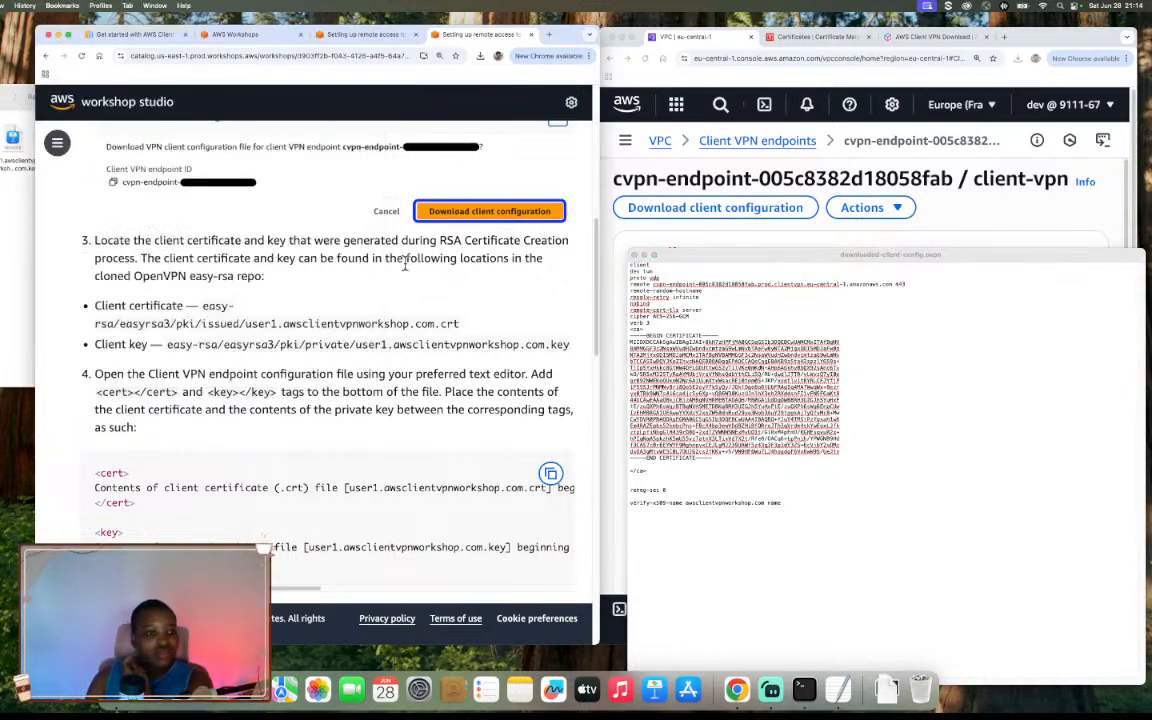
pyautogui.scroll(-2, 355, 300)
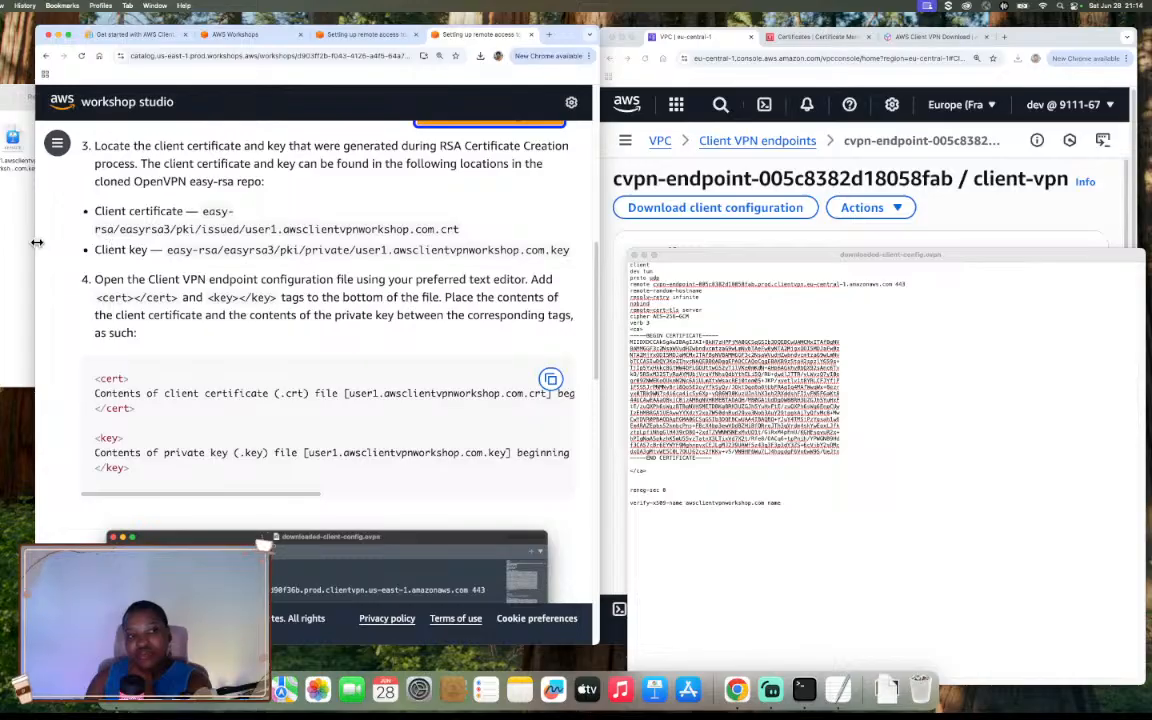
pyautogui.click(27, 186)
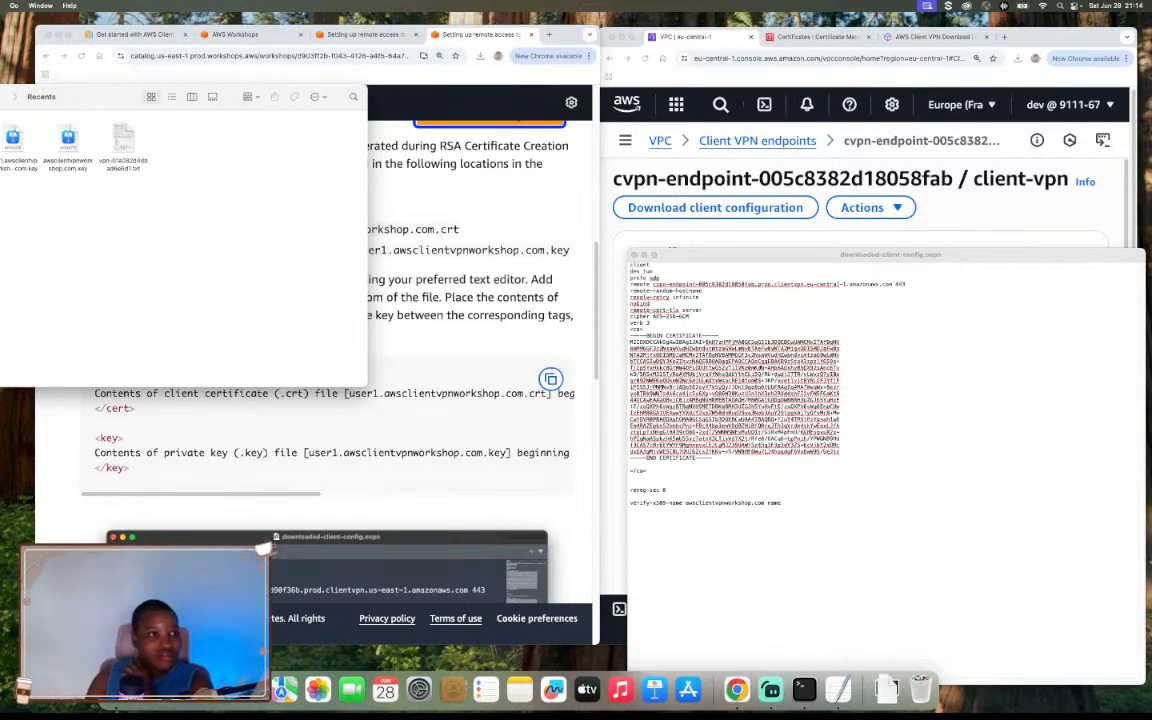
pyautogui.click(14, 6)
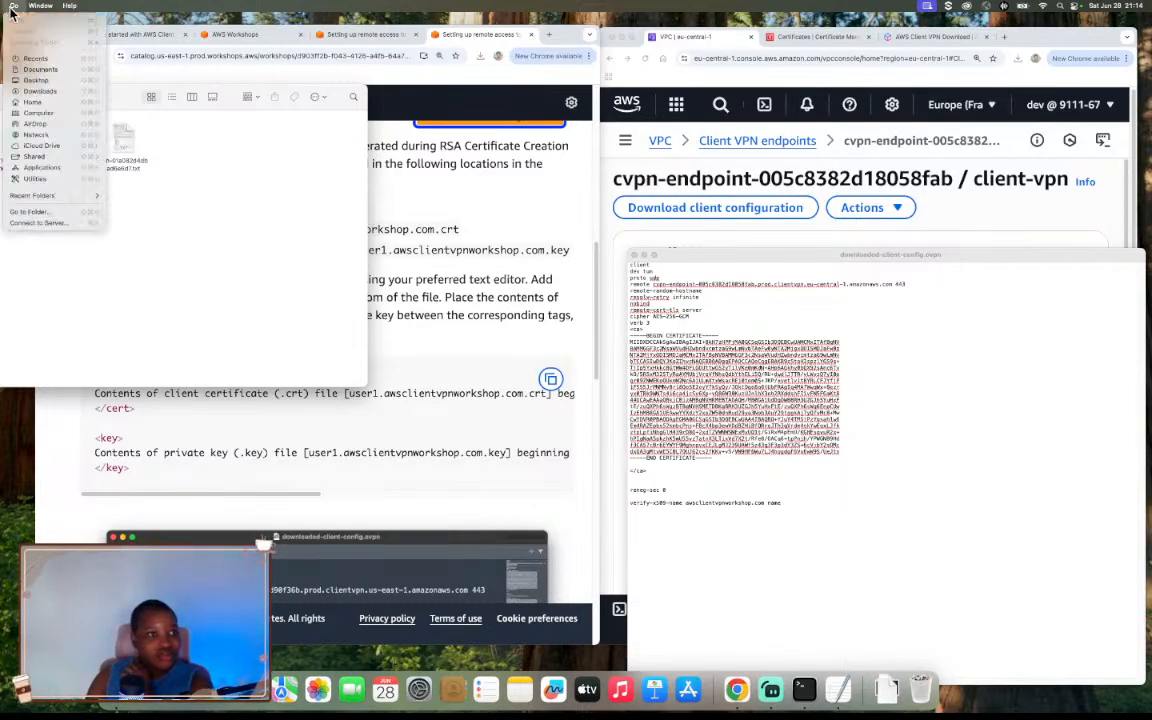
pyautogui.click(54, 105)
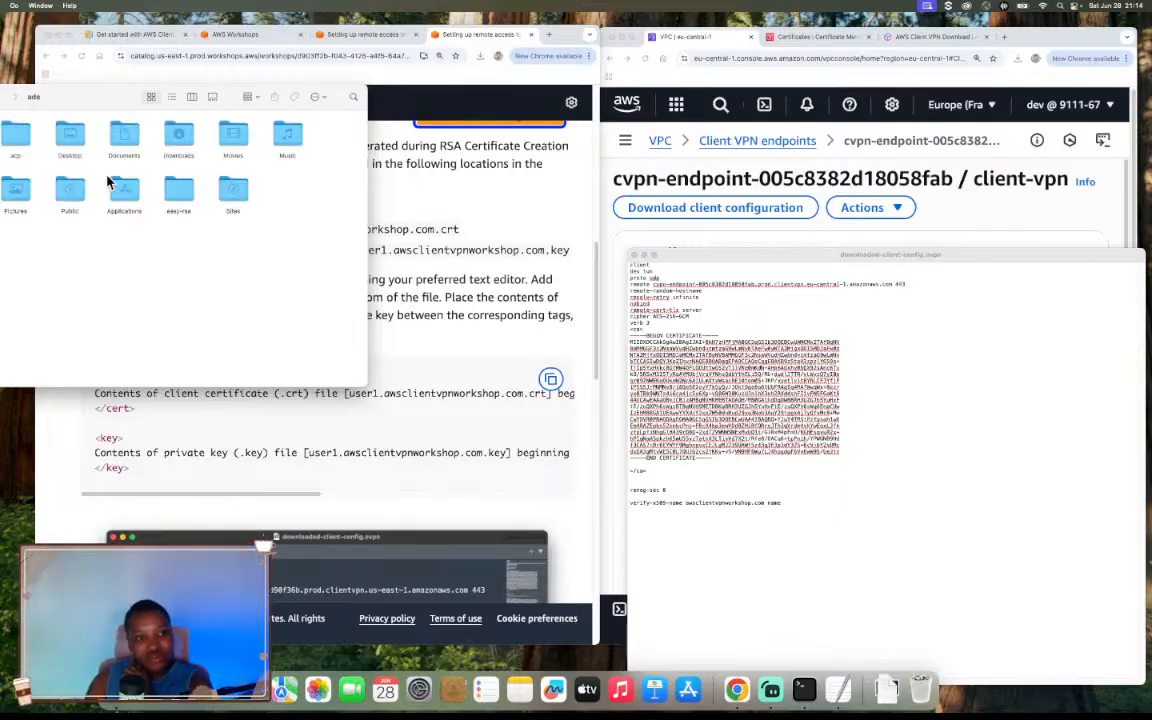
pyautogui.click(182, 196)
pyautogui.doubleClick(179, 192)
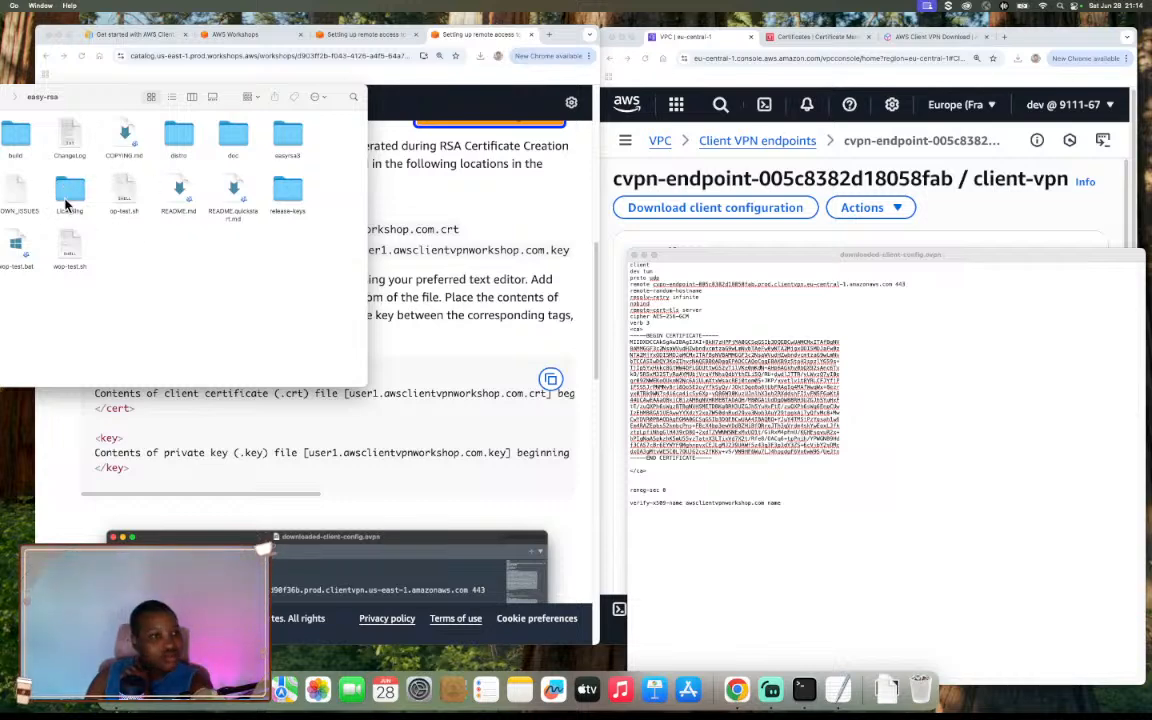
pyautogui.doubleClick(289, 143)
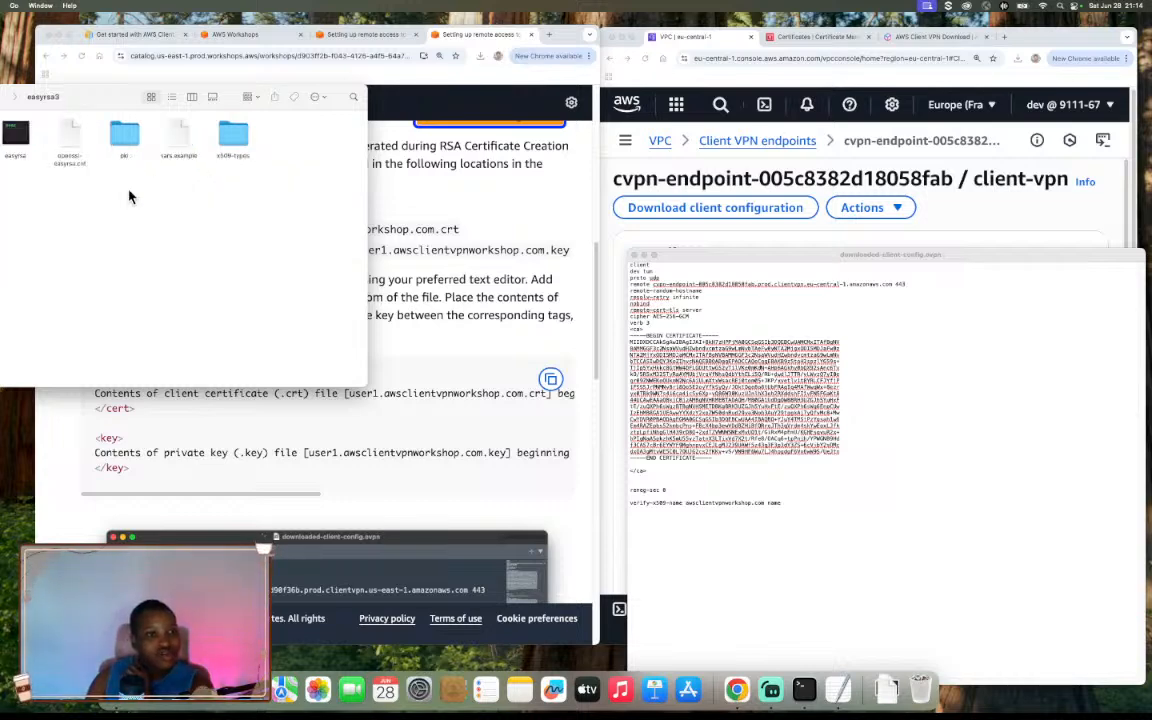
pyautogui.click(121, 142)
pyautogui.doubleClick(121, 142)
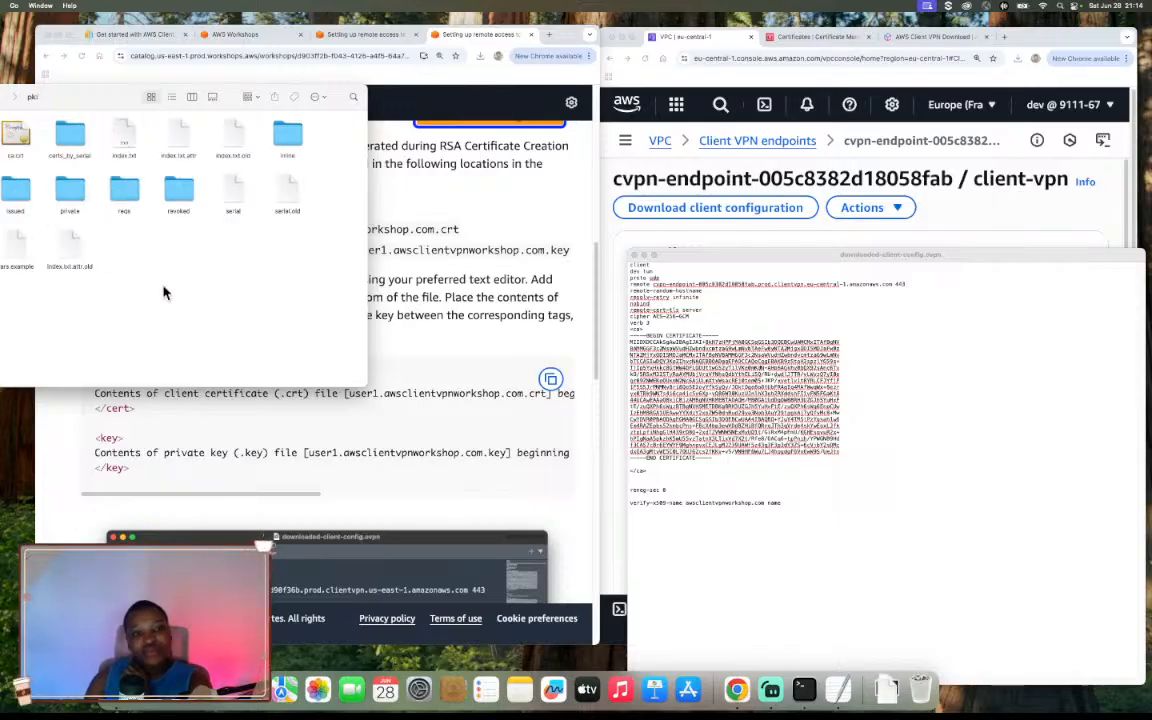
# Select the private folder inside pki and move the Finder window down to uncover the guide's <cert> and <key> instructions
pyautogui.moveTo(333, 110); pyautogui.dragTo(284, 331)
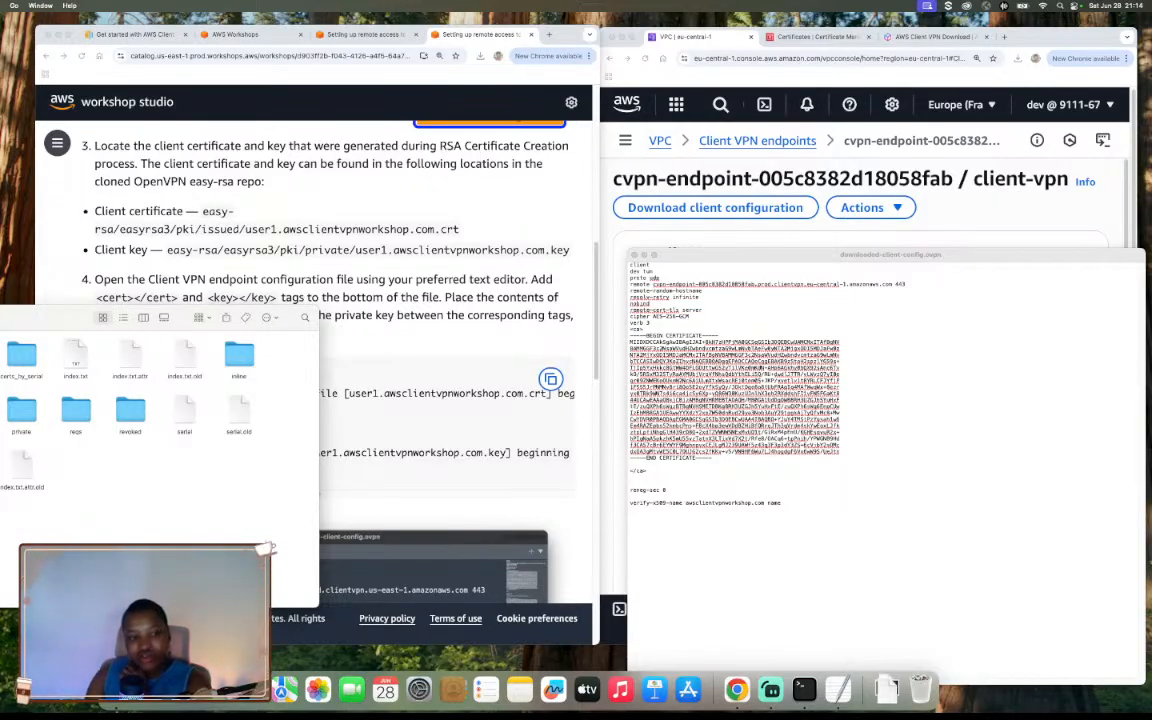
pyautogui.click(22, 415)
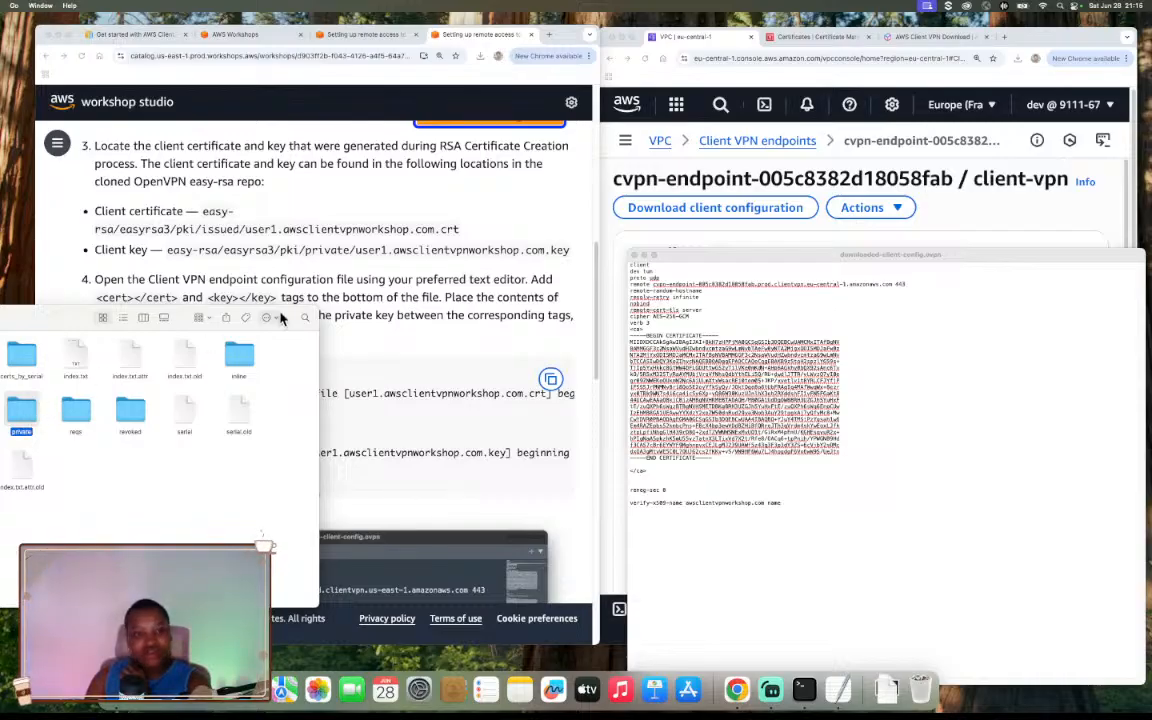
pyautogui.moveTo(290, 327); pyautogui.dragTo(281, 408)
pyautogui.scroll(-3, 447, 284)
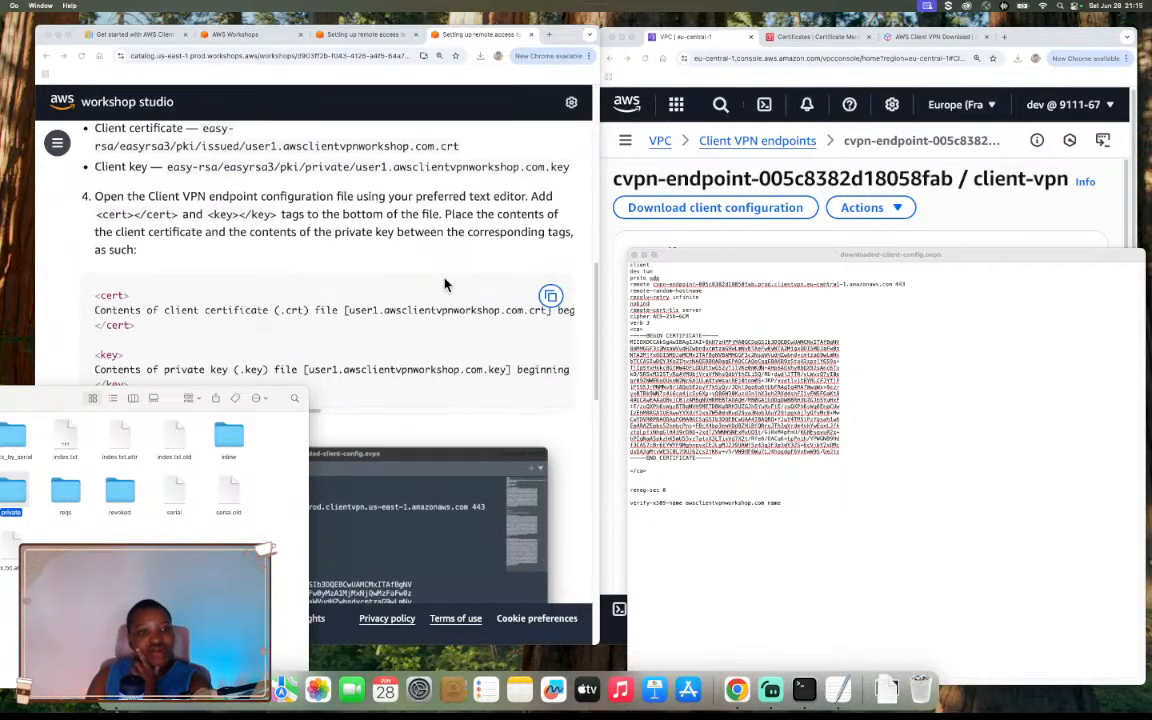
pyautogui.scroll(-1, 447, 284)
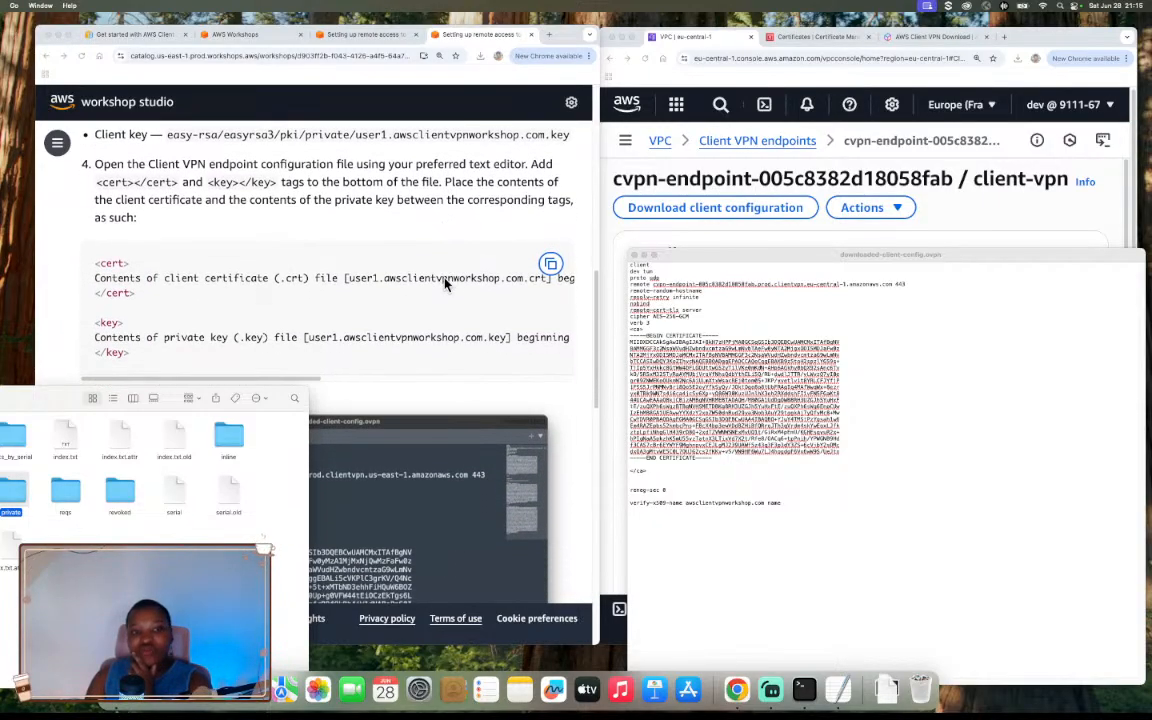
# Enlarge the text of downloaded-client-config.ovpn four times for easier reading
pyautogui.click(792, 301)
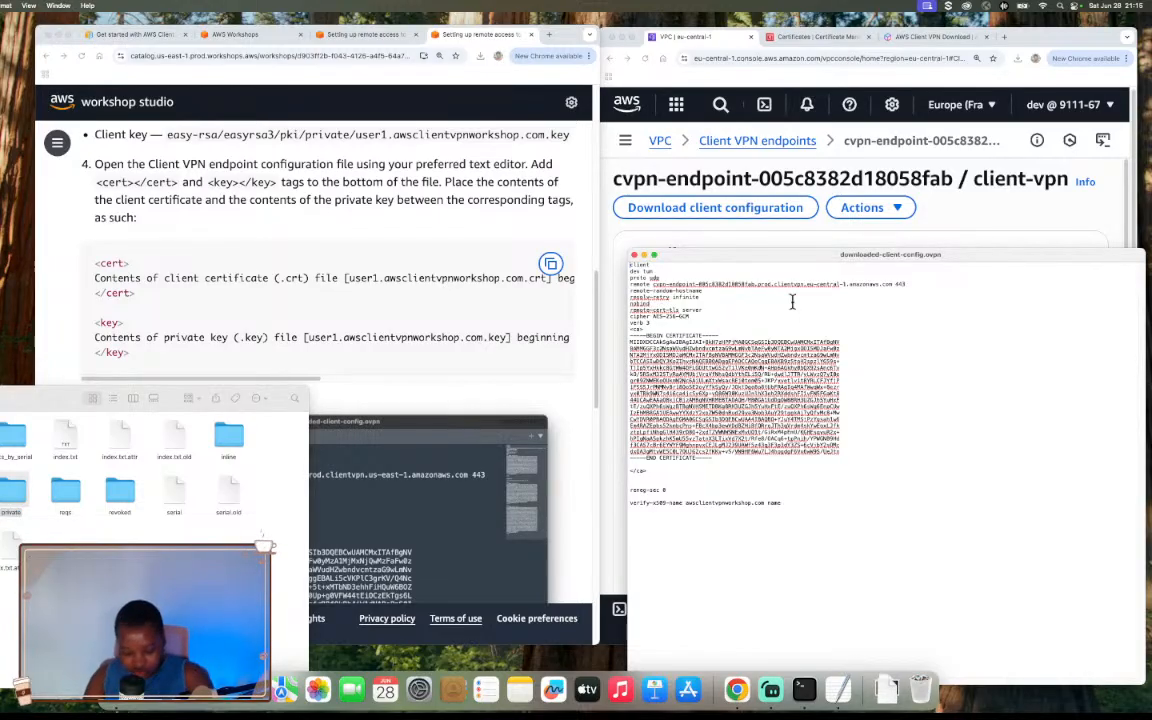
pyautogui.press('super+plus')
pyautogui.press('super+plus')
pyautogui.press('super+plus')
pyautogui.press('super+plus')
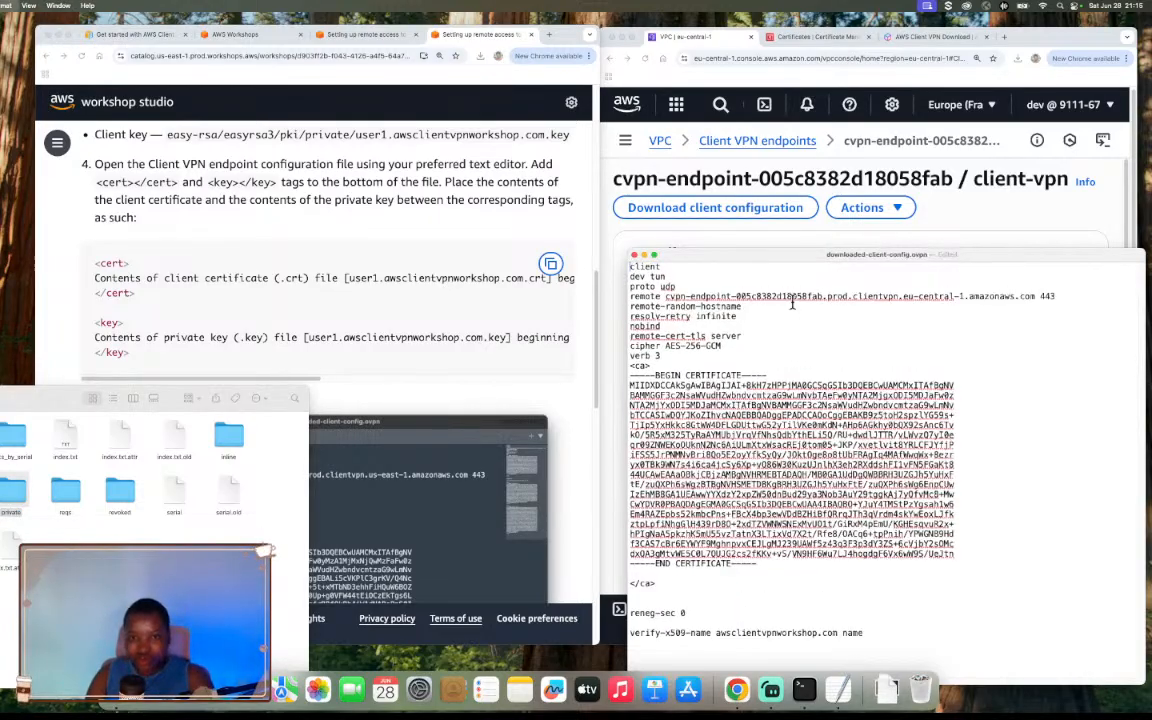
# Enlarge the text of downloaded-client-config.ovpn once more and highlight the endpoint host name in its remote line
pyautogui.press('super+plus')
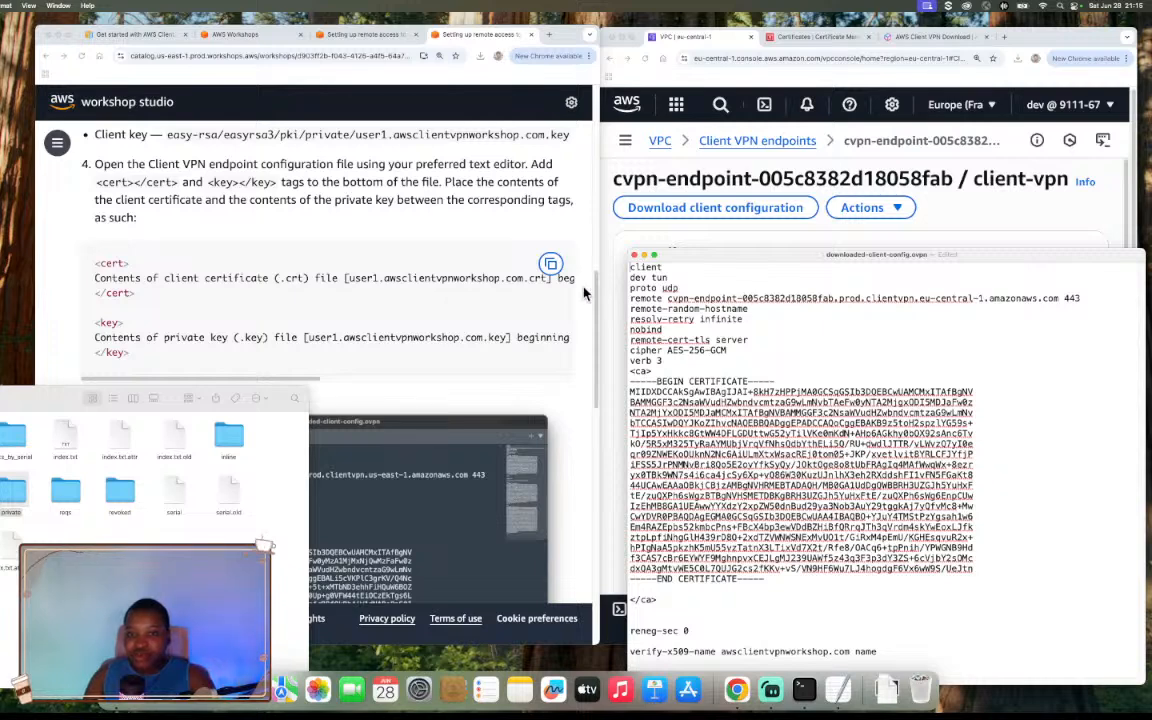
pyautogui.moveTo(667, 298); pyautogui.dragTo(1058, 297)
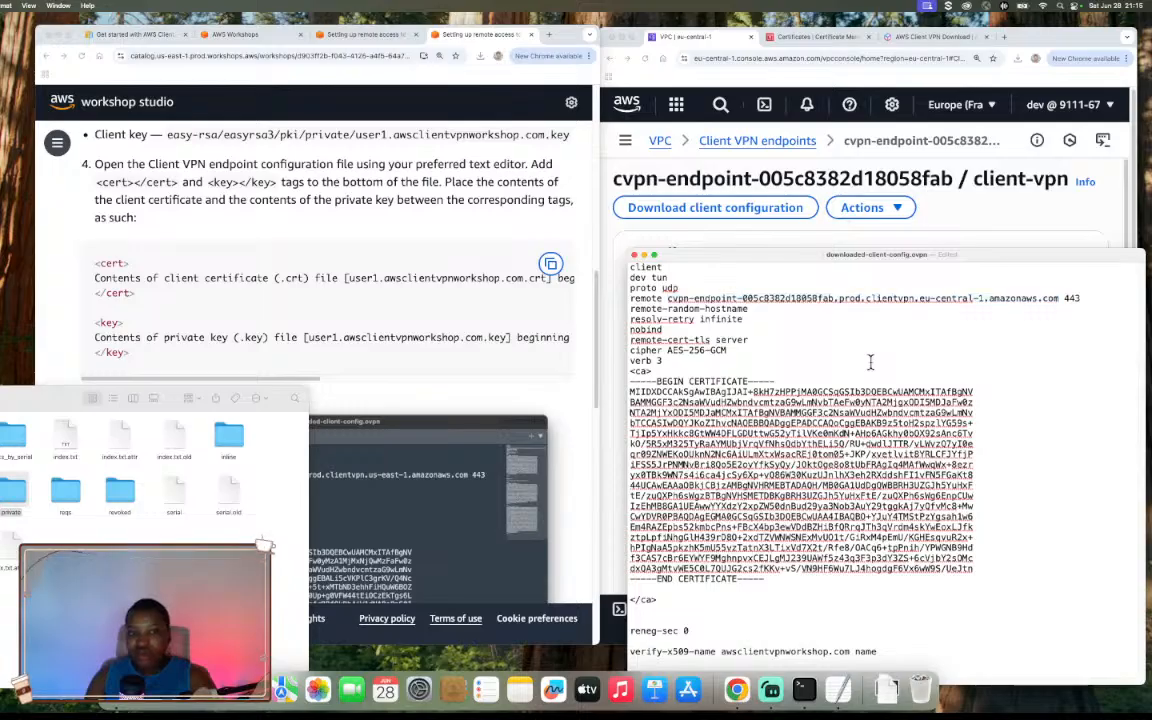
pyautogui.click(666, 298)
pyautogui.moveTo(666, 298); pyautogui.dragTo(1061, 298)
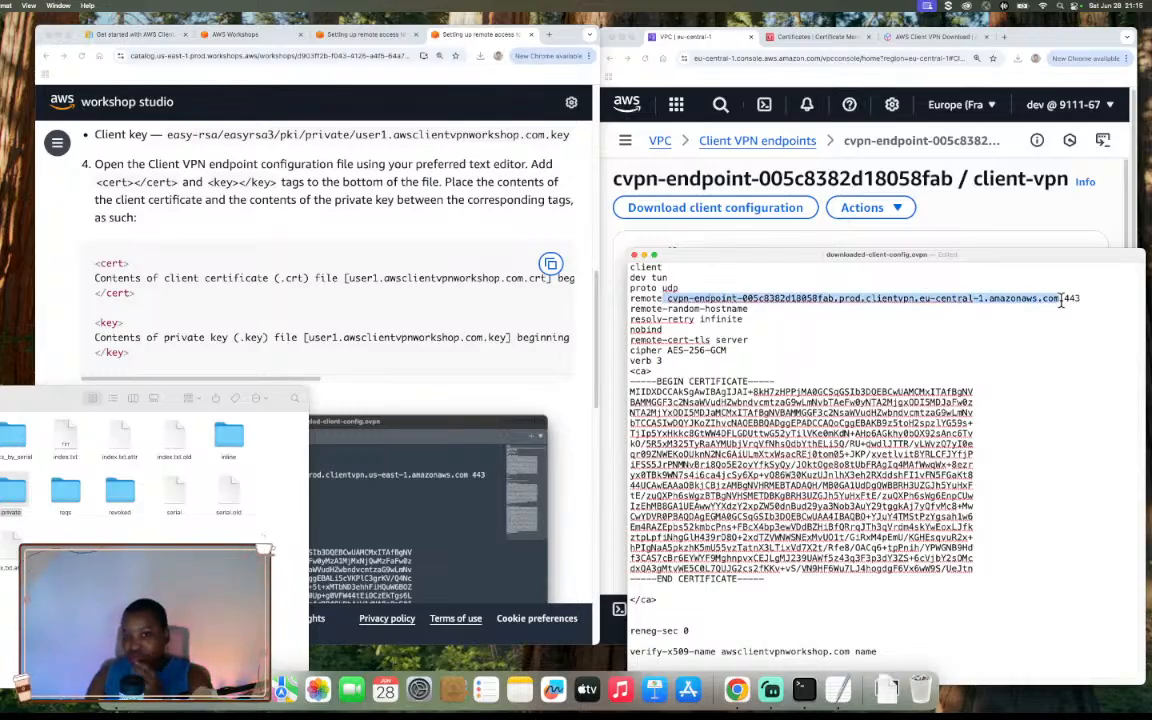
pyautogui.click(972, 315)
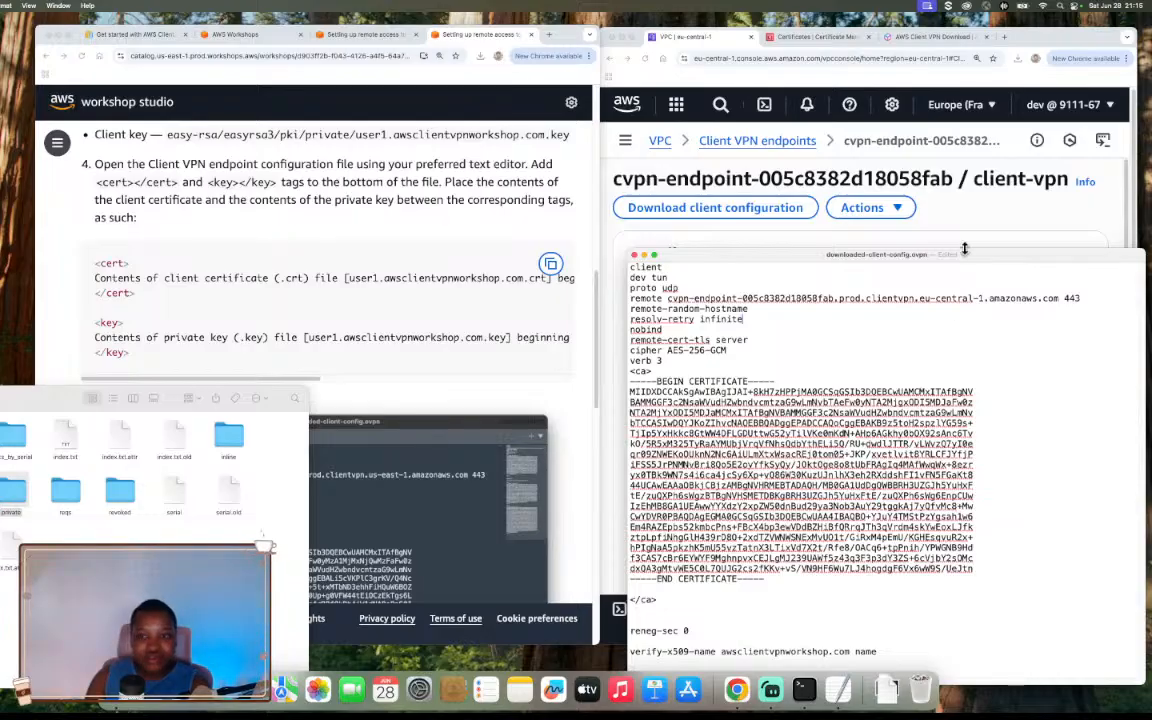
# Move the configuration window up, add a blank line at the end of the file, and check how the <ca> tags enclose their certificate
pyautogui.moveTo(905, 250); pyautogui.dragTo(905, 204)
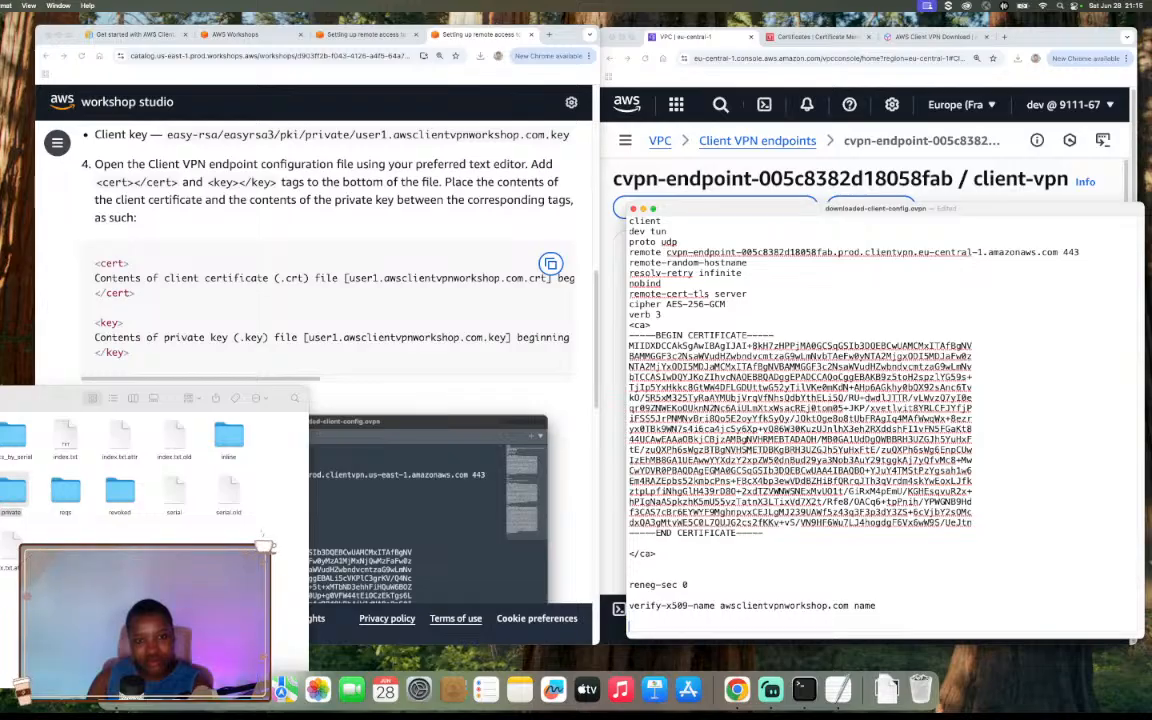
pyautogui.press('Return')
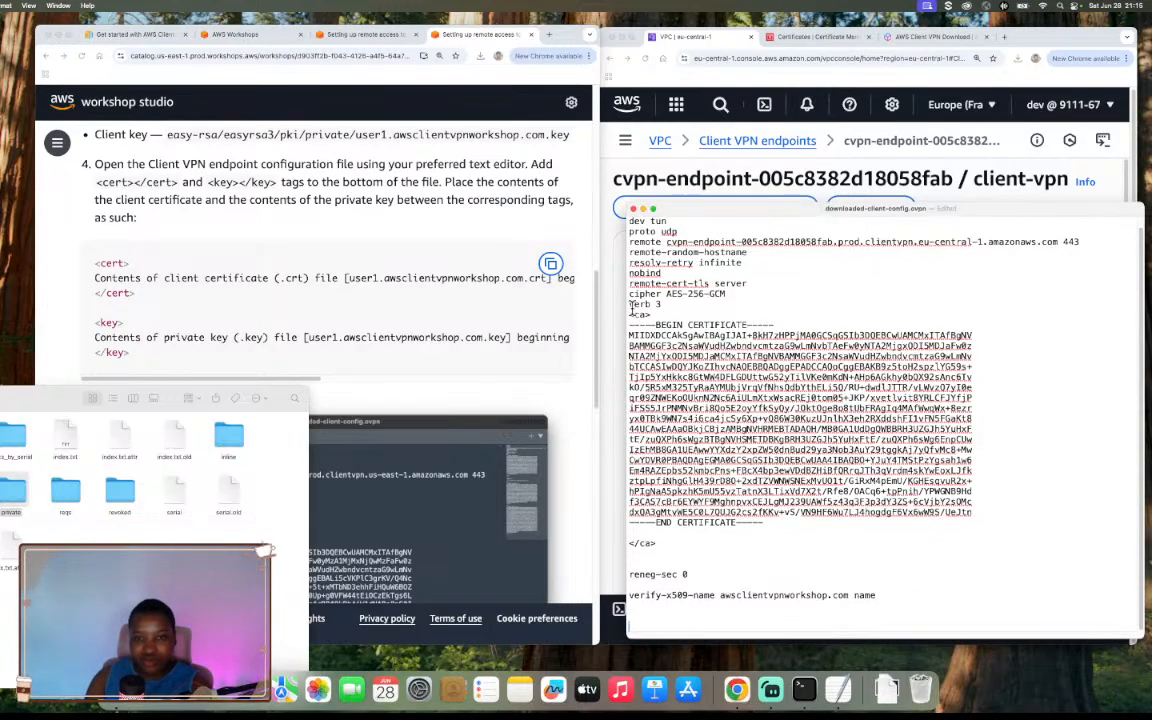
pyautogui.moveTo(630, 314); pyautogui.dragTo(653, 314)
pyautogui.moveTo(657, 544); pyautogui.dragTo(625, 543)
pyautogui.click(686, 616)
# Add <cert> and </cert> tags below the verify-x509-name line, with an empty line between them
pyautogui.write('<cert><cert')
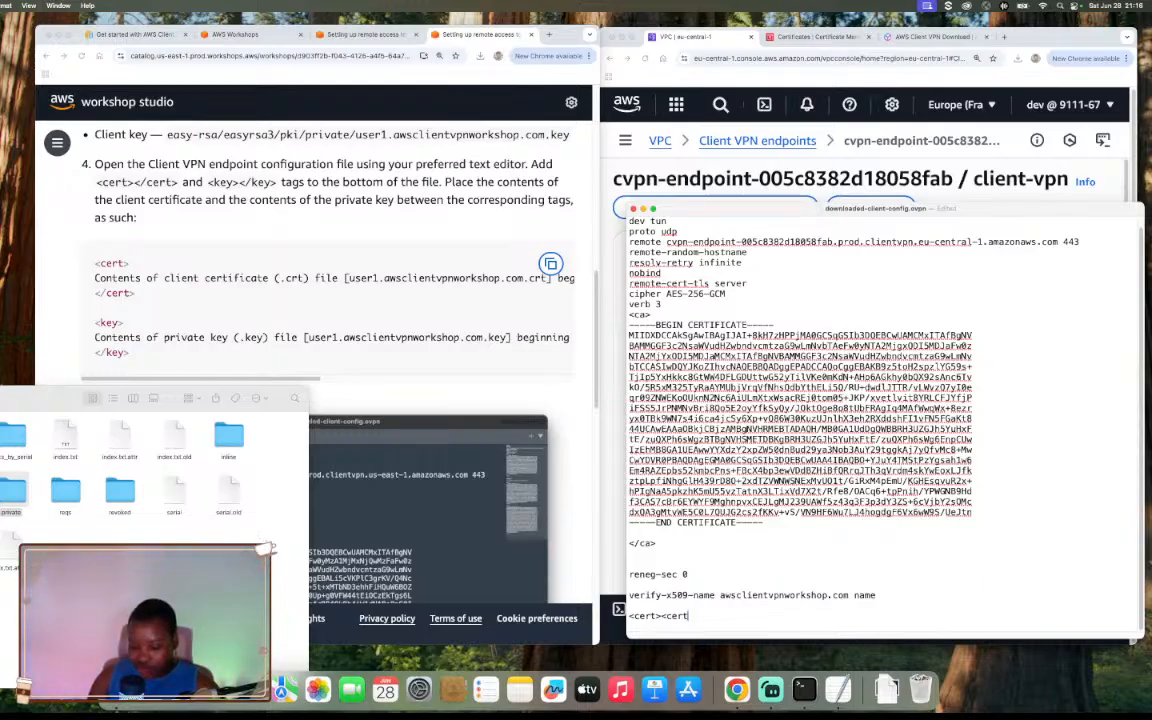
pyautogui.rightClick(679, 616)
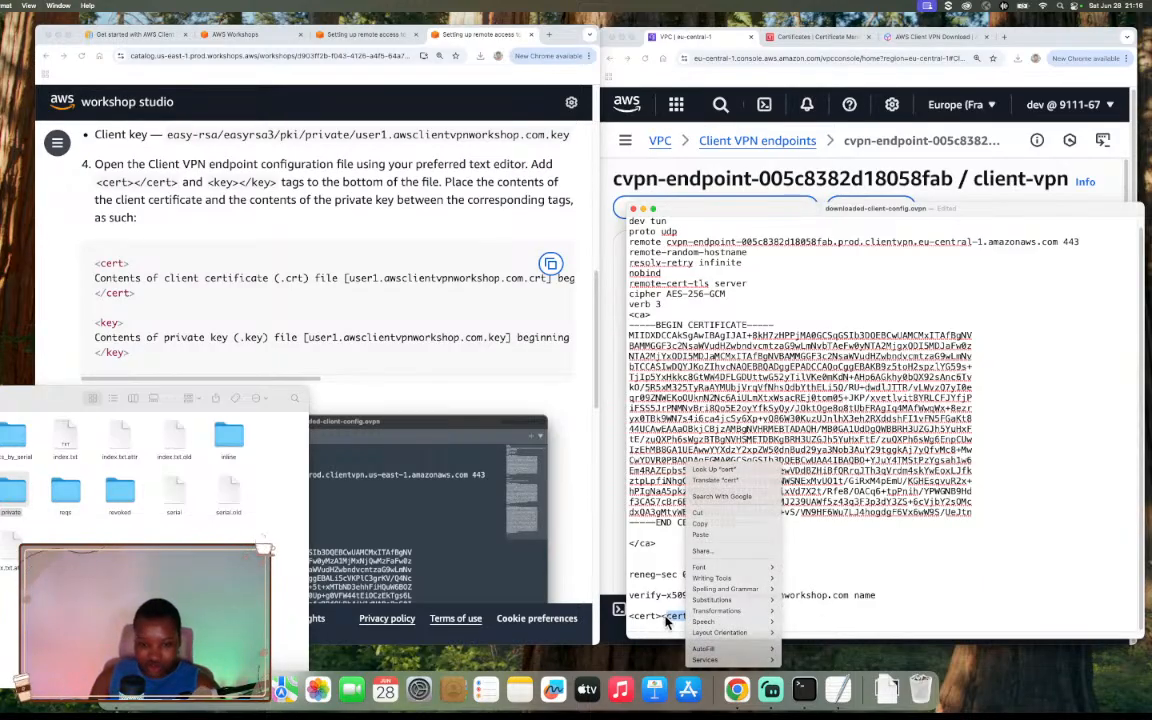
pyautogui.click(667, 618)
pyautogui.click(670, 618)
pyautogui.write('/')
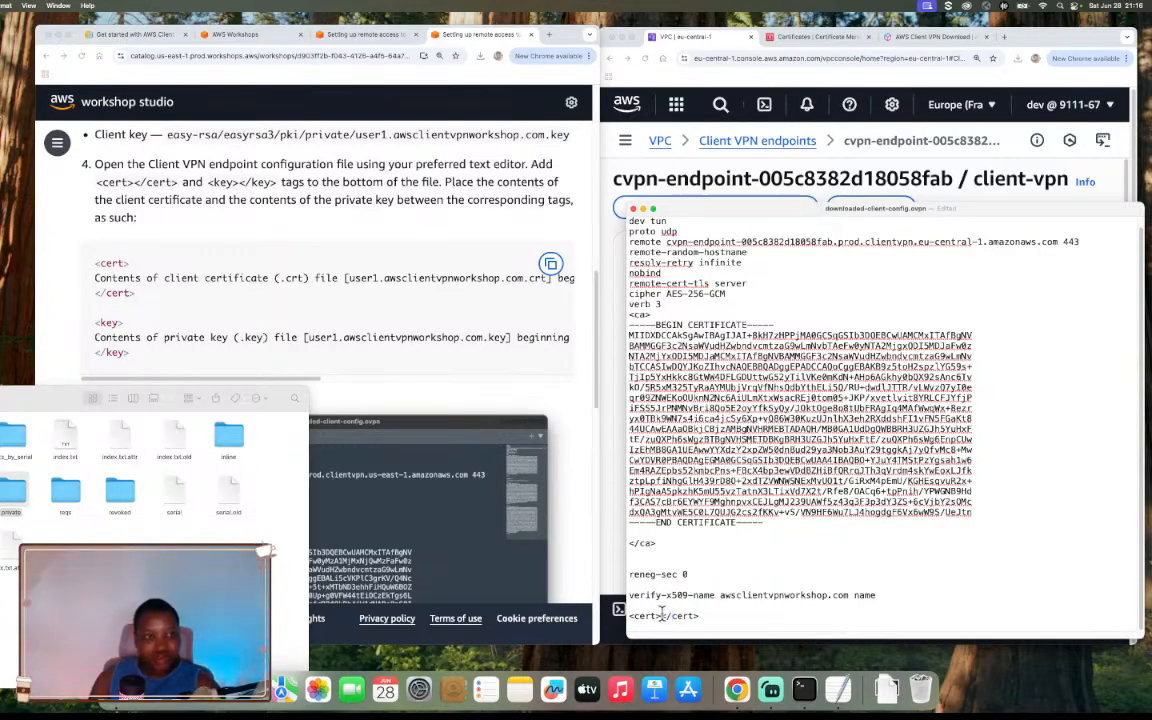
pyautogui.press('Return')
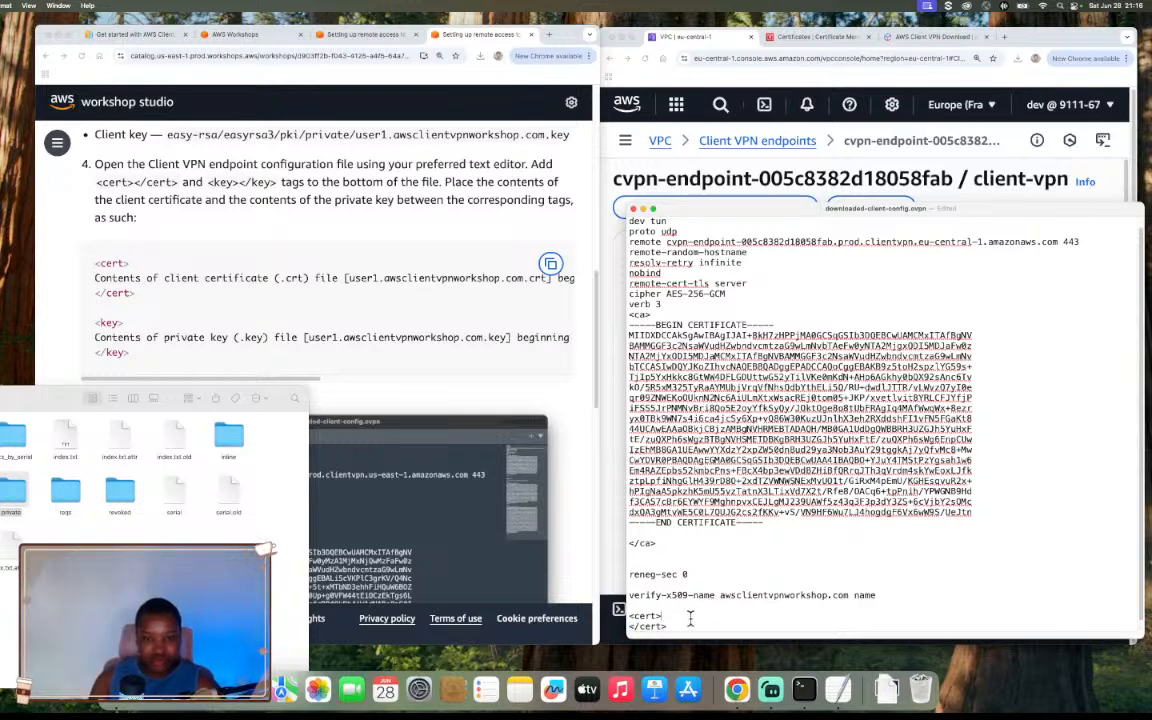
pyautogui.press('Return')
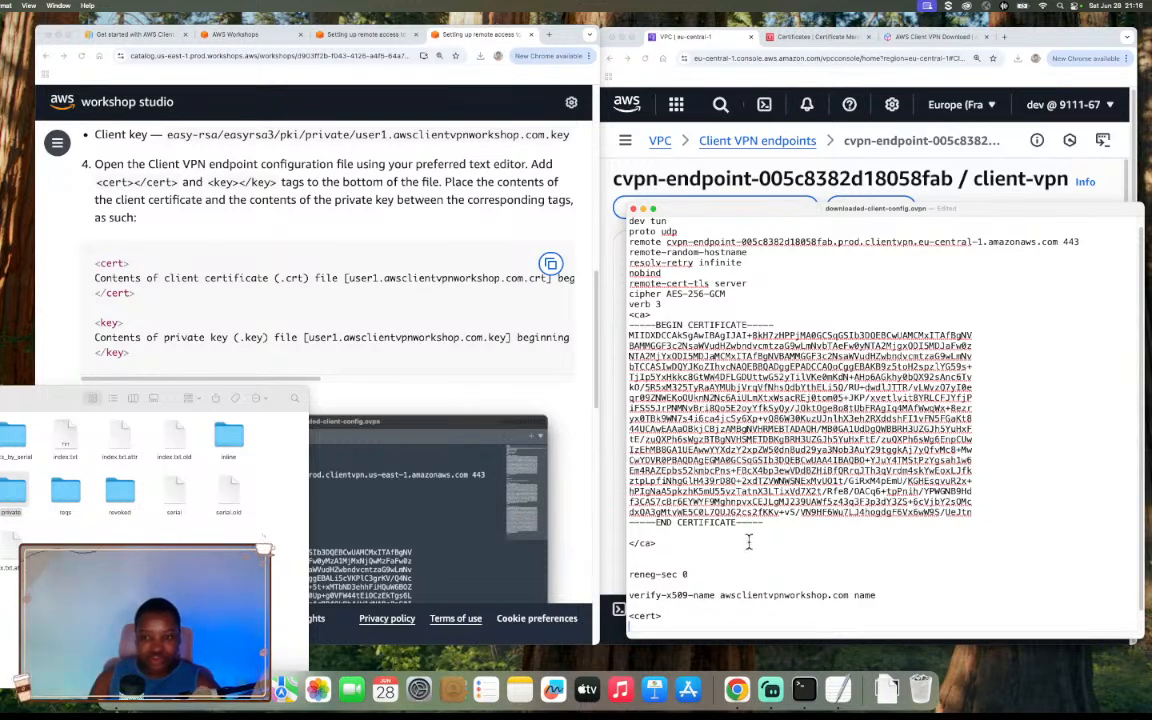
pyautogui.scroll(-1, 748, 537)
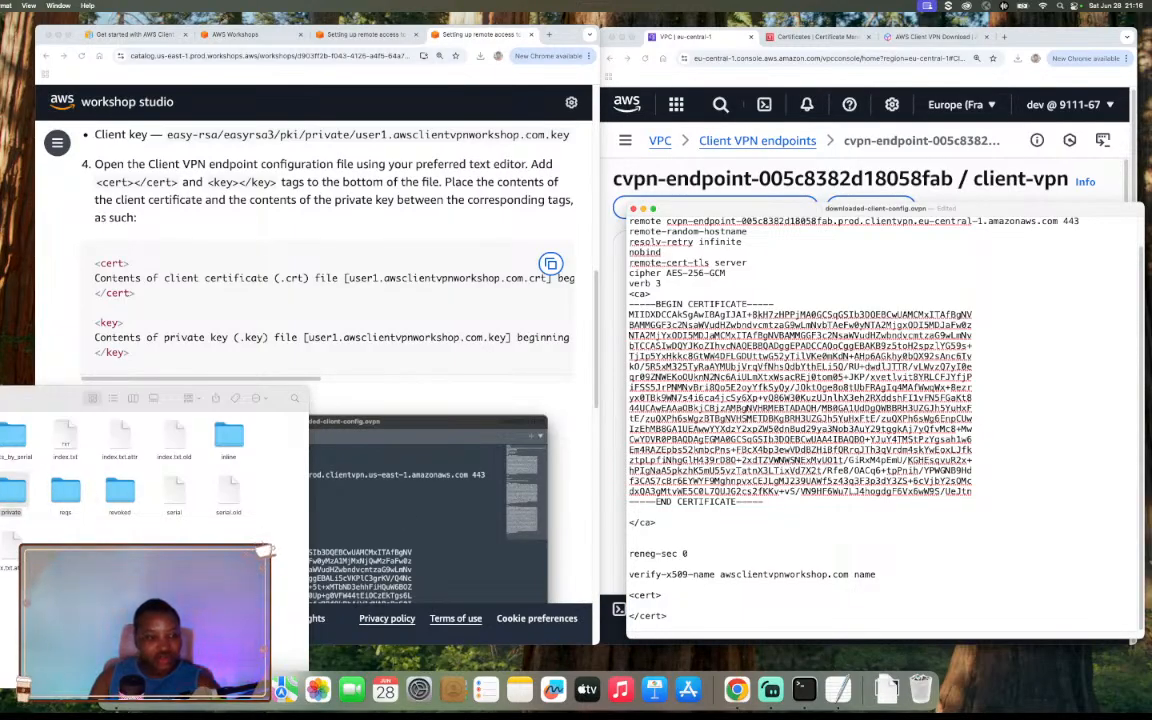
# Open the client certificate user1.awsclientvpnworkshop.com.crt from its pki subfolder in the text editor
pyautogui.doubleClick(12, 490)
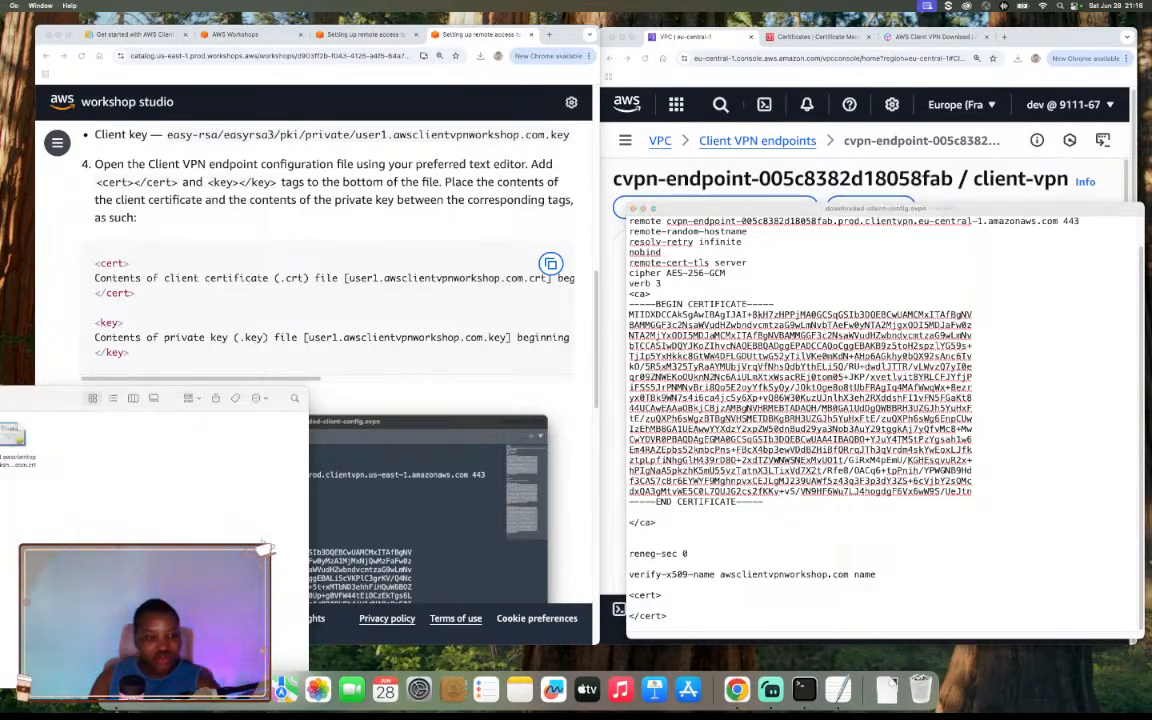
pyautogui.rightClick(12, 437)
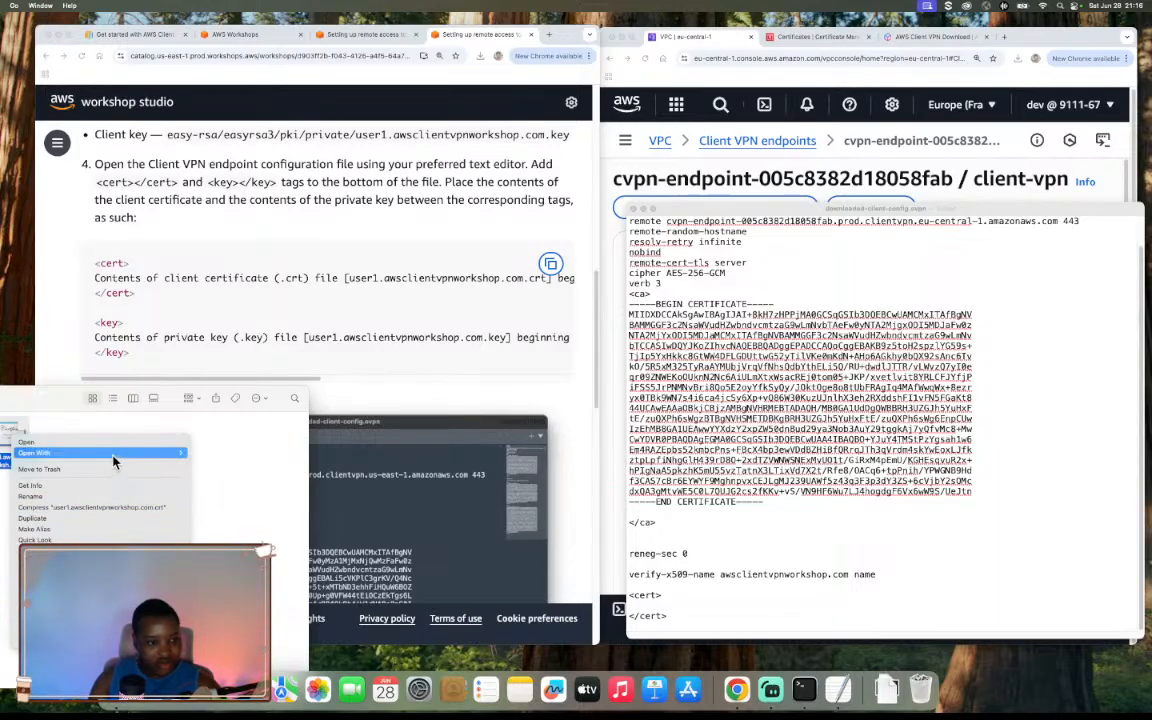
pyautogui.moveTo(113, 461)
pyautogui.click(238, 427)
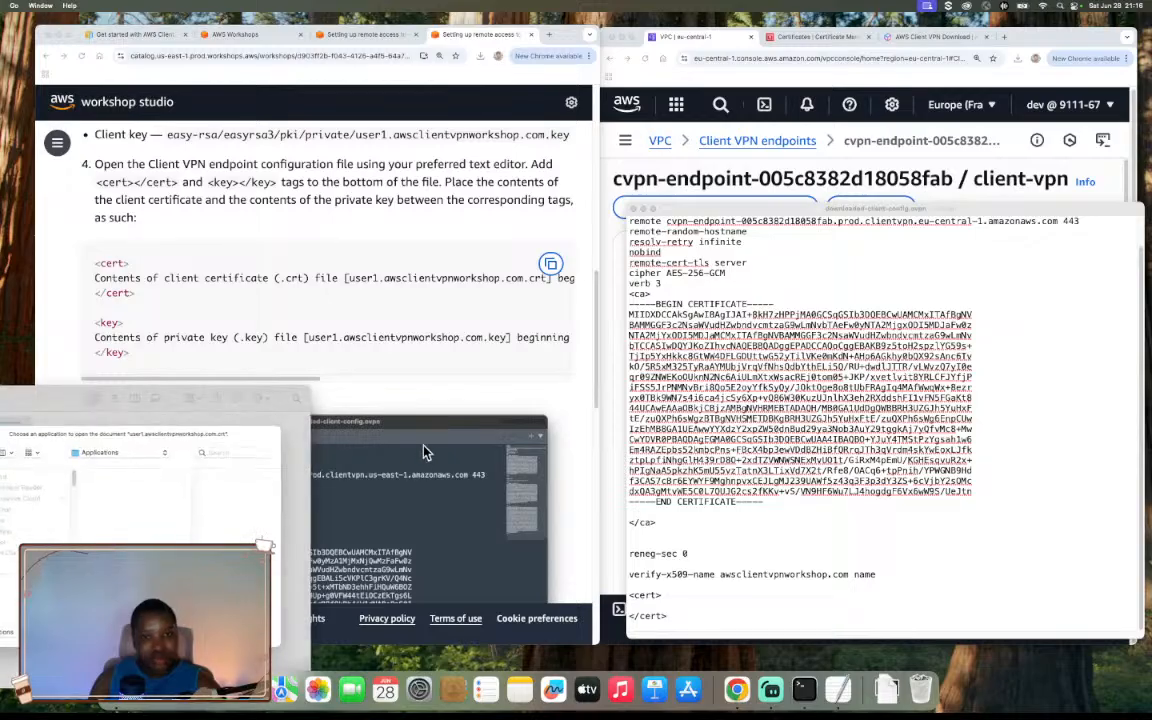
pyautogui.press('t')
pyautogui.press('Return')
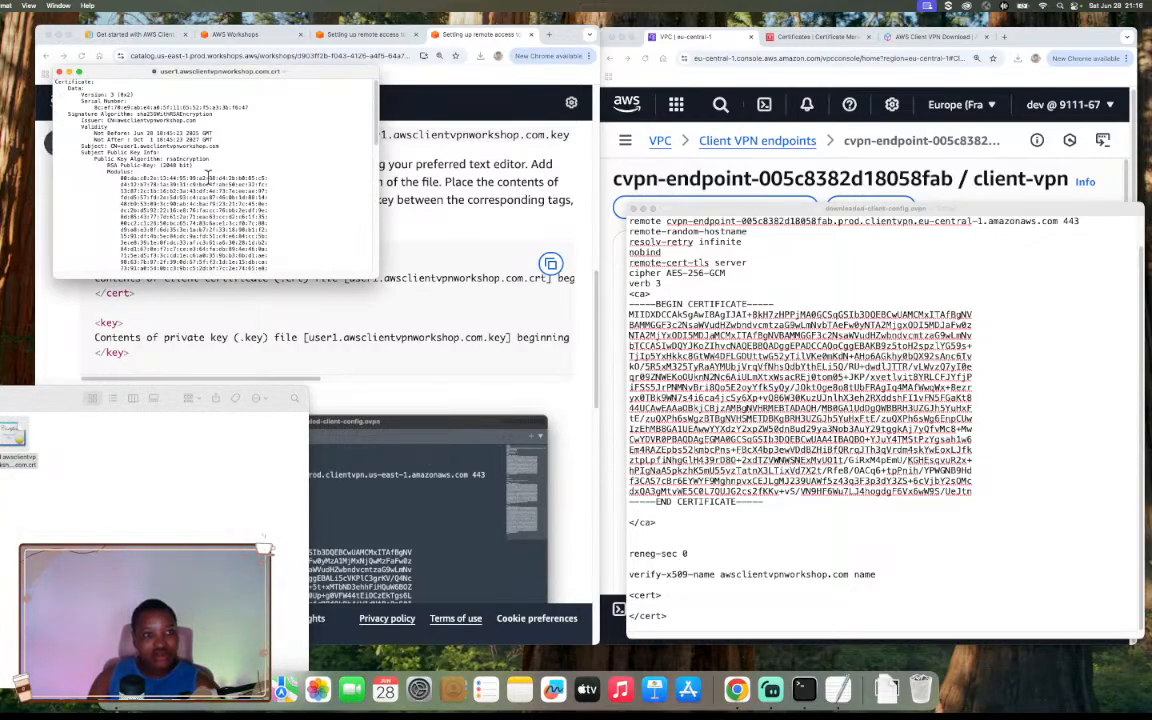
# Copy the certificate block from BEGIN CERTIFICATE through END CERTIFICATE and check the guide for the required range
pyautogui.moveTo(306, 77); pyautogui.dragTo(222, 56)
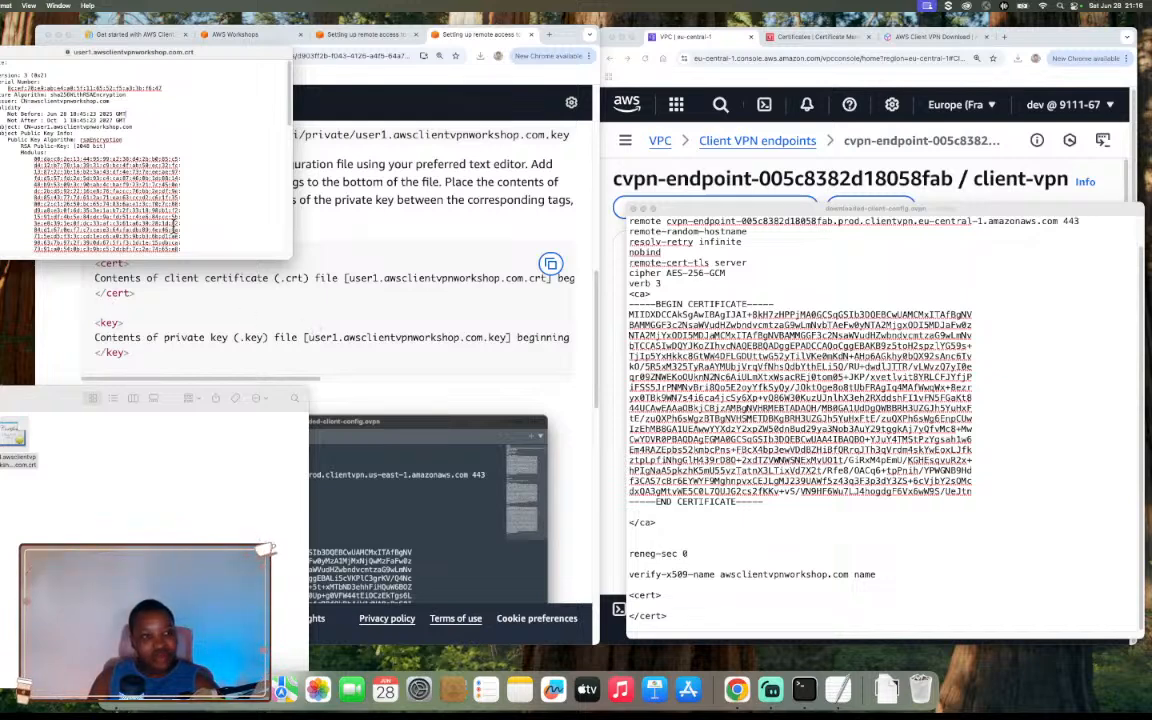
pyautogui.scroll(-10, 155, 203)
pyautogui.scroll(-10, 170, 224)
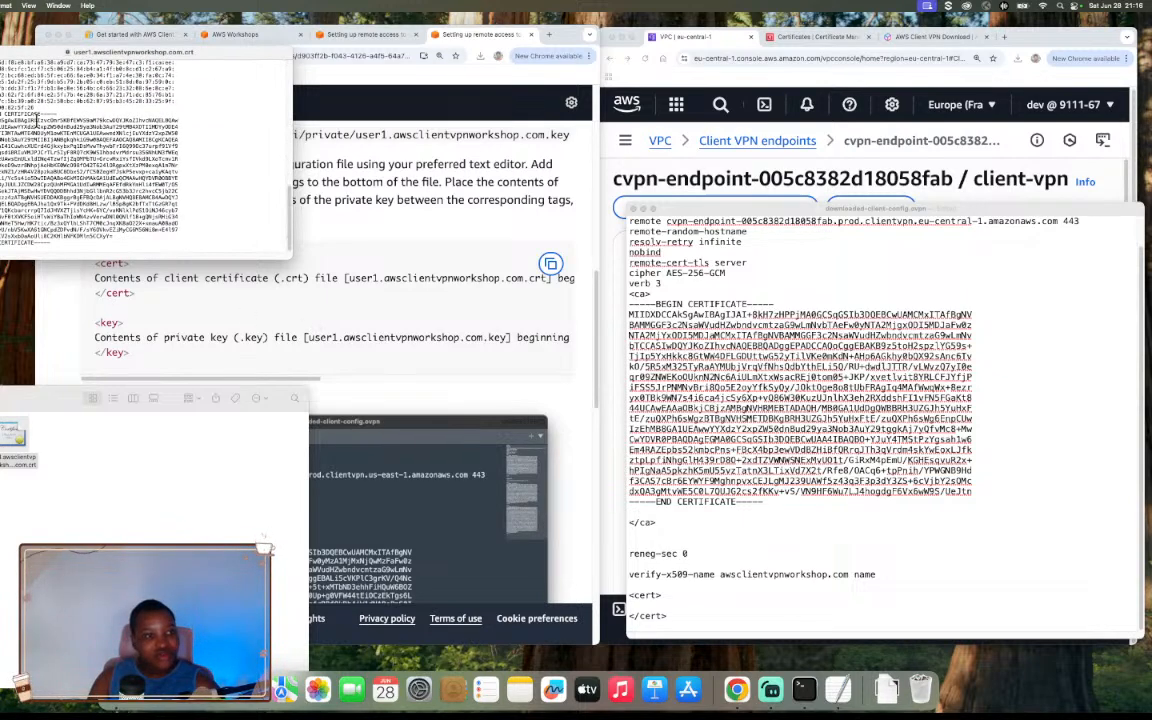
pyautogui.moveTo(60, 108); pyautogui.dragTo(77, 243)
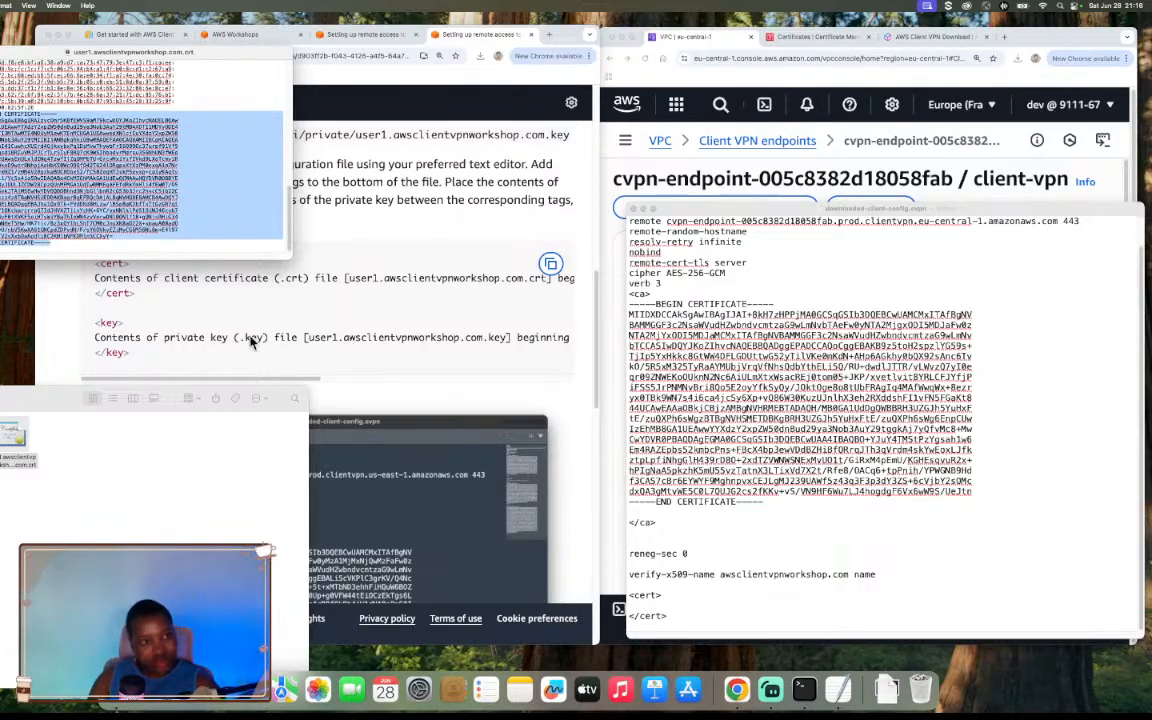
pyautogui.click(281, 382)
pyautogui.moveTo(312, 383); pyautogui.dragTo(543, 388)
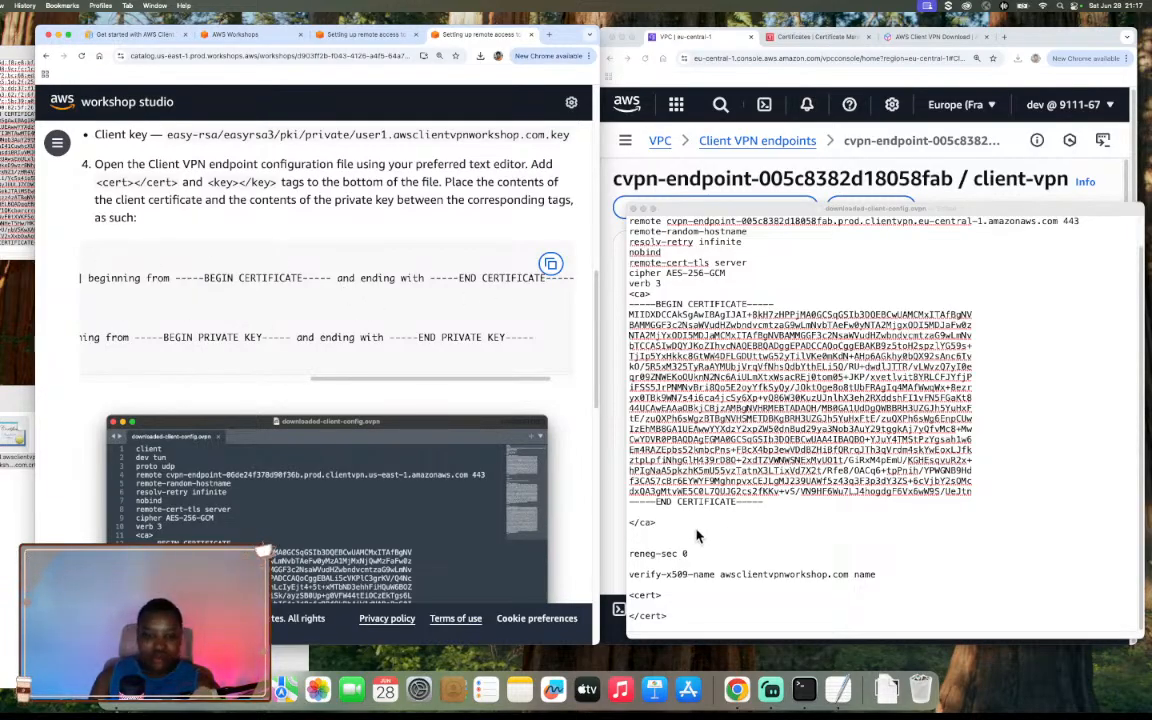
# Paste the client certificate between the <cert> tags and begin a new tag below </cert>
pyautogui.click(645, 600)
pyautogui.press('super+v')
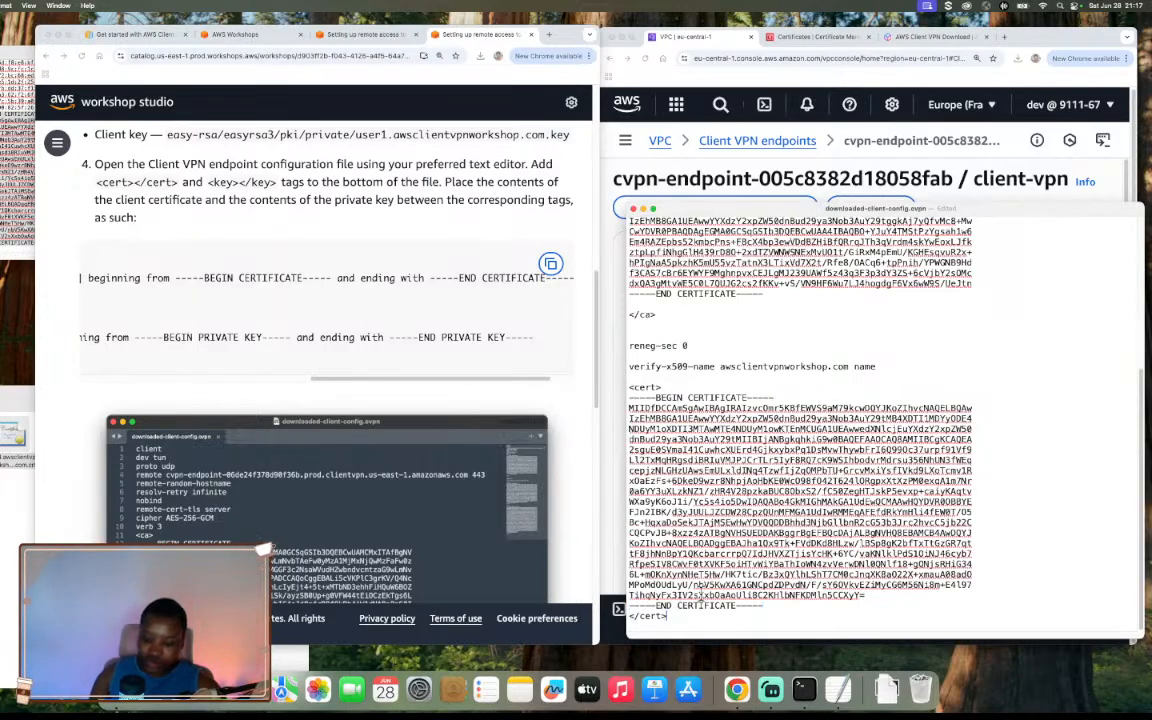
pyautogui.press('Return')
pyautogui.write('<')
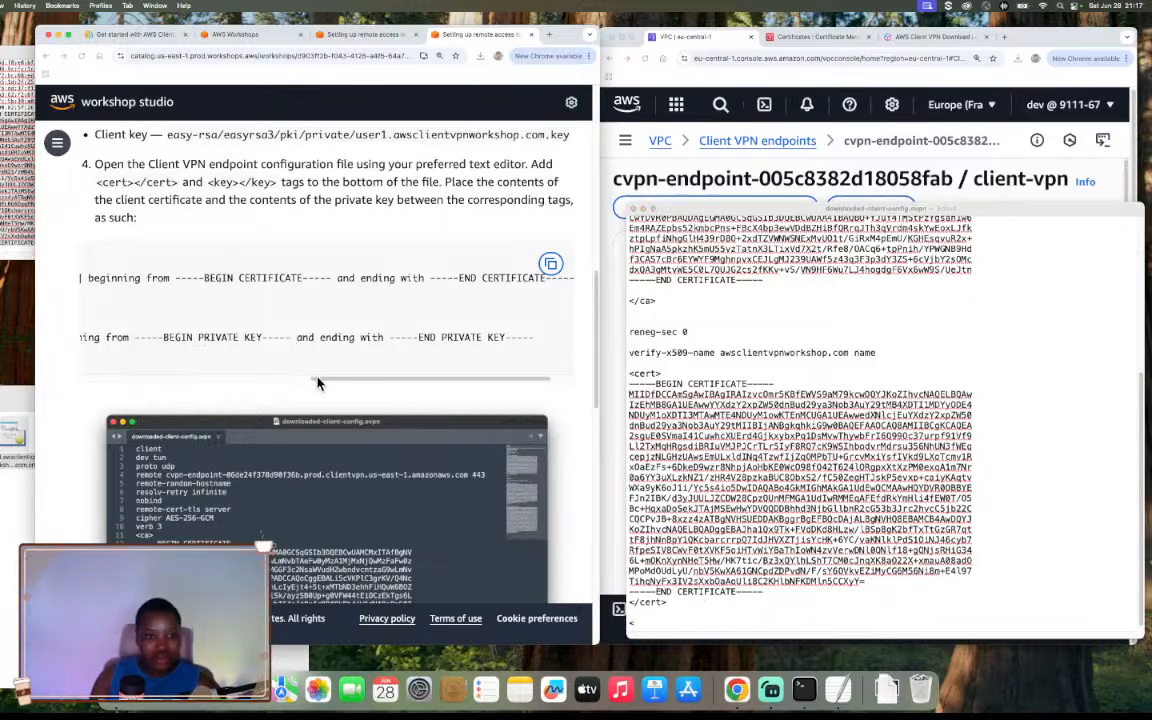
# Bring the guide's <key> instructions back into view and open user1.awsclientvpnworkshop.com.key from the private folder in the text editor
pyautogui.moveTo(322, 387); pyautogui.dragTo(90, 381)
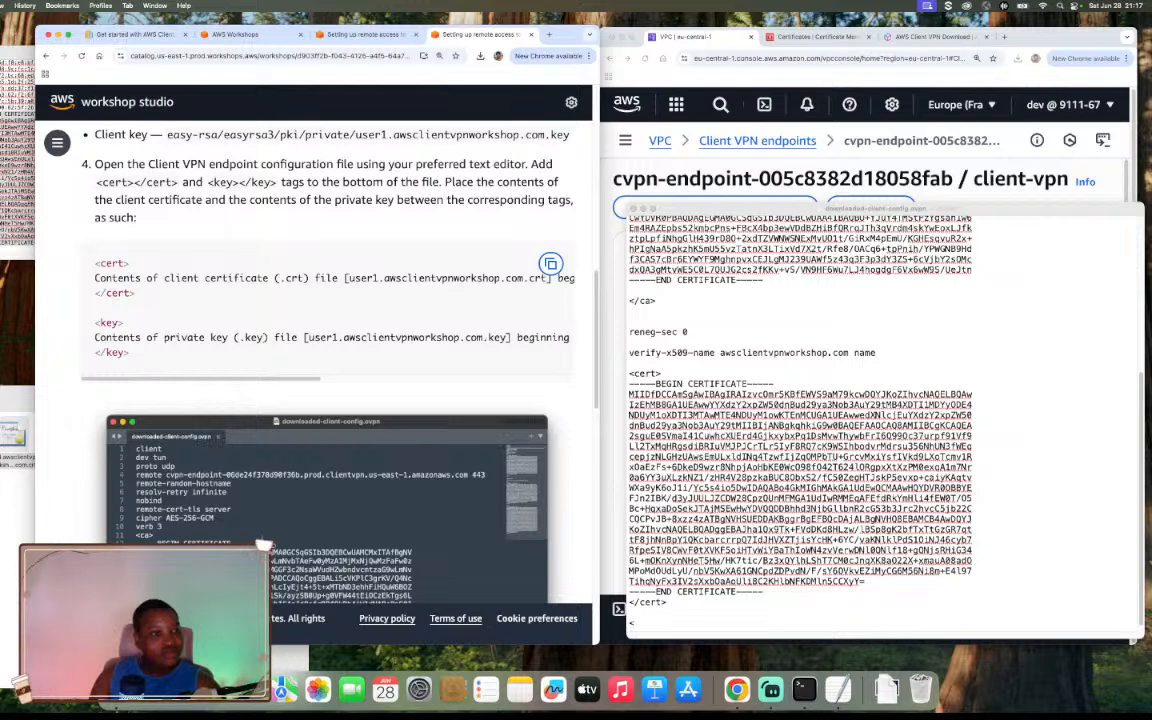
pyautogui.click(16, 505)
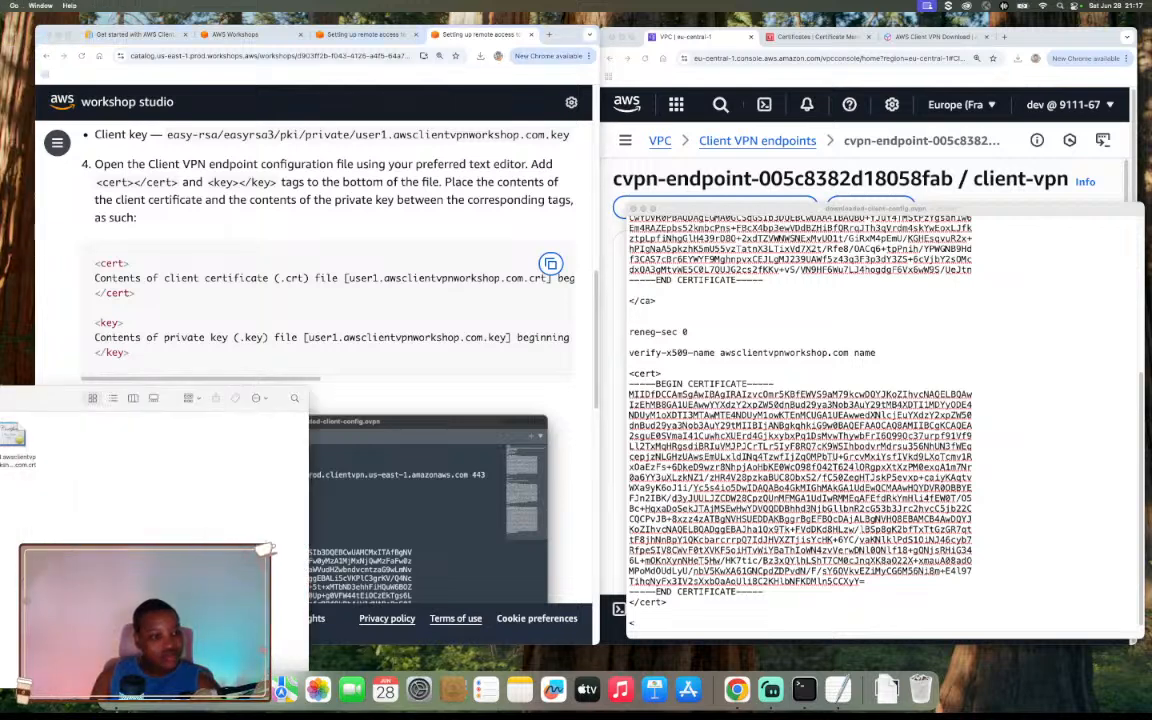
pyautogui.click(0, 398)
pyautogui.doubleClick(13, 492)
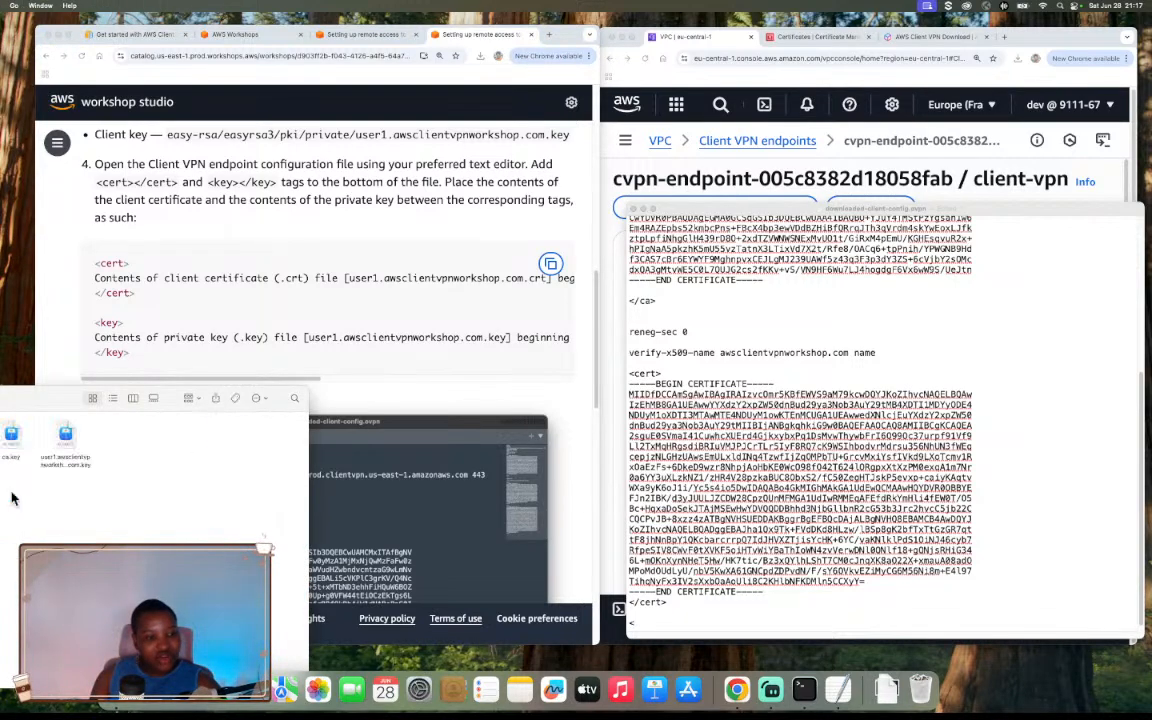
pyautogui.rightClick(64, 432)
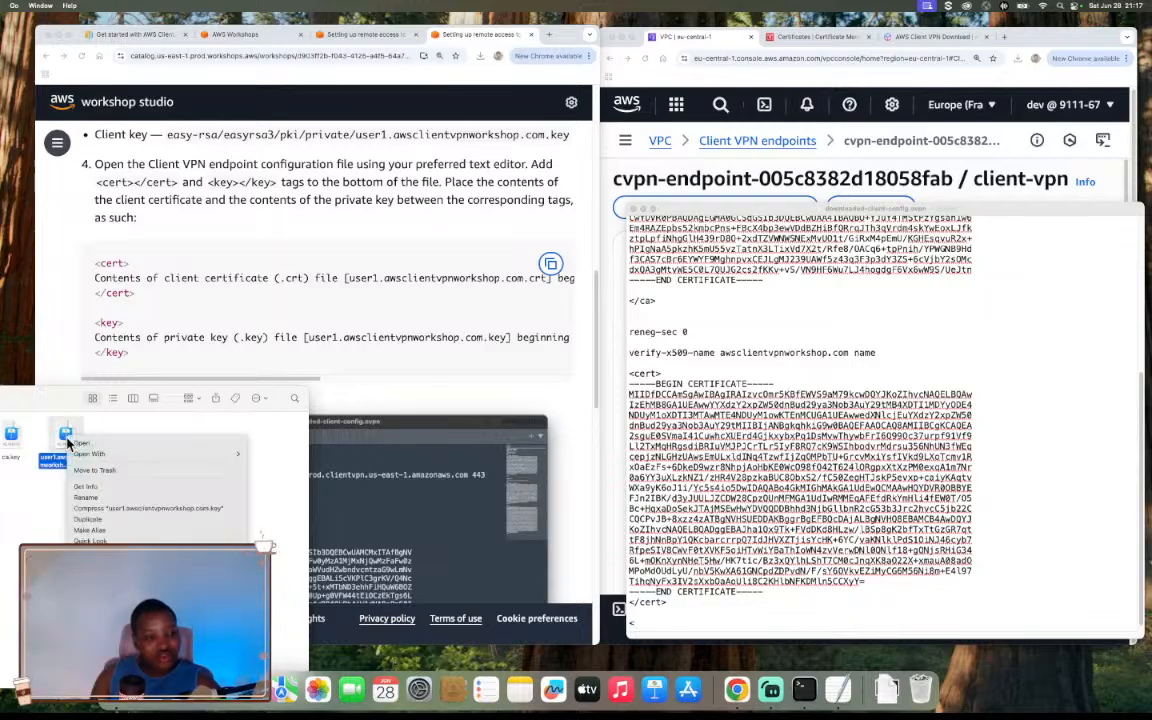
pyautogui.moveTo(150, 463)
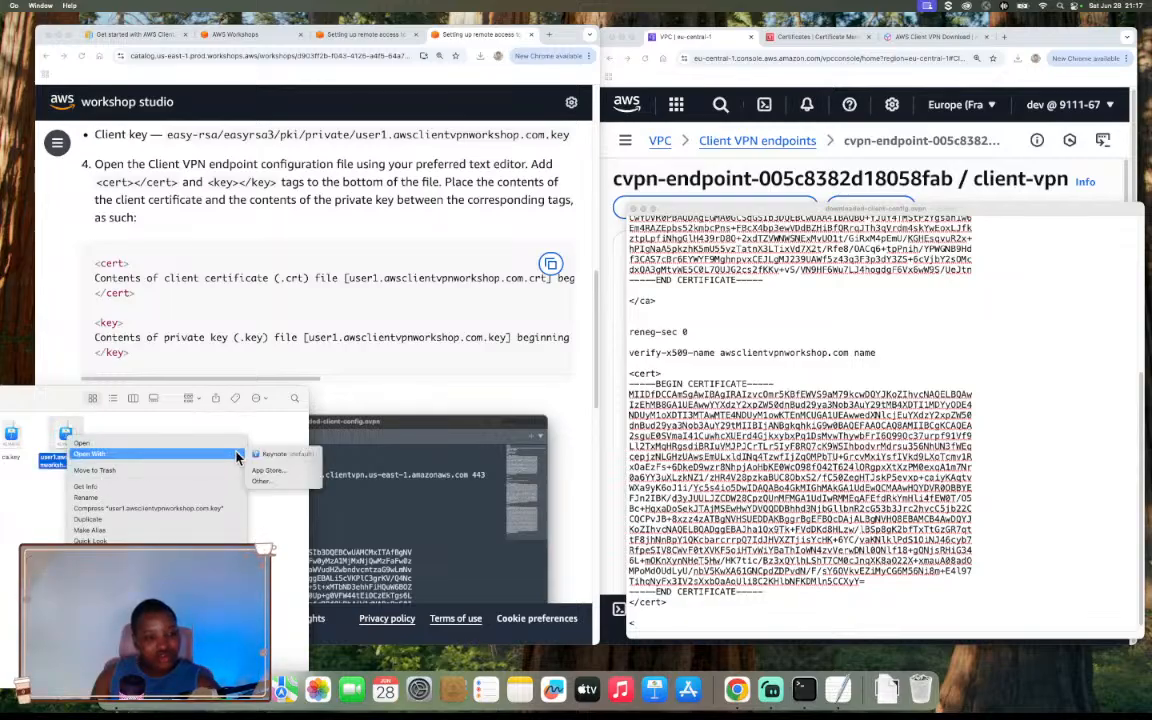
pyautogui.click(298, 478)
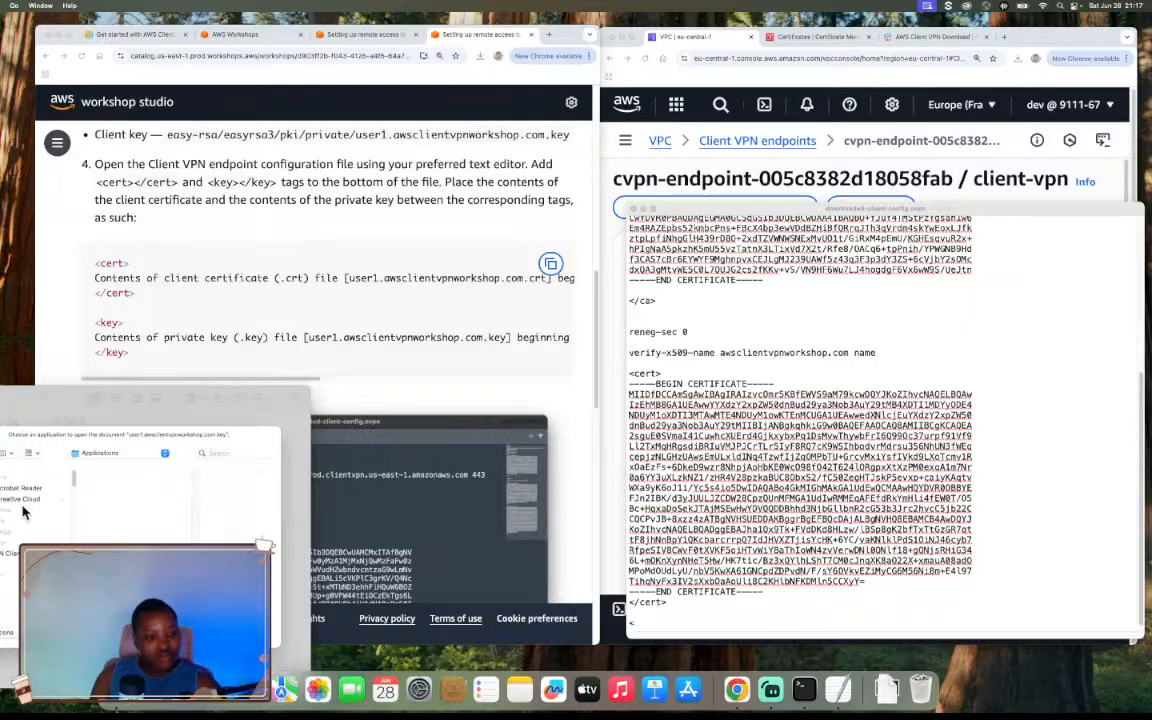
pyautogui.press('t')
pyautogui.press('Return')
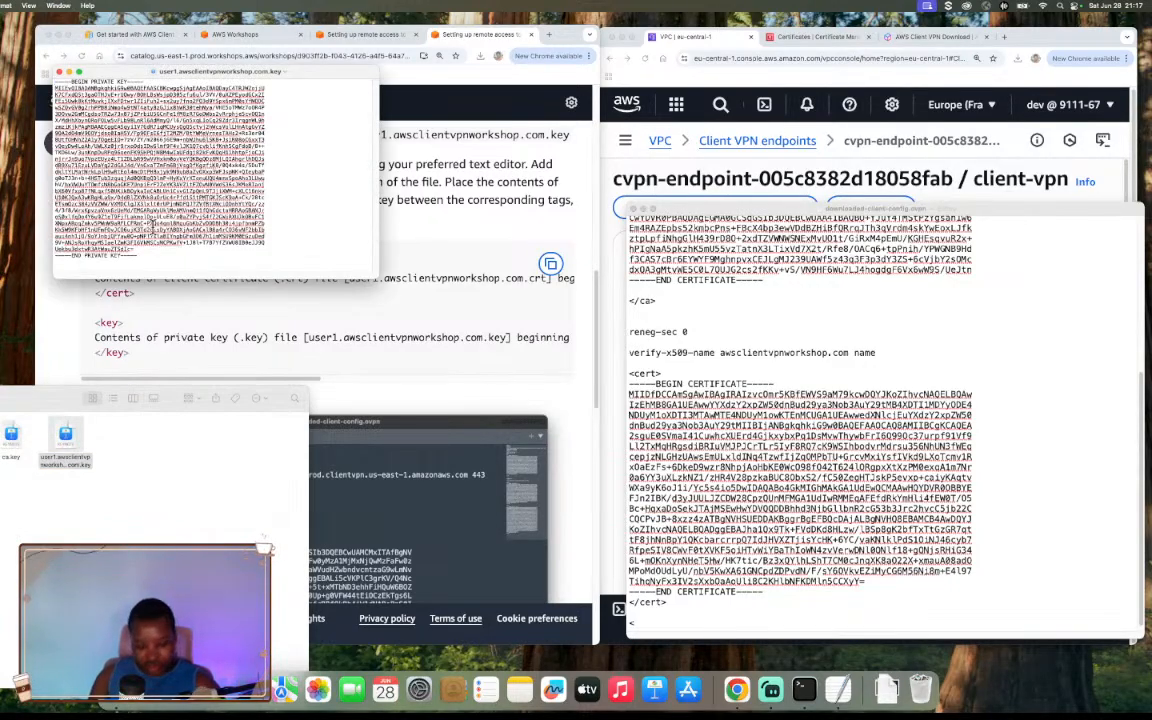
# Copy the entire client private key and paste it between new <key> and </key> tags below </cert>, without a blank line before </key>
pyautogui.press('super+a')
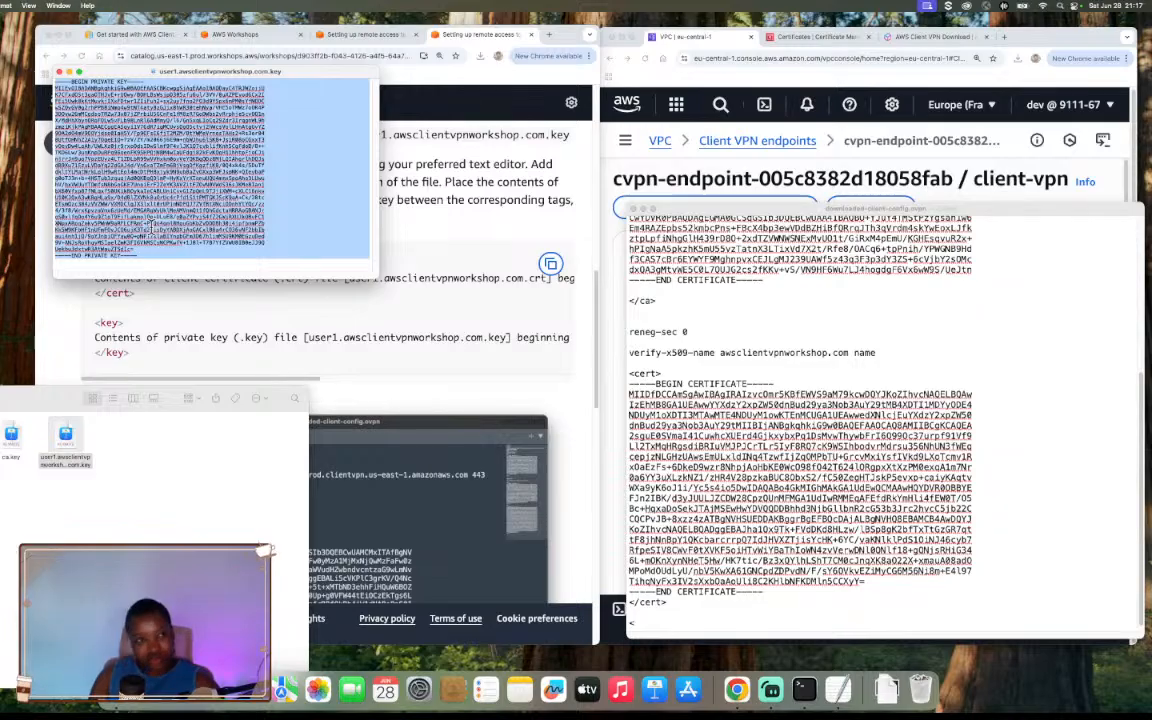
pyautogui.click(655, 622)
pyautogui.write('<k')
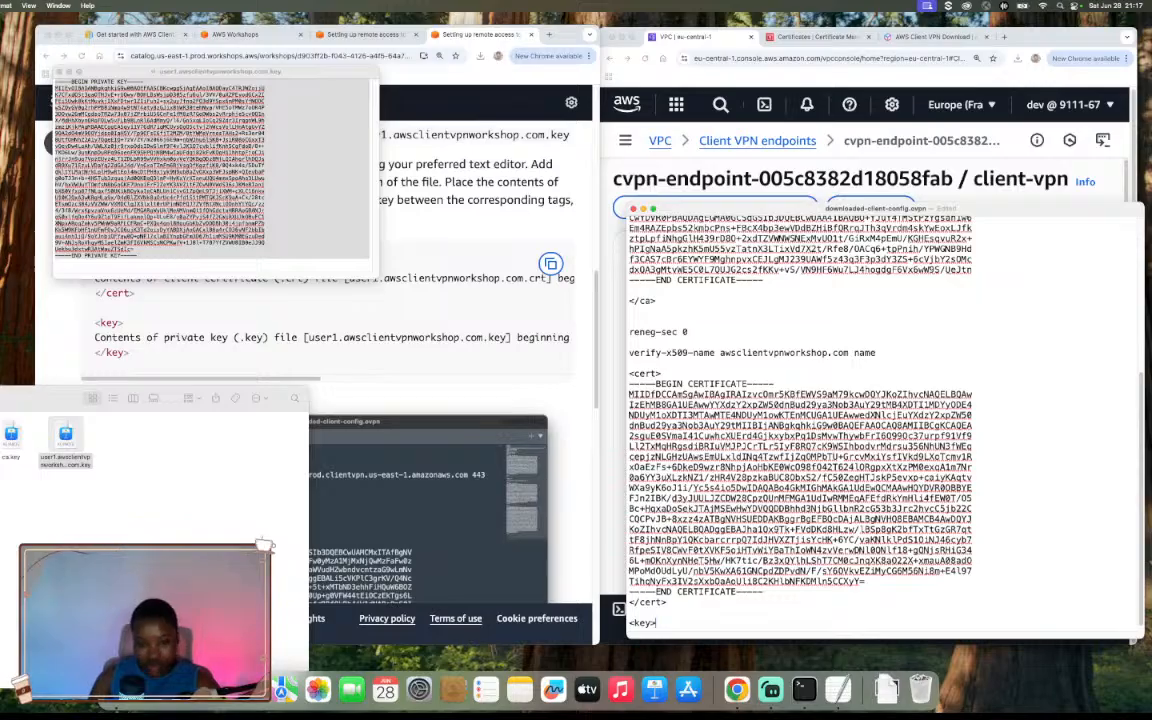
pyautogui.write('ey>')
pyautogui.press('Return')
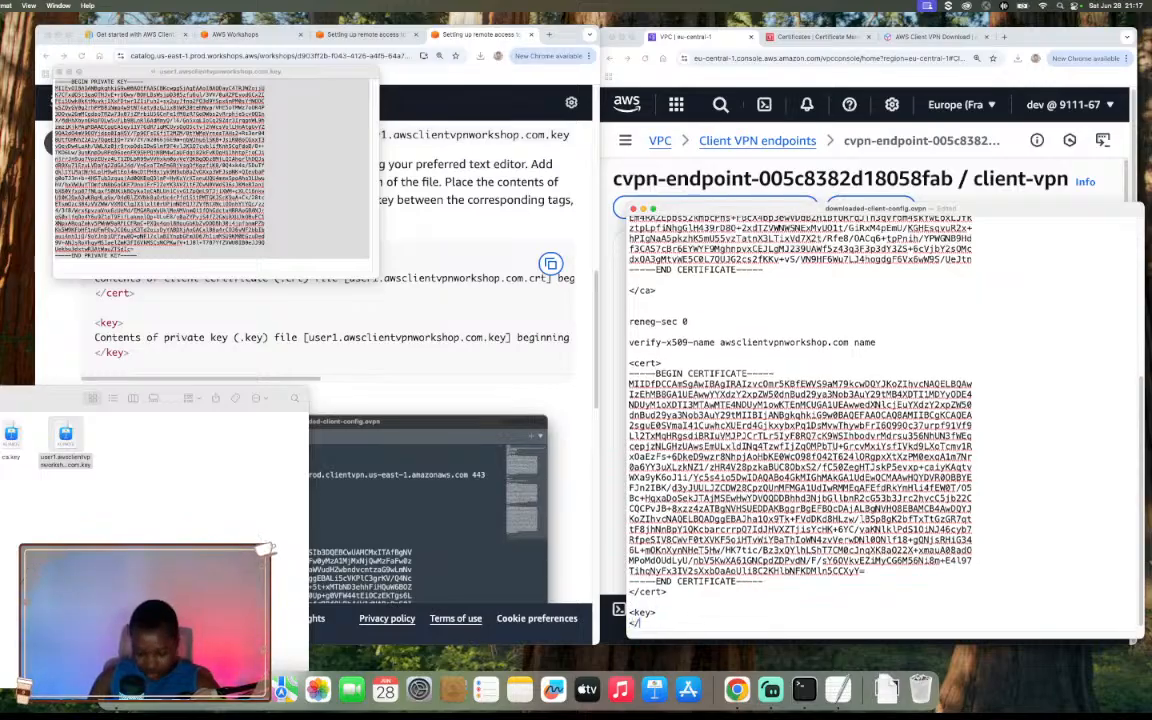
pyautogui.click(689, 607)
pyautogui.press('Return')
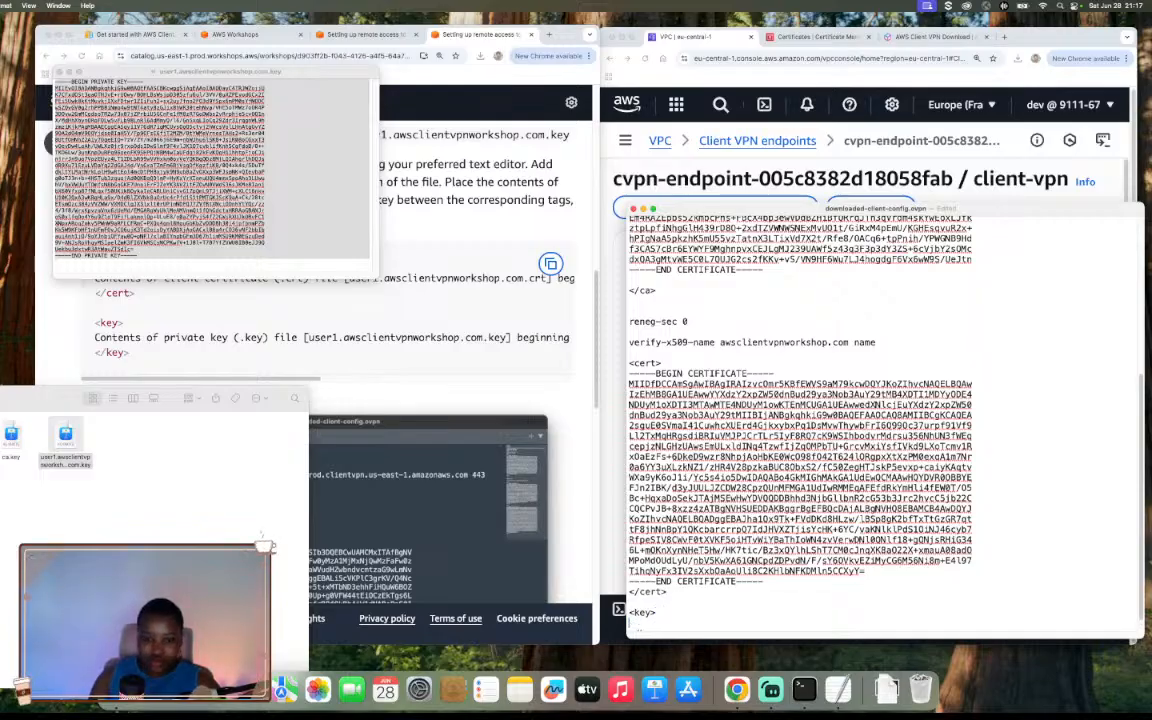
pyautogui.press('super+v')
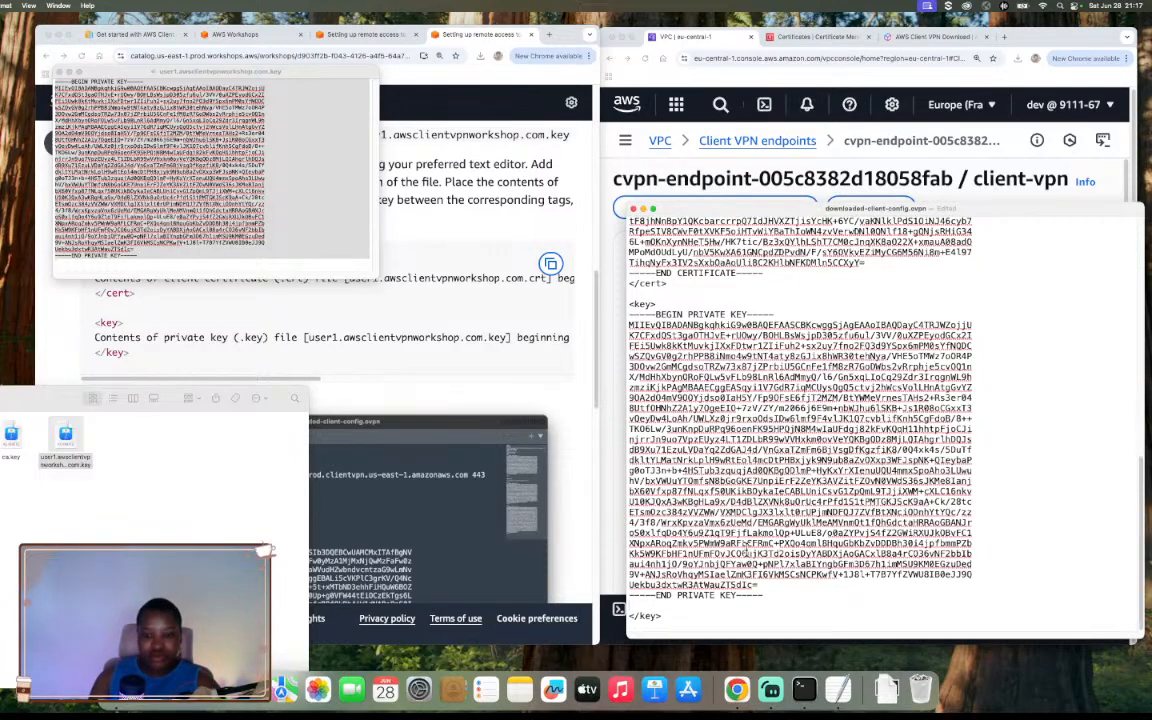
pyautogui.press('BackSpace')
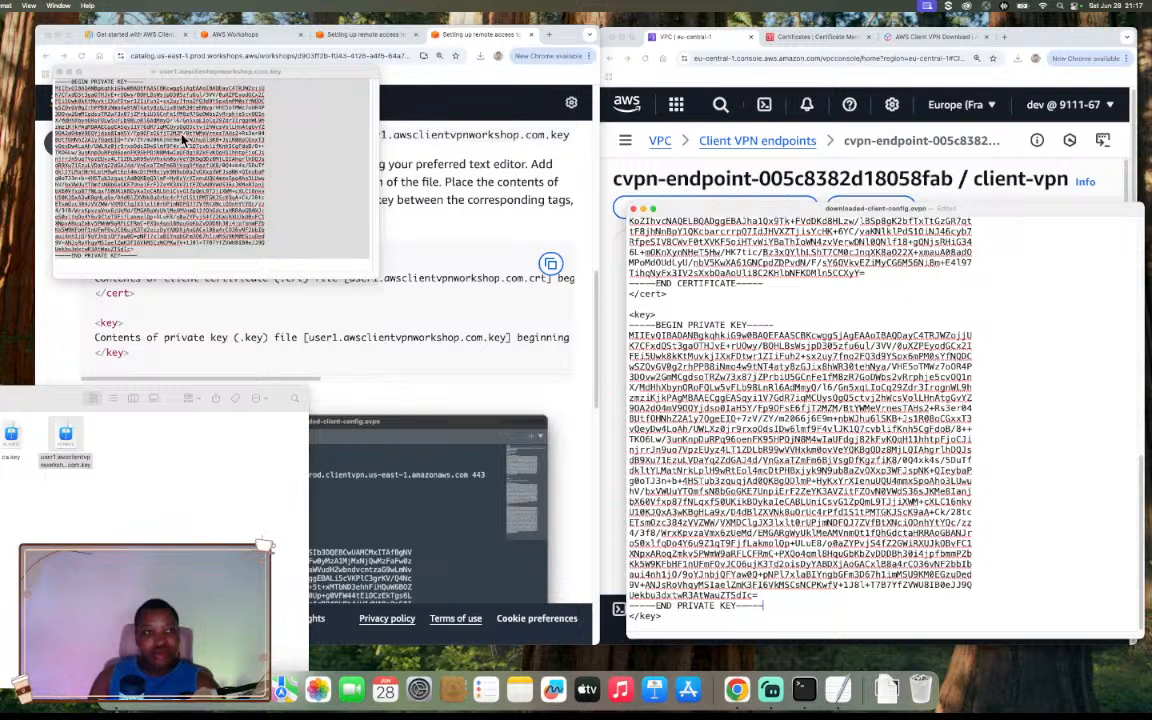
# Compare the configuration with the guide's sample, save downloaded-client-config.ovpn, and close both the key and configuration files
pyautogui.click(58, 72)
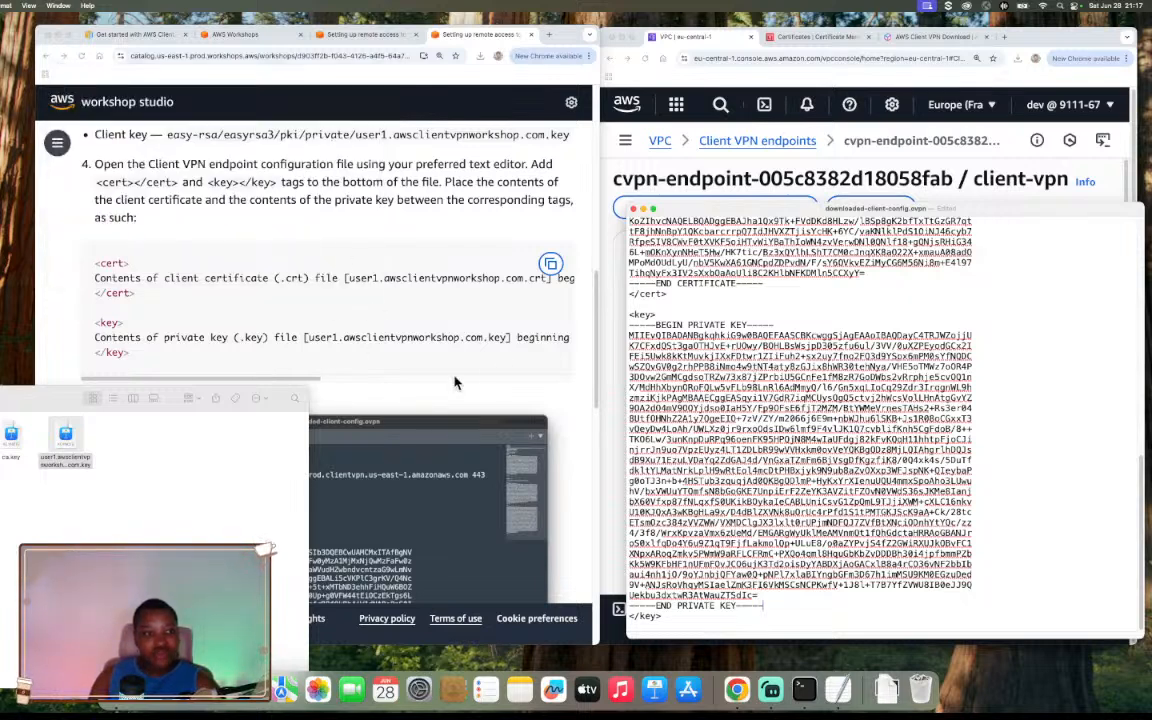
pyautogui.click(497, 460)
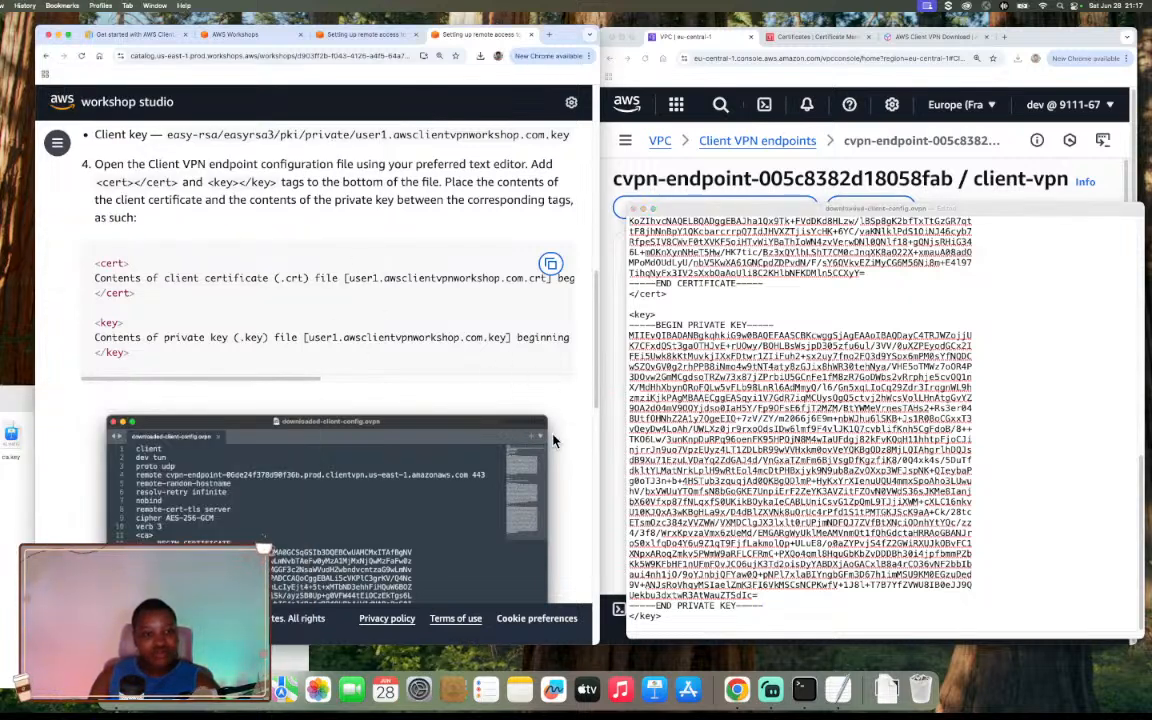
pyautogui.scroll(-5, 462, 478)
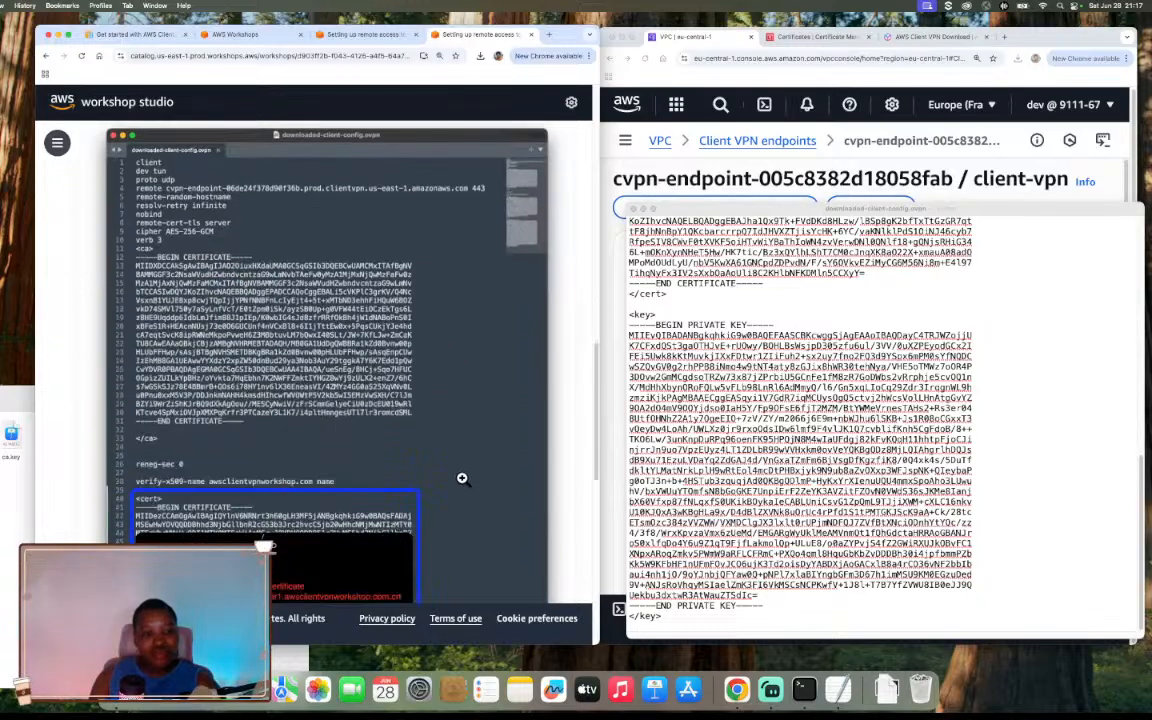
pyautogui.scroll(-3, 462, 478)
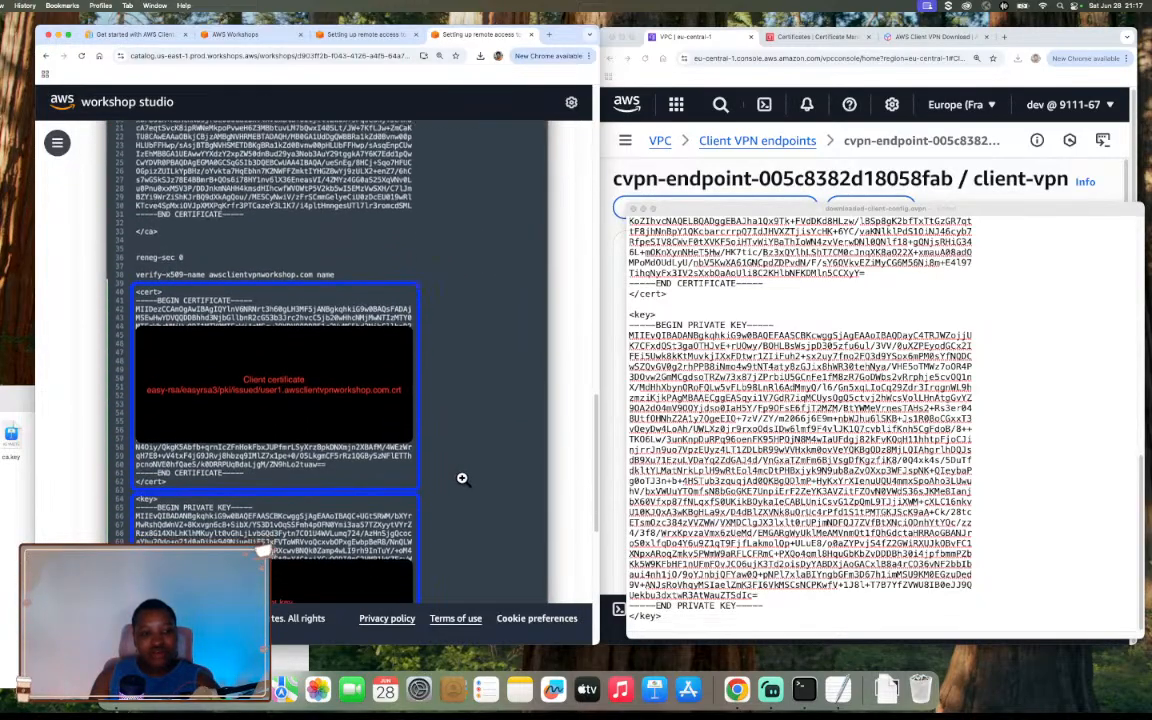
pyautogui.scroll(-3, 375, 470)
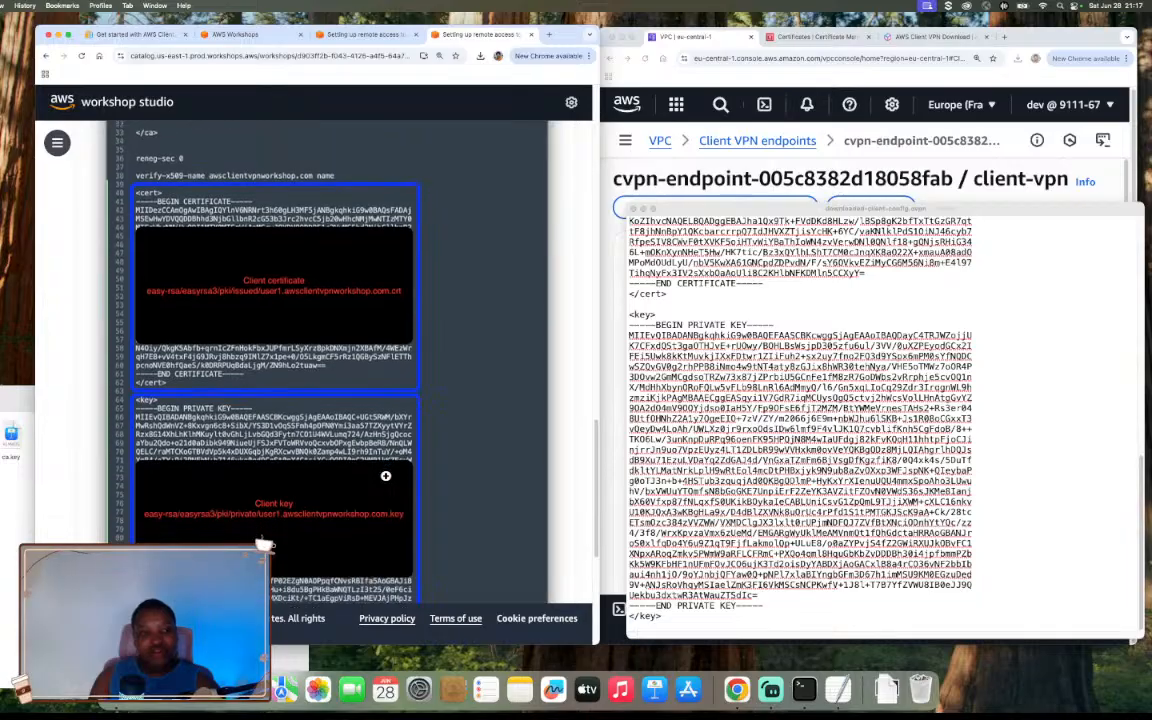
pyautogui.scroll(-3, 363, 457)
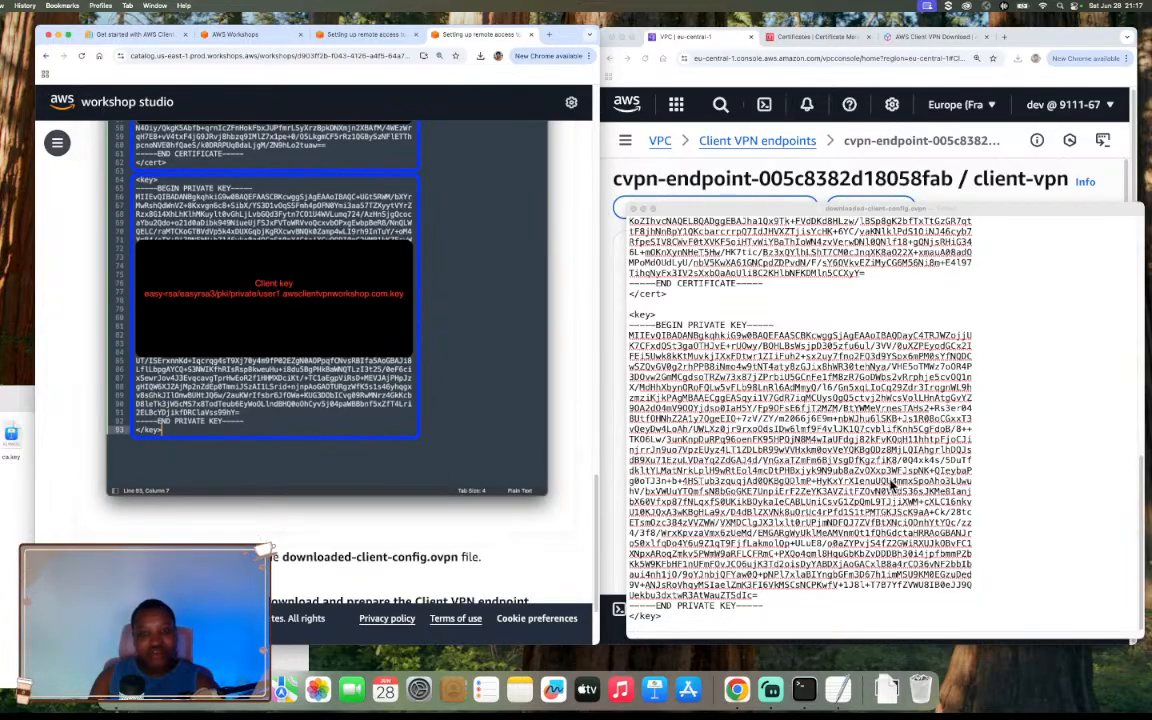
pyautogui.press('super+s')
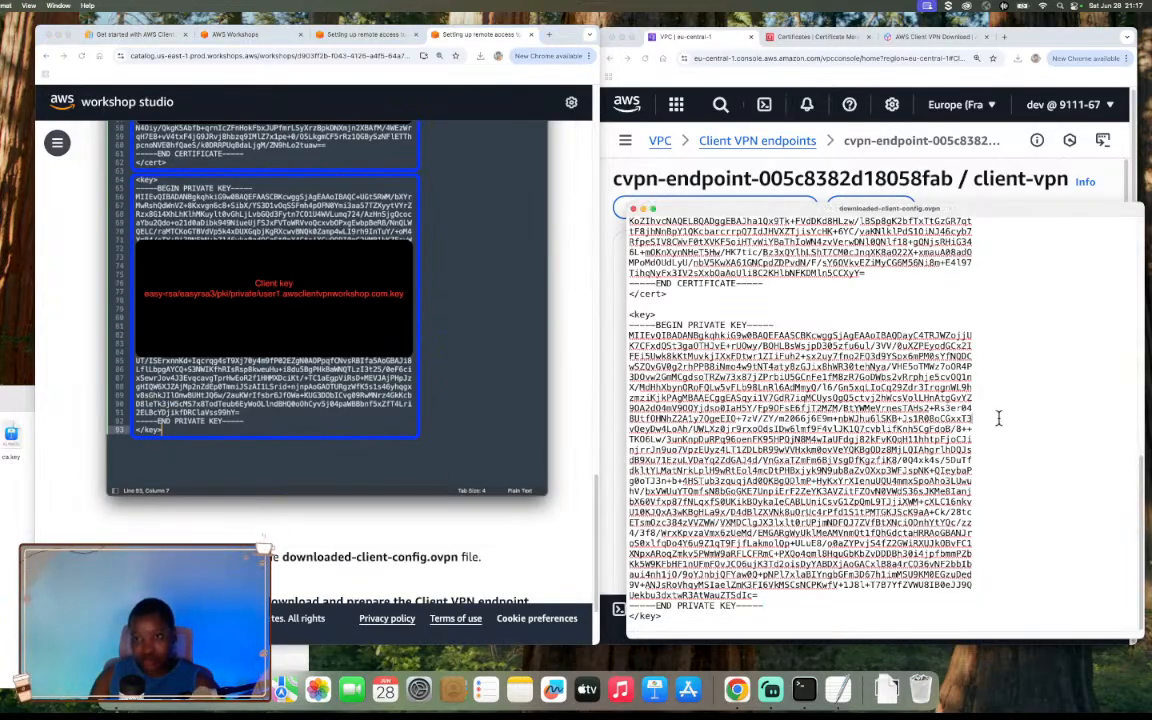
pyautogui.click(633, 211)
# Advance the workshop guide to section 3.7 on connecting to the AWS Client VPN endpoint and read the macOS instructions
pyautogui.scroll(-3, 465, 520)
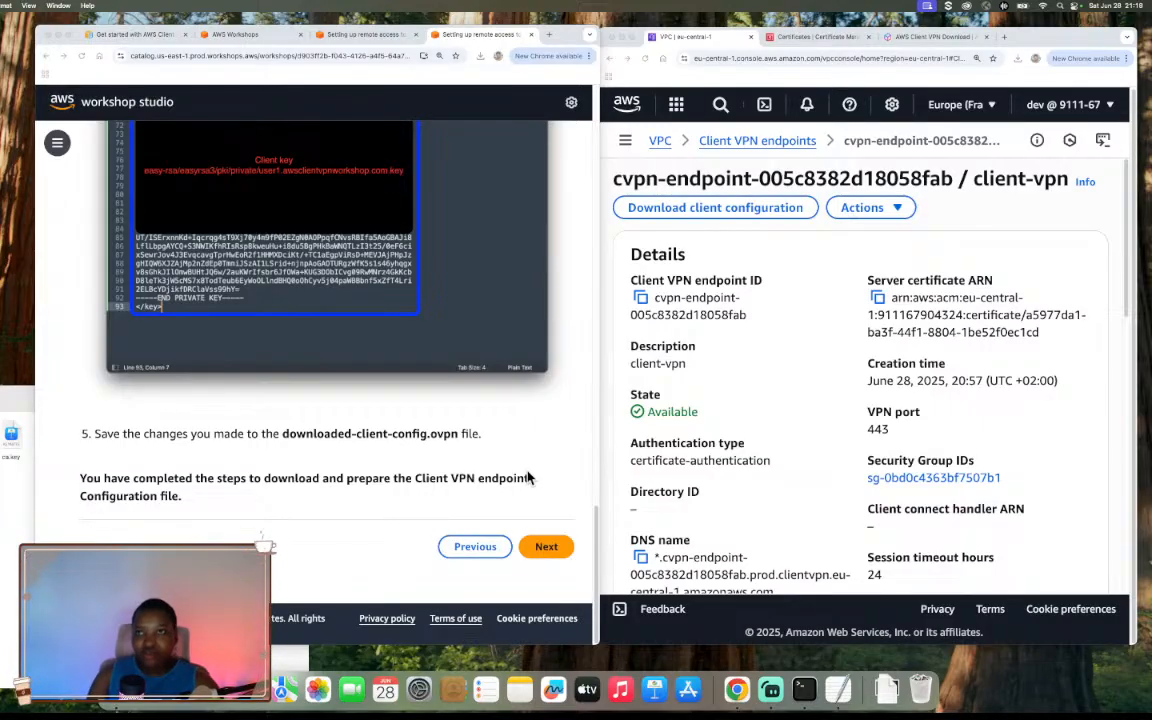
pyautogui.click(545, 546)
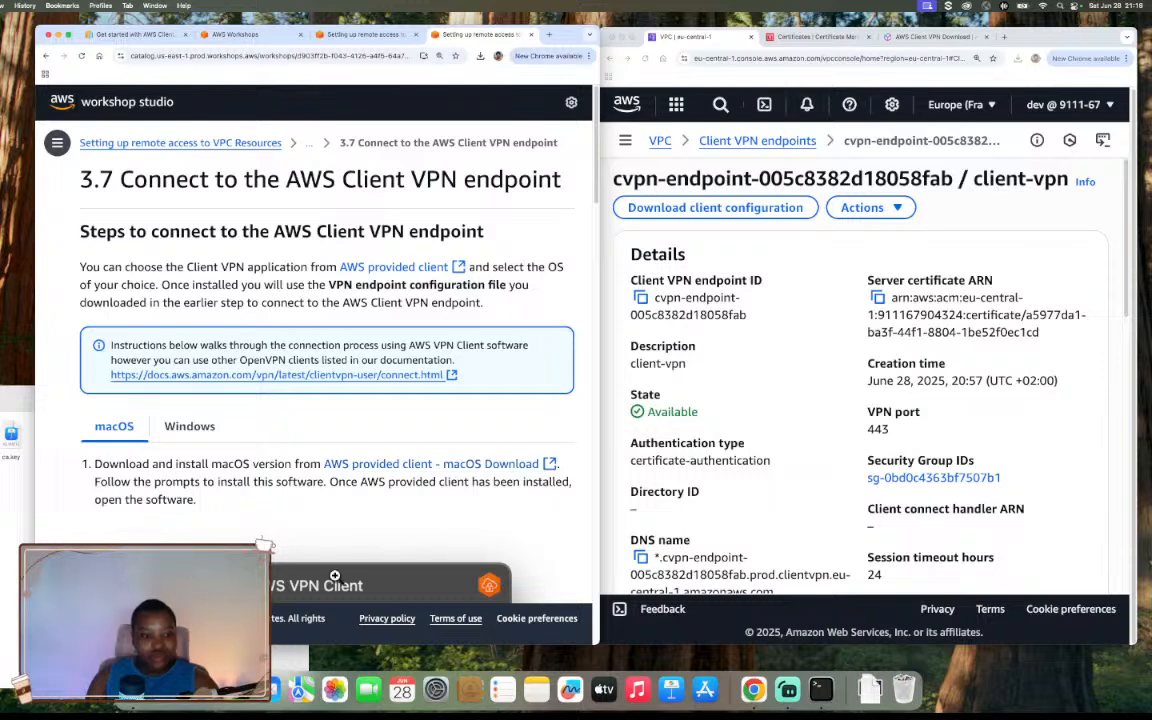
pyautogui.scroll(-4, 437, 535)
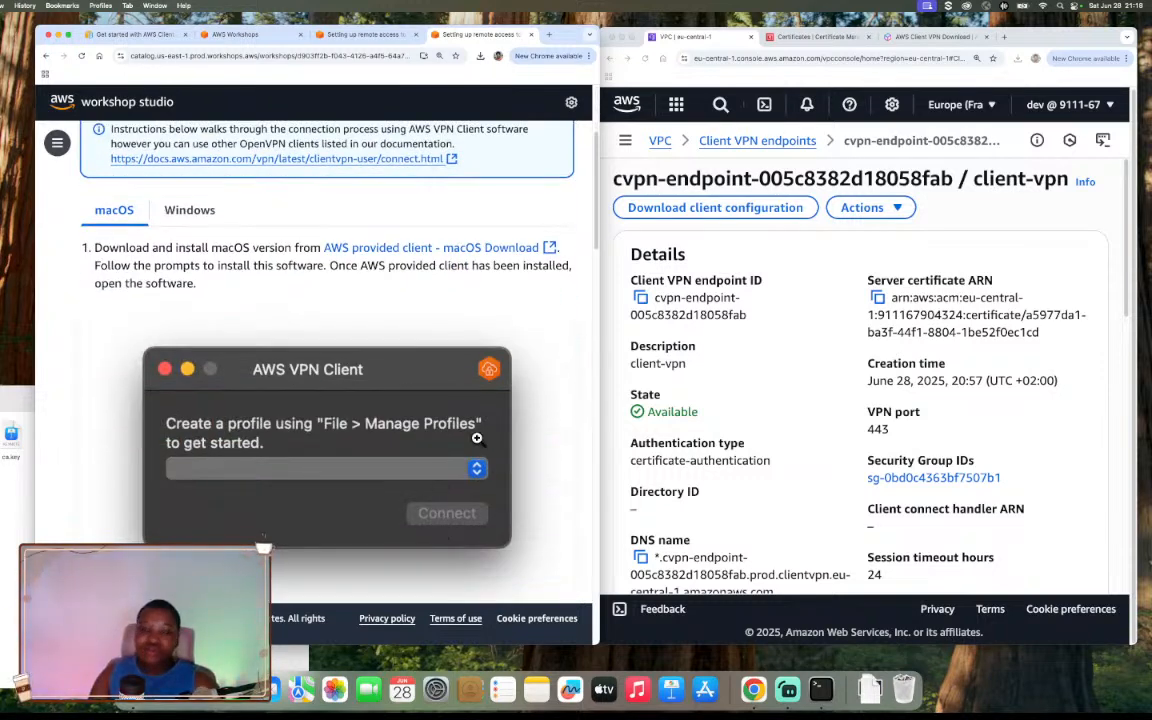
pyautogui.scroll(-2, 404, 474)
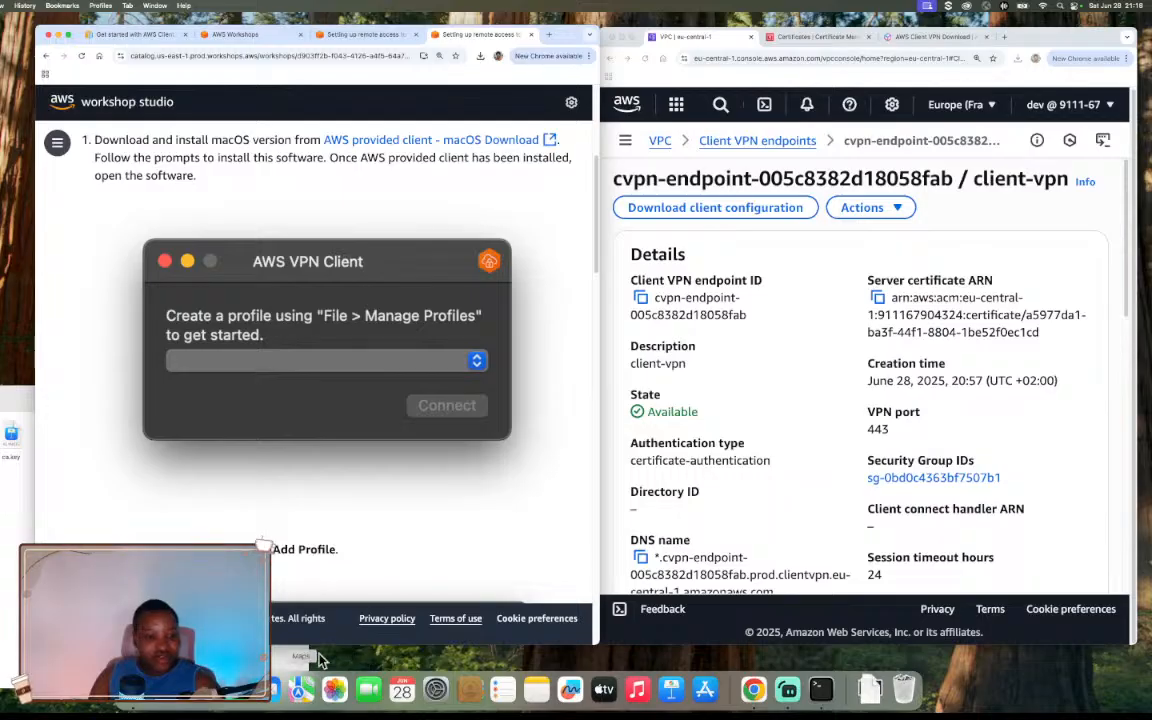
# Find and launch the AWS VPN Client application and place its window beside the guide's instructions
pyautogui.click(173, 693)
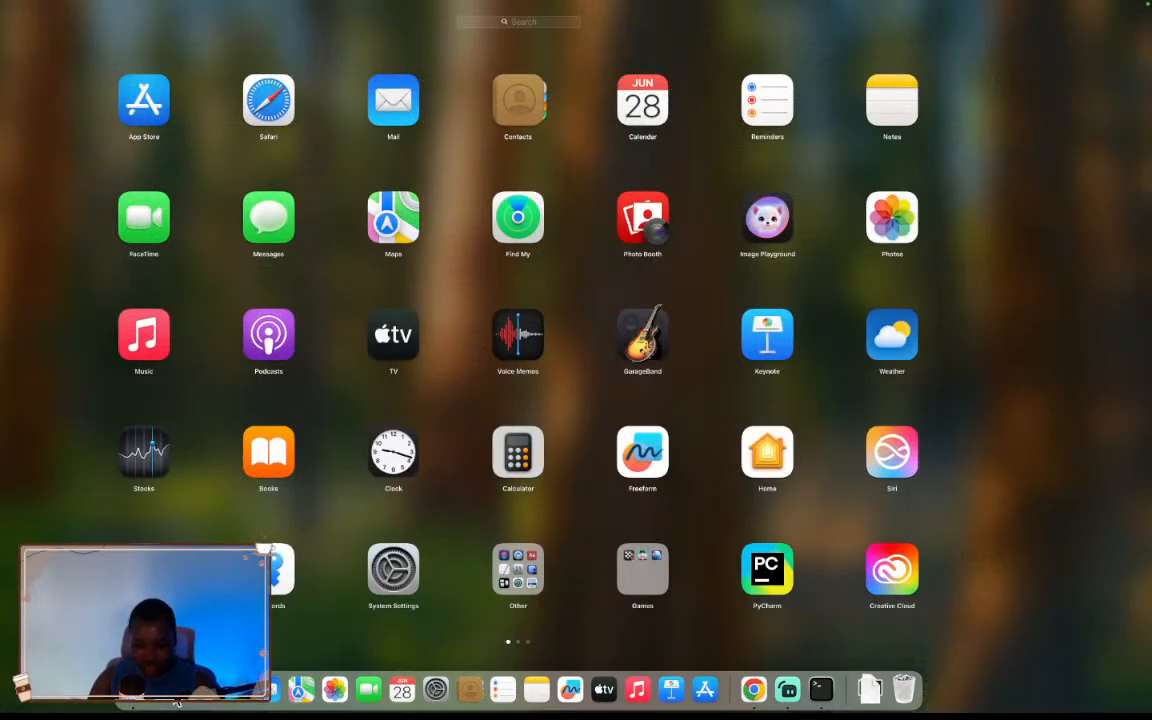
pyautogui.write('cd')
pyautogui.press('BackSpace')
pyautogui.write('l')
pyautogui.click(518, 100)
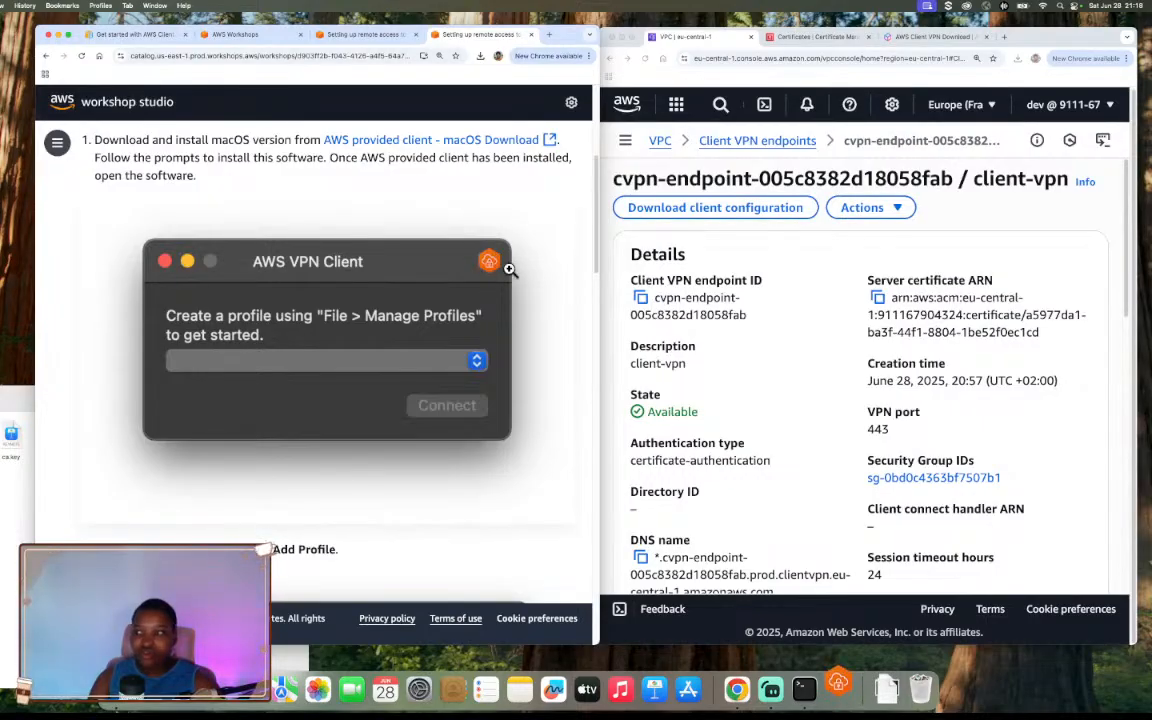
pyautogui.click(484, 287)
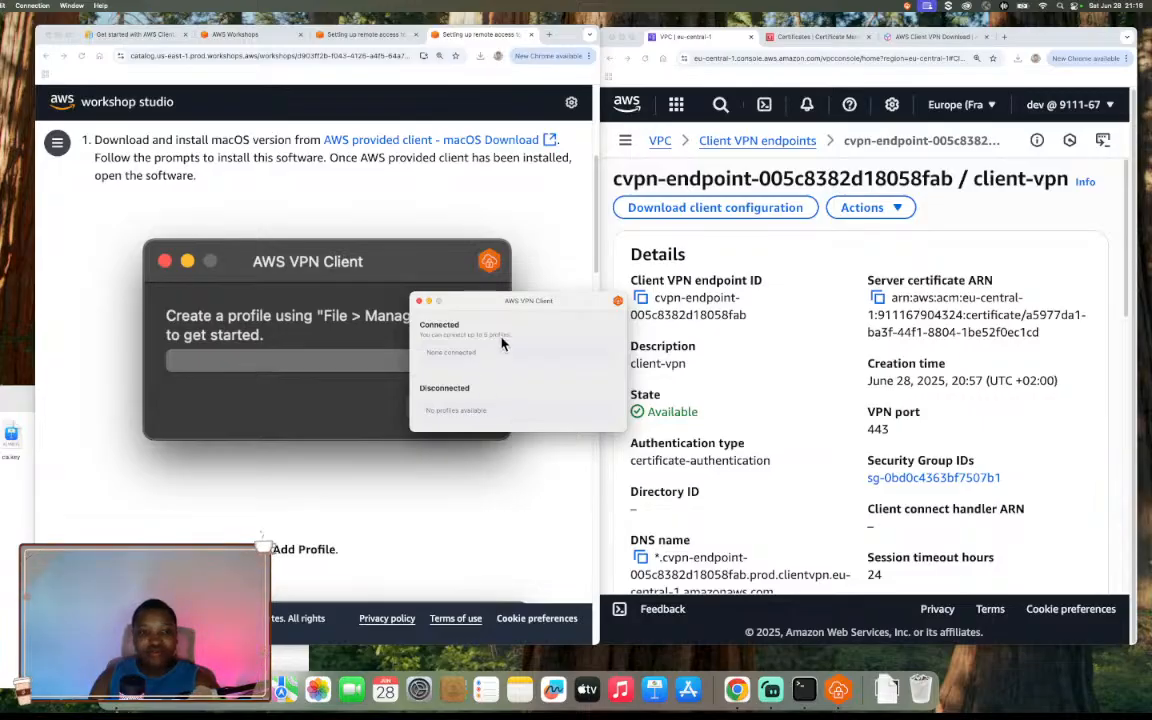
pyautogui.moveTo(525, 304); pyautogui.dragTo(600, 284)
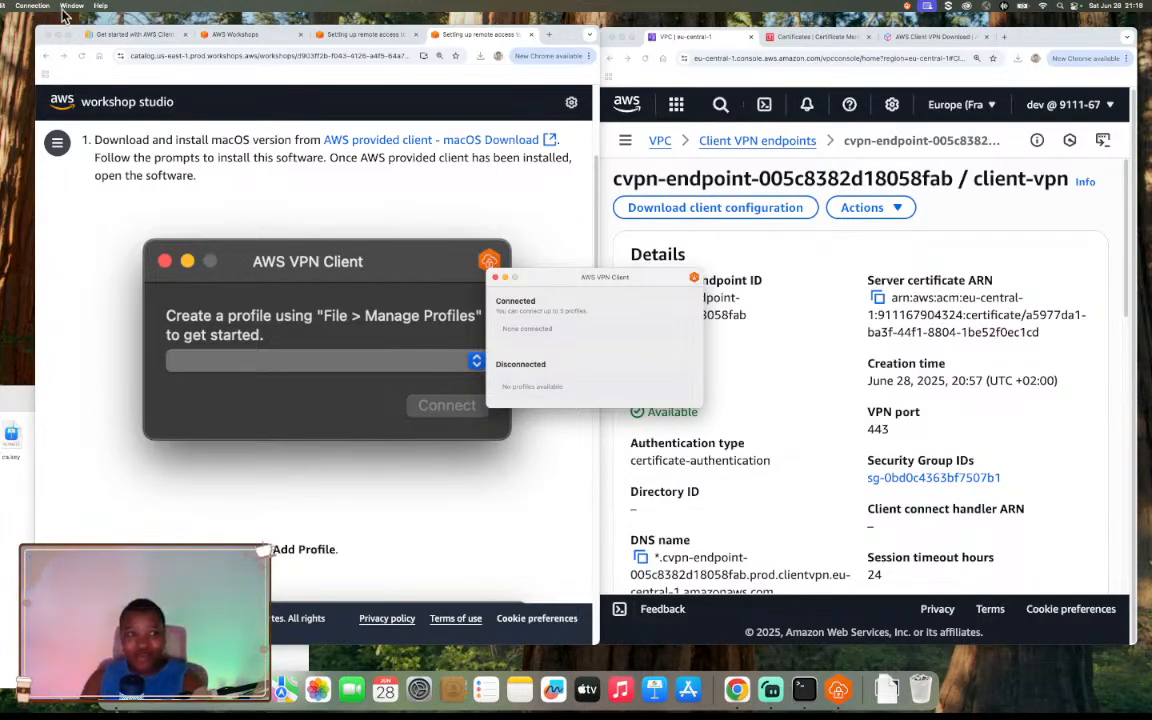
# Open the VPN client's profile manager and start a new profile with the display name ClientVPNWorkshop
pyautogui.click(0, 6)
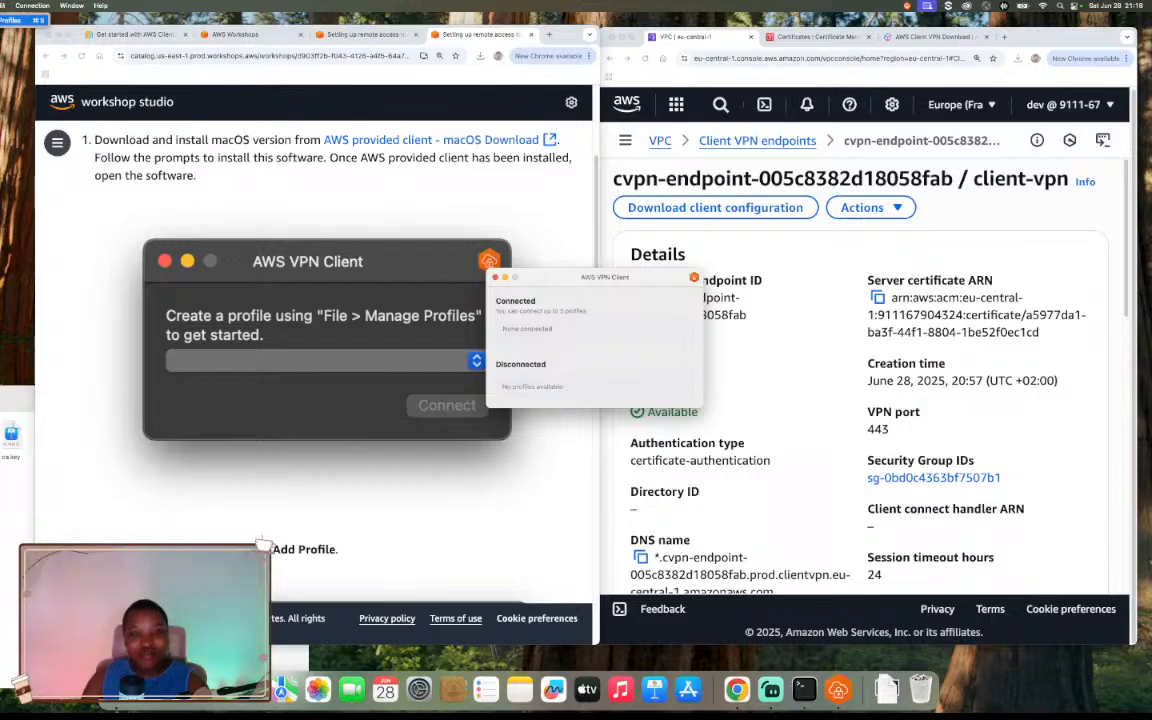
pyautogui.click(20, 20)
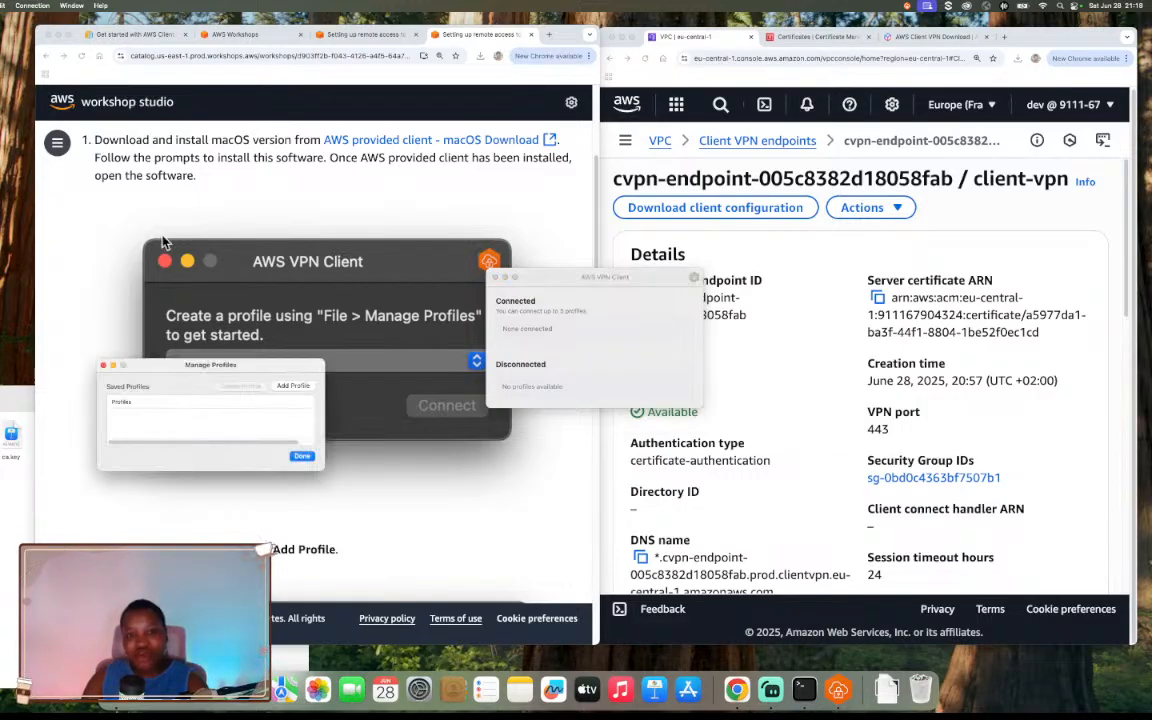
pyautogui.moveTo(248, 369); pyautogui.dragTo(242, 320)
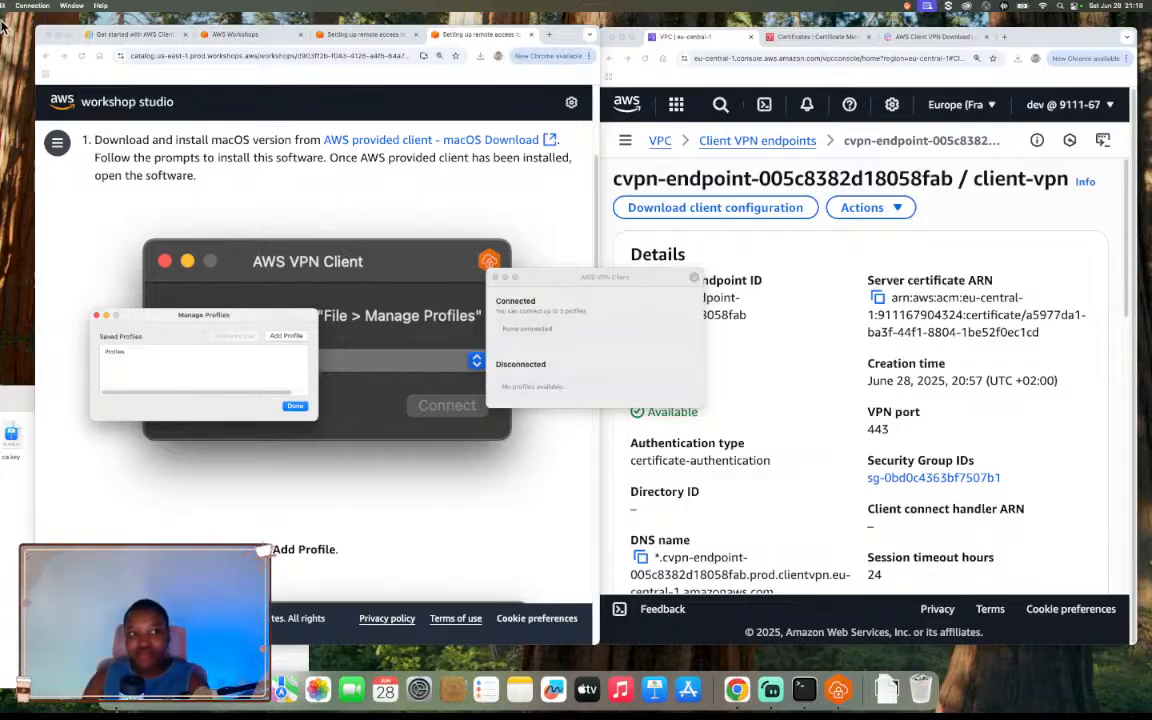
pyautogui.click(289, 338)
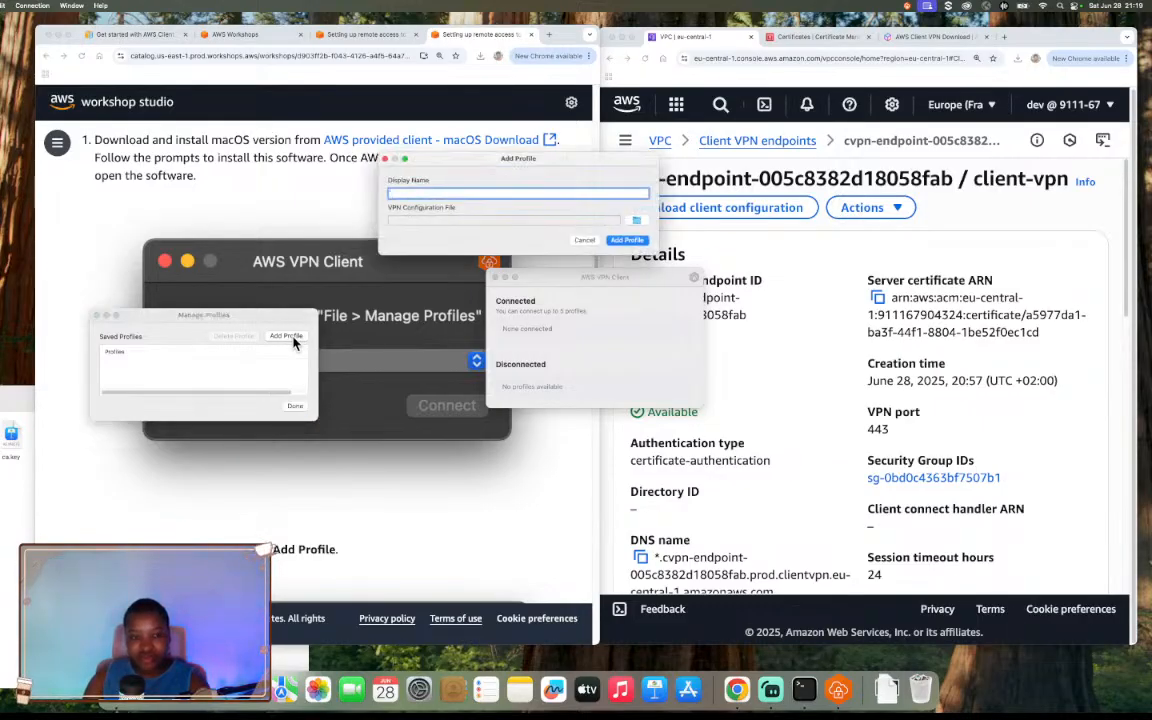
pyautogui.moveTo(293, 323); pyautogui.dragTo(788, 360)
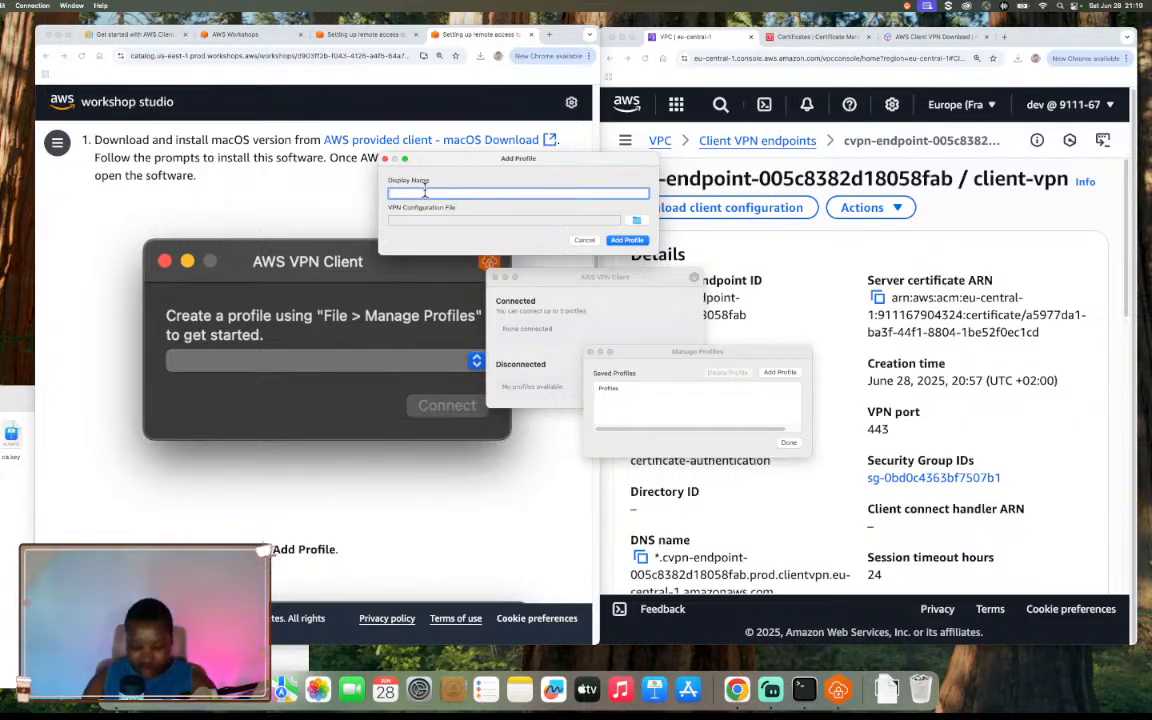
pyautogui.write('client')
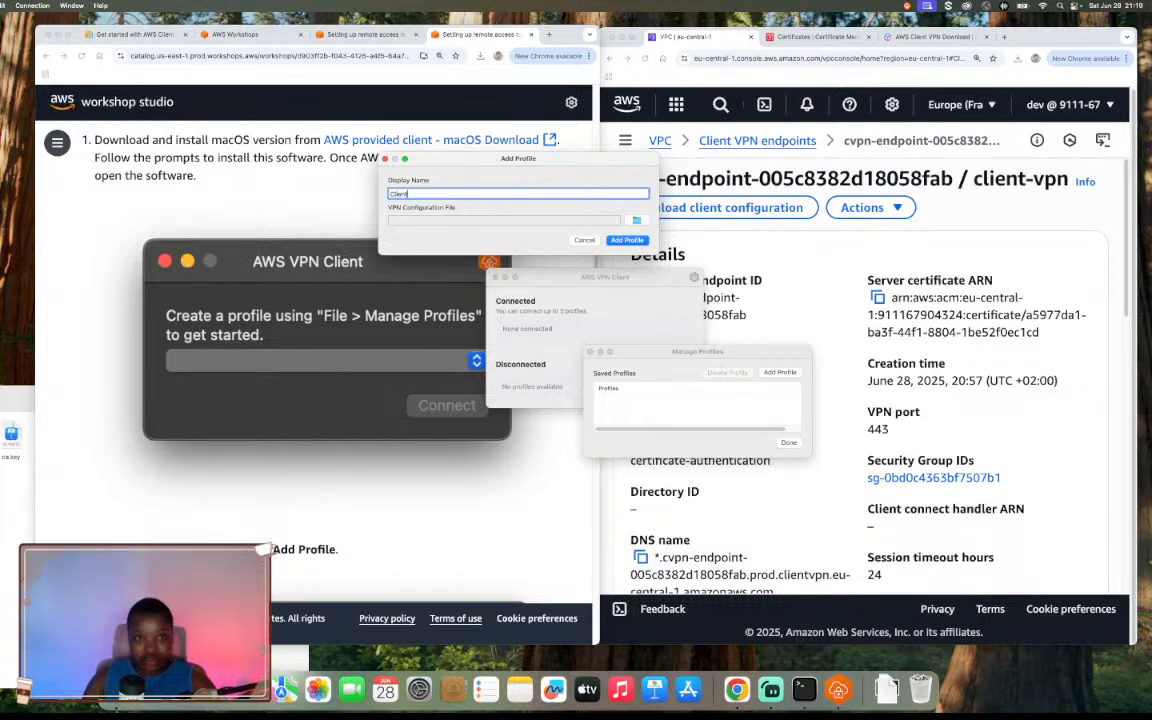
pyautogui.write('VPNWorkshop')
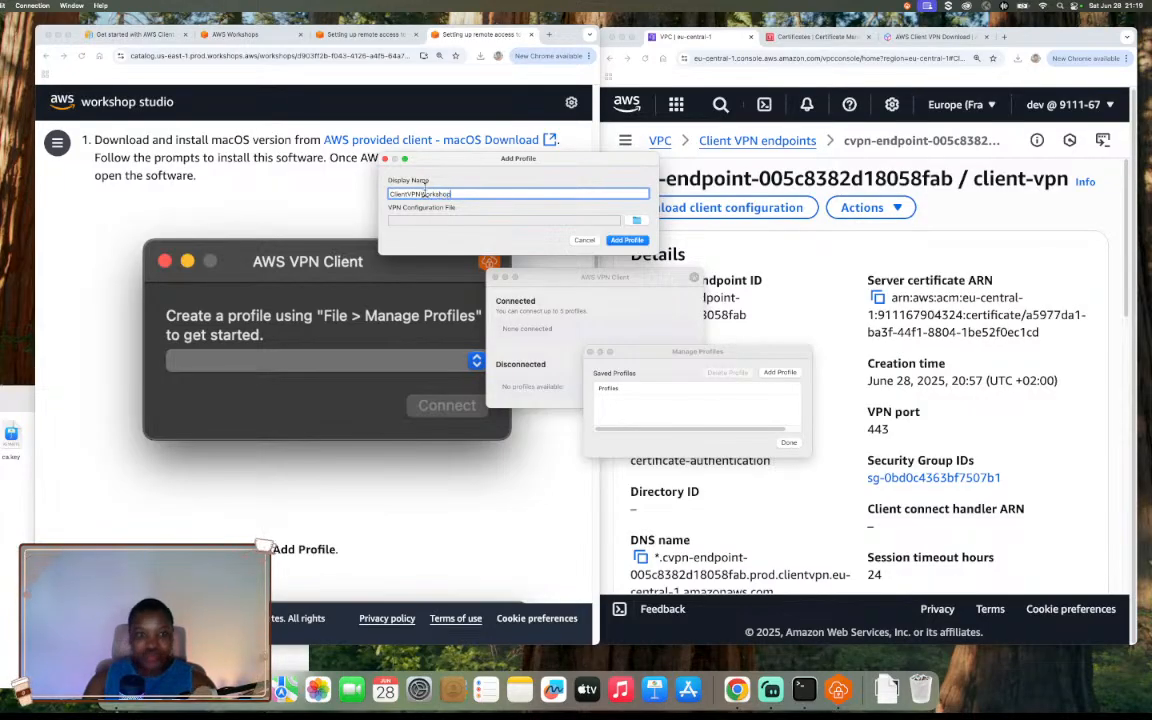
# Select downloaded-client-config.ovpn from Downloads as the VPN configuration file, add the profile, and close the profile manager
pyautogui.click(635, 222)
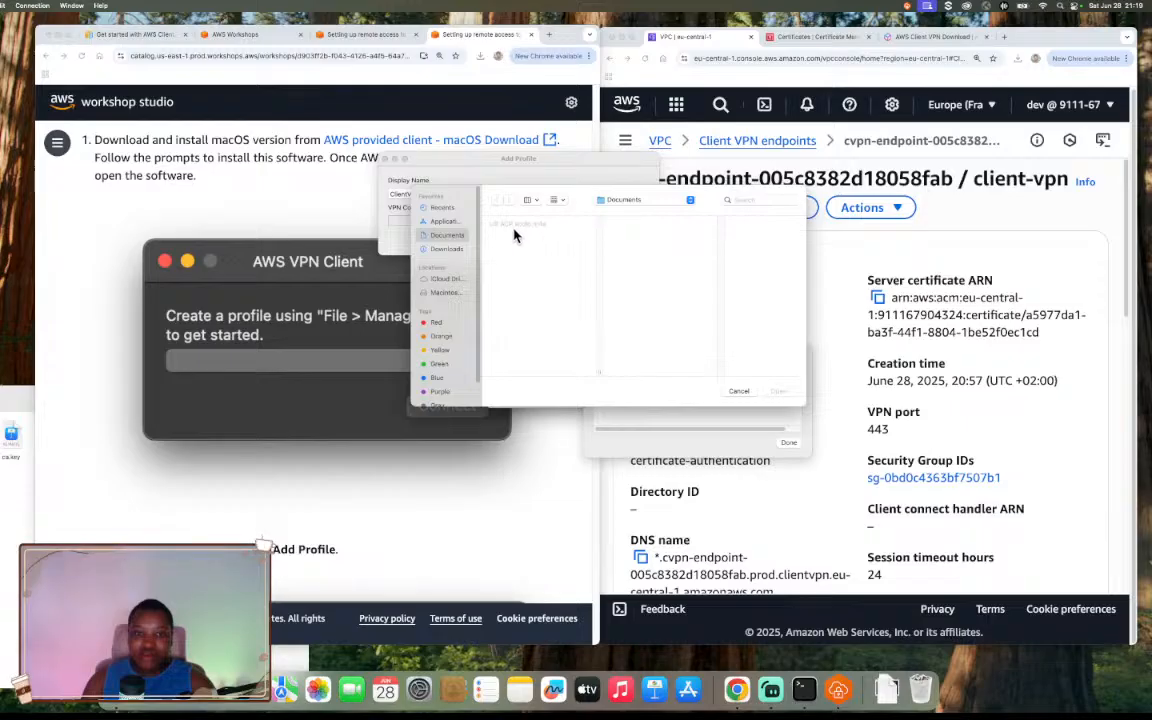
pyautogui.click(447, 249)
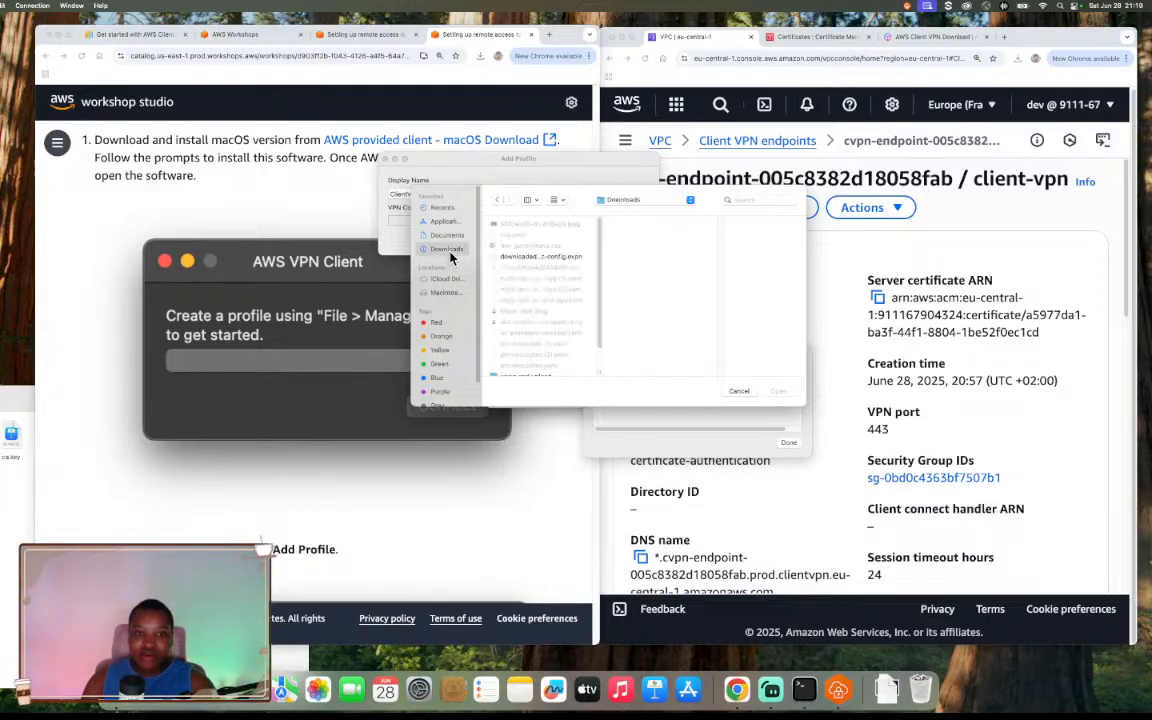
pyautogui.click(527, 257)
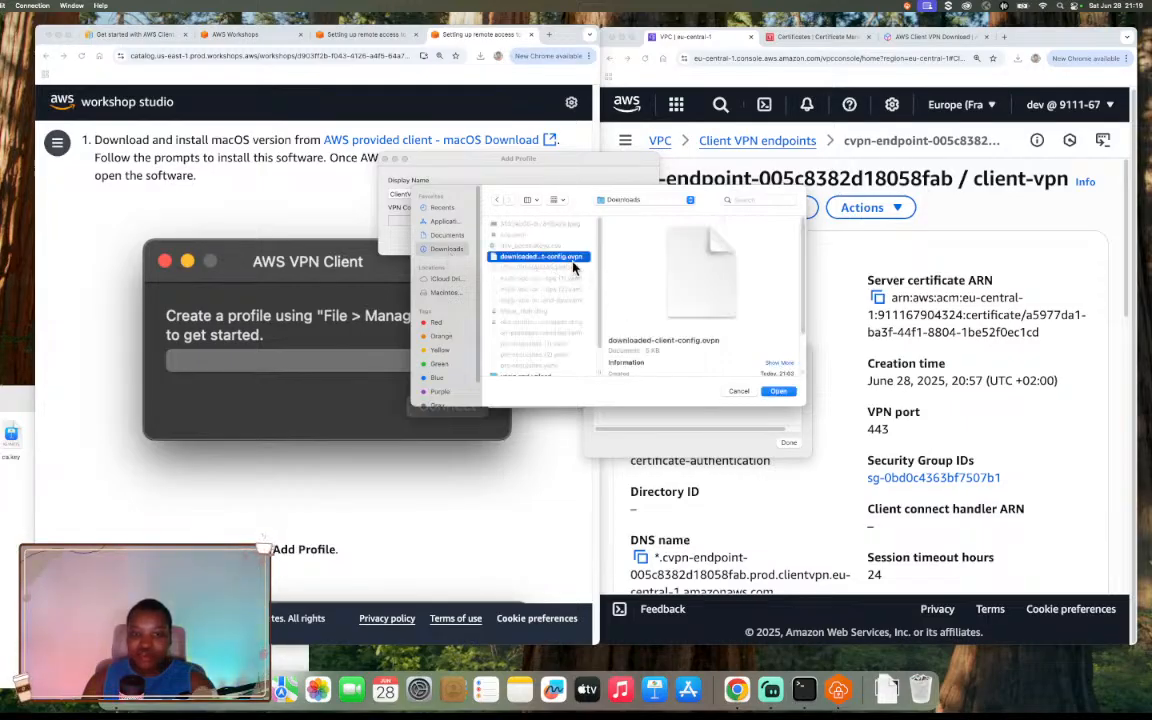
pyautogui.click(777, 392)
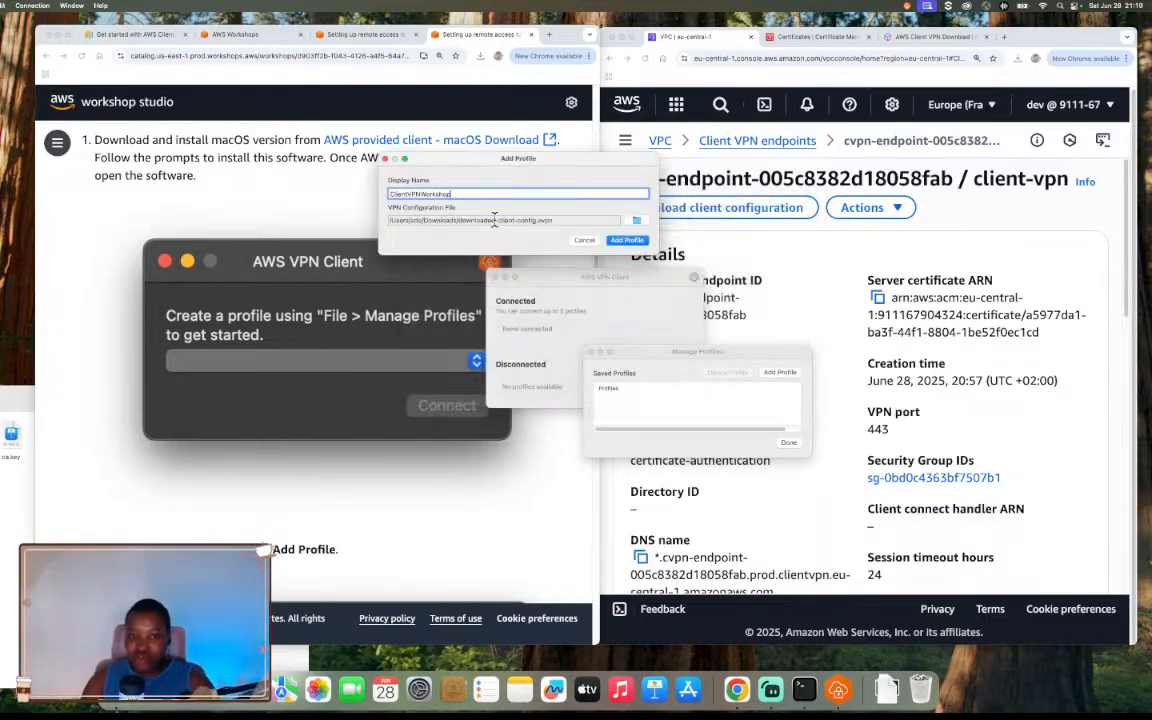
pyautogui.click(624, 241)
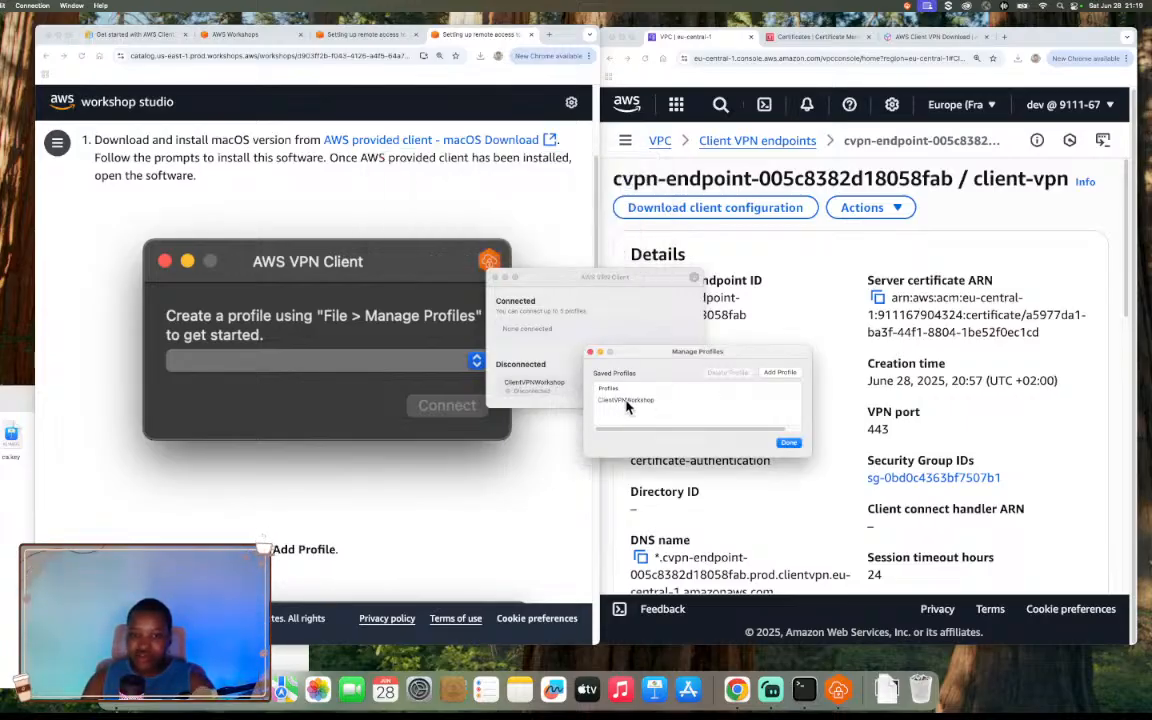
pyautogui.click(789, 443)
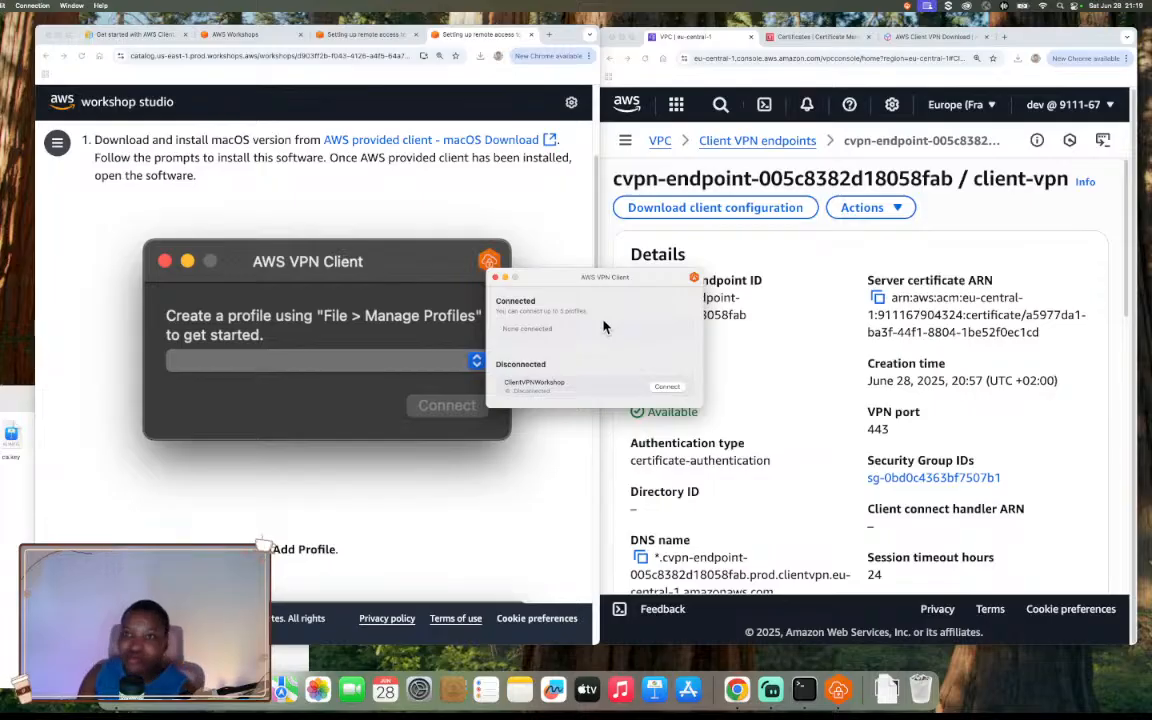
# Connect the ClientVPNWorkshop profile and follow the guide to its connection check in step 6
pyautogui.click(667, 389)
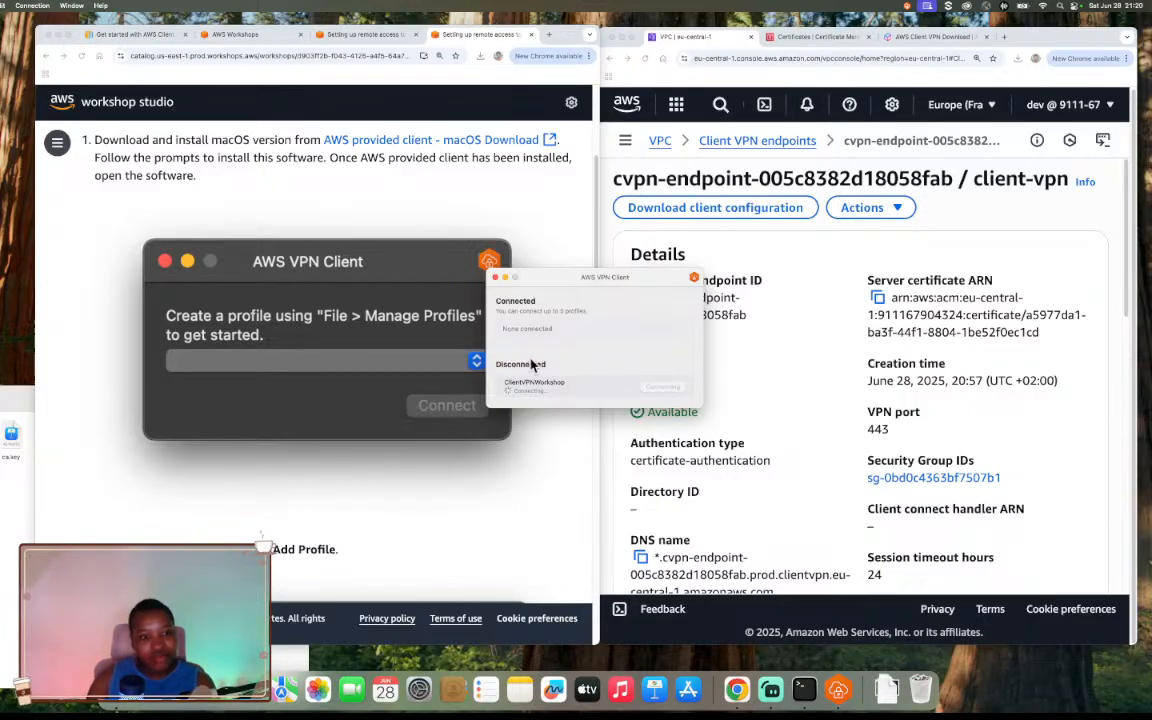
pyautogui.scroll(-10, 381, 417)
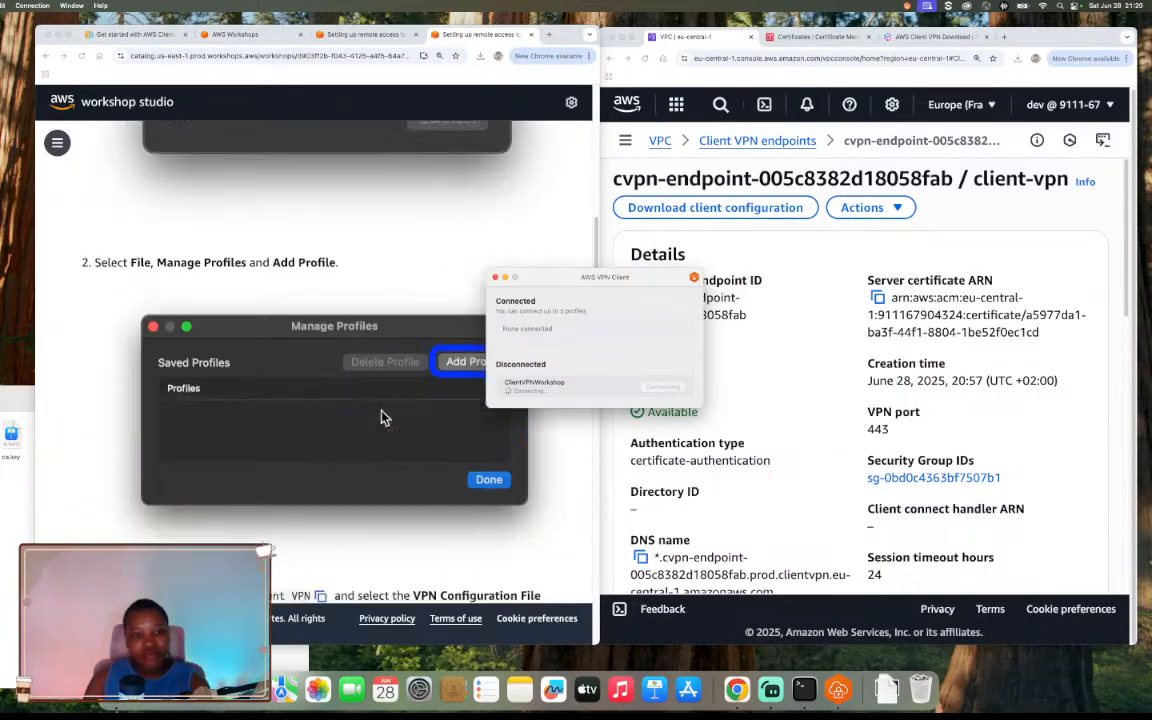
pyautogui.scroll(-8, 381, 417)
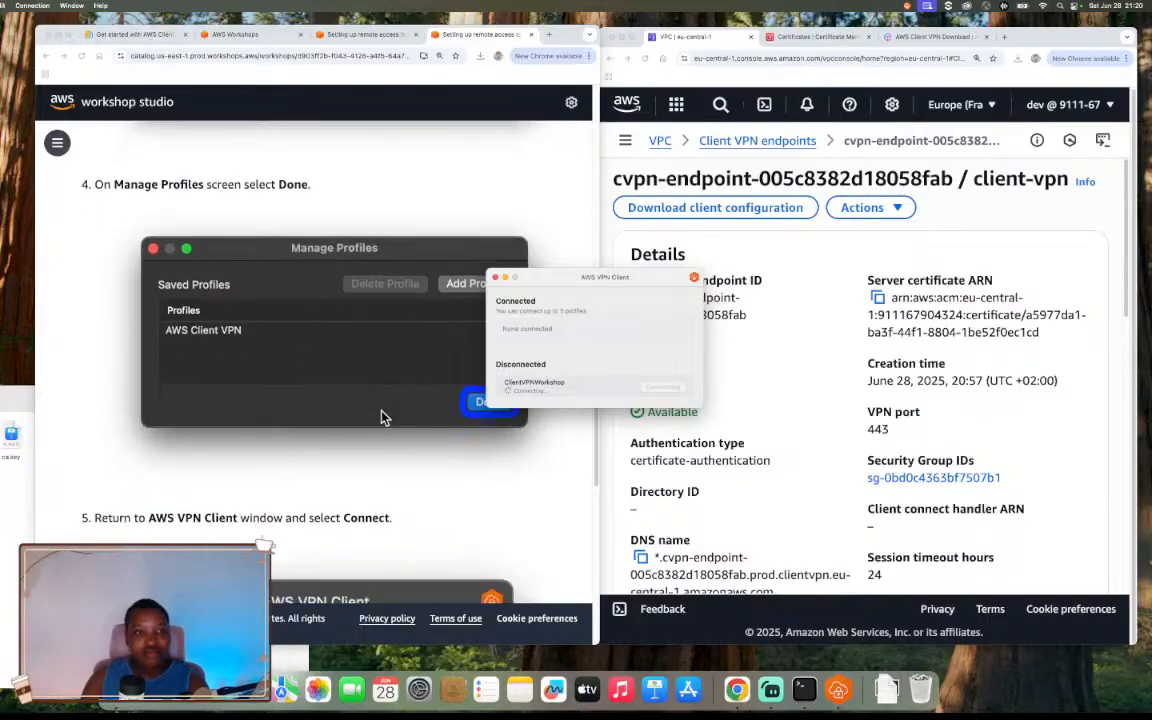
pyautogui.scroll(-5, 381, 417)
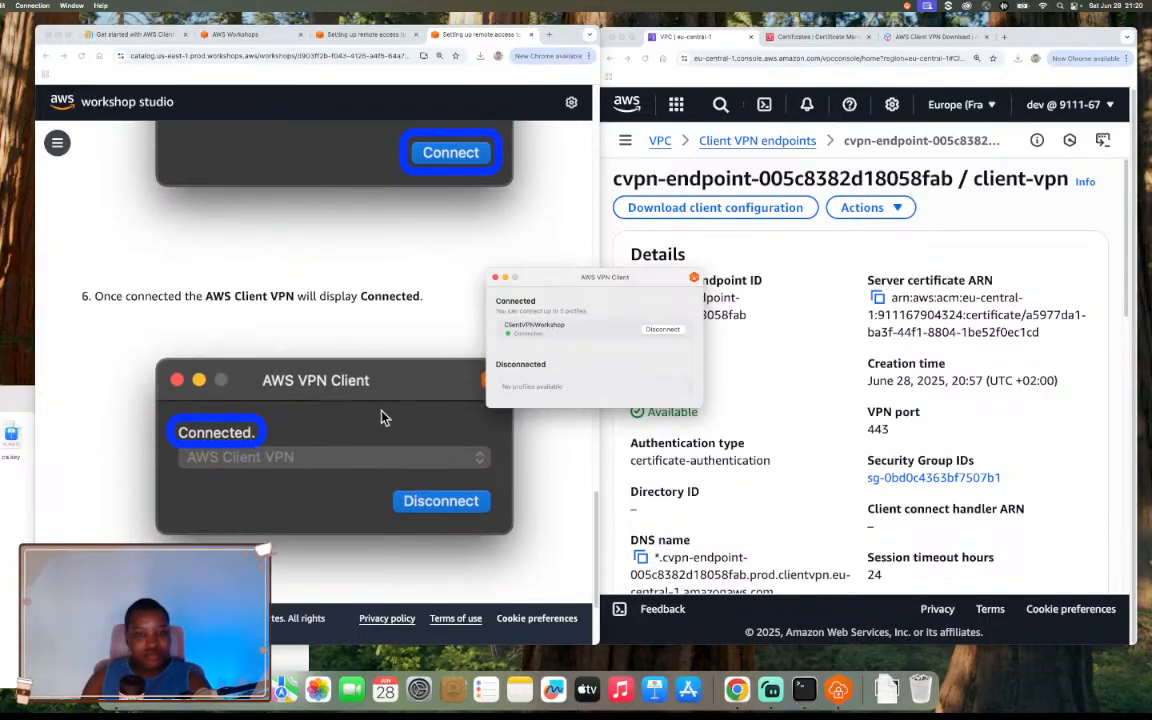